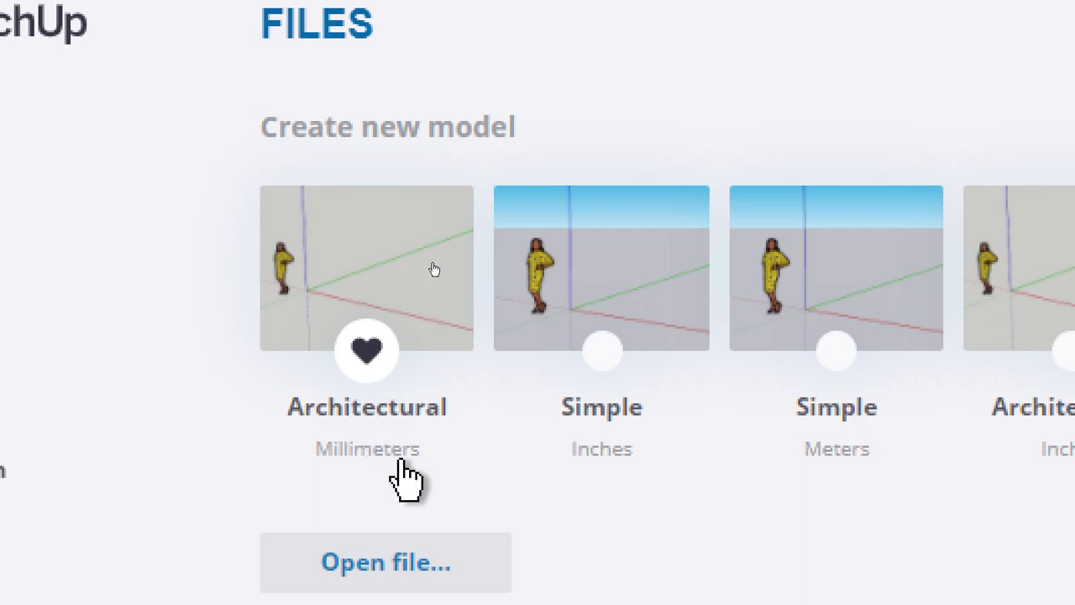
Create a new model from the Architectural Millimeters template.
{"action": "left_click", "coordinate": [370, 252]}
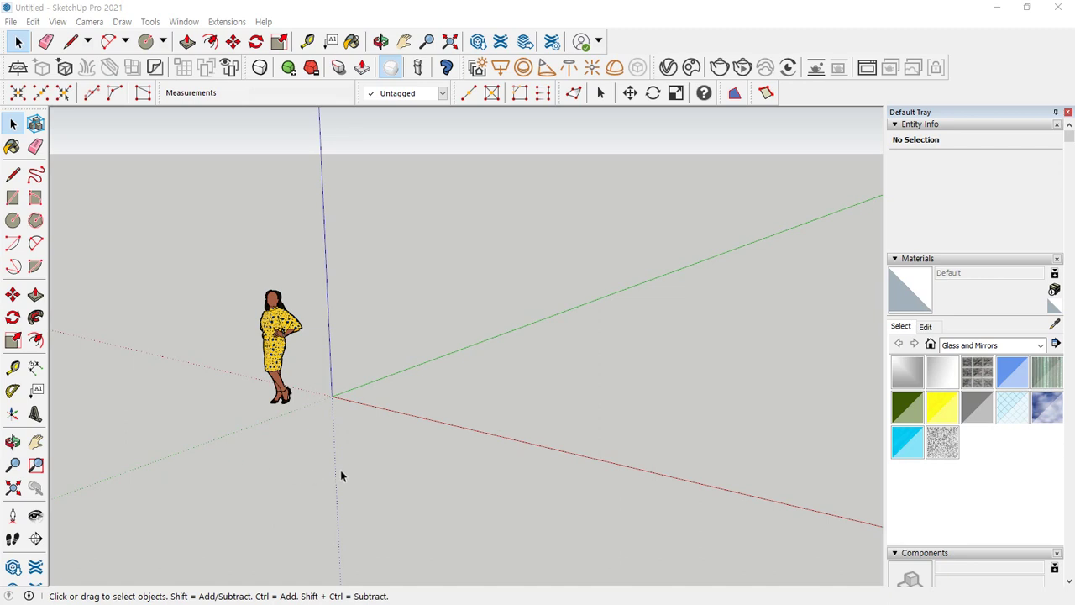
{"action": "mouse_move", "coordinate": [292, 422]}
{"action": "left_mouse_down"}
{"action": "mouse_move", "coordinate": [224, 362]}
{"action": "mouse_move", "coordinate": [308, 280]}
{"action": "mouse_move", "coordinate": [280, 431]}
{"action": "left_mouse_up"}
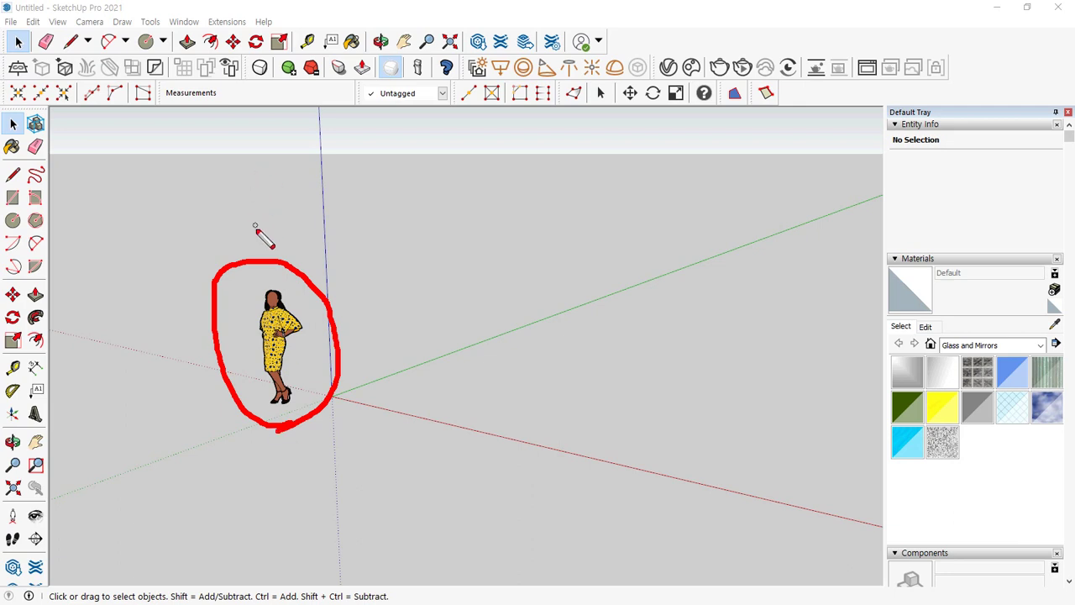
{"action": "mouse_move", "coordinate": [250, 239]}
{"action": "left_mouse_down"}
{"action": "mouse_move", "coordinate": [267, 256]}
{"action": "mouse_move", "coordinate": [283, 232]}
{"action": "left_mouse_up"}
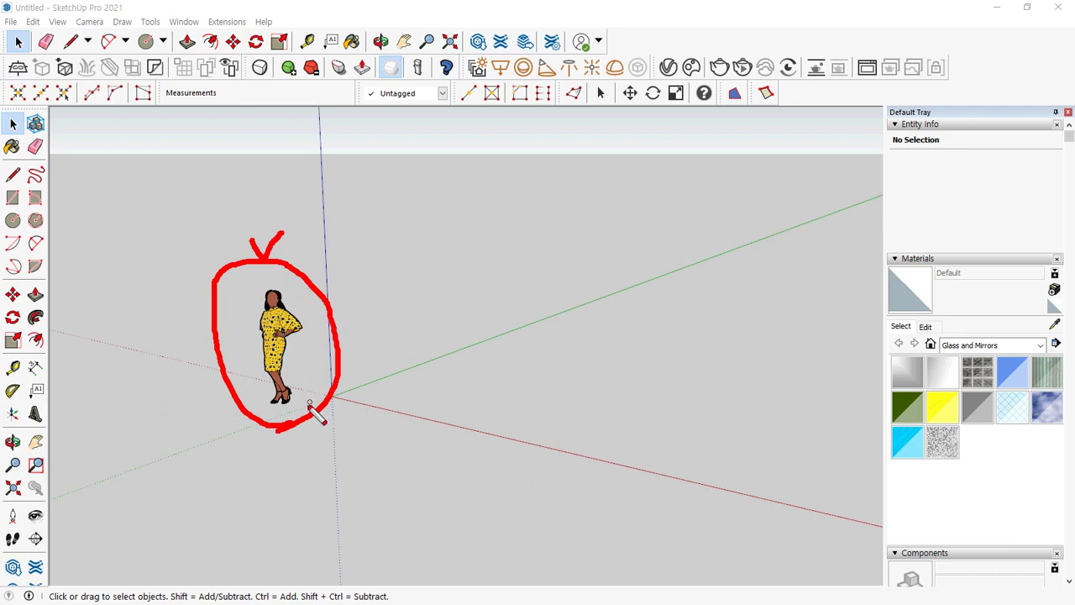
{"action": "mouse_move", "coordinate": [309, 403]}
{"action": "left_mouse_down"}
{"action": "mouse_move", "coordinate": [240, 300]}
{"action": "mouse_move", "coordinate": [336, 384]}
{"action": "mouse_move", "coordinate": [297, 422]}
{"action": "left_mouse_up"}
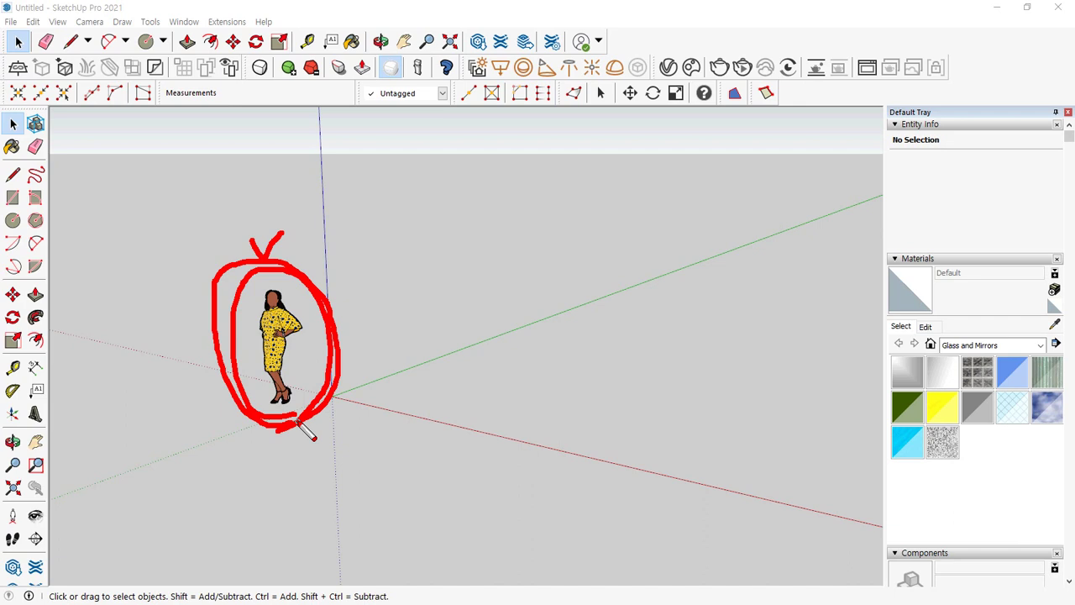
{"action": "key", "text": "Escape"}
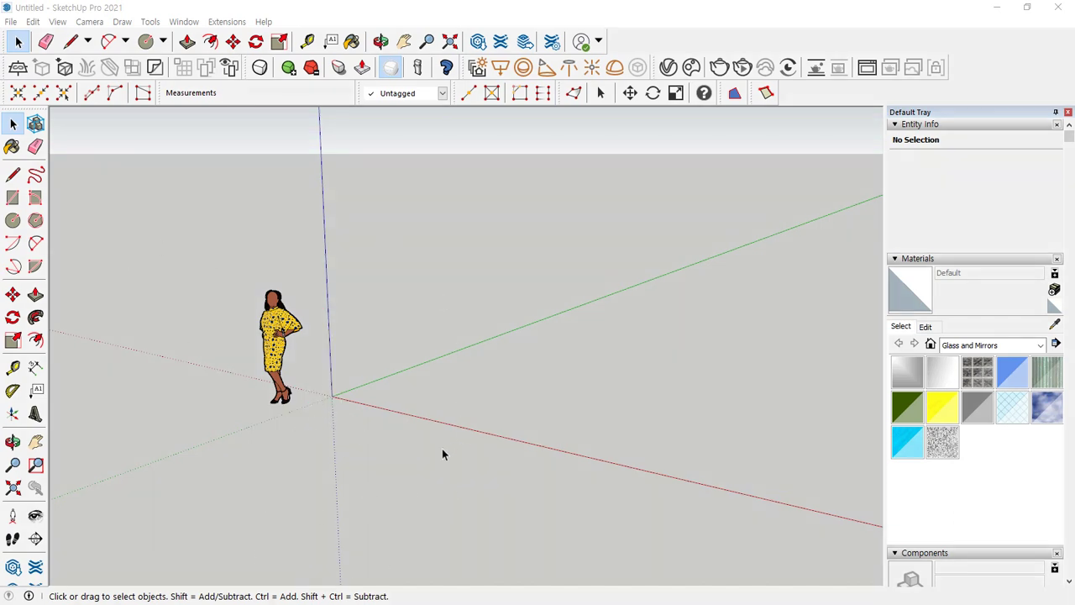
{"action": "key", "text": "ctrl+2"}
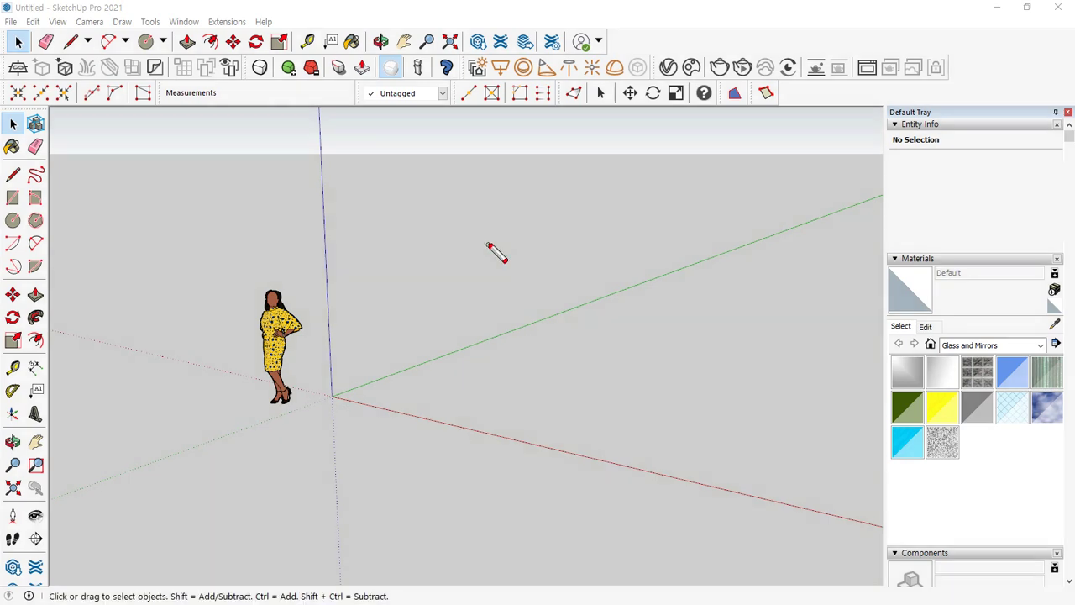
{"action": "mouse_move", "coordinate": [443, 156]}
{"action": "left_mouse_down"}
{"action": "mouse_move", "coordinate": [499, 156]}
{"action": "mouse_move", "coordinate": [470, 406]}
{"action": "mouse_move", "coordinate": [484, 580]}
{"action": "left_mouse_up"}
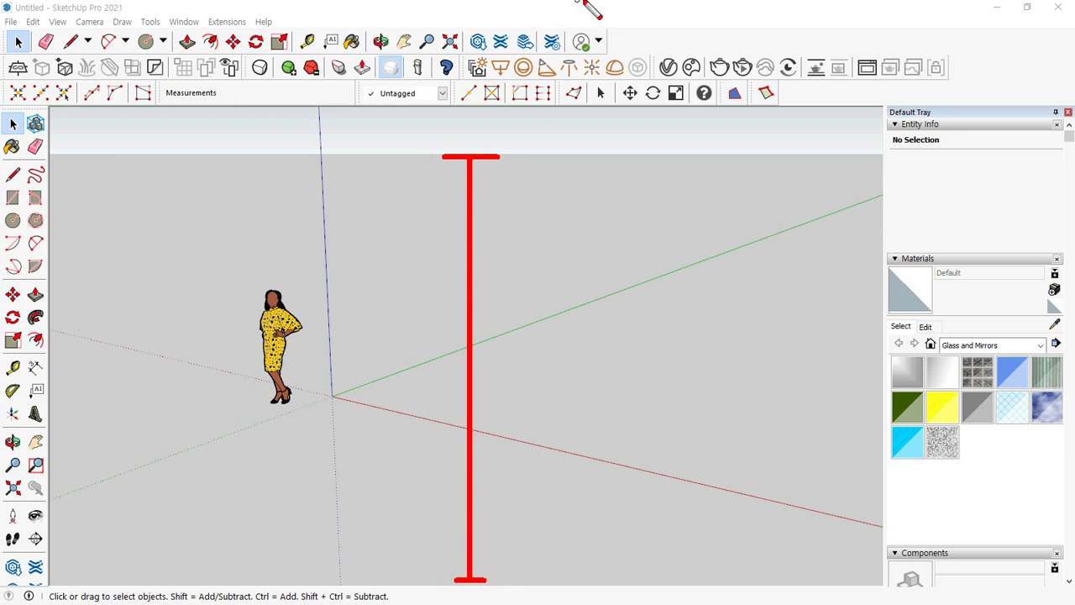
{"action": "mouse_move", "coordinate": [475, 154]}
{"action": "left_mouse_down"}
{"action": "mouse_move", "coordinate": [552, 156]}
{"action": "mouse_move", "coordinate": [521, 149]}
{"action": "mouse_move", "coordinate": [529, 106]}
{"action": "mouse_move", "coordinate": [488, 108]}
{"action": "left_mouse_up"}
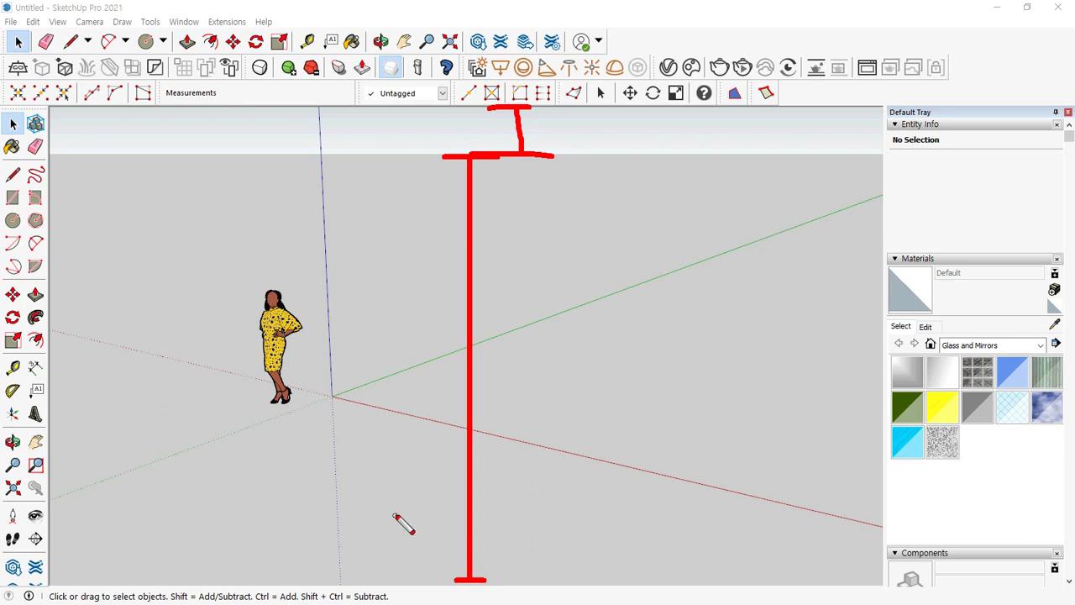
{"action": "key", "text": "Escape"}
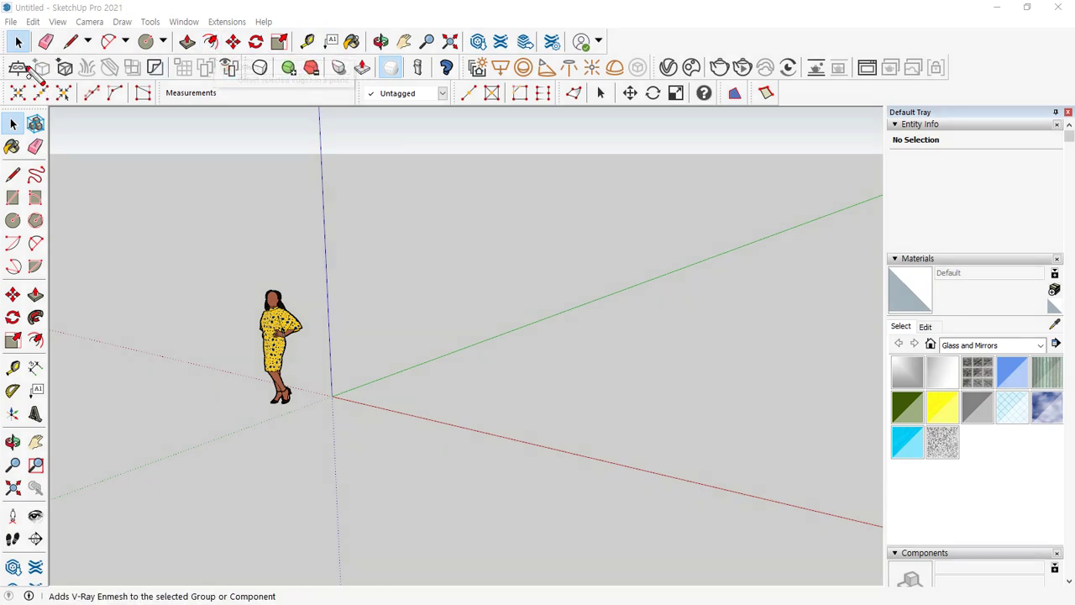
{"action": "mouse_move", "coordinate": [7, 33]}
{"action": "left_mouse_down"}
{"action": "mouse_move", "coordinate": [7, 71]}
{"action": "mouse_move", "coordinate": [195, 116]}
{"action": "mouse_move", "coordinate": [819, 116]}
{"action": "mouse_move", "coordinate": [813, 40]}
{"action": "mouse_move", "coordinate": [84, 40]}
{"action": "mouse_move", "coordinate": [34, 101]}
{"action": "mouse_move", "coordinate": [57, 349]}
{"action": "mouse_move", "coordinate": [52, 561]}
{"action": "mouse_move", "coordinate": [6, 565]}
{"action": "mouse_move", "coordinate": [10, 199]}
{"action": "mouse_move", "coordinate": [34, 102]}
{"action": "mouse_move", "coordinate": [70, 56]}
{"action": "left_mouse_up"}
{"action": "left_click_drag", "start_coordinate": [88, 96], "coordinate": [124, 58]}
{"action": "left_click_drag", "start_coordinate": [257, 84], "coordinate": [288, 56]}
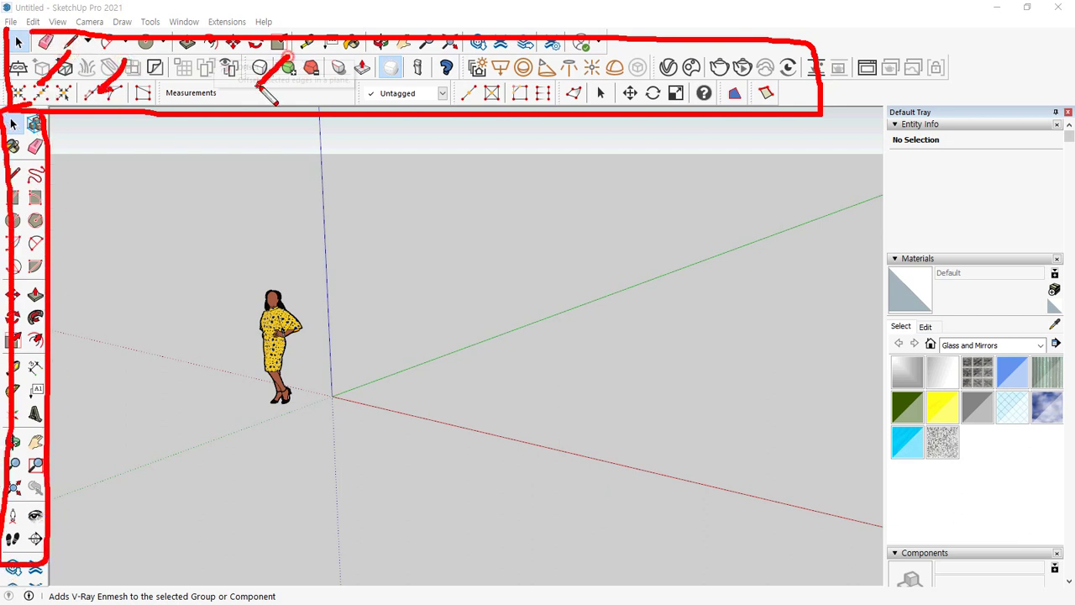
{"action": "left_click_drag", "start_coordinate": [501, 76], "coordinate": [522, 56]}
{"action": "mouse_move", "coordinate": [684, 54]}
{"action": "left_mouse_down"}
{"action": "mouse_move", "coordinate": [673, 73]}
{"action": "mouse_move", "coordinate": [662, 64]}
{"action": "left_mouse_up"}
{"action": "left_click_drag", "start_coordinate": [57, 149], "coordinate": [5, 191]}
{"action": "mouse_move", "coordinate": [25, 232]}
{"action": "left_mouse_down"}
{"action": "mouse_move", "coordinate": [13, 259]}
{"action": "mouse_move", "coordinate": [30, 312]}
{"action": "left_mouse_up"}
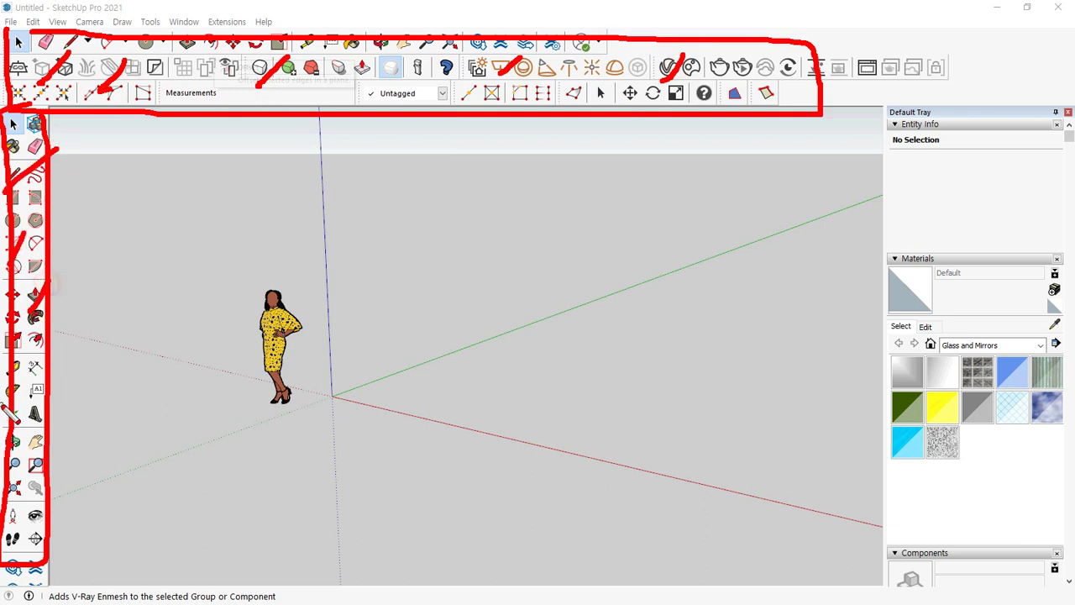
{"action": "left_click_drag", "start_coordinate": [25, 414], "coordinate": [5, 448]}
{"action": "key", "text": "e"}
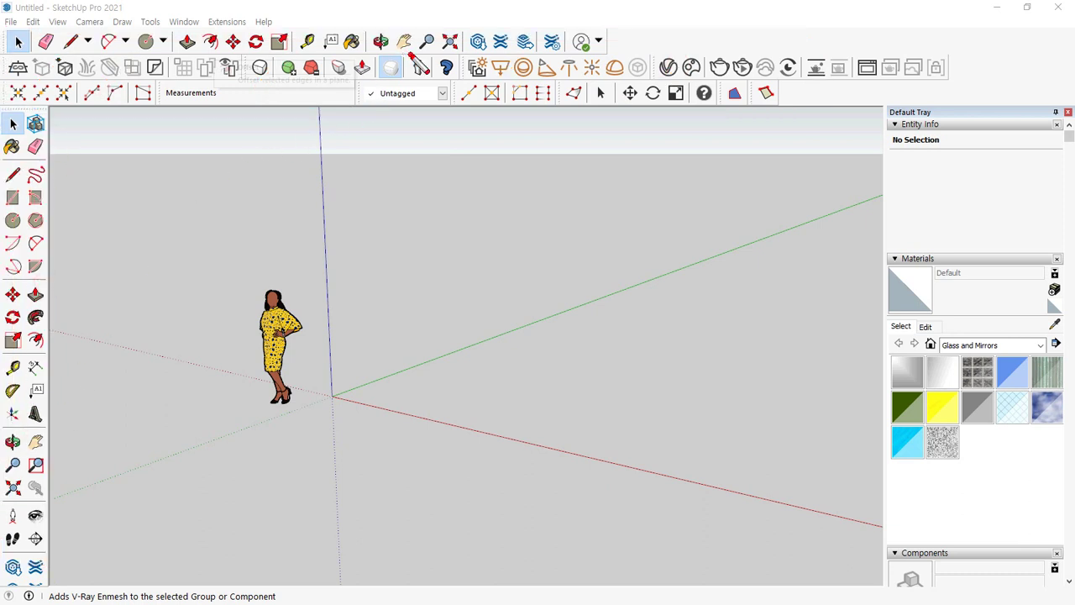
{"action": "mouse_move", "coordinate": [414, 52]}
{"action": "left_mouse_down"}
{"action": "mouse_move", "coordinate": [372, 53]}
{"action": "mouse_move", "coordinate": [394, 30]}
{"action": "mouse_move", "coordinate": [462, 29]}
{"action": "mouse_move", "coordinate": [459, 54]}
{"action": "mouse_move", "coordinate": [412, 54]}
{"action": "left_mouse_up"}
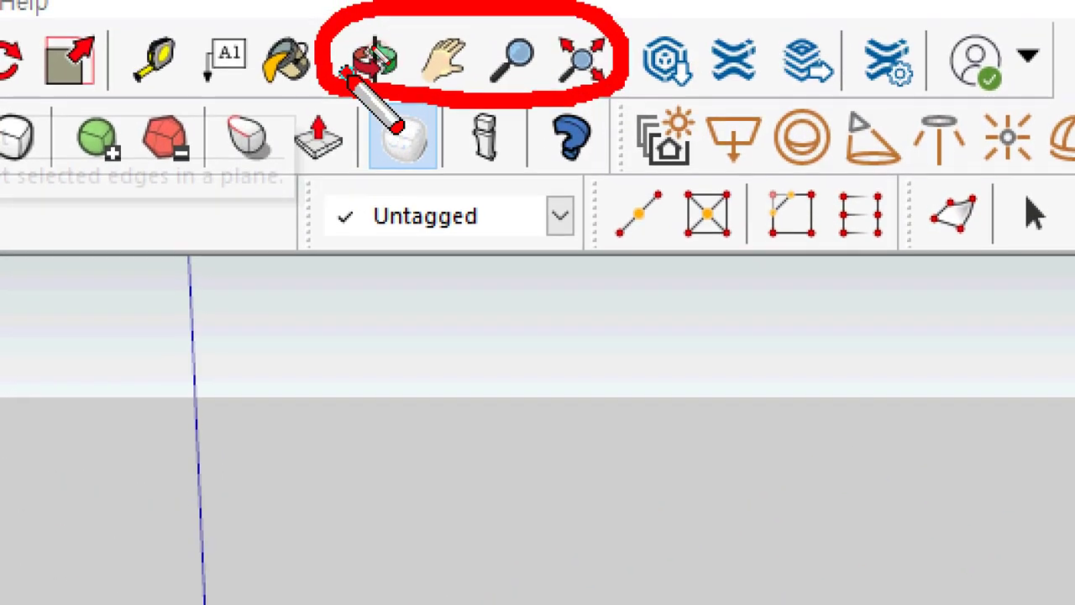
{"action": "key", "text": "e"}
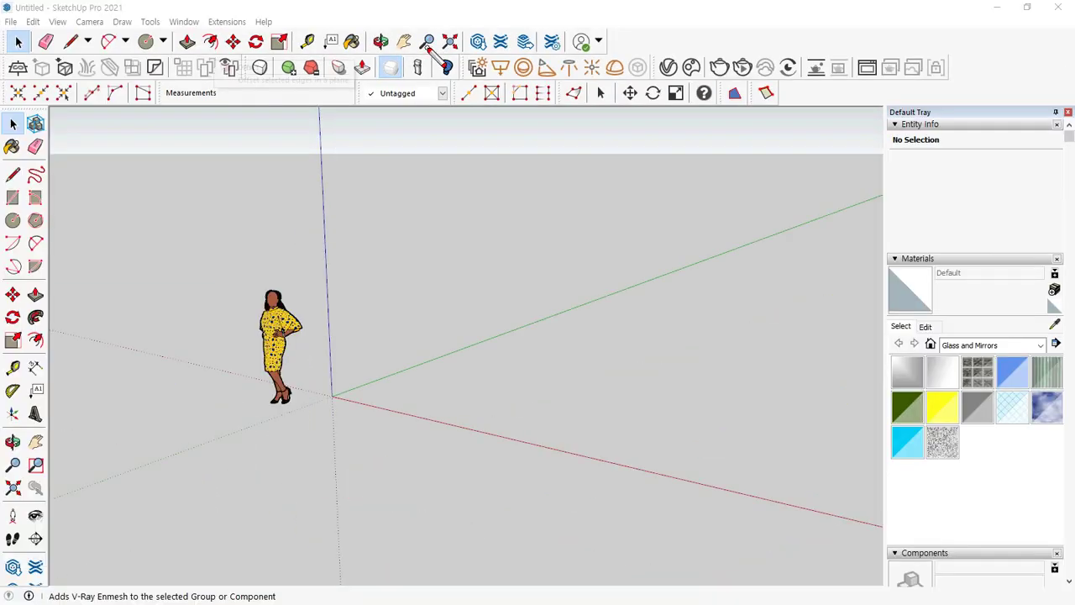
Orbit the camera to a lower viewpoint with the Orbit tool and shift the scene with the Pan tool.
{"action": "left_click", "coordinate": [383, 44]}
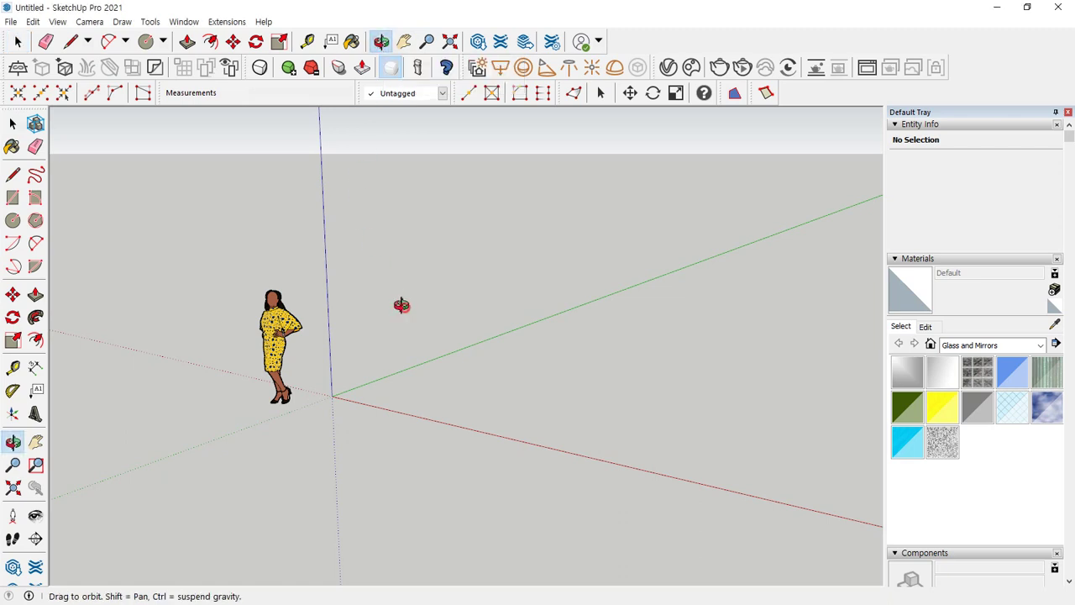
{"action": "left_click_drag", "start_coordinate": [402, 305], "coordinate": [590, 238]}
{"action": "key", "text": "space"}
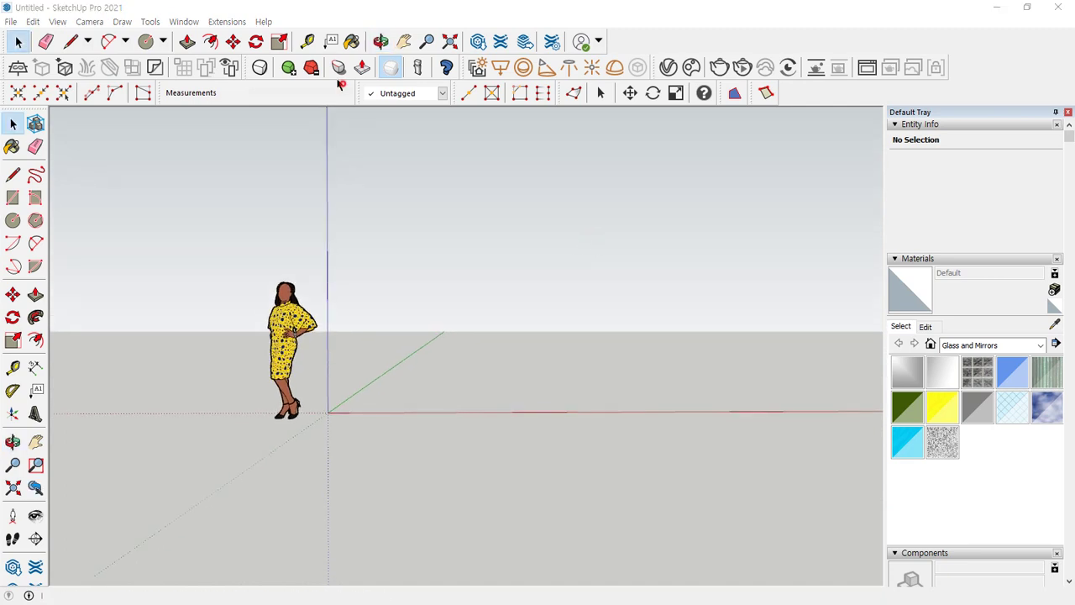
{"action": "left_click", "coordinate": [403, 42]}
{"action": "left_click_drag", "start_coordinate": [367, 303], "coordinate": [516, 409]}
{"action": "key", "text": "space"}
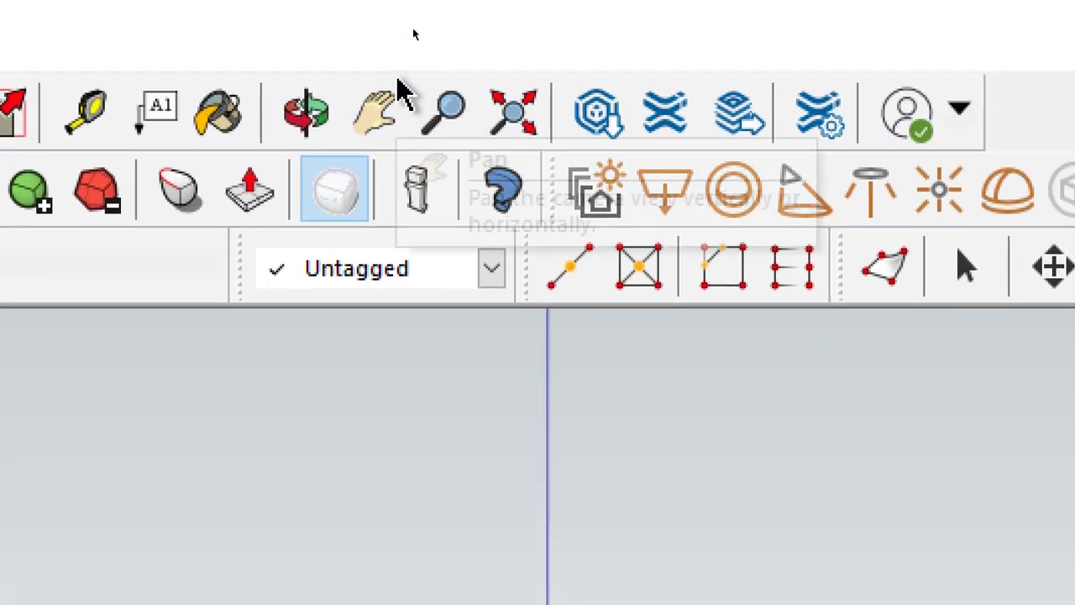
Zoom the camera in and out on the standing figure with the Zoom tool.
{"action": "left_click", "coordinate": [452, 125]}
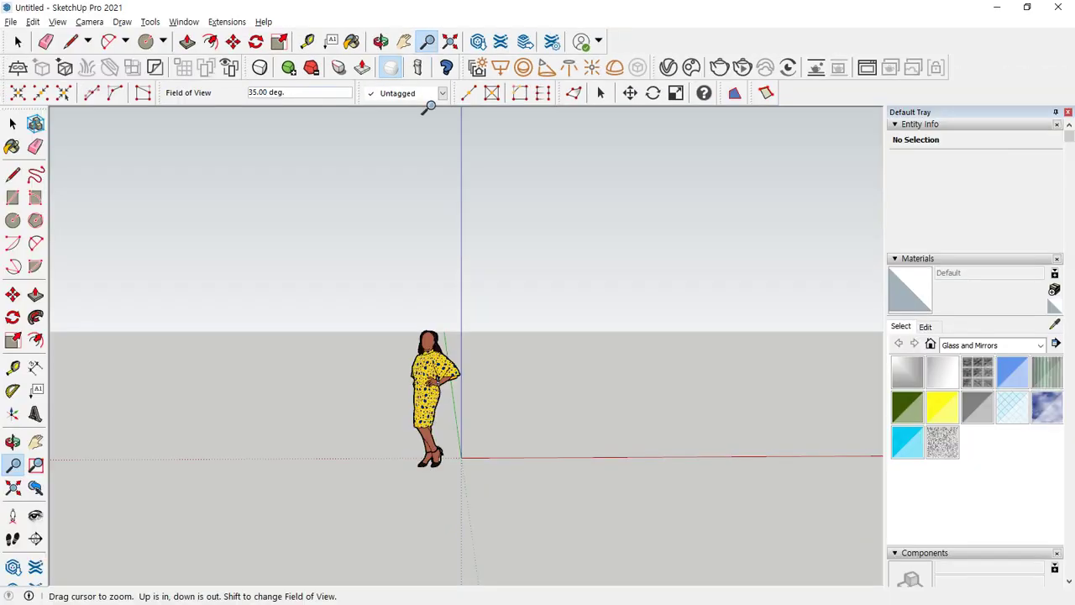
{"action": "left_click_drag", "start_coordinate": [459, 359], "coordinate": [427, 160]}
{"action": "left_click_drag", "start_coordinate": [435, 418], "coordinate": [440, 170]}
{"action": "left_click_drag", "start_coordinate": [442, 397], "coordinate": [412, 456]}
{"action": "key", "text": "space"}
{"action": "key", "text": "z"}
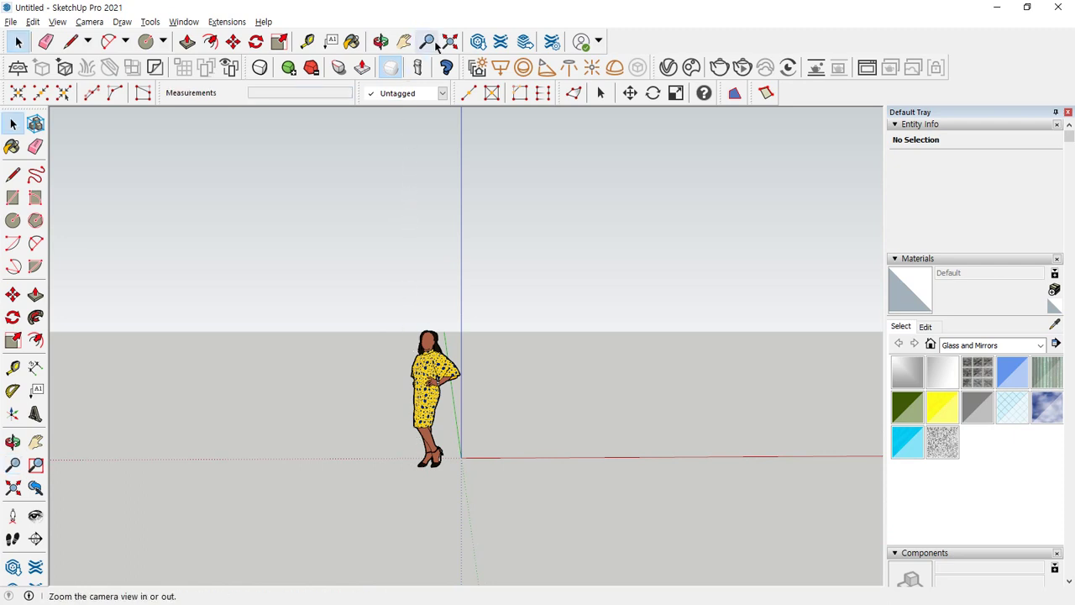
{"action": "key", "text": "space"}
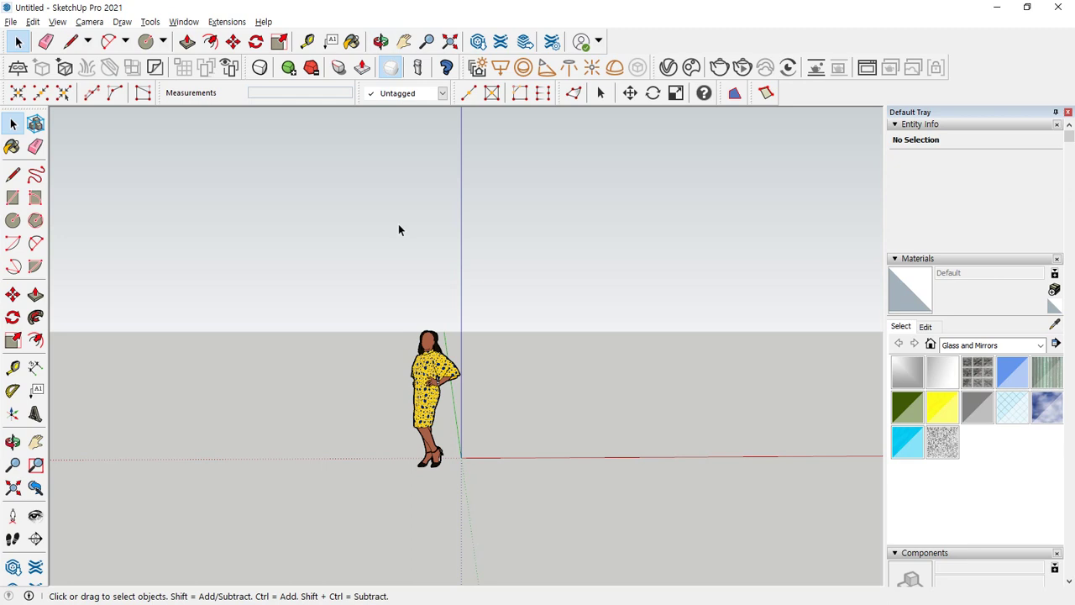
Zoom in and out on the standing figure, then orbit and pan around it while keeping the Select tool active.
{"action": "scroll", "coordinate": [432, 394], "scroll_direction": "up", "scroll_amount": 3}
{"action": "scroll", "coordinate": [430, 401], "scroll_direction": "up", "scroll_amount": 2}
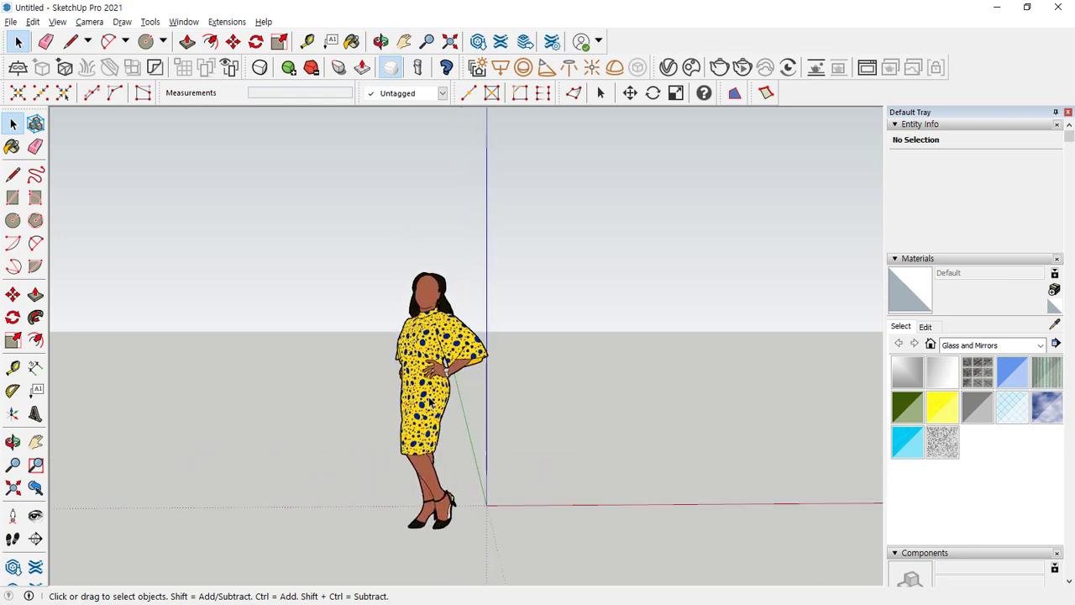
{"action": "scroll", "coordinate": [431, 401], "scroll_direction": "down", "scroll_amount": 3}
{"action": "scroll", "coordinate": [431, 402], "scroll_direction": "up", "scroll_amount": 3}
{"action": "scroll", "coordinate": [430, 401], "scroll_direction": "down", "scroll_amount": 3}
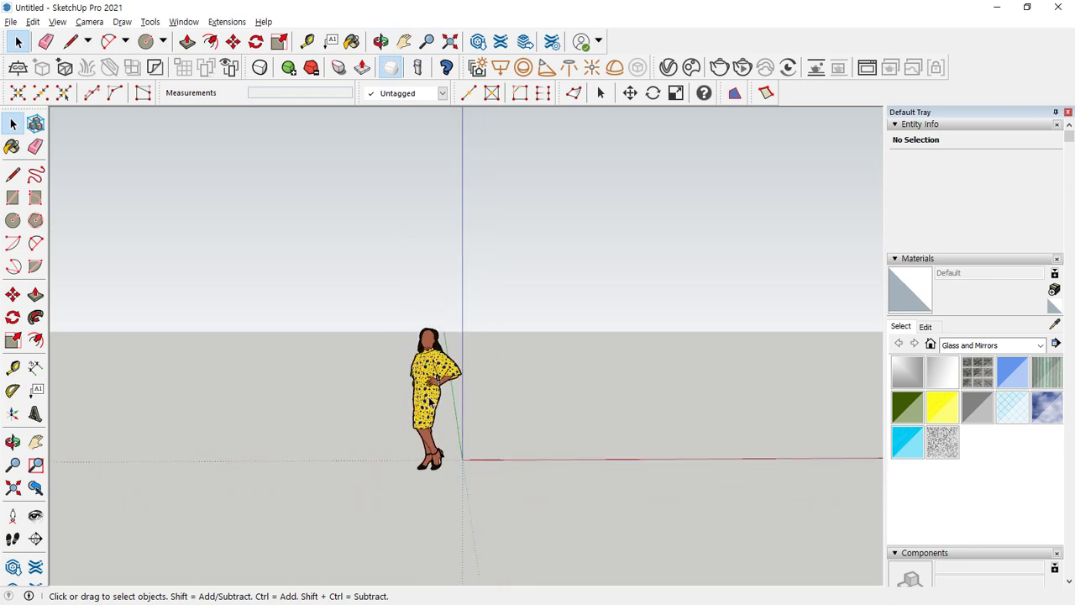
{"action": "scroll", "coordinate": [430, 402], "scroll_direction": "up", "scroll_amount": 3}
{"action": "scroll", "coordinate": [431, 402], "scroll_direction": "down", "scroll_amount": 2}
{"action": "scroll", "coordinate": [430, 401], "scroll_direction": "up", "scroll_amount": 2}
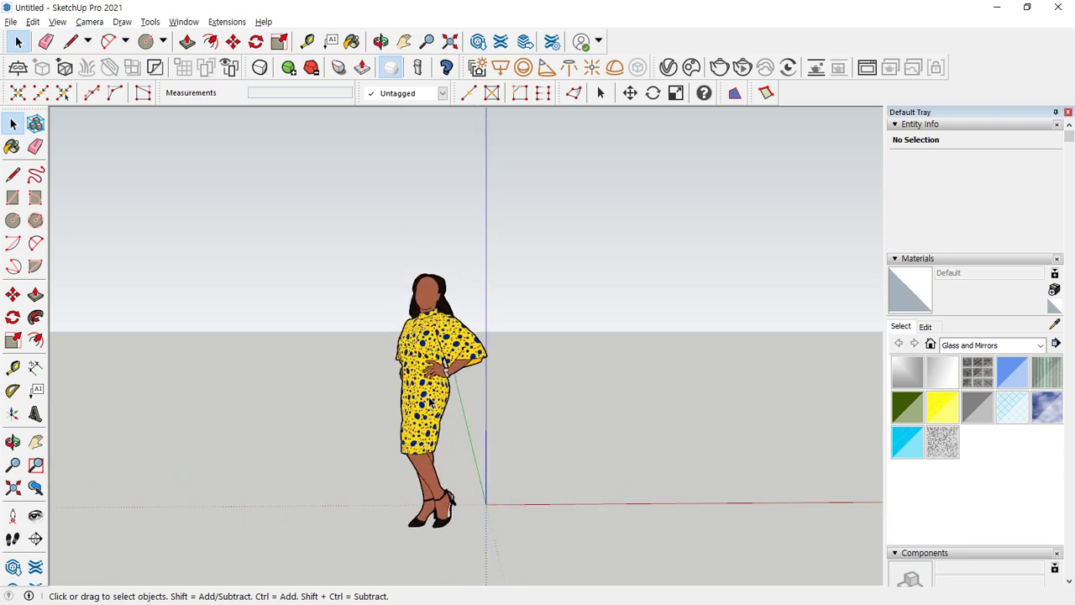
{"action": "scroll", "coordinate": [430, 402], "scroll_direction": "down", "scroll_amount": 1}
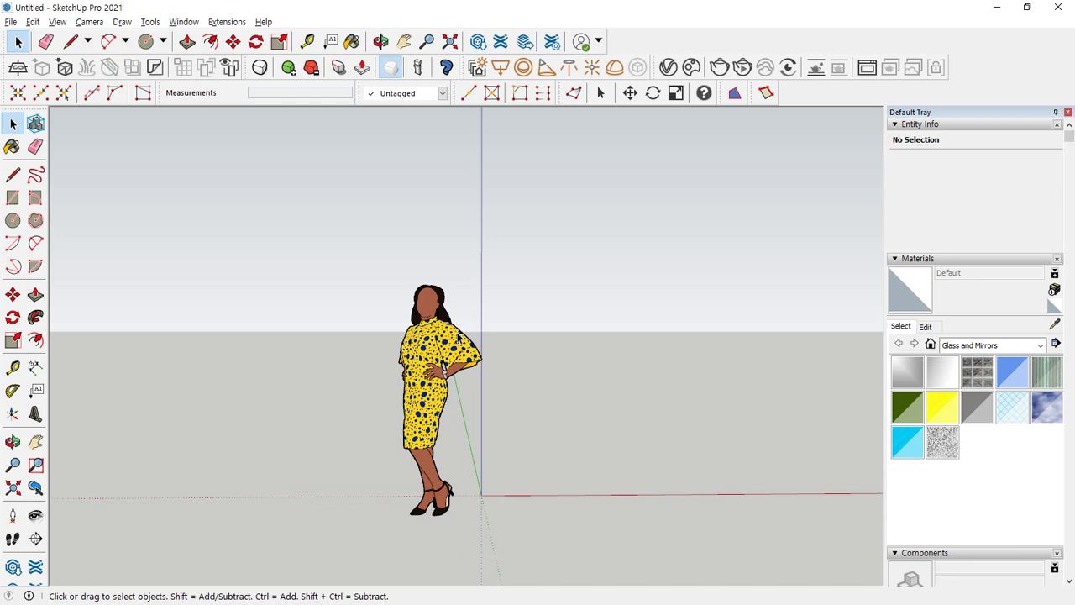
{"action": "middle_click_drag", "start_coordinate": [461, 339], "coordinate": [346, 383]}
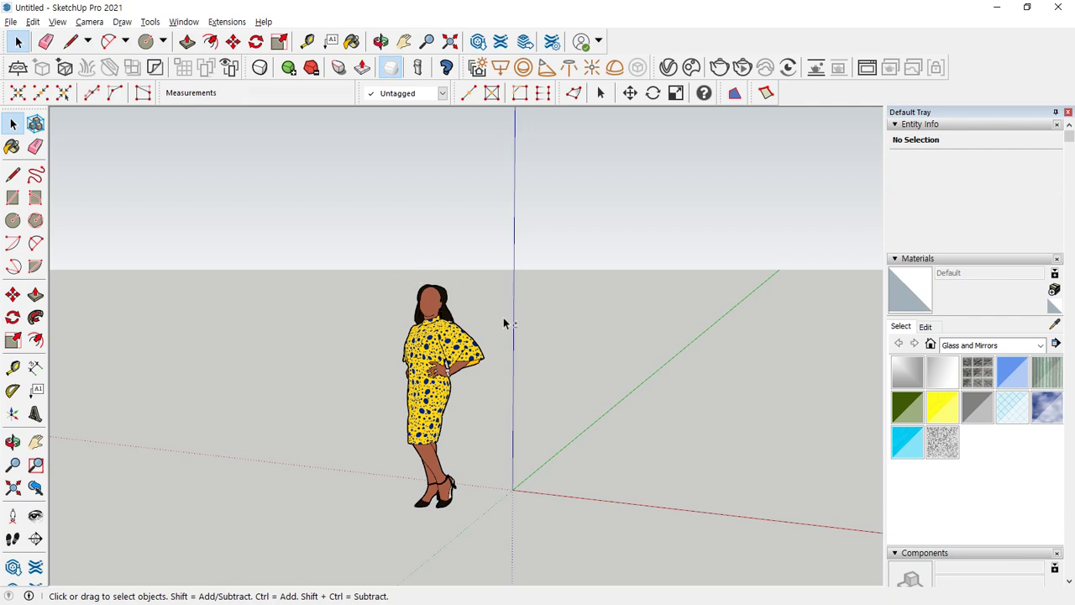
{"action": "middle_click_drag", "start_coordinate": [504, 324], "coordinate": [535, 338]}
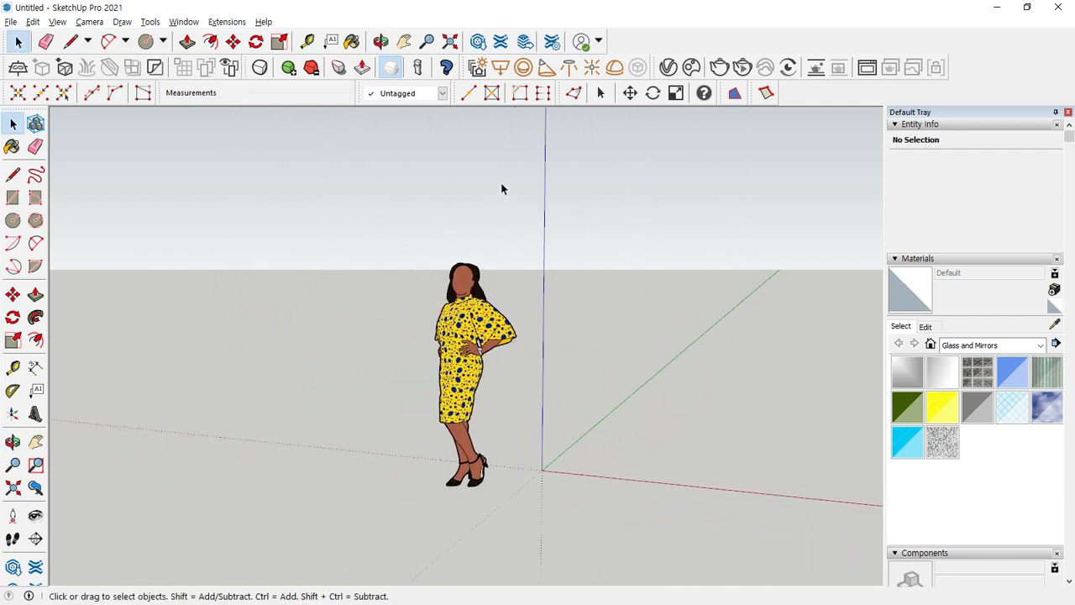
{"action": "key", "text": "ctrl+2"}
{"action": "mouse_move", "coordinate": [429, 55]}
{"action": "left_mouse_down"}
{"action": "mouse_move", "coordinate": [385, 59]}
{"action": "mouse_move", "coordinate": [414, 17]}
{"action": "mouse_move", "coordinate": [423, 54]}
{"action": "left_mouse_up"}
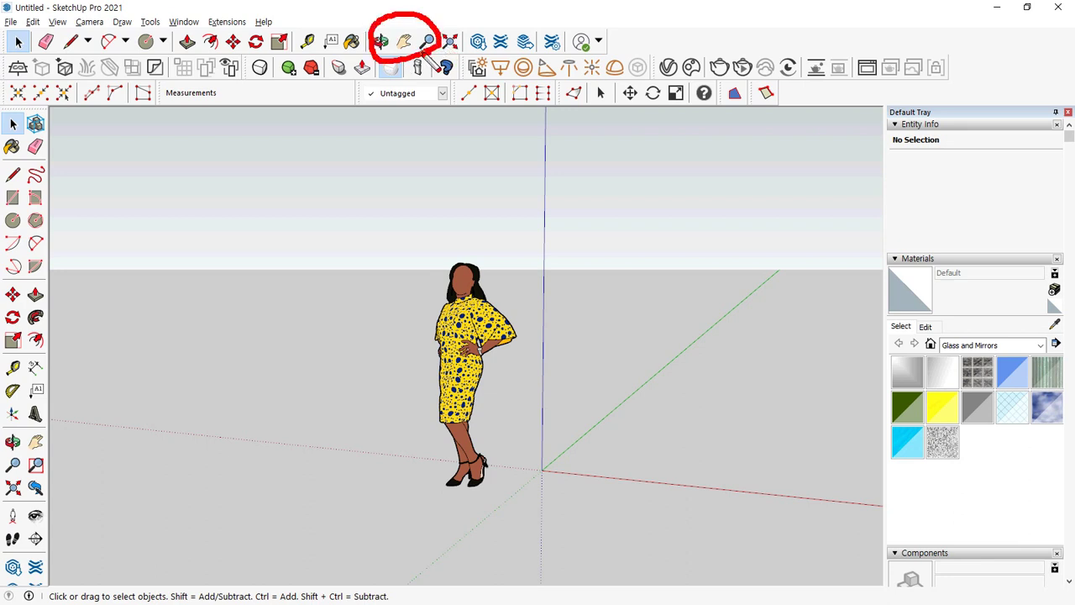
{"action": "key", "text": "Escape"}
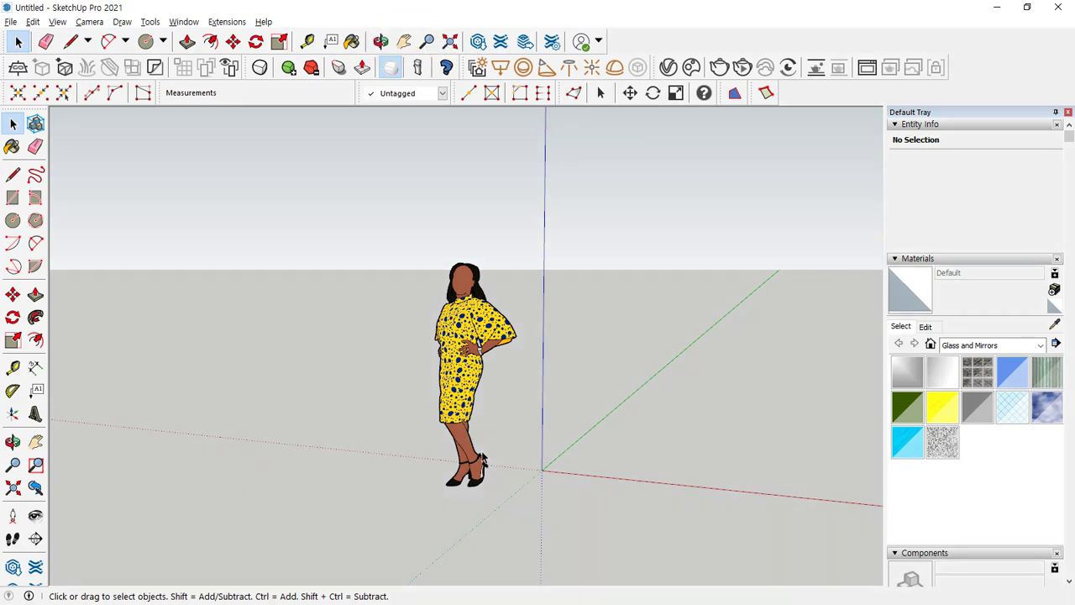
Zoom in and out around the figure's feet, then orbit to a lower viewpoint and pan the figure sideways.
{"action": "scroll", "coordinate": [445, 477], "scroll_direction": "down", "scroll_amount": 2}
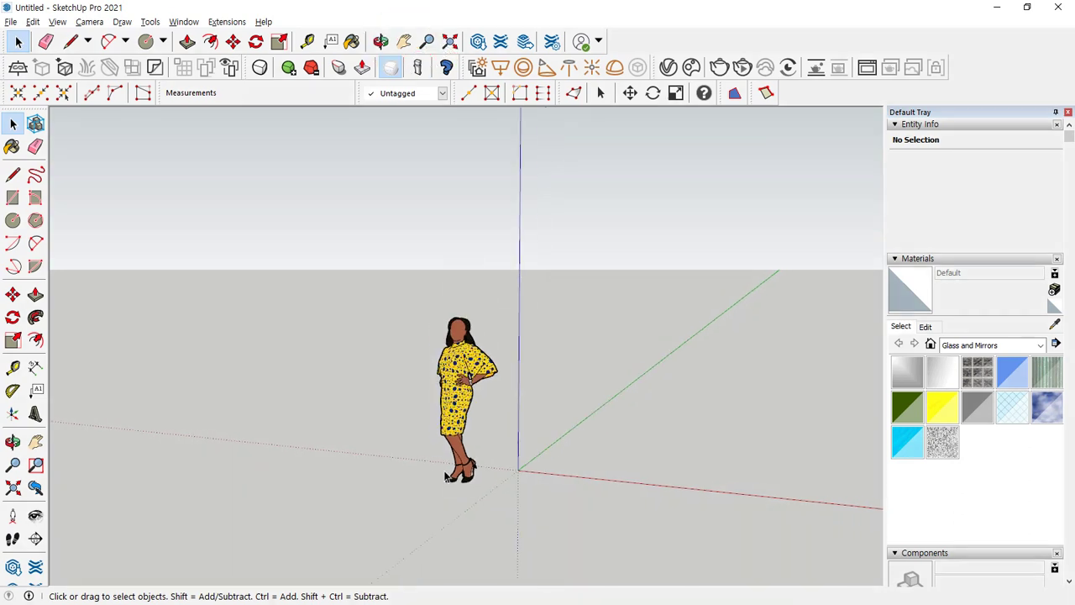
{"action": "scroll", "coordinate": [420, 477], "scroll_direction": "up", "scroll_amount": 1}
{"action": "scroll", "coordinate": [472, 461], "scroll_direction": "up", "scroll_amount": 2}
{"action": "scroll", "coordinate": [474, 461], "scroll_direction": "down", "scroll_amount": 2}
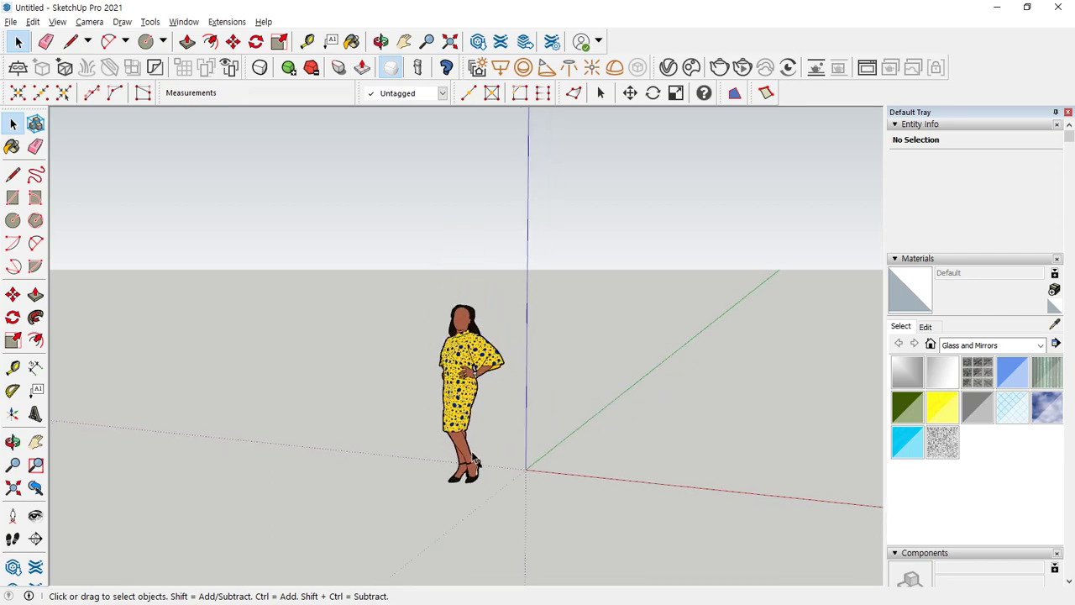
{"action": "scroll", "coordinate": [475, 460], "scroll_direction": "up", "scroll_amount": 2}
{"action": "scroll", "coordinate": [475, 461], "scroll_direction": "down", "scroll_amount": 1}
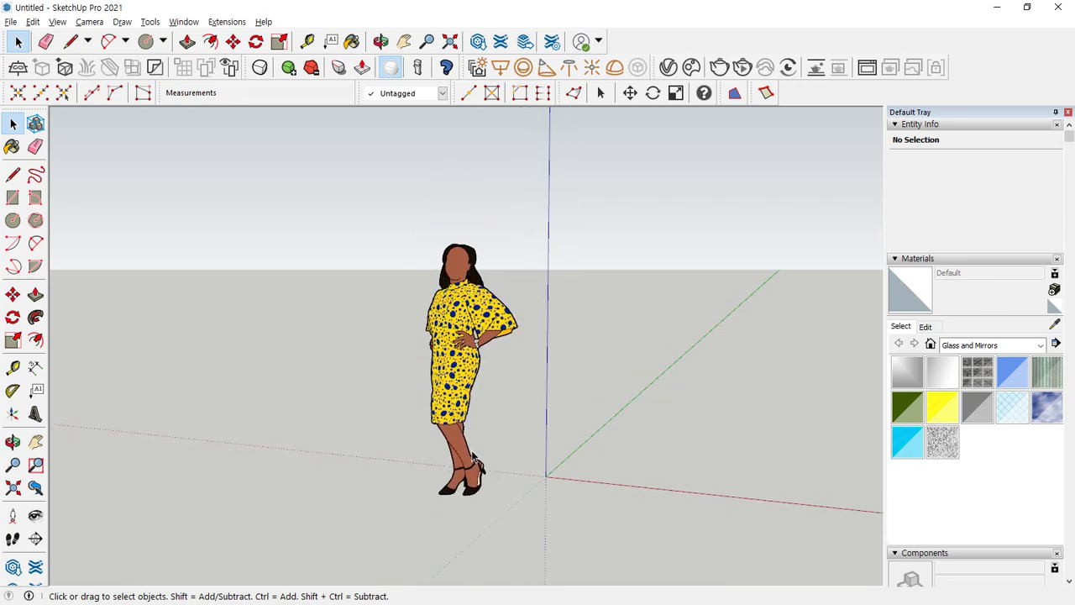
{"action": "scroll", "coordinate": [475, 461], "scroll_direction": "up", "scroll_amount": 2}
{"action": "middle_click_drag", "start_coordinate": [477, 460], "coordinate": [529, 405]}
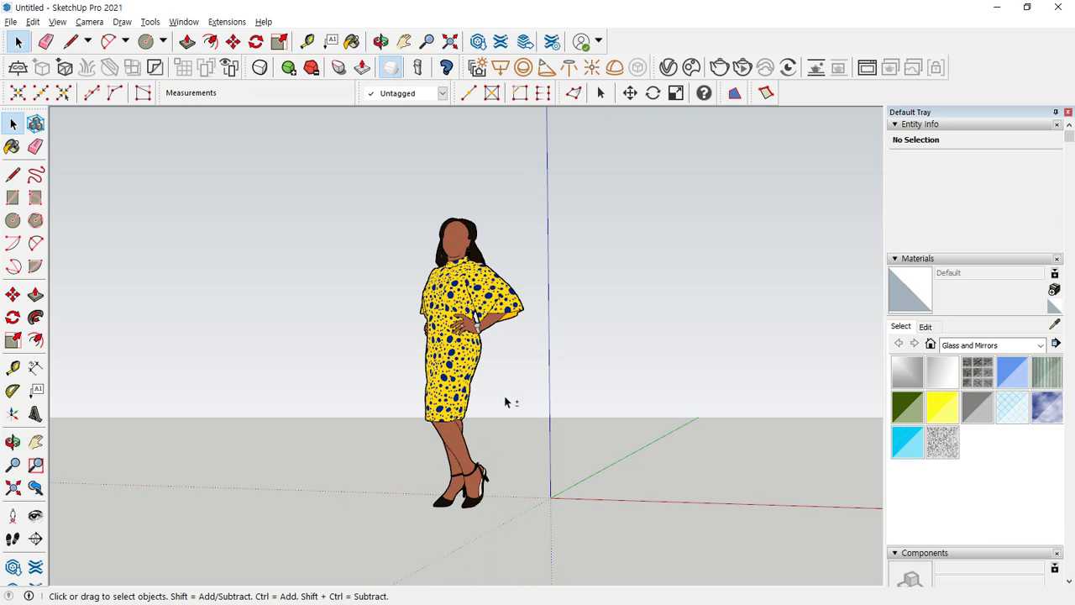
{"action": "middle_click_drag", "start_coordinate": [505, 402], "coordinate": [443, 404]}
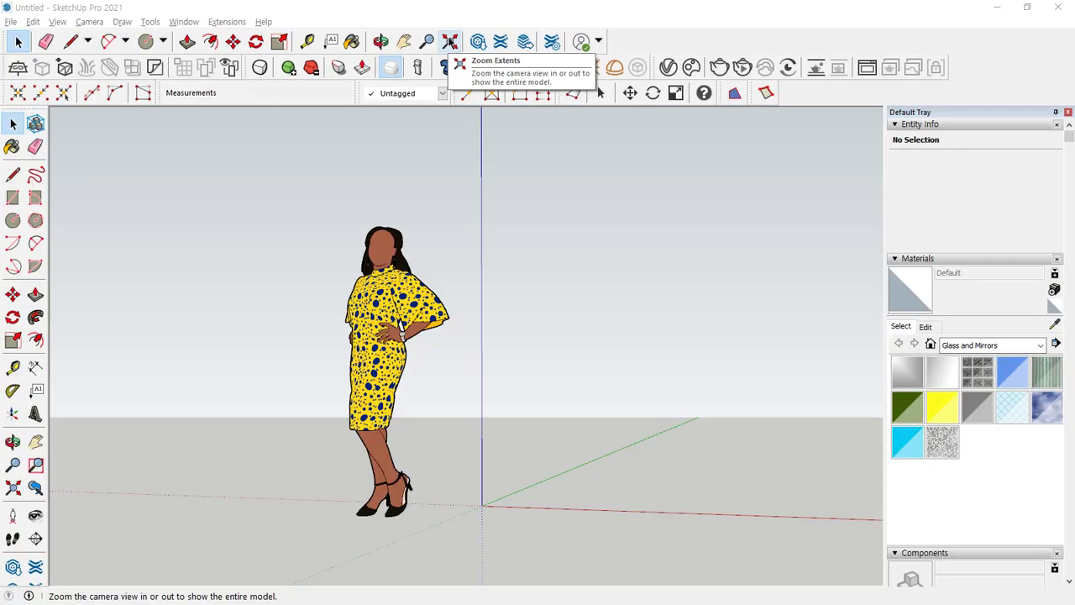
Fit the entire model in view with Zoom Extents, then zoom far out and orbit to look down from above.
{"action": "left_click", "coordinate": [449, 114]}
{"action": "scroll", "coordinate": [445, 399], "scroll_direction": "down", "scroll_amount": 10}
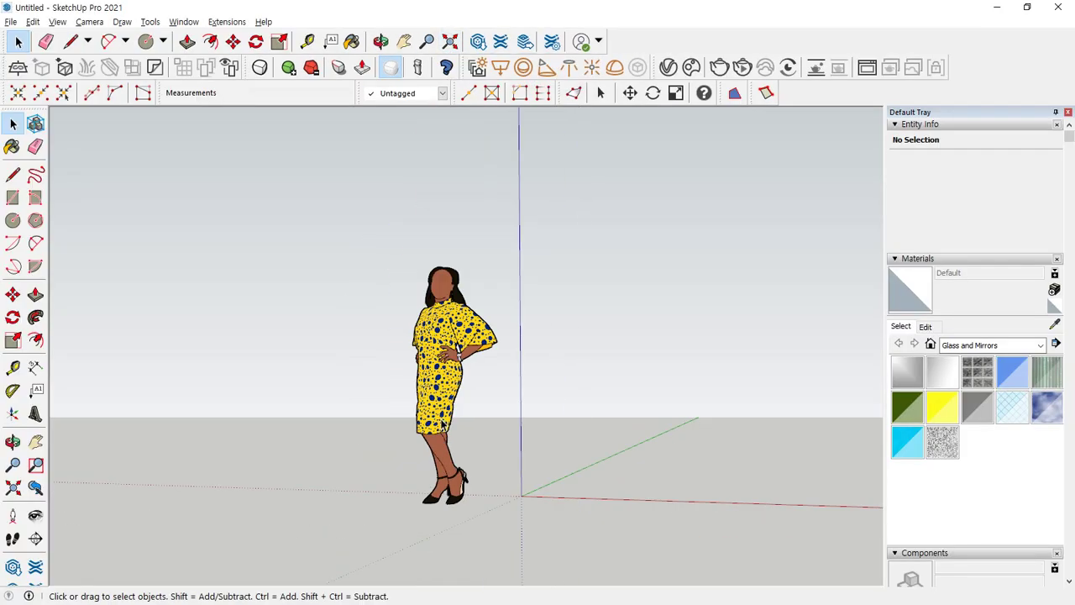
{"action": "middle_click_drag", "start_coordinate": [538, 297], "coordinate": [484, 430]}
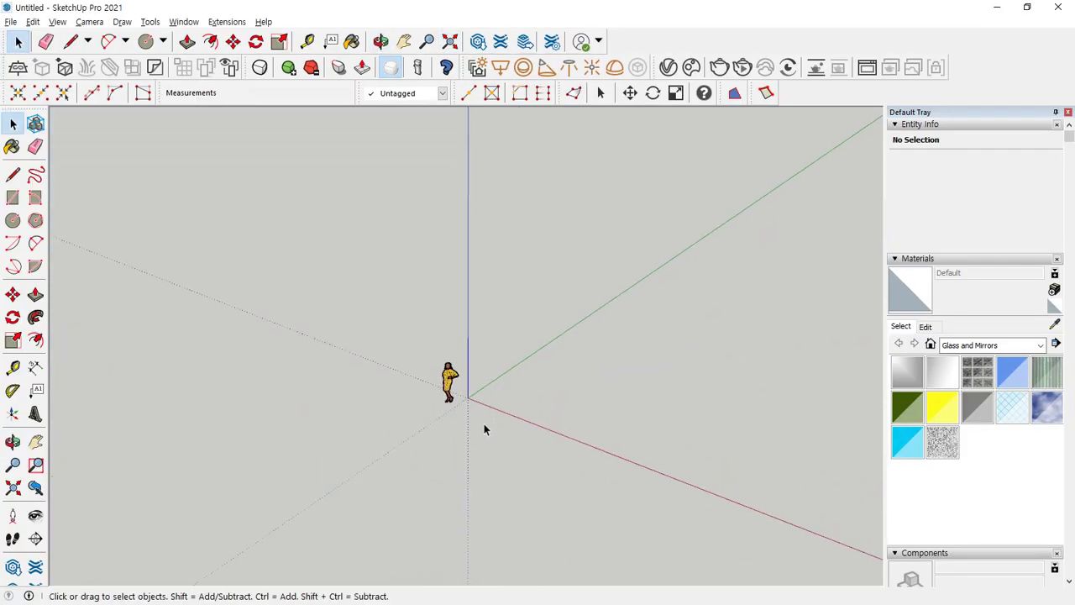
Fit the whole model in view with Zoom Extents, then zoom back out from the standing figure.
{"action": "scroll", "coordinate": [512, 433], "scroll_direction": "down", "scroll_amount": 2}
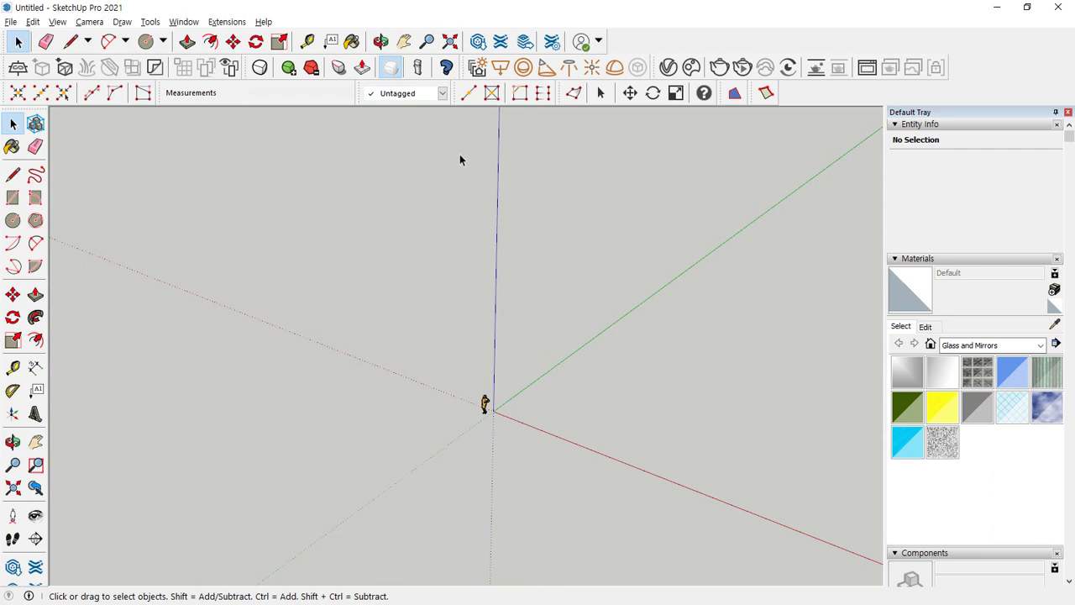
{"action": "left_click", "coordinate": [451, 42]}
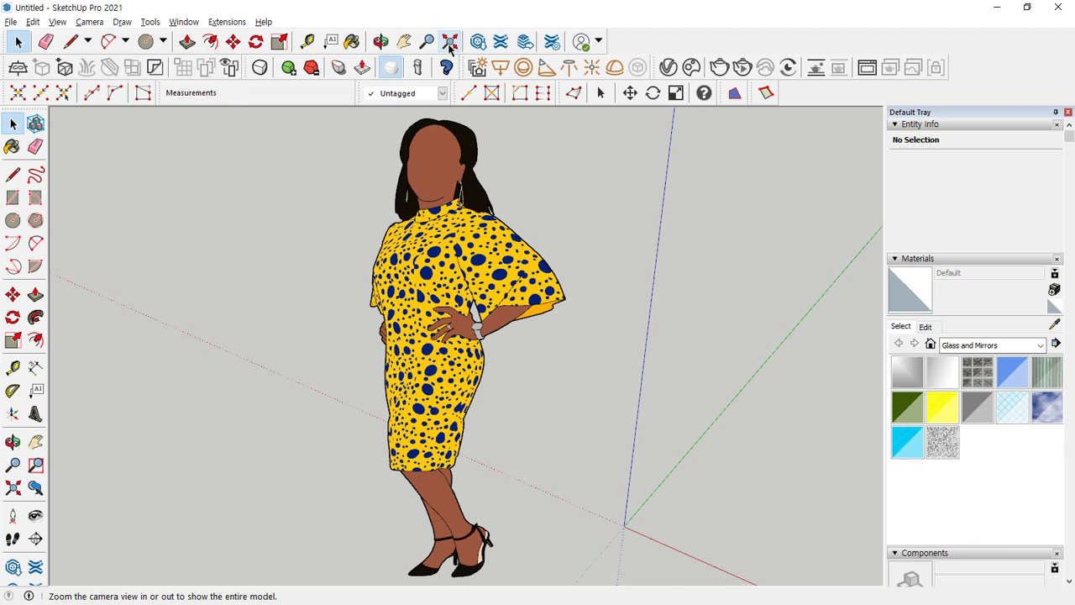
{"action": "scroll", "coordinate": [437, 277], "scroll_direction": "down", "scroll_amount": 5}
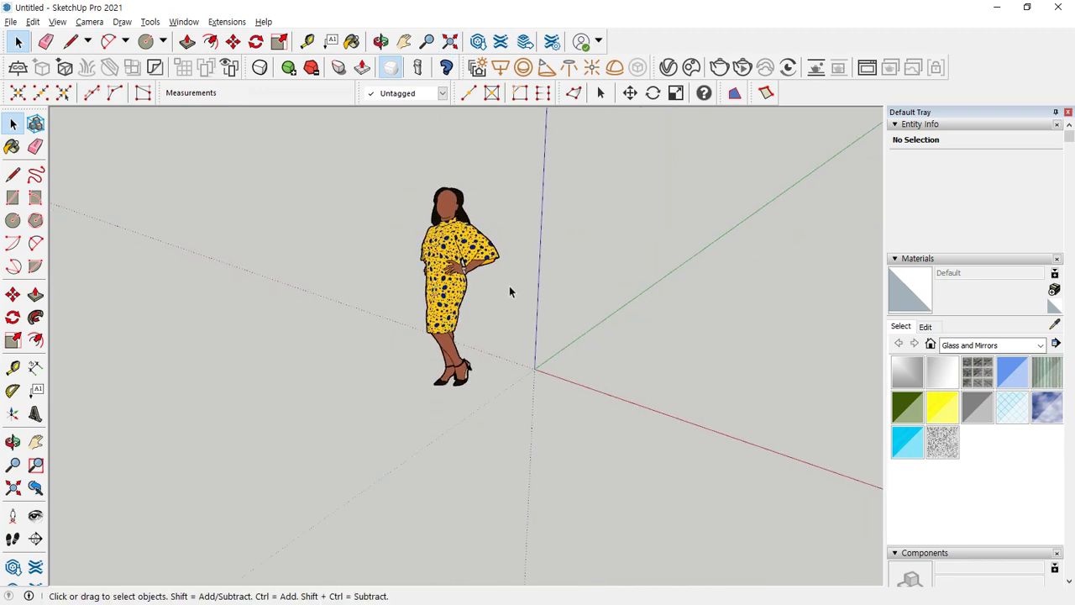
{"action": "scroll", "coordinate": [510, 292], "scroll_direction": "down", "scroll_amount": 1}
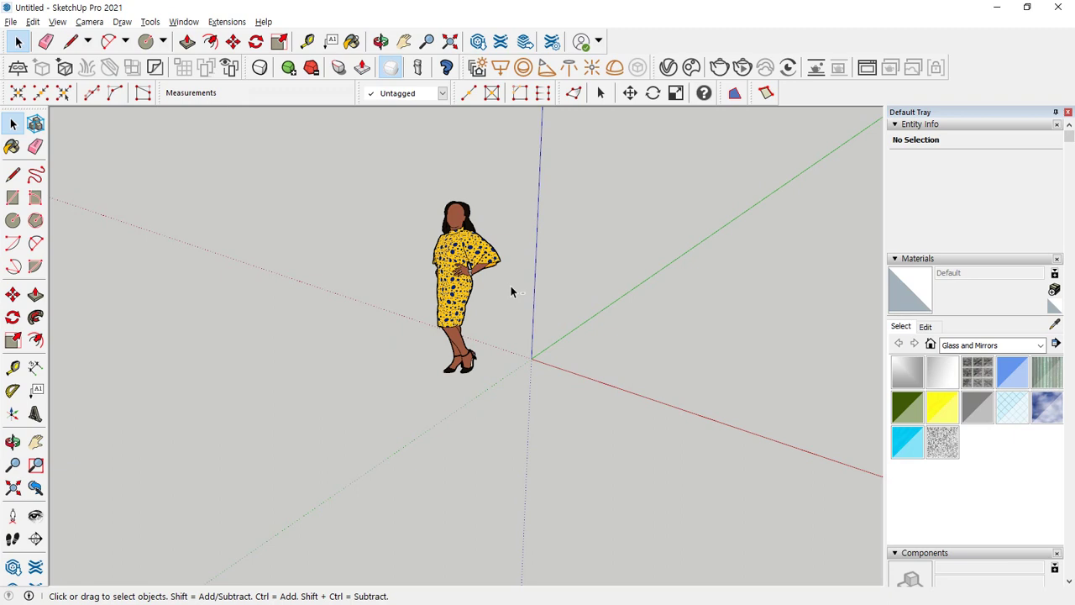
Repeat Zoom Extents twice using its shortcut, zooming far out from the figure after each fit.
{"action": "key", "text": "shift+z"}
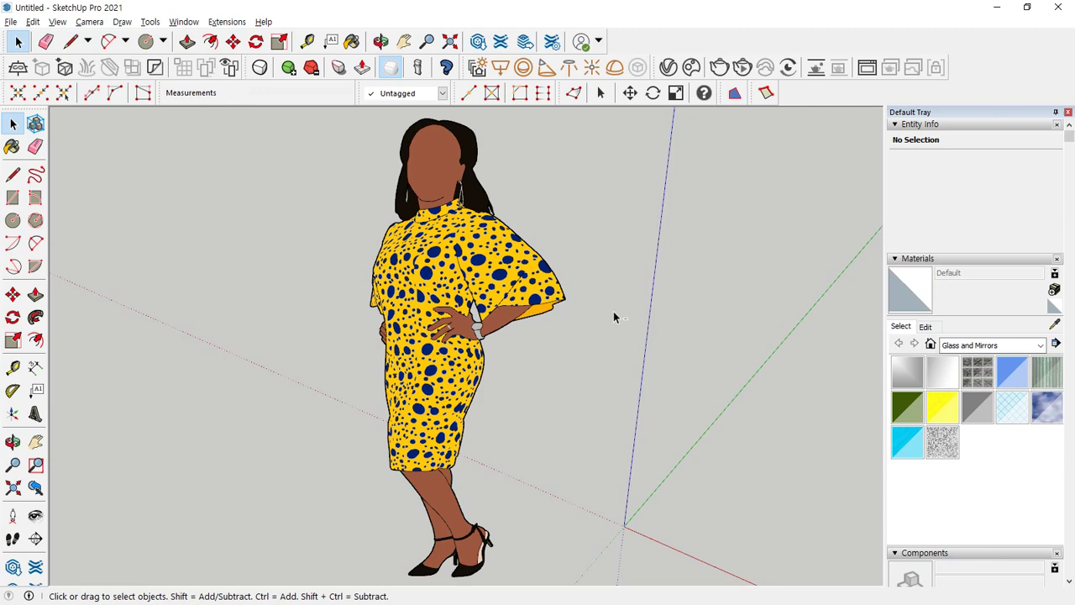
{"action": "scroll", "coordinate": [613, 317], "scroll_direction": "down", "scroll_amount": 10}
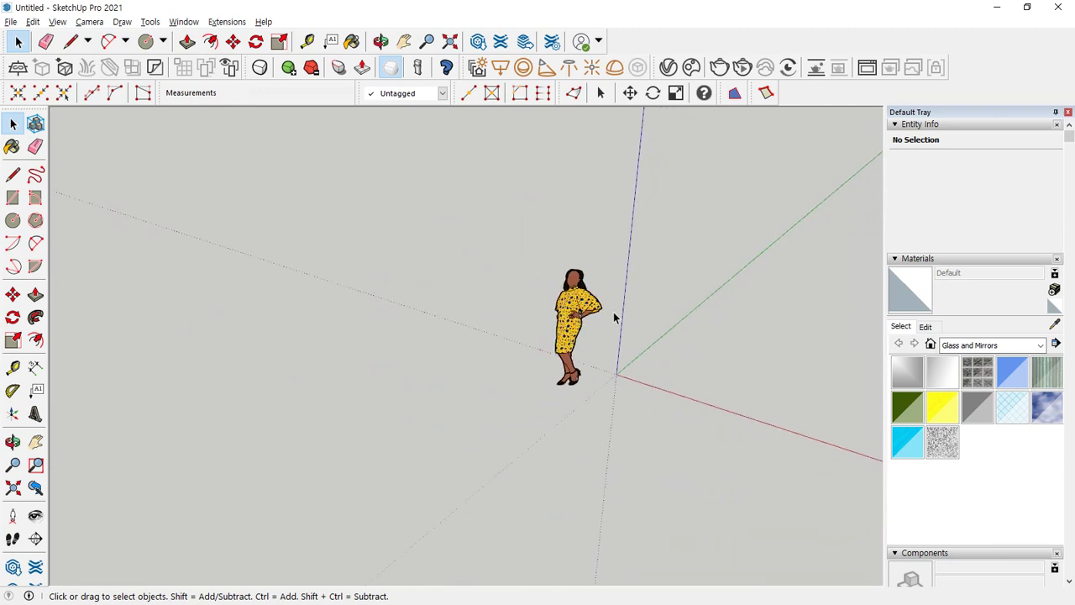
{"action": "scroll", "coordinate": [623, 323], "scroll_direction": "down", "scroll_amount": 2}
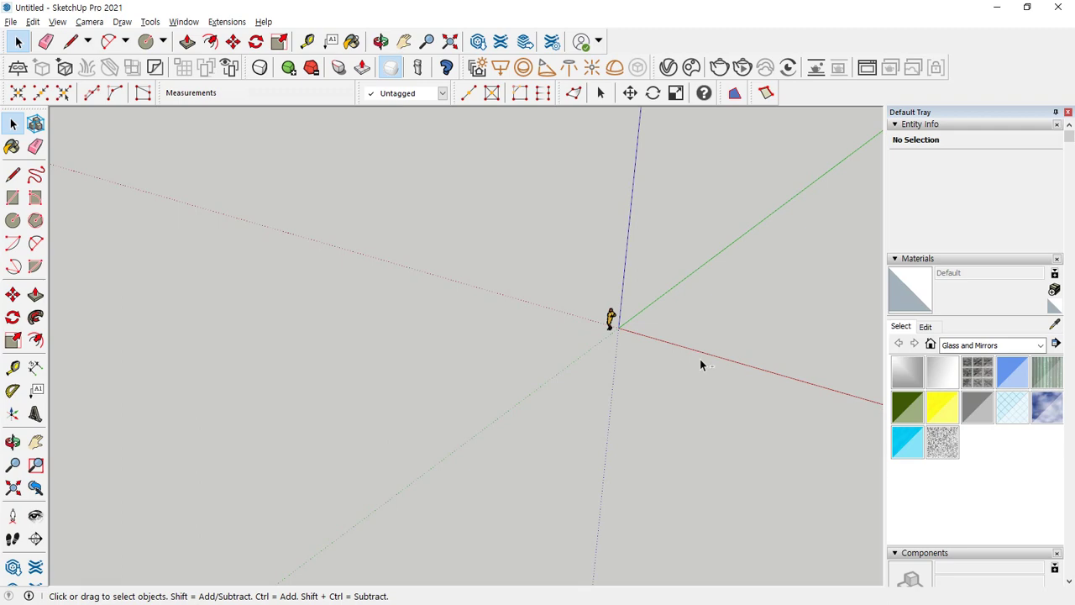
{"action": "key", "text": "shift+z"}
{"action": "scroll", "coordinate": [619, 318], "scroll_direction": "down", "scroll_amount": 8}
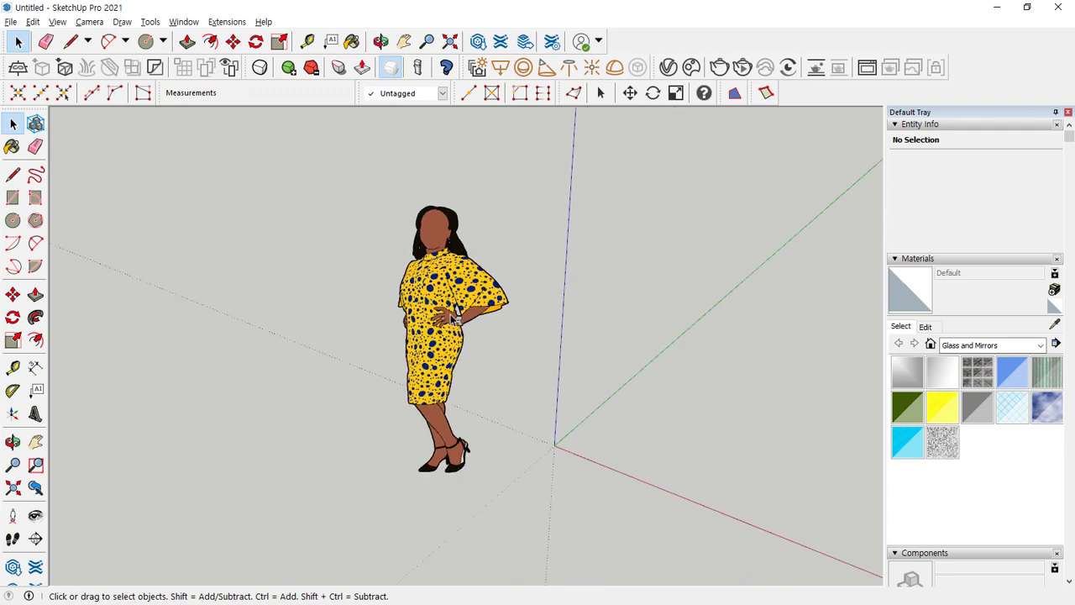
{"action": "scroll", "coordinate": [619, 318], "scroll_direction": "down", "scroll_amount": 2}
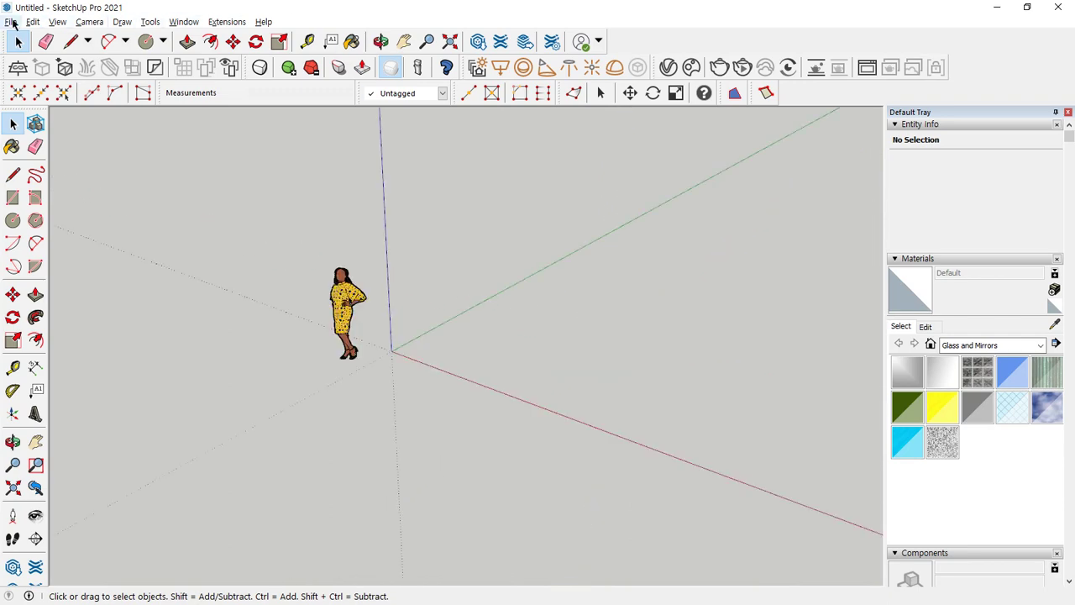
Examine the camera commands and the shortcuts listed for Orbit, Pan and Zoom.
{"action": "left_click", "coordinate": [11, 23]}
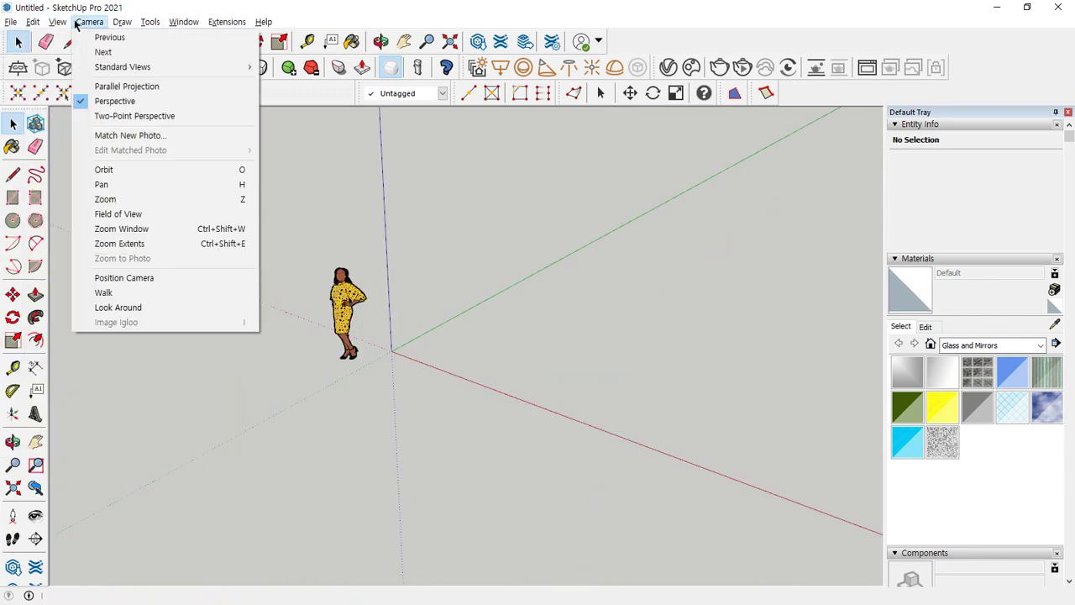
{"action": "mouse_move", "coordinate": [221, 27]}
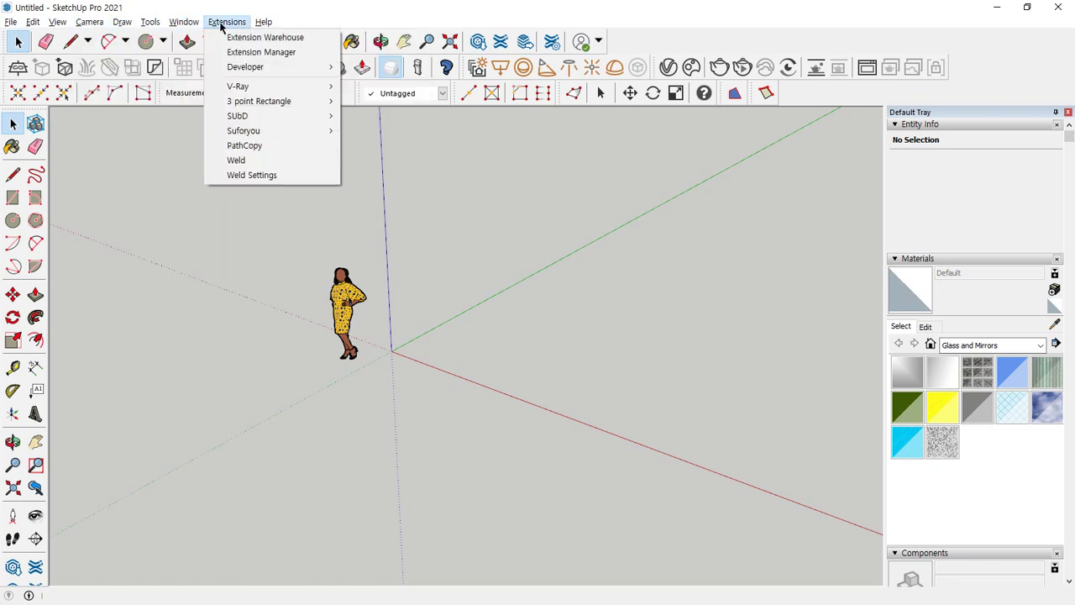
{"action": "mouse_move", "coordinate": [128, 27]}
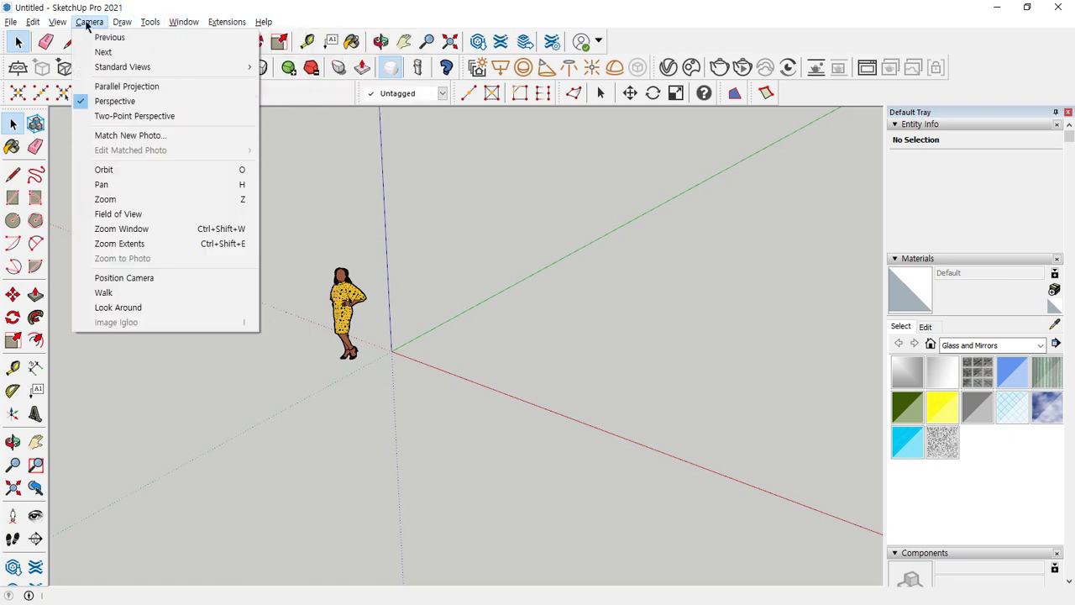
{"action": "mouse_move", "coordinate": [64, 24]}
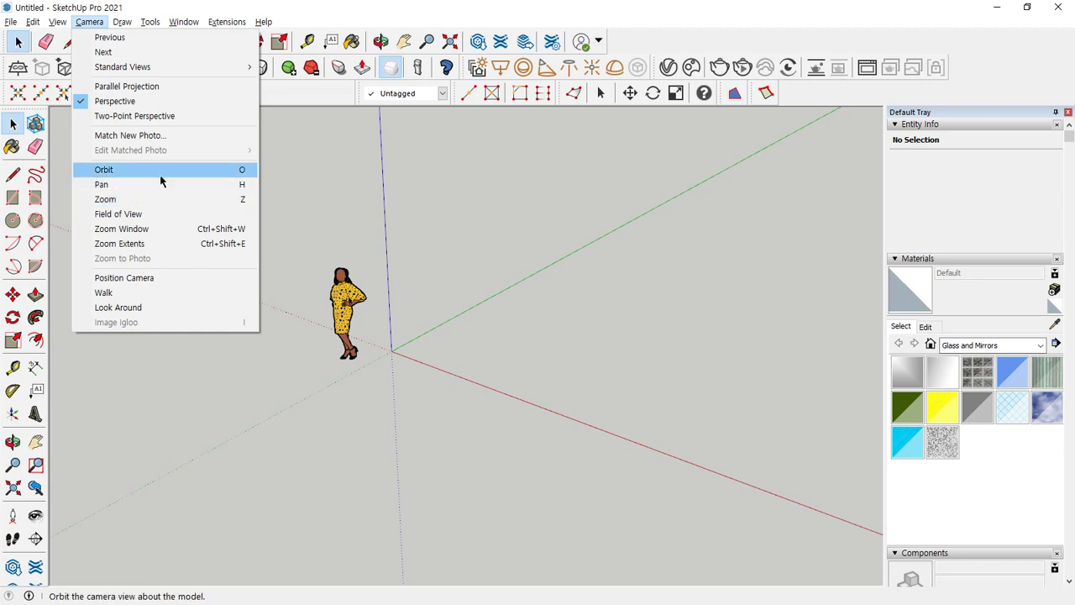
{"action": "left_click", "coordinate": [90, 23]}
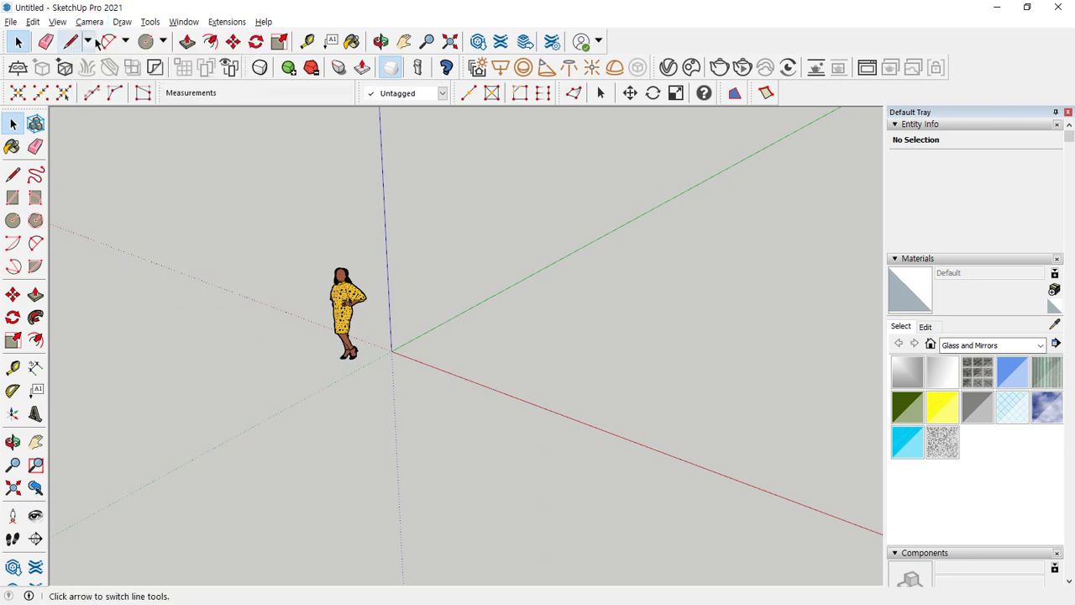
{"action": "left_click", "coordinate": [92, 26]}
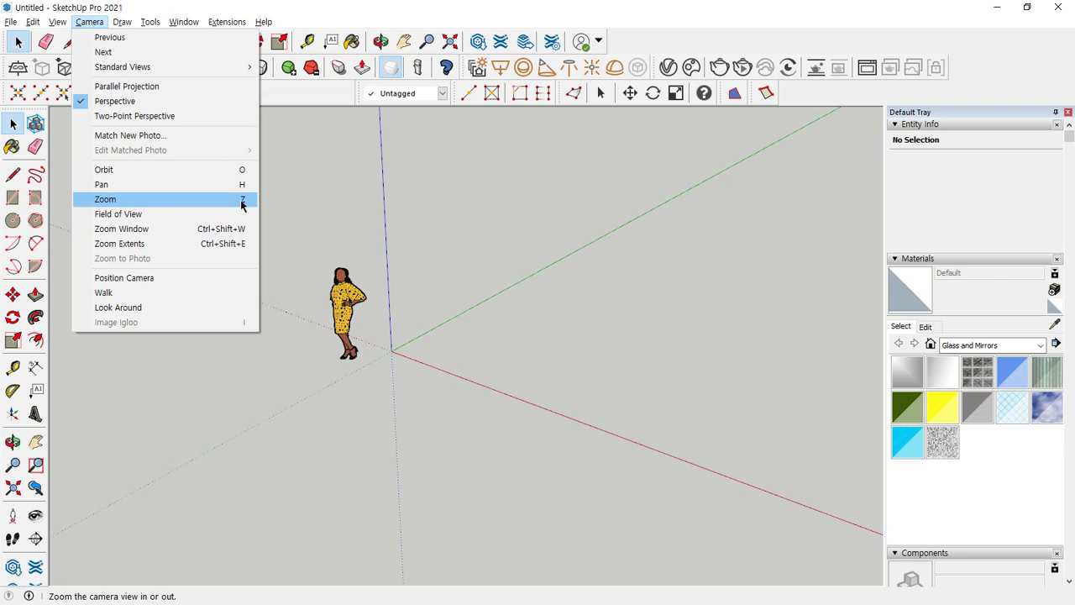
Orbit to a slightly higher viewpoint around the standing figure, then return to the Select tool.
{"action": "left_click", "coordinate": [176, 175]}
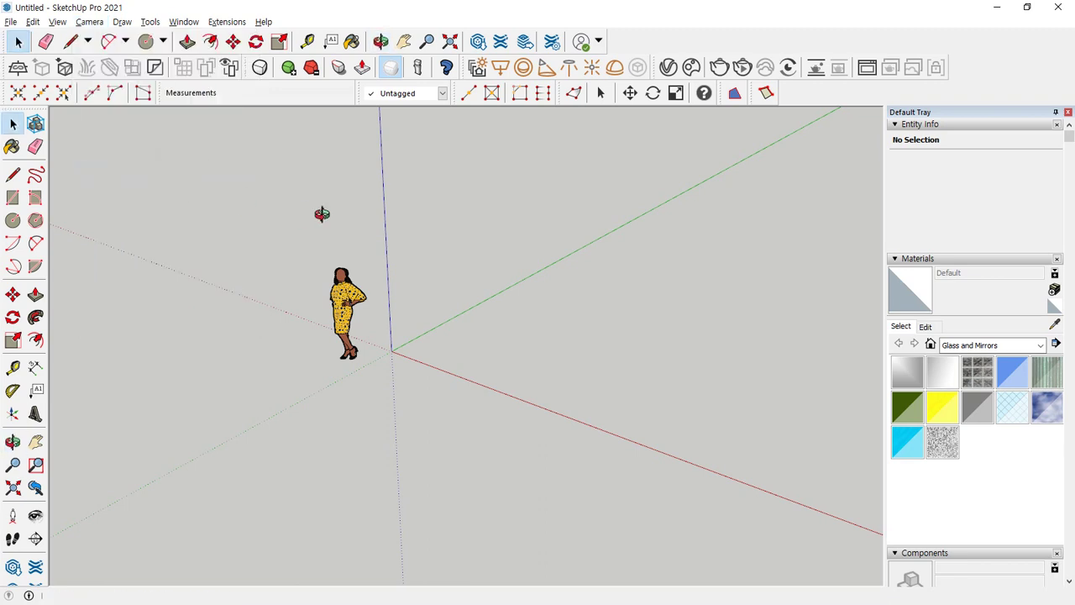
{"action": "key", "text": "space"}
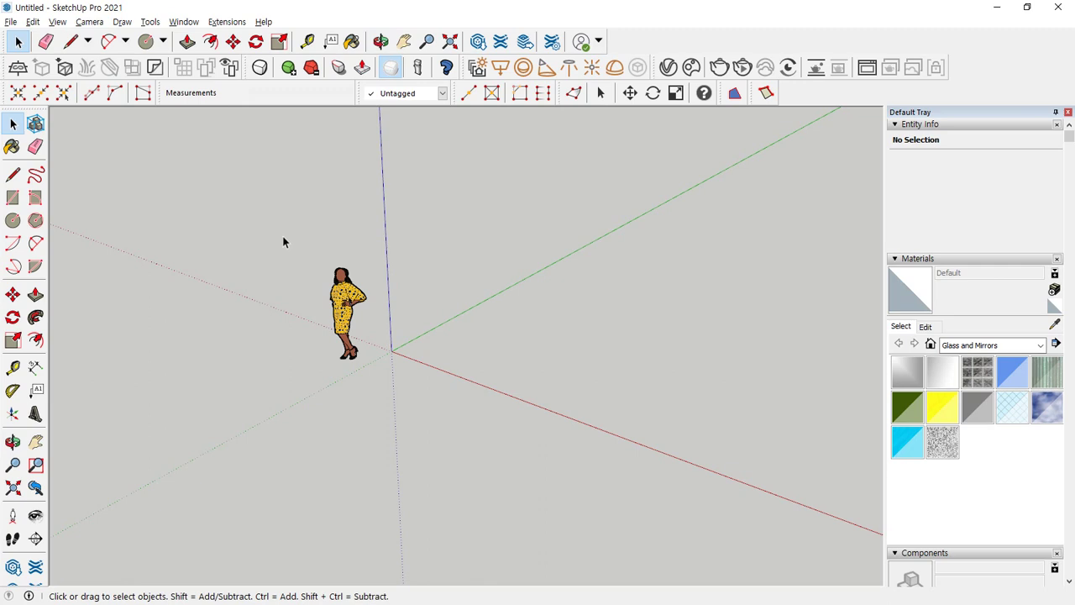
{"action": "key", "text": "o"}
{"action": "left_click_drag", "start_coordinate": [528, 305], "coordinate": [492, 336]}
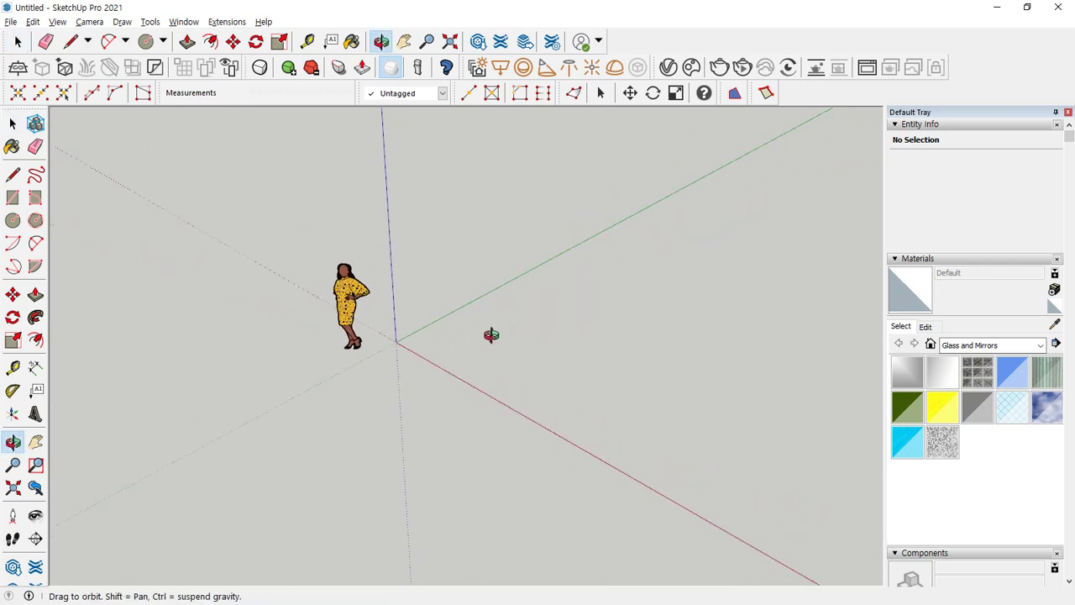
{"action": "key", "text": "space"}
Pan the view so the figure shifts slightly downward, then return to the Select tool.
{"action": "key", "text": "h"}
{"action": "left_click_drag", "start_coordinate": [445, 298], "coordinate": [444, 336]}
{"action": "key", "text": "space"}
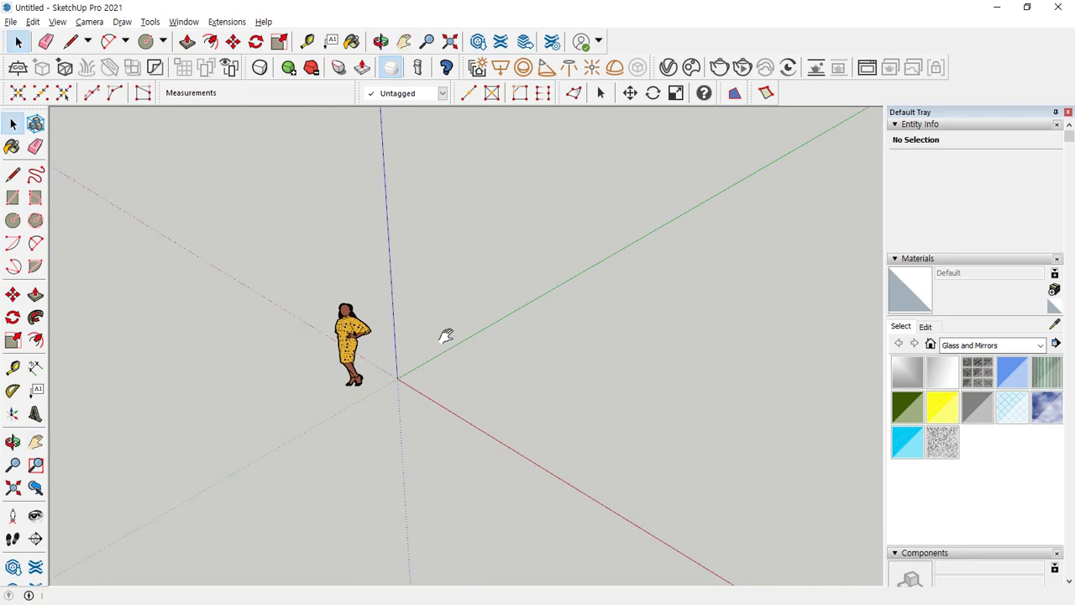
{"action": "key", "text": "p"}
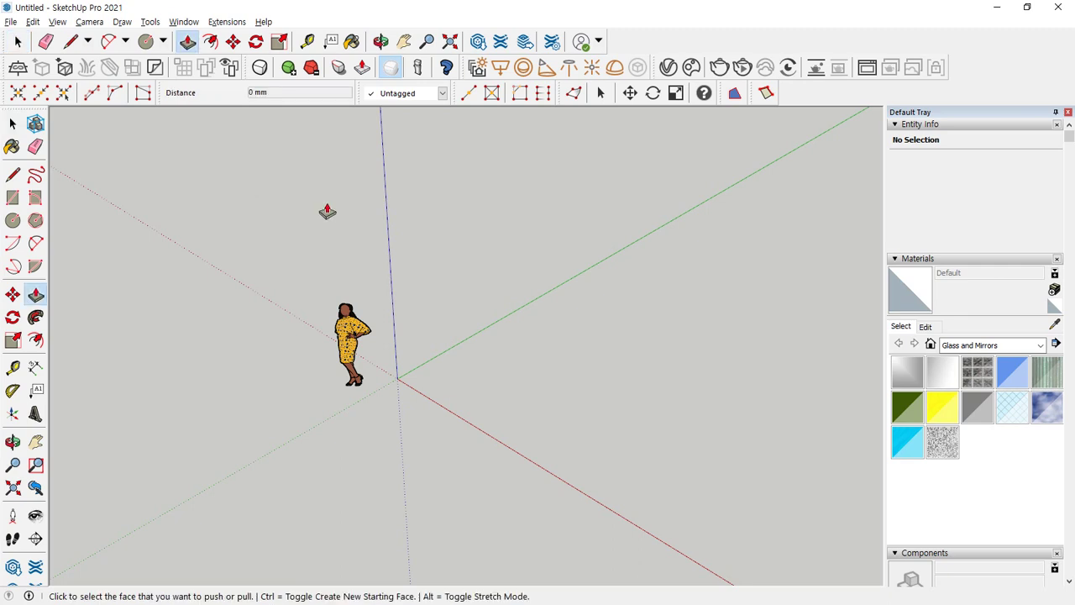
{"action": "left_click", "coordinate": [89, 23]}
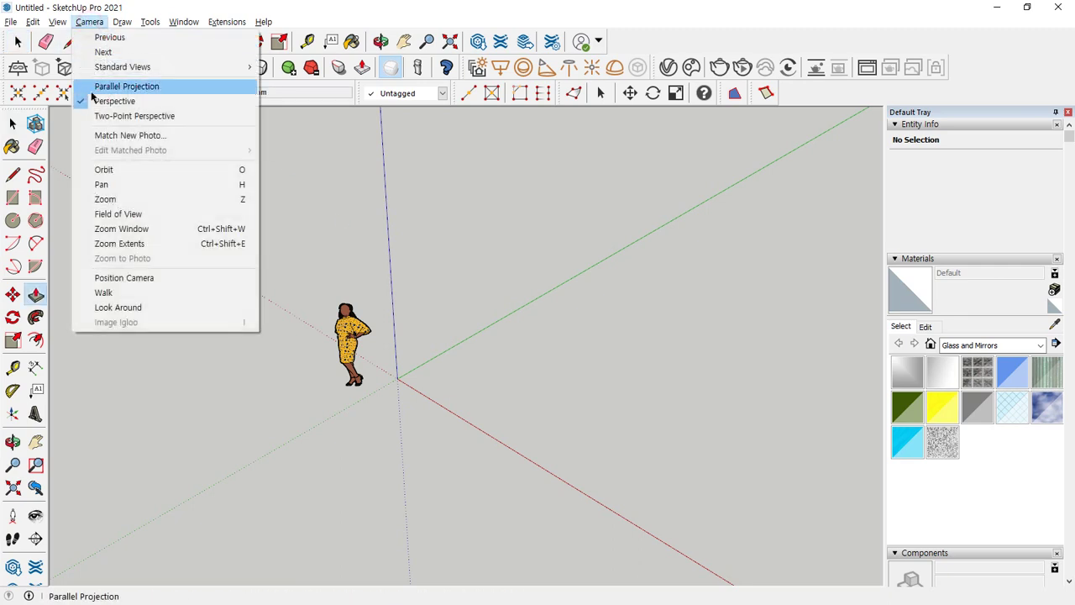
{"action": "key", "text": "Escape"}
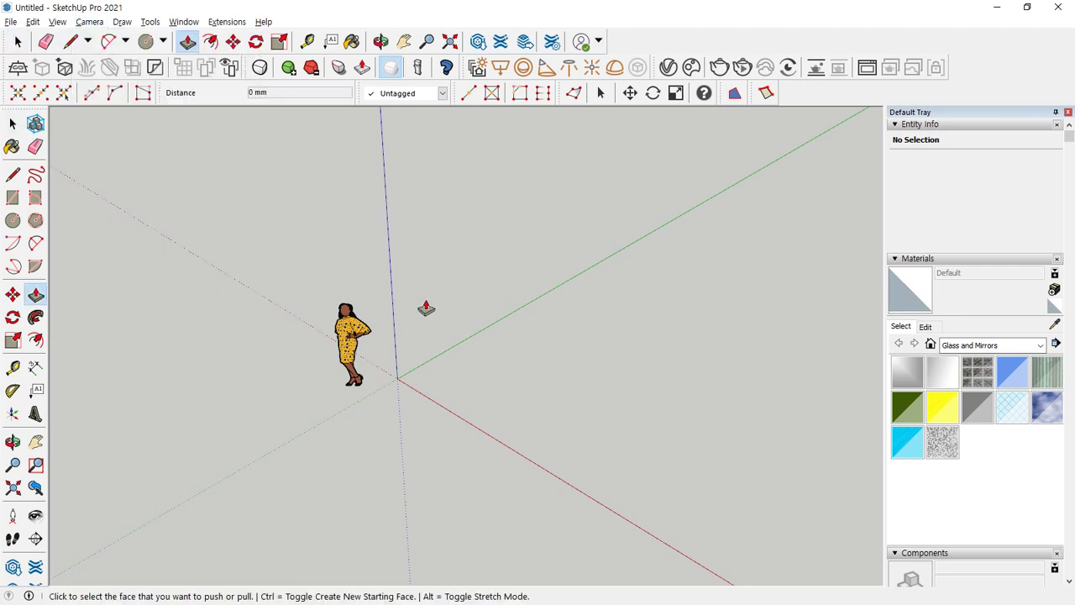
{"action": "key", "text": "space"}
Zoom the camera out slightly with the Zoom tool, then return to the Select tool.
{"action": "key", "text": "z"}
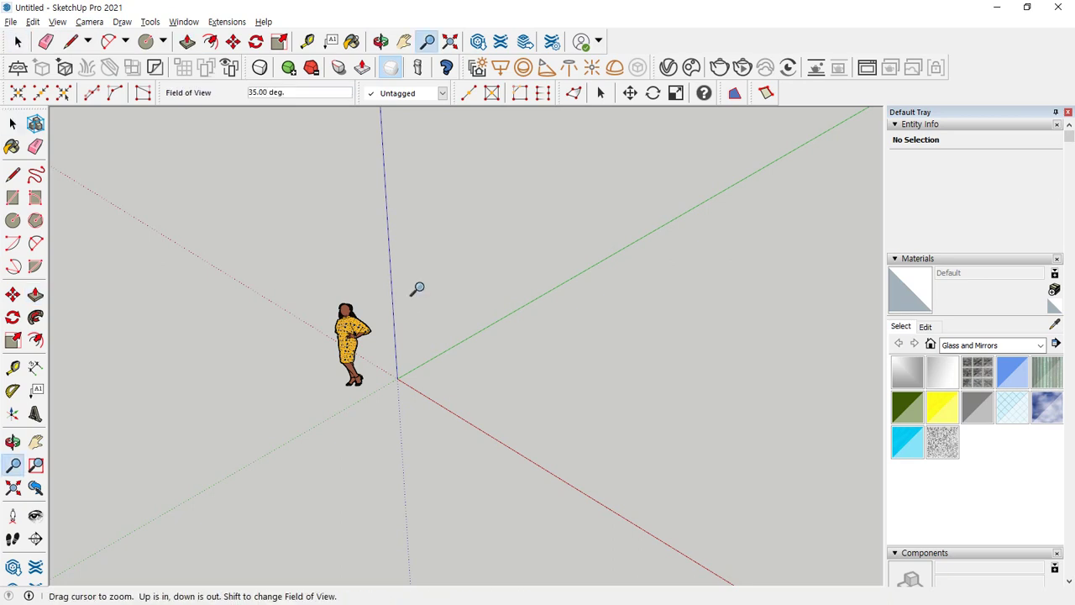
{"action": "left_click_drag", "start_coordinate": [415, 294], "coordinate": [428, 413]}
{"action": "key", "text": "space"}
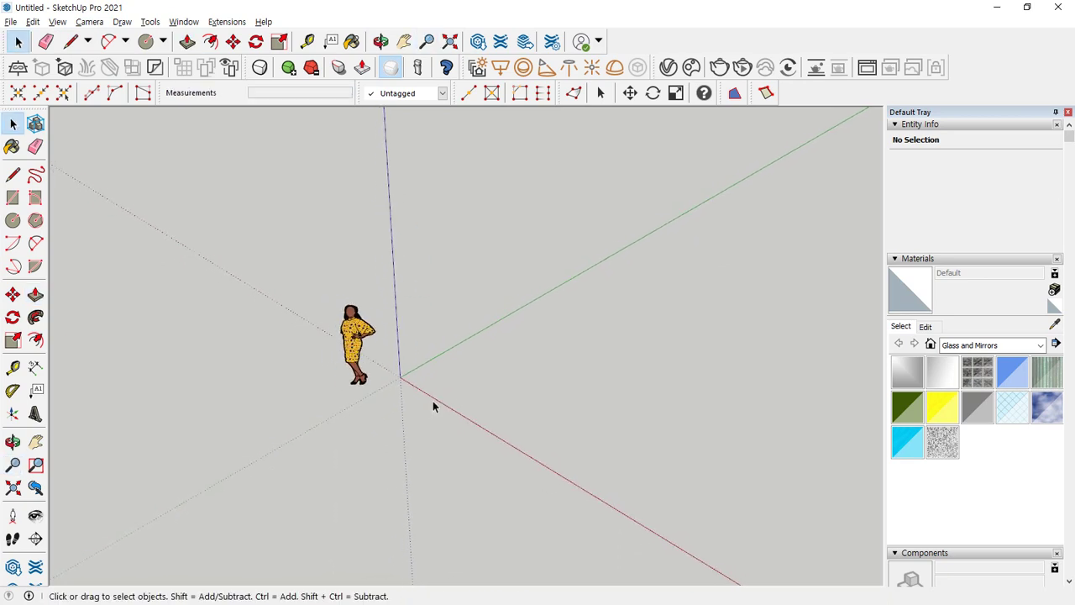
{"action": "left_click", "coordinate": [91, 21]}
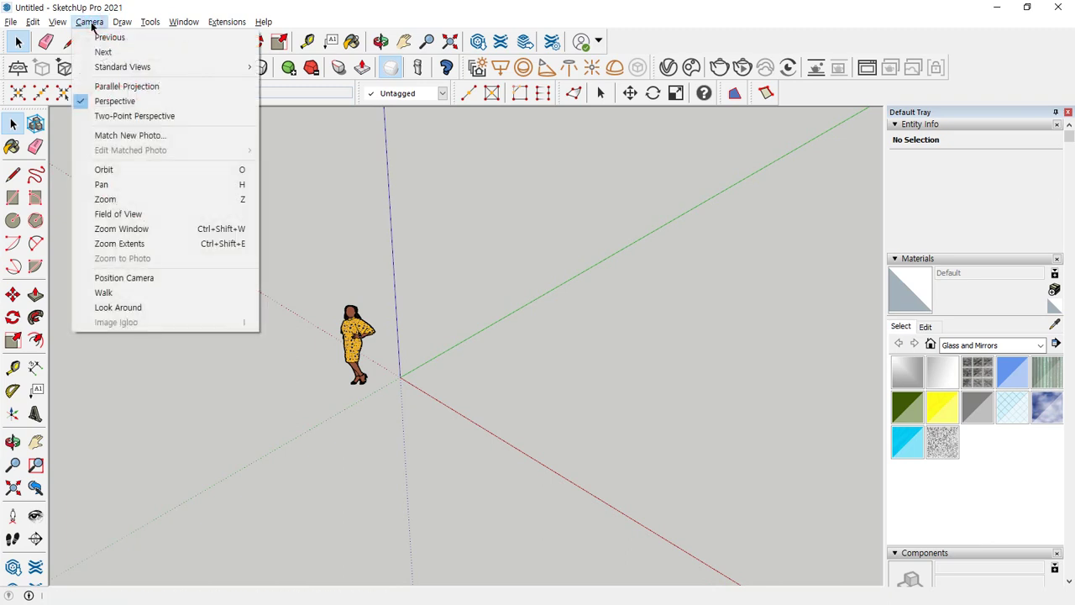
{"action": "mouse_move", "coordinate": [120, 24]}
{"action": "left_click", "coordinate": [504, 285]}
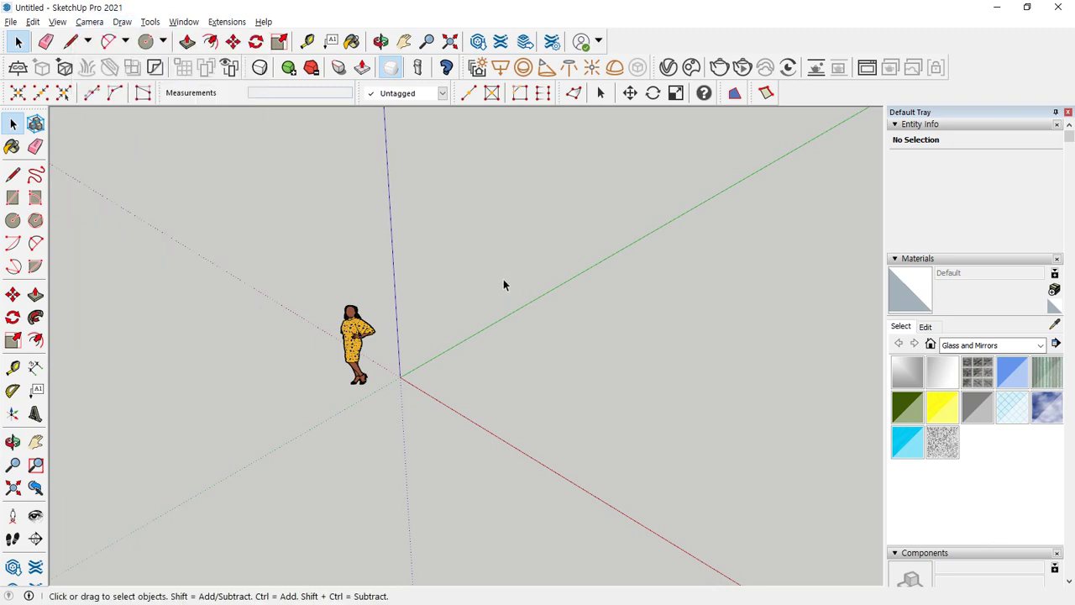
{"action": "mouse_move", "coordinate": [1000, 104]}
{"action": "left_mouse_down"}
{"action": "mouse_move", "coordinate": [937, 111]}
{"action": "mouse_move", "coordinate": [888, 206]}
{"action": "mouse_move", "coordinate": [928, 410]}
{"action": "mouse_move", "coordinate": [1061, 252]}
{"action": "mouse_move", "coordinate": [993, 95]}
{"action": "mouse_move", "coordinate": [999, 102]}
{"action": "left_mouse_up"}
{"action": "mouse_move", "coordinate": [1002, 125]}
{"action": "left_mouse_down"}
{"action": "mouse_move", "coordinate": [894, 178]}
{"action": "mouse_move", "coordinate": [884, 240]}
{"action": "left_mouse_up"}
{"action": "left_click_drag", "start_coordinate": [993, 182], "coordinate": [922, 268]}
{"action": "left_click_drag", "start_coordinate": [1039, 232], "coordinate": [943, 308]}
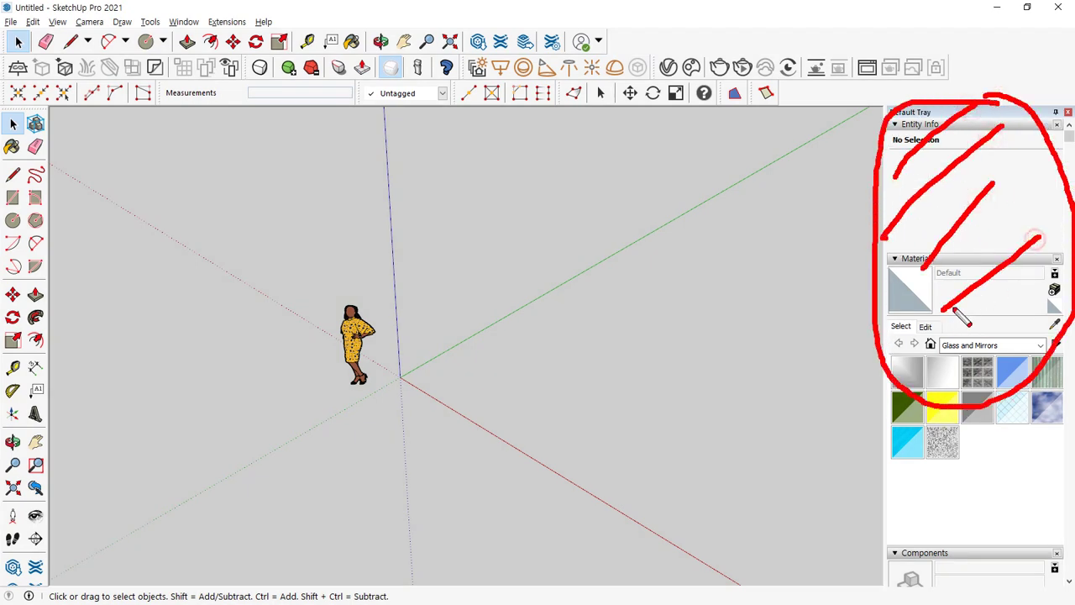
{"action": "left_click_drag", "start_coordinate": [1010, 297], "coordinate": [939, 342]}
{"action": "key", "text": "Escape"}
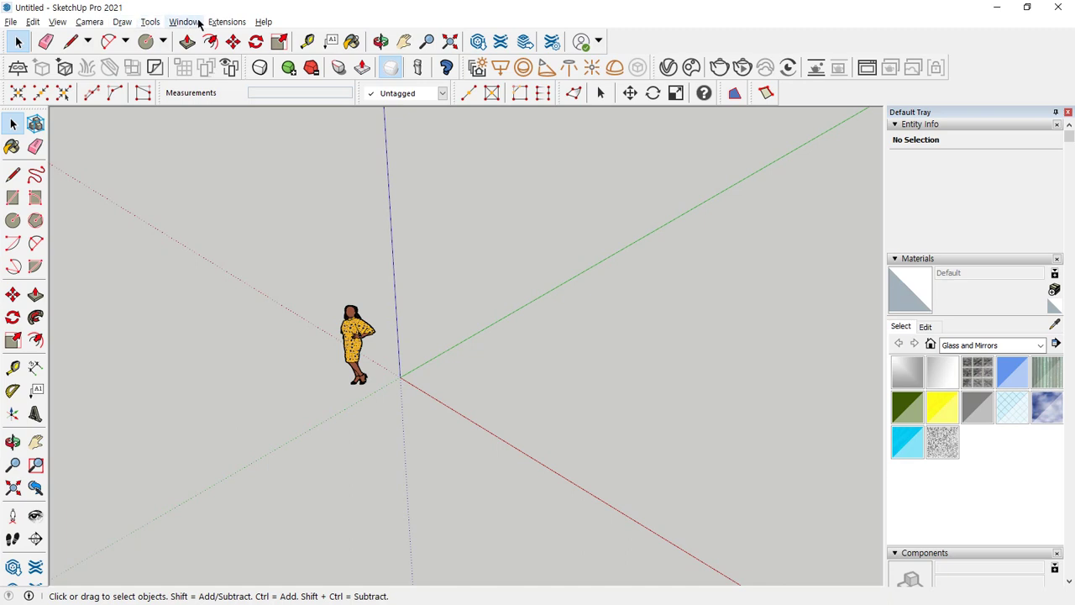
Collapse every expanded panel in the Default Tray, from Entity Info down to Shadows.
{"action": "left_click", "coordinate": [184, 22]}
{"action": "left_click", "coordinate": [190, 38]}
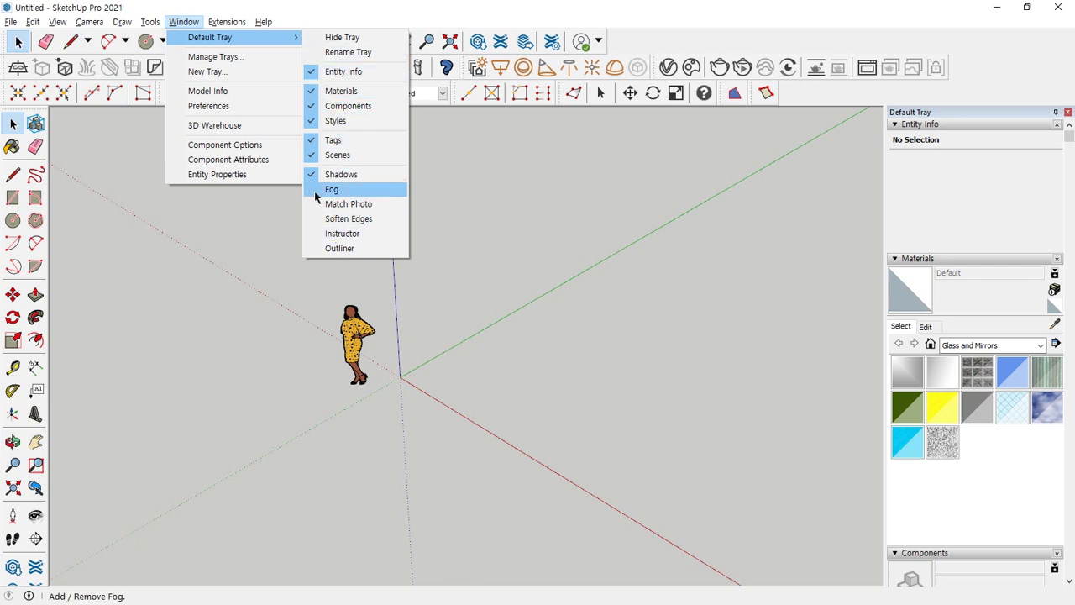
{"action": "left_click", "coordinate": [896, 127]}
{"action": "left_click", "coordinate": [895, 124]}
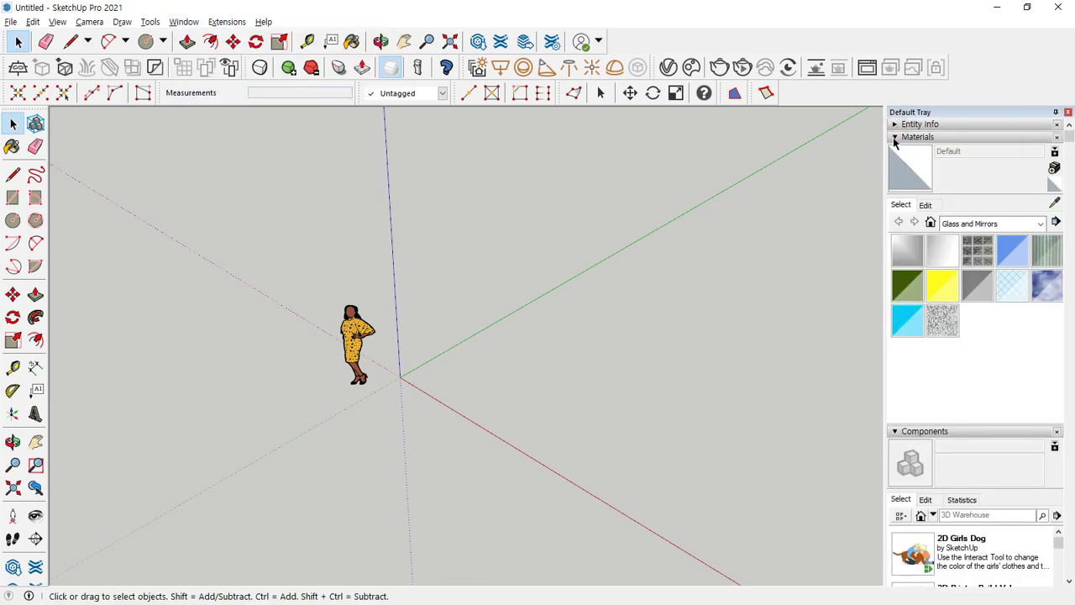
{"action": "left_click", "coordinate": [894, 137]}
{"action": "left_click", "coordinate": [895, 149]}
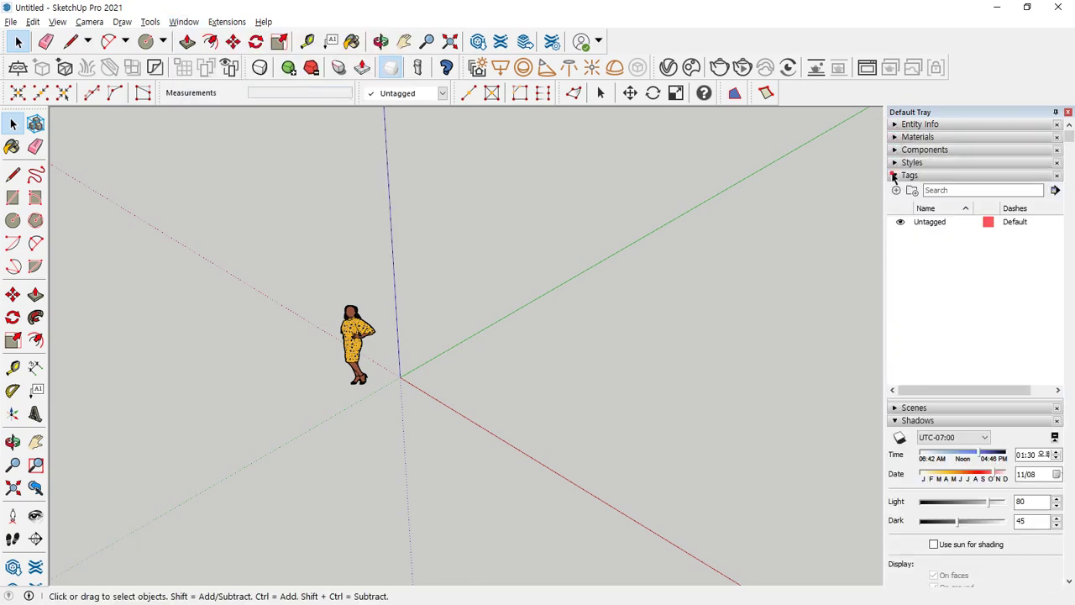
{"action": "left_click", "coordinate": [894, 175]}
{"action": "left_click", "coordinate": [894, 202]}
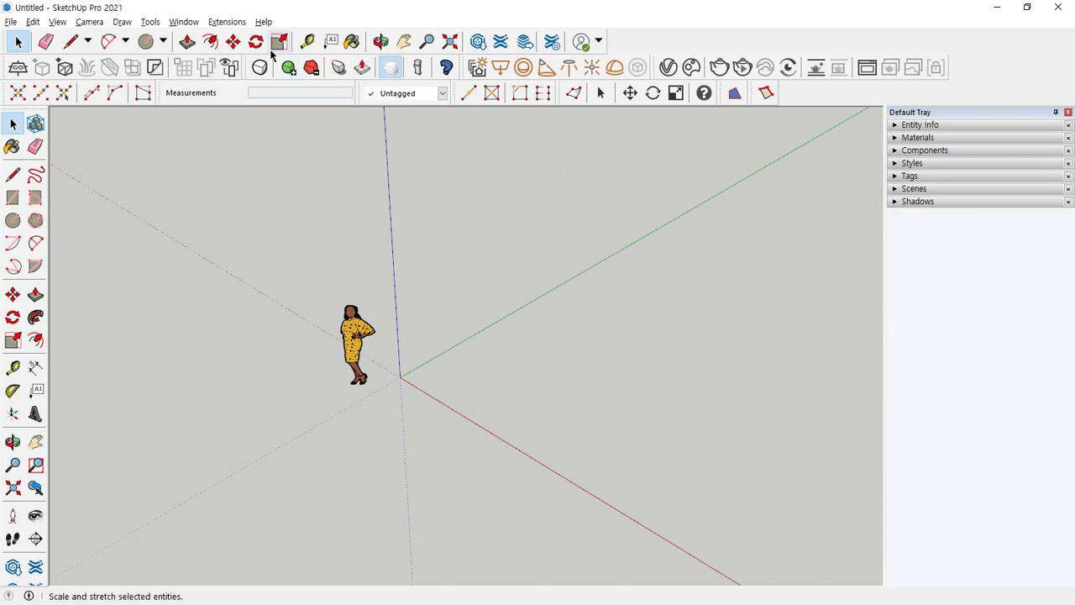
Add the Fog panel to the Default Tray.
{"action": "left_click", "coordinate": [183, 22]}
{"action": "mouse_move", "coordinate": [210, 37]}
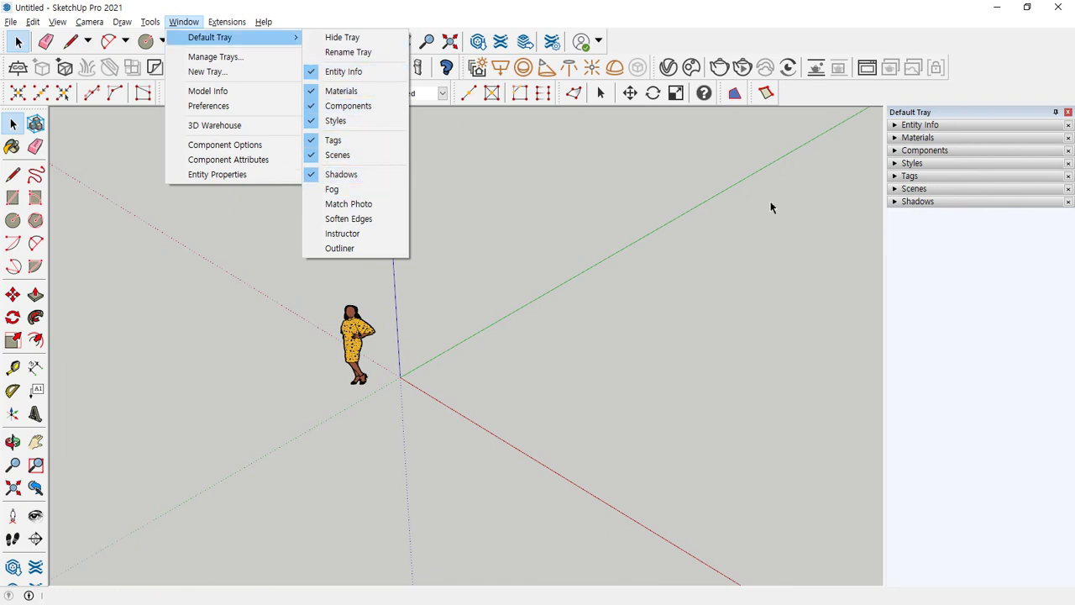
{"action": "left_click", "coordinate": [358, 194]}
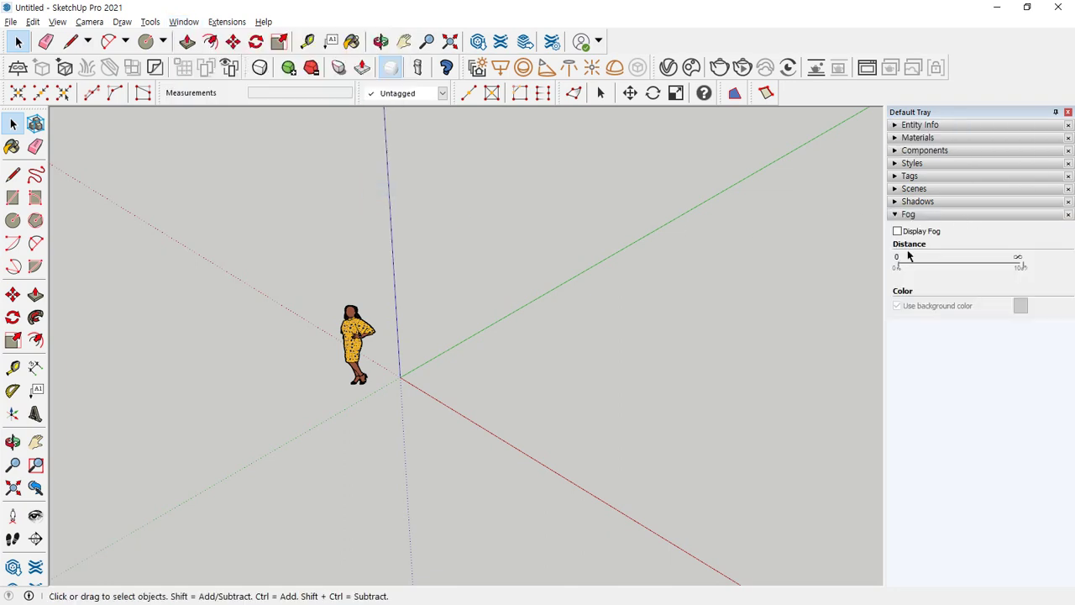
Remove the Fog panel from the Default Tray.
{"action": "left_click", "coordinate": [184, 22]}
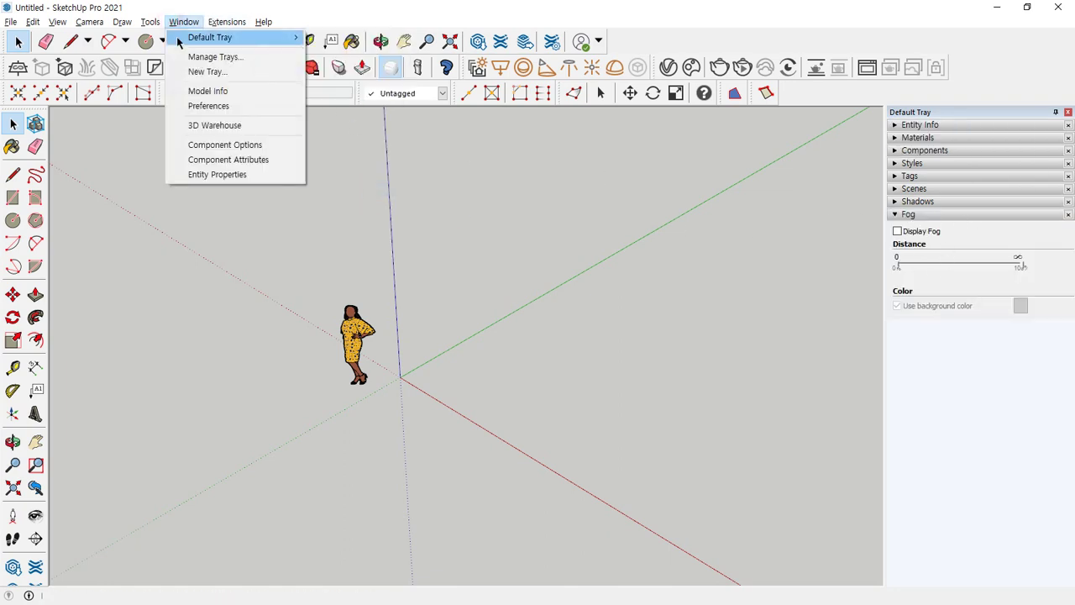
{"action": "mouse_move", "coordinate": [210, 37]}
{"action": "left_click", "coordinate": [347, 190]}
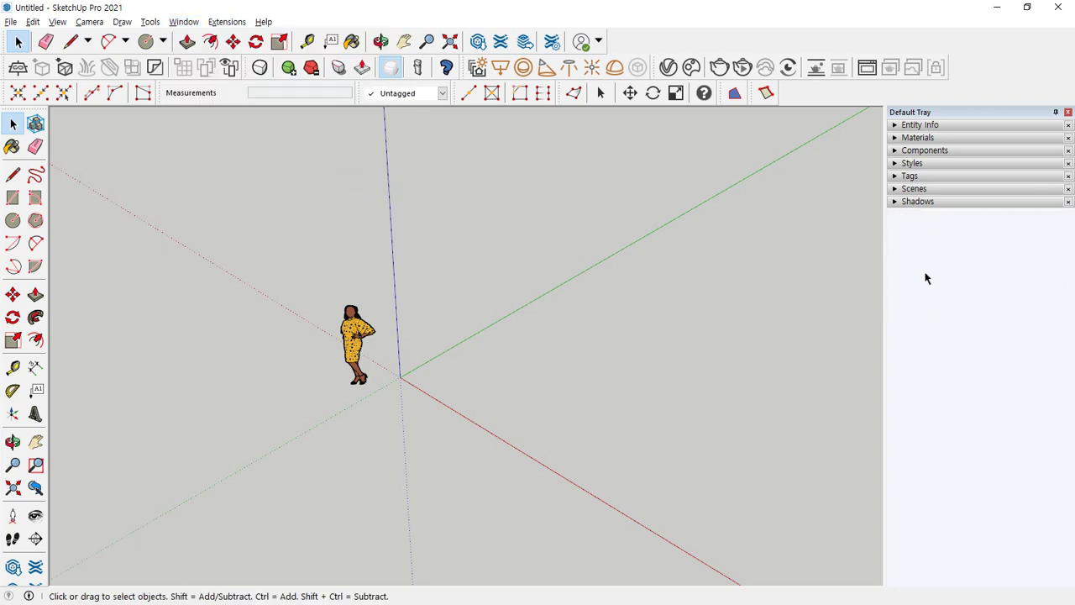
Undock and close the Measurements toolbar, and shrink the application window before maximizing it again.
{"action": "right_click", "coordinate": [670, 42]}
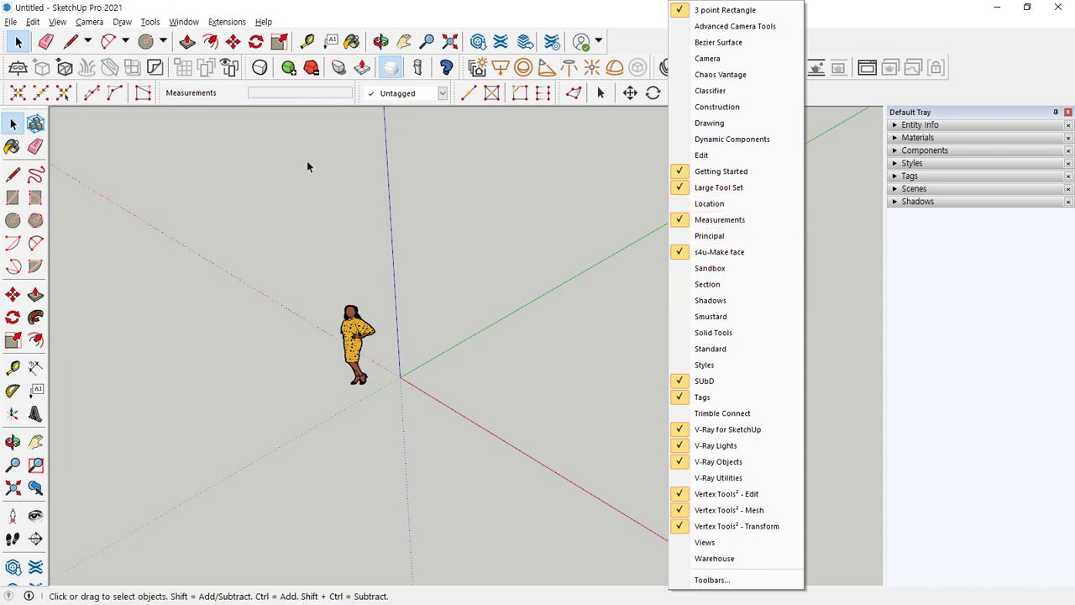
{"action": "left_click", "coordinate": [158, 93]}
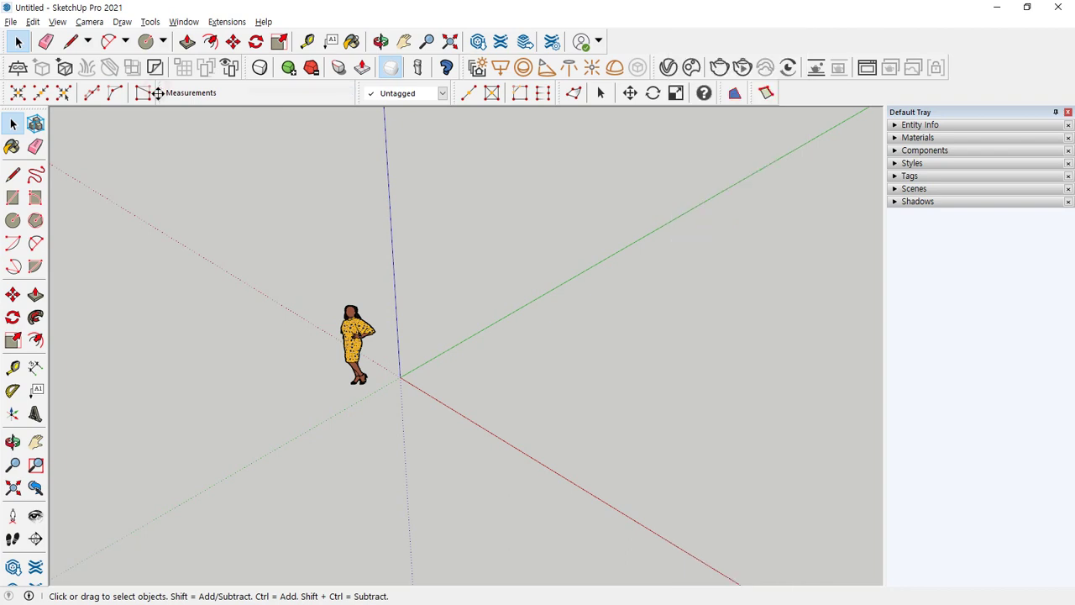
{"action": "left_click_drag", "start_coordinate": [156, 92], "coordinate": [194, 142]}
{"action": "left_click", "coordinate": [284, 121]}
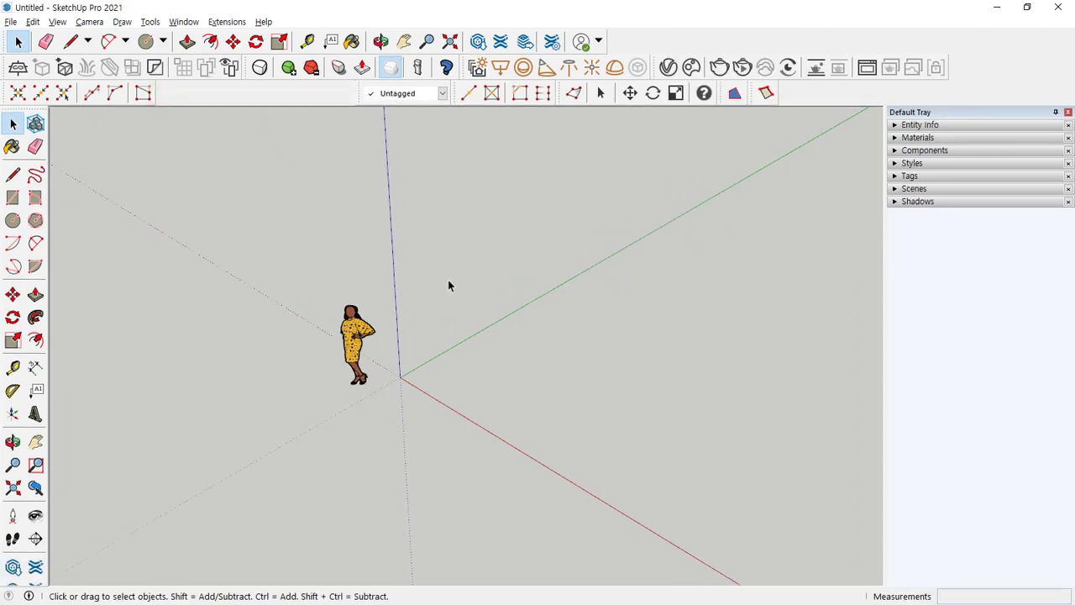
{"action": "double_click", "coordinate": [670, 8]}
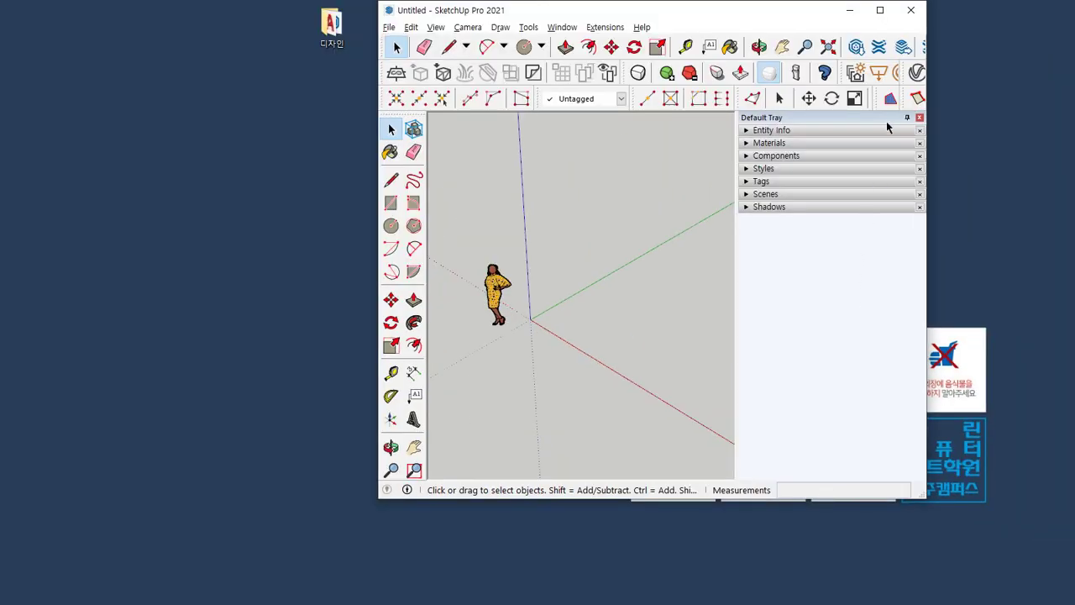
{"action": "left_click", "coordinate": [881, 10]}
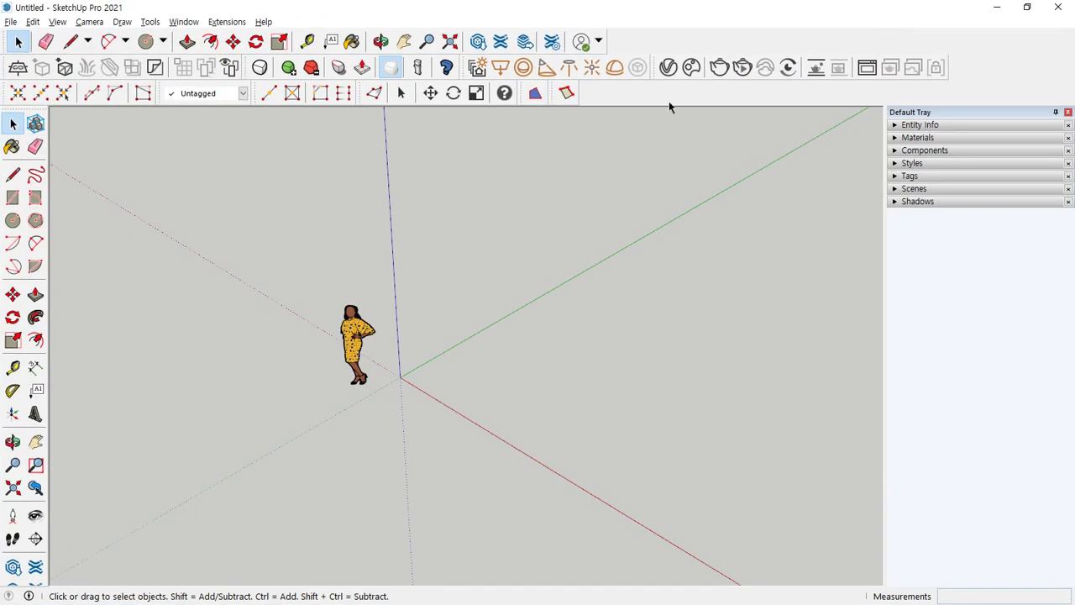
Show the Measurements toolbar again and dock it in the third toolbar row, before the Tags toolbar.
{"action": "right_click", "coordinate": [670, 95]}
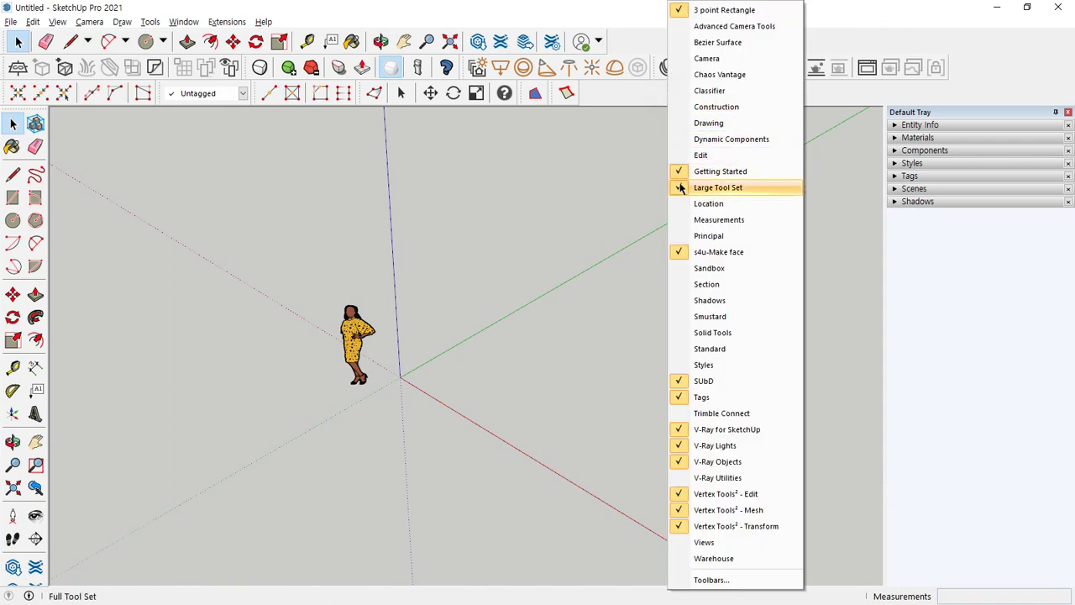
{"action": "left_click", "coordinate": [685, 221]}
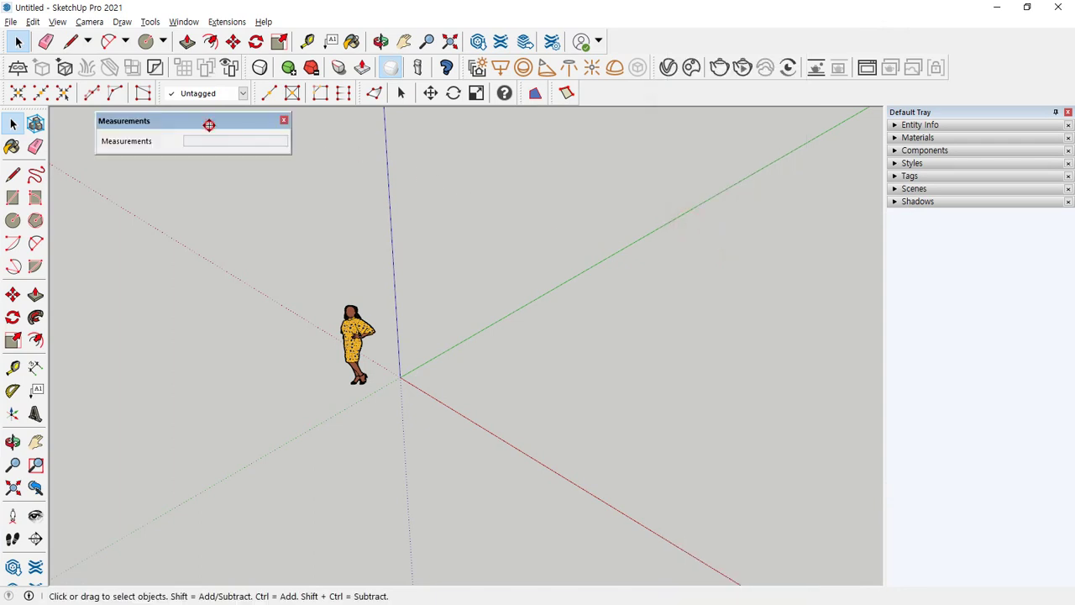
{"action": "mouse_move", "coordinate": [209, 122]}
{"action": "left_mouse_down"}
{"action": "mouse_move", "coordinate": [163, 109]}
{"action": "mouse_move", "coordinate": [160, 92]}
{"action": "left_mouse_up"}
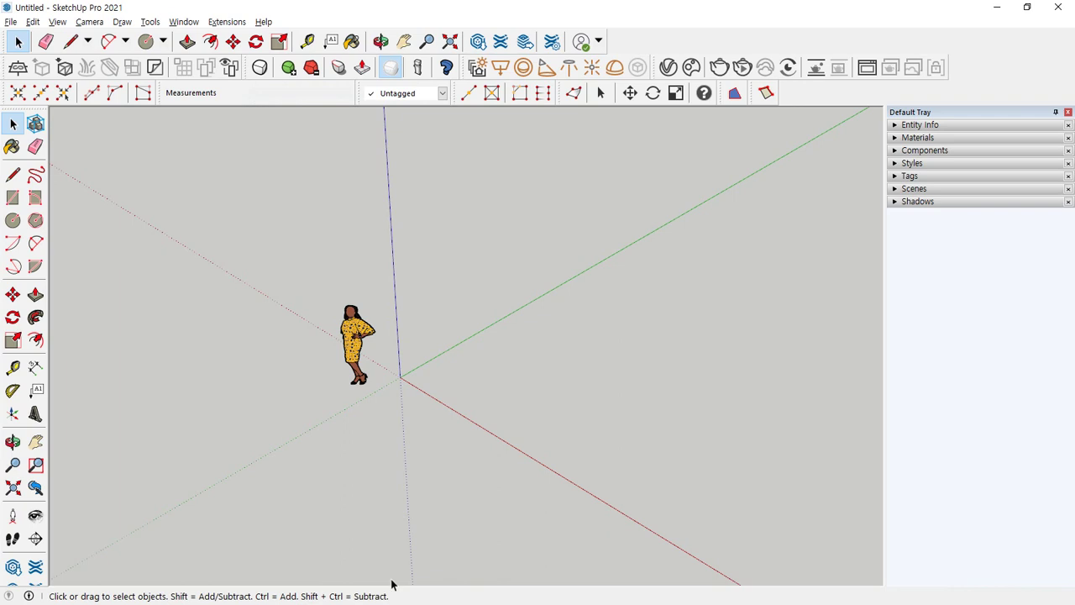
Check the toolbar list and the available tags, and expand the Tags panel in the Default Tray.
{"action": "right_click", "coordinate": [734, 38]}
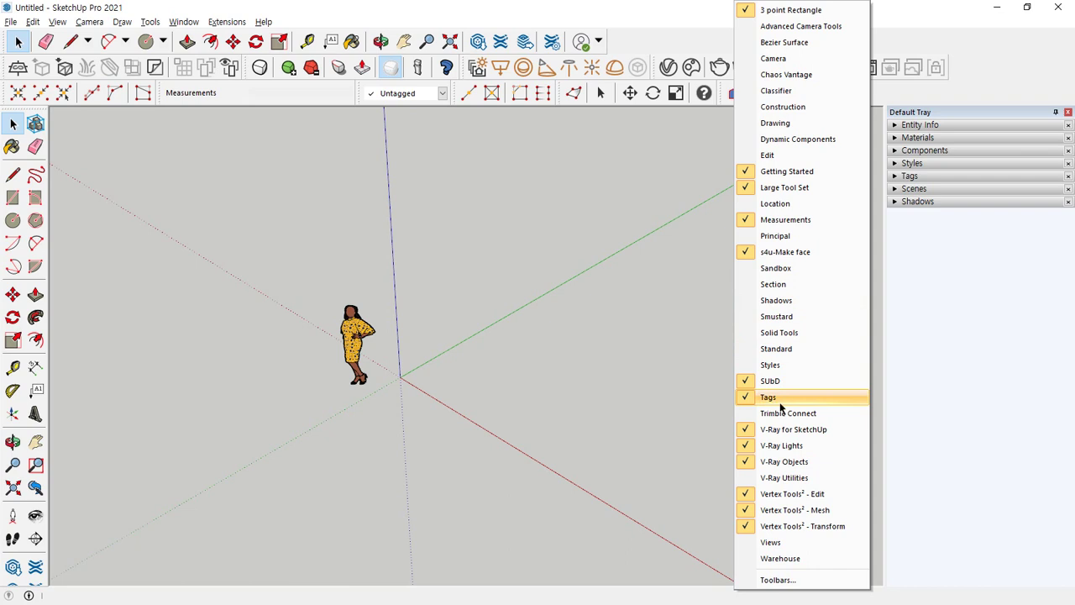
{"action": "left_click", "coordinate": [439, 96]}
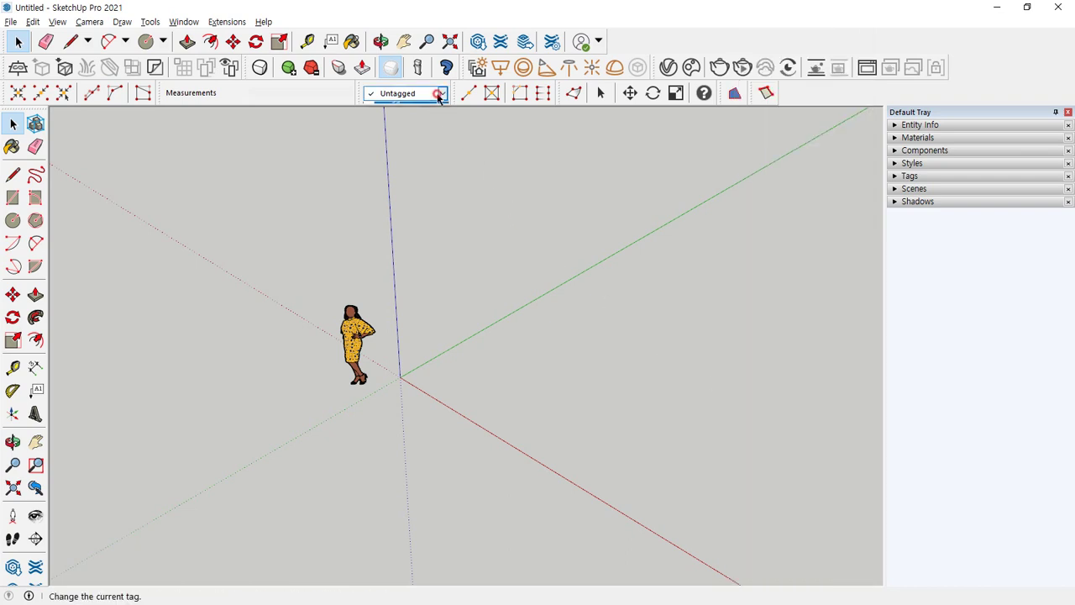
{"action": "left_click", "coordinate": [438, 97]}
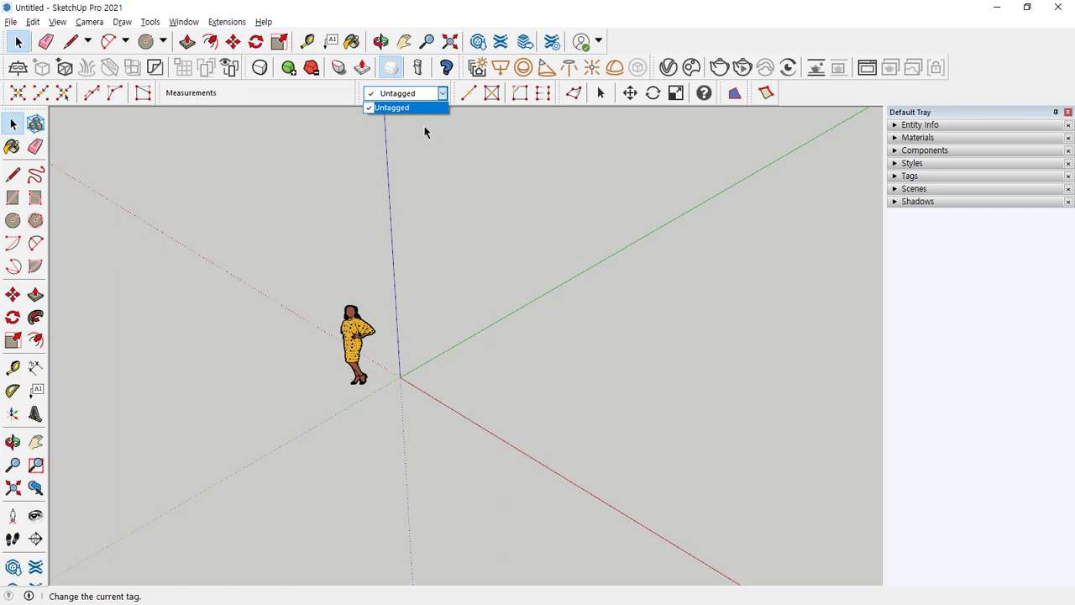
{"action": "left_click", "coordinate": [903, 181]}
{"action": "left_click", "coordinate": [907, 177]}
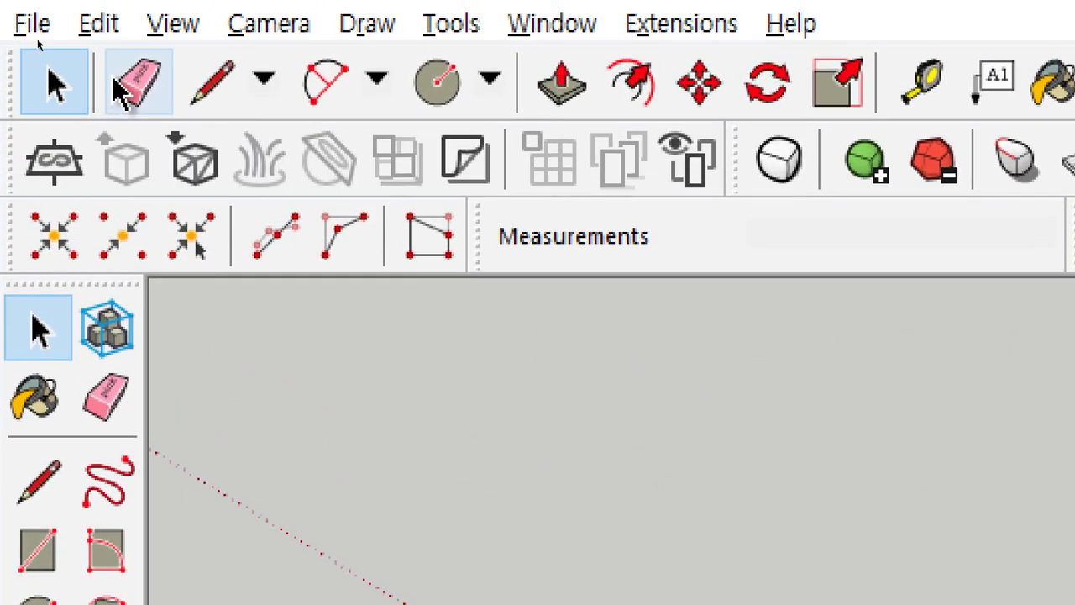
Activate the Eraser, Line, 2 Point Arc and Circle tools in turn to see each one's input value.
{"action": "left_click", "coordinate": [141, 78]}
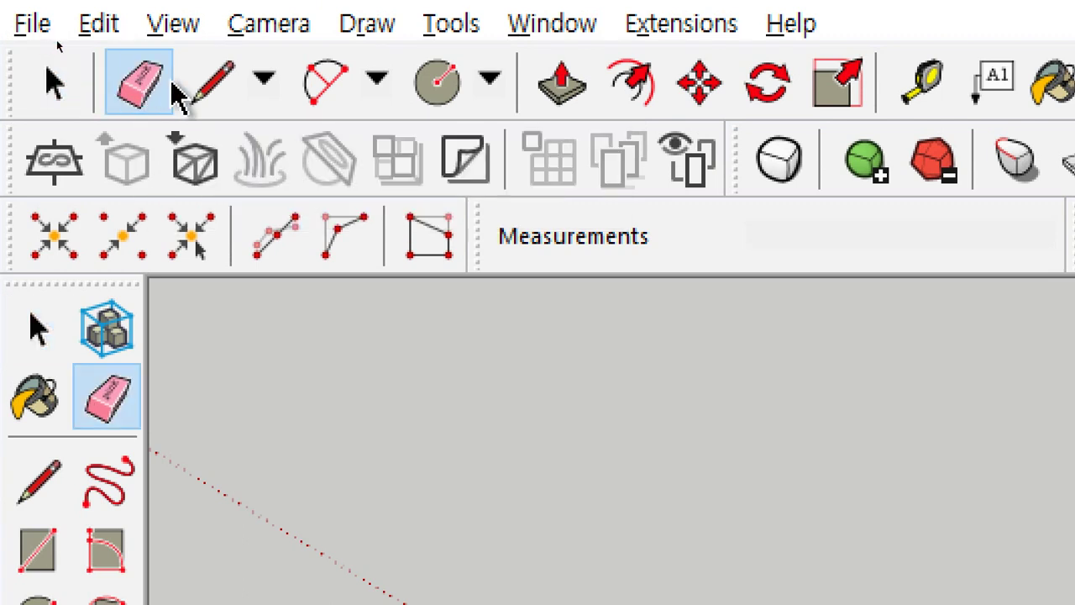
{"action": "left_click", "coordinate": [210, 86]}
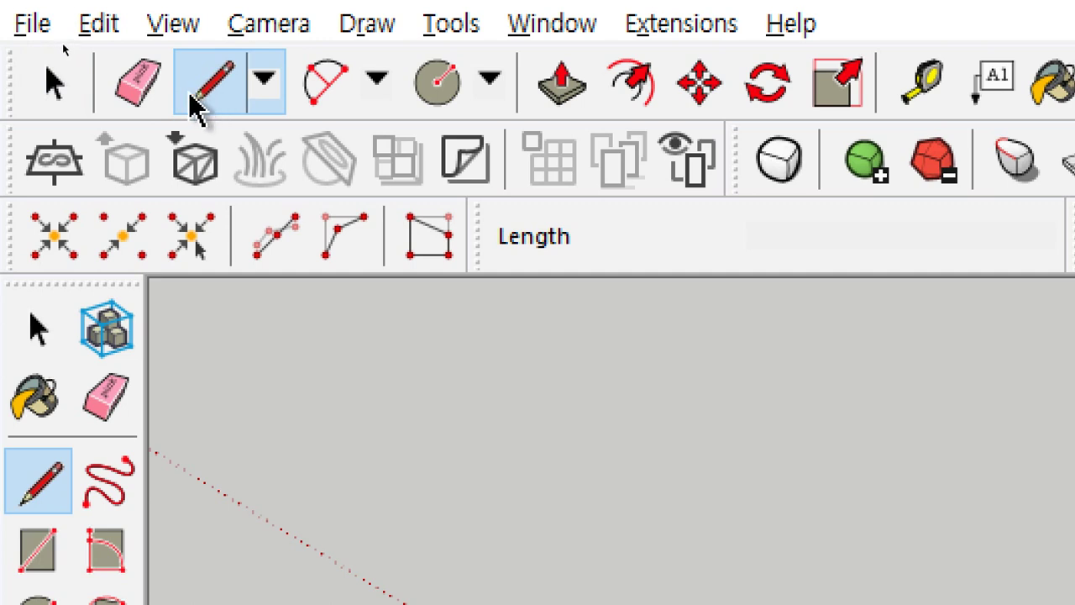
{"action": "left_click", "coordinate": [315, 94]}
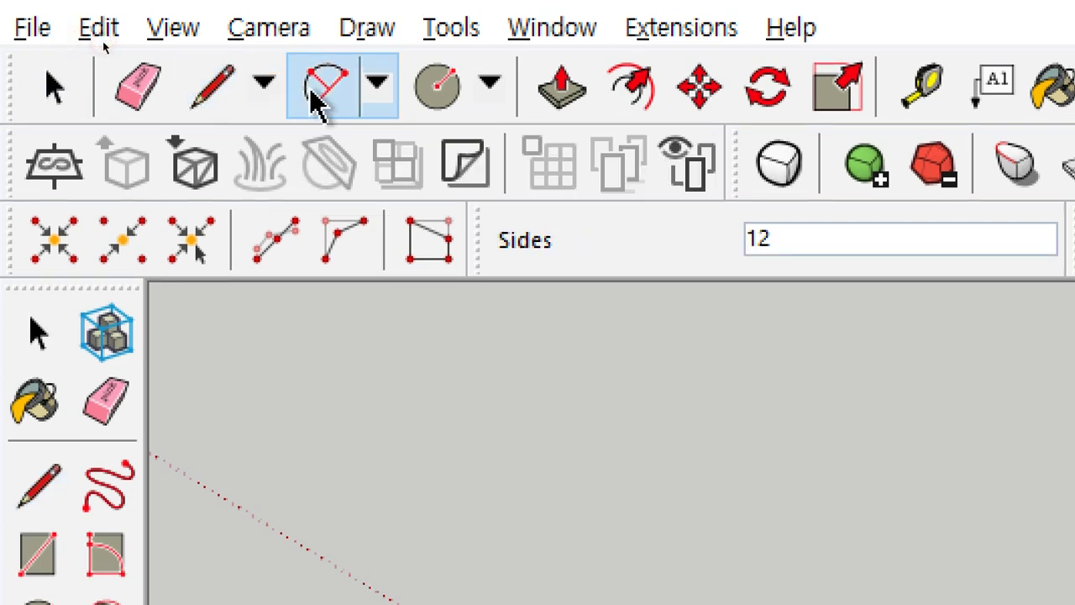
{"action": "left_click", "coordinate": [438, 94]}
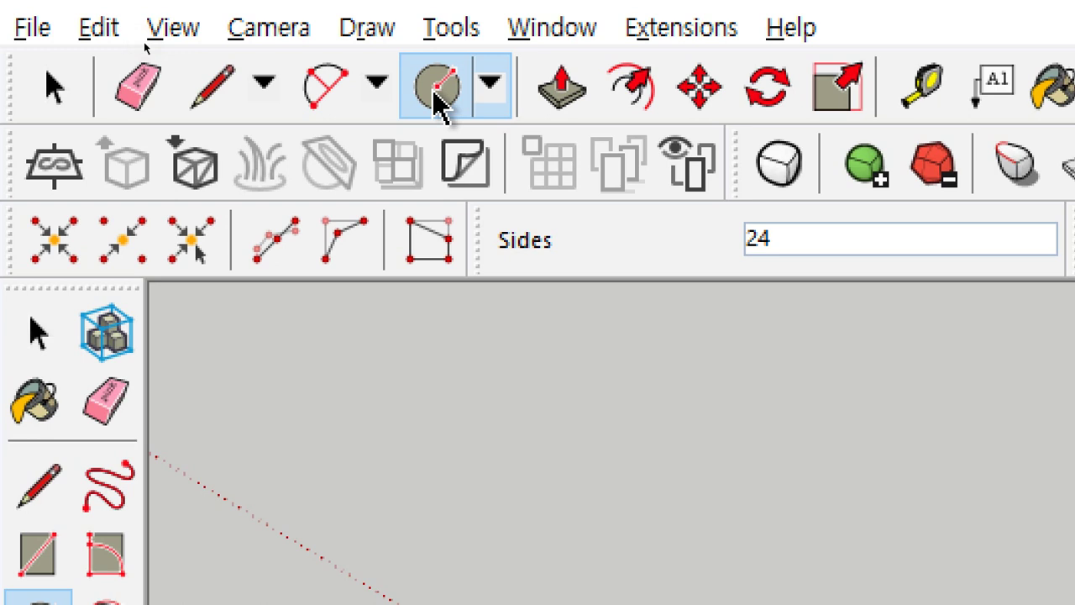
Examine which alternative tools are grouped under the shape, arc and line drawing tools.
{"action": "left_click", "coordinate": [494, 92]}
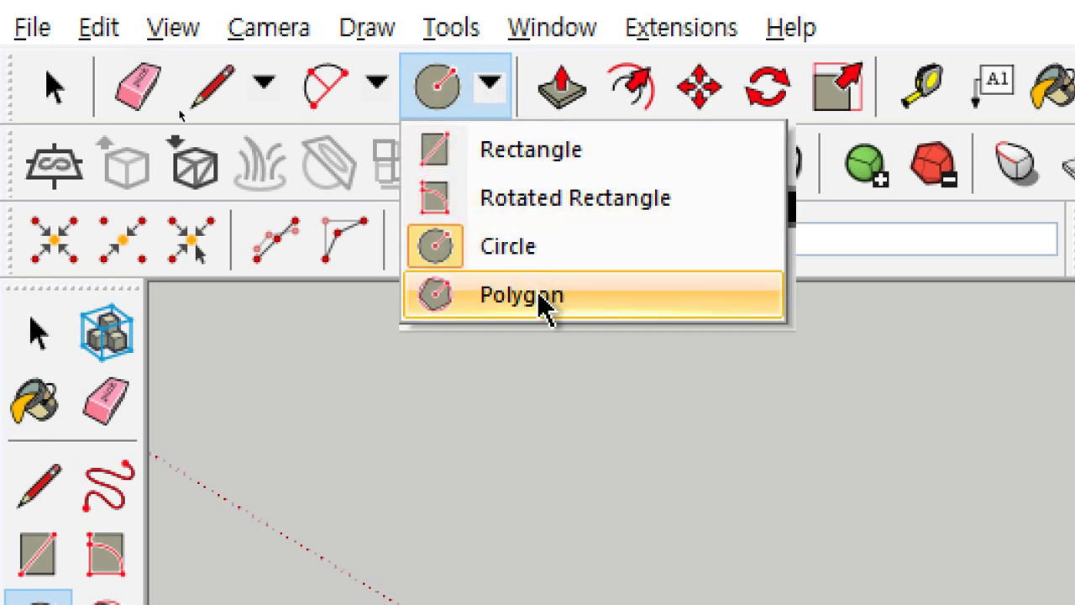
{"action": "left_click", "coordinate": [378, 100]}
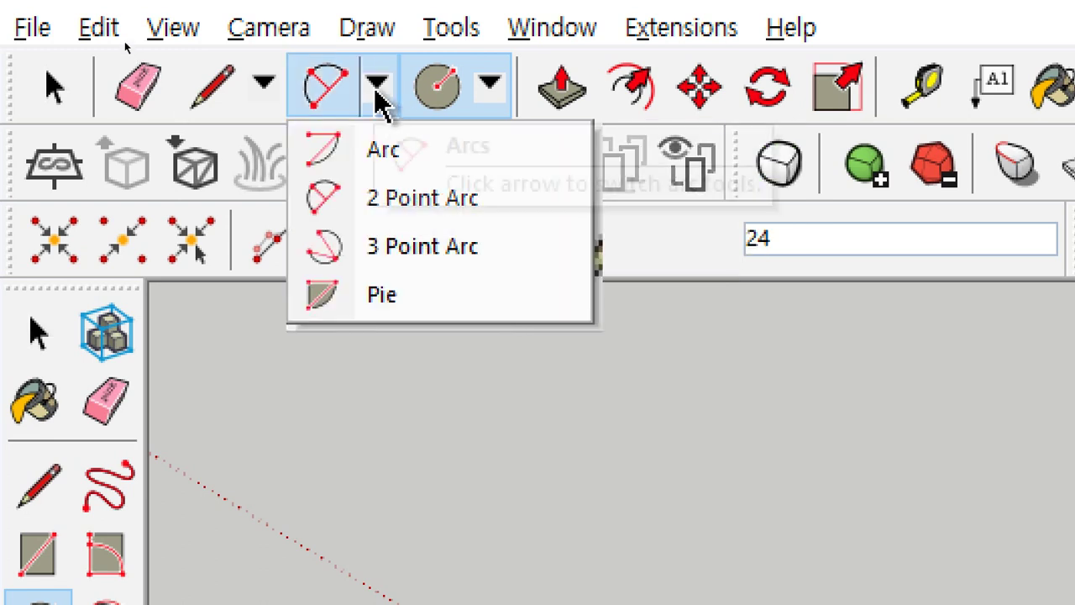
{"action": "left_click", "coordinate": [378, 100]}
{"action": "left_click", "coordinate": [380, 99]}
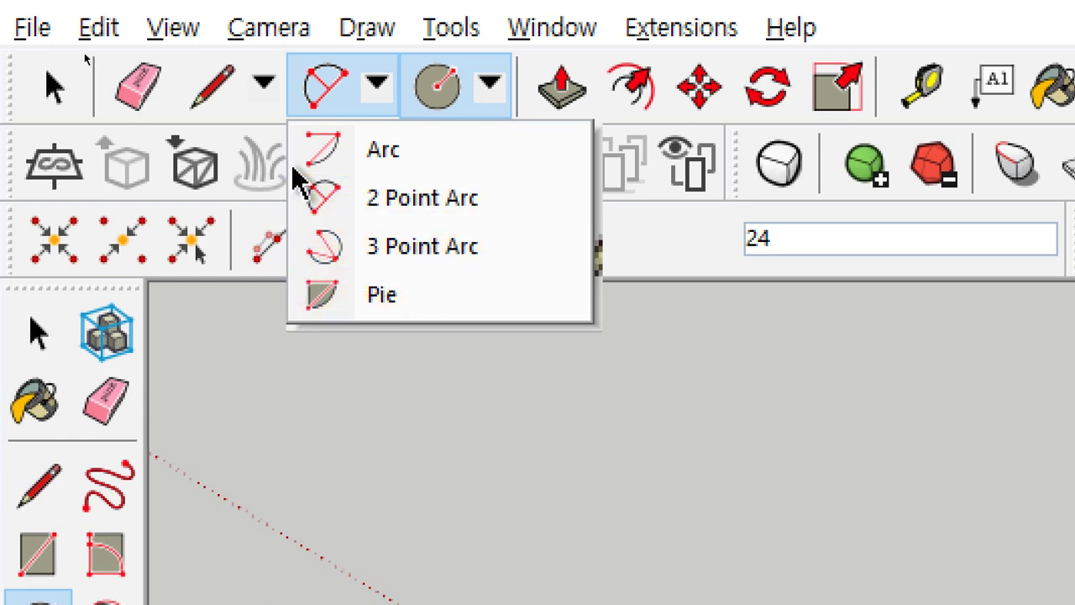
{"action": "left_click", "coordinate": [262, 84]}
{"action": "left_click", "coordinate": [275, 77]}
{"action": "left_click", "coordinate": [275, 78]}
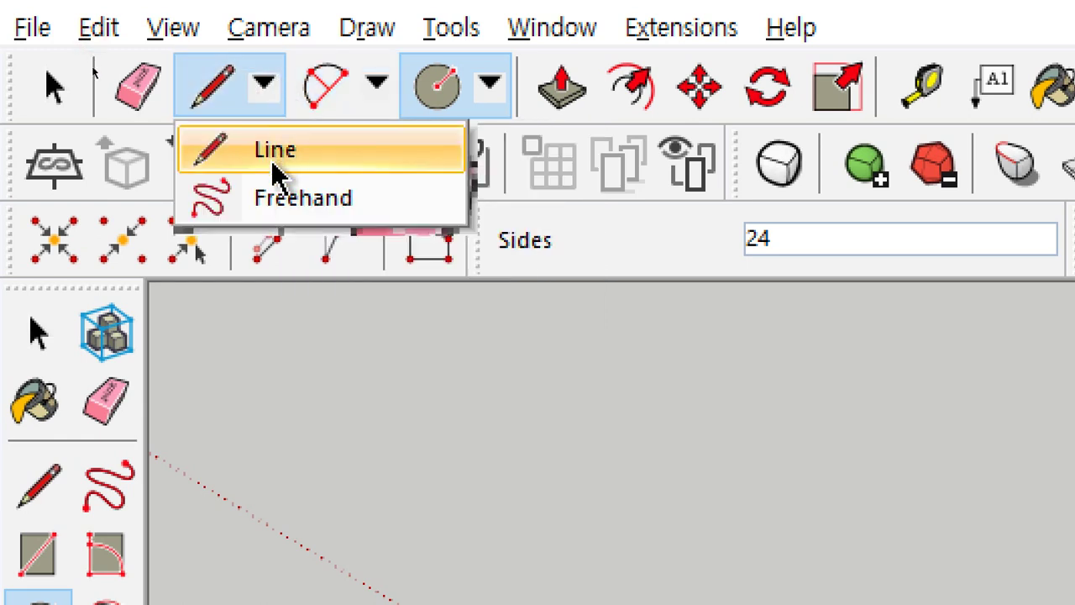
{"action": "left_click", "coordinate": [308, 227]}
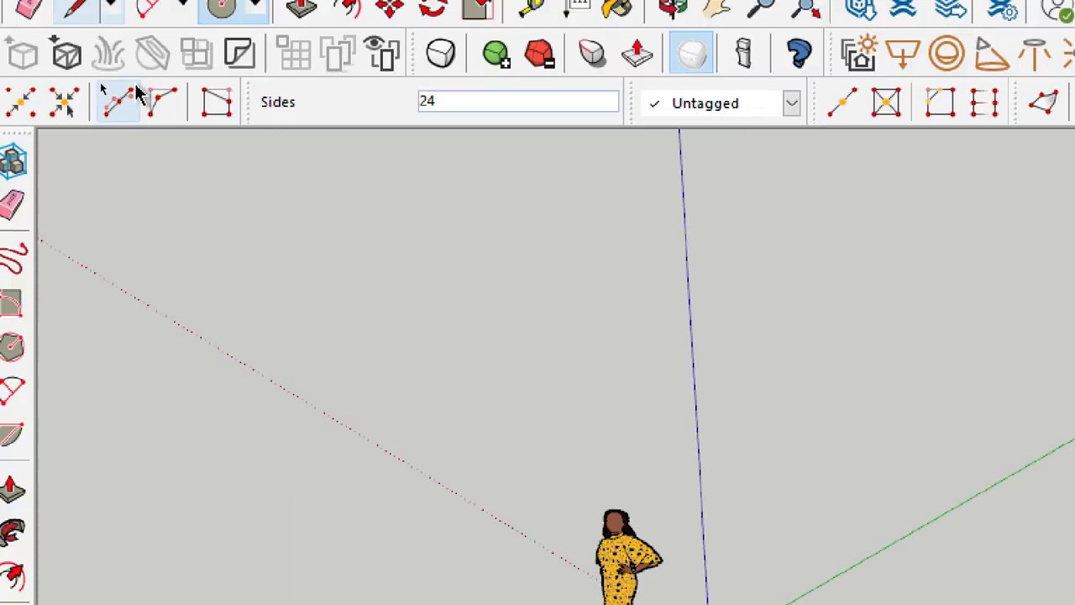
Draw a large closed Freehand shape on the ground around the figure and the origin.
{"action": "left_click", "coordinate": [265, 83]}
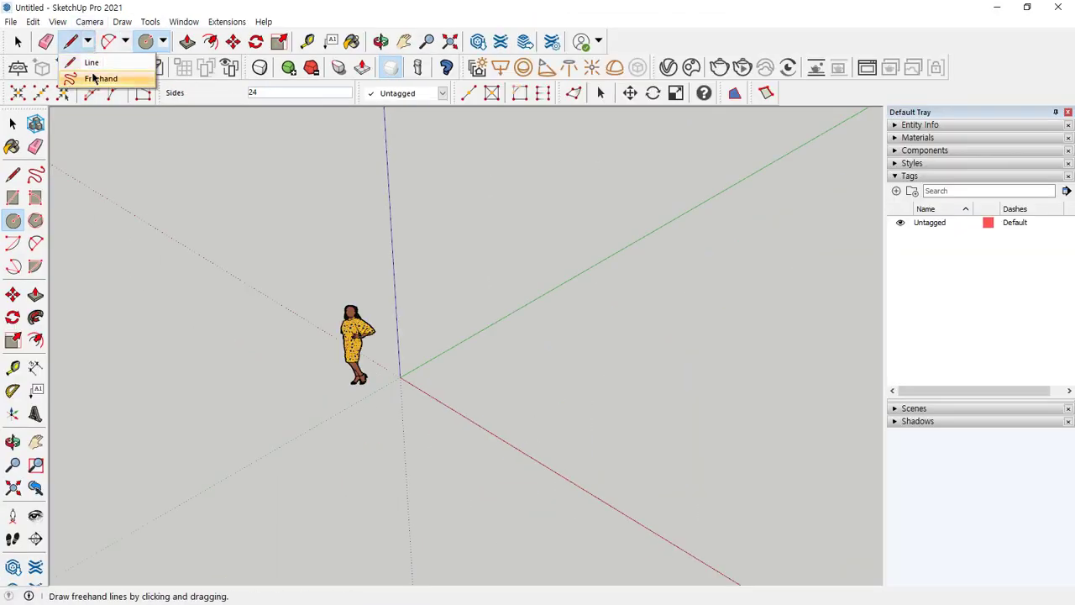
{"action": "left_click", "coordinate": [94, 78]}
{"action": "mouse_move", "coordinate": [454, 283]}
{"action": "left_mouse_down"}
{"action": "mouse_move", "coordinate": [420, 244]}
{"action": "mouse_move", "coordinate": [249, 333]}
{"action": "mouse_move", "coordinate": [462, 494]}
{"action": "mouse_move", "coordinate": [527, 323]}
{"action": "mouse_move", "coordinate": [453, 284]}
{"action": "left_mouse_up"}
{"action": "middle_click_drag", "start_coordinate": [398, 463], "coordinate": [351, 456]}
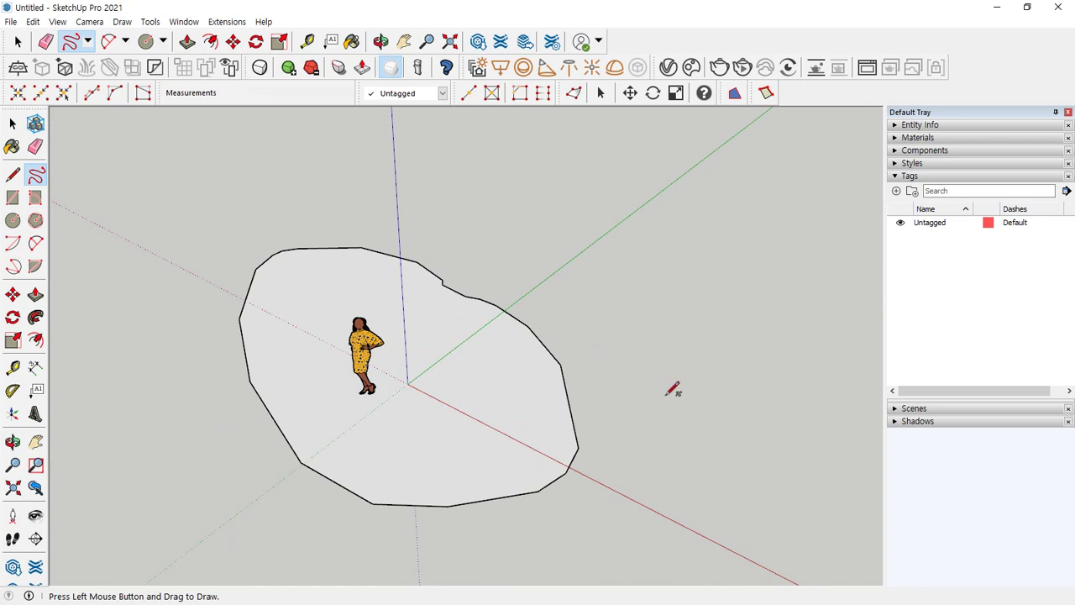
Draw three more looping Freehand outlines overlapping each other and the first shape, across the green and red axes.
{"action": "mouse_move", "coordinate": [654, 308]}
{"action": "left_mouse_down"}
{"action": "mouse_move", "coordinate": [576, 223]}
{"action": "mouse_move", "coordinate": [780, 247]}
{"action": "mouse_move", "coordinate": [653, 334]}
{"action": "mouse_move", "coordinate": [639, 262]}
{"action": "left_mouse_up"}
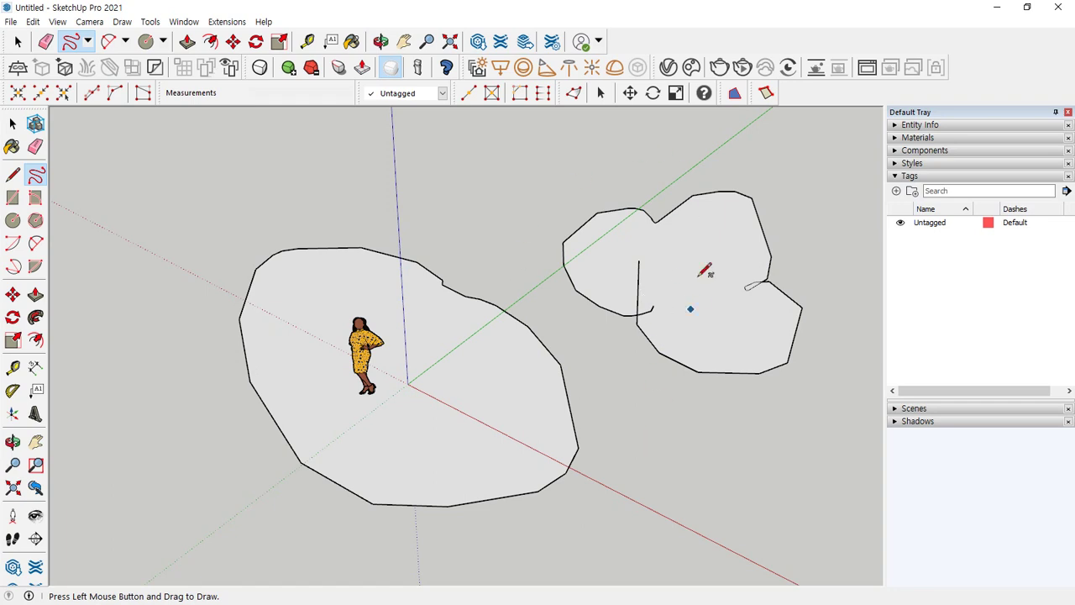
{"action": "mouse_move", "coordinate": [433, 319]}
{"action": "left_mouse_down"}
{"action": "mouse_move", "coordinate": [726, 294]}
{"action": "mouse_move", "coordinate": [464, 295]}
{"action": "left_mouse_up"}
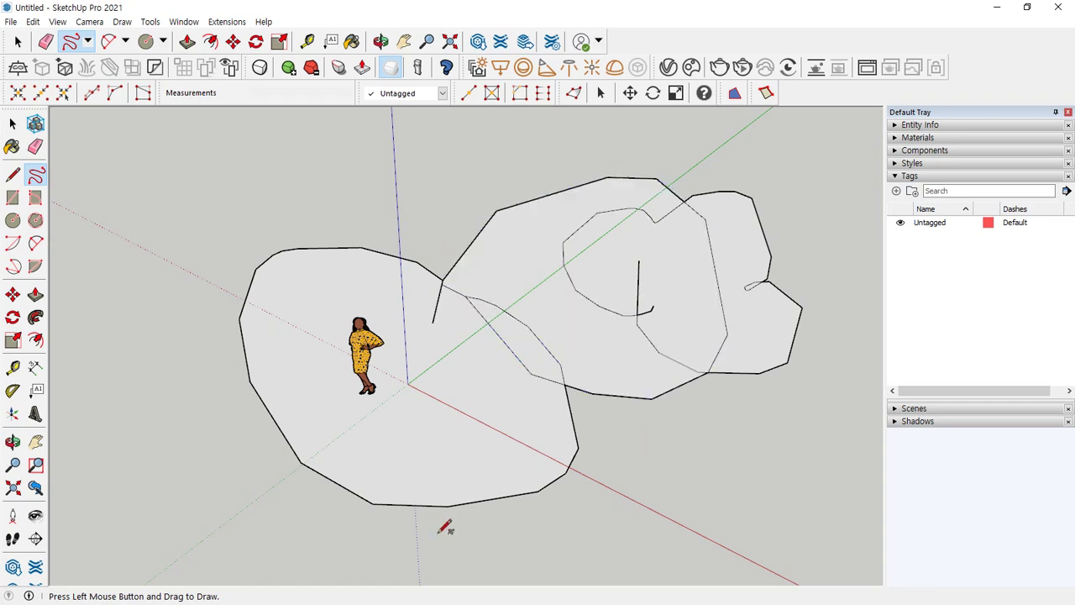
{"action": "mouse_move", "coordinate": [465, 413]}
{"action": "left_mouse_down"}
{"action": "mouse_move", "coordinate": [639, 494]}
{"action": "mouse_move", "coordinate": [458, 389]}
{"action": "left_mouse_up"}
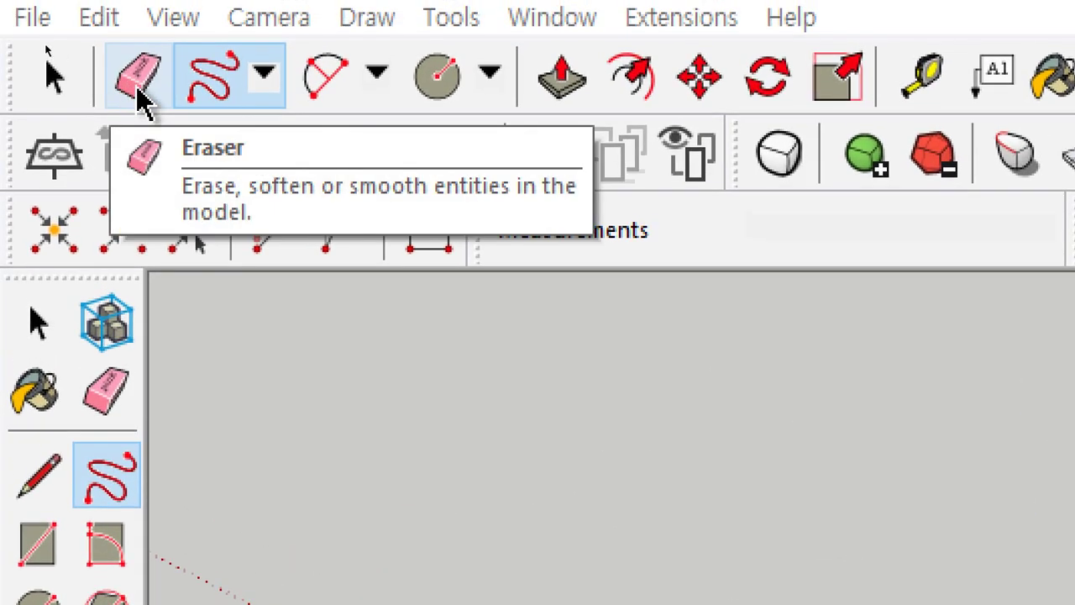
Erase the freehand edges beyond the green axis with the Eraser in normal erase mode, keeping the two shapes near the red axis.
{"action": "left_click", "coordinate": [138, 91]}
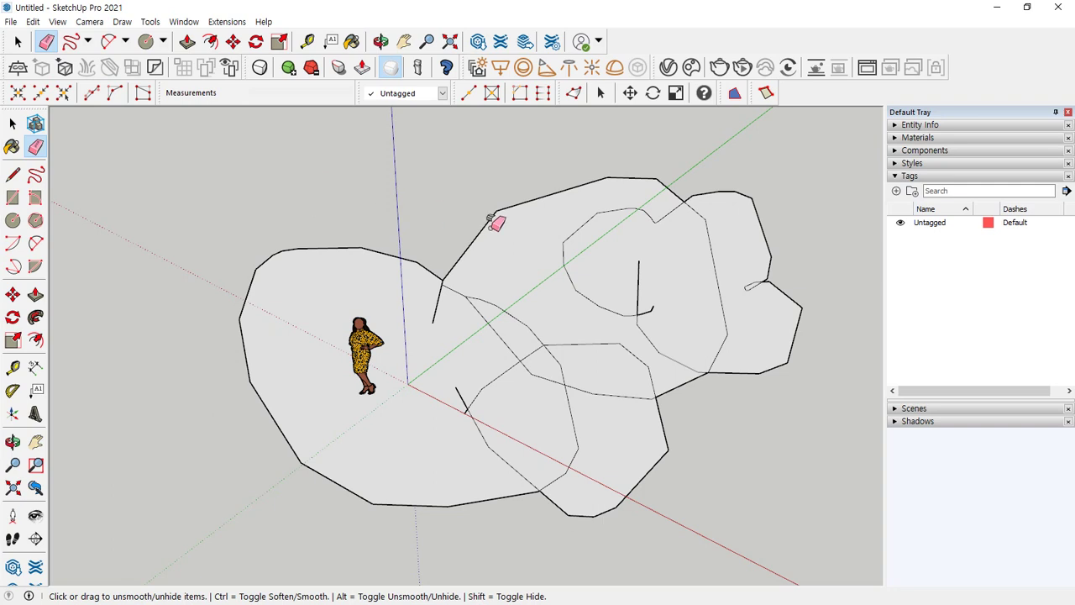
{"action": "key", "text": "ctrl"}
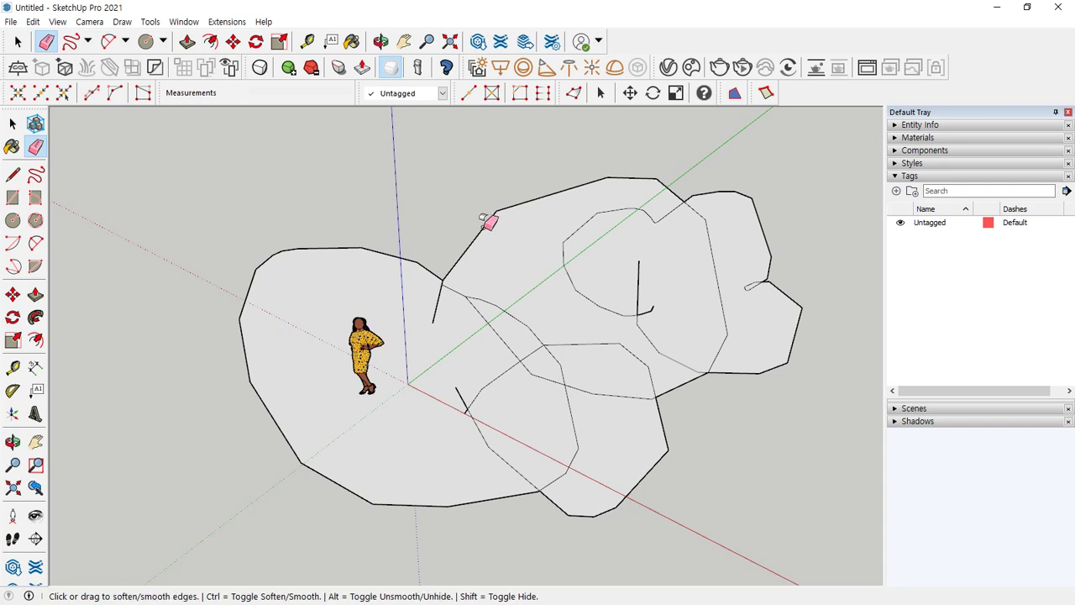
{"action": "key", "text": "ctrl"}
{"action": "left_click_drag", "start_coordinate": [490, 225], "coordinate": [489, 225]}
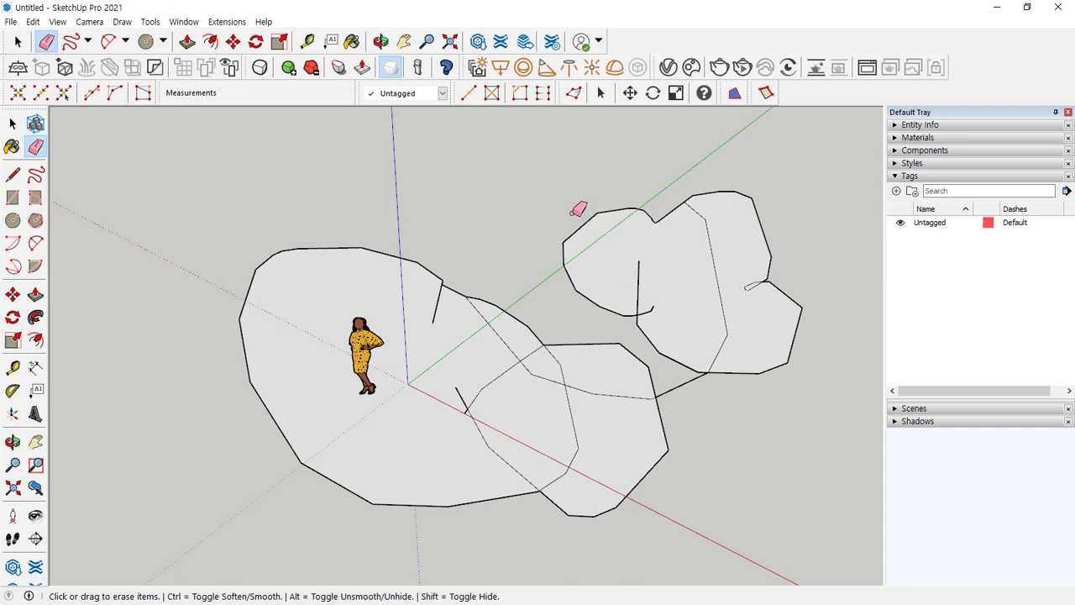
{"action": "left_click_drag", "start_coordinate": [578, 211], "coordinate": [597, 240]}
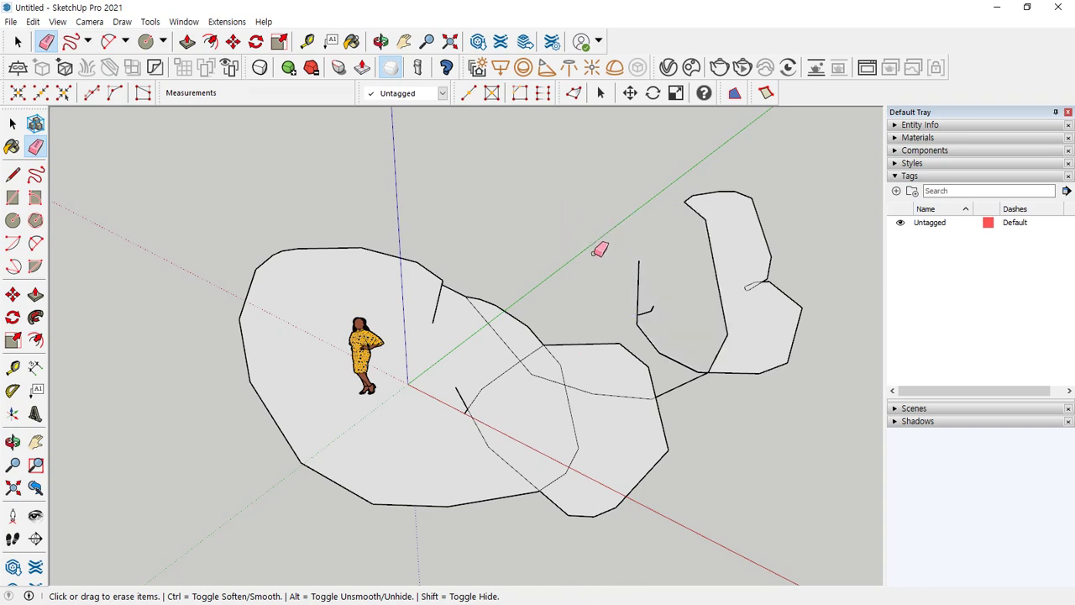
{"action": "mouse_move", "coordinate": [709, 186]}
{"action": "left_mouse_down"}
{"action": "mouse_move", "coordinate": [720, 209]}
{"action": "mouse_move", "coordinate": [703, 230]}
{"action": "left_mouse_up"}
{"action": "left_click_drag", "start_coordinate": [747, 286], "coordinate": [773, 287]}
{"action": "mouse_move", "coordinate": [645, 300]}
{"action": "left_mouse_down"}
{"action": "mouse_move", "coordinate": [647, 337]}
{"action": "mouse_move", "coordinate": [675, 346]}
{"action": "mouse_move", "coordinate": [699, 395]}
{"action": "left_mouse_up"}
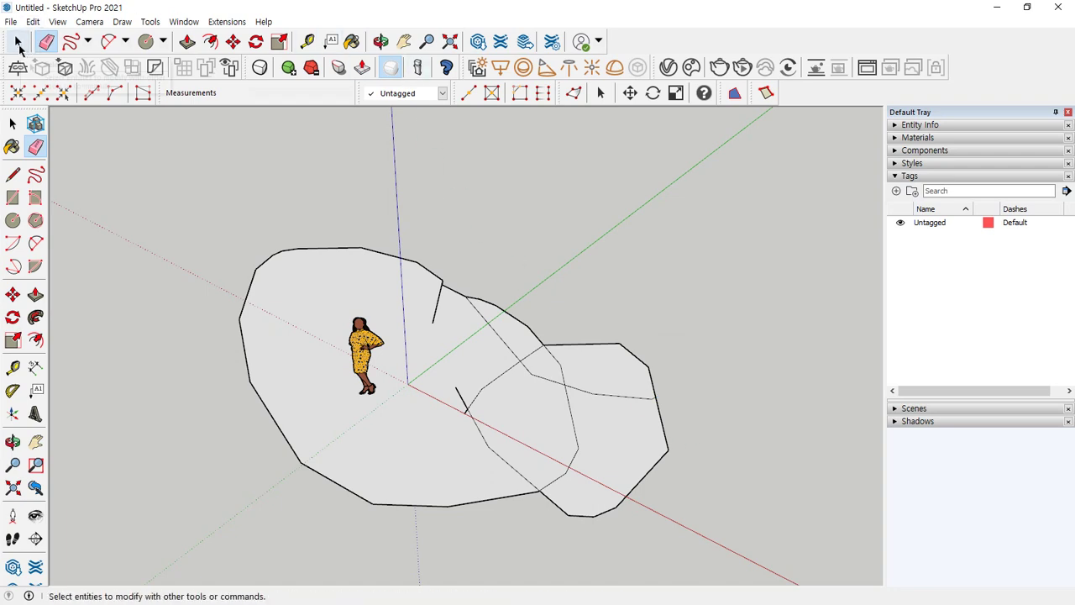
Select the face of the large freehand shape around the figure.
{"action": "left_click", "coordinate": [17, 44]}
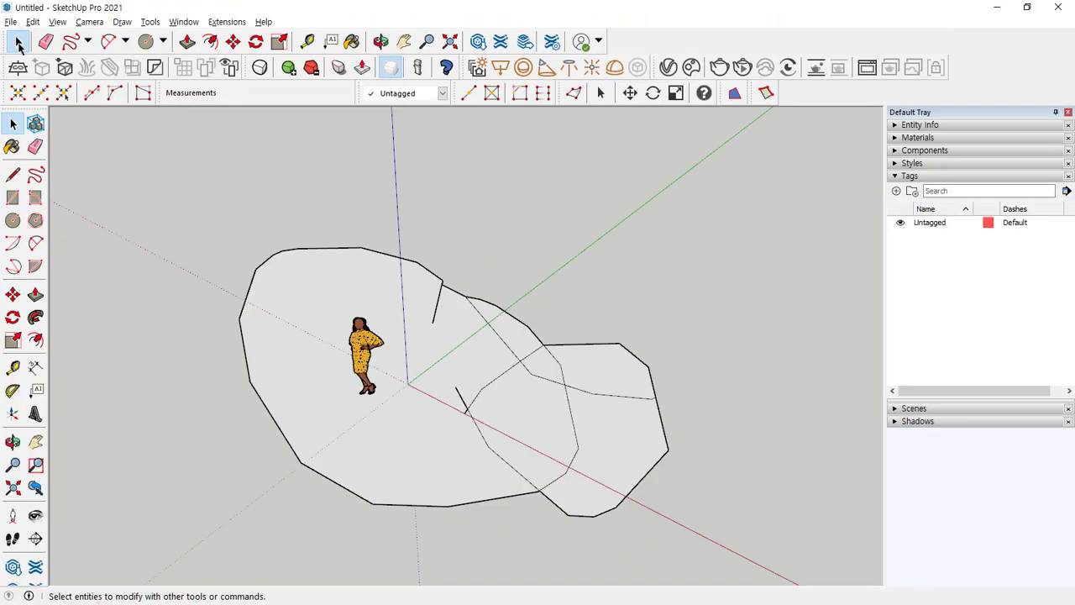
{"action": "left_click", "coordinate": [388, 293]}
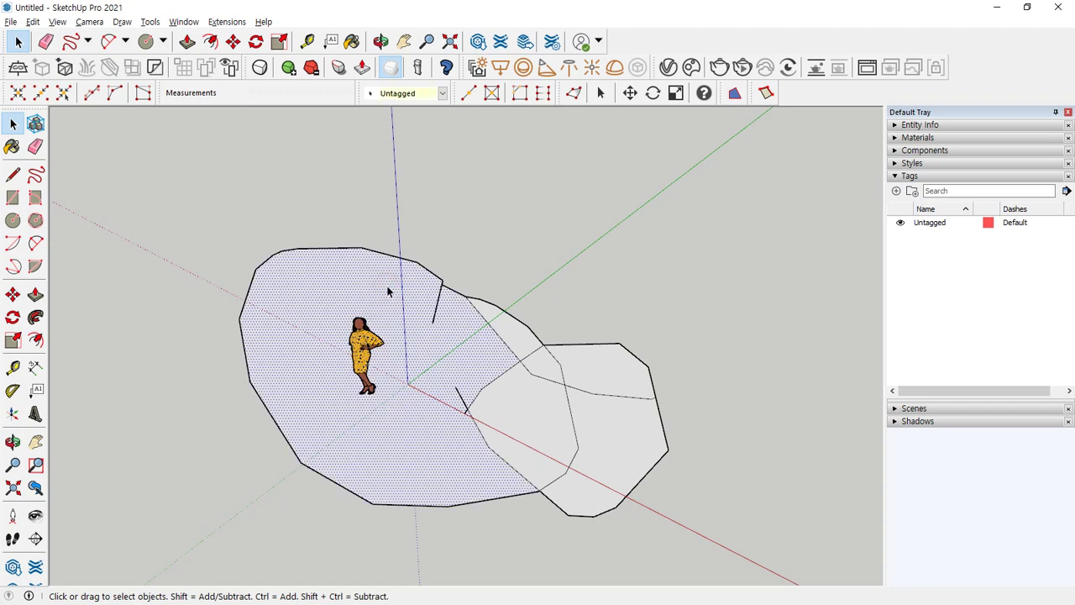
Delete the small overlap face below the green axis and the larger overlap face crossing the red axis.
{"action": "scroll", "coordinate": [389, 290], "scroll_direction": "up", "scroll_amount": 2}
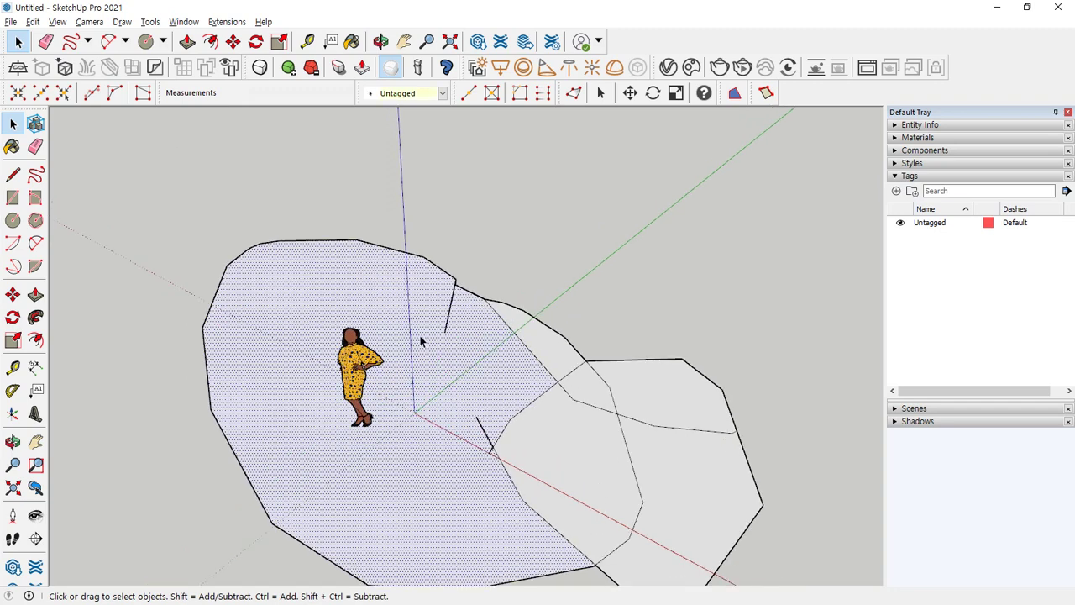
{"action": "left_click", "coordinate": [546, 359]}
{"action": "left_click", "coordinate": [594, 393]}
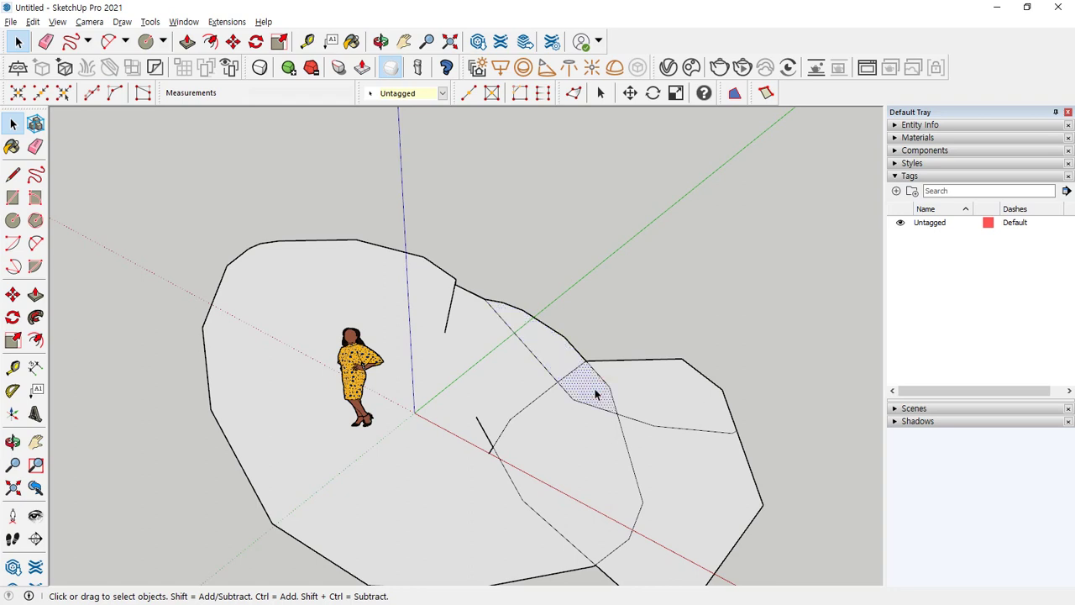
{"action": "left_click", "coordinate": [598, 395], "text": "shift"}
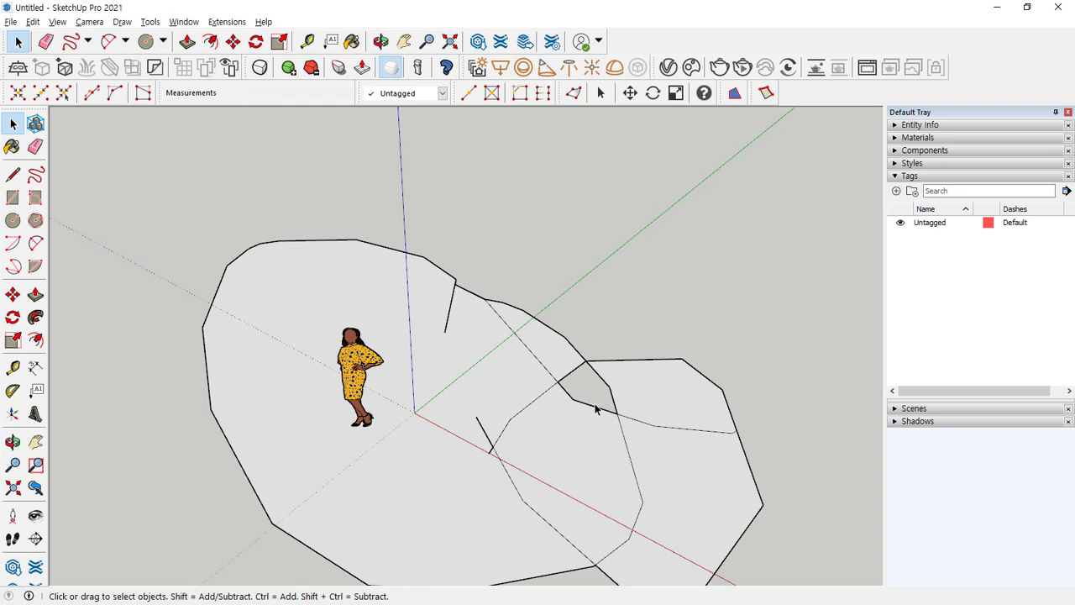
{"action": "left_click", "coordinate": [587, 443]}
{"action": "key", "text": "Delete"}
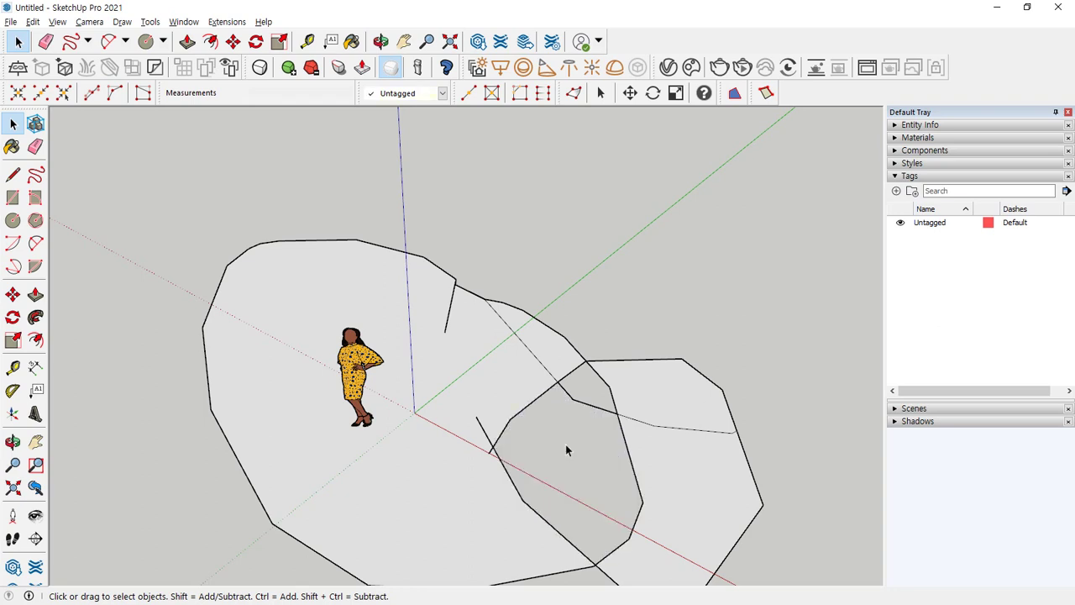
Undo the deletion of the two overlap faces.
{"action": "scroll", "coordinate": [561, 437], "scroll_direction": "down", "scroll_amount": 2}
{"action": "key", "text": "ctrl+z"}
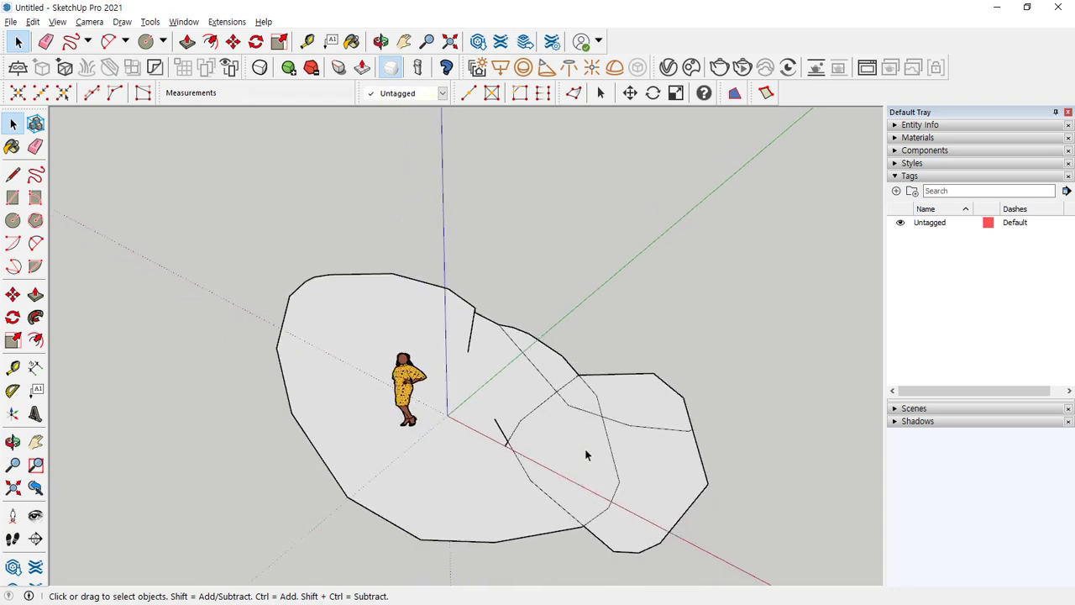
{"action": "scroll", "coordinate": [382, 440], "scroll_direction": "up", "scroll_amount": 2}
{"action": "middle_click_drag", "start_coordinate": [383, 440], "coordinate": [374, 389]}
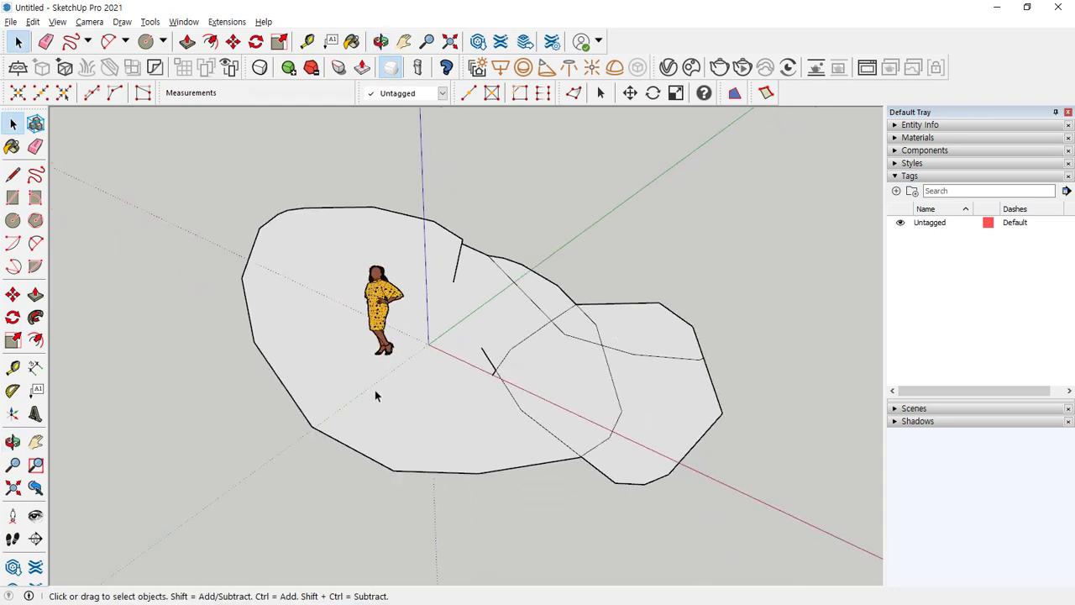
Select the large face around the figure with its bounding edges, delete them, and undo the deletion.
{"action": "left_click", "coordinate": [307, 259]}
{"action": "double_click", "coordinate": [309, 254]}
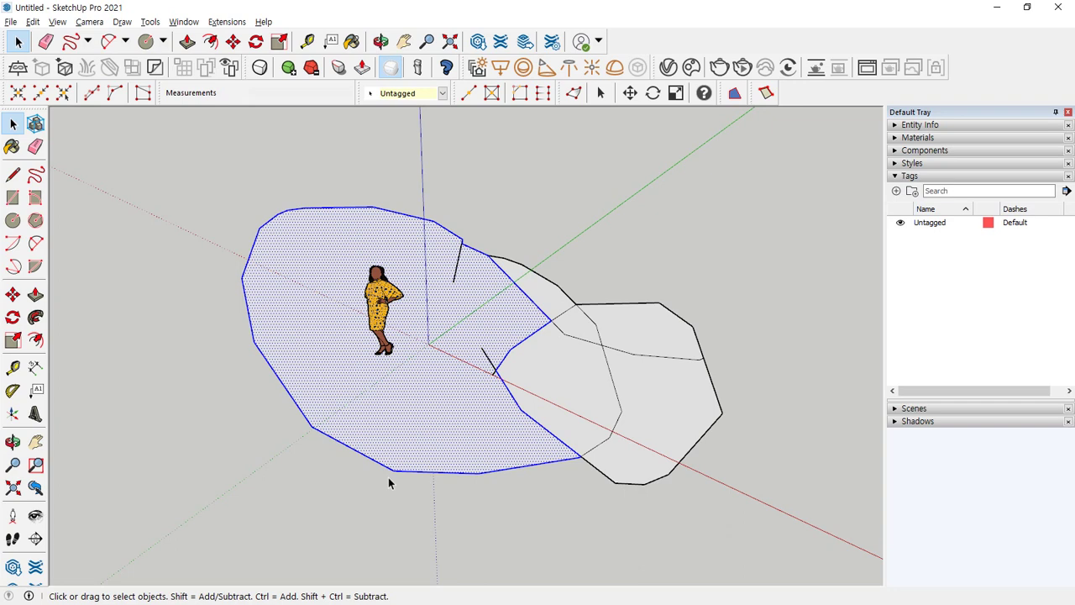
{"action": "left_click", "coordinate": [423, 528]}
{"action": "left_click", "coordinate": [314, 294]}
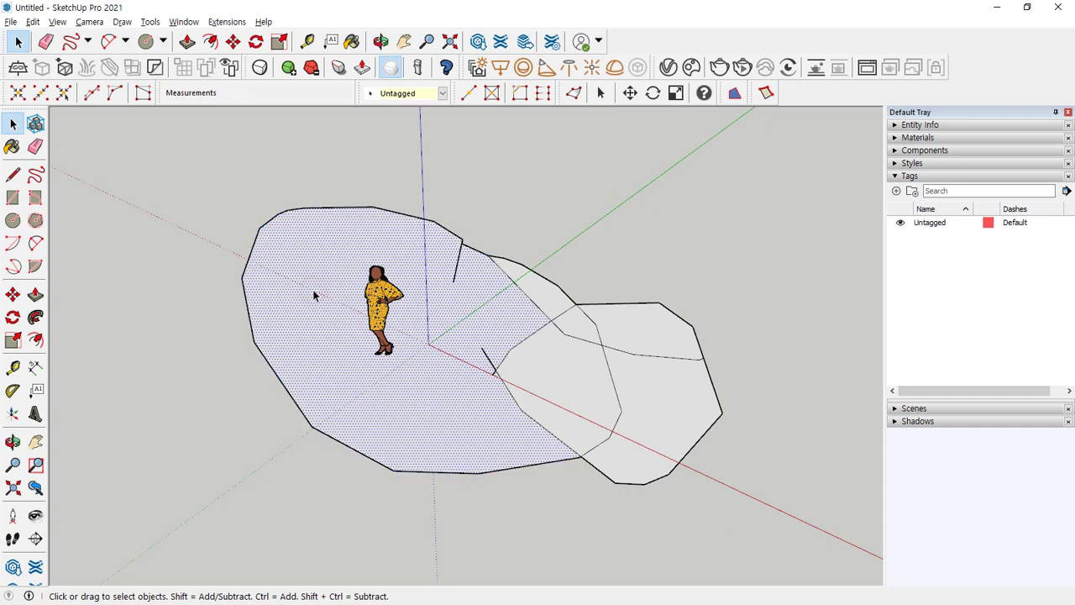
{"action": "double_click", "coordinate": [314, 294]}
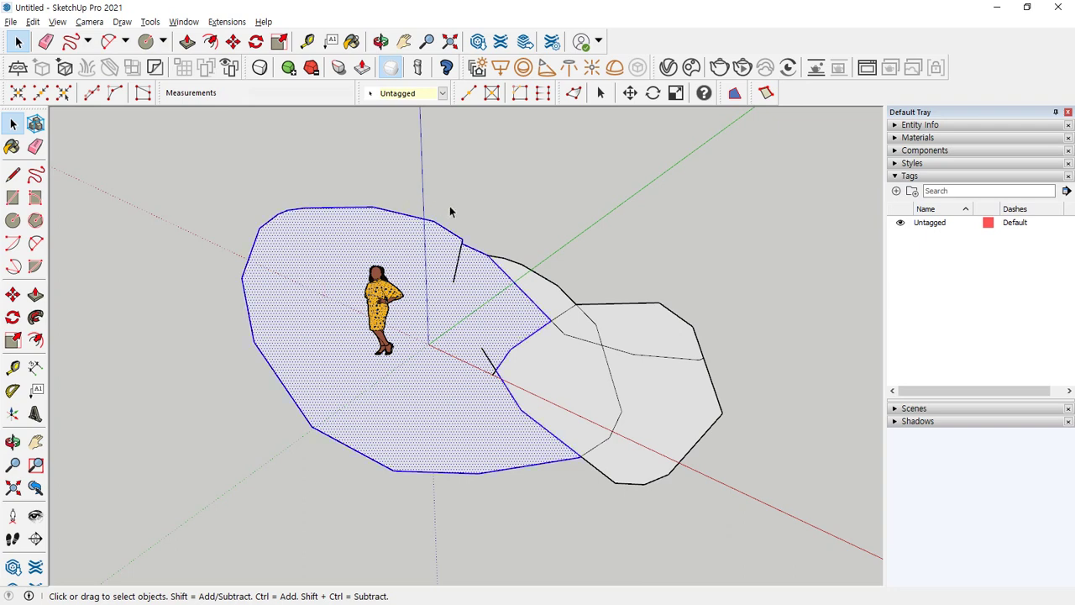
{"action": "key", "text": "Delete"}
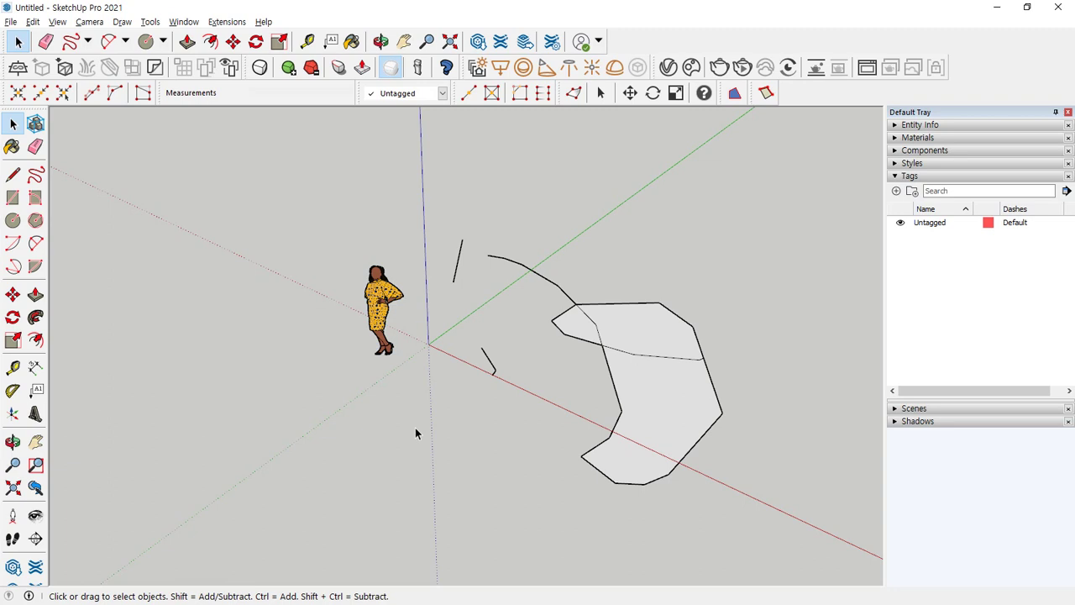
{"action": "key", "text": "ctrl+z"}
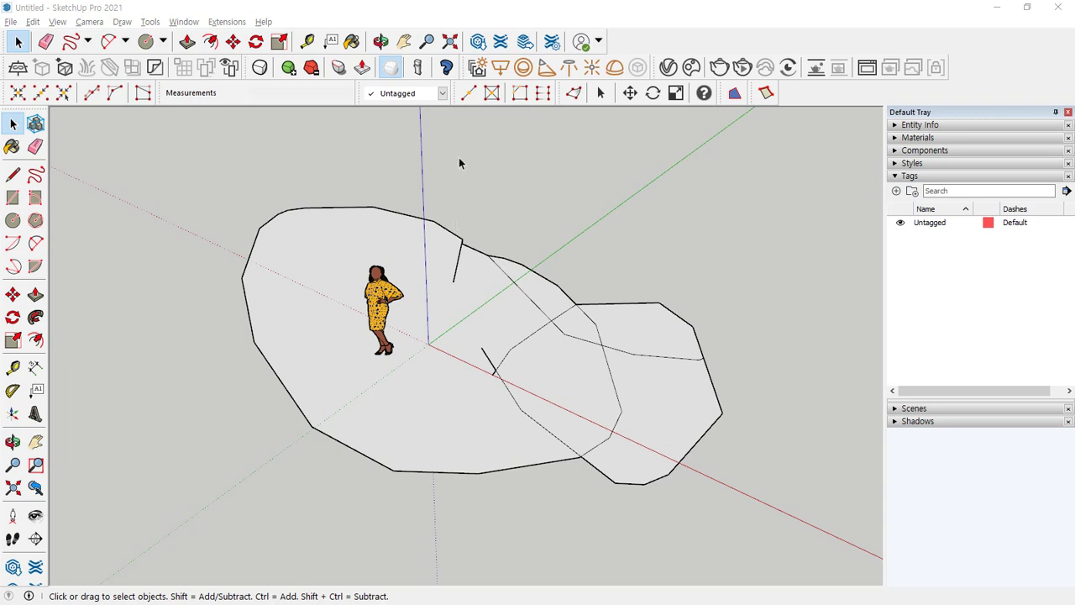
{"action": "left_click", "coordinate": [470, 174]}
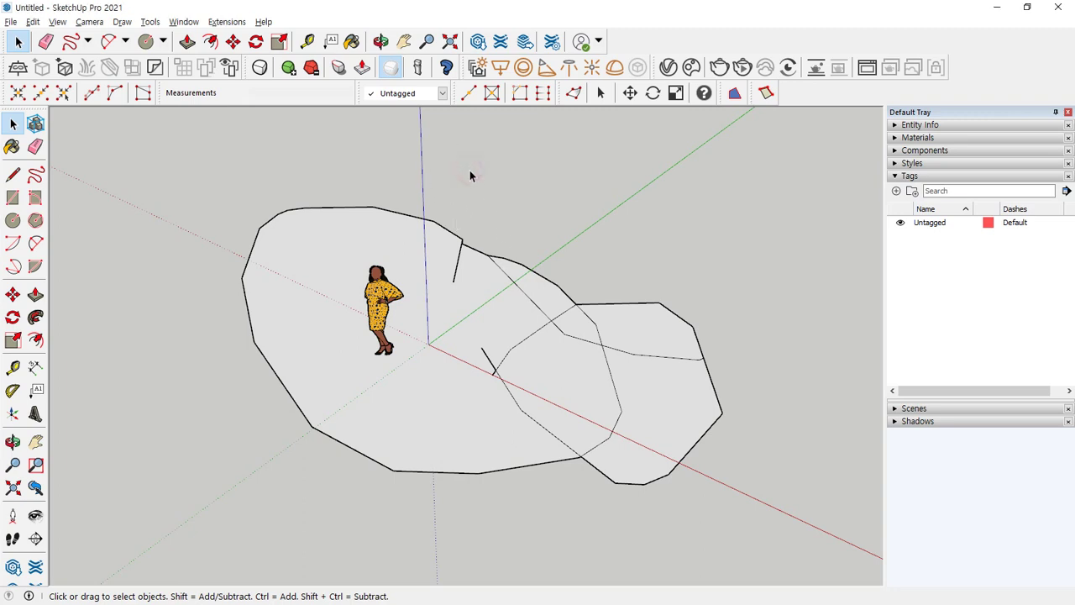
Try window selections enclosing the overlapping shapes beside the red axis, once limited to the faces near the green axis, clearing each selection.
{"action": "left_click_drag", "start_coordinate": [469, 170], "coordinate": [774, 525]}
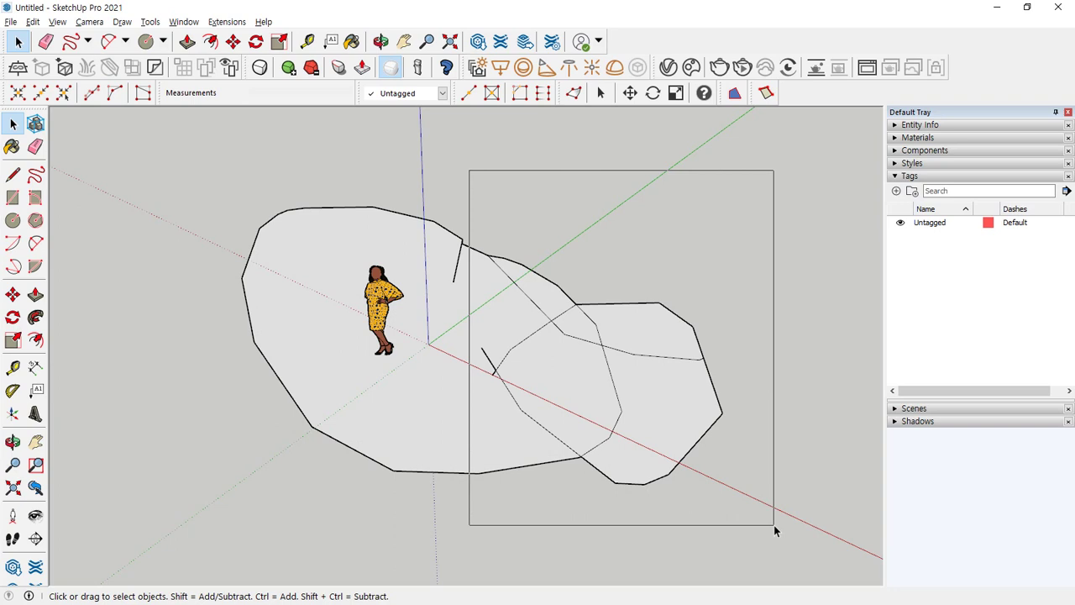
{"action": "left_click_drag", "start_coordinate": [774, 526], "coordinate": [774, 525]}
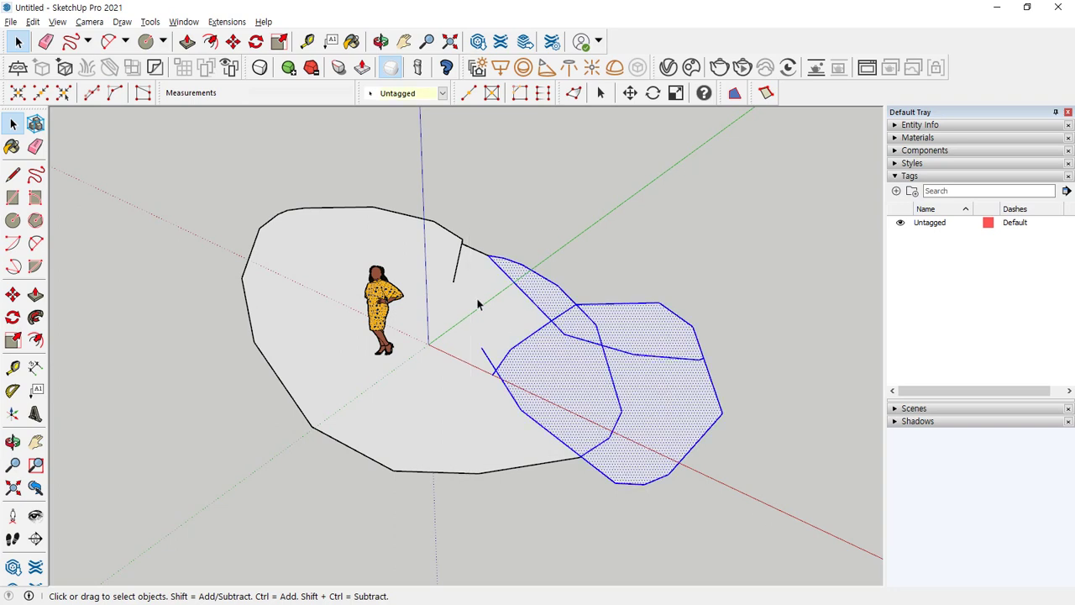
{"action": "left_click", "coordinate": [459, 184]}
{"action": "left_click_drag", "start_coordinate": [478, 156], "coordinate": [639, 401]}
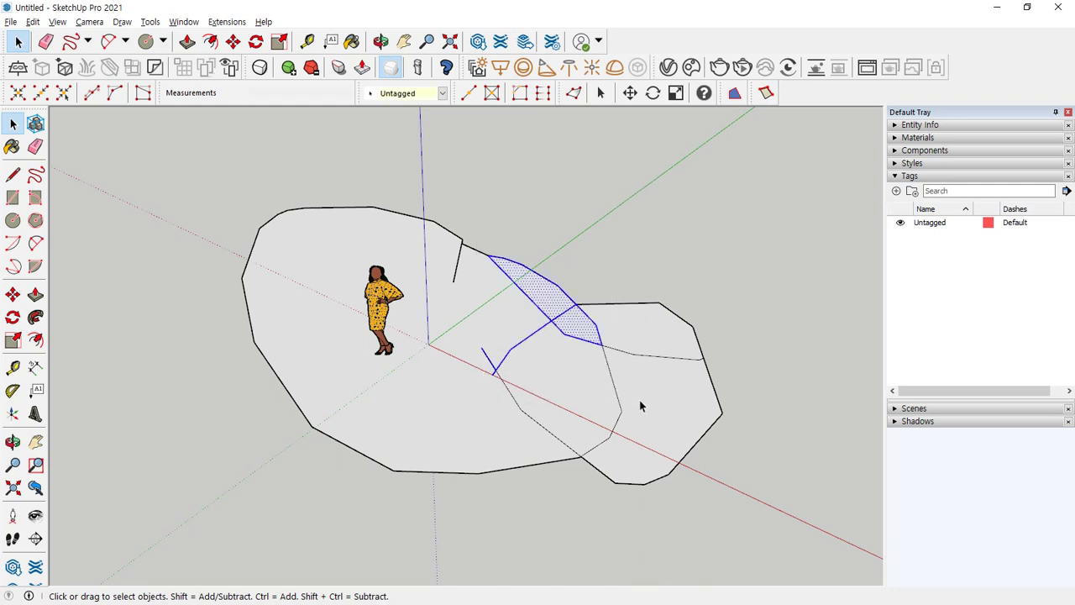
{"action": "left_click", "coordinate": [586, 235]}
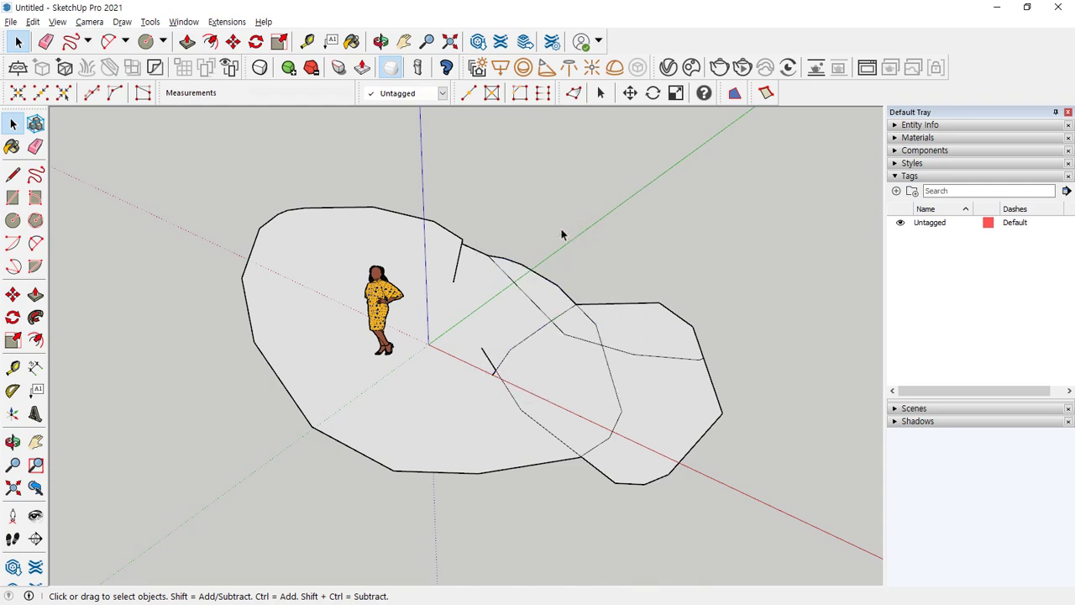
{"action": "left_click_drag", "start_coordinate": [466, 162], "coordinate": [777, 532]}
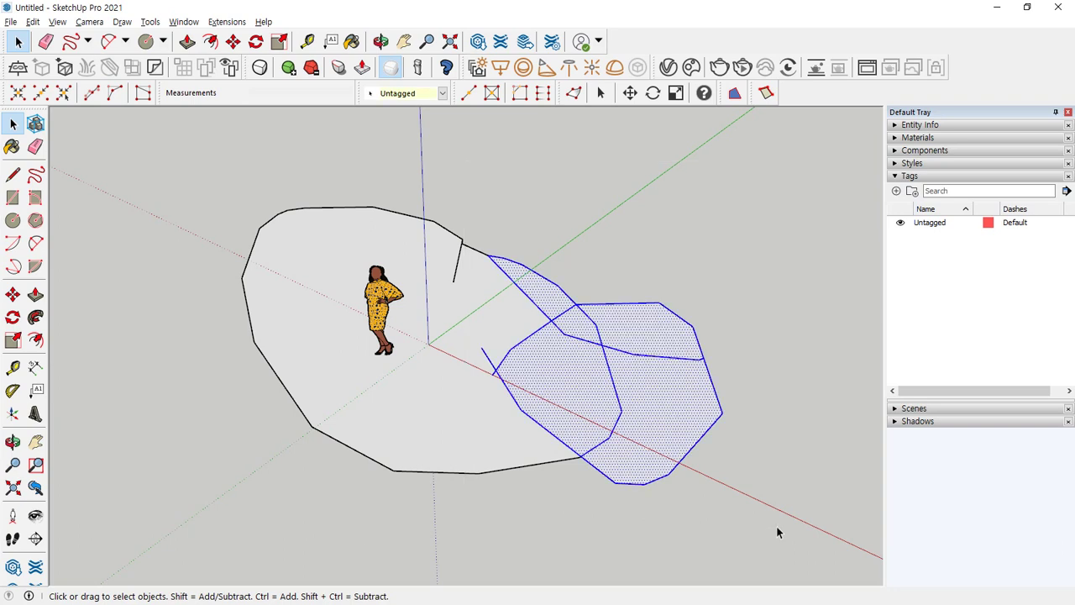
{"action": "left_click", "coordinate": [732, 304]}
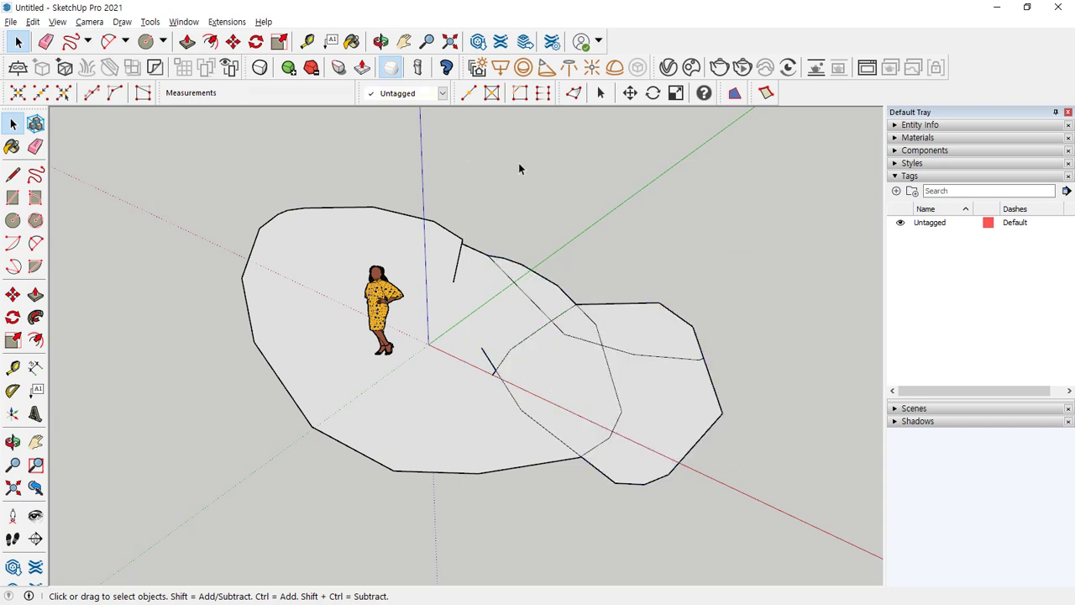
Select the large face around the figure and its outer edges with a crossing selection, and clear the selection.
{"action": "left_click_drag", "start_coordinate": [475, 175], "coordinate": [435, 506]}
{"action": "left_click_drag", "start_coordinate": [337, 497], "coordinate": [222, 244]}
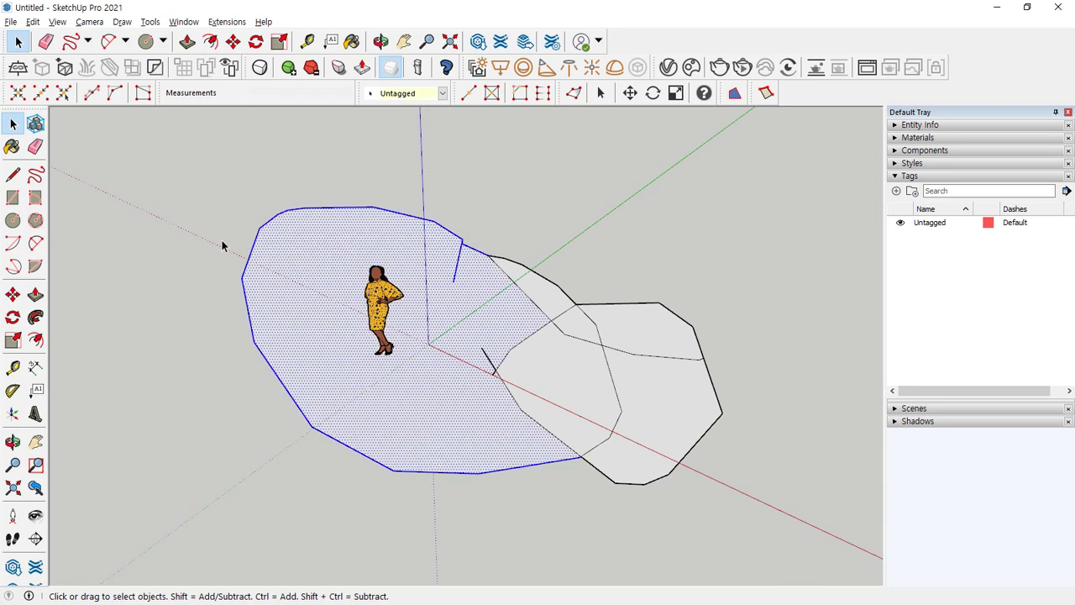
{"action": "left_click", "coordinate": [487, 174]}
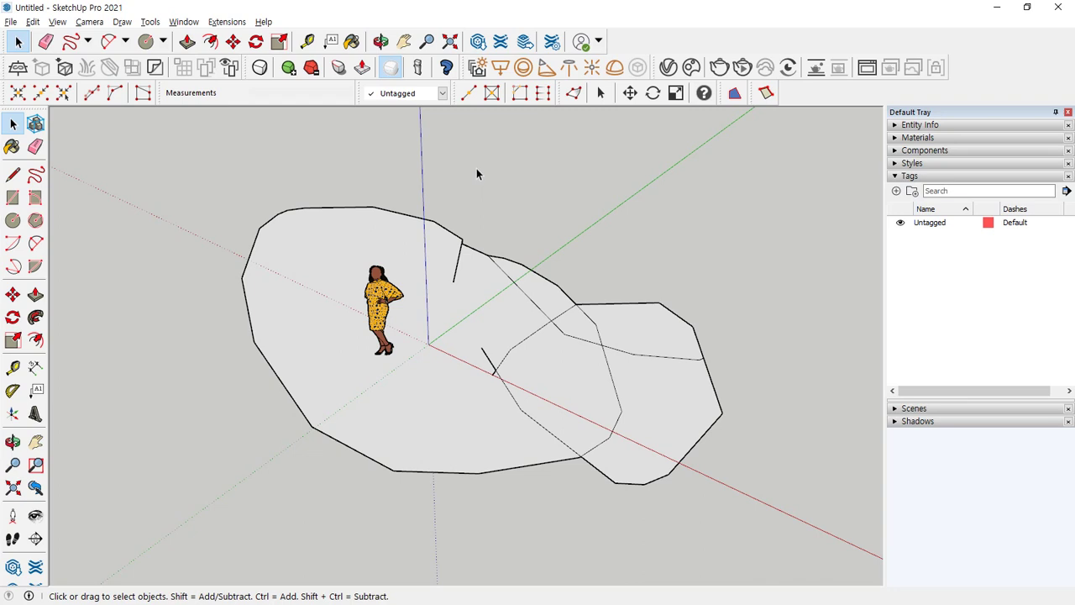
{"action": "left_click", "coordinate": [476, 170]}
Crossing-select the whole drawing with the figure, repeat it for the shapes without the figure, and clear the selection.
{"action": "left_click_drag", "start_coordinate": [483, 223], "coordinate": [142, 147]}
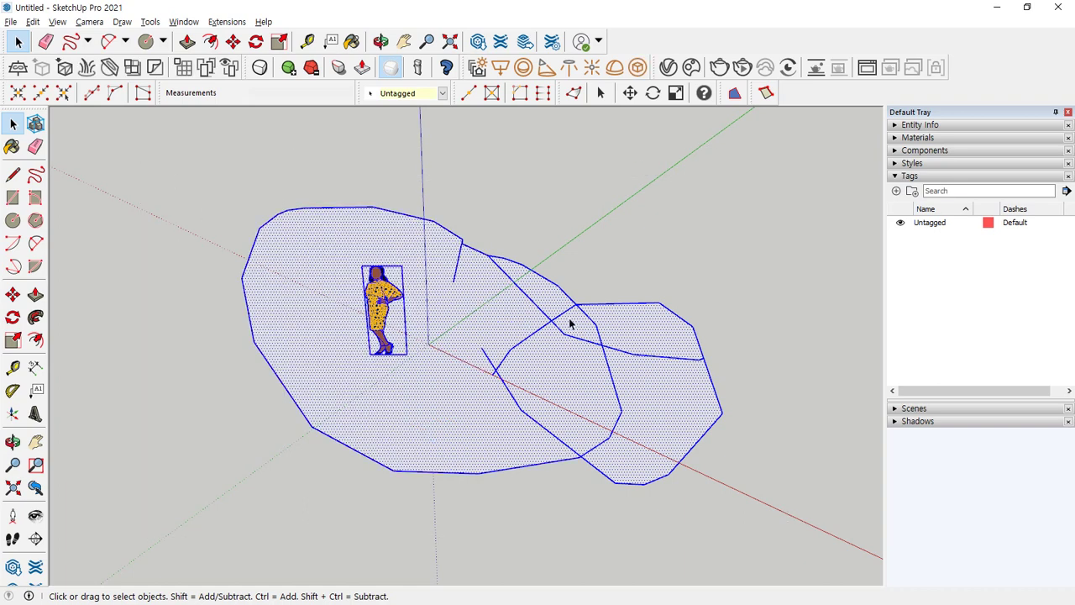
{"action": "left_click", "coordinate": [776, 268]}
{"action": "left_click_drag", "start_coordinate": [782, 232], "coordinate": [471, 541]}
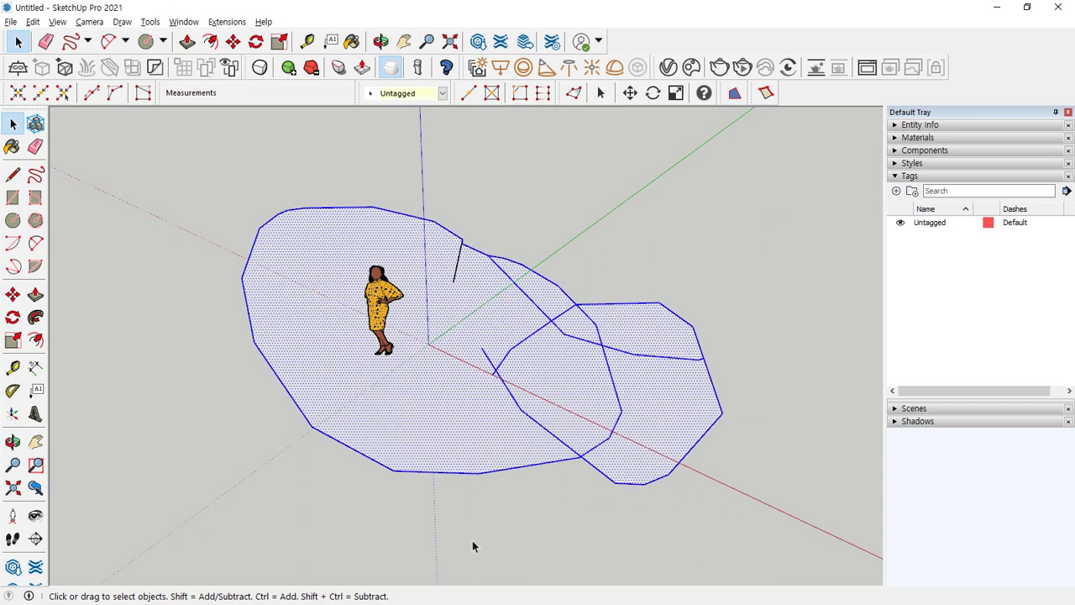
{"action": "left_click", "coordinate": [752, 499]}
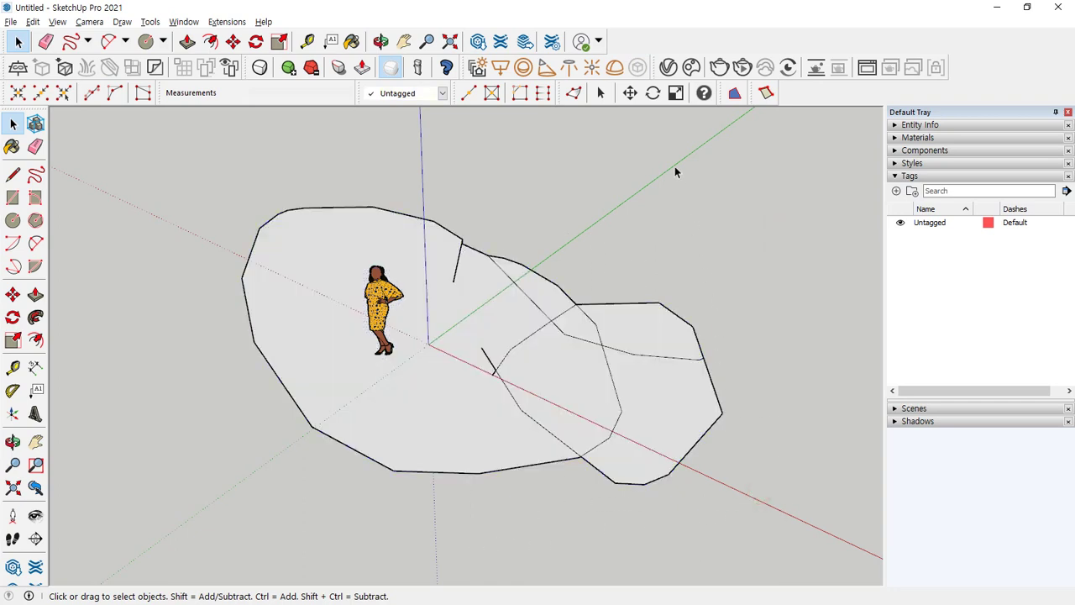
Crossing-select the outer face beyond the green axis and add all the remaining freehand faces and edges to the selection.
{"action": "left_click_drag", "start_coordinate": [709, 250], "coordinate": [623, 348]}
{"action": "scroll", "coordinate": [702, 482], "scroll_direction": "up", "scroll_amount": 1}
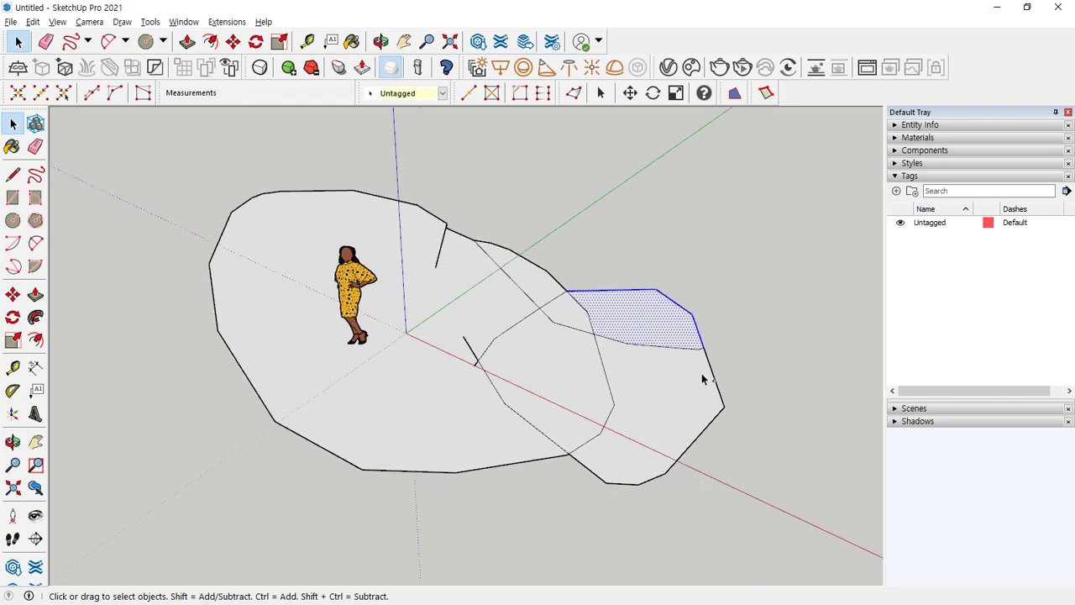
{"action": "left_click_drag", "start_coordinate": [778, 470], "coordinate": [691, 386]}
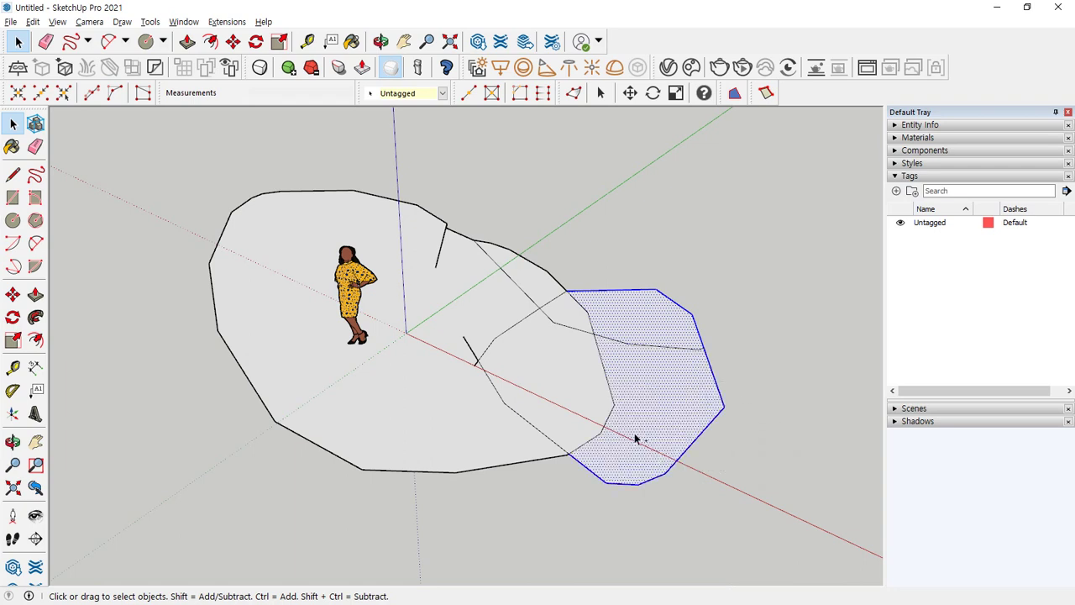
{"action": "left_click_drag", "start_coordinate": [768, 469], "coordinate": [674, 341], "text": "ctrl"}
{"action": "left_click_drag", "start_coordinate": [620, 527], "coordinate": [578, 425], "text": "ctrl"}
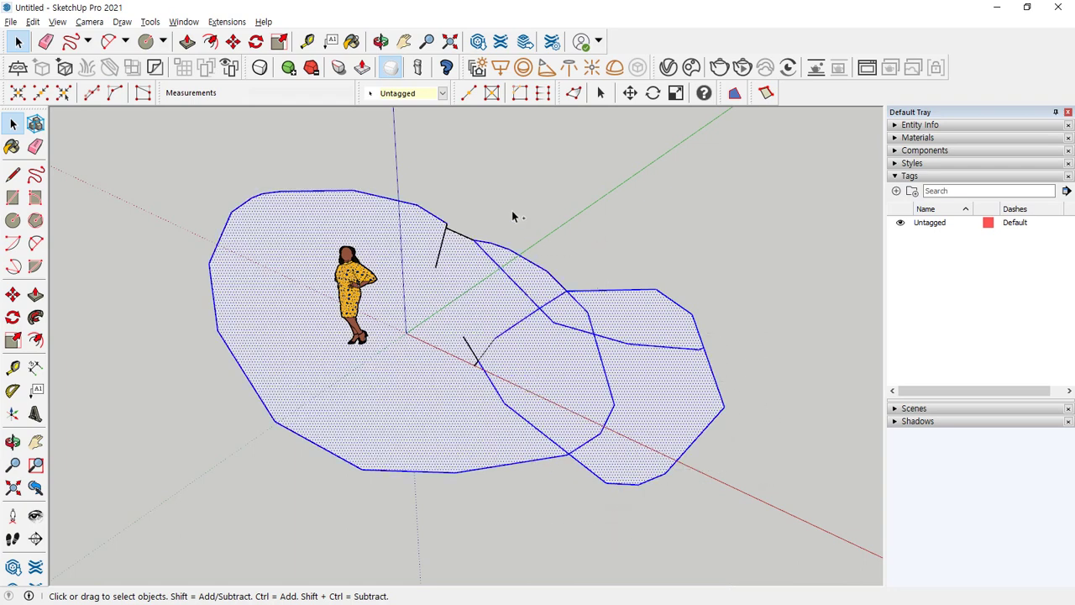
{"action": "left_click", "coordinate": [442, 252], "text": "ctrl"}
{"action": "left_click", "coordinate": [467, 361], "text": "ctrl"}
{"action": "left_click_drag", "start_coordinate": [663, 203], "coordinate": [605, 316], "text": "ctrl"}
{"action": "left_click", "coordinate": [749, 466], "text": "ctrl"}
Subtract the outer faces, the overlap faces and the large shape from the selection with crossing boxes until nothing is selected.
{"action": "left_click_drag", "start_coordinate": [729, 268], "coordinate": [620, 370], "text": "ctrl+shift"}
{"action": "left_click_drag", "start_coordinate": [670, 511], "coordinate": [580, 444], "text": "ctrl+shift"}
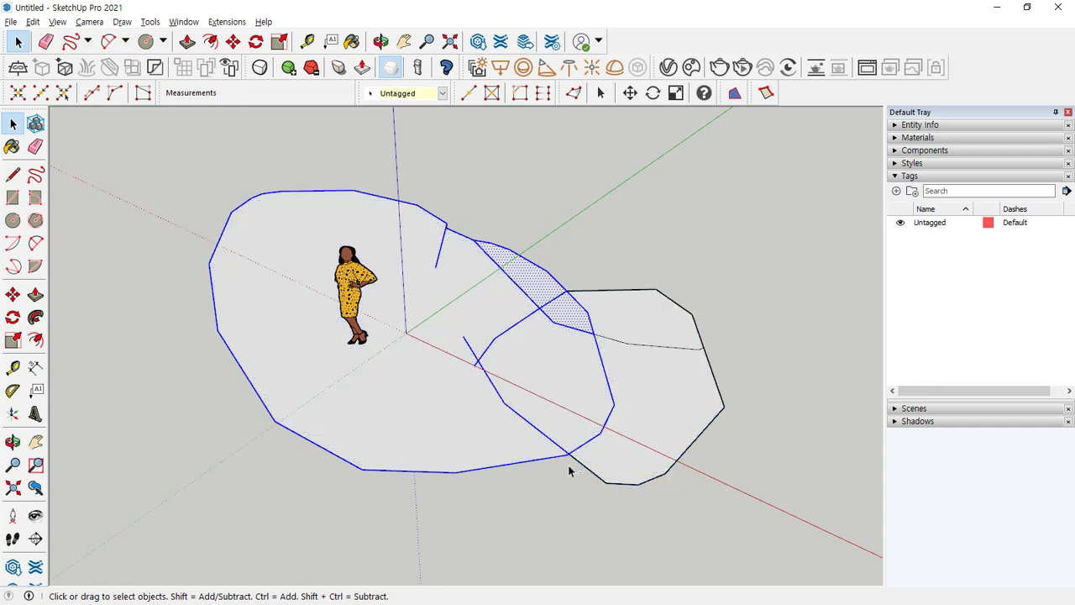
{"action": "left_click_drag", "start_coordinate": [650, 249], "coordinate": [508, 360], "text": "ctrl+shift"}
{"action": "left_click_drag", "start_coordinate": [658, 506], "coordinate": [463, 336], "text": "ctrl+shift"}
{"action": "left_click_drag", "start_coordinate": [605, 140], "coordinate": [95, 532], "text": "ctrl+shift"}
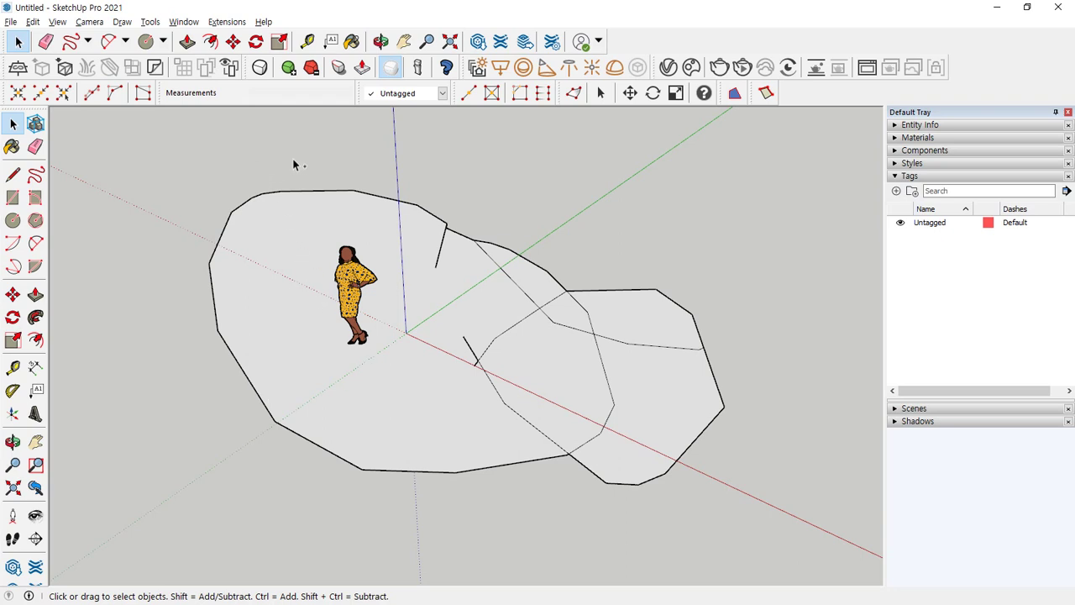
Window-select the faces near the green axis, add the adjoining sliver and edges, and subtract everything from the selection again.
{"action": "left_click_drag", "start_coordinate": [511, 209], "coordinate": [724, 376]}
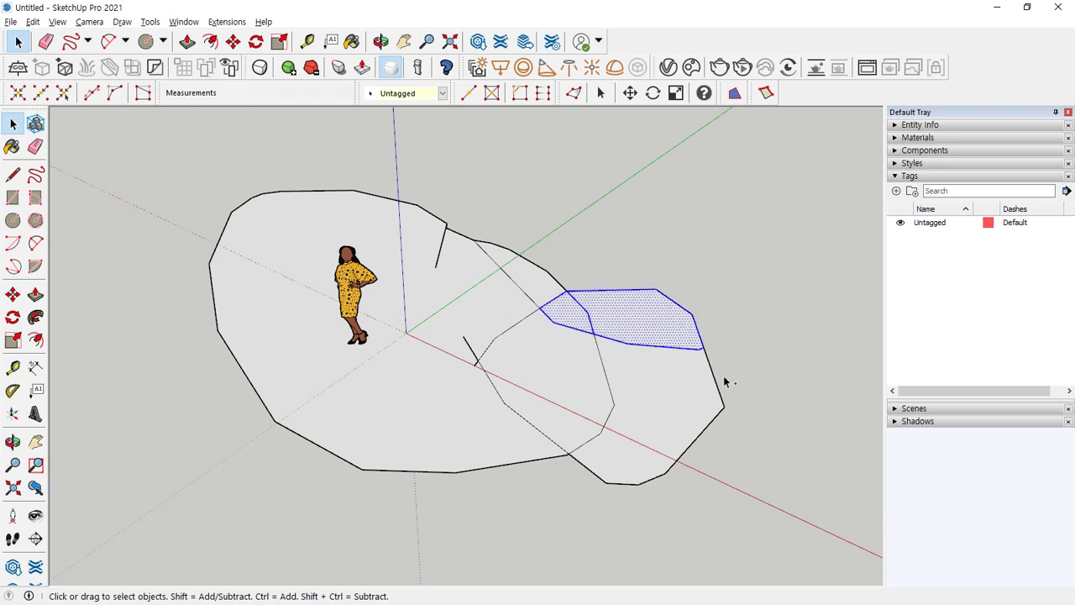
{"action": "left_click_drag", "start_coordinate": [415, 173], "coordinate": [576, 338], "text": "ctrl"}
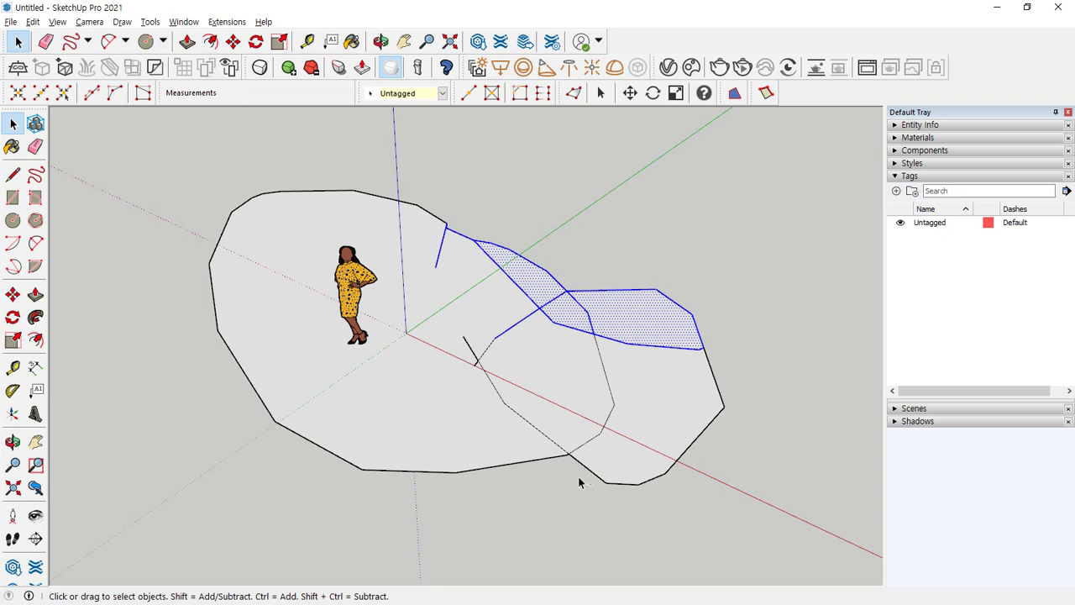
{"action": "left_click_drag", "start_coordinate": [785, 499], "coordinate": [585, 353], "text": "ctrl+shift"}
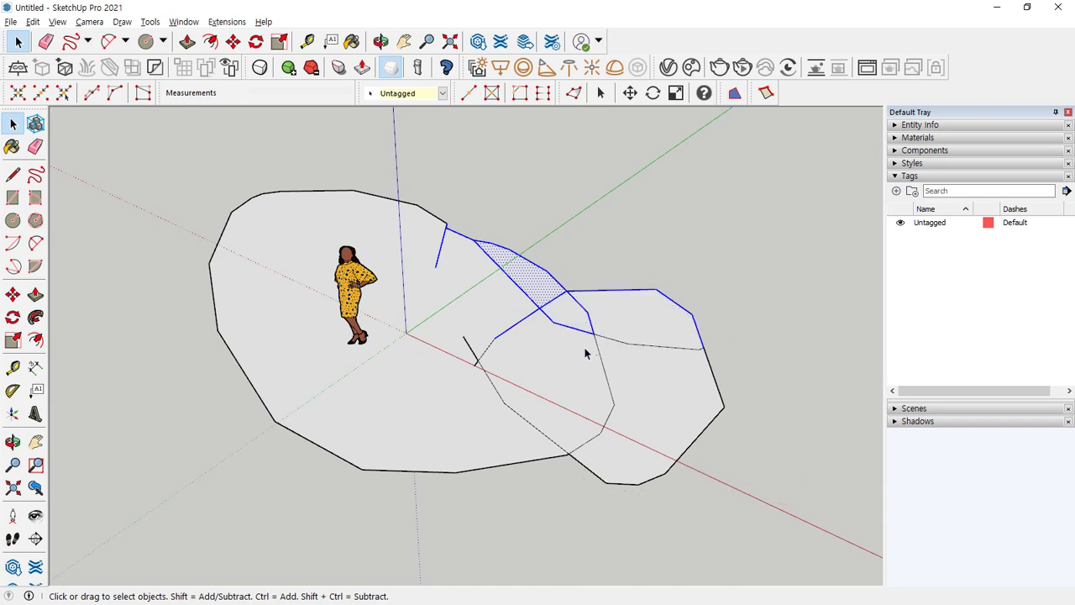
{"action": "left_click_drag", "start_coordinate": [669, 362], "coordinate": [536, 297], "text": "ctrl+shift"}
{"action": "left_click_drag", "start_coordinate": [730, 344], "coordinate": [614, 273], "text": "ctrl+shift"}
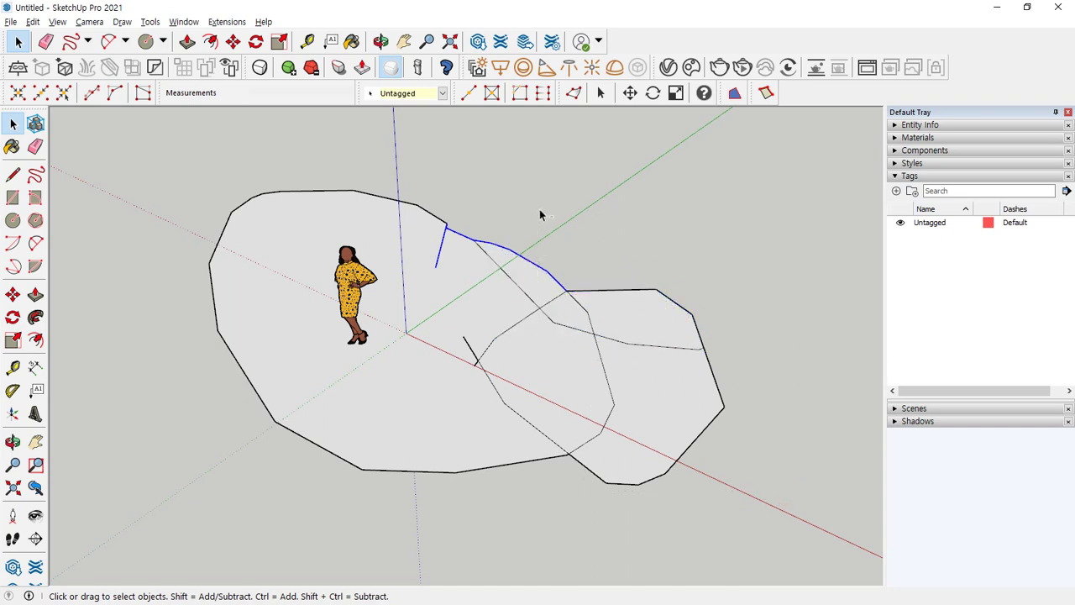
{"action": "left_click_drag", "start_coordinate": [420, 178], "coordinate": [754, 382], "text": "ctrl+shift"}
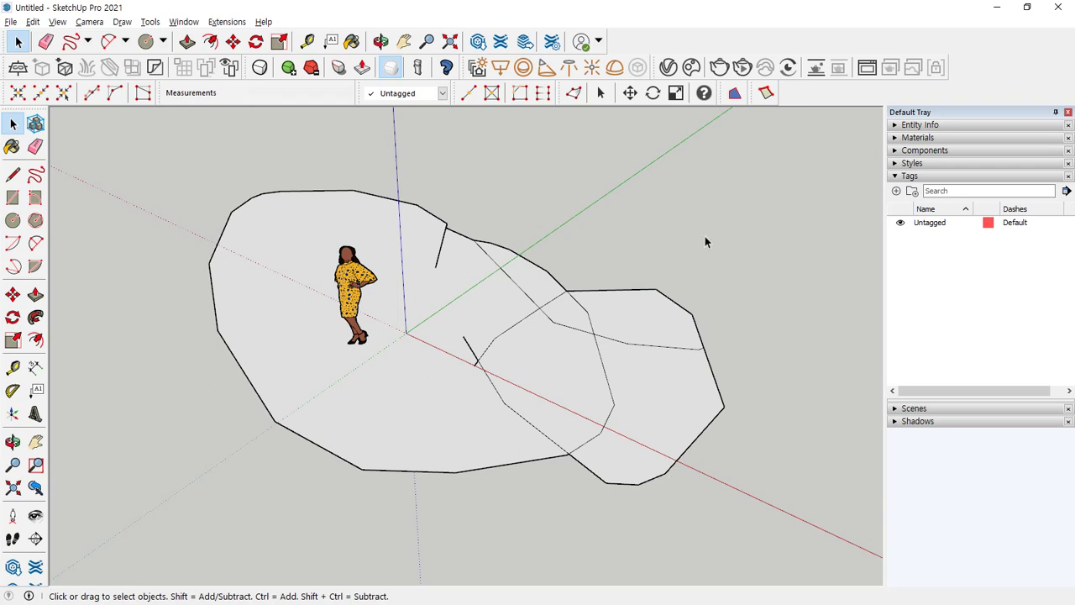
Select the two outer faces and the small overlap face, adding the central overlap face and removing it from the selection again.
{"action": "left_click", "coordinate": [643, 308]}
{"action": "left_click", "coordinate": [640, 376], "text": "shift"}
{"action": "left_click", "coordinate": [564, 376], "text": "shift"}
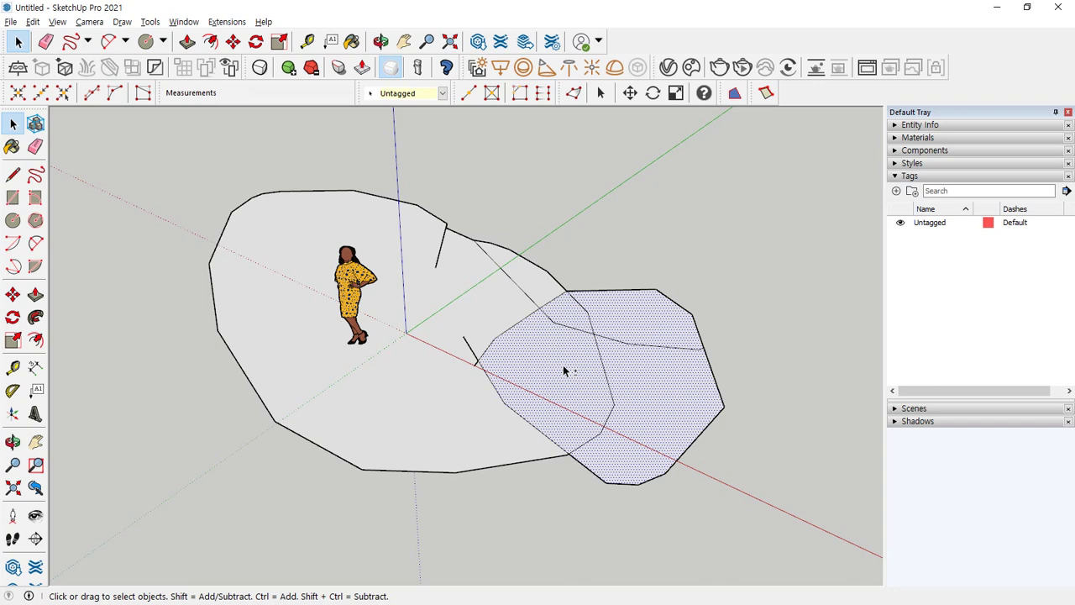
{"action": "left_click", "coordinate": [565, 371], "text": "shift"}
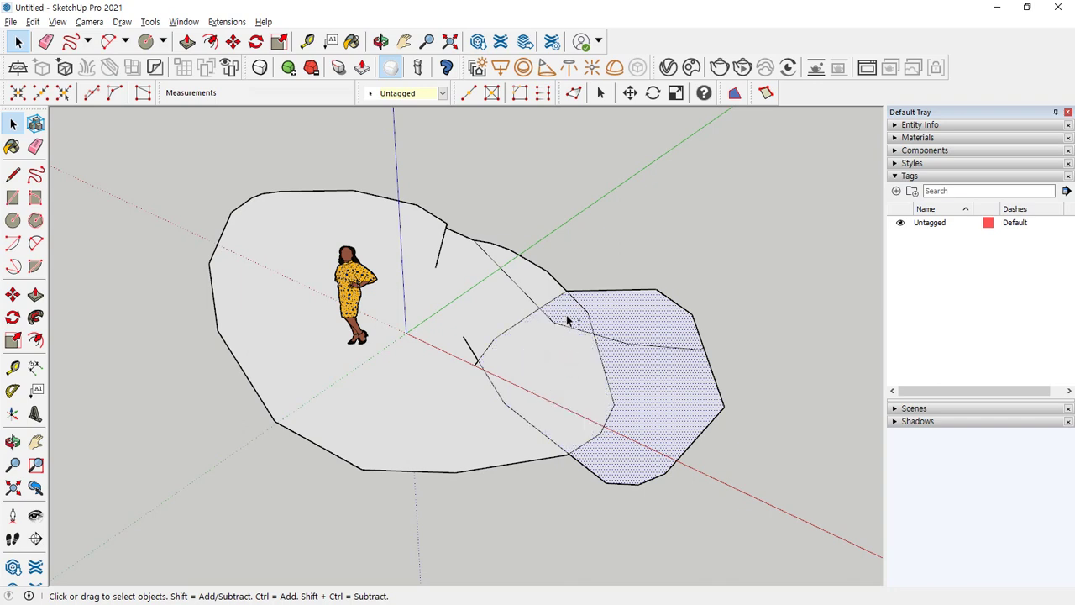
Toggle the outer faces and small overlap face off, reselect them with the central overlap face, and subtract the outer faces again.
{"action": "left_click", "coordinate": [633, 314], "text": "shift"}
{"action": "left_click", "coordinate": [640, 382], "text": "shift"}
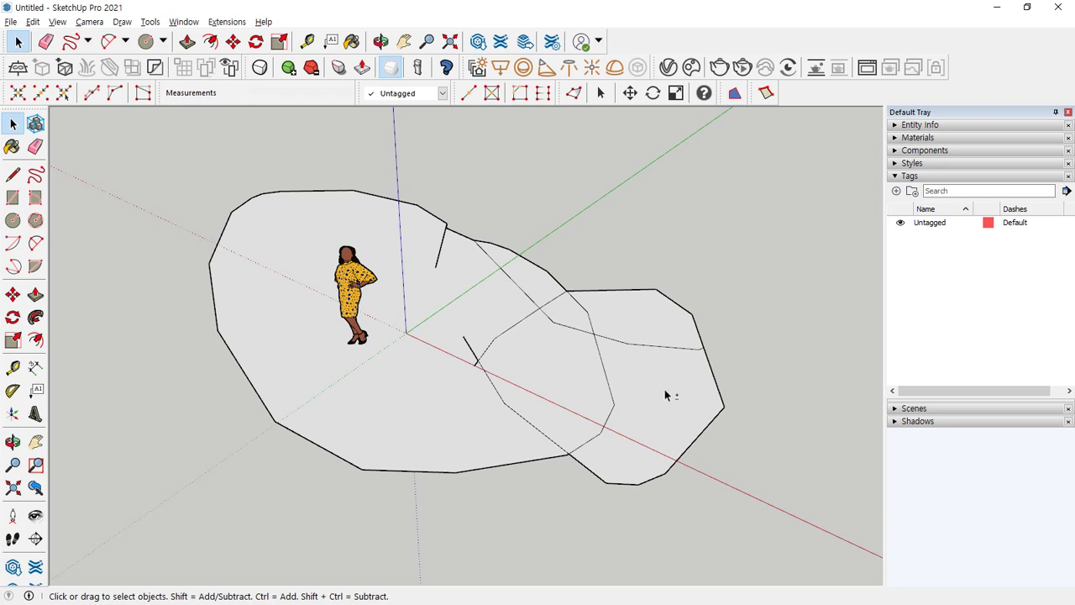
{"action": "left_click", "coordinate": [665, 392], "text": "shift"}
{"action": "left_click", "coordinate": [642, 320], "text": "shift"}
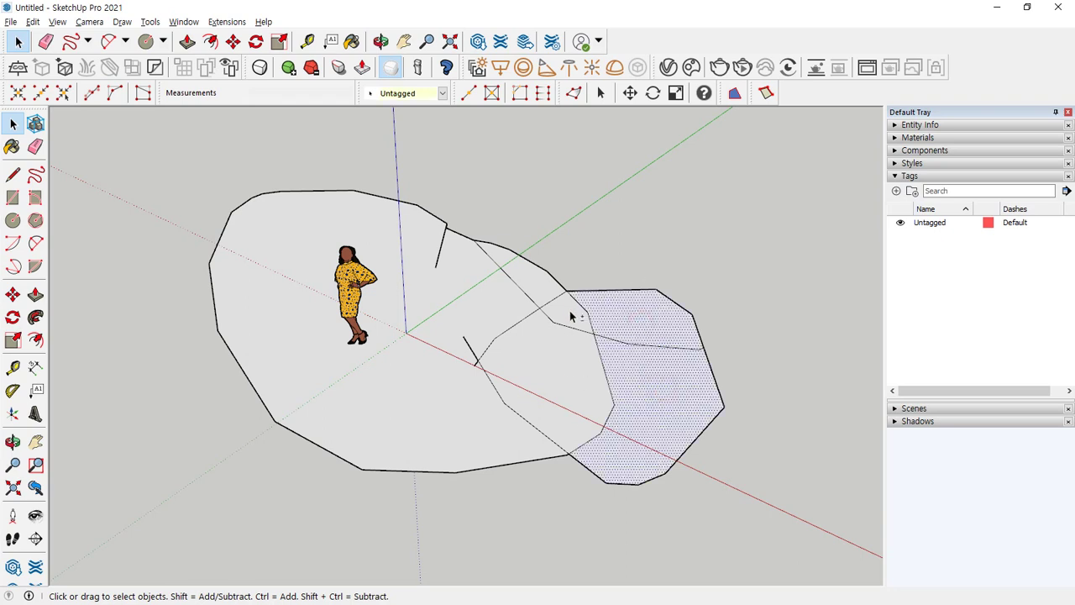
{"action": "left_click", "coordinate": [562, 352], "text": "shift"}
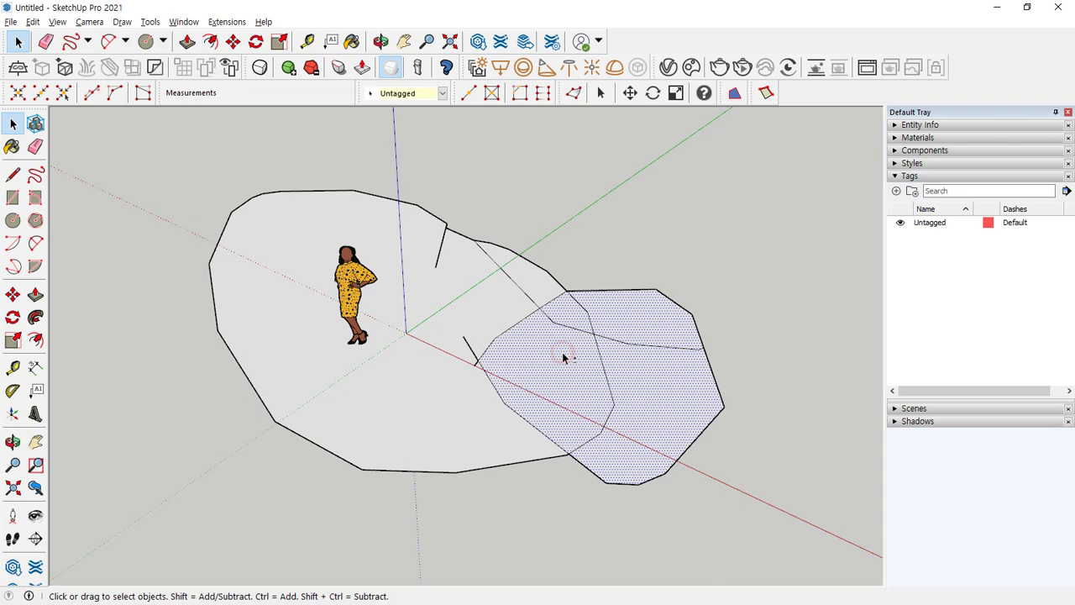
{"action": "left_click", "coordinate": [636, 318], "text": "shift"}
{"action": "left_click", "coordinate": [637, 383], "text": "shift"}
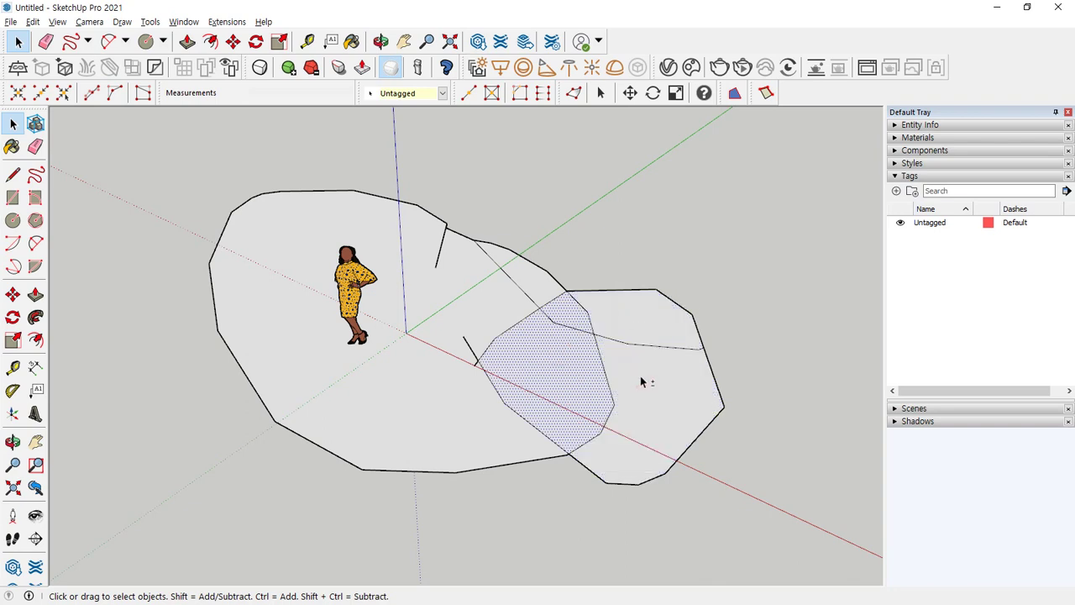
Invert the selection state of the freehand faces and edges with toggling crossing boxes, and clear the whole selection.
{"action": "left_click_drag", "start_coordinate": [749, 248], "coordinate": [442, 501]}
{"action": "left_click", "coordinate": [518, 387], "text": "shift"}
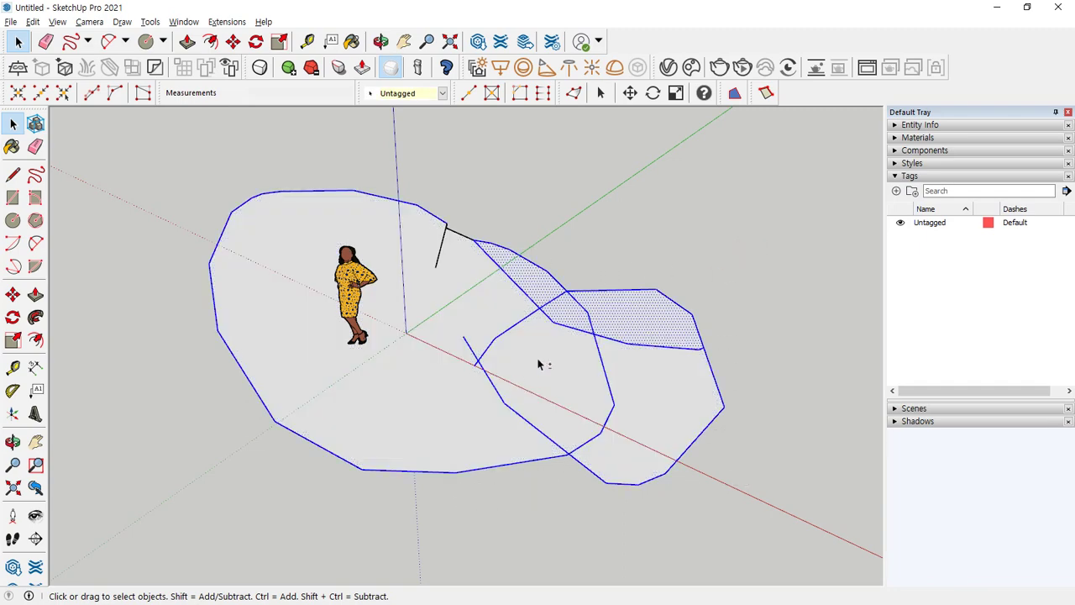
{"action": "left_click_drag", "start_coordinate": [662, 207], "coordinate": [578, 294], "text": "shift"}
{"action": "left_click_drag", "start_coordinate": [767, 448], "coordinate": [553, 342]}
{"action": "left_click_drag", "start_coordinate": [574, 510], "coordinate": [473, 321], "text": "shift"}
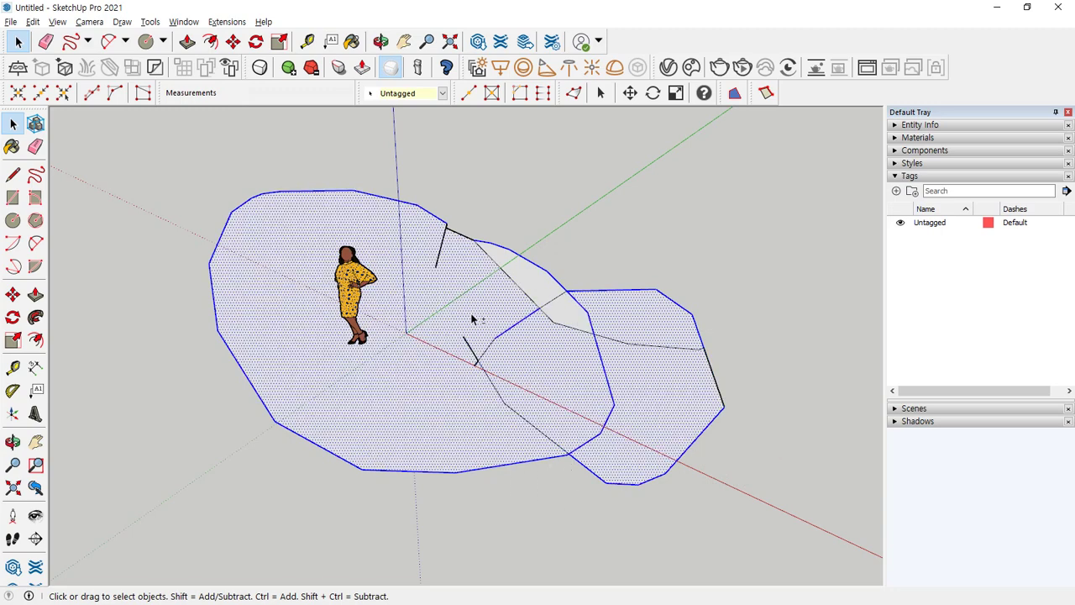
{"action": "left_click", "coordinate": [567, 227]}
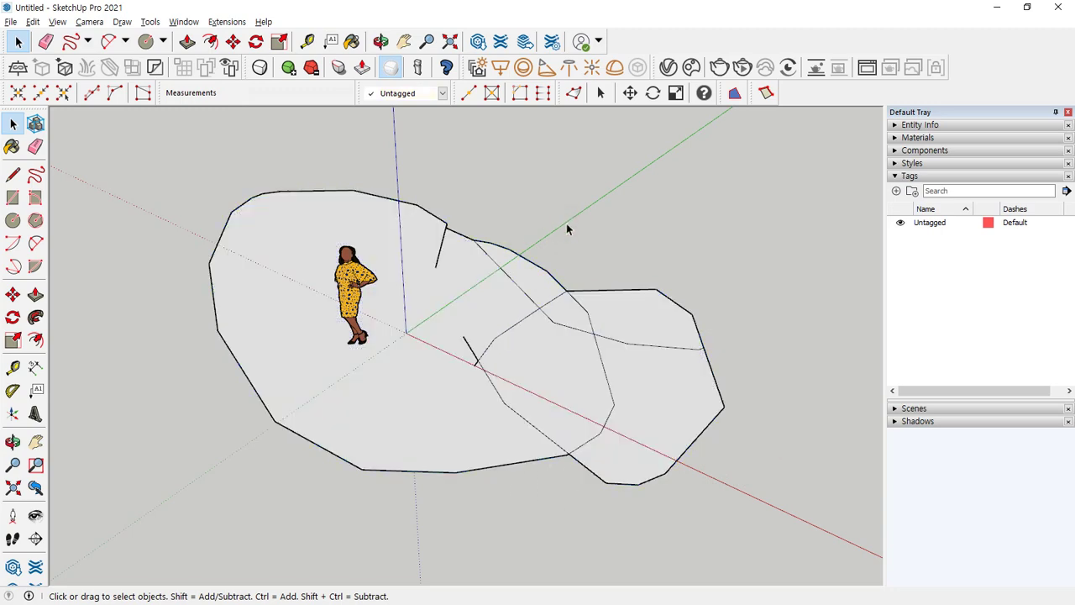
Select faces beyond the green axis with their bounding edges, clear them, and add the outer and central overlap faces without edges.
{"action": "double_click", "coordinate": [617, 319]}
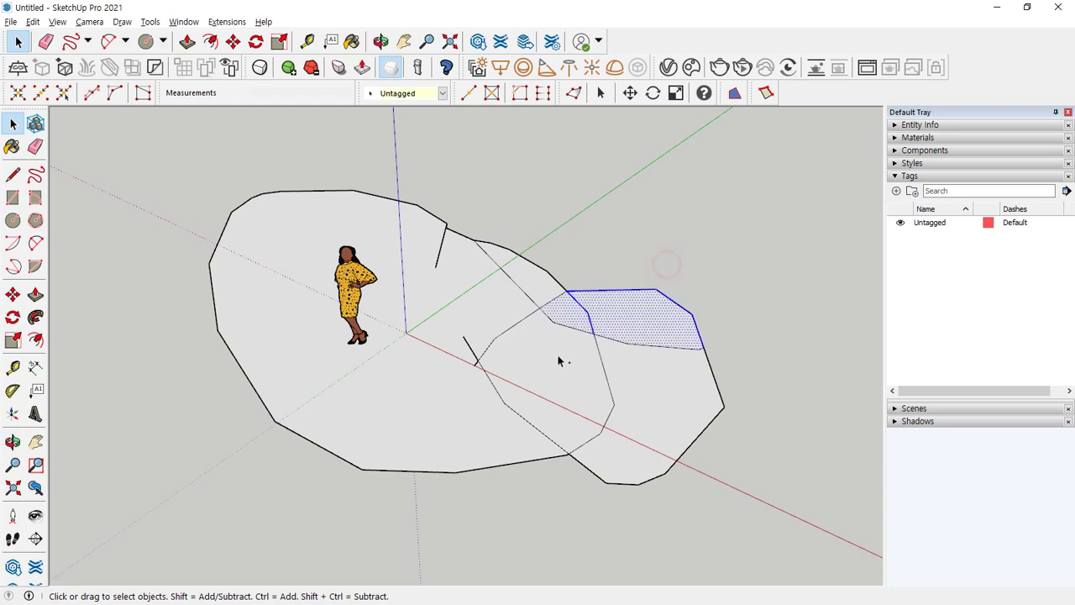
{"action": "left_click", "coordinate": [747, 374]}
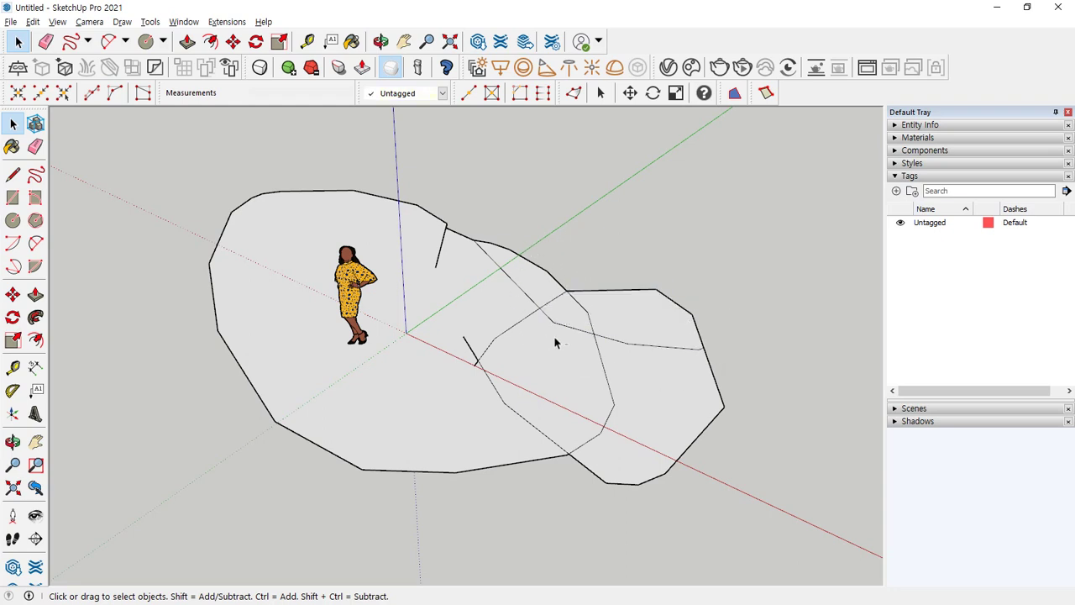
{"action": "left_click", "coordinate": [644, 323], "text": "shift"}
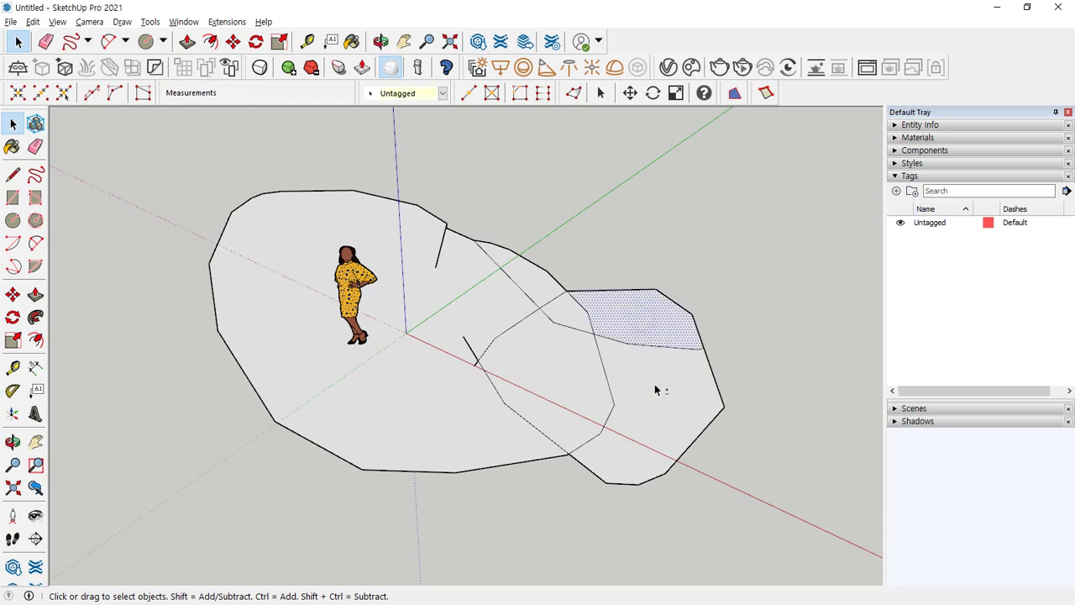
{"action": "left_click", "coordinate": [656, 384], "text": "shift"}
{"action": "left_click", "coordinate": [544, 367], "text": "shift"}
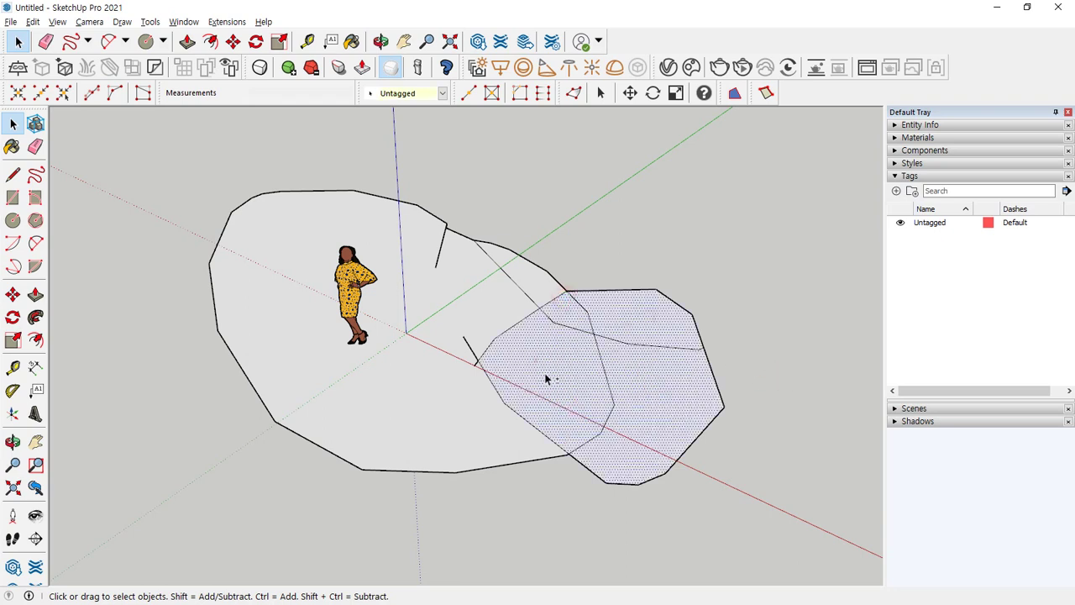
Select only the large face around the figure, extend the selection to all its connected geometry, and clear it.
{"action": "left_click", "coordinate": [426, 416]}
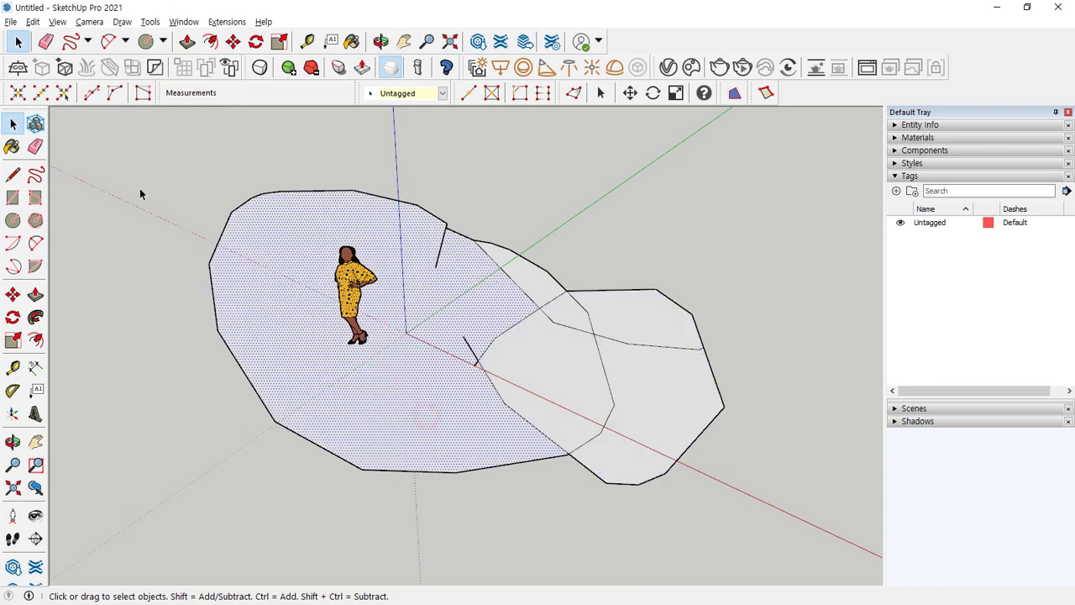
{"action": "left_click", "coordinate": [143, 175]}
{"action": "left_click", "coordinate": [440, 439]}
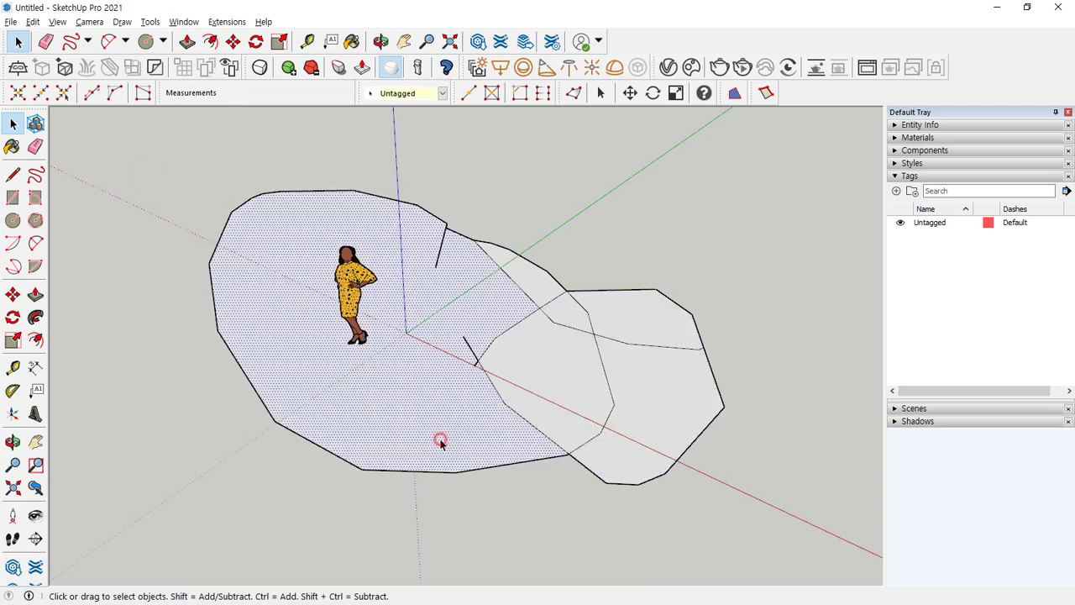
{"action": "triple_click", "coordinate": [440, 382]}
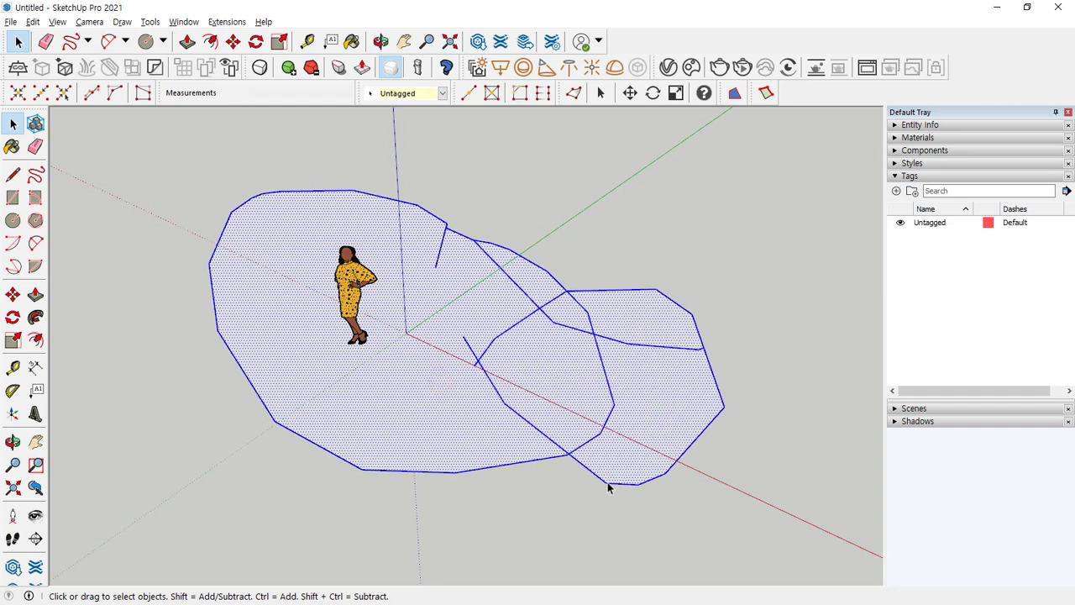
{"action": "left_click", "coordinate": [645, 492]}
Select the large face, the central overlap face and the outer face on the red axis in turn, each with its bounding edges.
{"action": "double_click", "coordinate": [459, 412]}
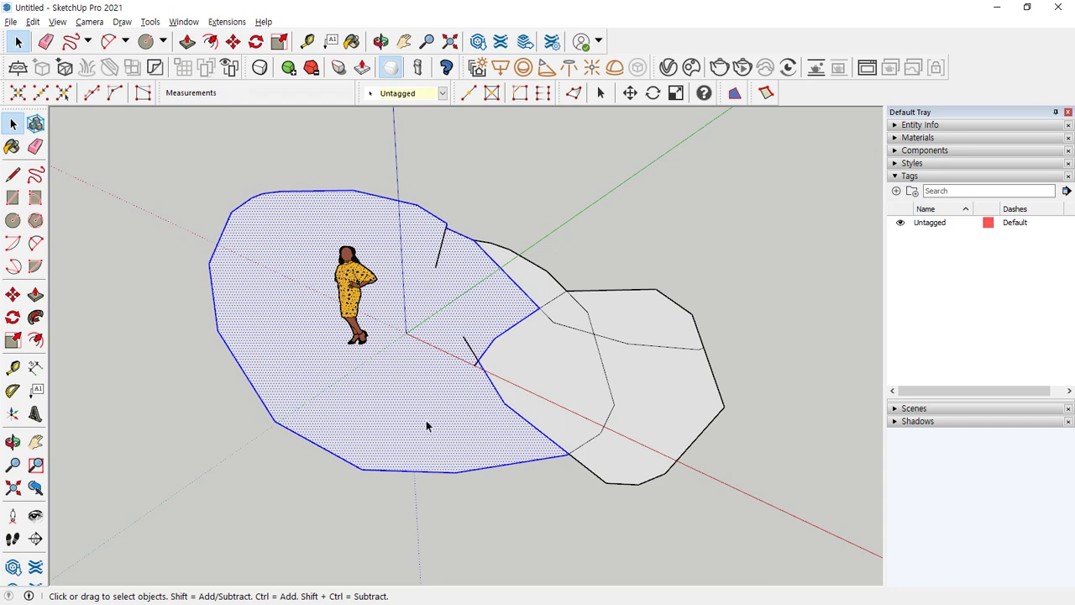
{"action": "left_click", "coordinate": [560, 374]}
{"action": "double_click", "coordinate": [544, 357]}
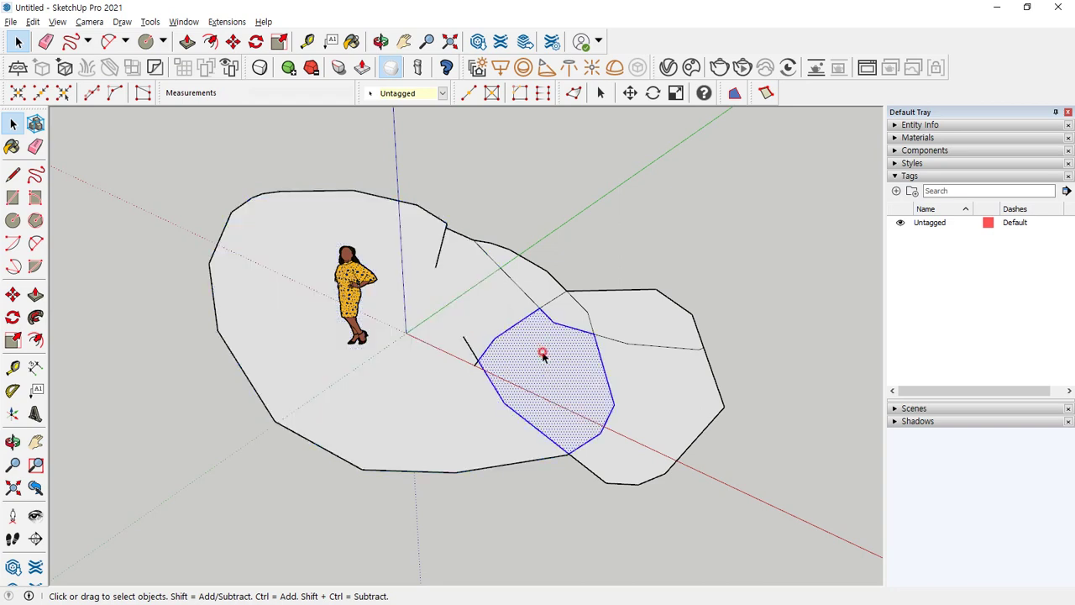
{"action": "left_click", "coordinate": [647, 401]}
{"action": "double_click", "coordinate": [652, 400]}
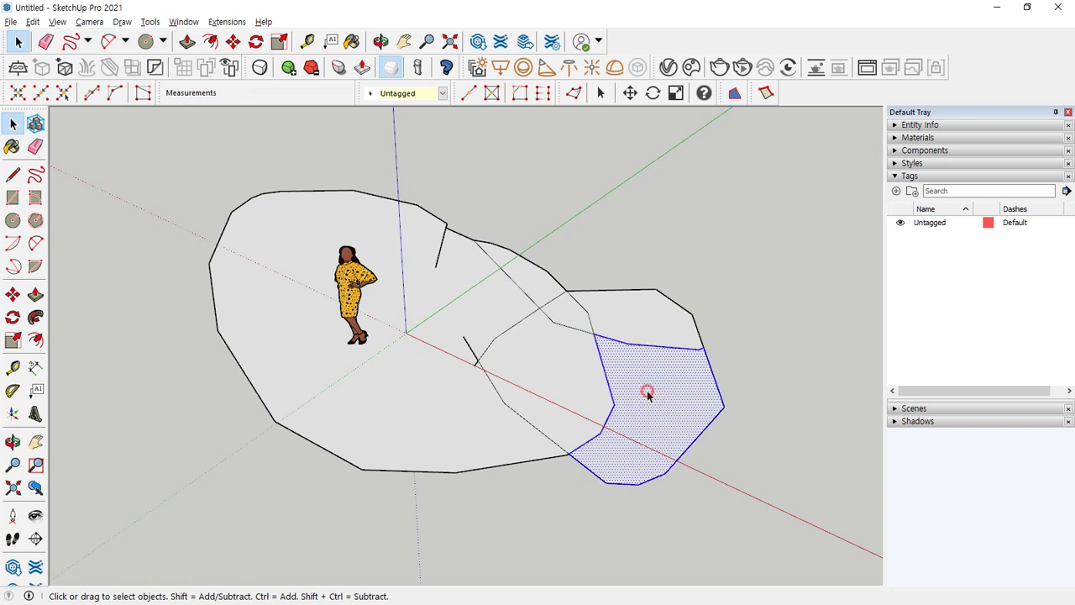
Select all connected freehand geometry from the outer face on the red axis and delete it.
{"action": "triple_click", "coordinate": [647, 392]}
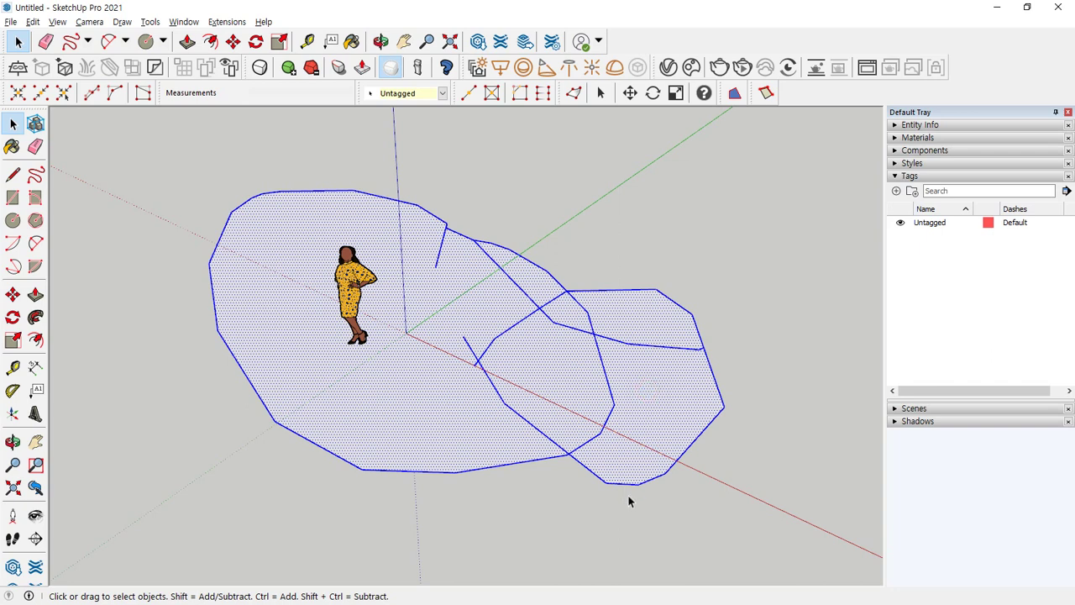
{"action": "key", "text": "Delete"}
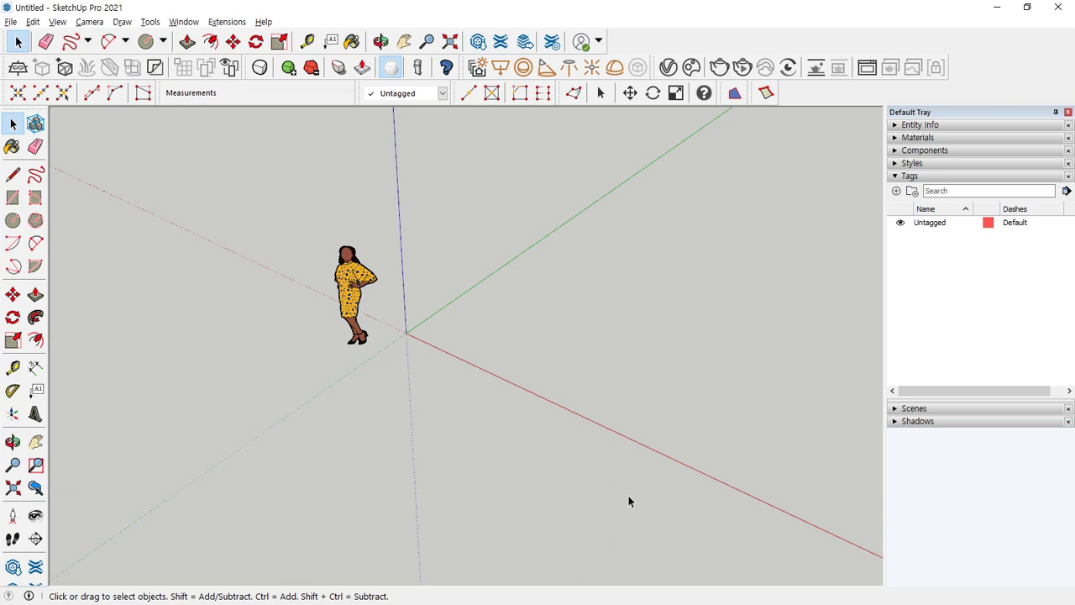
Draw a closed five-sided face with the Line tool across the red axis near the origin, its first edge about 1685 mm long.
{"action": "left_click", "coordinate": [125, 41]}
{"action": "left_click", "coordinate": [87, 41]}
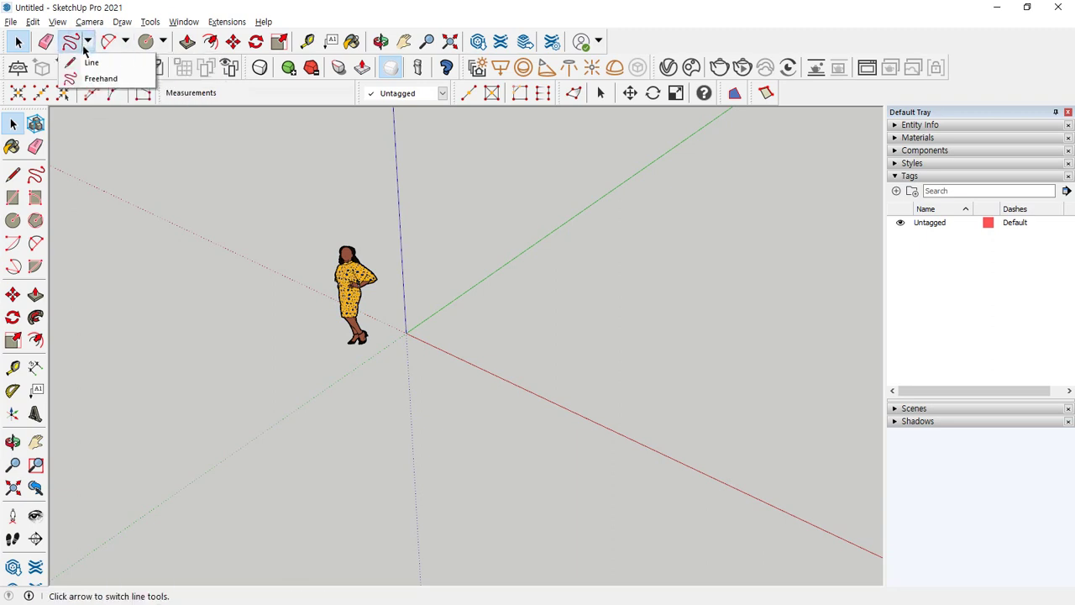
{"action": "left_click", "coordinate": [88, 64]}
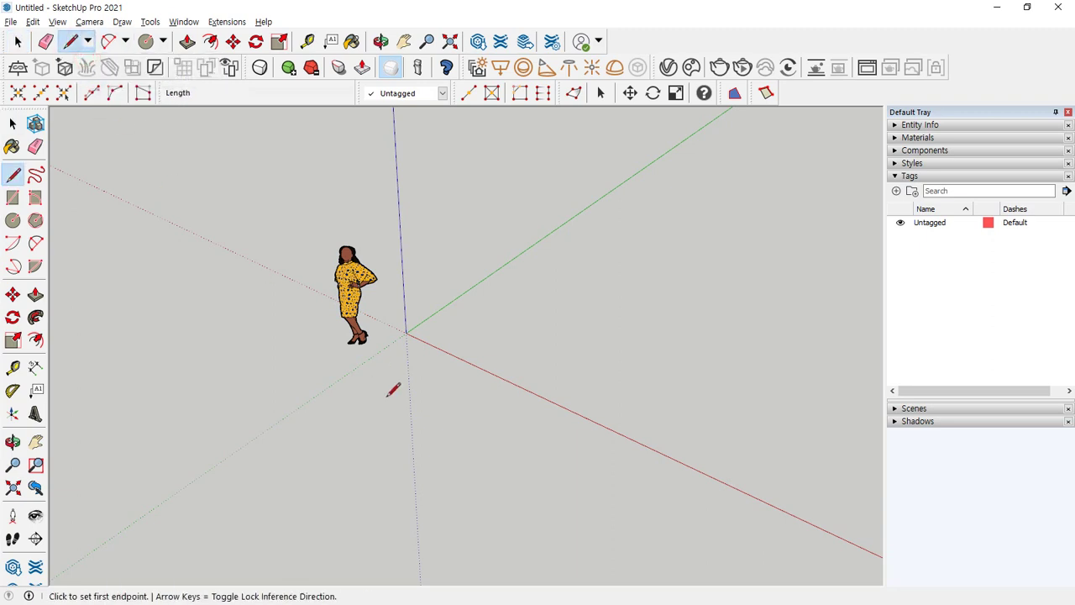
{"action": "left_click", "coordinate": [387, 398]}
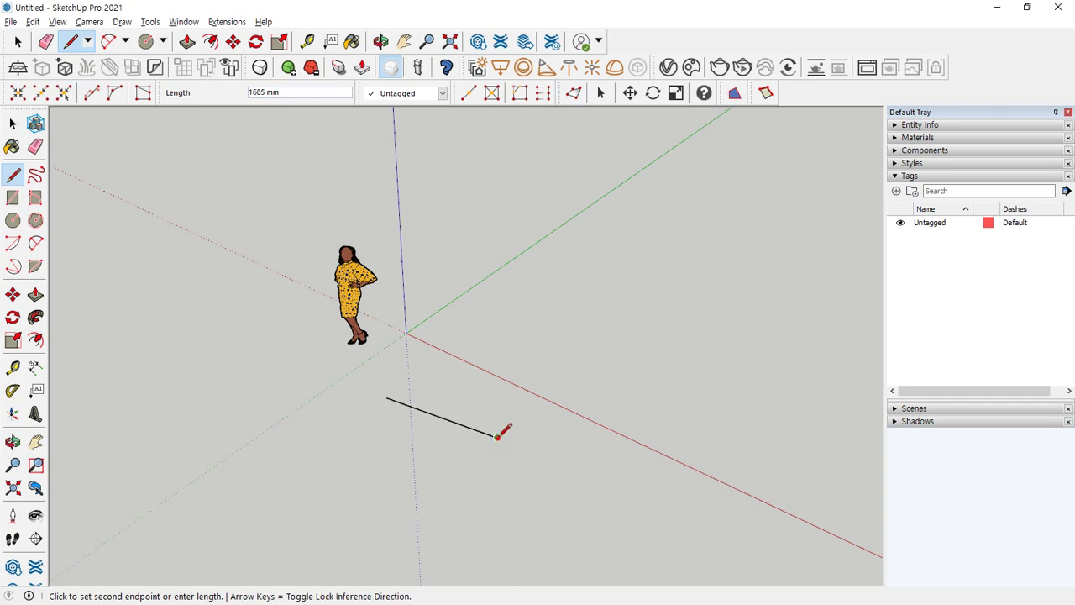
{"action": "left_click", "coordinate": [498, 437]}
{"action": "left_click", "coordinate": [548, 368]}
{"action": "left_click", "coordinate": [526, 291]}
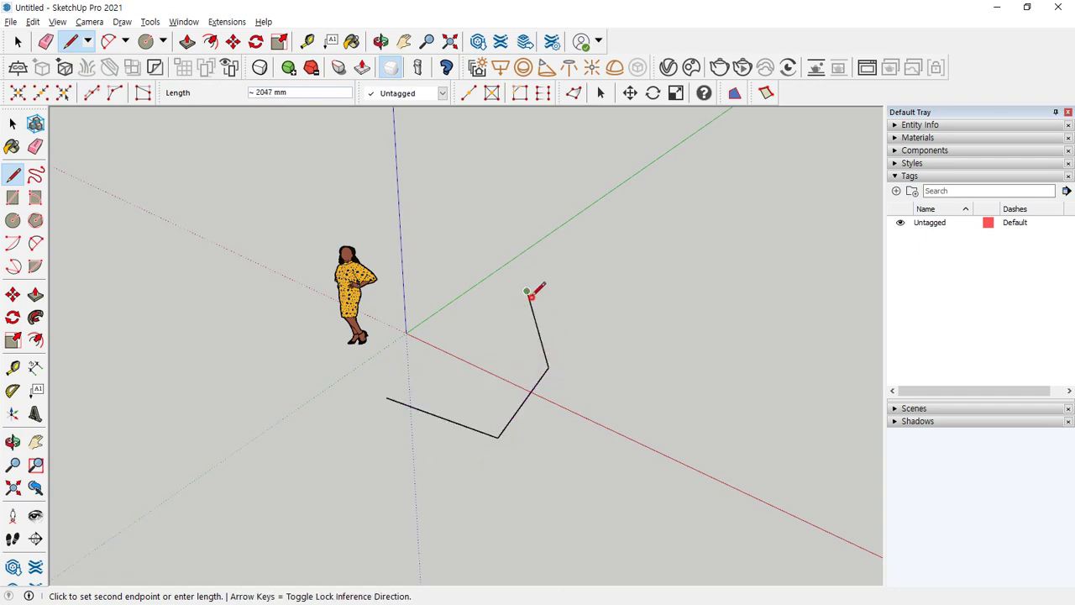
{"action": "left_click", "coordinate": [449, 294]}
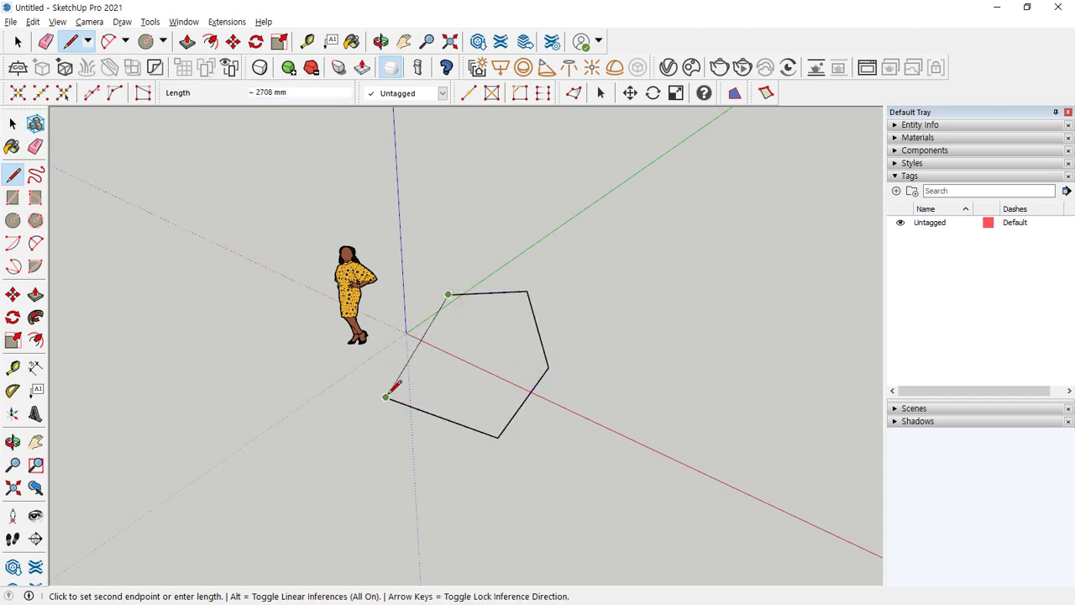
{"action": "left_click", "coordinate": [387, 398]}
Draw a second closed five-sided line outline farther along the red axis, with one corner raised off the ground plane.
{"action": "middle_click_drag", "start_coordinate": [475, 432], "coordinate": [432, 403]}
{"action": "left_click", "coordinate": [578, 467]}
{"action": "left_click", "coordinate": [708, 459]}
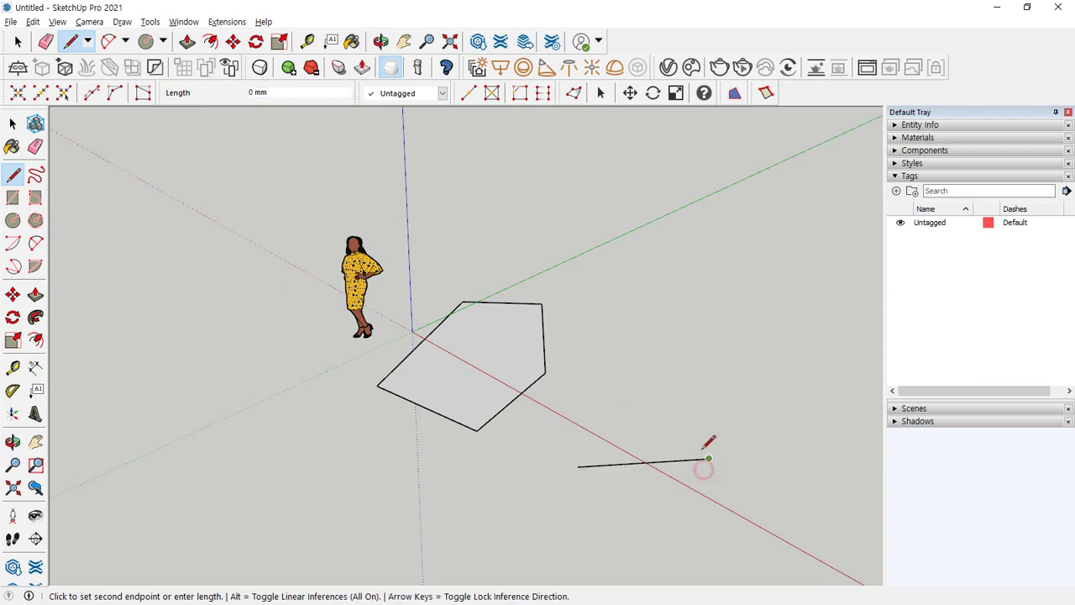
{"action": "left_click", "coordinate": [729, 365]}
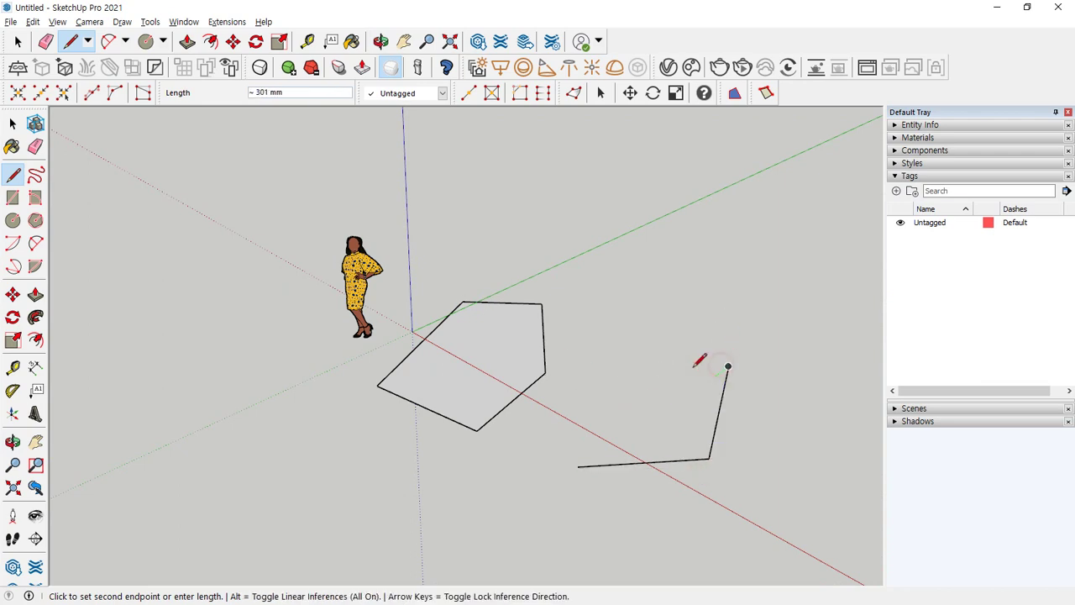
{"action": "left_click", "coordinate": [643, 350]}
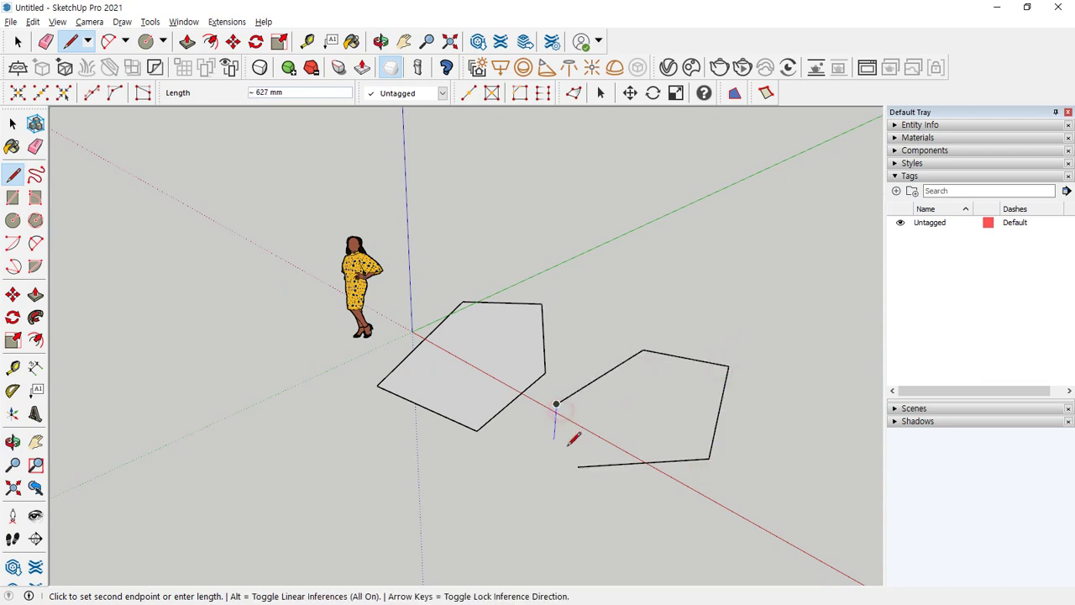
{"action": "left_click", "coordinate": [557, 405]}
{"action": "left_click", "coordinate": [578, 468]}
{"action": "key", "text": "space"}
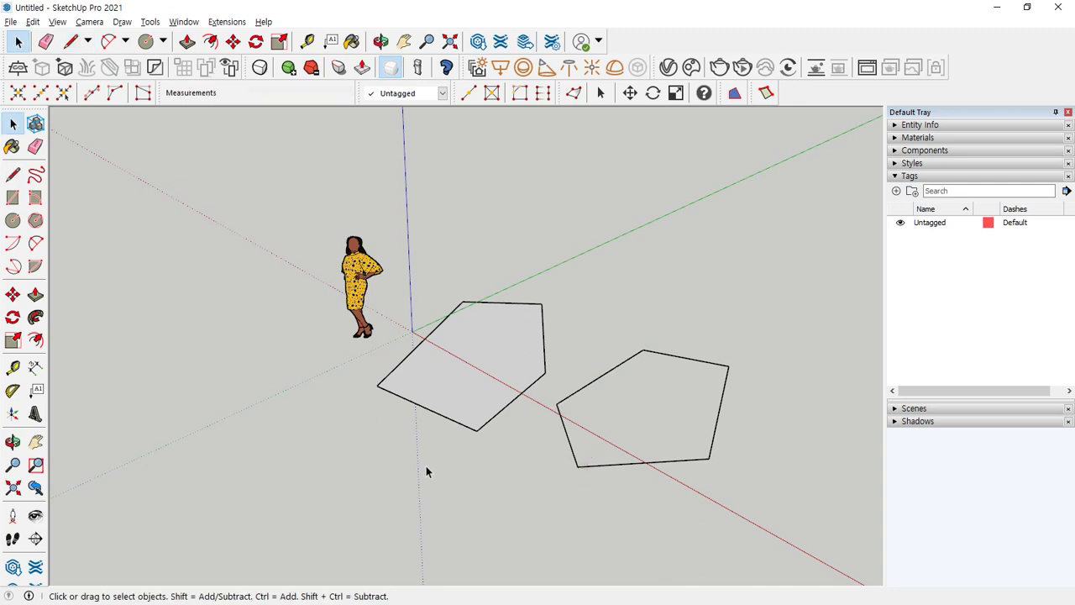
Compare the two outlines by selecting the first one's face, window-selecting the second one's edges, and testing its interior for a face.
{"action": "left_click", "coordinate": [484, 361]}
{"action": "scroll", "coordinate": [480, 343], "scroll_direction": "up", "scroll_amount": 1}
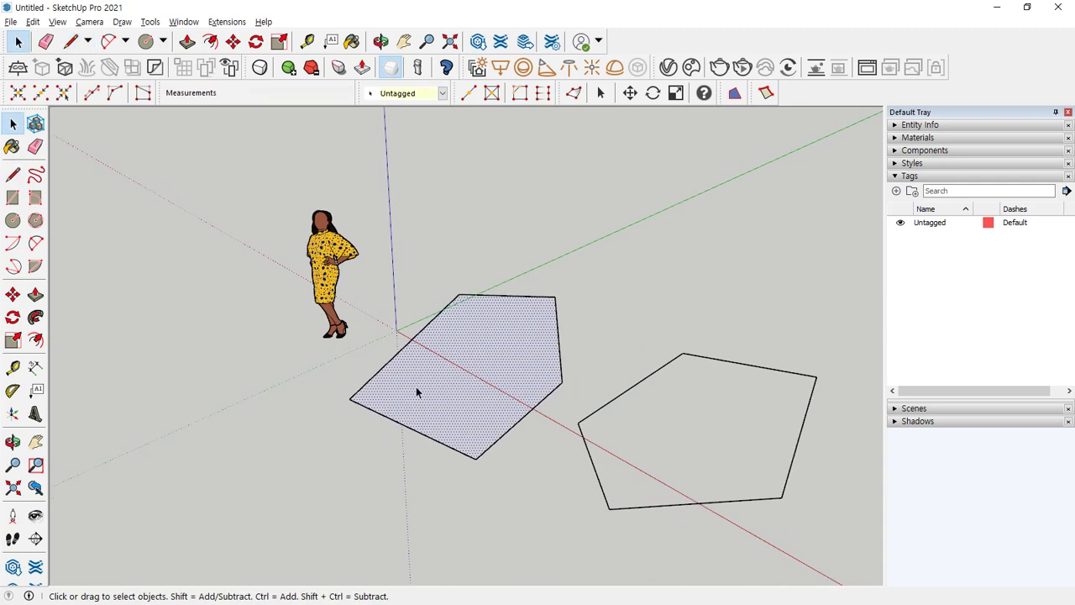
{"action": "left_click", "coordinate": [602, 326]}
{"action": "left_click_drag", "start_coordinate": [574, 267], "coordinate": [845, 568]}
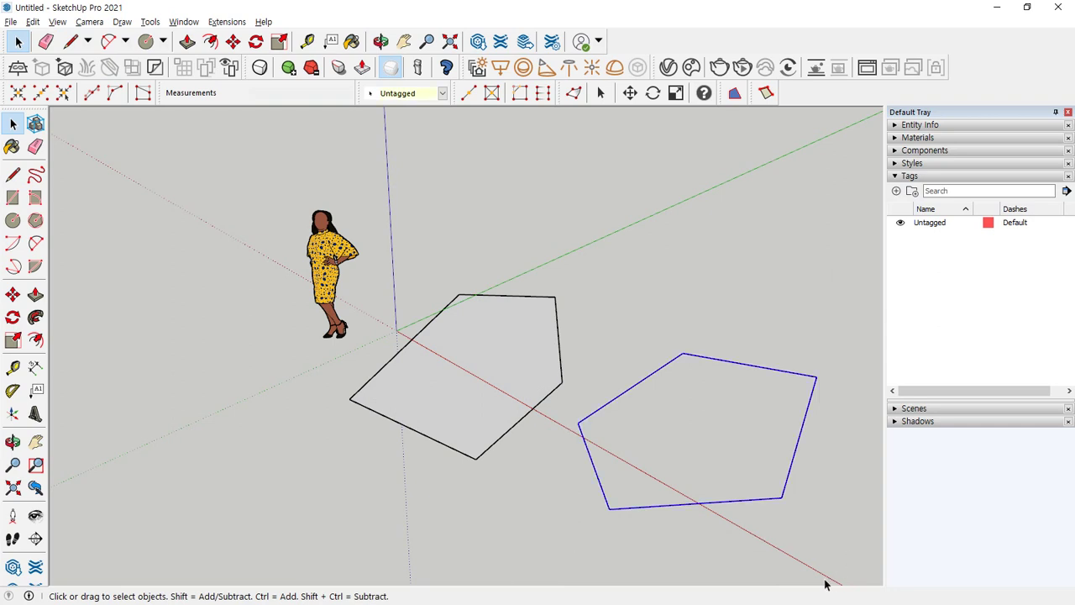
{"action": "left_click", "coordinate": [466, 353]}
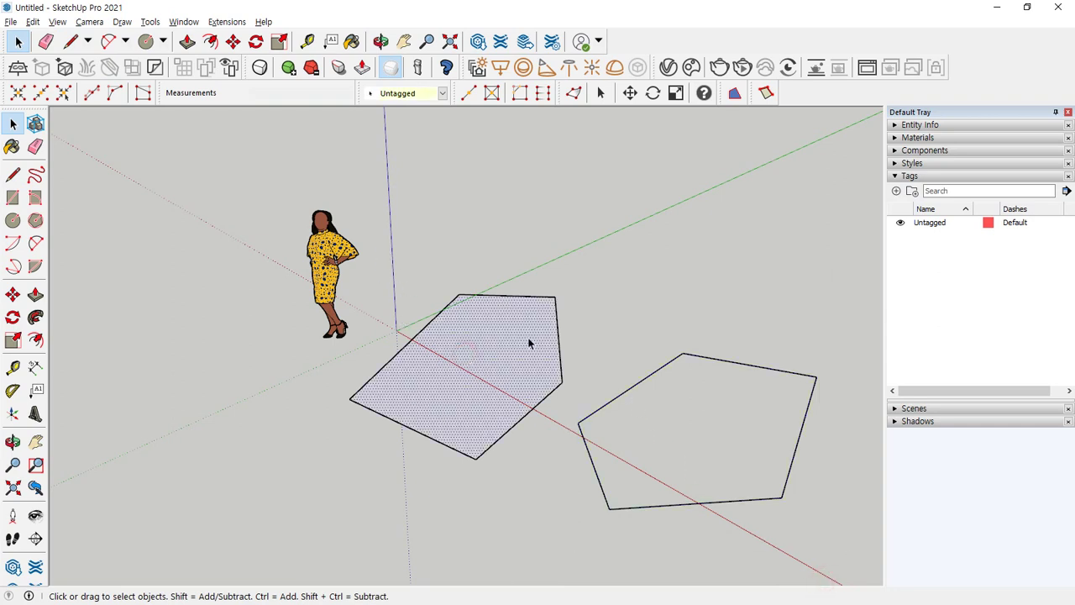
{"action": "scroll", "coordinate": [575, 393], "scroll_direction": "up", "scroll_amount": 2}
{"action": "middle_click_drag", "start_coordinate": [595, 380], "coordinate": [489, 338], "text": "shift"}
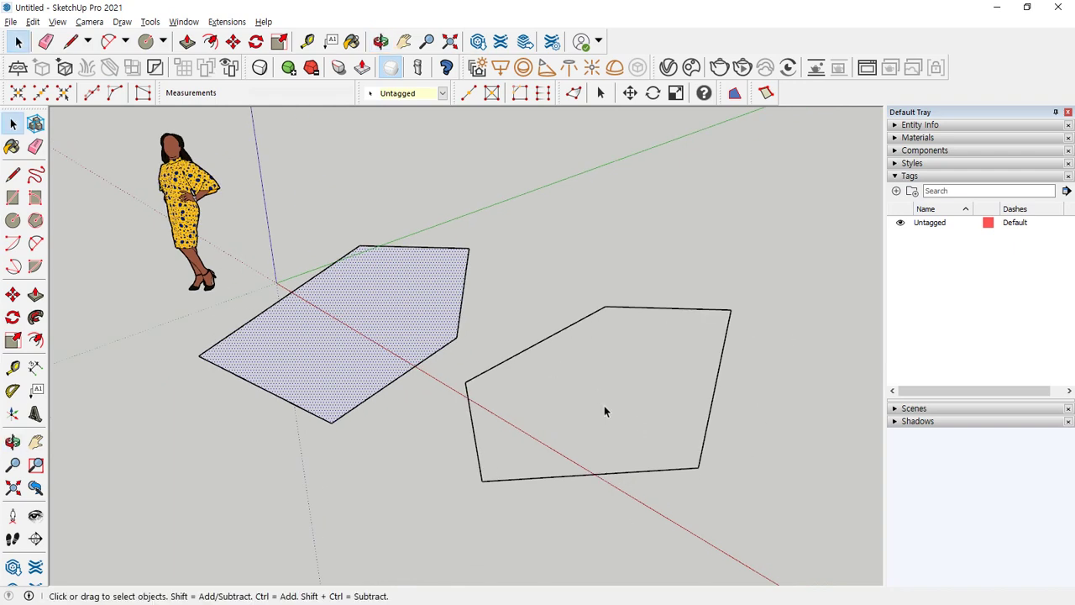
{"action": "left_click", "coordinate": [603, 406]}
Examine from a low angle whether all corners of the second outline lie on one plane, and return to a raised view.
{"action": "middle_click_drag", "start_coordinate": [563, 485], "coordinate": [497, 397]}
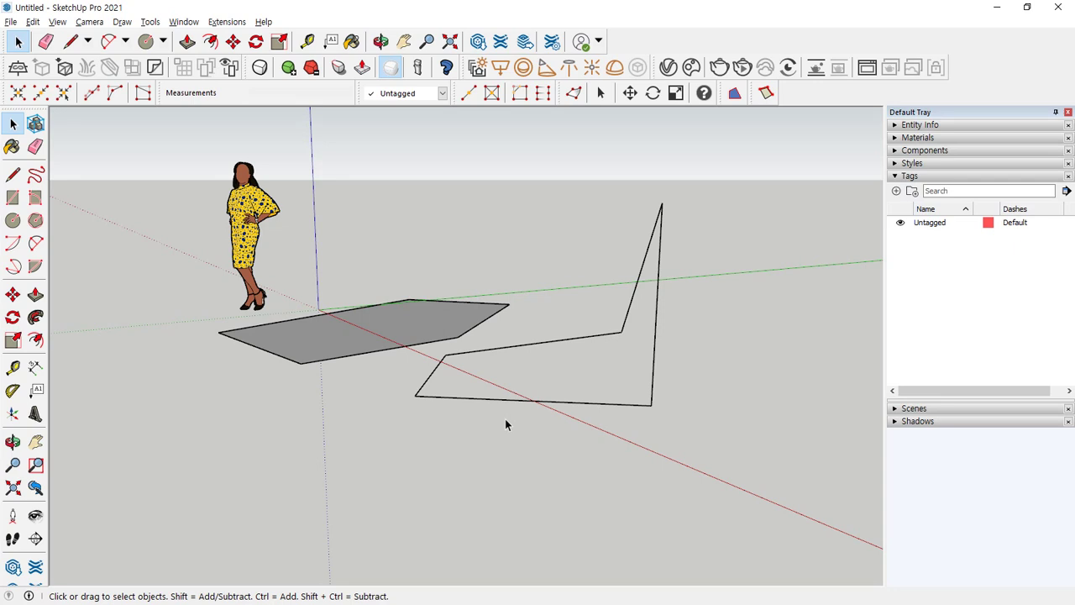
{"action": "mouse_move", "coordinate": [677, 238]}
{"action": "left_mouse_down"}
{"action": "mouse_move", "coordinate": [629, 206]}
{"action": "mouse_move", "coordinate": [706, 223]}
{"action": "mouse_move", "coordinate": [669, 239]}
{"action": "left_mouse_up"}
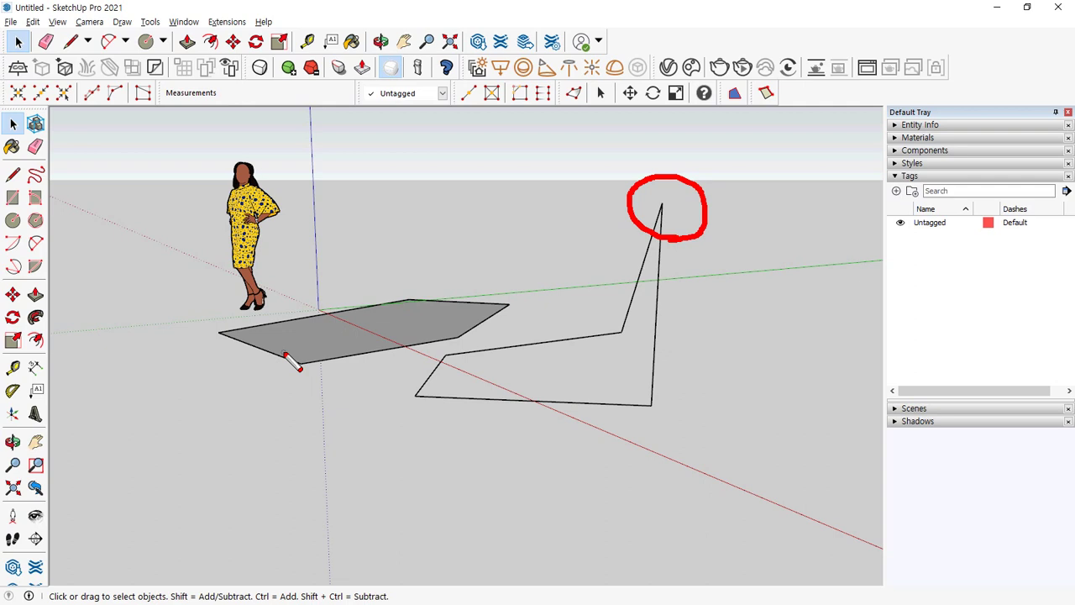
{"action": "key", "text": "Escape"}
{"action": "mouse_move", "coordinate": [418, 339]}
{"action": "middle_mouse_down"}
{"action": "mouse_move", "coordinate": [603, 471]}
{"action": "mouse_move", "coordinate": [612, 452]}
{"action": "middle_mouse_up"}
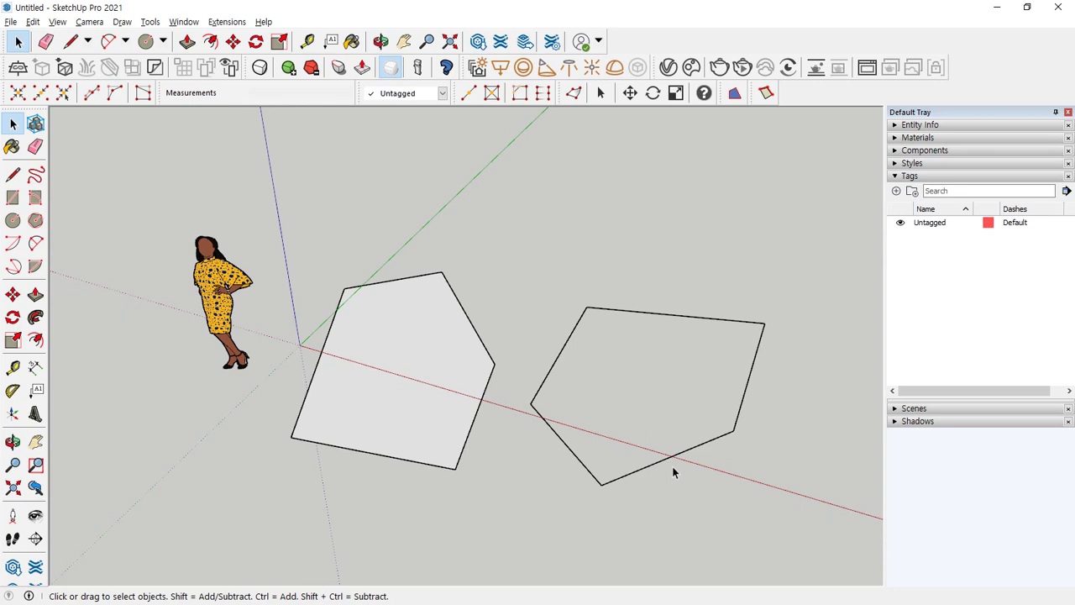
Compare the two five-sided outlines from a low angle, return to a raised view, and select the first outline's face.
{"action": "middle_click_drag", "start_coordinate": [487, 521], "coordinate": [303, 351]}
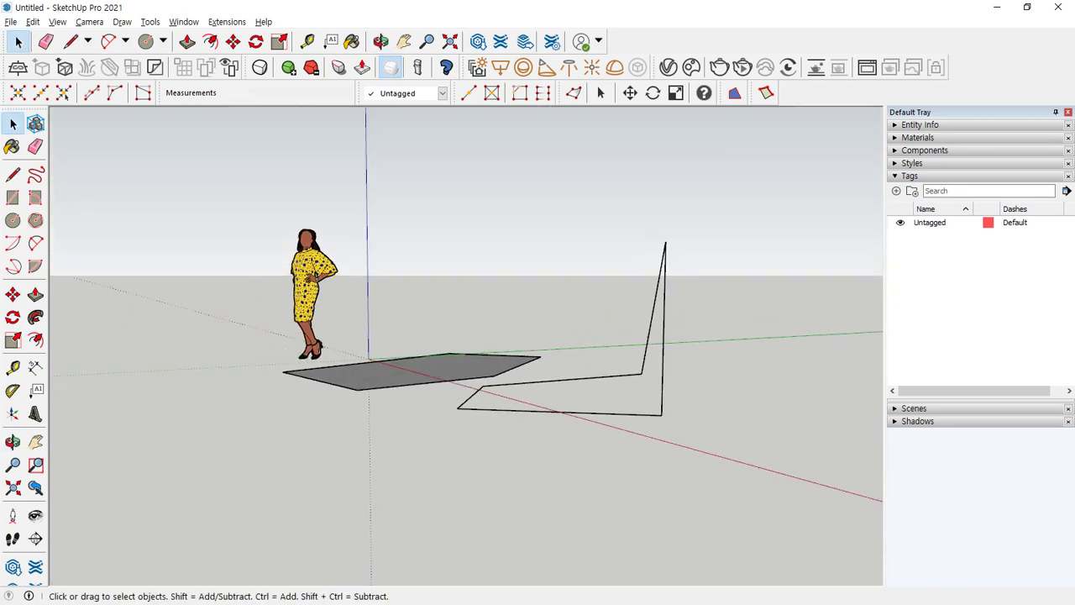
{"action": "mouse_move", "coordinate": [258, 547]}
{"action": "middle_mouse_down"}
{"action": "mouse_move", "coordinate": [511, 427]}
{"action": "mouse_move", "coordinate": [641, 439]}
{"action": "mouse_move", "coordinate": [824, 402]}
{"action": "mouse_move", "coordinate": [569, 408]}
{"action": "mouse_move", "coordinate": [89, 473]}
{"action": "mouse_move", "coordinate": [100, 470]}
{"action": "middle_mouse_up"}
{"action": "left_click", "coordinate": [411, 456]}
{"action": "scroll", "coordinate": [433, 358], "scroll_direction": "up", "scroll_amount": 1}
{"action": "scroll", "coordinate": [440, 344], "scroll_direction": "down", "scroll_amount": 2}
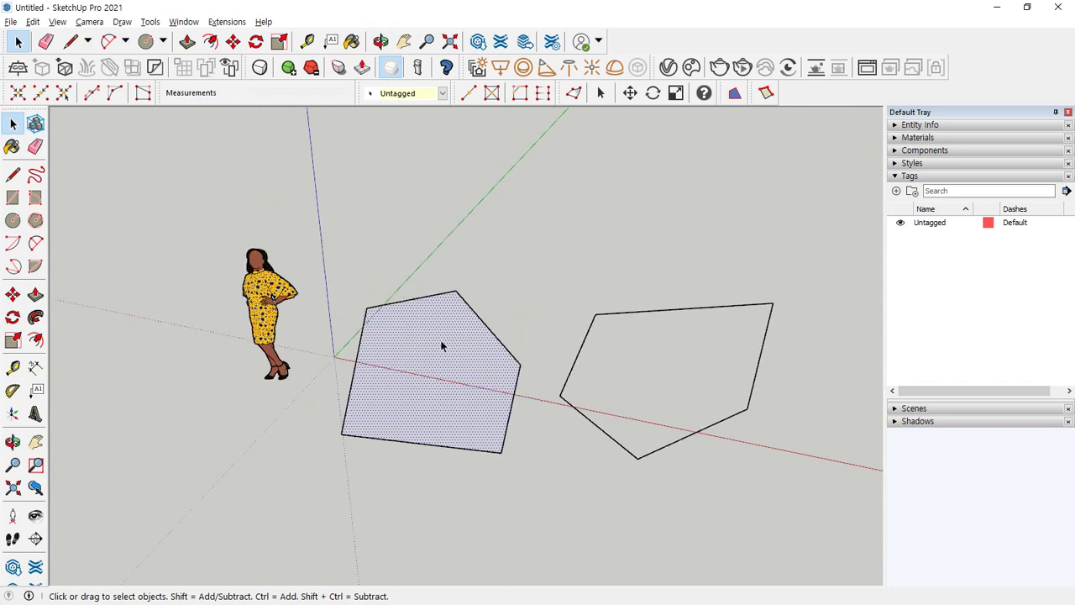
Draw a closed four-sided face with the Line tool behind the five-sided face, test-select it with its edges, and clear the selection.
{"action": "key", "text": "l"}
{"action": "left_click", "coordinate": [527, 199]}
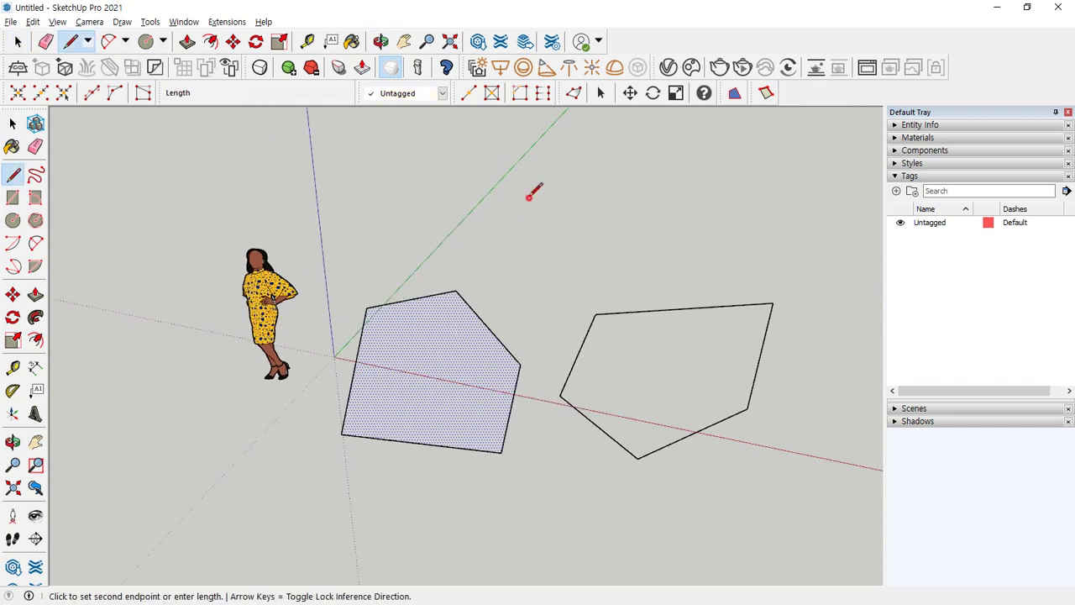
{"action": "left_click", "coordinate": [475, 266]}
{"action": "left_click", "coordinate": [565, 279]}
{"action": "left_click", "coordinate": [605, 205]}
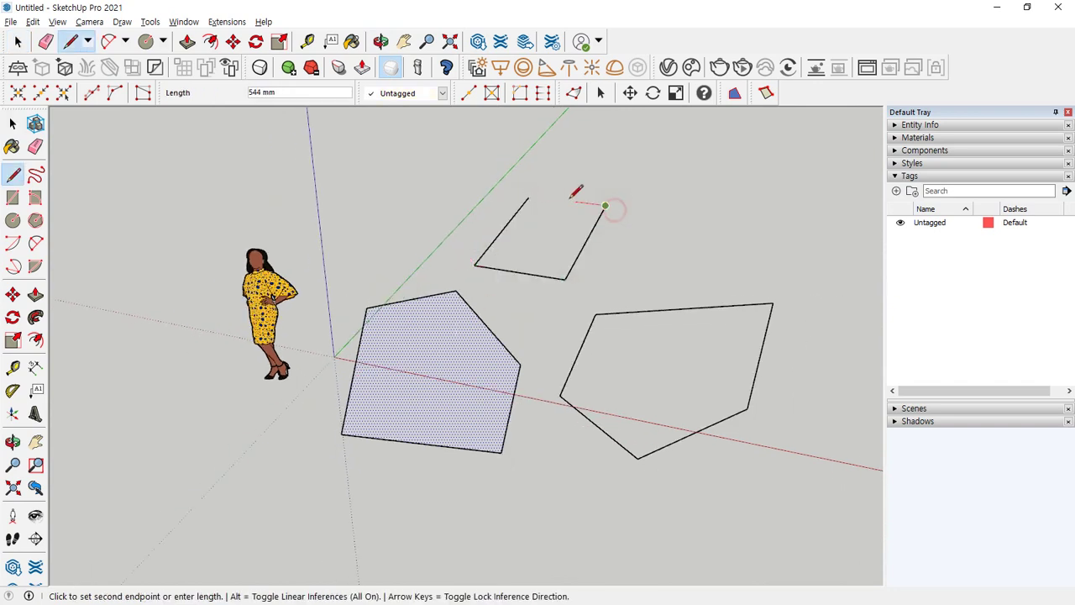
{"action": "left_click", "coordinate": [528, 198]}
{"action": "key", "text": "space"}
{"action": "left_click", "coordinate": [535, 232]}
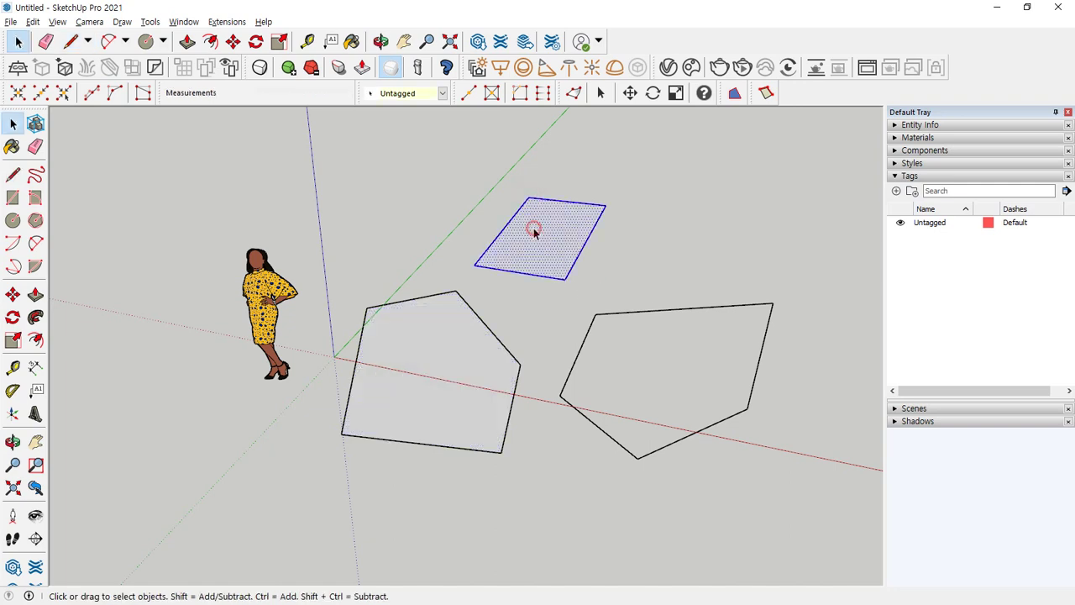
{"action": "left_click", "coordinate": [711, 242]}
Draw a closed four-sided line outline beside the small face with corners off one plane, its first edge about 3065 mm long.
{"action": "key", "text": "l"}
{"action": "left_click", "coordinate": [699, 220]}
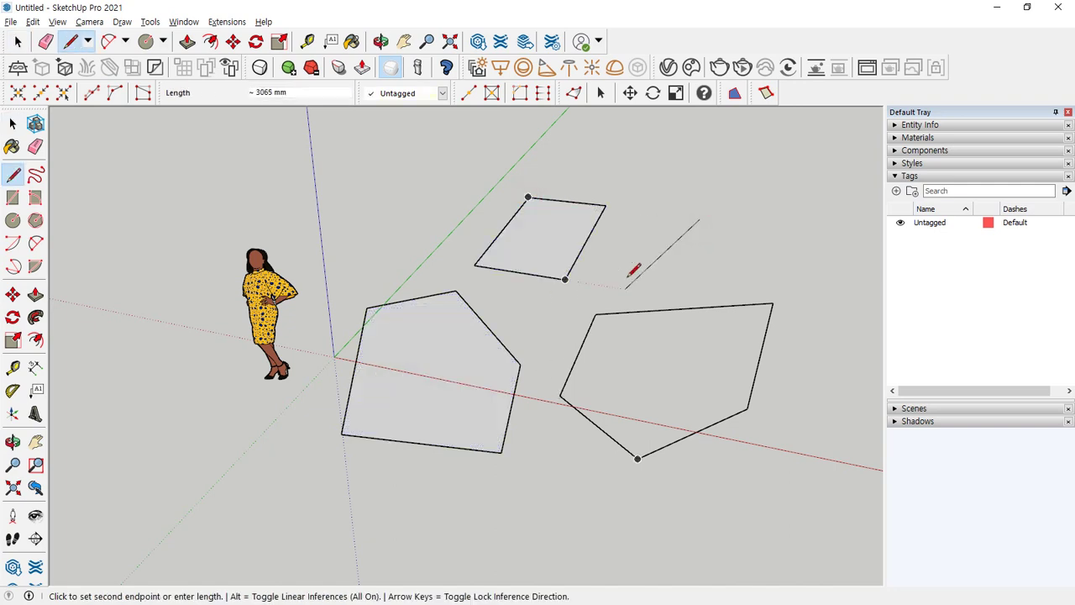
{"action": "left_click", "coordinate": [626, 289]}
{"action": "left_click", "coordinate": [636, 195]}
{"action": "left_click", "coordinate": [672, 199]}
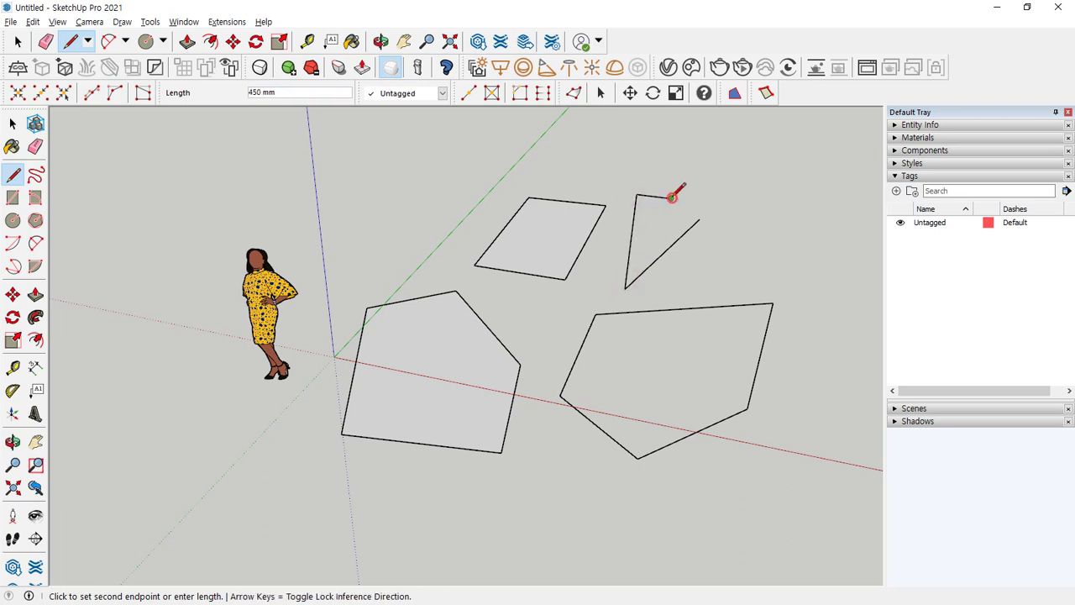
{"action": "left_click", "coordinate": [699, 220]}
{"action": "key", "text": "space"}
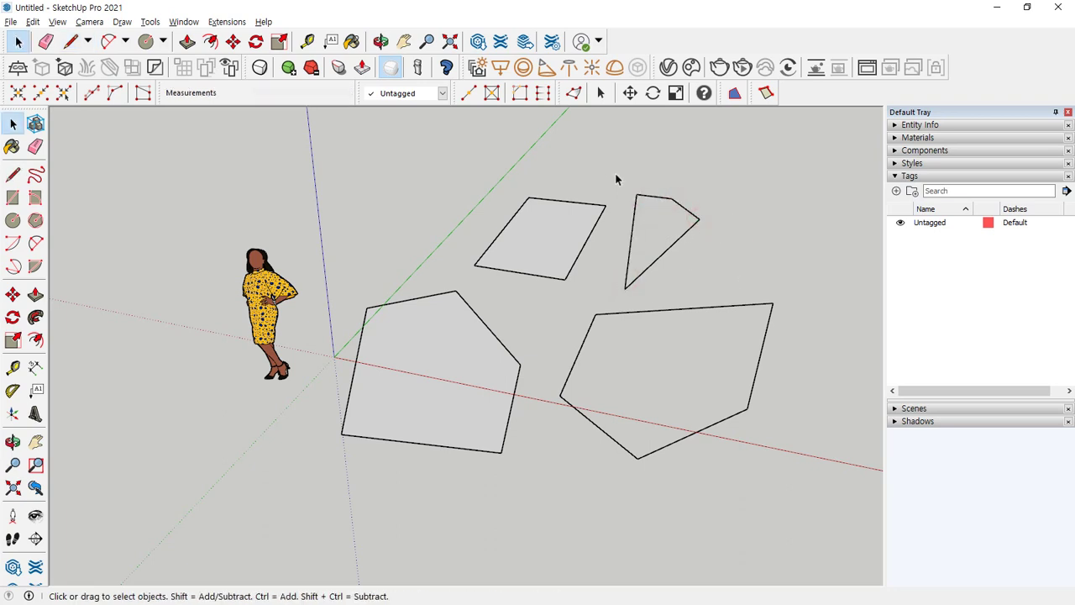
Window-select the new four-sided outline and examine from several angles whether its corners share one plane.
{"action": "left_click_drag", "start_coordinate": [616, 176], "coordinate": [724, 305]}
{"action": "scroll", "coordinate": [660, 236], "scroll_direction": "up", "scroll_amount": 5}
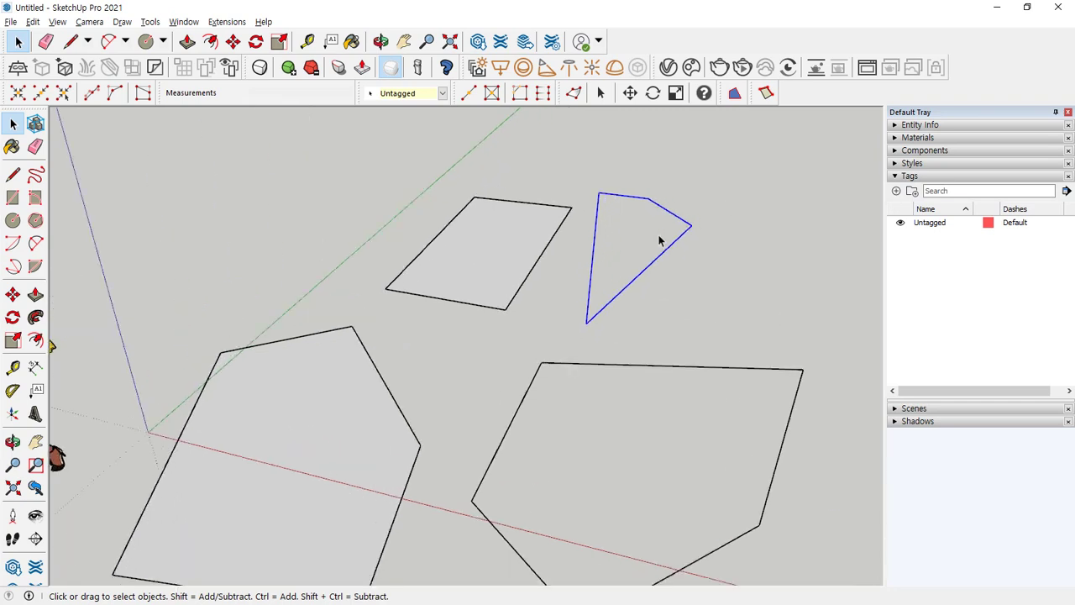
{"action": "middle_click_drag", "start_coordinate": [648, 270], "coordinate": [722, 354]}
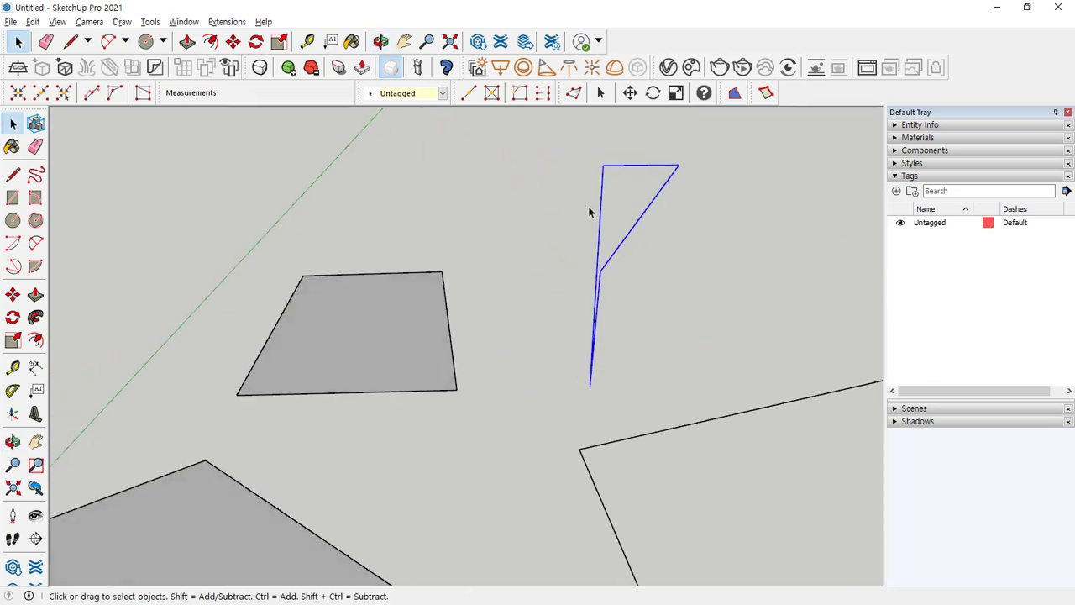
{"action": "middle_click_drag", "start_coordinate": [779, 261], "coordinate": [673, 304]}
{"action": "middle_click_drag", "start_coordinate": [670, 307], "coordinate": [698, 310]}
{"action": "scroll", "coordinate": [684, 329], "scroll_direction": "down", "scroll_amount": 5}
{"action": "scroll", "coordinate": [546, 355], "scroll_direction": "down", "scroll_amount": 2}
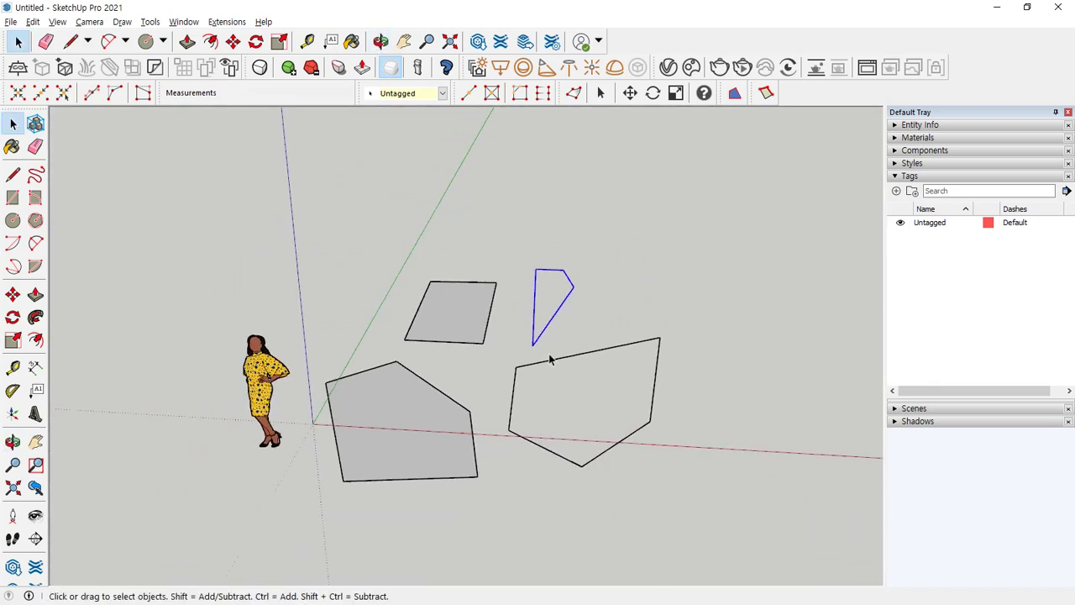
Delete both faces with their edges and the two open-faced outlines, leaving only the scale figure.
{"action": "left_click", "coordinate": [374, 403]}
{"action": "key", "text": "Delete"}
{"action": "left_click", "coordinate": [463, 300]}
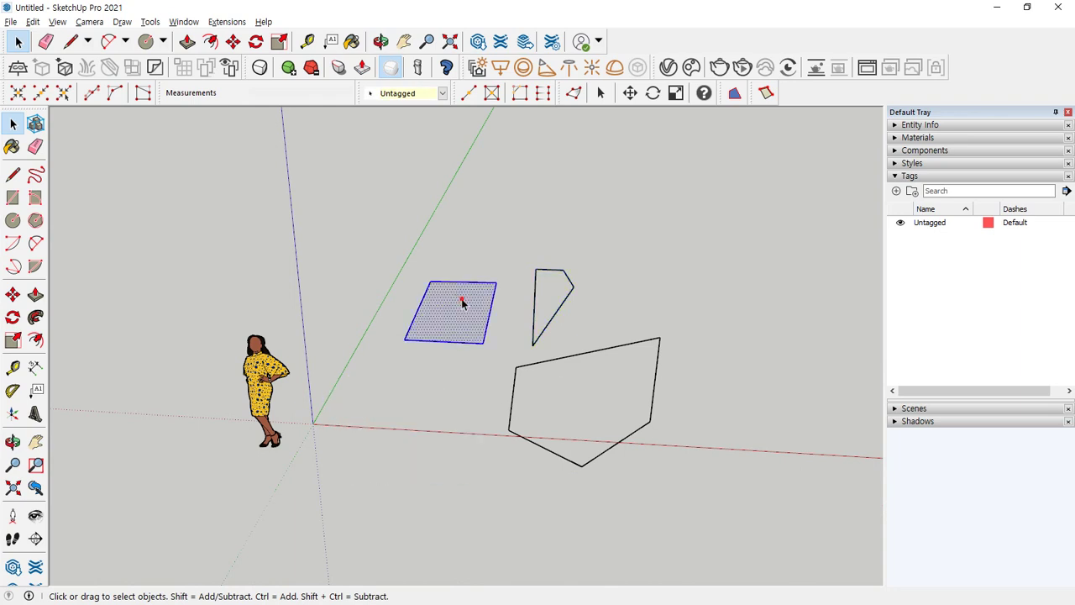
{"action": "key", "text": "Delete"}
{"action": "left_click_drag", "start_coordinate": [485, 198], "coordinate": [672, 535]}
{"action": "key", "text": "Delete"}
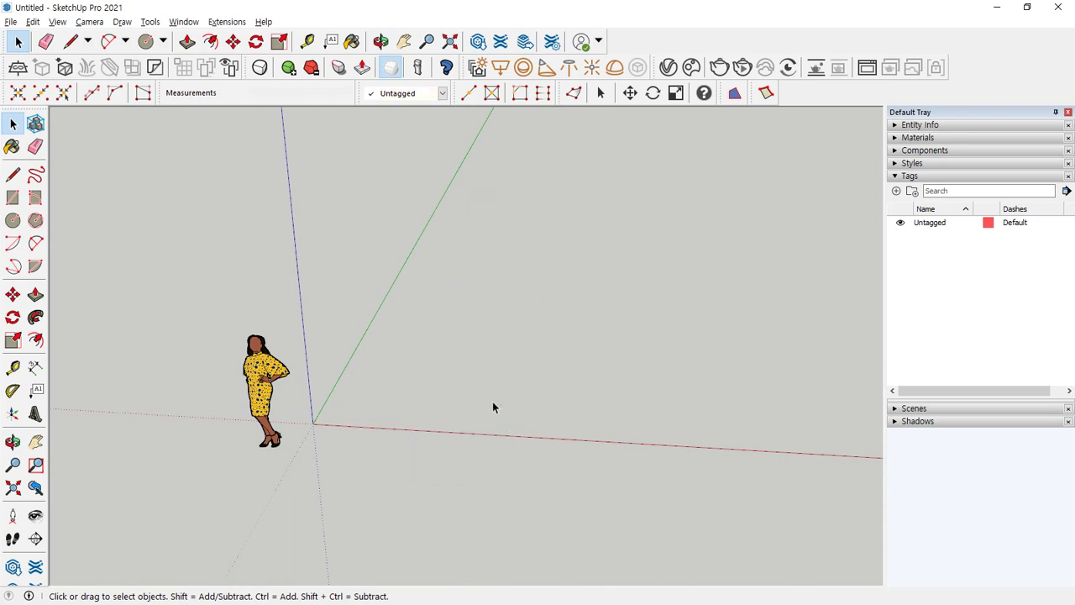
Draw a line parallel to the red axis on the ground near the origin, using the On Red Axis inference.
{"action": "key", "text": "l"}
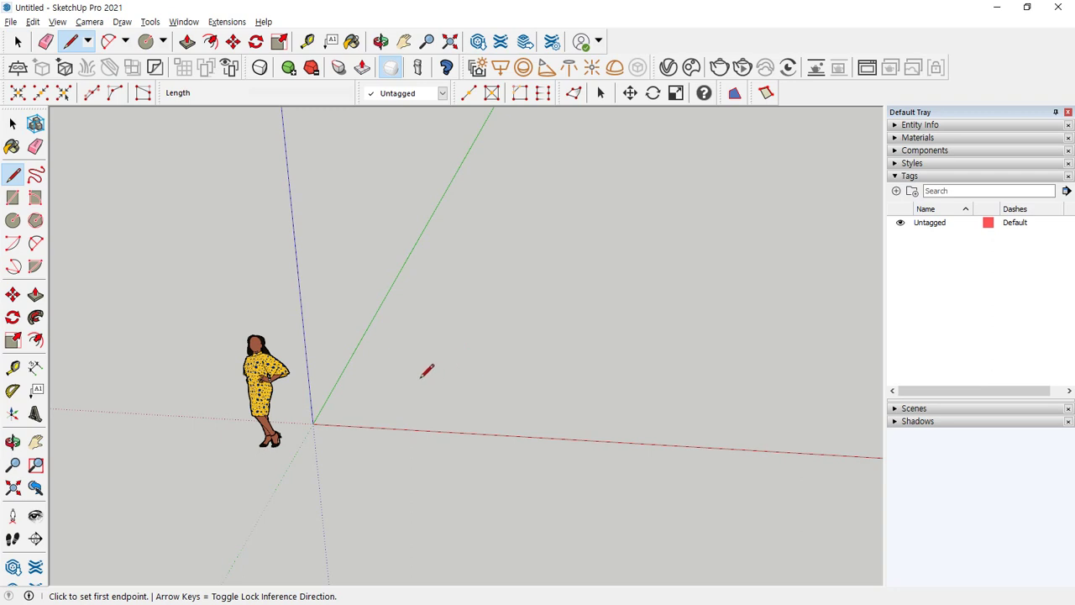
{"action": "left_click", "coordinate": [420, 371]}
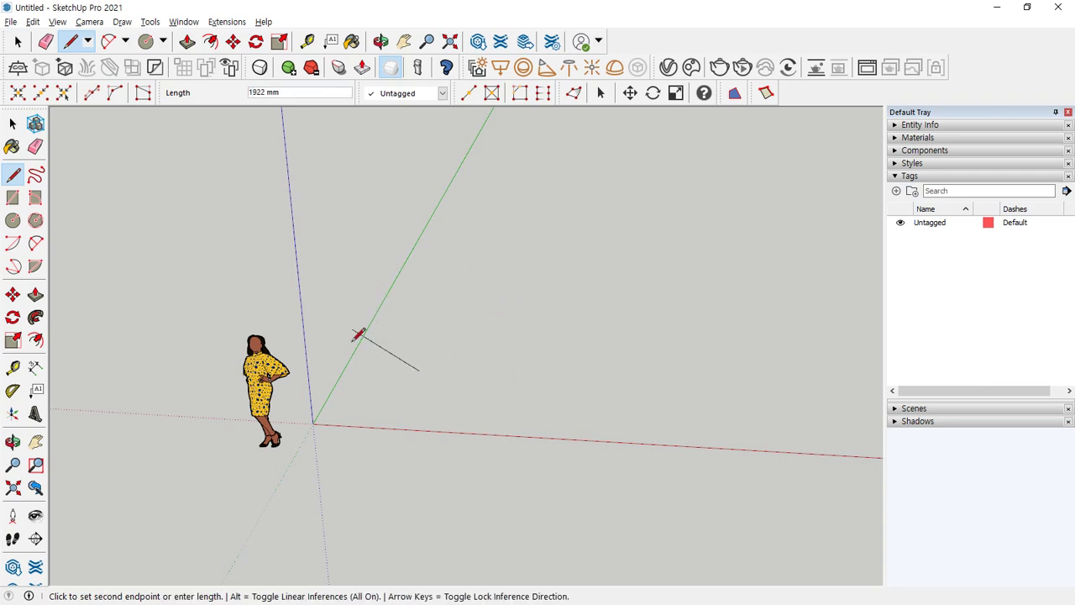
{"action": "scroll", "coordinate": [538, 375], "scroll_direction": "up", "scroll_amount": 4}
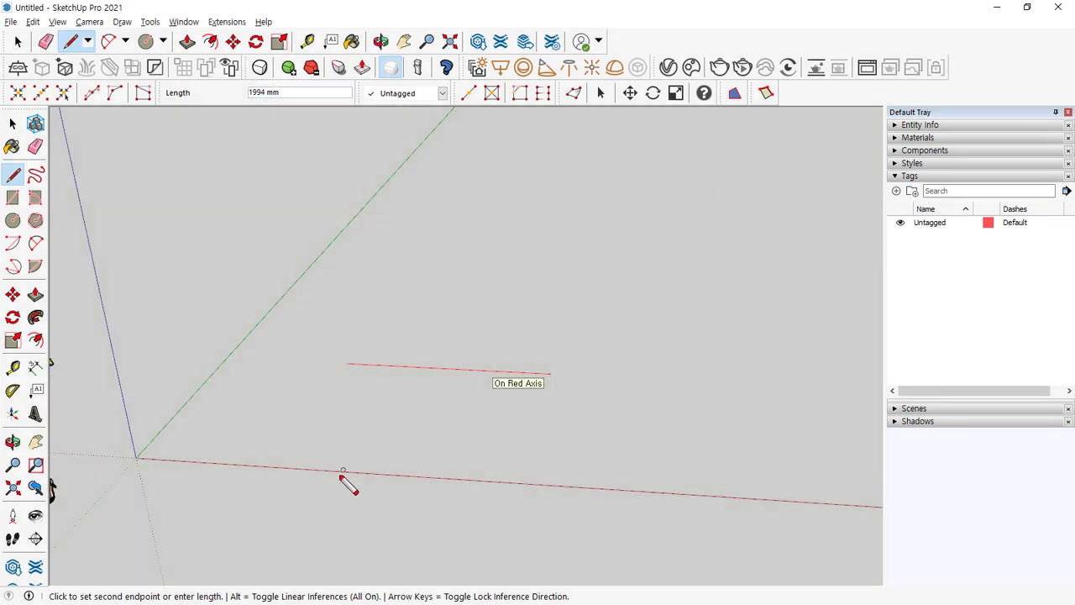
{"action": "mouse_move", "coordinate": [298, 475]}
{"action": "left_mouse_down"}
{"action": "mouse_move", "coordinate": [645, 494]}
{"action": "mouse_move", "coordinate": [653, 485]}
{"action": "mouse_move", "coordinate": [644, 498]}
{"action": "left_mouse_up"}
{"action": "mouse_move", "coordinate": [326, 363]}
{"action": "left_mouse_down"}
{"action": "mouse_move", "coordinate": [576, 366]}
{"action": "mouse_move", "coordinate": [548, 385]}
{"action": "left_mouse_up"}
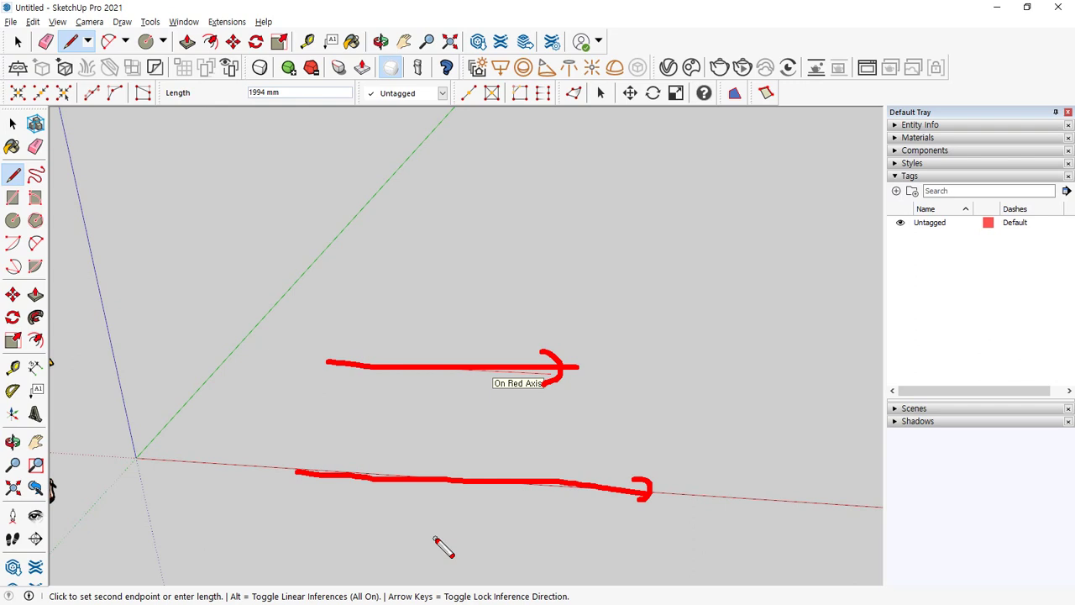
{"action": "left_click", "coordinate": [579, 374]}
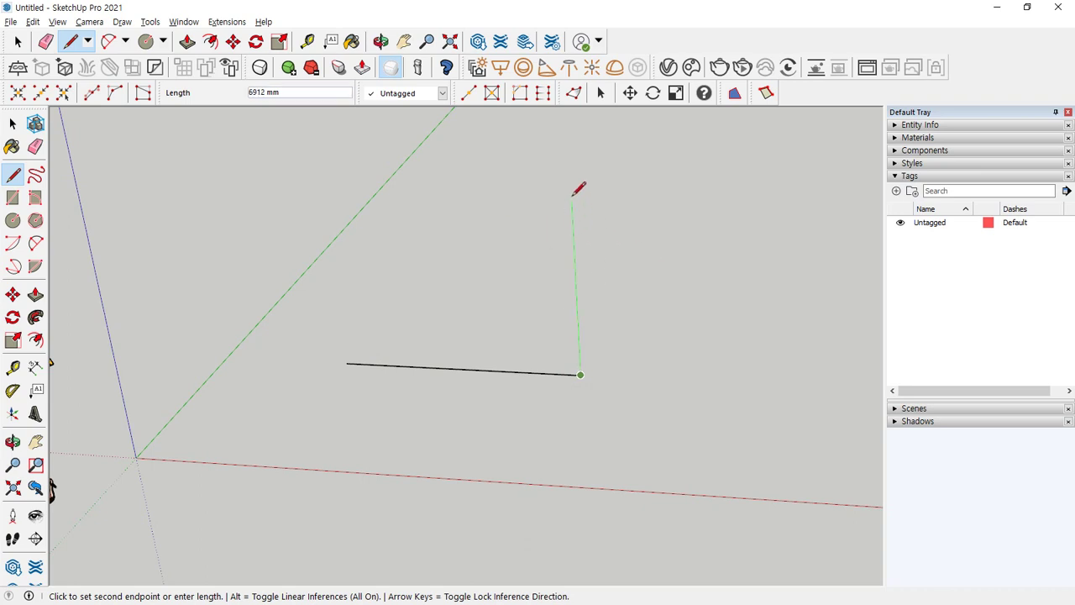
Continue from the line's far end with a second edge about 10406 mm long parallel to the green axis.
{"action": "mouse_move", "coordinate": [589, 309]}
{"action": "left_mouse_down"}
{"action": "mouse_move", "coordinate": [575, 320]}
{"action": "mouse_move", "coordinate": [596, 309]}
{"action": "left_mouse_up"}
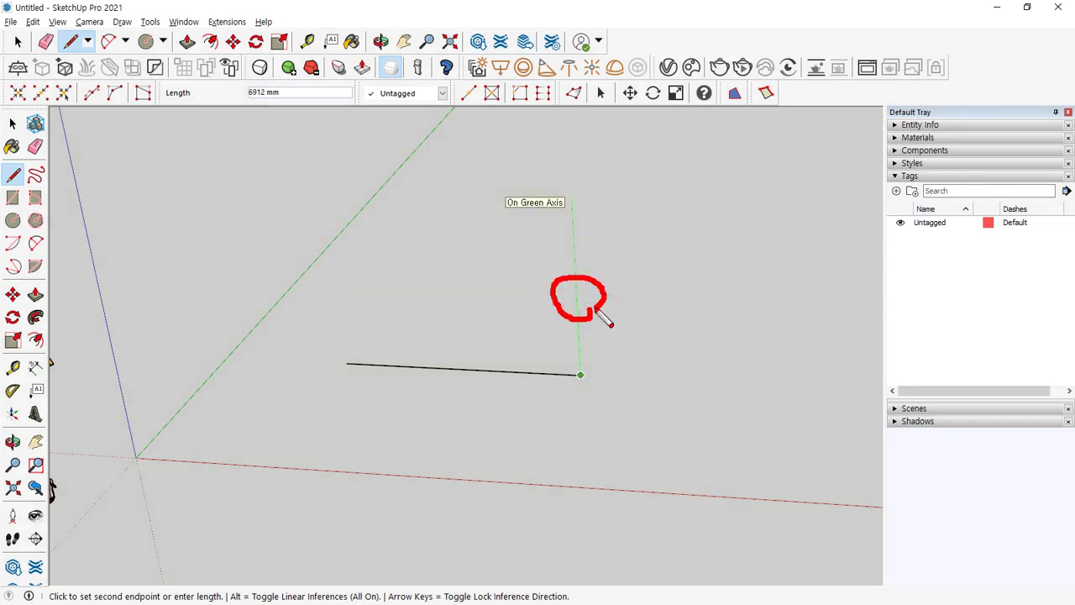
{"action": "mouse_move", "coordinate": [356, 245]}
{"action": "left_mouse_down"}
{"action": "mouse_move", "coordinate": [339, 221]}
{"action": "mouse_move", "coordinate": [370, 252]}
{"action": "left_mouse_up"}
{"action": "left_click_drag", "start_coordinate": [424, 130], "coordinate": [291, 300]}
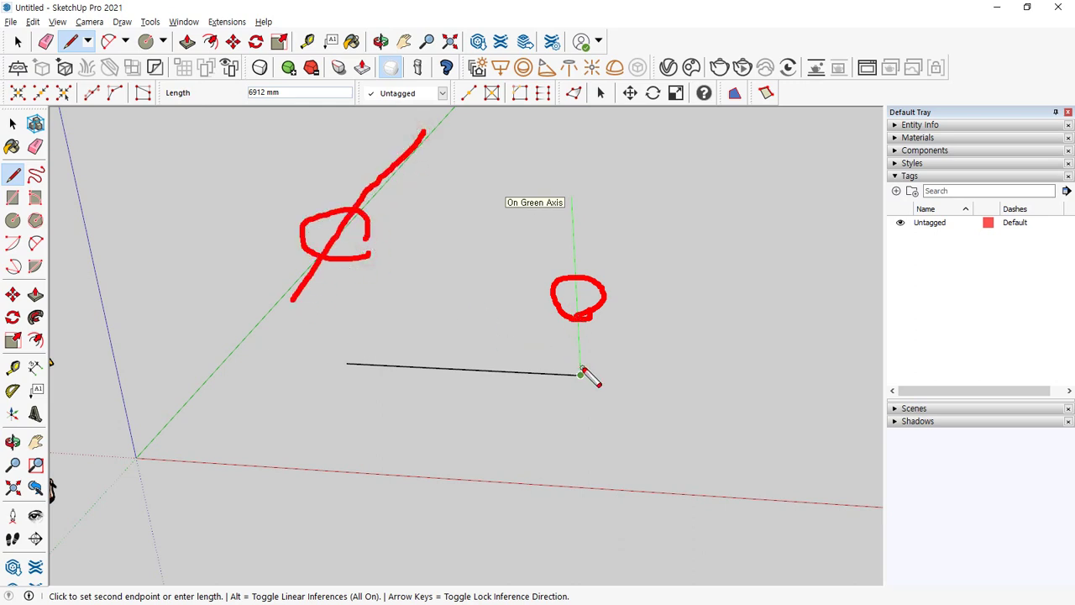
{"action": "left_click_drag", "start_coordinate": [586, 373], "coordinate": [587, 210]}
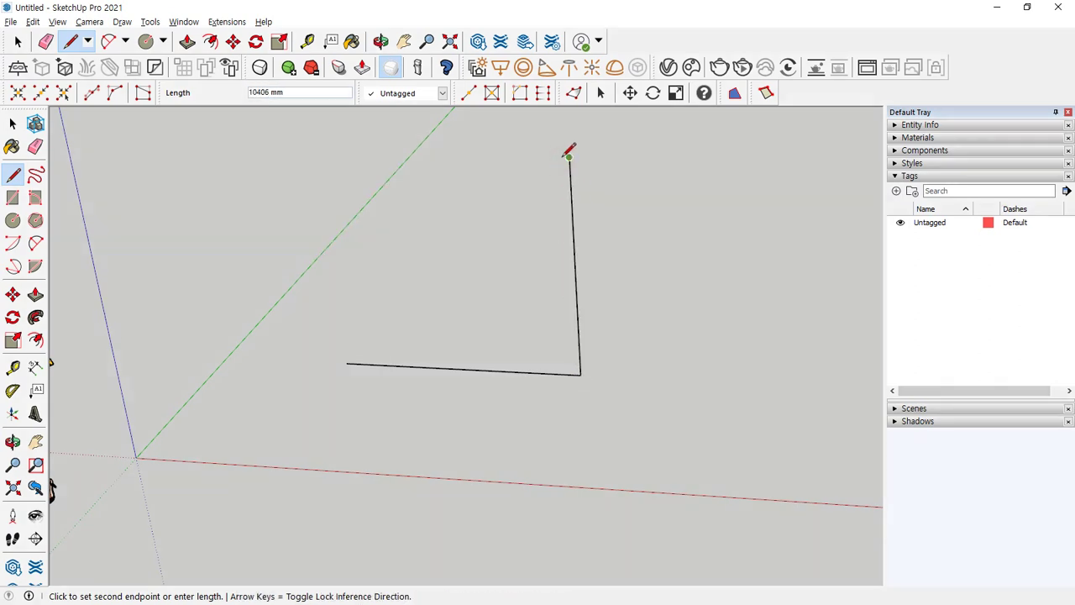
{"action": "left_click", "coordinate": [569, 156]}
{"action": "mouse_move", "coordinate": [425, 137]}
{"action": "left_mouse_down"}
{"action": "mouse_move", "coordinate": [409, 175]}
{"action": "mouse_move", "coordinate": [329, 230]}
{"action": "left_mouse_up"}
{"action": "left_click_drag", "start_coordinate": [561, 162], "coordinate": [571, 335]}
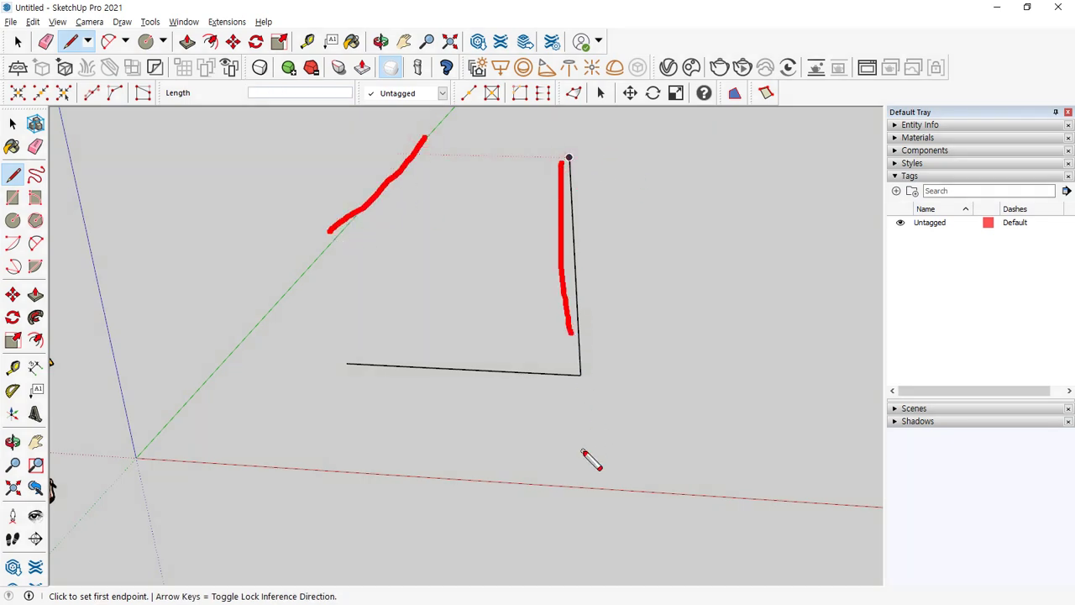
Compare the second edge's direction with the green axis in perspective, and again with the camera set to Parallel Projection.
{"action": "middle_click_drag", "start_coordinate": [486, 427], "coordinate": [466, 362]}
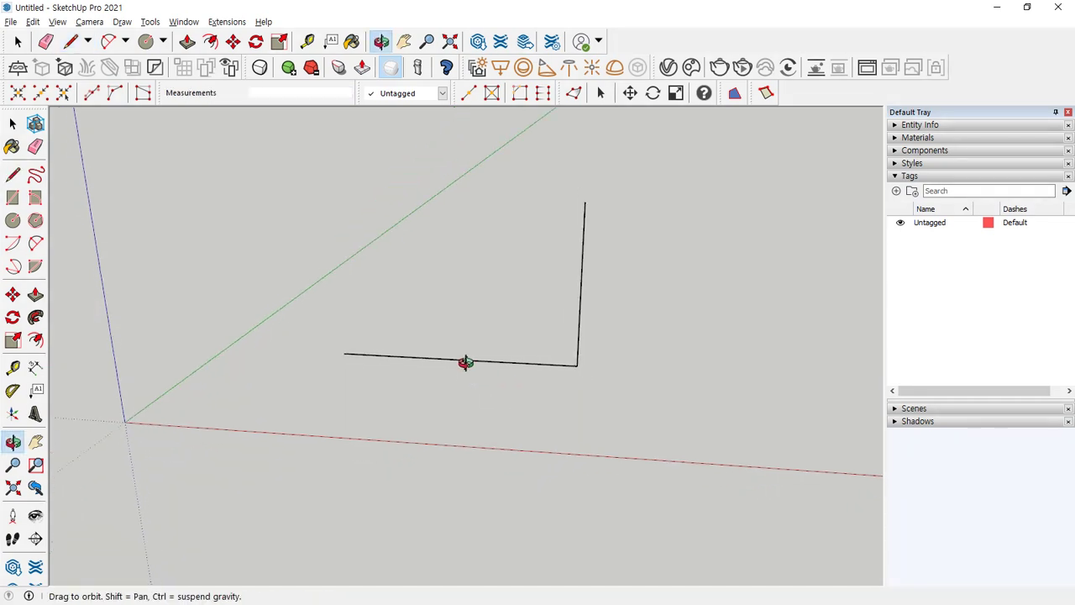
{"action": "mouse_move", "coordinate": [572, 353]}
{"action": "left_mouse_down"}
{"action": "mouse_move", "coordinate": [584, 174]}
{"action": "mouse_move", "coordinate": [611, 177]}
{"action": "left_mouse_up"}
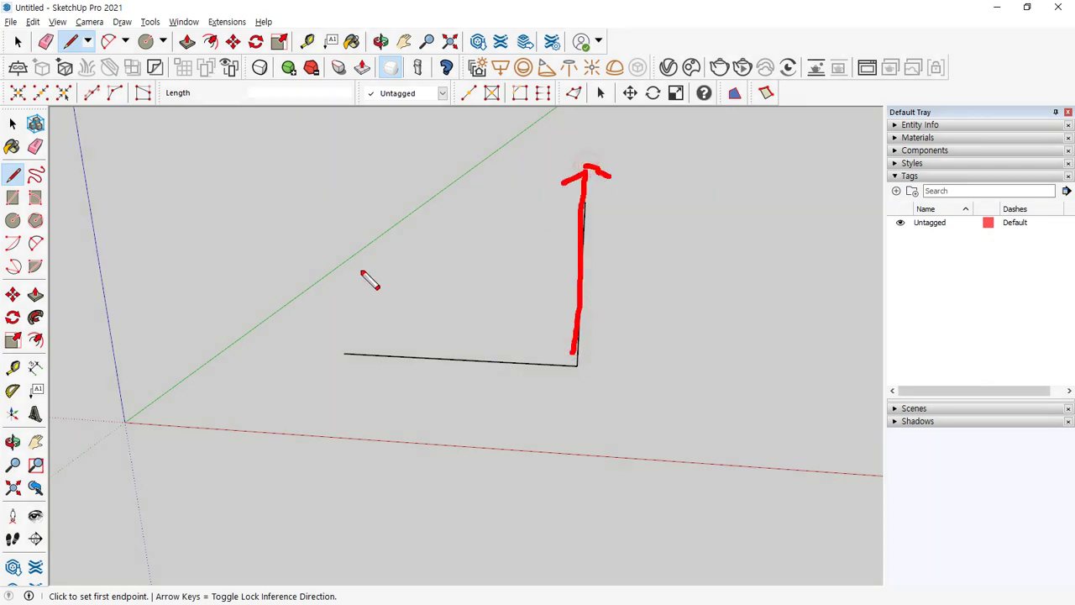
{"action": "mouse_move", "coordinate": [361, 271]}
{"action": "left_mouse_down"}
{"action": "mouse_move", "coordinate": [446, 187]}
{"action": "mouse_move", "coordinate": [458, 214]}
{"action": "left_mouse_up"}
{"action": "left_click", "coordinate": [89, 22]}
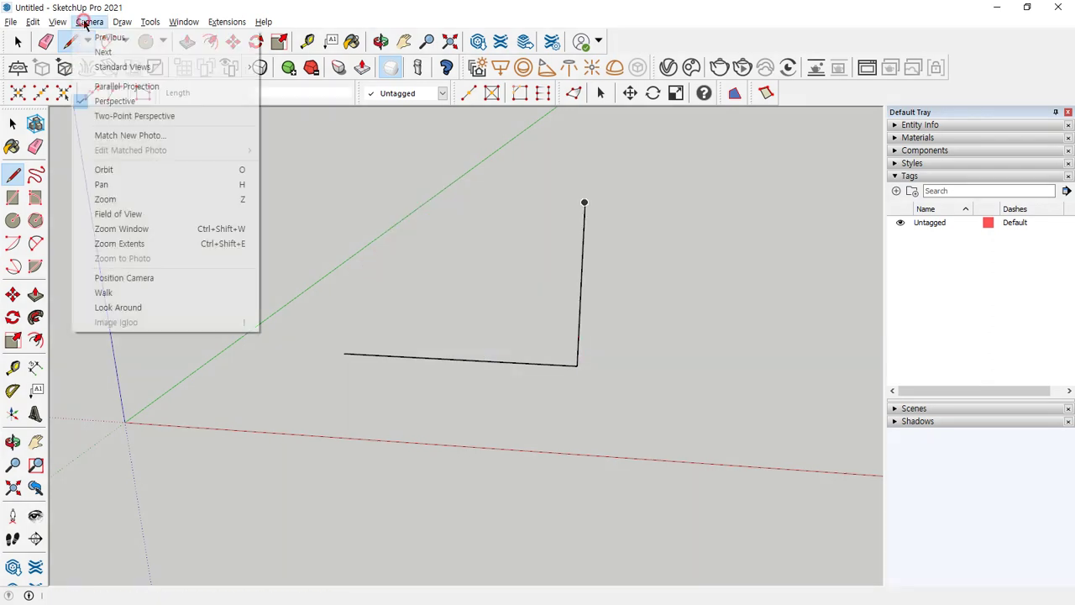
{"action": "left_click", "coordinate": [92, 86]}
{"action": "mouse_move", "coordinate": [89, 113]}
{"action": "middle_mouse_down"}
{"action": "mouse_move", "coordinate": [395, 207]}
{"action": "mouse_move", "coordinate": [446, 314]}
{"action": "mouse_move", "coordinate": [367, 351]}
{"action": "mouse_move", "coordinate": [333, 341]}
{"action": "mouse_move", "coordinate": [389, 439]}
{"action": "middle_mouse_up"}
{"action": "mouse_move", "coordinate": [508, 237]}
{"action": "left_mouse_down"}
{"action": "mouse_move", "coordinate": [432, 353]}
{"action": "mouse_move", "coordinate": [420, 349]}
{"action": "left_mouse_up"}
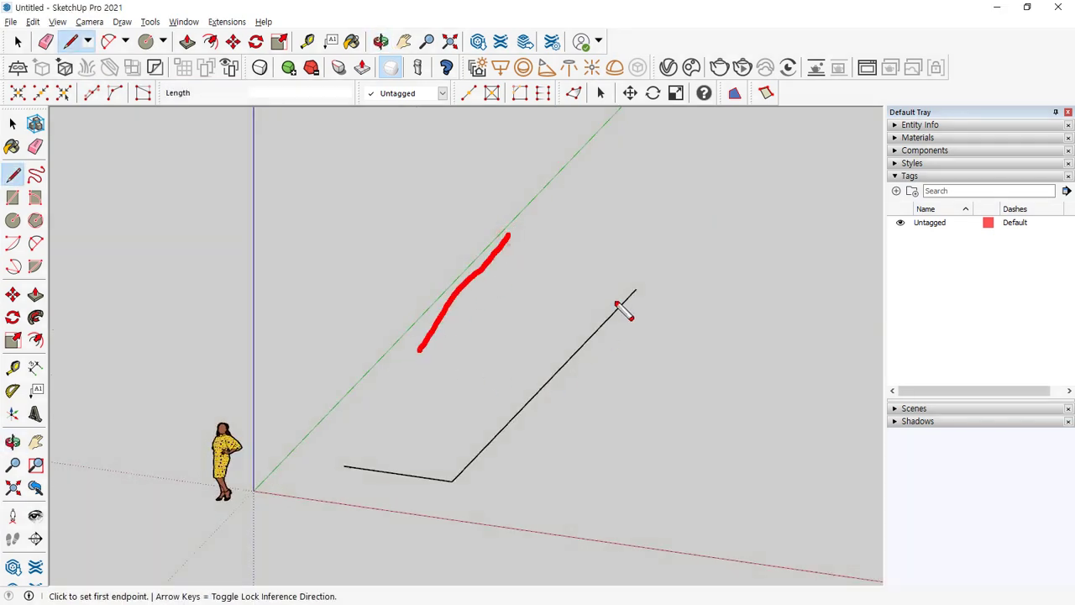
{"action": "left_click_drag", "start_coordinate": [622, 298], "coordinate": [516, 411]}
{"action": "mouse_move", "coordinate": [586, 453]}
{"action": "left_mouse_down"}
{"action": "mouse_move", "coordinate": [365, 334]}
{"action": "mouse_move", "coordinate": [623, 324]}
{"action": "mouse_move", "coordinate": [546, 474]}
{"action": "left_mouse_up"}
{"action": "key", "text": "Escape"}
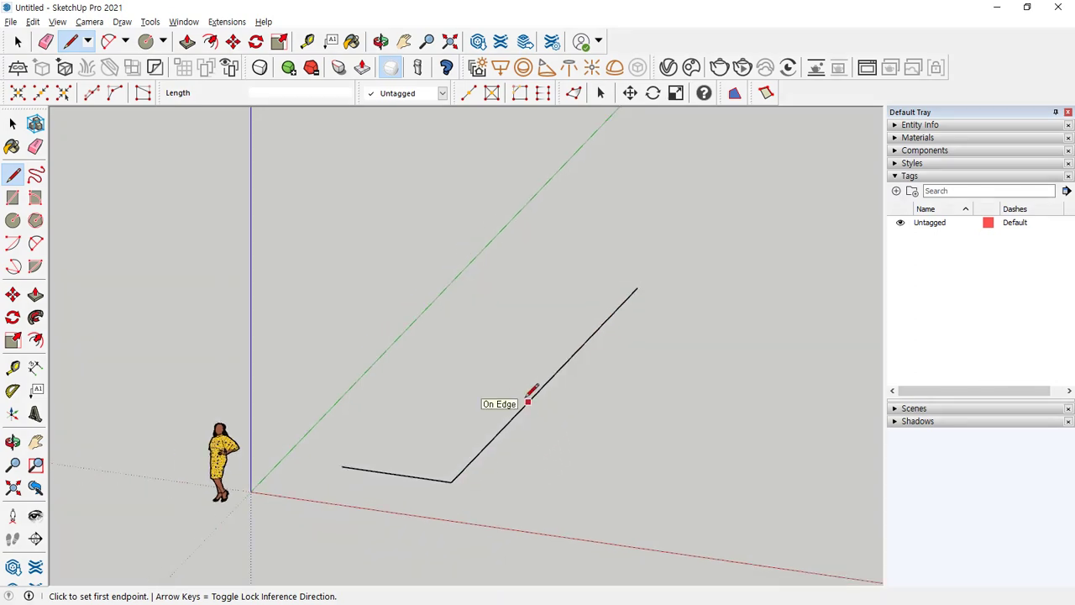
Return the camera to Perspective and compare the second edge with the green axis from a lower viewpoint.
{"action": "left_click", "coordinate": [90, 21]}
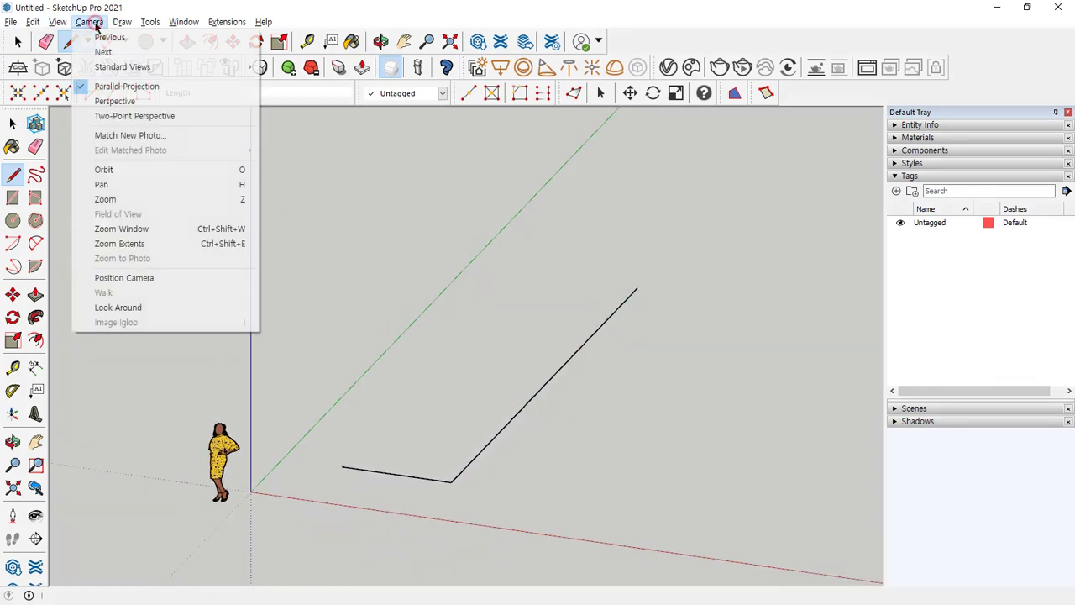
{"action": "left_click", "coordinate": [96, 101]}
{"action": "mouse_move", "coordinate": [557, 364]}
{"action": "middle_mouse_down"}
{"action": "mouse_move", "coordinate": [547, 395]}
{"action": "mouse_move", "coordinate": [549, 488]}
{"action": "middle_mouse_up"}
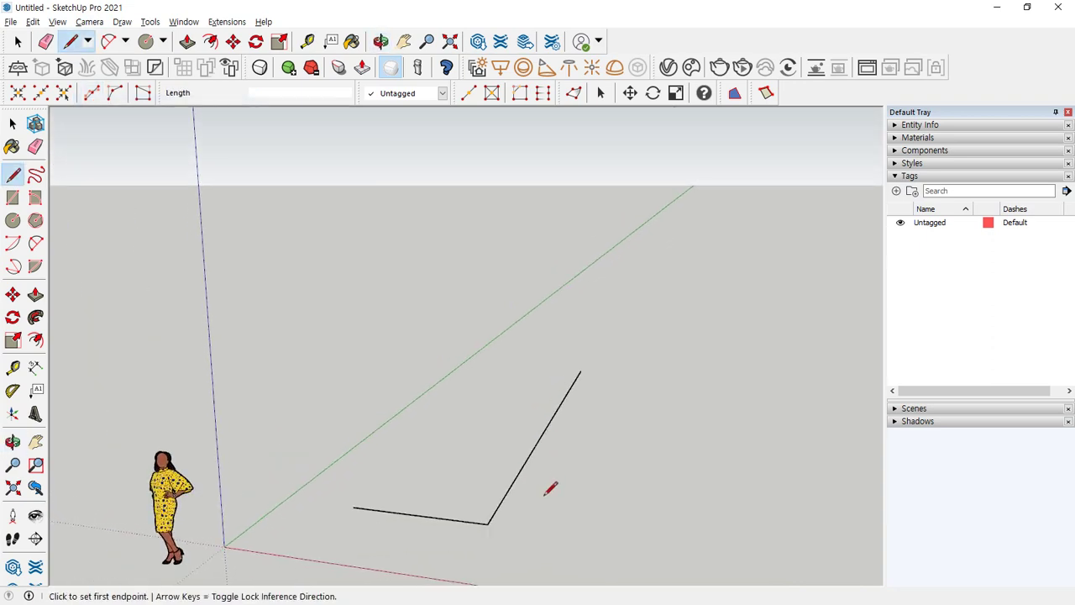
{"action": "mouse_move", "coordinate": [491, 523]}
{"action": "left_mouse_down"}
{"action": "mouse_move", "coordinate": [543, 475]}
{"action": "mouse_move", "coordinate": [585, 386]}
{"action": "left_mouse_up"}
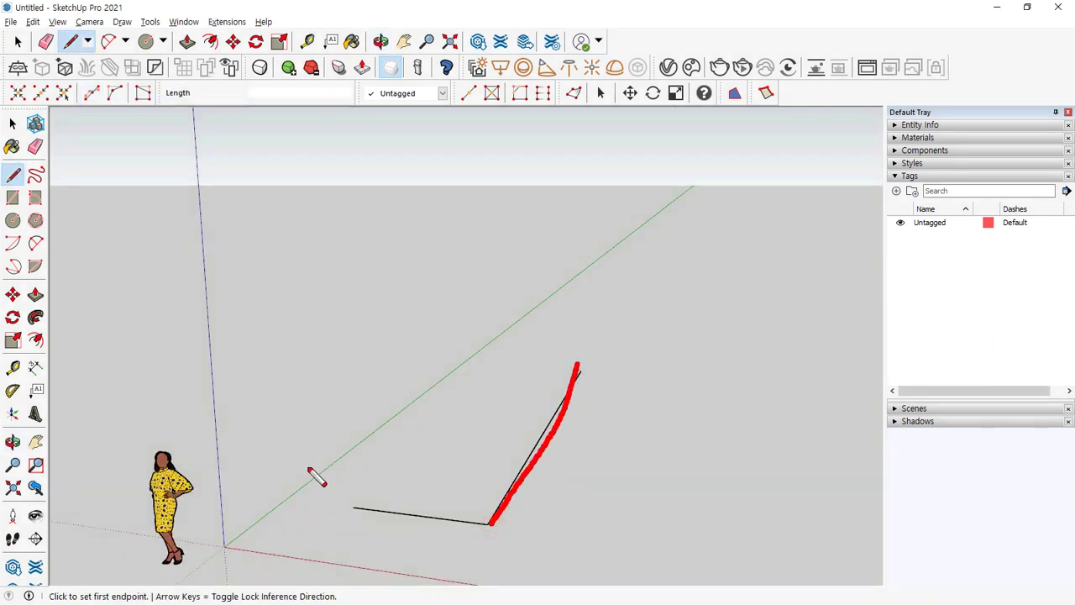
{"action": "mouse_move", "coordinate": [307, 468]}
{"action": "left_mouse_down"}
{"action": "mouse_move", "coordinate": [440, 401]}
{"action": "mouse_move", "coordinate": [468, 350]}
{"action": "mouse_move", "coordinate": [497, 377]}
{"action": "left_mouse_up"}
{"action": "key", "text": "Escape"}
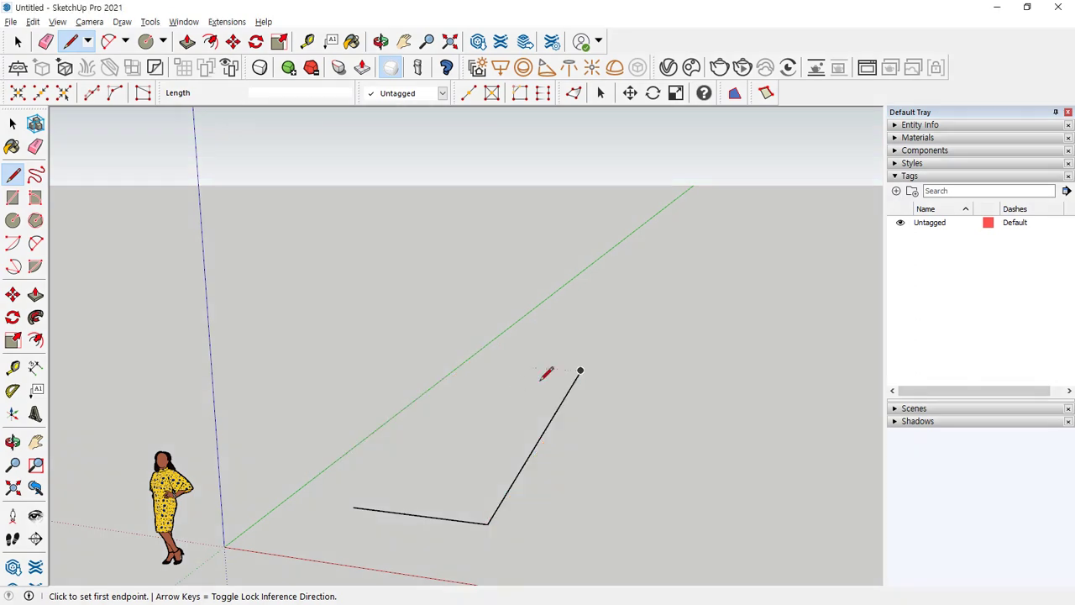
Draw a vertical edge parallel to the blue axis, add a sloping edge about 6549 mm long, and close the outline at its starting point.
{"action": "left_click", "coordinate": [580, 370]}
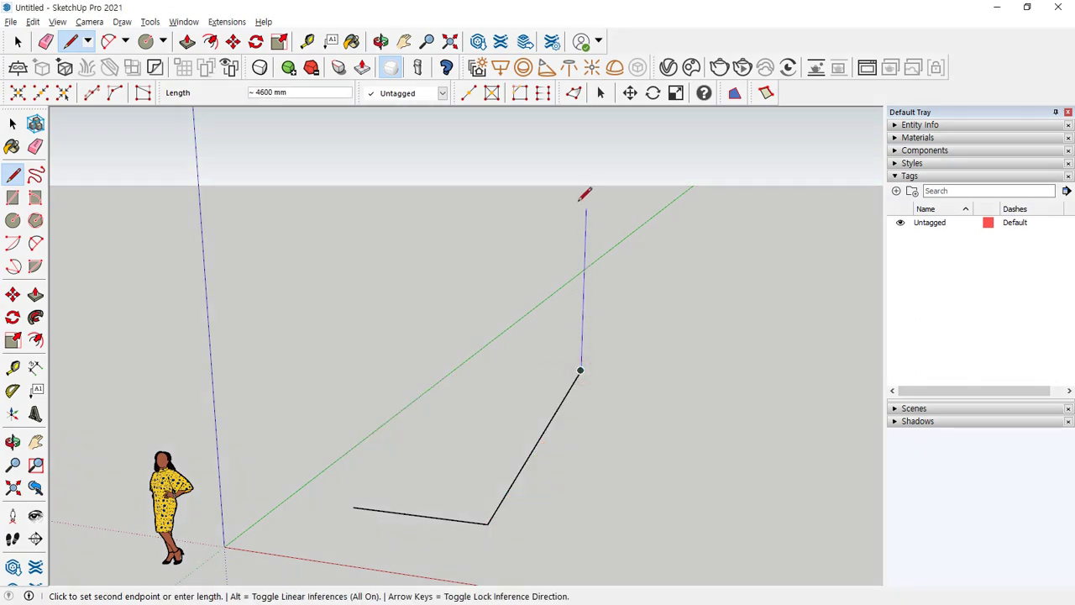
{"action": "mouse_move", "coordinate": [613, 364]}
{"action": "left_mouse_down"}
{"action": "mouse_move", "coordinate": [576, 366]}
{"action": "mouse_move", "coordinate": [619, 255]}
{"action": "mouse_move", "coordinate": [592, 352]}
{"action": "left_mouse_up"}
{"action": "mouse_move", "coordinate": [262, 324]}
{"action": "left_mouse_down"}
{"action": "mouse_move", "coordinate": [195, 343]}
{"action": "mouse_move", "coordinate": [258, 269]}
{"action": "mouse_move", "coordinate": [220, 341]}
{"action": "left_mouse_up"}
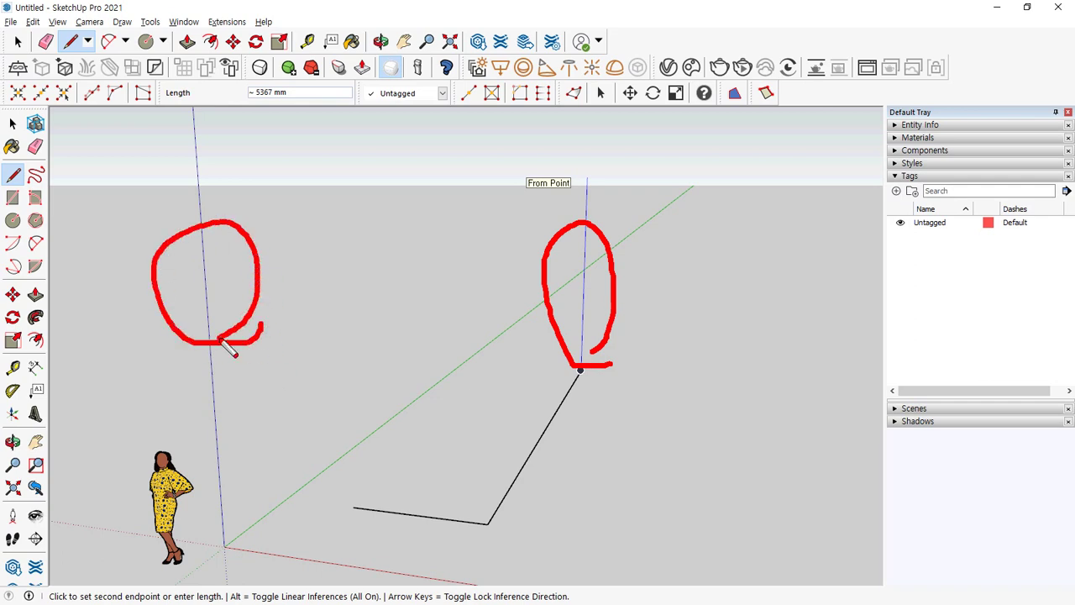
{"action": "key", "text": "Escape"}
{"action": "left_click", "coordinate": [587, 172]}
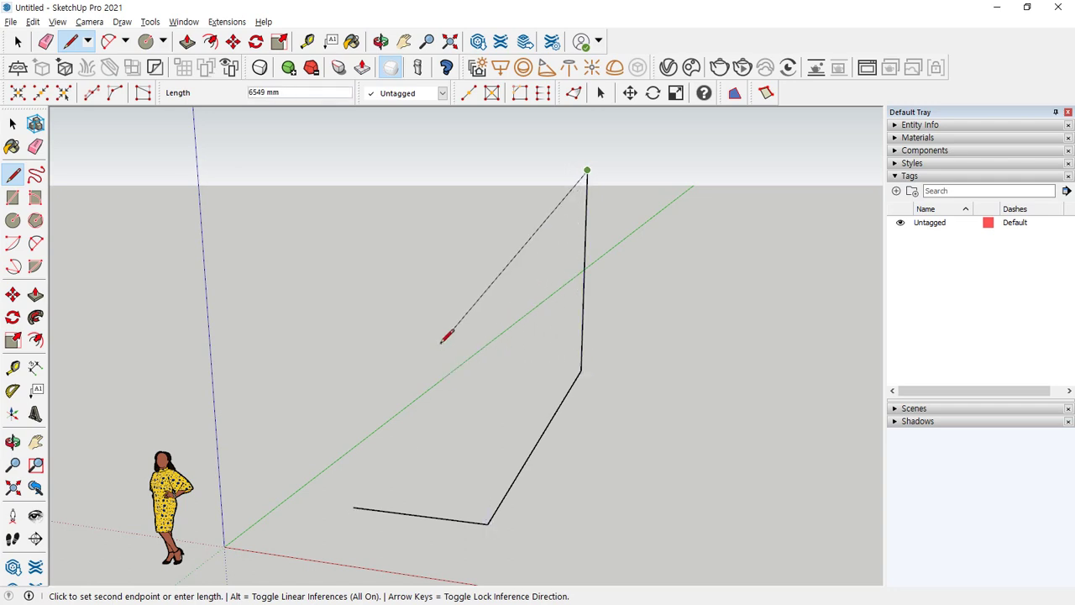
{"action": "left_click", "coordinate": [440, 341]}
{"action": "left_click", "coordinate": [353, 507]}
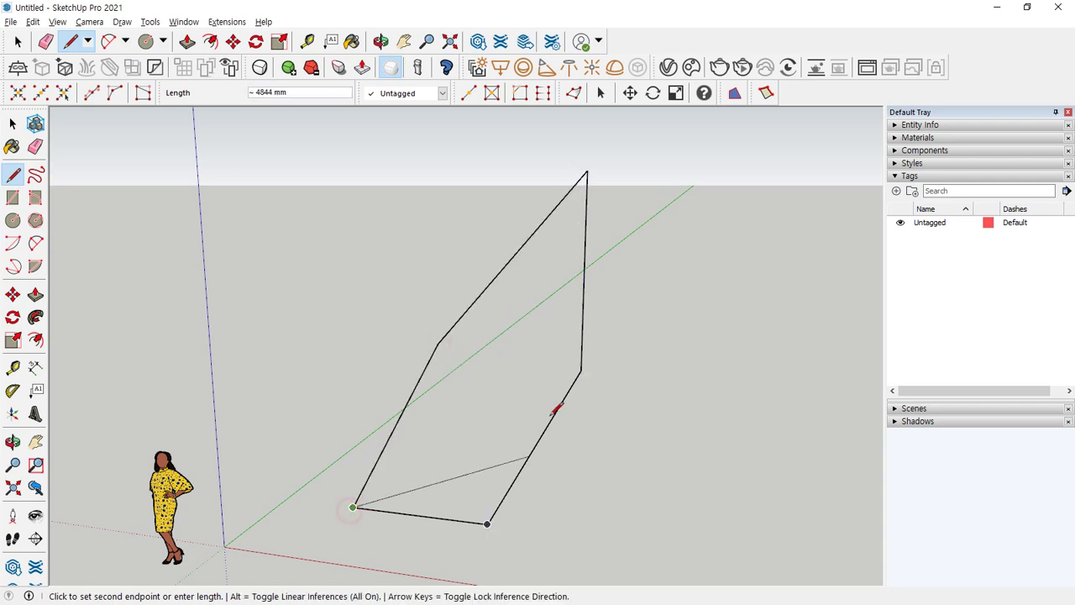
Erase the vertical, sloping and closing edges, keeping only the first two ground edges.
{"action": "middle_click_drag", "start_coordinate": [554, 410], "coordinate": [377, 333]}
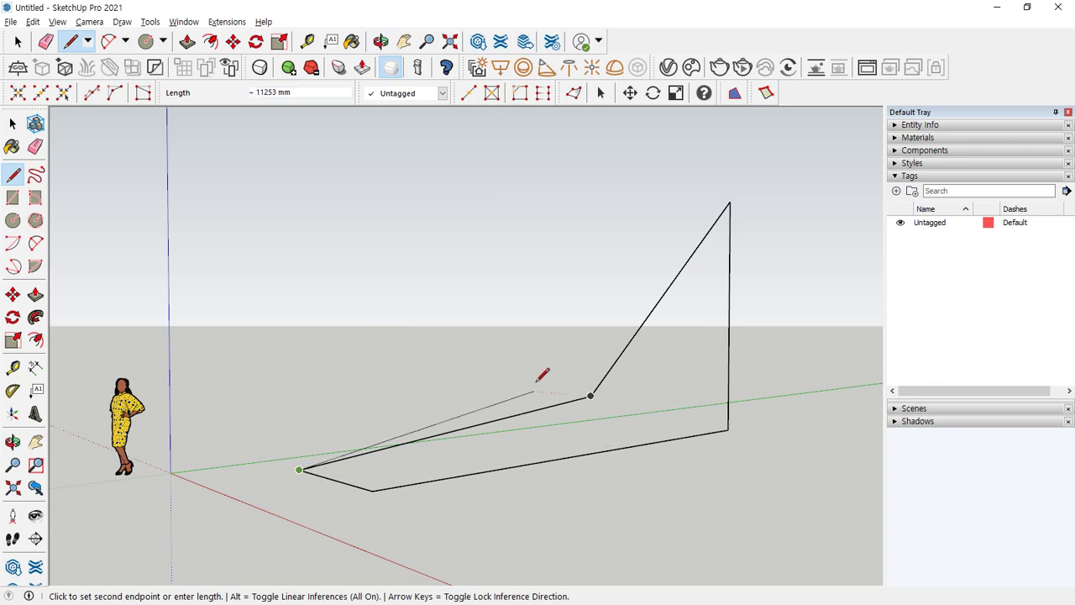
{"action": "key", "text": "space"}
{"action": "key", "text": "e"}
{"action": "mouse_move", "coordinate": [530, 405]}
{"action": "left_mouse_down"}
{"action": "mouse_move", "coordinate": [624, 355]}
{"action": "mouse_move", "coordinate": [737, 320]}
{"action": "left_mouse_up"}
Continue from the second edge's free end with an edge parallel to the red axis and one about 7236 mm long parallel to the green axis.
{"action": "mouse_move", "coordinate": [736, 320]}
{"action": "middle_mouse_down"}
{"action": "mouse_move", "coordinate": [677, 409]}
{"action": "mouse_move", "coordinate": [521, 394]}
{"action": "middle_mouse_up"}
{"action": "scroll", "coordinate": [520, 394], "scroll_direction": "down", "scroll_amount": 1}
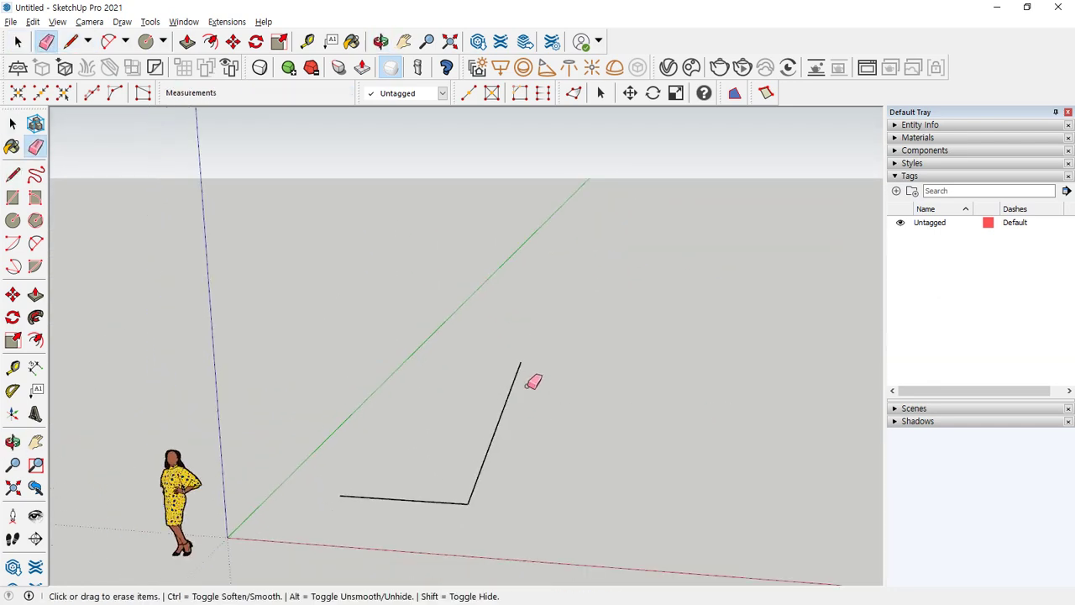
{"action": "scroll", "coordinate": [534, 380], "scroll_direction": "down", "scroll_amount": 1}
{"action": "scroll", "coordinate": [538, 378], "scroll_direction": "up", "scroll_amount": 2}
{"action": "key", "text": "l"}
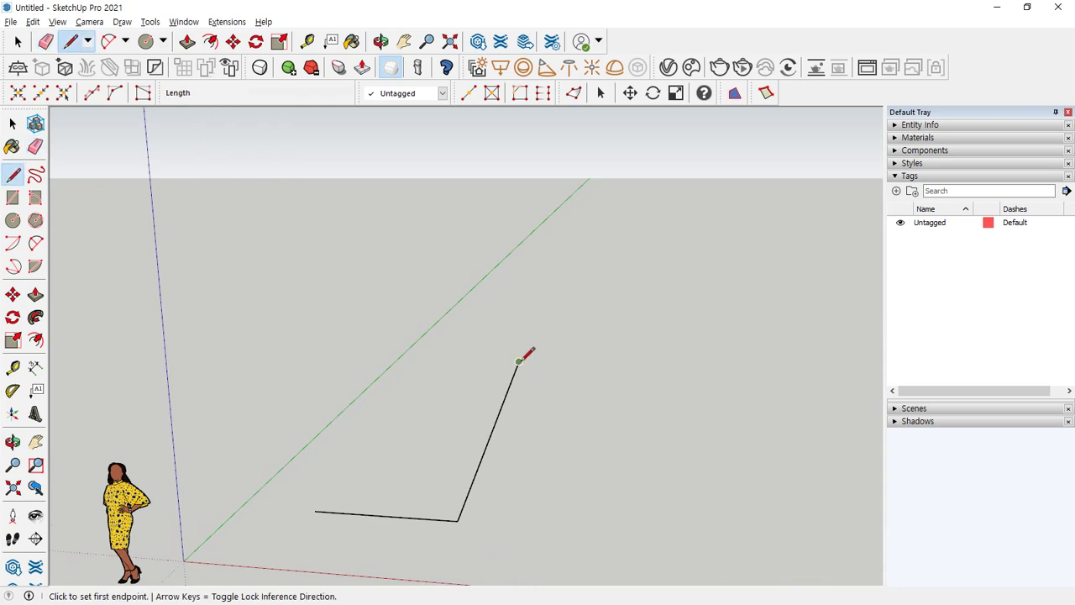
{"action": "left_click", "coordinate": [519, 362]}
{"action": "left_click", "coordinate": [616, 365]}
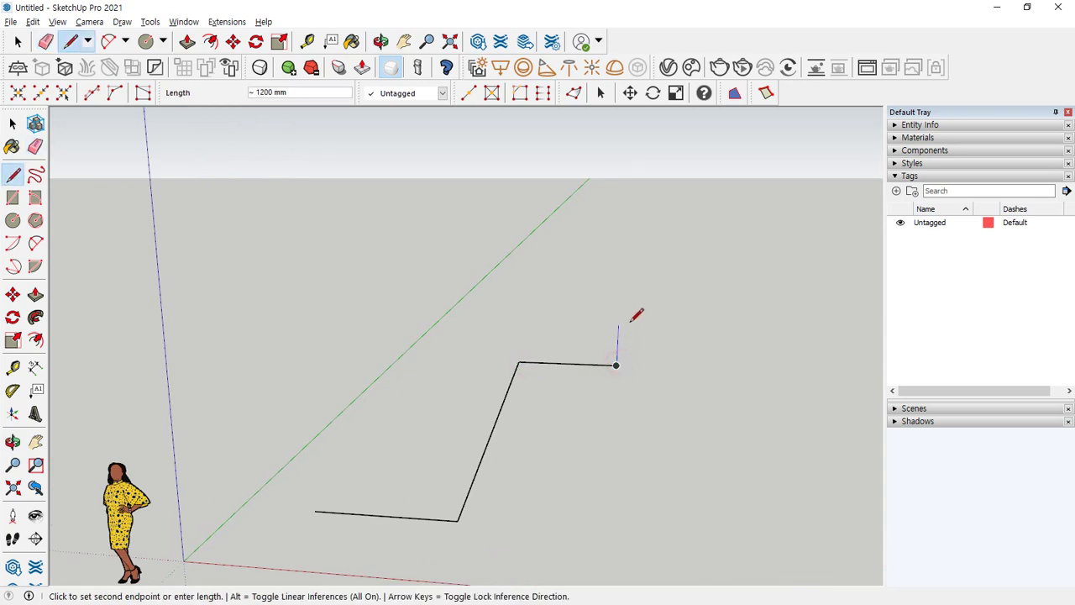
{"action": "scroll", "coordinate": [626, 320], "scroll_direction": "up", "scroll_amount": 1}
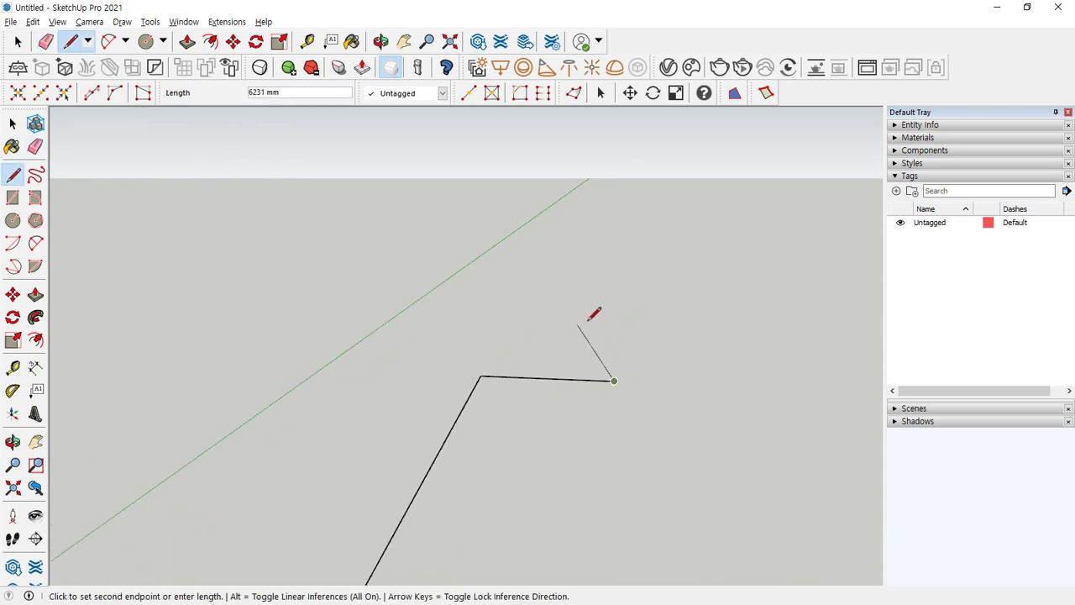
{"action": "left_click", "coordinate": [607, 318]}
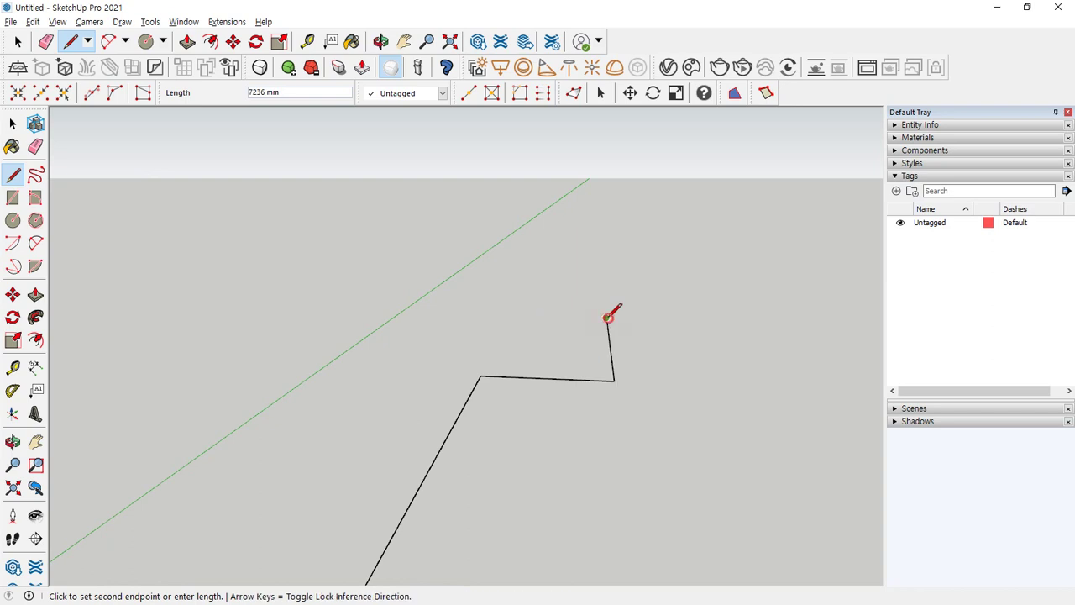
Add an upright section about 2401 mm wide with vertical sides, and close the outline back at the start of the red-axis edge.
{"action": "left_click", "coordinate": [609, 258]}
{"action": "left_click", "coordinate": [526, 258]}
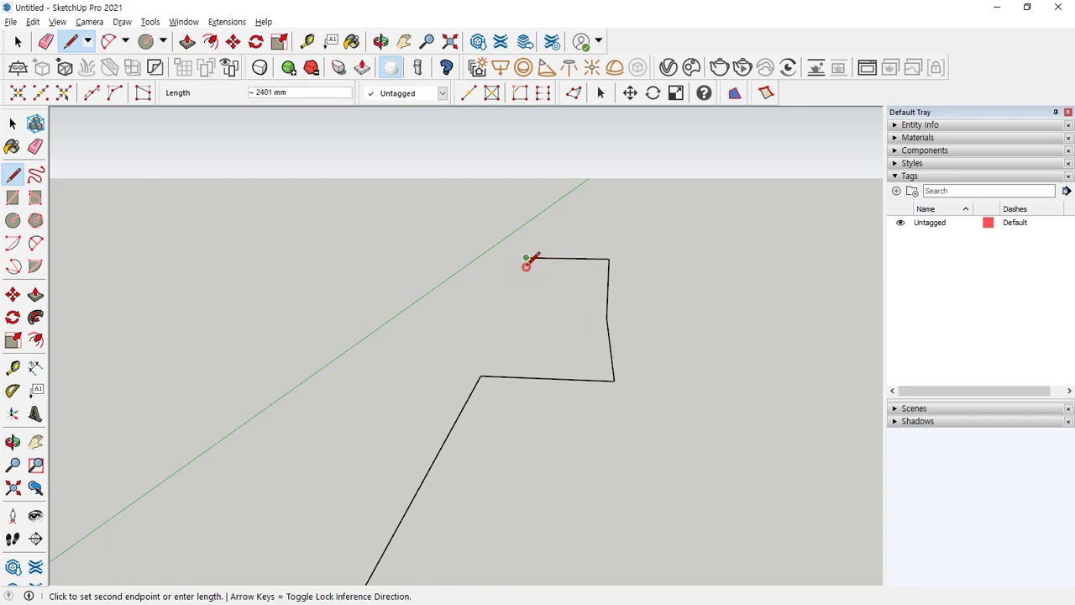
{"action": "left_click", "coordinate": [525, 315]}
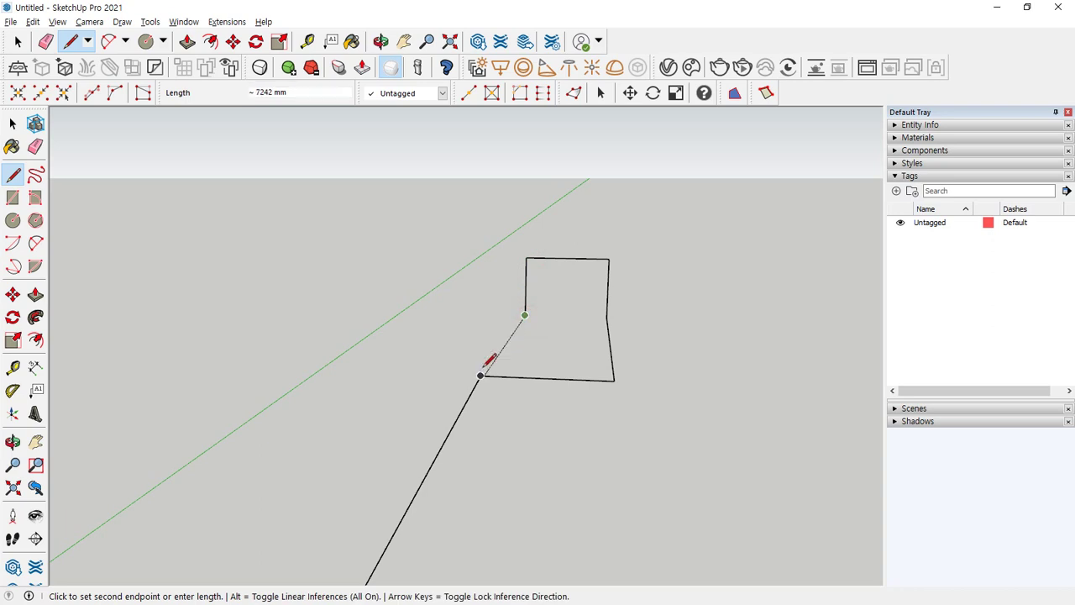
{"action": "left_click", "coordinate": [482, 375]}
Draw the shared edge between the feet of the upright section to fill the horizontal and vertical faces.
{"action": "middle_click_drag", "start_coordinate": [552, 403], "coordinate": [383, 484]}
{"action": "left_click", "coordinate": [574, 318]}
{"action": "left_click", "coordinate": [651, 343]}
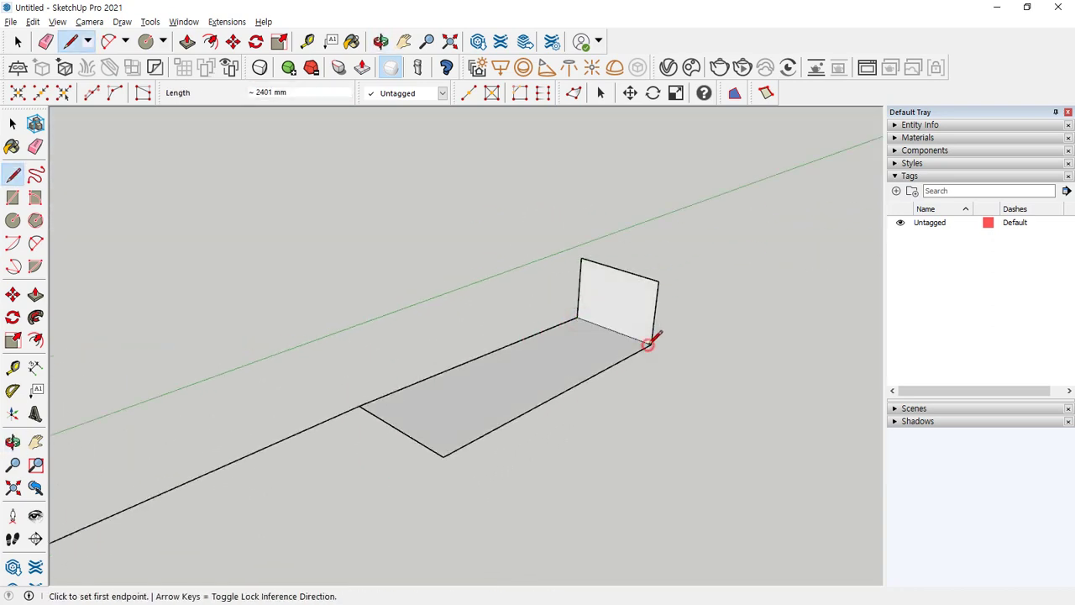
Select all the drawn edges and faces and delete them.
{"action": "mouse_move", "coordinate": [580, 408]}
{"action": "middle_mouse_down"}
{"action": "mouse_move", "coordinate": [538, 395]}
{"action": "mouse_move", "coordinate": [360, 404]}
{"action": "middle_mouse_up"}
{"action": "scroll", "coordinate": [536, 451], "scroll_direction": "down", "scroll_amount": 4}
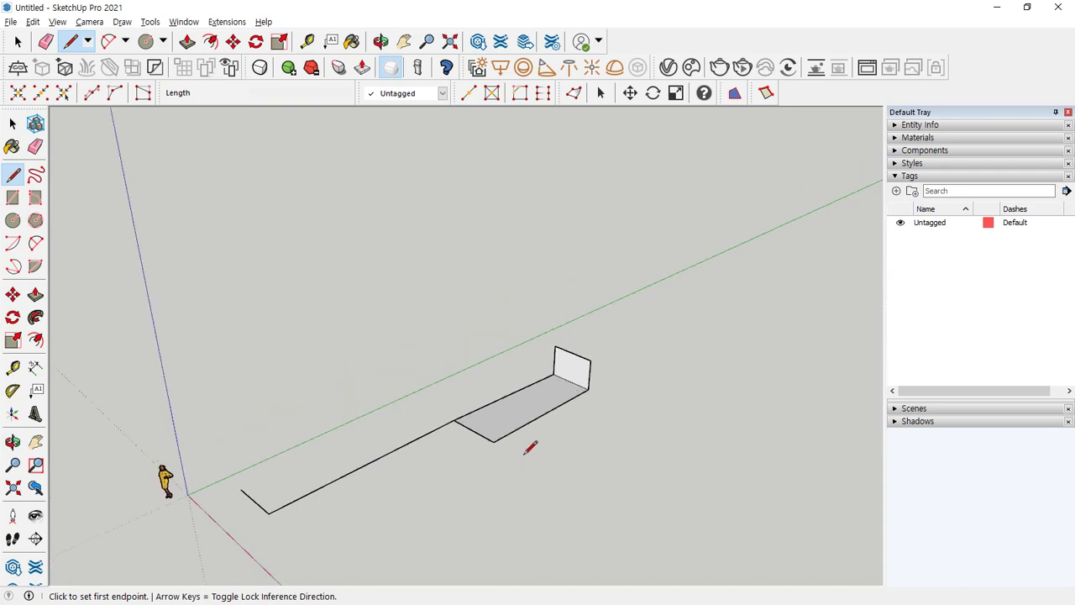
{"action": "key", "text": "space"}
{"action": "left_click_drag", "start_coordinate": [262, 270], "coordinate": [661, 542]}
{"action": "key", "text": "Delete"}
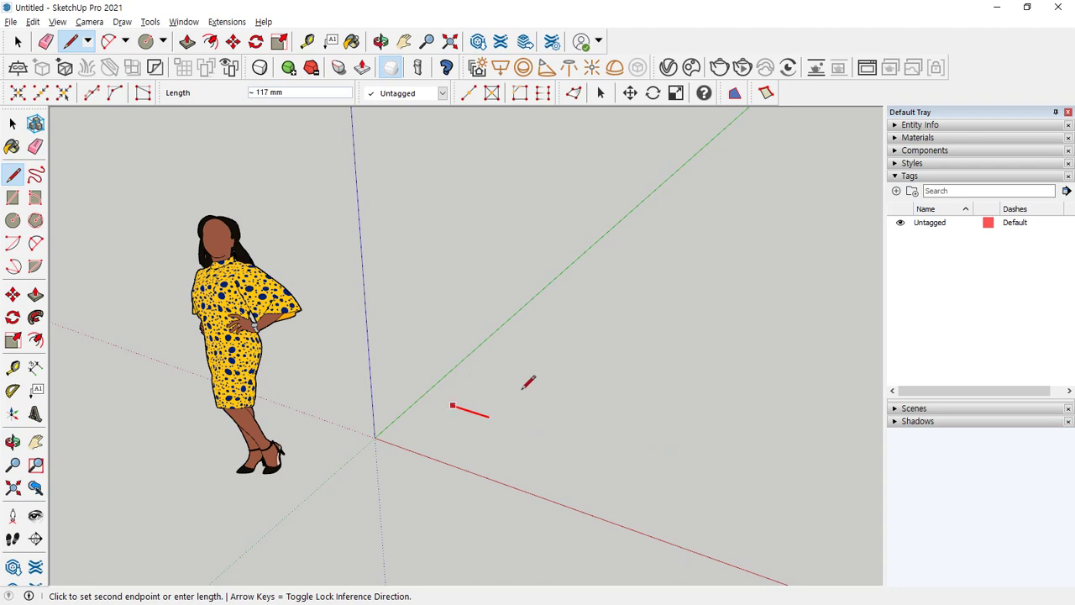
Draw three connected edges with the Line tool, locked in turn to the red, green and blue axes.
{"action": "left_click", "coordinate": [655, 424]}
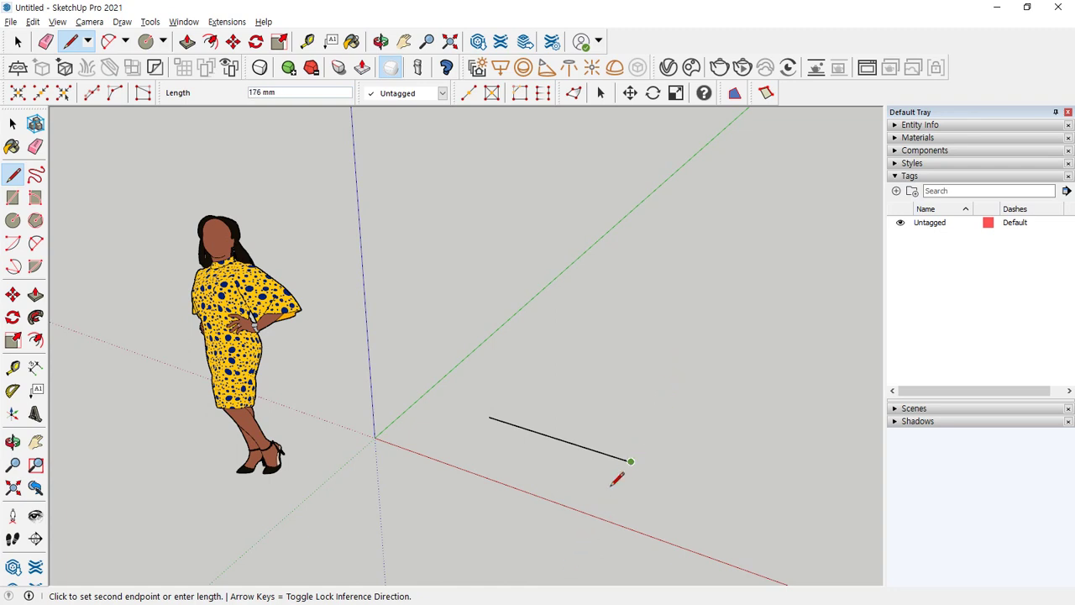
{"action": "left_click", "coordinate": [681, 374]}
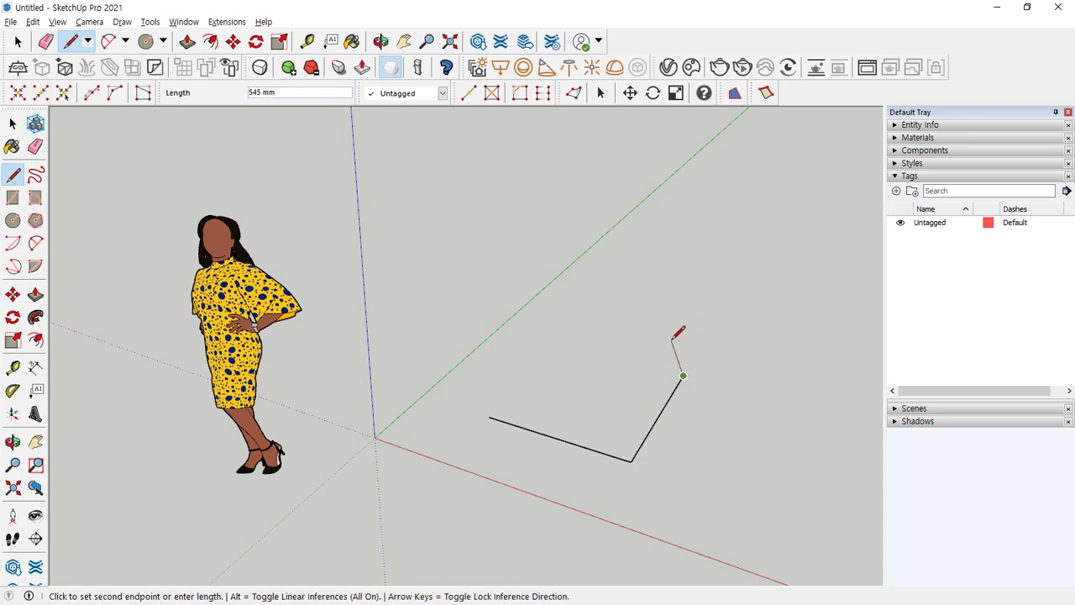
{"action": "key", "text": "Up"}
{"action": "middle_click_drag", "start_coordinate": [672, 280], "coordinate": [572, 255]}
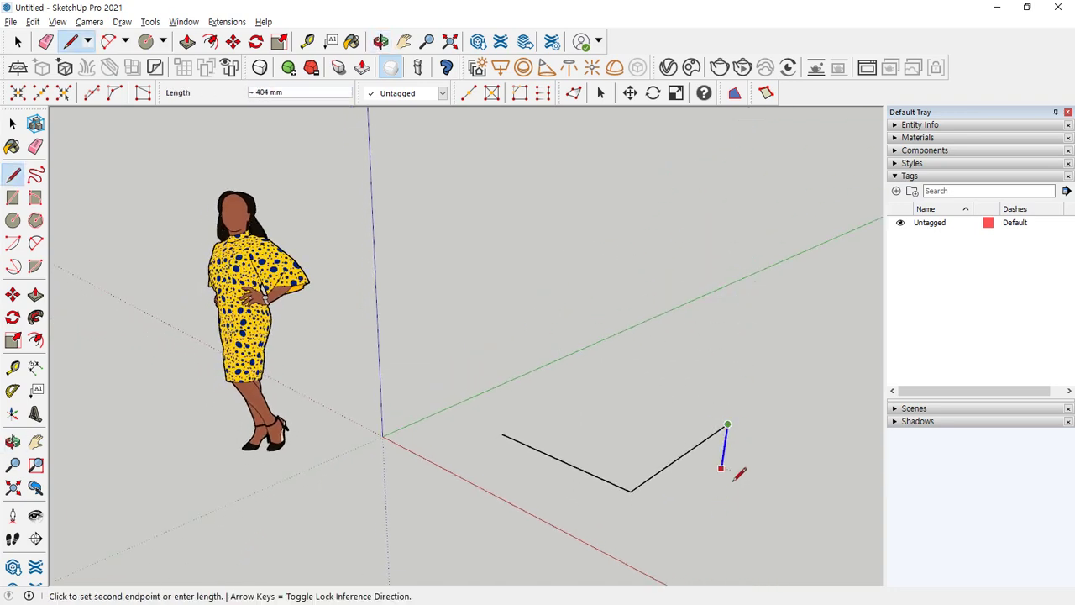
{"action": "left_click", "coordinate": [741, 323]}
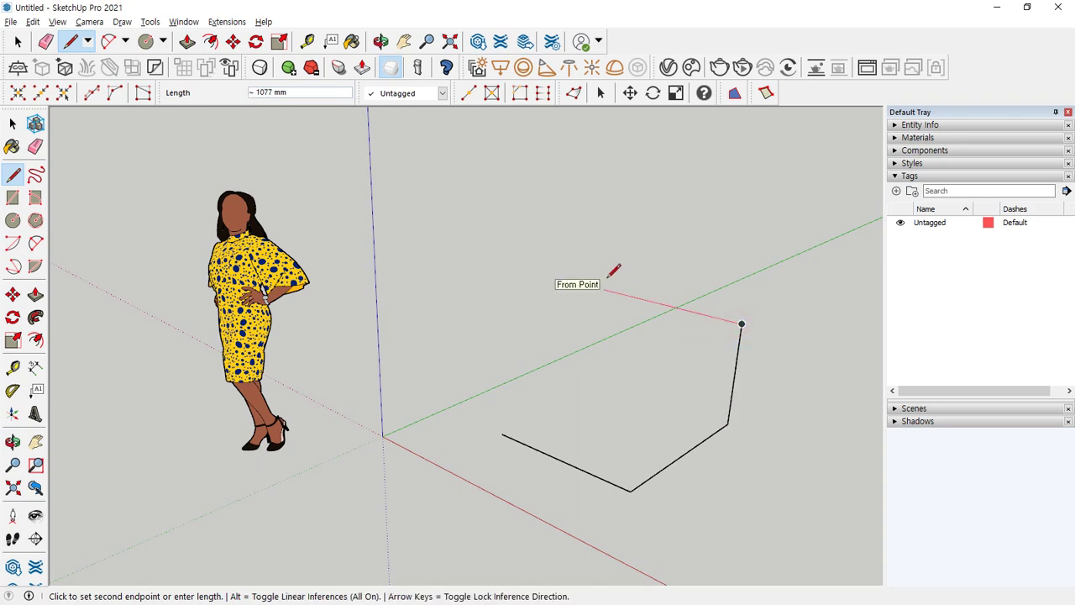
Cycle the next edge's direction lock through parallel and perpendicular to the vertical edge and along the red, green and blue axes.
{"action": "key", "text": "Down"}
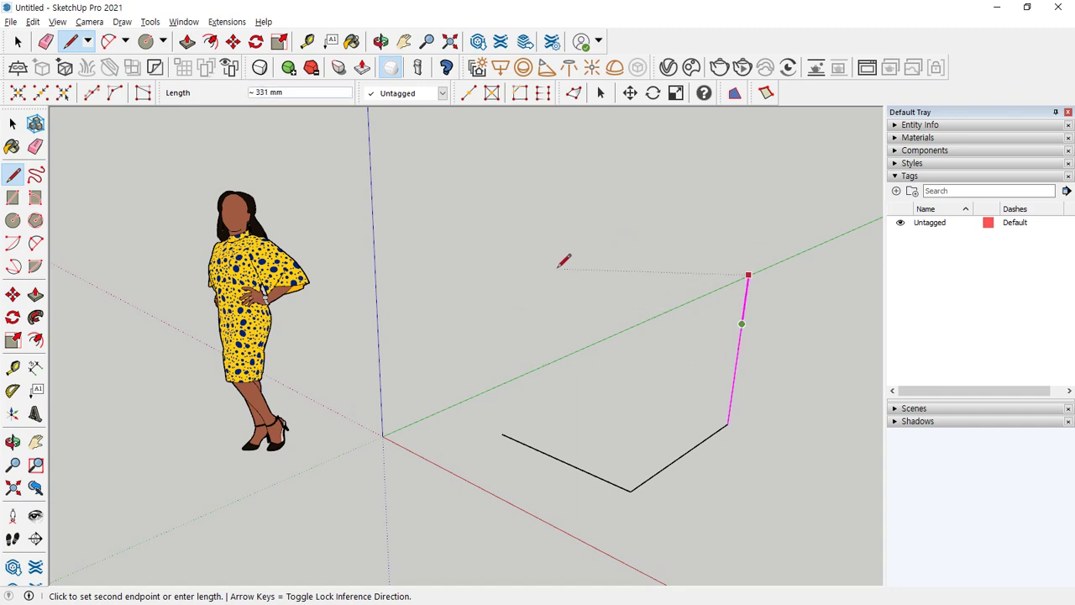
{"action": "key", "text": "Down"}
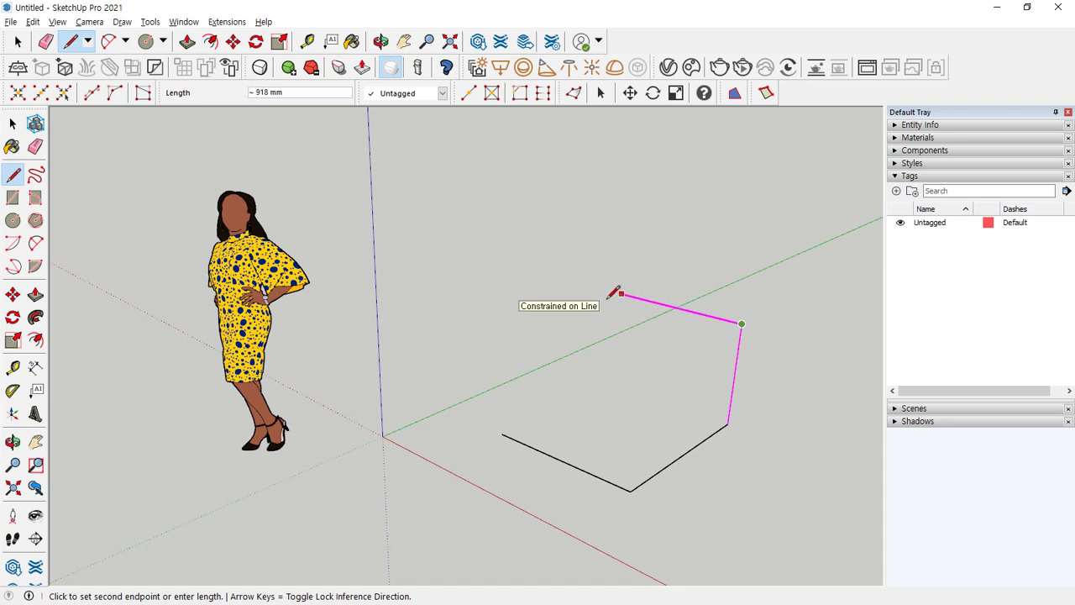
{"action": "key", "text": "Down"}
{"action": "key", "text": "Down"}
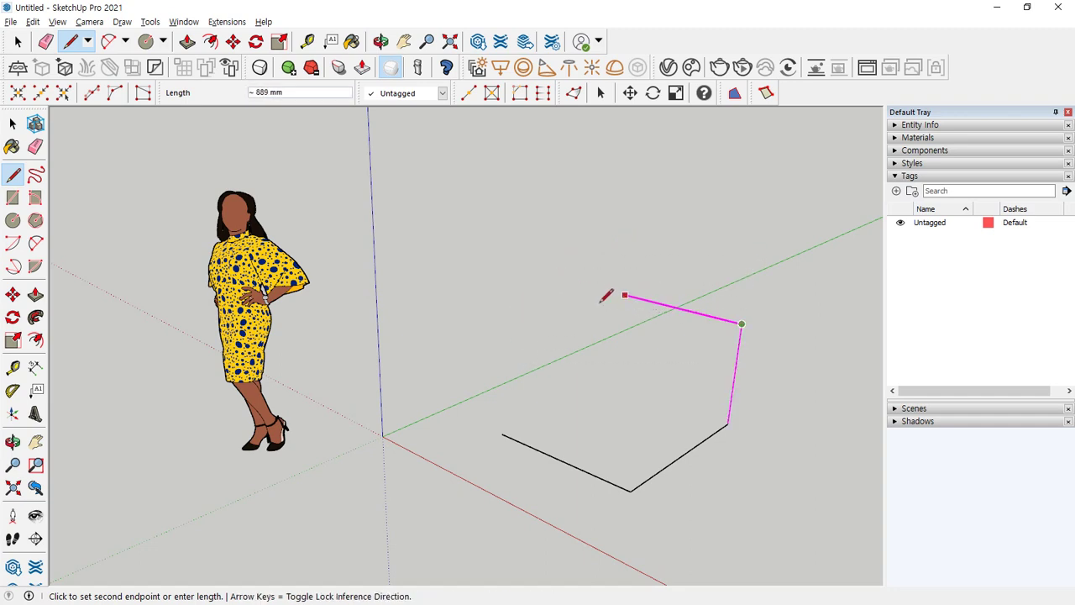
{"action": "key", "text": "Down"}
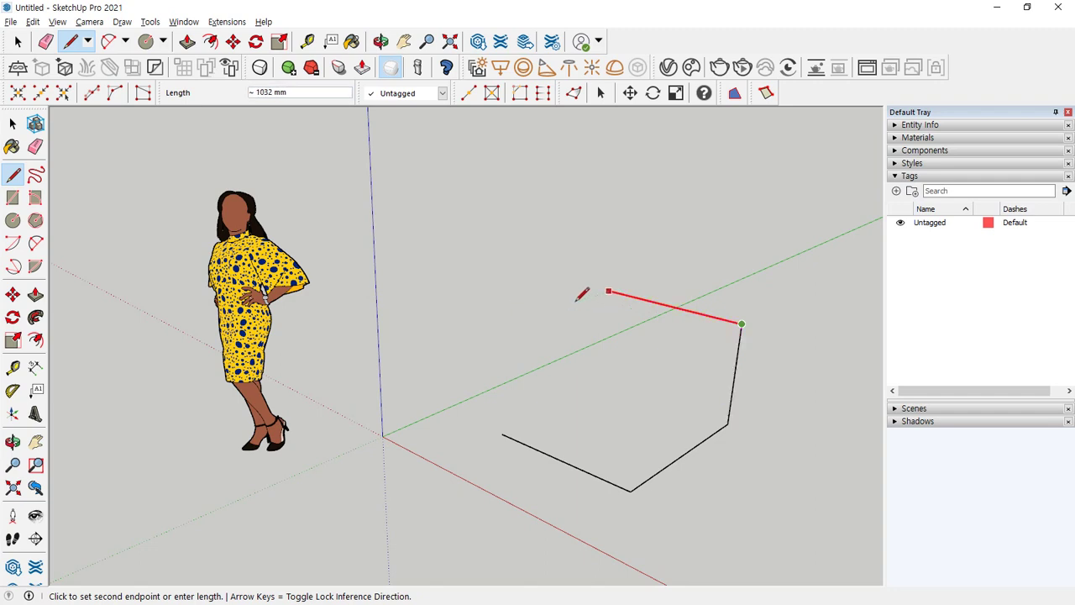
{"action": "key", "text": "Right"}
{"action": "key", "text": "Left"}
{"action": "key", "text": "Up"}
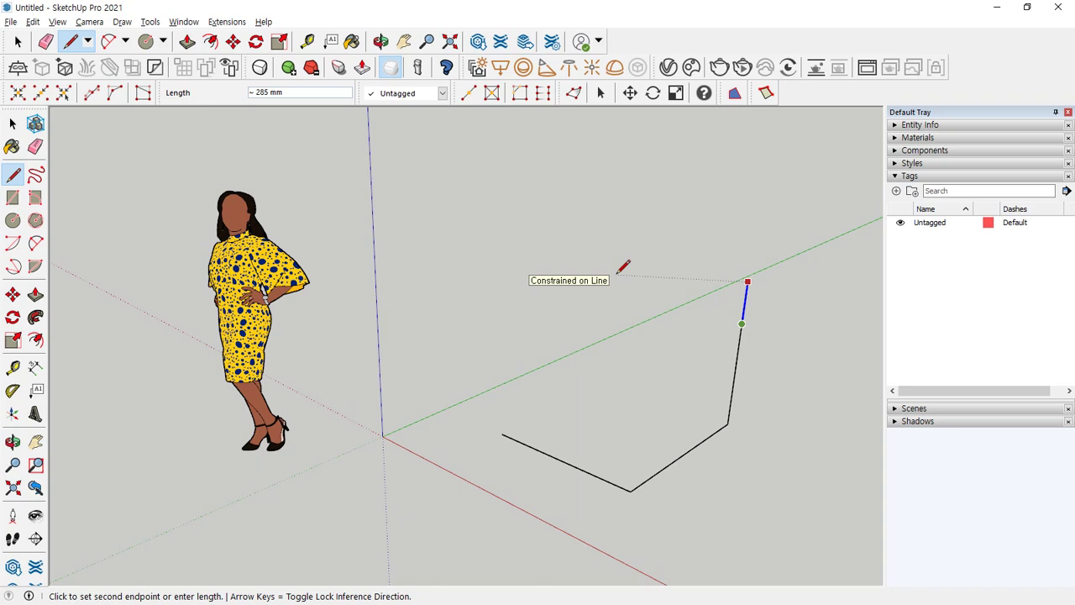
Draw the top edge locked perpendicular to the vertical edge, ending in line with the first edge's starting point.
{"action": "key", "text": "Down"}
{"action": "key", "text": "Right"}
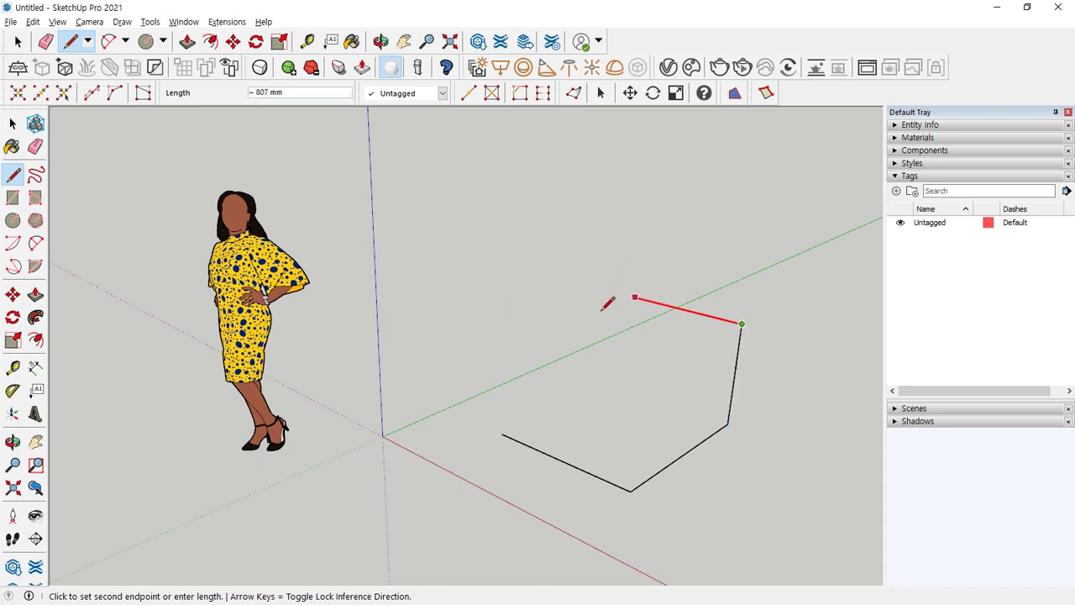
{"action": "key", "text": "Down"}
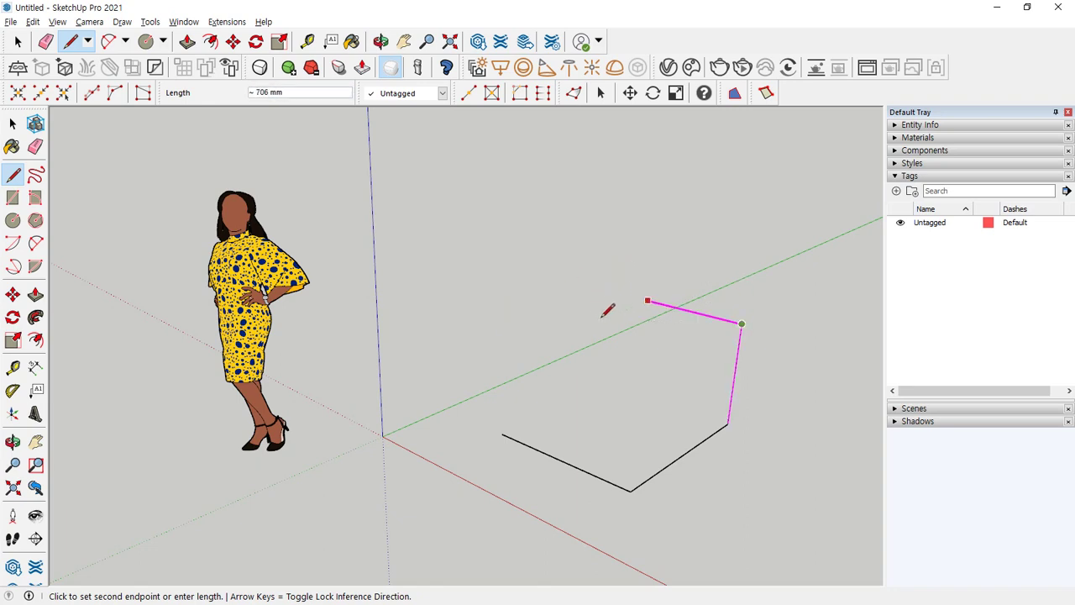
{"action": "left_click", "coordinate": [502, 434]}
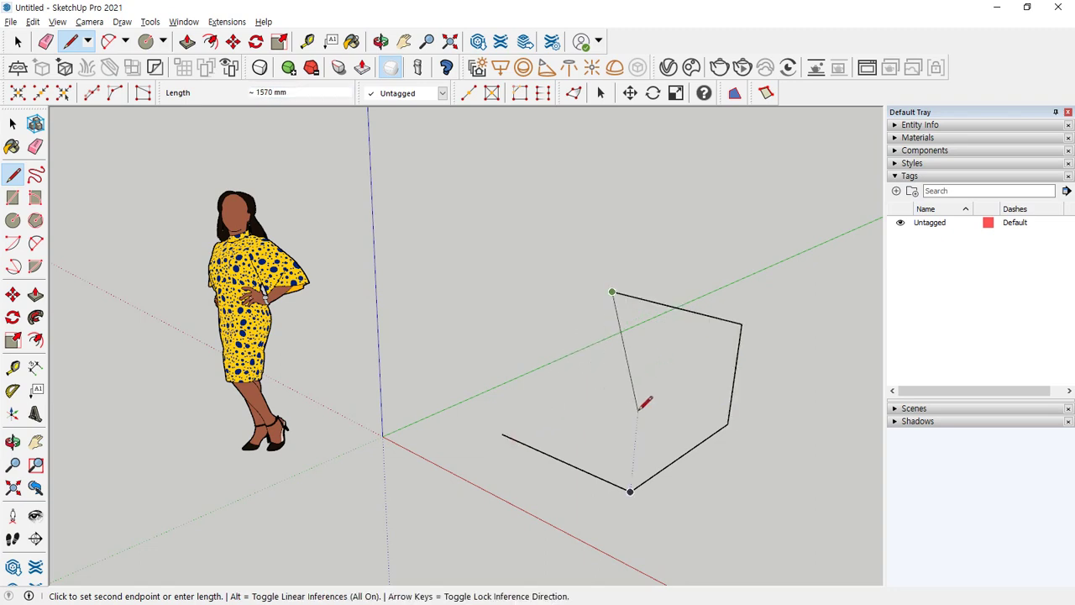
Try direction locks relative to the top edge and along the blue, red and green axes from the top edge's free end.
{"action": "key", "text": "Down"}
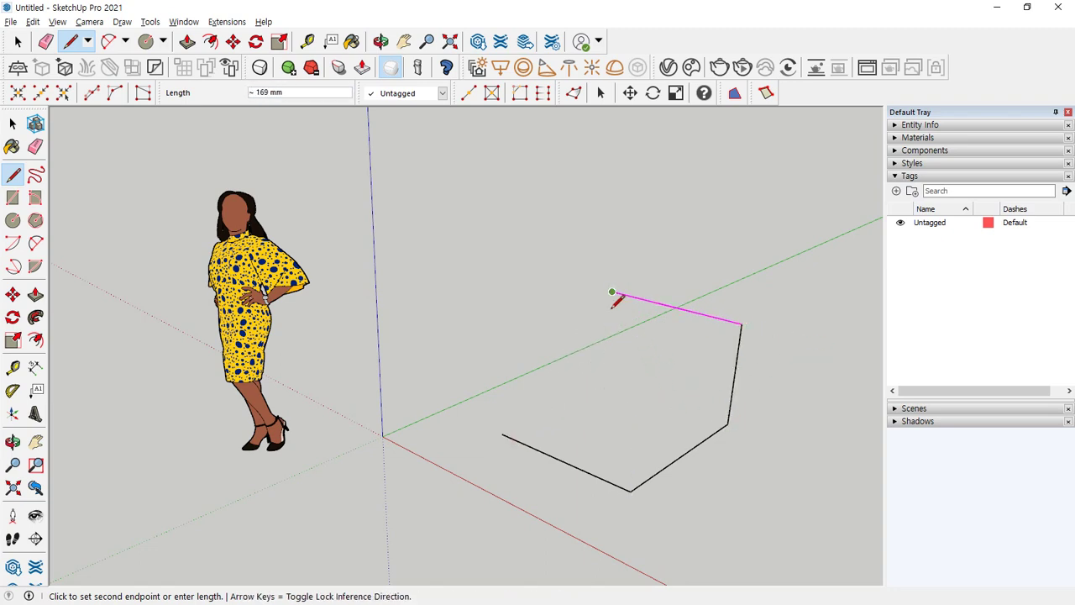
{"action": "left_click", "coordinate": [597, 354]}
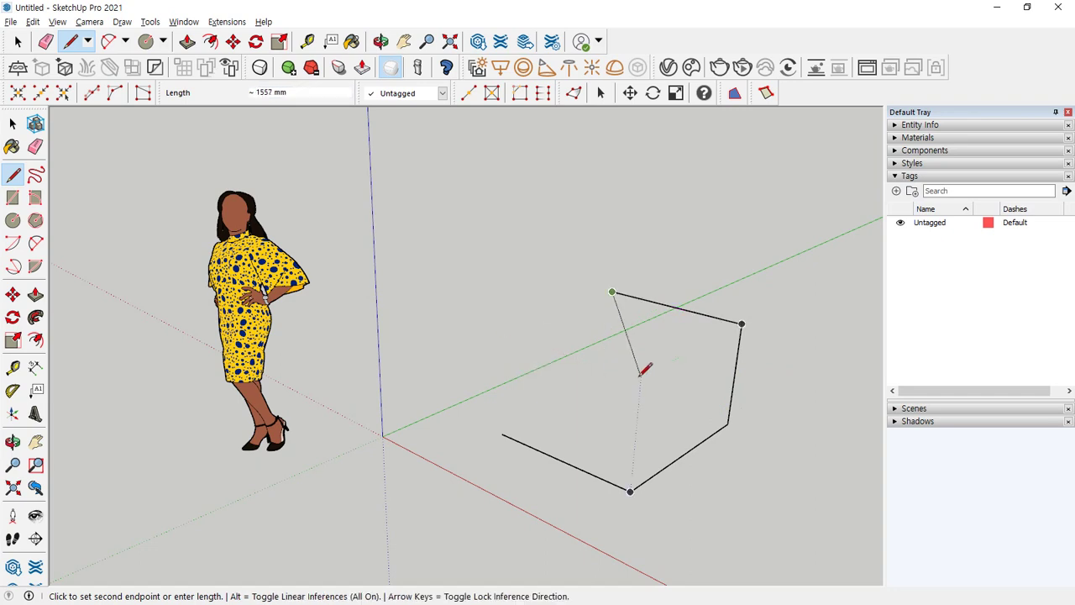
{"action": "key", "text": "Up"}
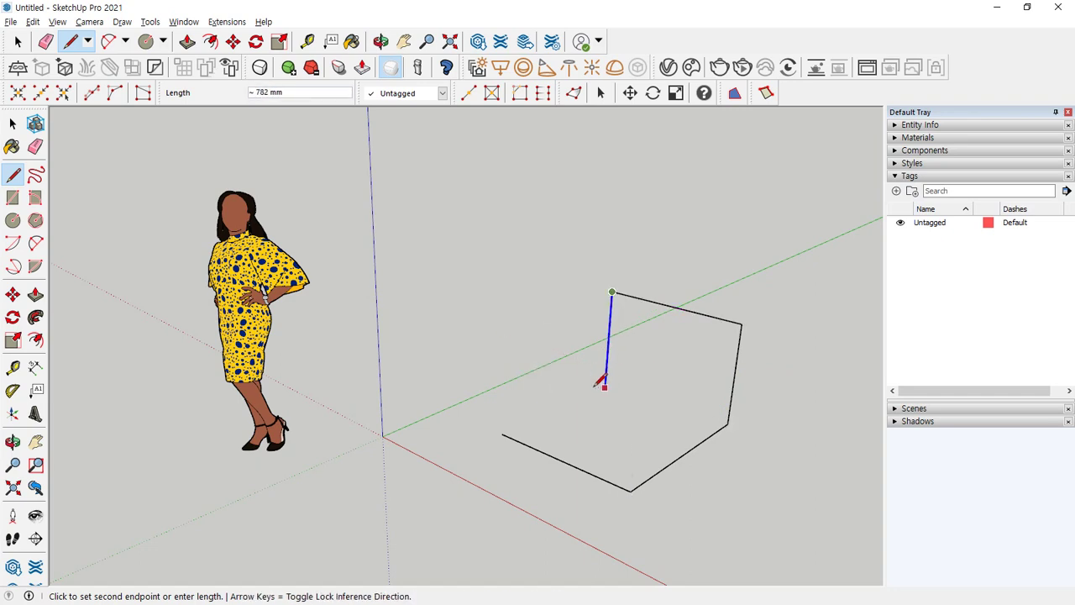
{"action": "key", "text": "Right"}
{"action": "key", "text": "Left"}
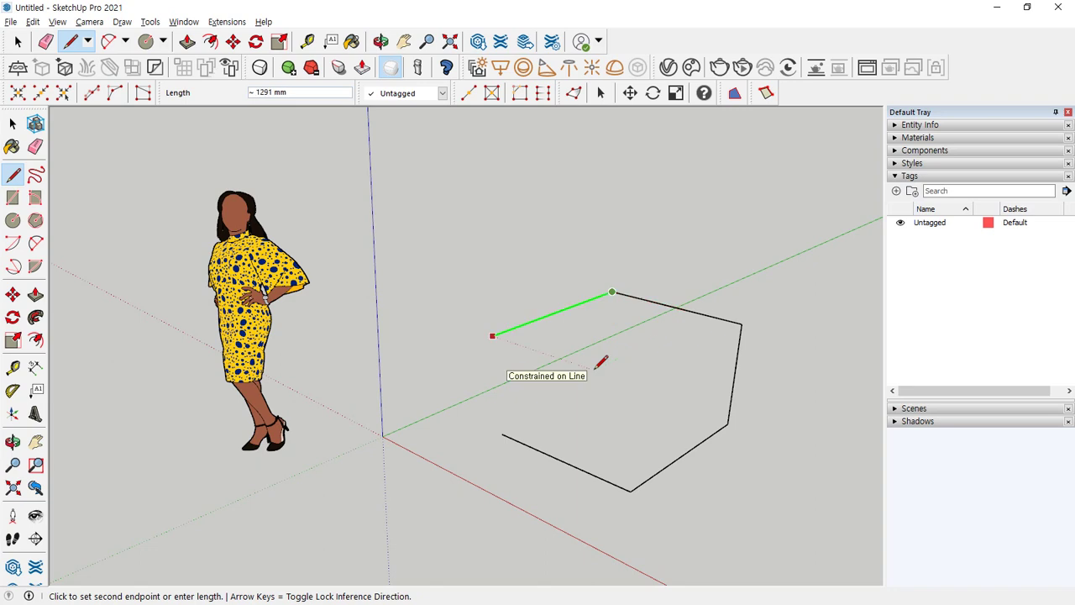
Draw a blue-axis edge down about 726 mm, level with the first vertical edge's foot, and close the outline with a green-axis edge about 1190 mm long.
{"action": "key", "text": "Up"}
{"action": "scroll", "coordinate": [616, 333], "scroll_direction": "up", "scroll_amount": 1}
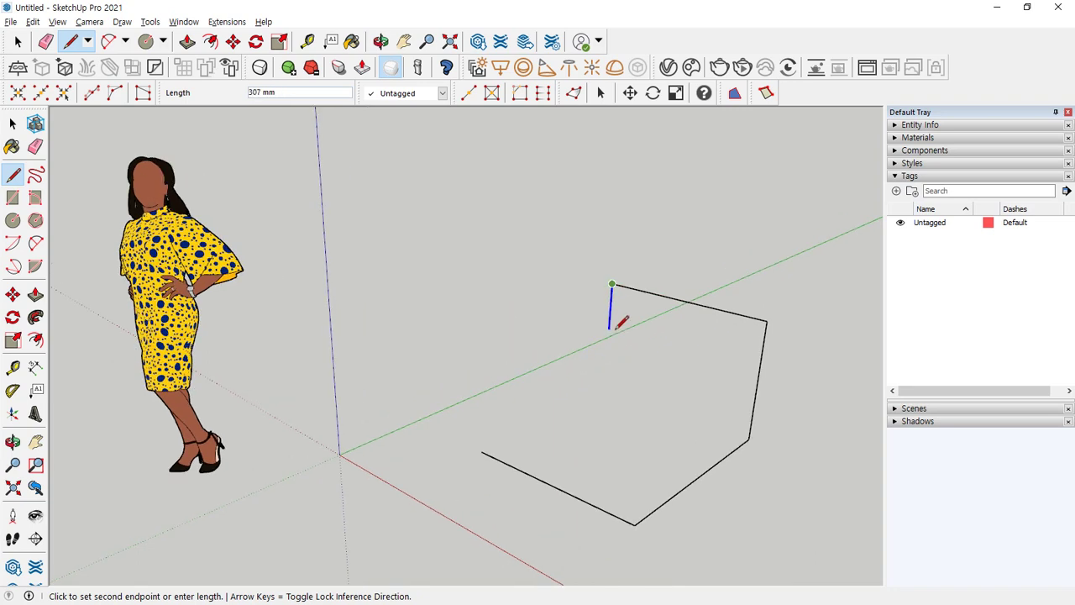
{"action": "middle_click_drag", "start_coordinate": [620, 322], "coordinate": [475, 315]}
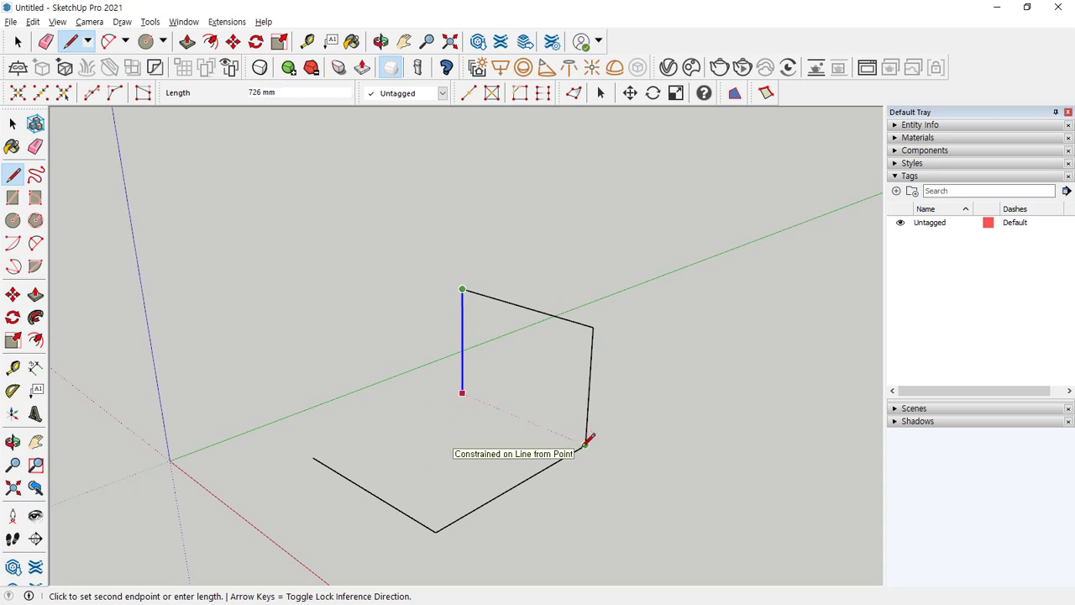
{"action": "scroll", "coordinate": [588, 440], "scroll_direction": "up", "scroll_amount": 2}
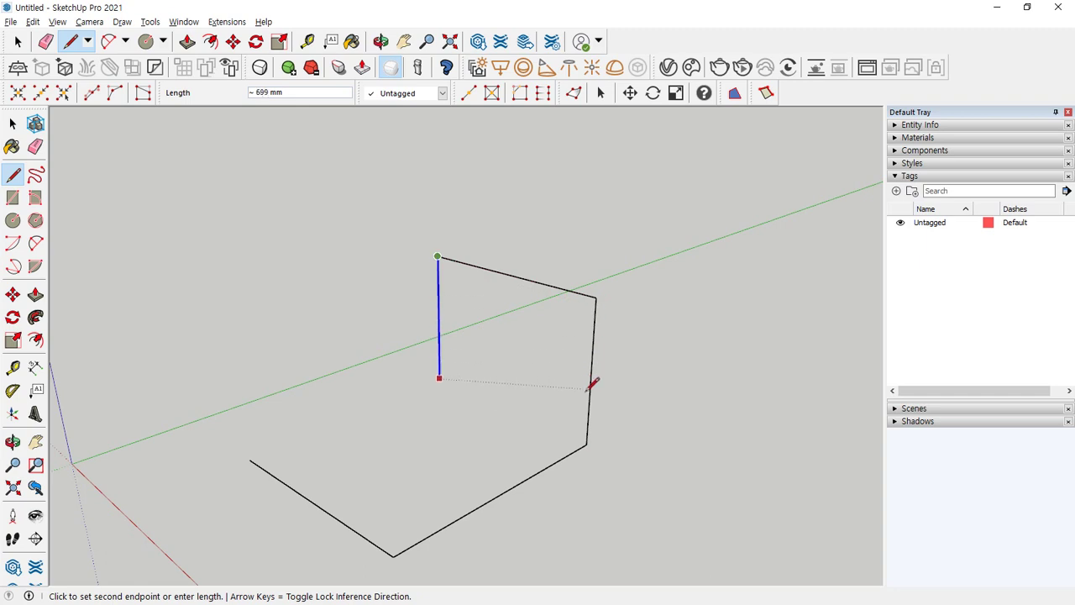
{"action": "left_click", "coordinate": [591, 440]}
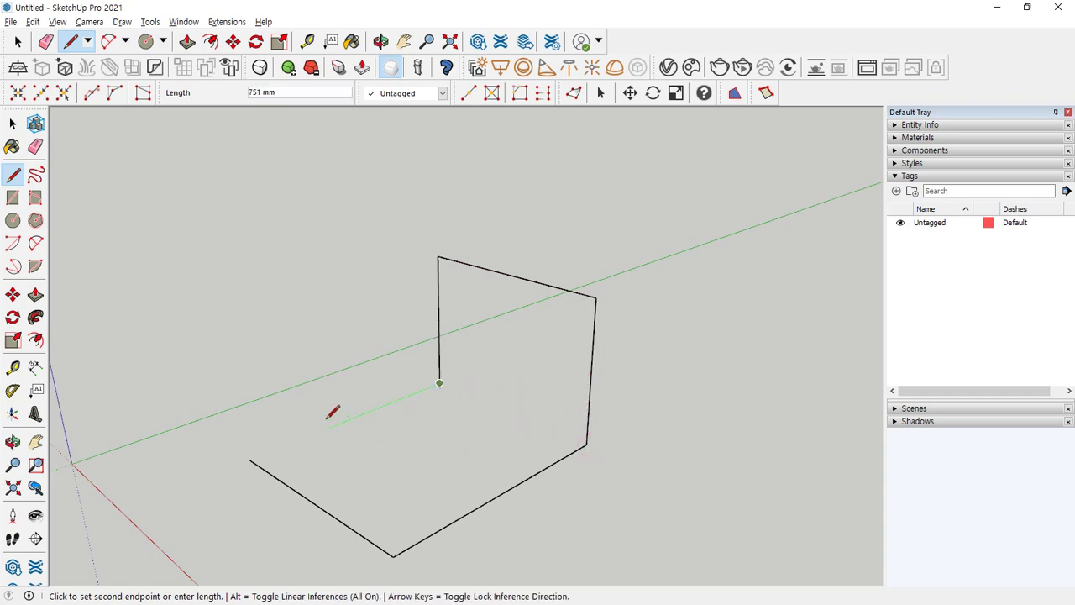
{"action": "left_click", "coordinate": [301, 495]}
{"action": "left_click", "coordinate": [439, 383]}
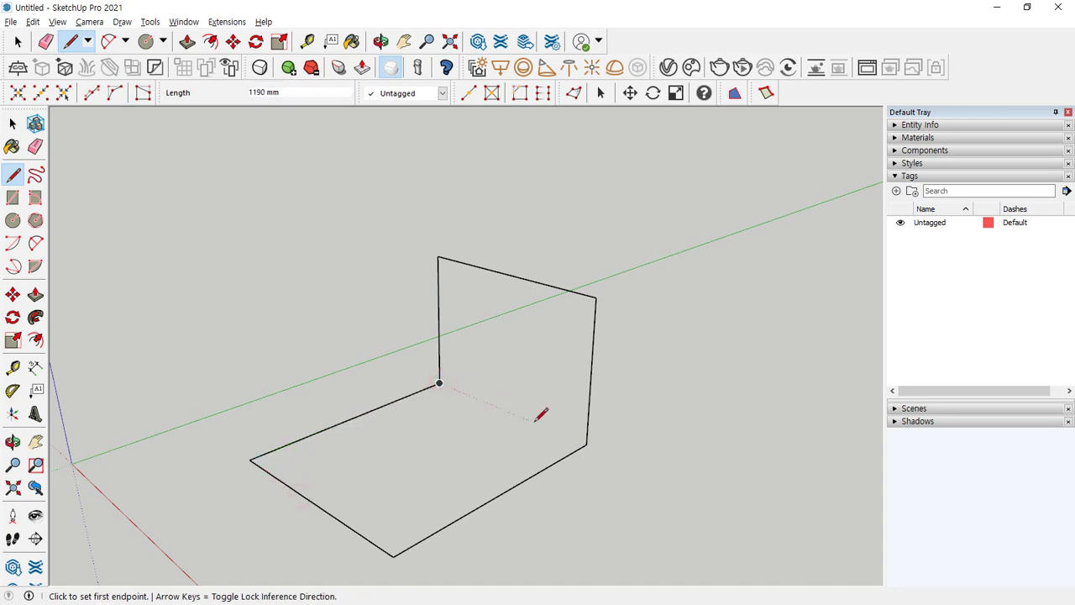
Join the feet of the two vertical edges with a line to fill the horizontal and vertical faces.
{"action": "left_click", "coordinate": [587, 442]}
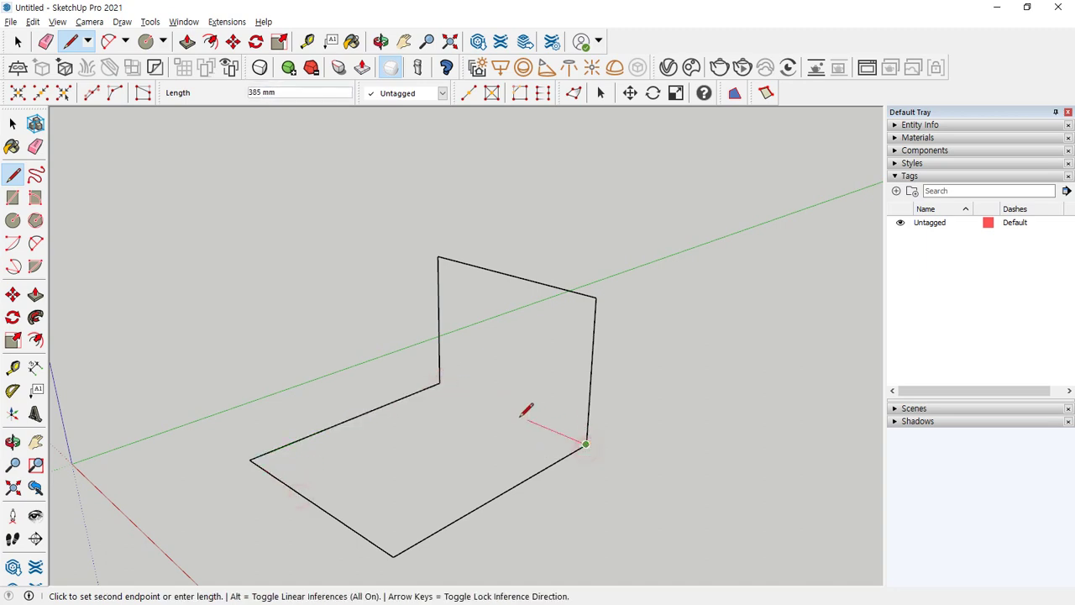
{"action": "left_click", "coordinate": [438, 385]}
{"action": "scroll", "coordinate": [454, 442], "scroll_direction": "down", "scroll_amount": 3}
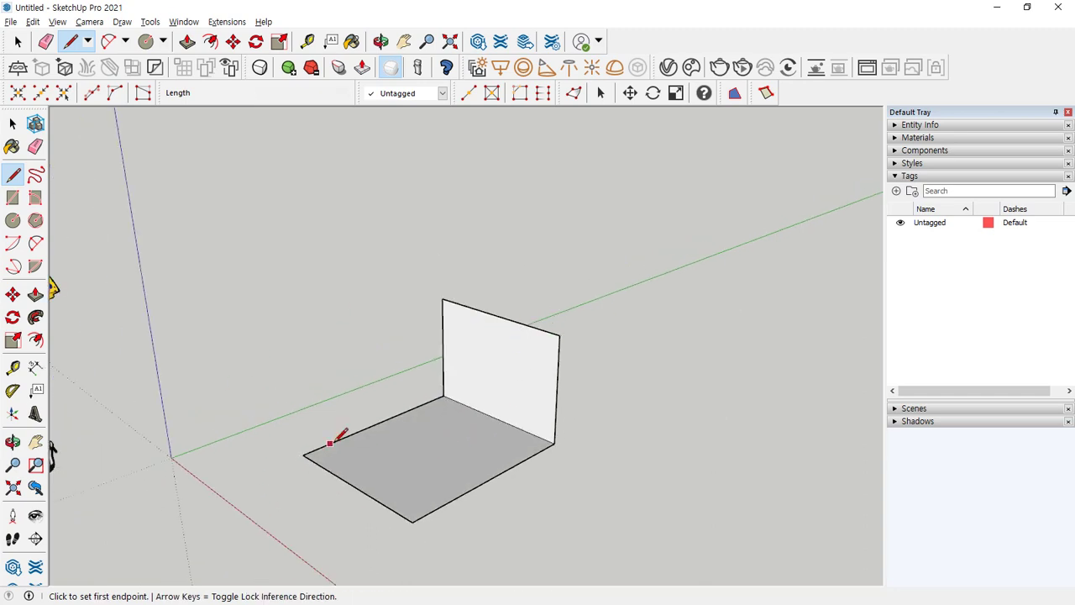
{"action": "middle_click_drag", "start_coordinate": [328, 443], "coordinate": [421, 444]}
{"action": "key", "text": "space"}
{"action": "scroll", "coordinate": [472, 311], "scroll_direction": "down", "scroll_amount": 2}
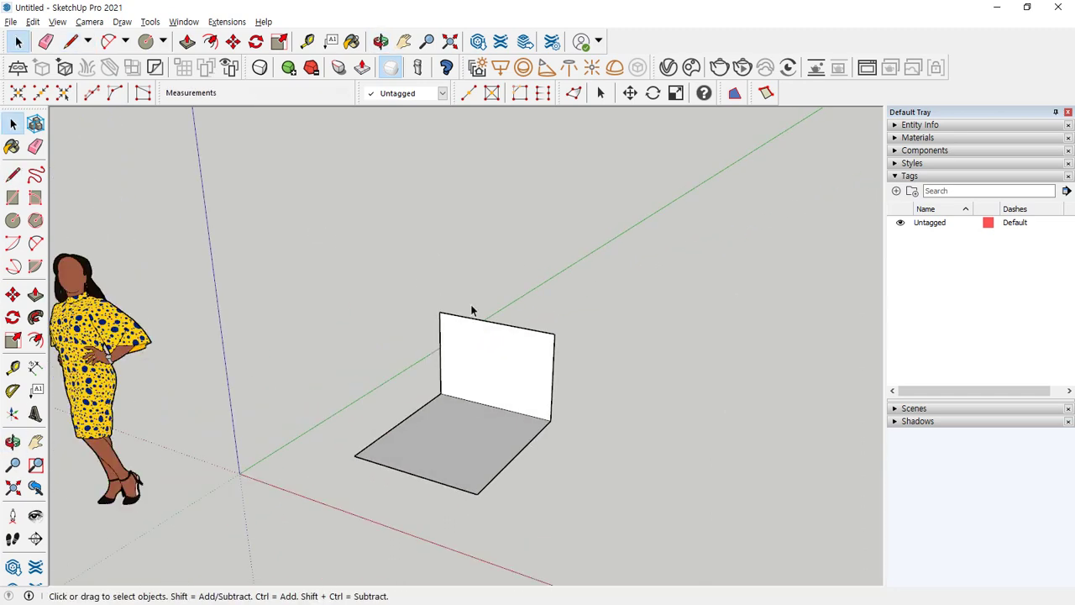
{"action": "left_click", "coordinate": [12, 174]}
{"action": "left_click", "coordinate": [12, 198]}
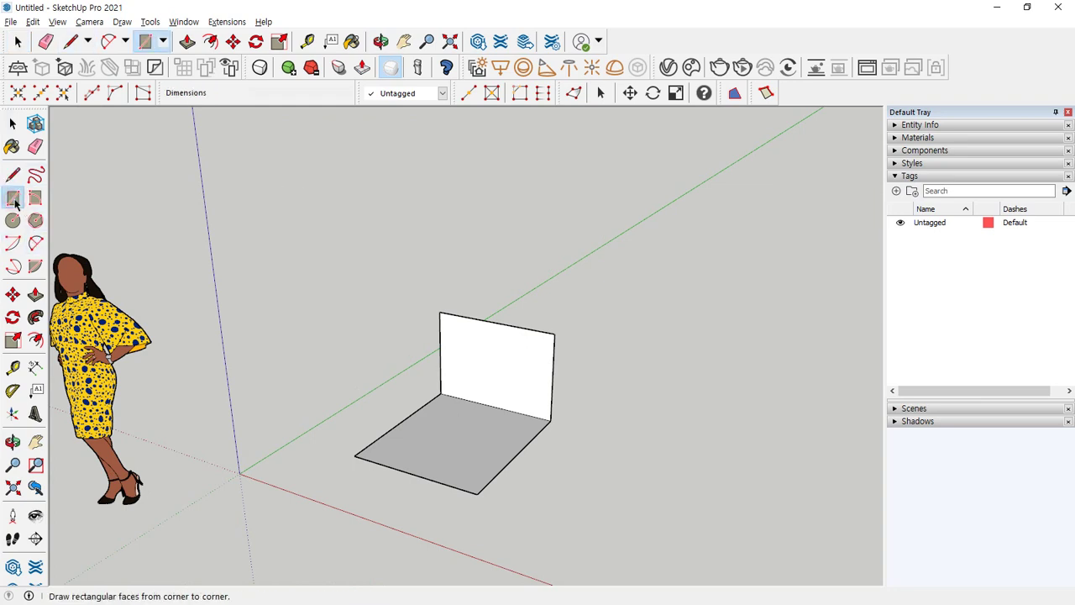
{"action": "left_click", "coordinate": [13, 220]}
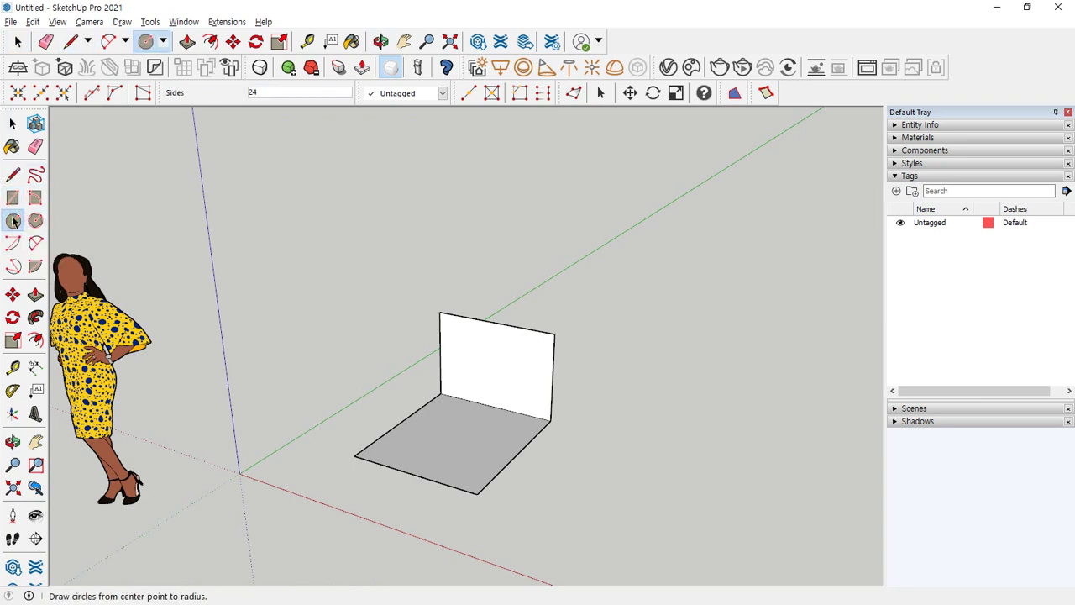
{"action": "left_click", "coordinate": [13, 294]}
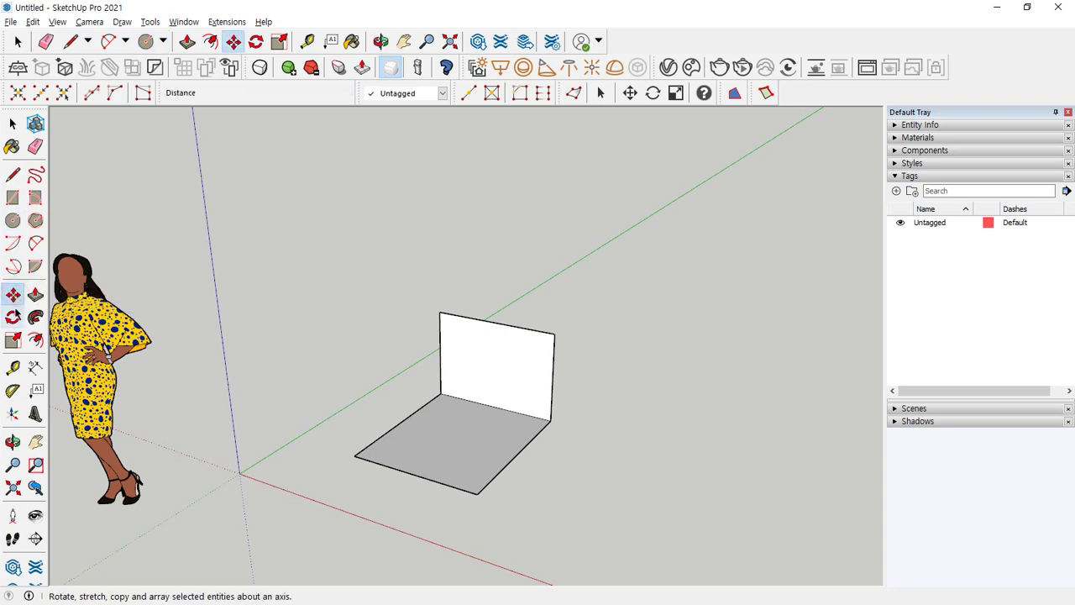
{"action": "left_click", "coordinate": [12, 317]}
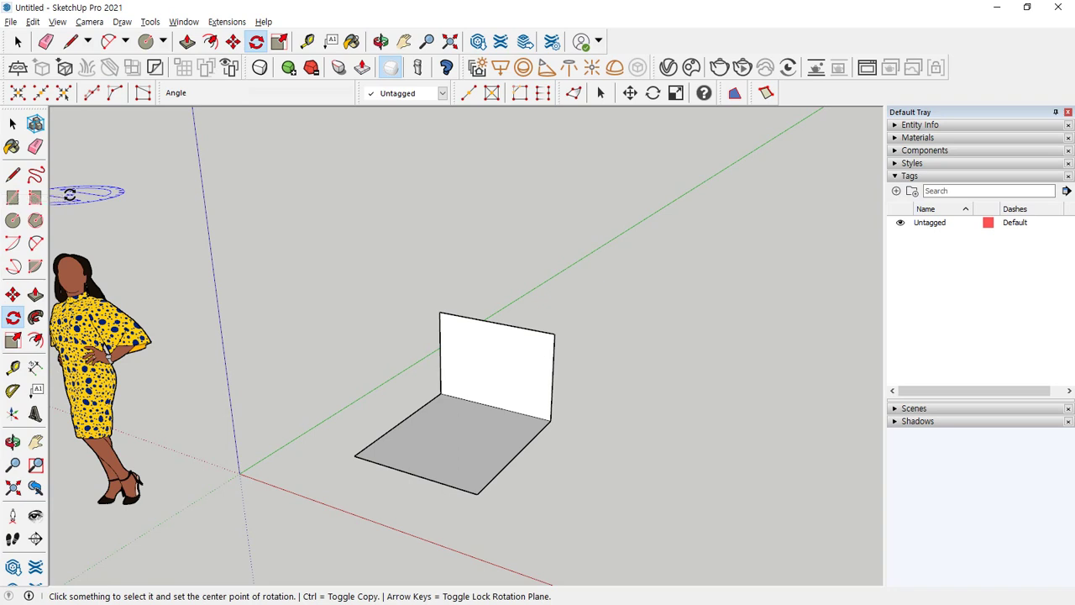
Delete the horizontal and vertical faces together with all their edges.
{"action": "left_click", "coordinate": [13, 123]}
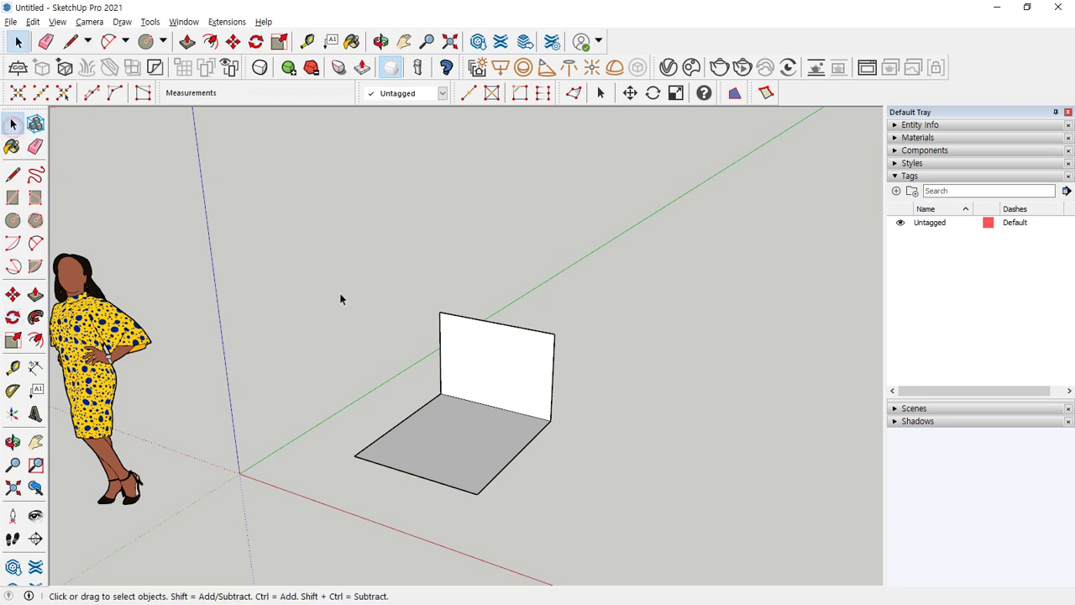
{"action": "left_click_drag", "start_coordinate": [354, 313], "coordinate": [622, 526]}
{"action": "key", "text": "Delete"}
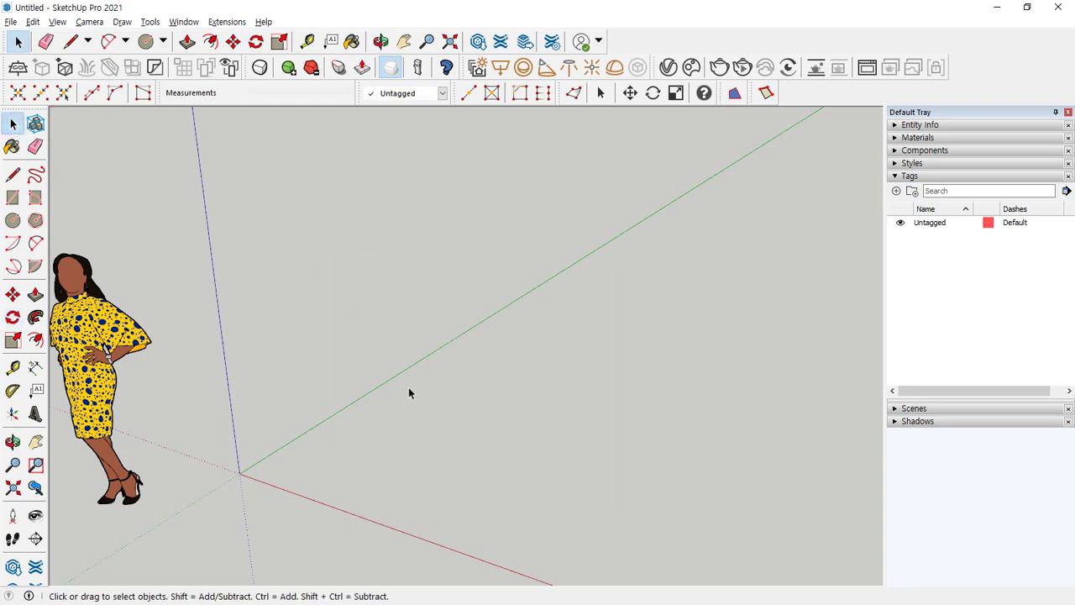
Draw a 1000 mm line locked to the red axis on the ground beside the green axis.
{"action": "middle_click_drag", "start_coordinate": [412, 384], "coordinate": [386, 306], "text": "shift"}
{"action": "middle_click_drag", "start_coordinate": [457, 406], "coordinate": [460, 430]}
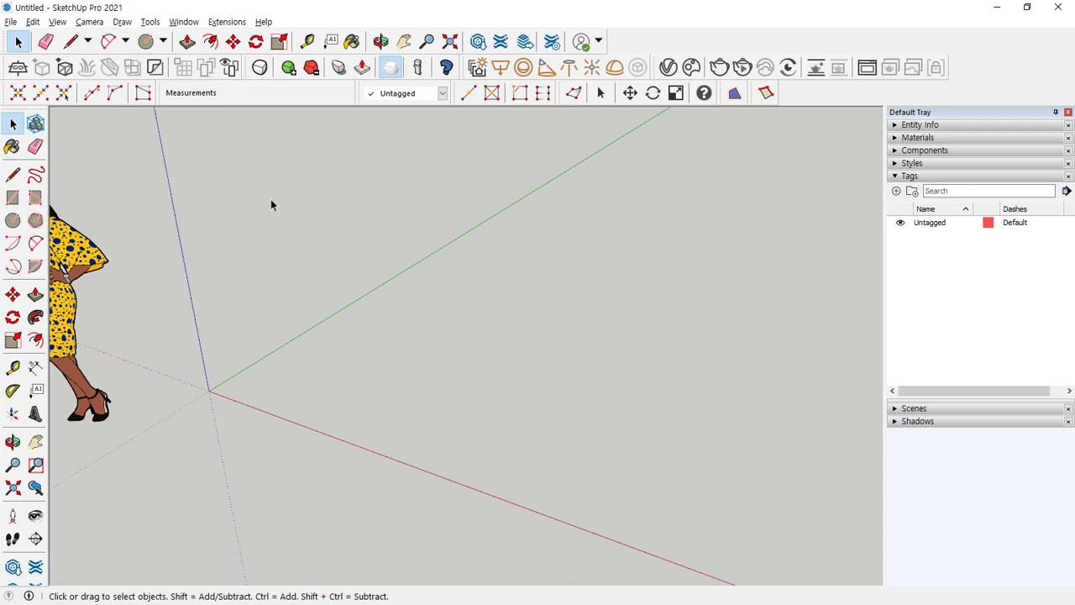
{"action": "left_click", "coordinate": [12, 173]}
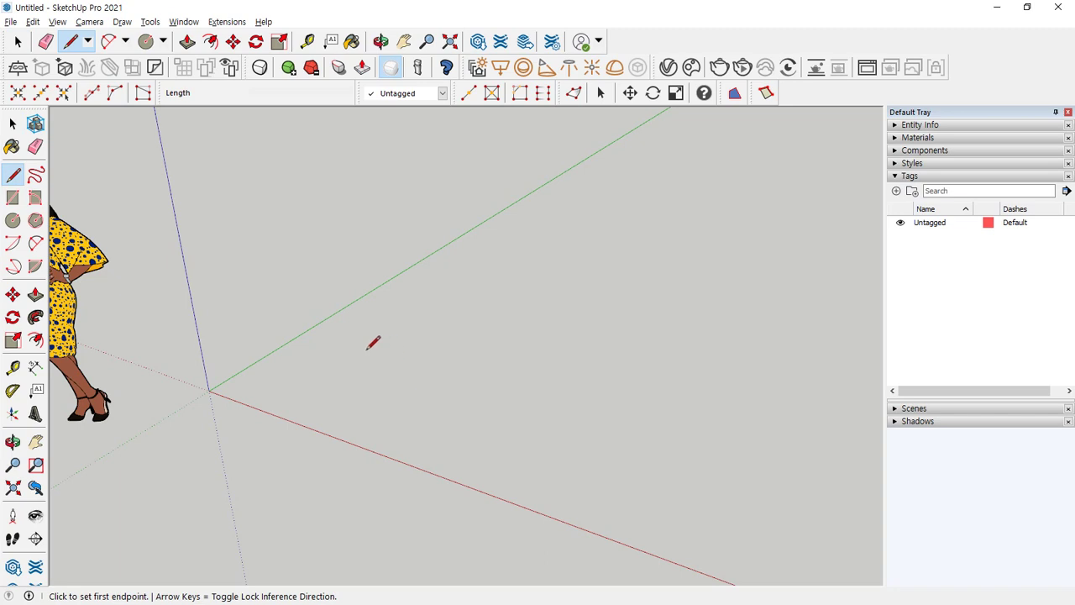
{"action": "left_click", "coordinate": [368, 348]}
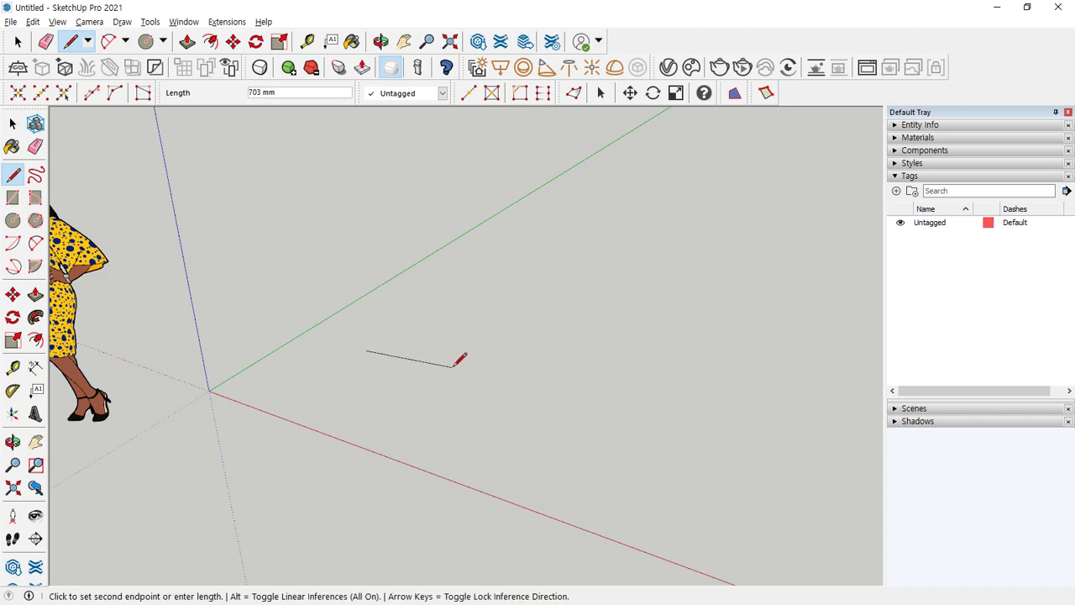
{"action": "key", "text": "Right"}
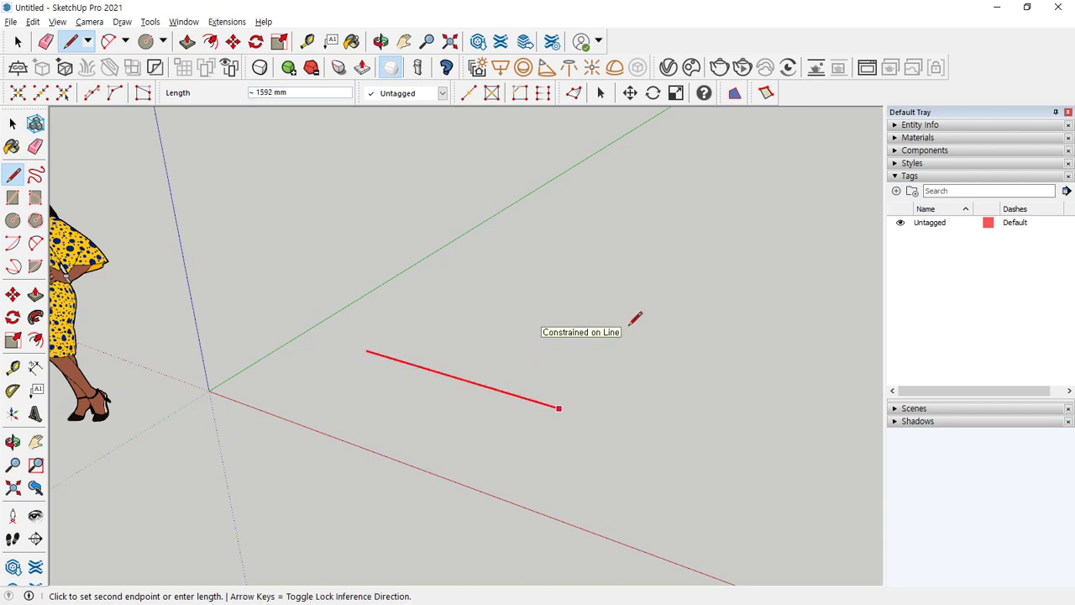
{"action": "type", "text": "10"}
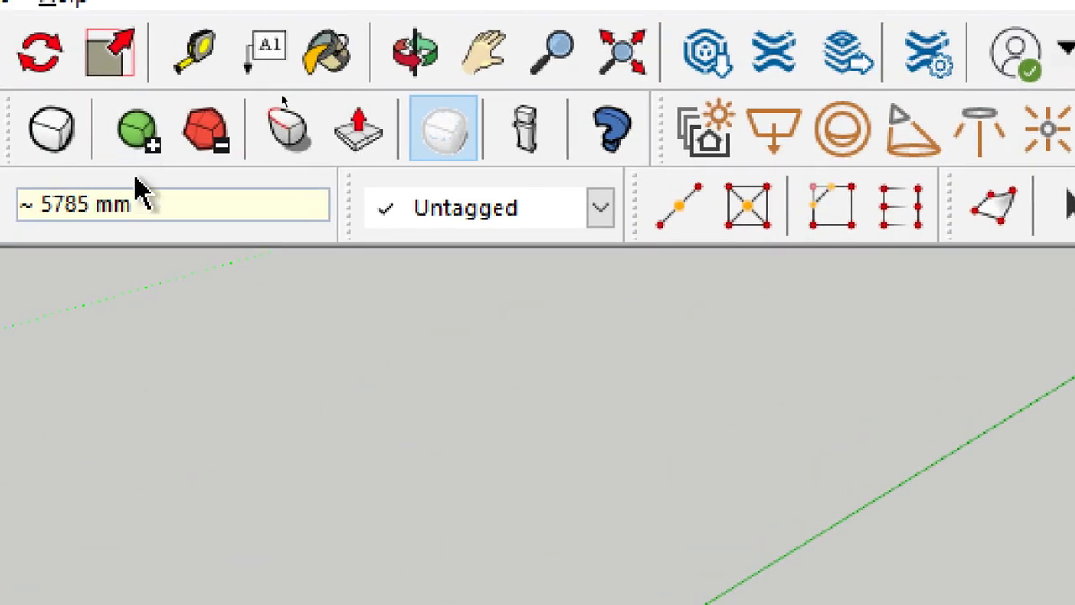
{"action": "type", "text": "1000"}
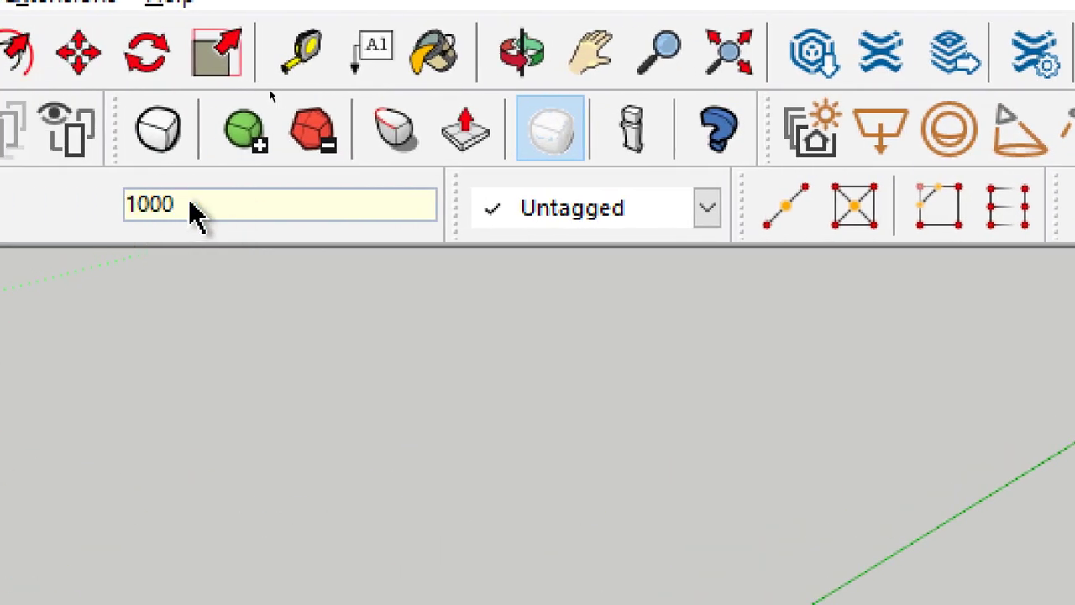
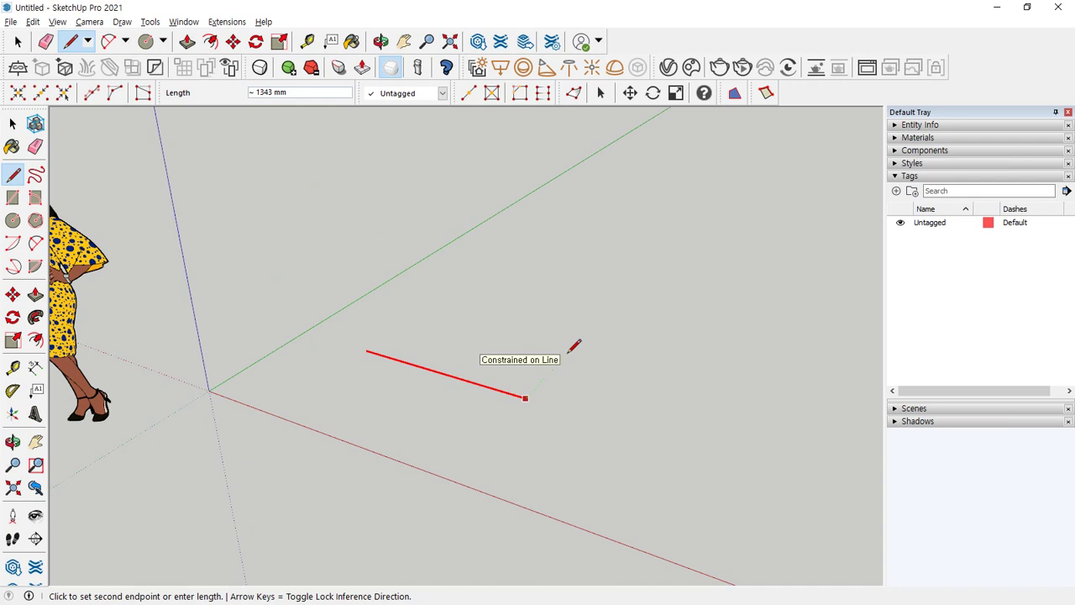
{"action": "type", "text": "1000"}
{"action": "key", "text": "Return"}
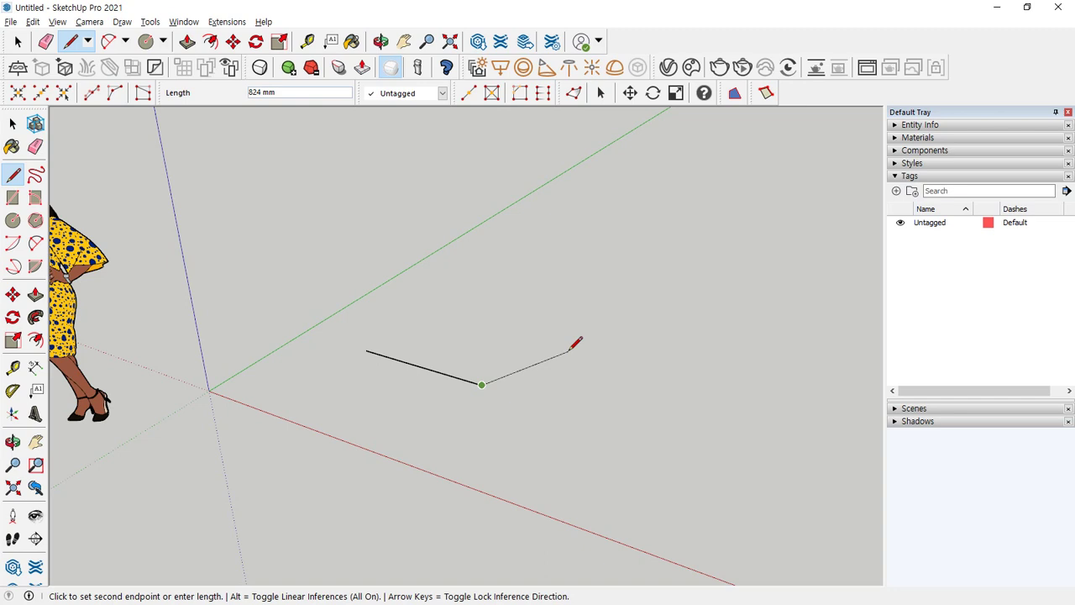
Continue with a 1000 mm edge locked to the green axis and a 1000 mm edge back along the red axis.
{"action": "key", "text": "Left"}
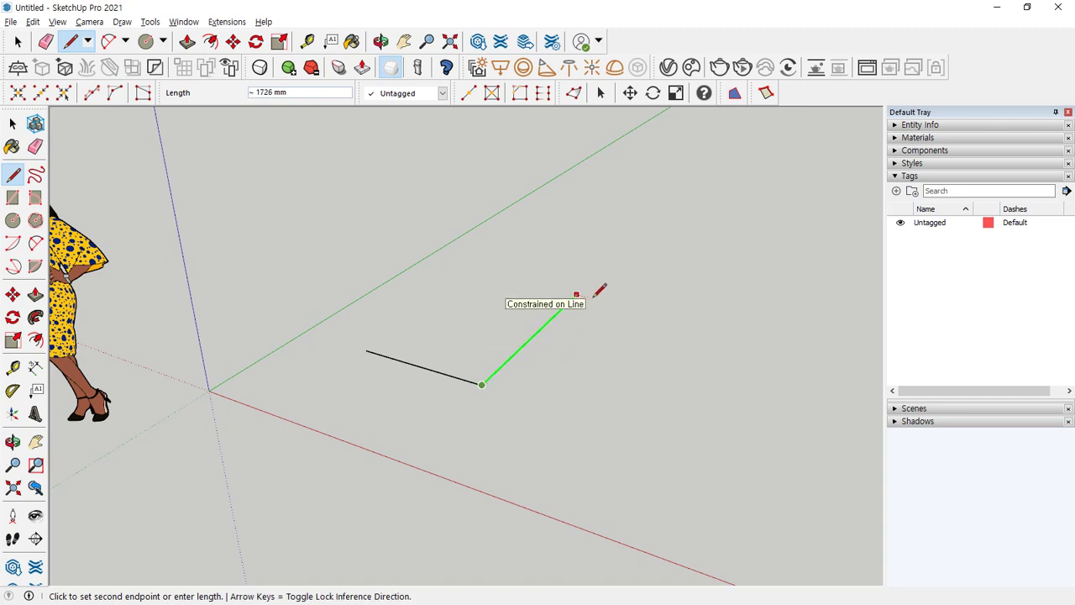
{"action": "type", "text": "1000"}
{"action": "key", "text": "Return"}
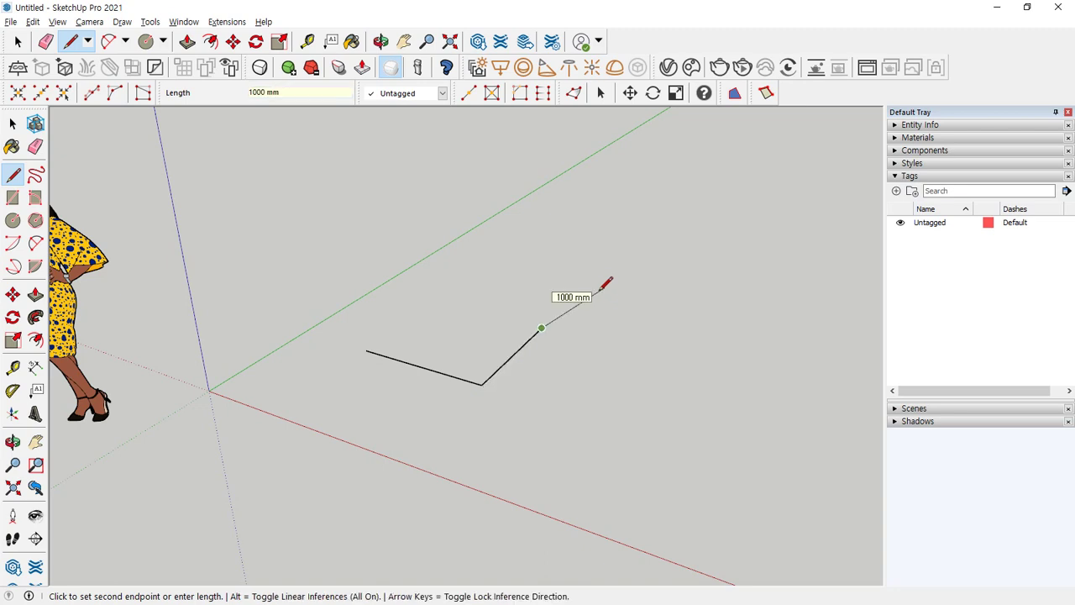
{"action": "key", "text": "Right"}
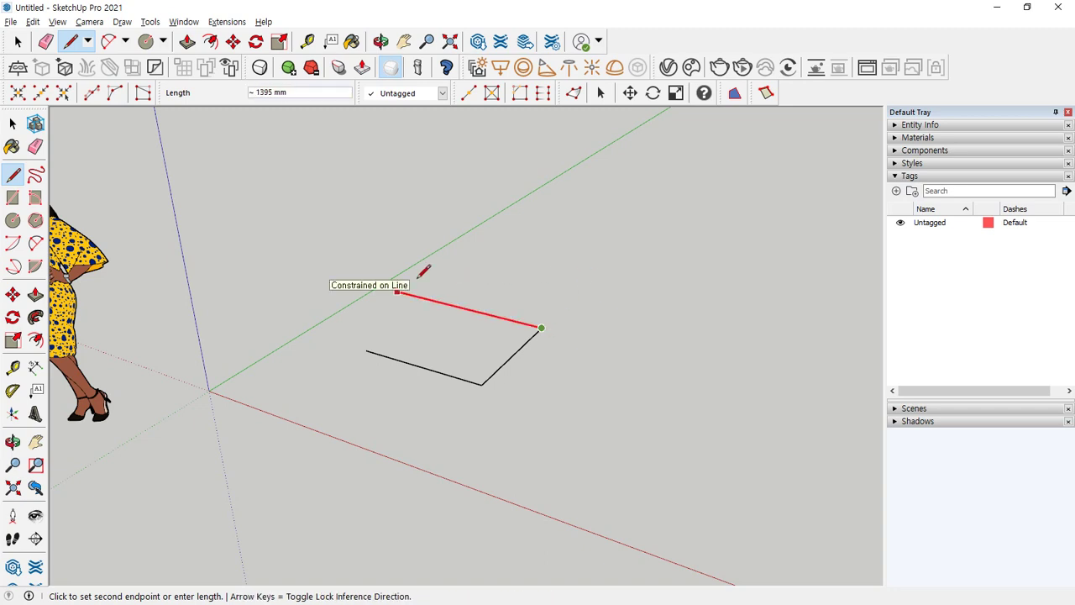
{"action": "type", "text": "1000"}
{"action": "key", "text": "Return"}
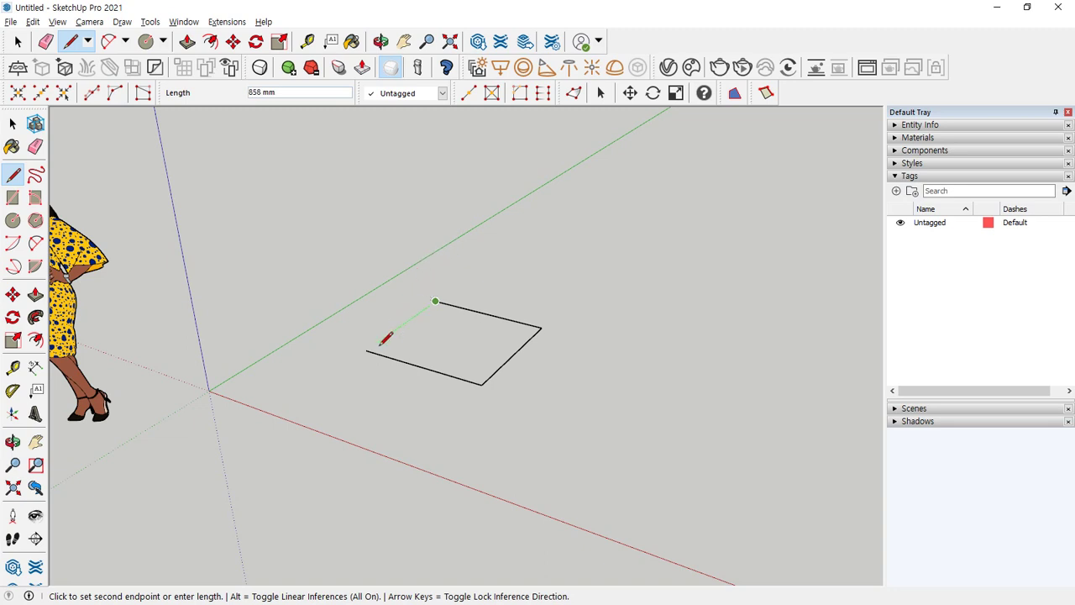
Close the square with an edge to the first line's starting endpoint so that a face fills it.
{"action": "scroll", "coordinate": [379, 351], "scroll_direction": "up", "scroll_amount": 3}
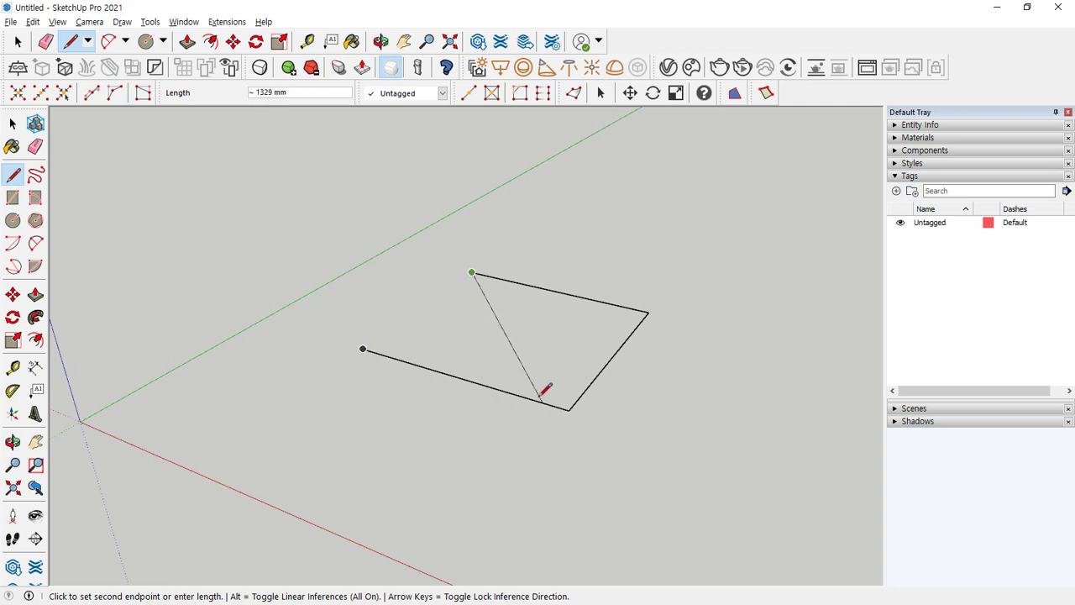
{"action": "left_click", "coordinate": [363, 348]}
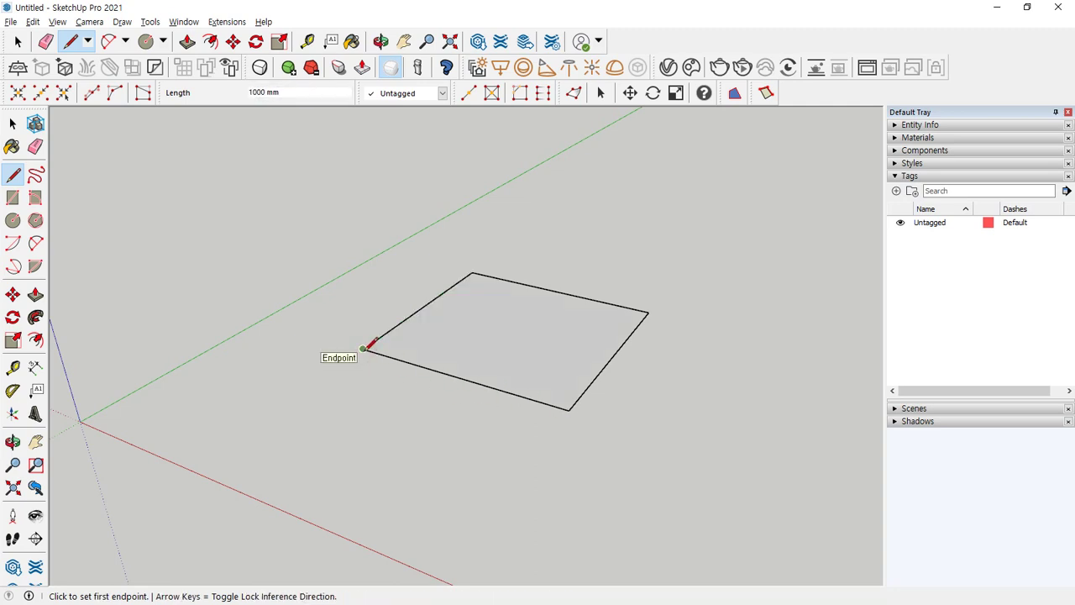
{"action": "key", "text": "space"}
{"action": "middle_click_drag", "start_coordinate": [408, 384], "coordinate": [396, 444]}
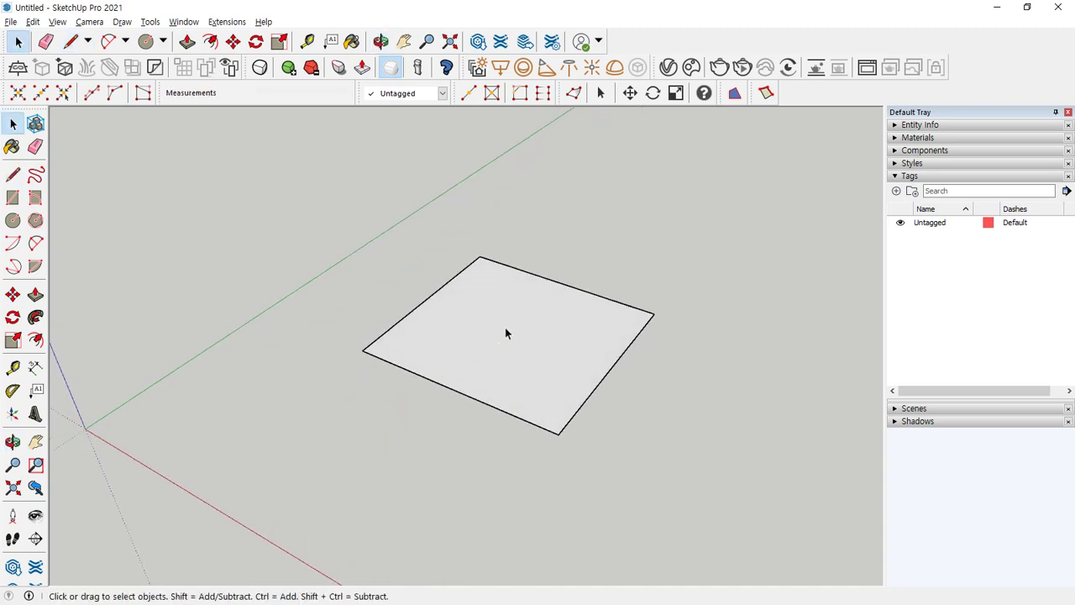
Examine the closed outline of the square and check its face by selecting and deselecting it.
{"action": "middle_click_drag", "start_coordinate": [504, 331], "coordinate": [458, 318]}
{"action": "mouse_move", "coordinate": [463, 221]}
{"action": "left_mouse_down"}
{"action": "mouse_move", "coordinate": [326, 347]}
{"action": "mouse_move", "coordinate": [590, 494]}
{"action": "mouse_move", "coordinate": [710, 298]}
{"action": "mouse_move", "coordinate": [473, 221]}
{"action": "left_mouse_up"}
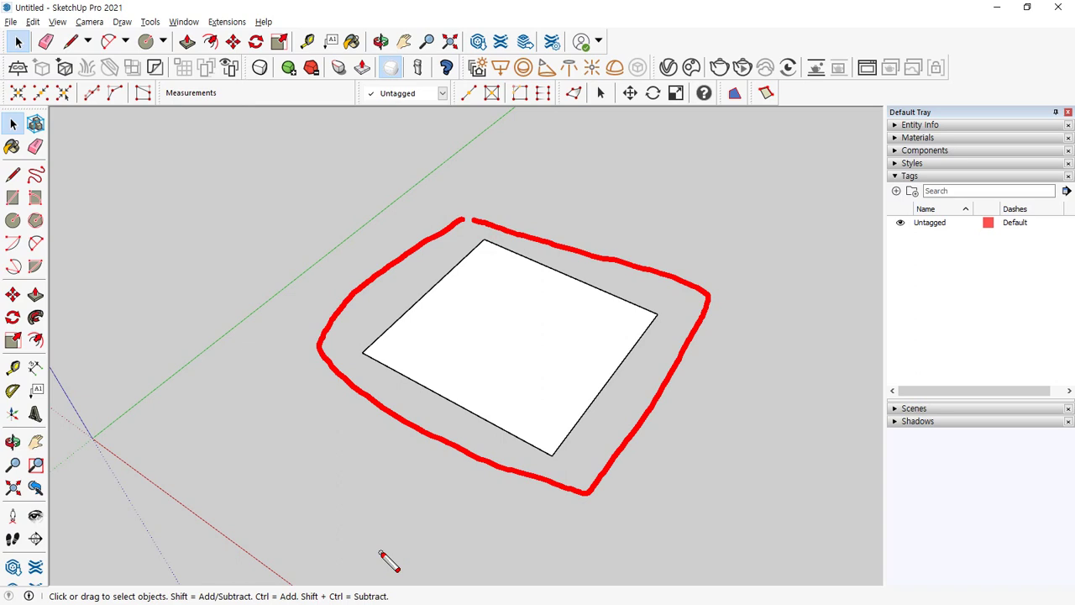
{"action": "key", "text": "Escape"}
{"action": "left_click", "coordinate": [524, 364]}
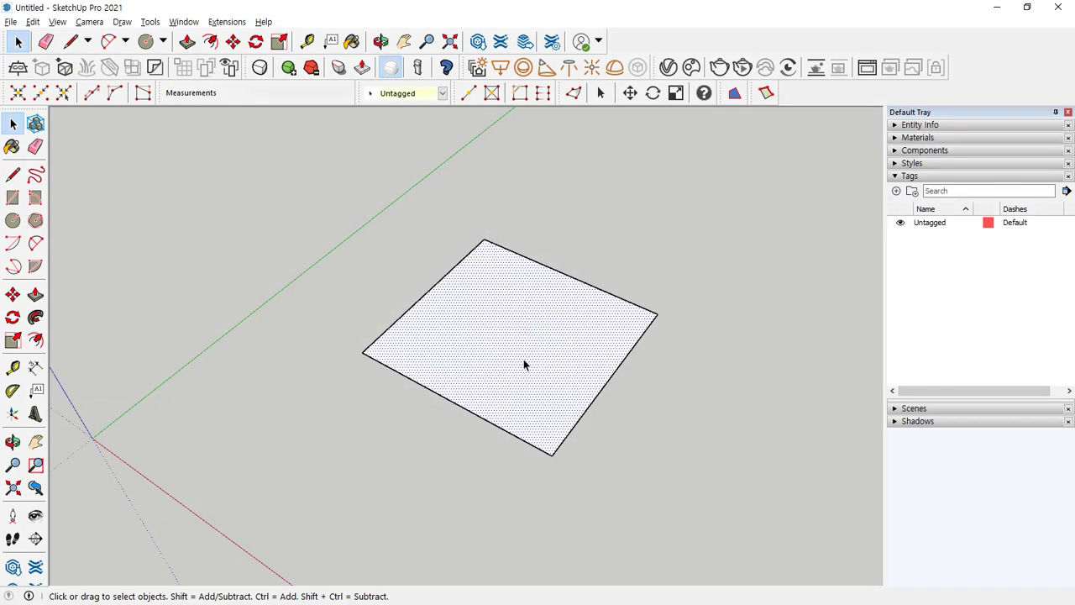
{"action": "left_click", "coordinate": [613, 252]}
Switch to the reference drawing in the browser and examine the overall dimensions of the rectangular spiral figure.
{"action": "key", "text": "alt+Tab"}
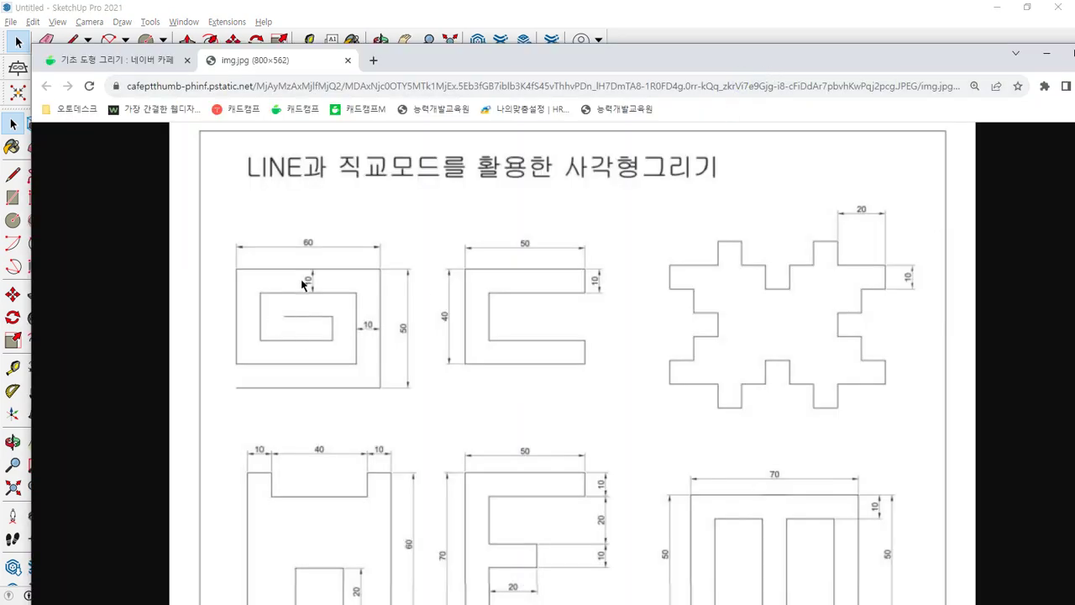
{"action": "key", "text": "ctrl+alt+d"}
{"action": "mouse_move", "coordinate": [311, 257]}
{"action": "left_mouse_down"}
{"action": "mouse_move", "coordinate": [301, 239]}
{"action": "mouse_move", "coordinate": [312, 269]}
{"action": "left_mouse_up"}
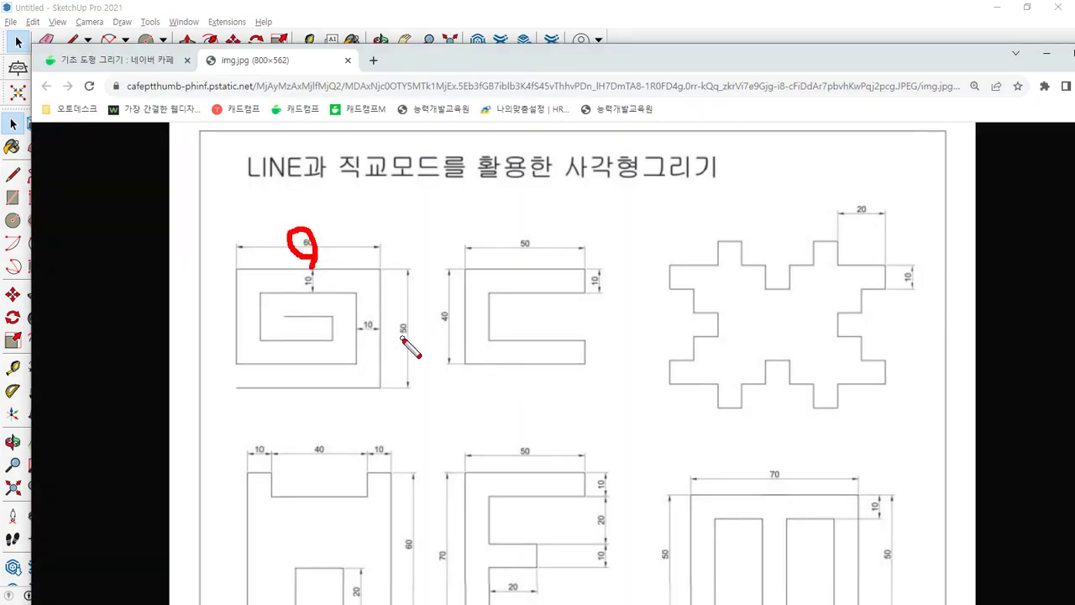
{"action": "mouse_move", "coordinate": [405, 353]}
{"action": "left_mouse_down"}
{"action": "mouse_move", "coordinate": [422, 354]}
{"action": "mouse_move", "coordinate": [406, 354]}
{"action": "left_mouse_up"}
{"action": "key", "text": "Escape"}
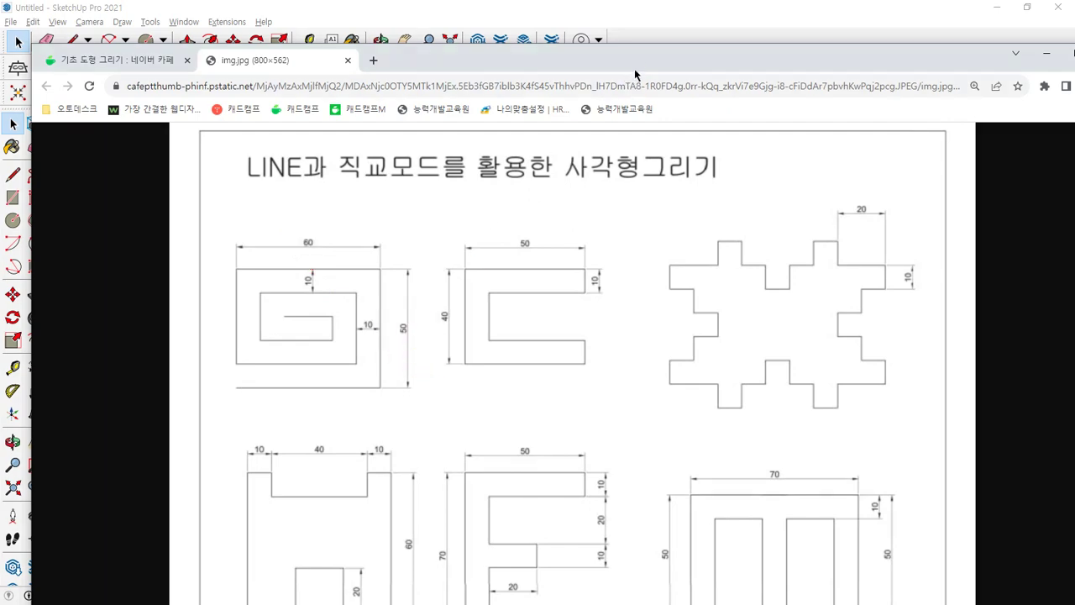
Return to SketchUp and delete the square face with all its edges.
{"action": "left_click_drag", "start_coordinate": [631, 57], "coordinate": [0, 134]}
{"action": "left_click_drag", "start_coordinate": [195, 131], "coordinate": [710, 522]}
{"action": "key", "text": "Delete"}
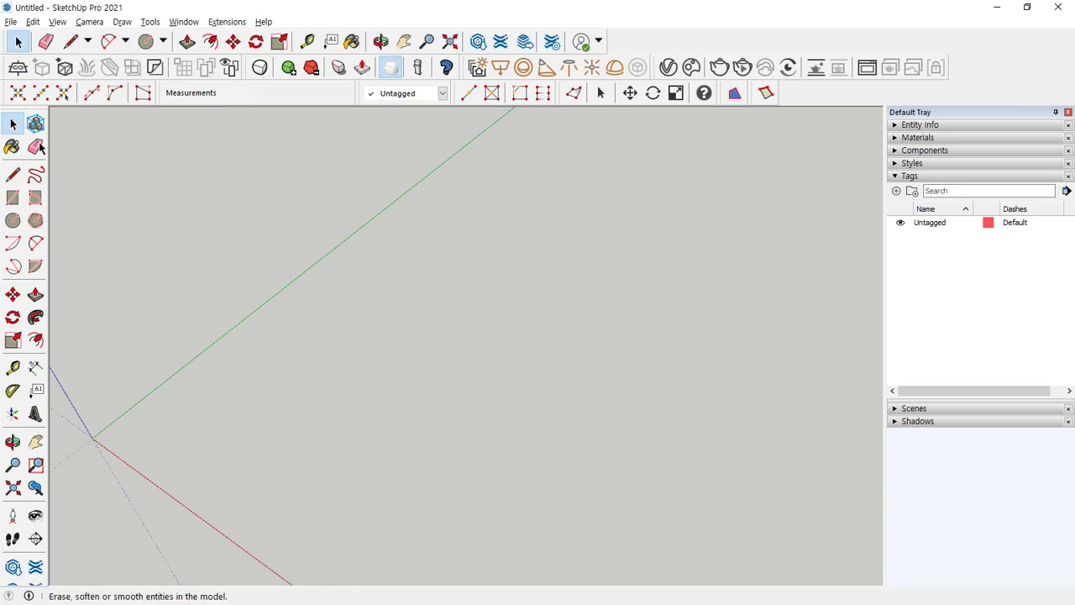
Start the rectangular spiral with a 60 mm edge along the red axis and a 50 mm edge along the green axis.
{"action": "left_click", "coordinate": [13, 173]}
{"action": "left_click", "coordinate": [254, 408]}
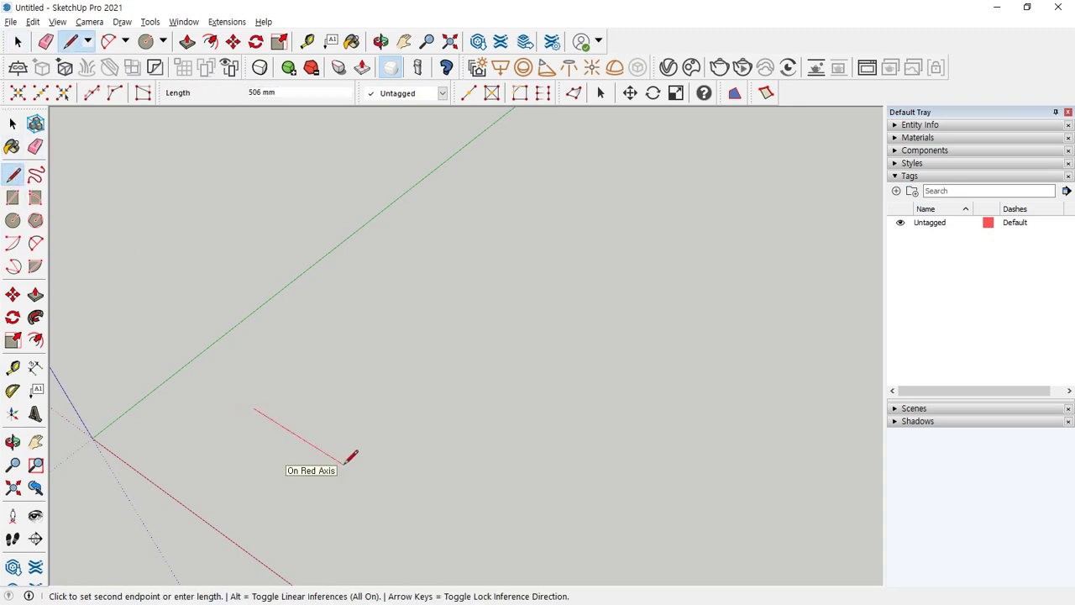
{"action": "type", "text": "60"}
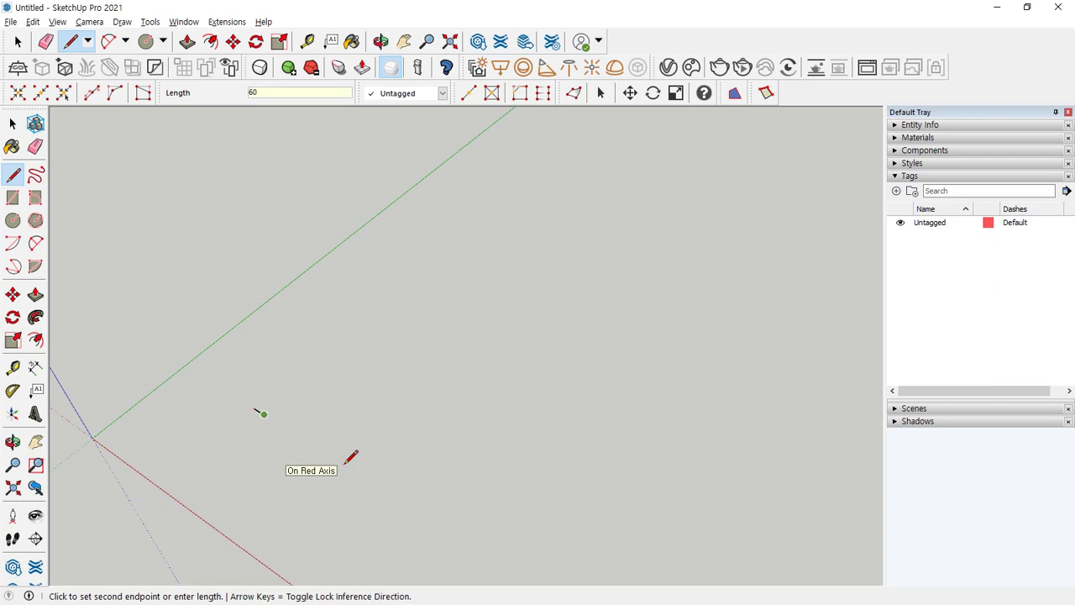
{"action": "key", "text": "Return"}
{"action": "scroll", "coordinate": [269, 402], "scroll_direction": "down", "scroll_amount": 3}
{"action": "scroll", "coordinate": [243, 399], "scroll_direction": "up", "scroll_amount": 4}
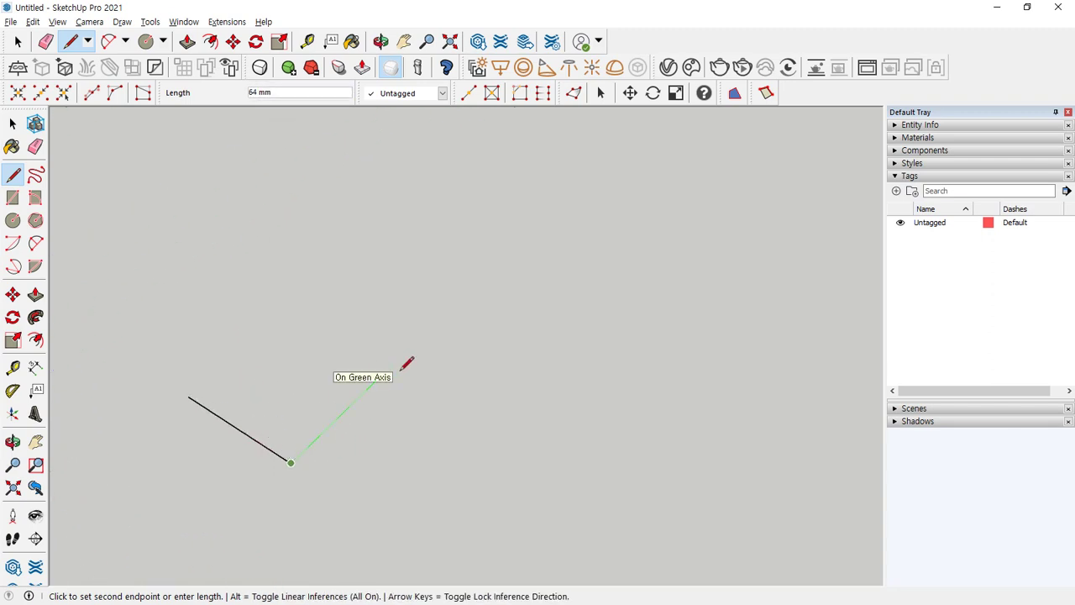
{"action": "type", "text": "50"}
{"action": "key", "text": "Return"}
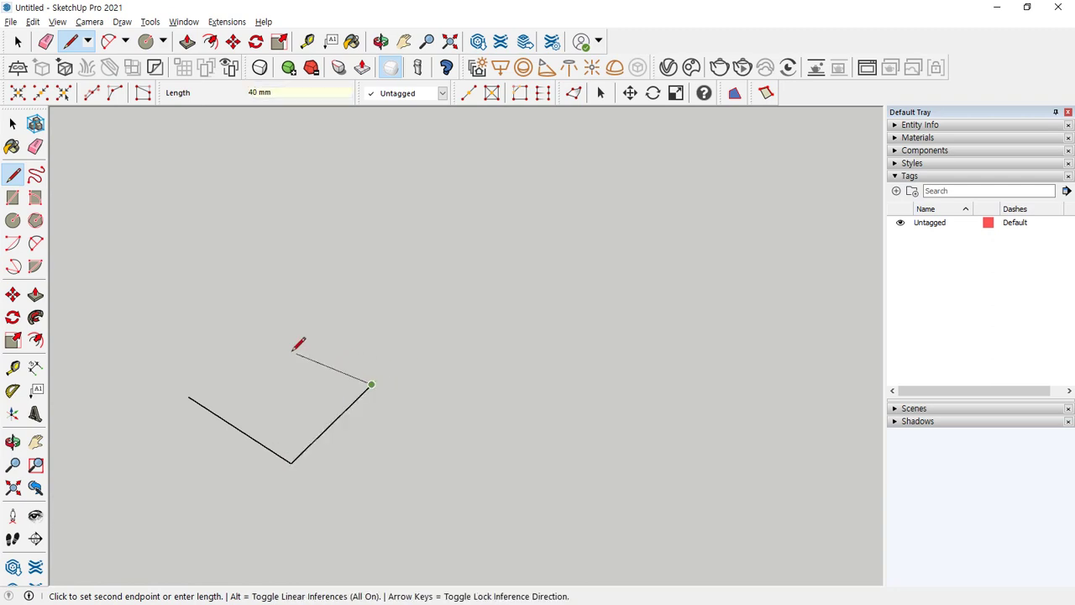
Continue the spiral with a 60 mm edge back along red, a 40 mm edge along green, and a red-axis edge ending 10 mm inside the outer edge.
{"action": "type", "text": "50"}
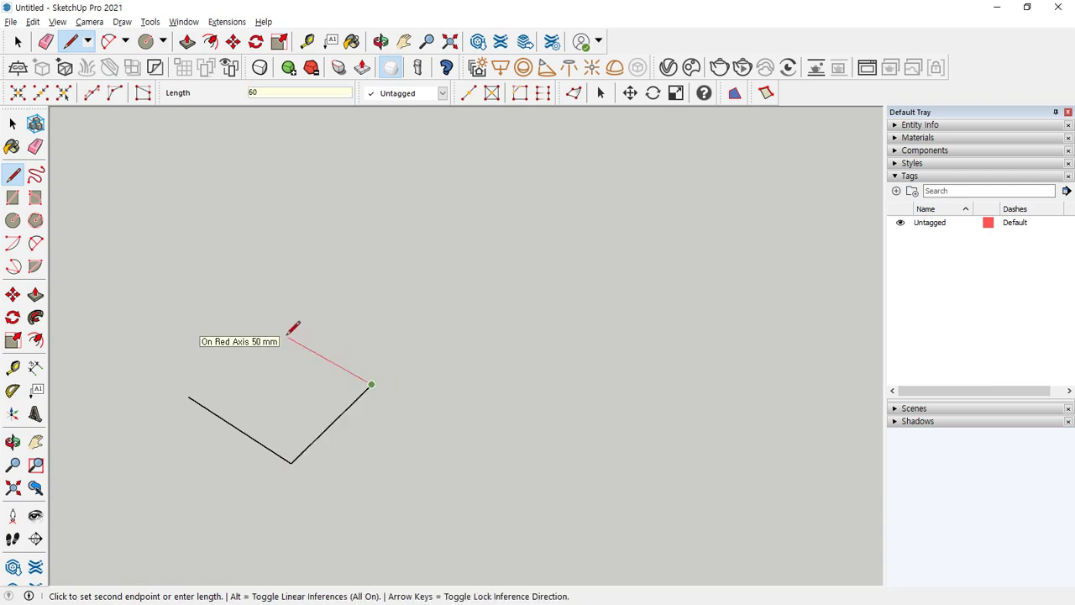
{"action": "key", "text": "Return"}
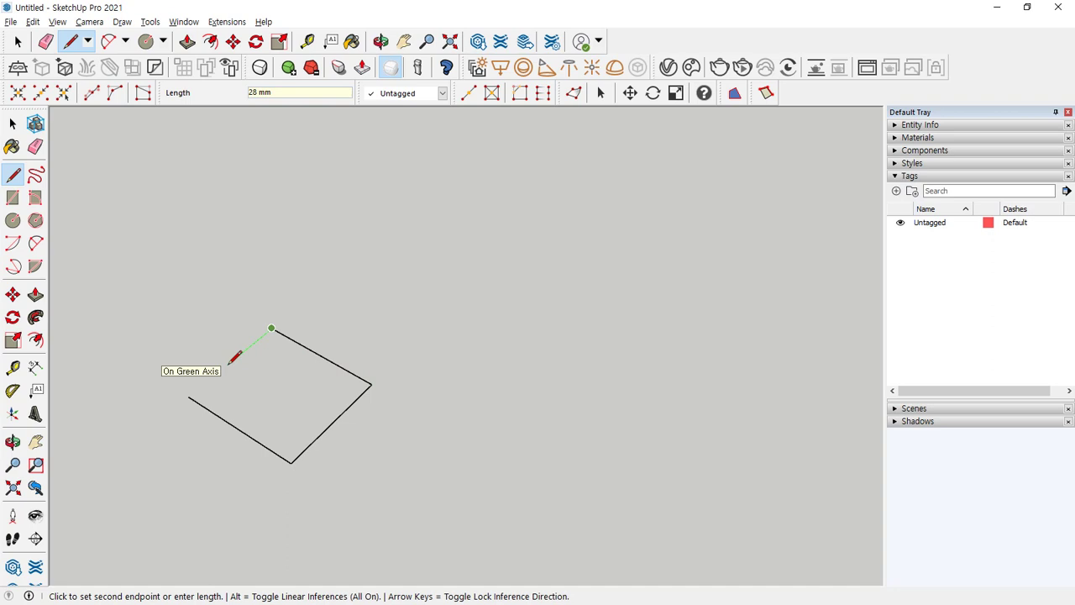
{"action": "type", "text": "40"}
{"action": "key", "text": "Return"}
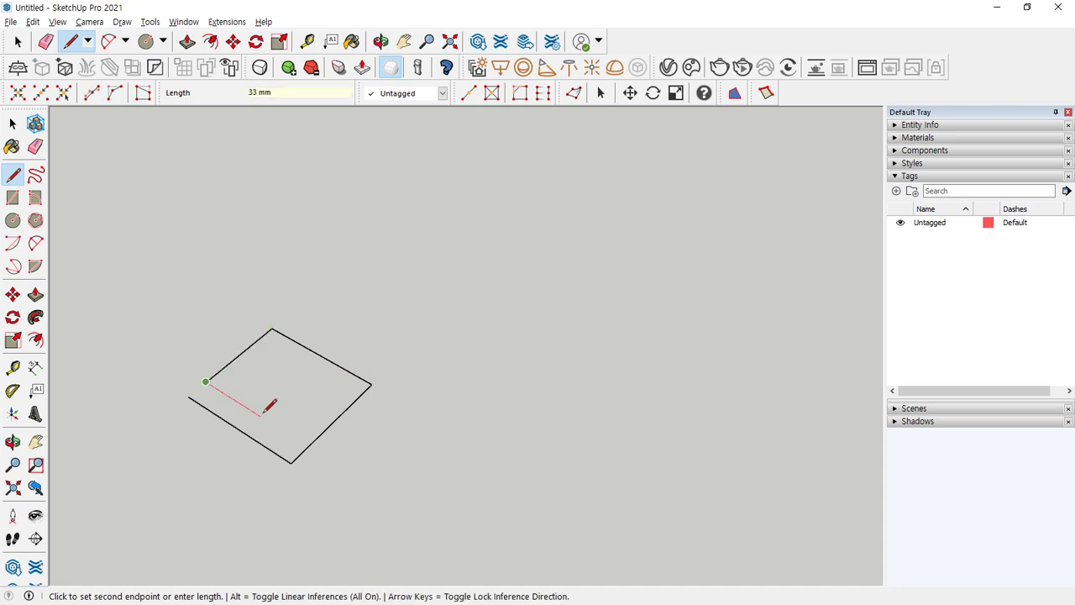
{"action": "type", "text": "40"}
{"action": "key", "text": "Return"}
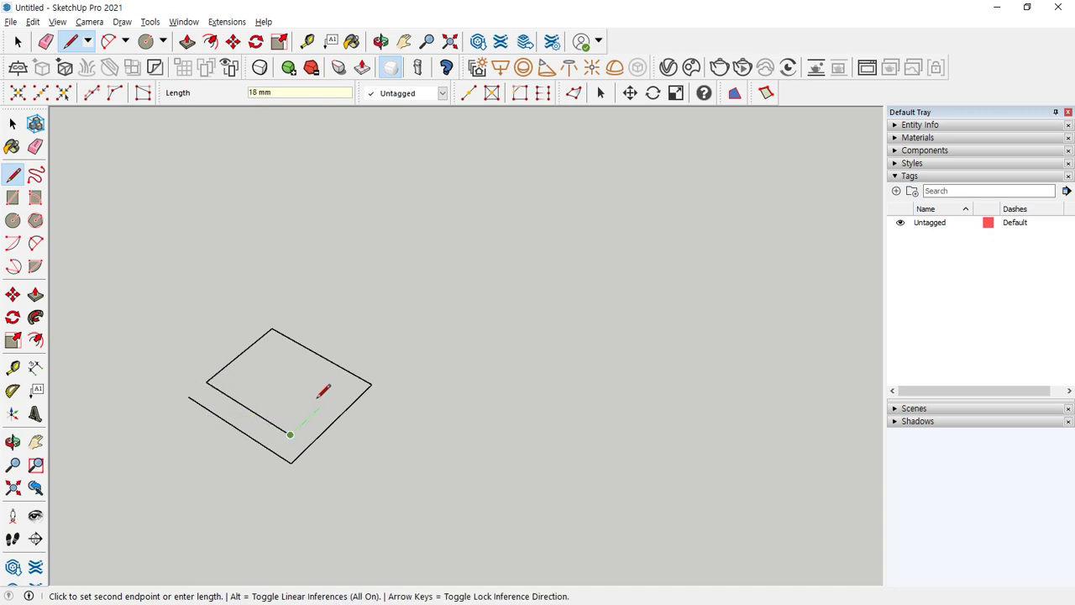
Continue the spiral inward with a 30 mm edge along green, a 40 mm edge along red, and a 20 mm edge along green.
{"action": "type", "text": "30"}
{"action": "key", "text": "Return"}
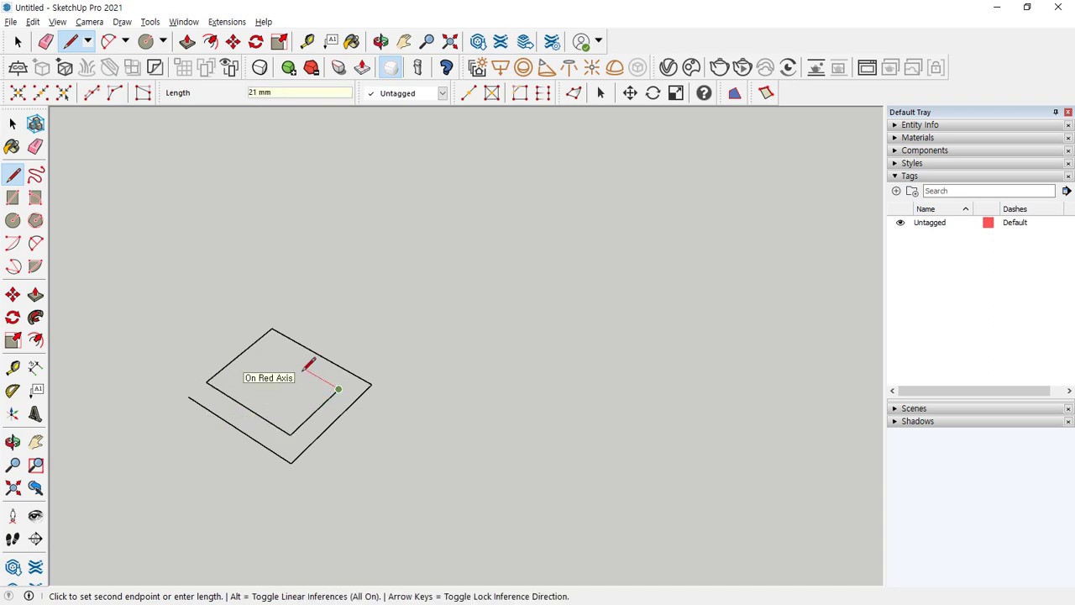
{"action": "type", "text": "30"}
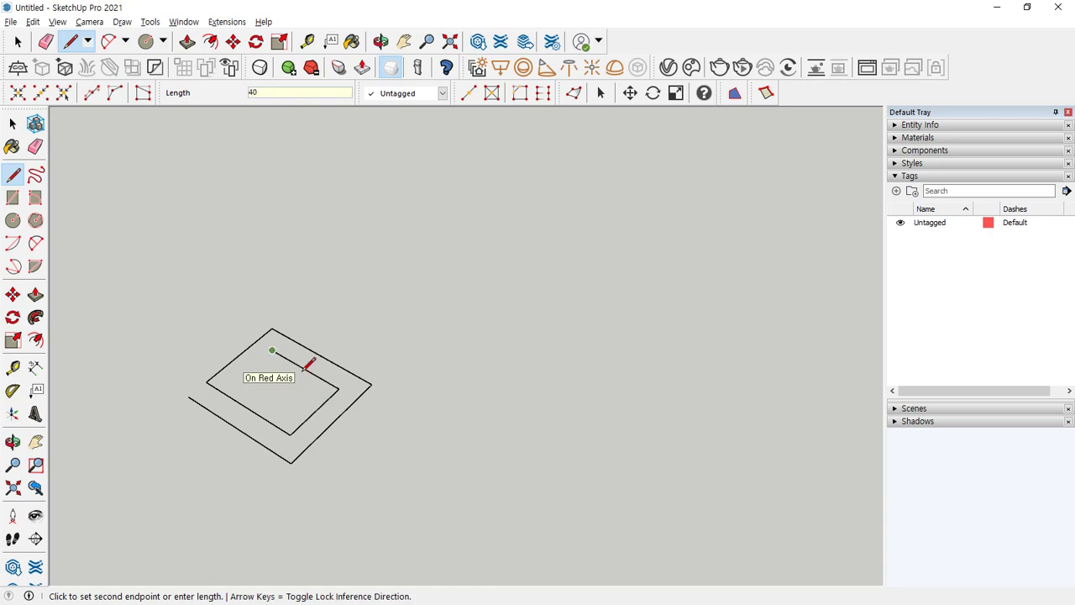
{"action": "key", "text": "Return"}
{"action": "type", "text": "20"}
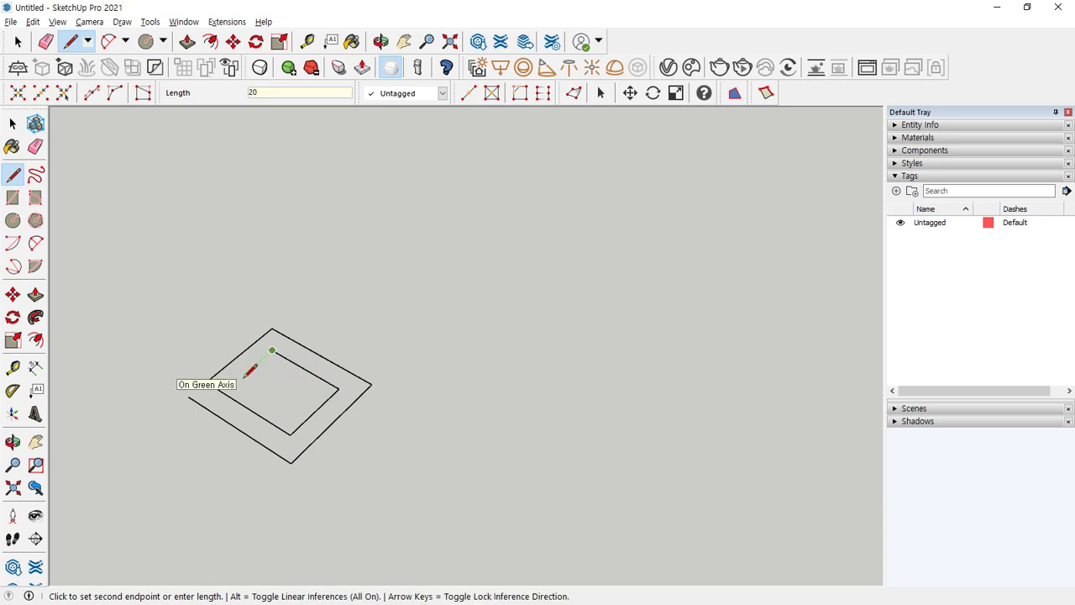
{"action": "key", "text": "Return"}
Finish the spiral with a 30 mm red-axis edge, a 10 mm green-axis edge, and a final 20 mm red-axis edge.
{"action": "type", "text": "20"}
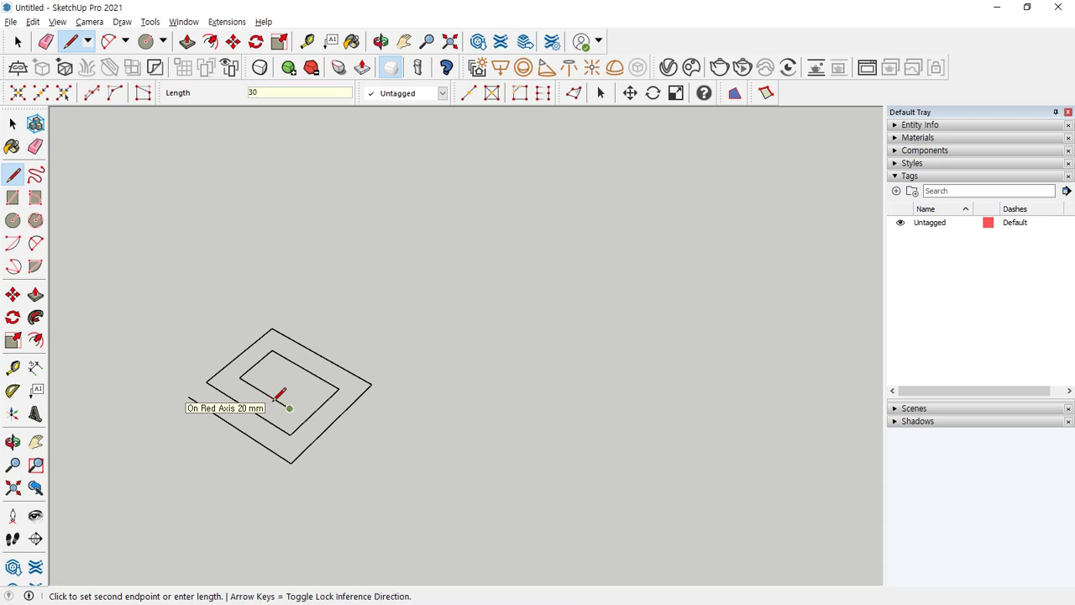
{"action": "key", "text": "Return"}
{"action": "type", "text": "10"}
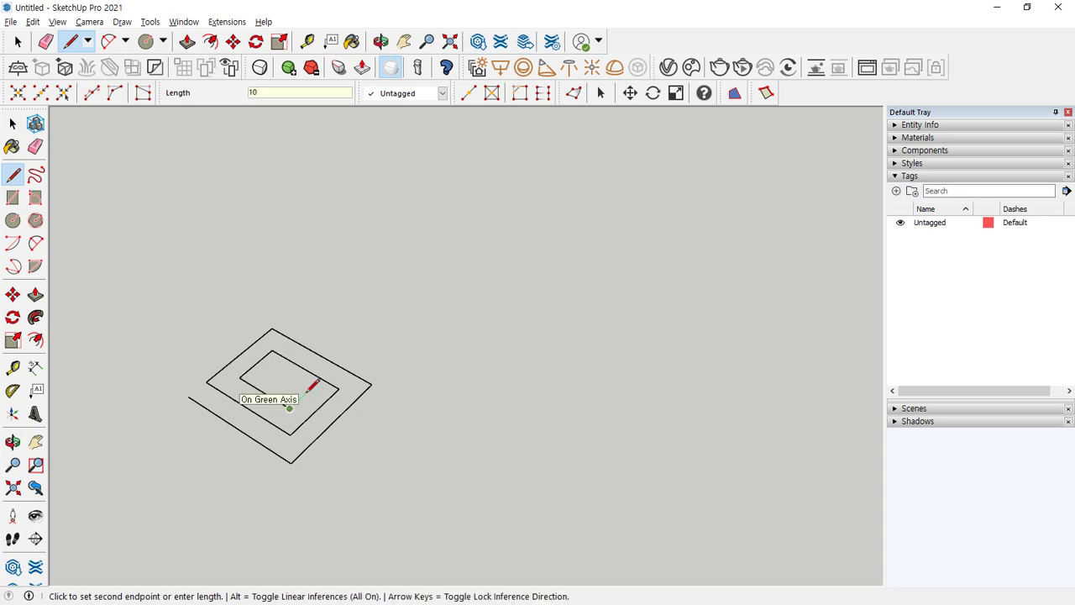
{"action": "key", "text": "Return"}
{"action": "type", "text": "20"}
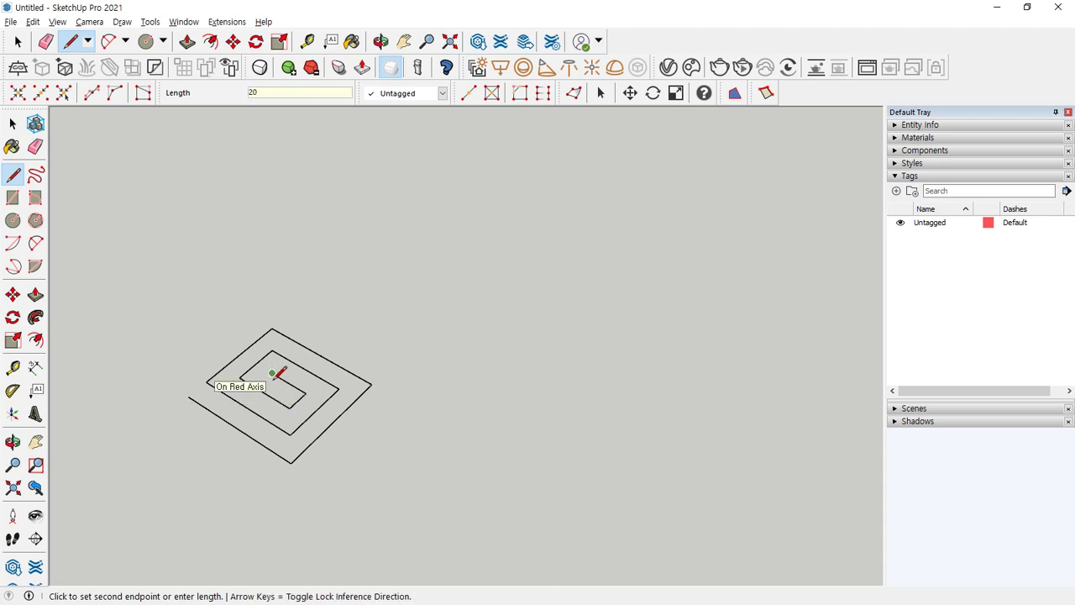
{"action": "key", "text": "Return"}
{"action": "key", "text": "space"}
Start a C-shaped figure beside the spiral with a 50 mm red-axis edge, a 40 mm green-axis edge, and a 50 mm edge back along red.
{"action": "scroll", "coordinate": [216, 433], "scroll_direction": "up", "scroll_amount": 5}
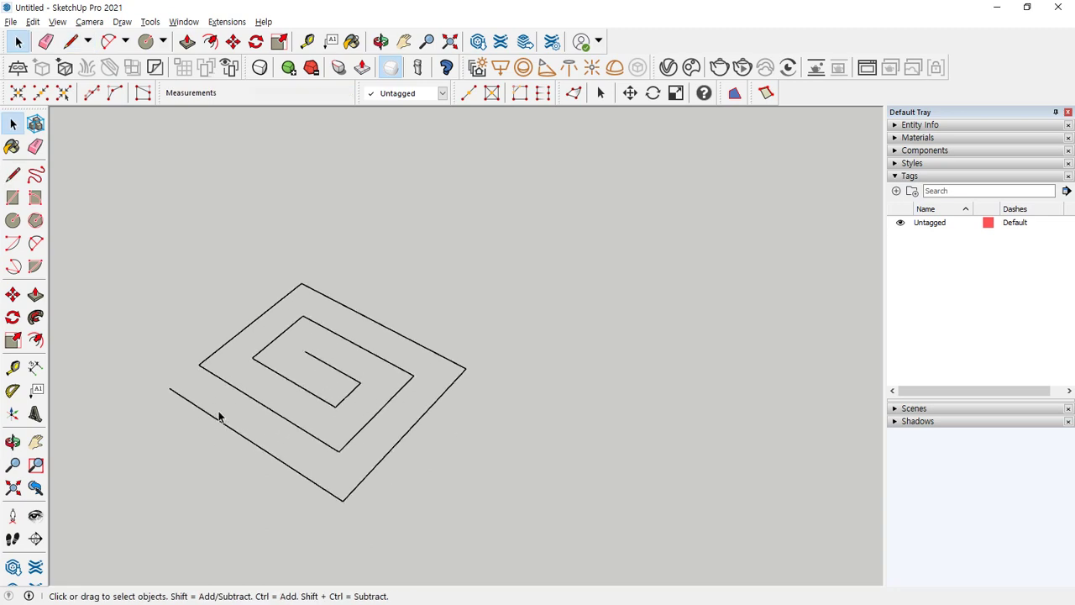
{"action": "middle_click_drag", "start_coordinate": [215, 417], "coordinate": [219, 442]}
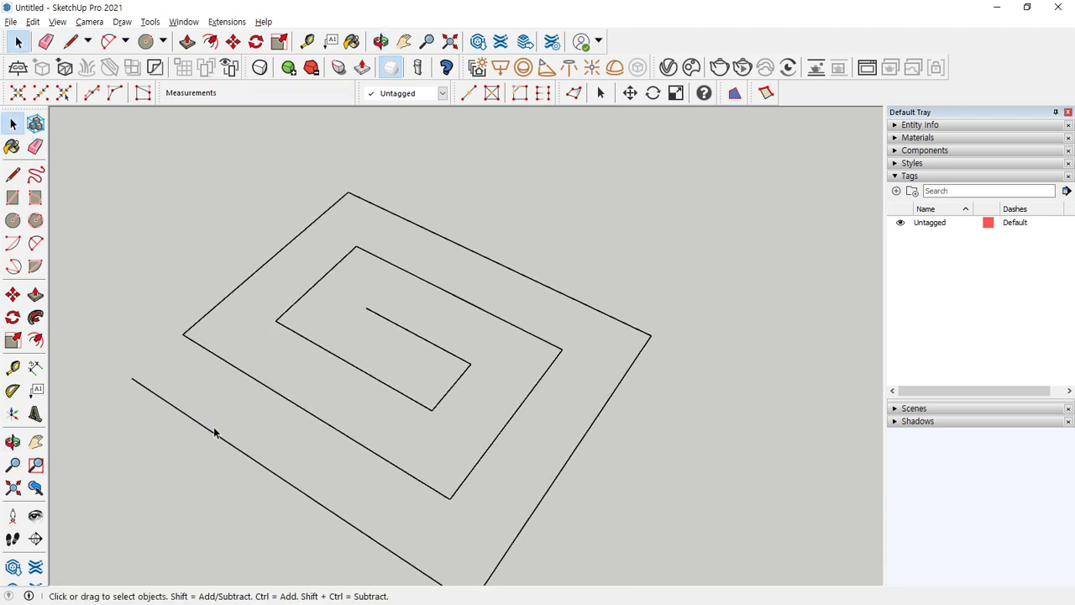
{"action": "scroll", "coordinate": [463, 320], "scroll_direction": "down", "scroll_amount": 2}
{"action": "mouse_move", "coordinate": [463, 320]}
{"action": "middle_mouse_down"}
{"action": "mouse_move", "coordinate": [538, 356]}
{"action": "mouse_move", "coordinate": [476, 396]}
{"action": "mouse_move", "coordinate": [571, 439]}
{"action": "mouse_move", "coordinate": [526, 391]}
{"action": "mouse_move", "coordinate": [447, 394]}
{"action": "middle_mouse_up"}
{"action": "scroll", "coordinate": [546, 449], "scroll_direction": "down", "scroll_amount": 2}
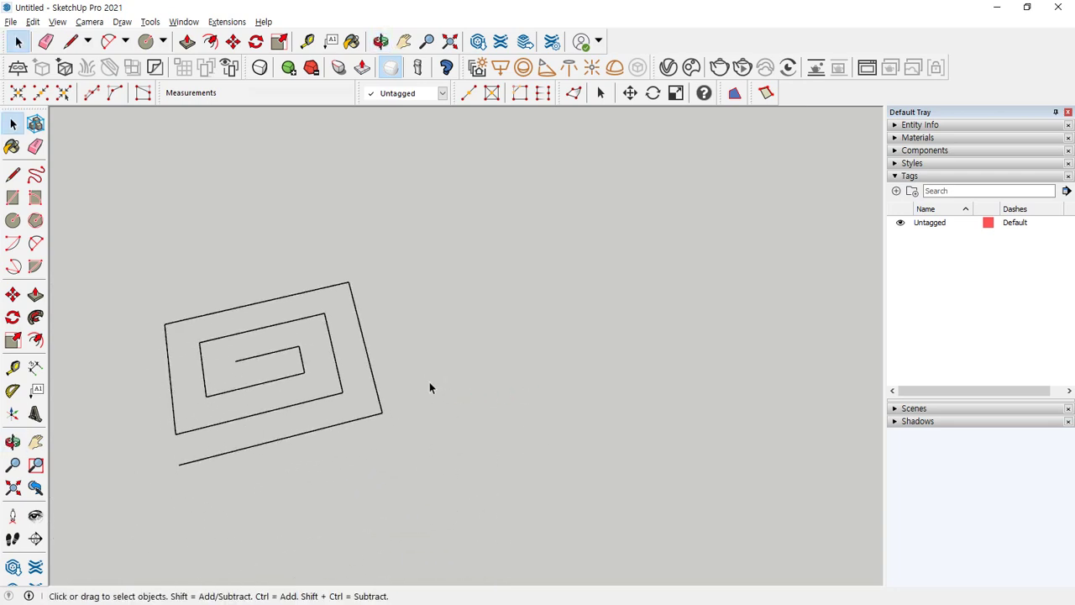
{"action": "key", "text": "l"}
{"action": "left_click", "coordinate": [578, 380]}
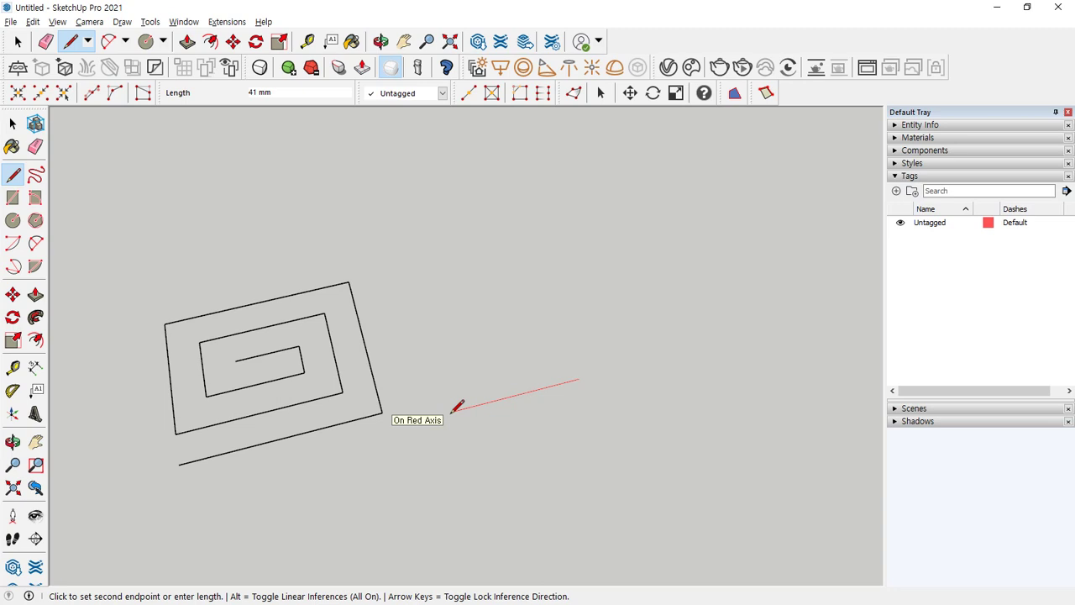
{"action": "type", "text": "50"}
{"action": "key", "text": "Return"}
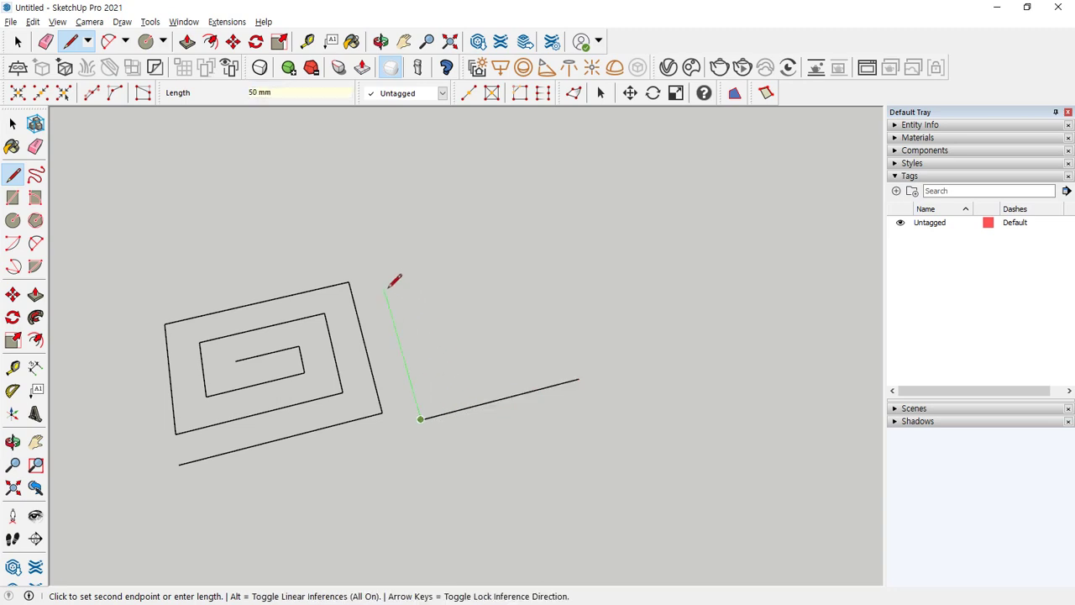
{"action": "type", "text": "40"}
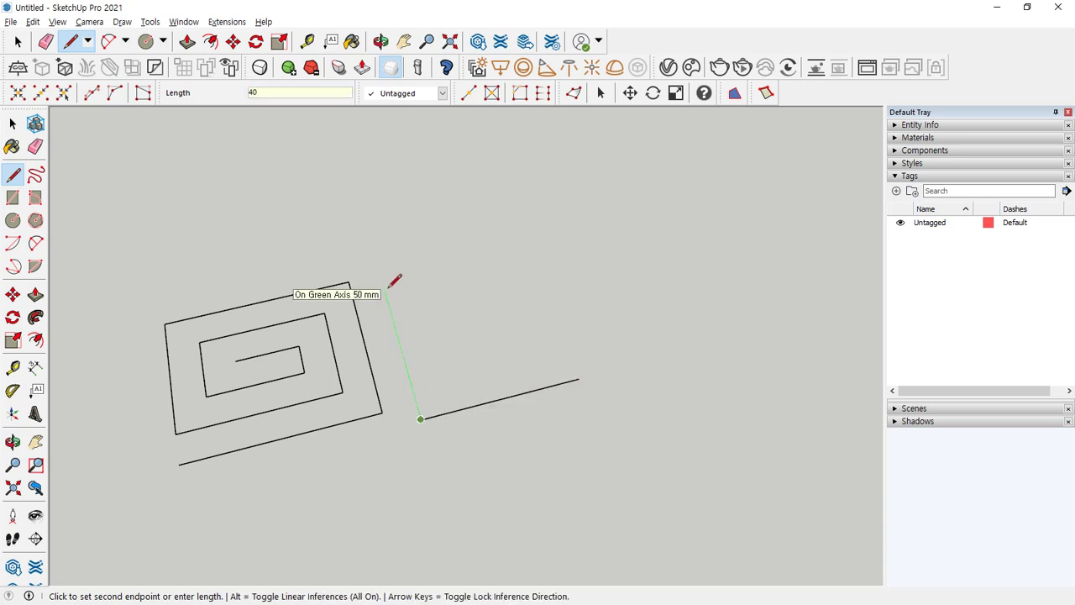
{"action": "key", "text": "Return"}
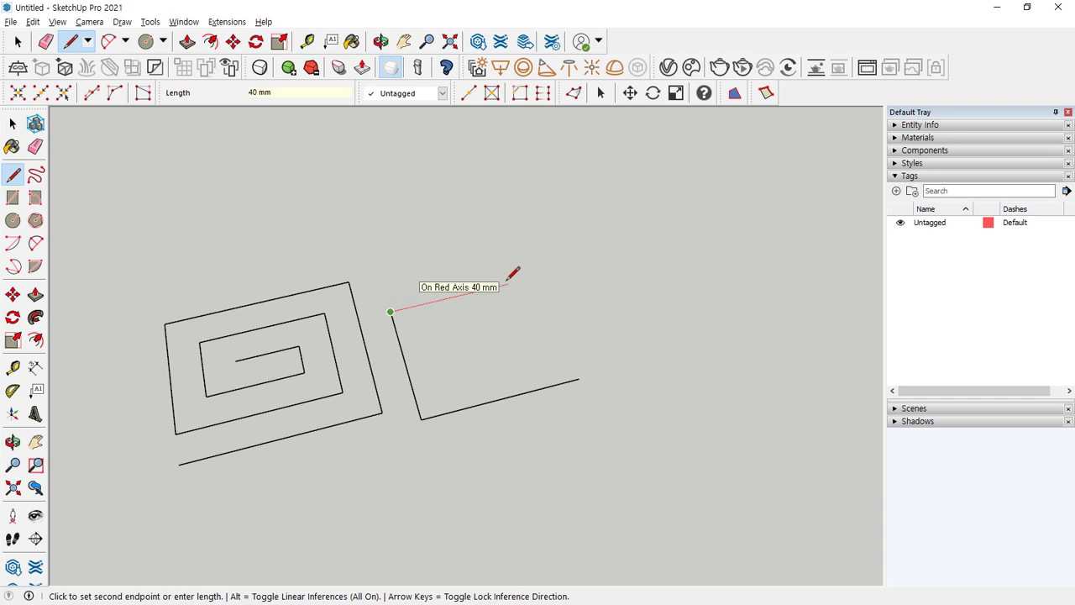
{"action": "type", "text": "50"}
{"action": "key", "text": "Return"}
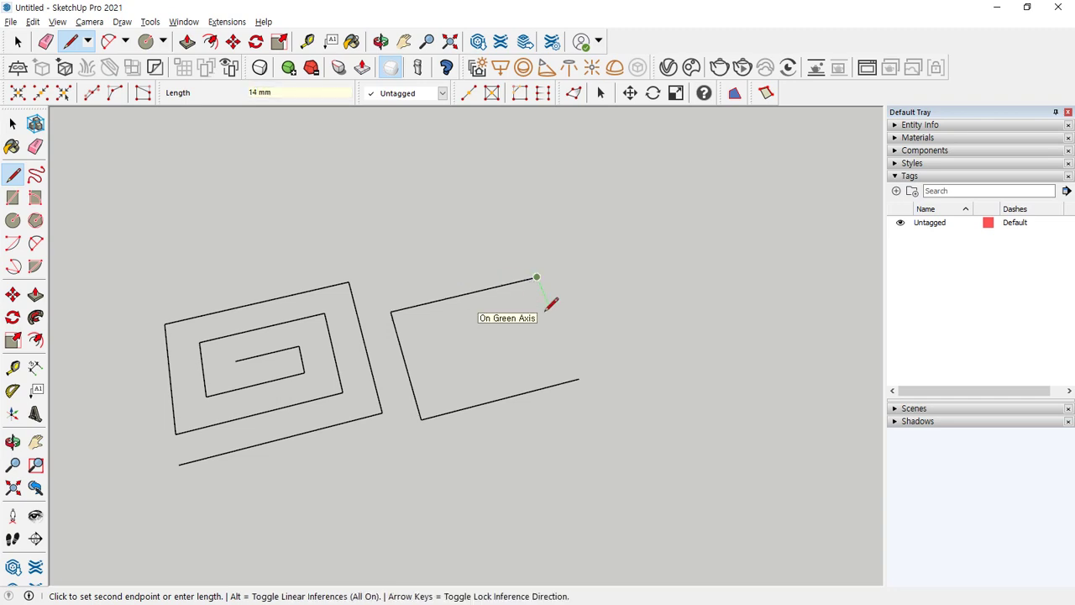
Complete the C-shape with 10 mm green, 40 mm red, 20 mm green and 40 mm red edges, closing it at the starting endpoint.
{"action": "type", "text": "10"}
{"action": "key", "text": "Return"}
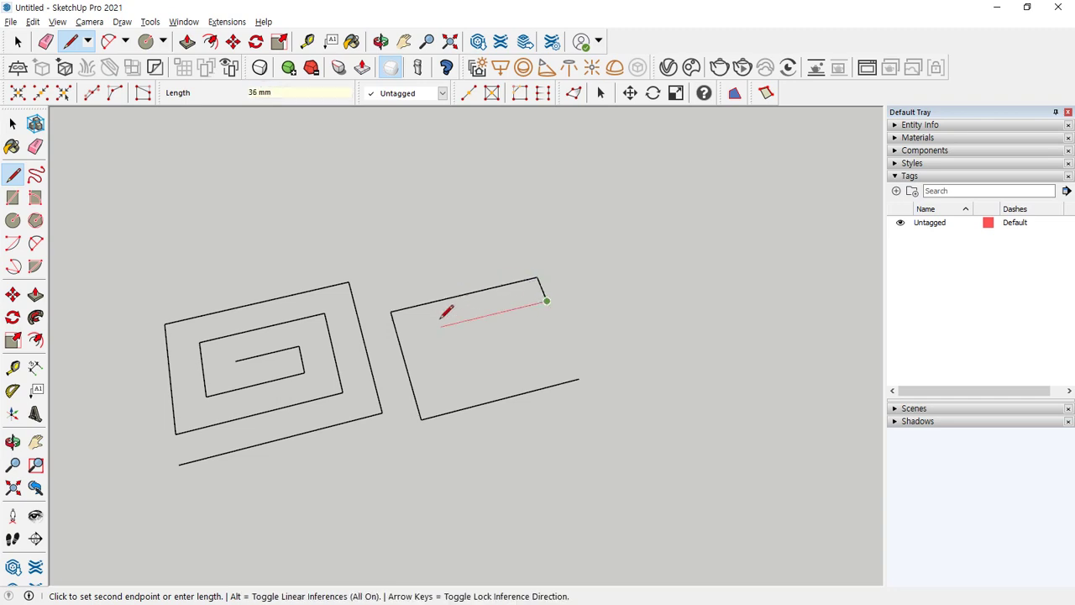
{"action": "type", "text": "40"}
{"action": "key", "text": "Return"}
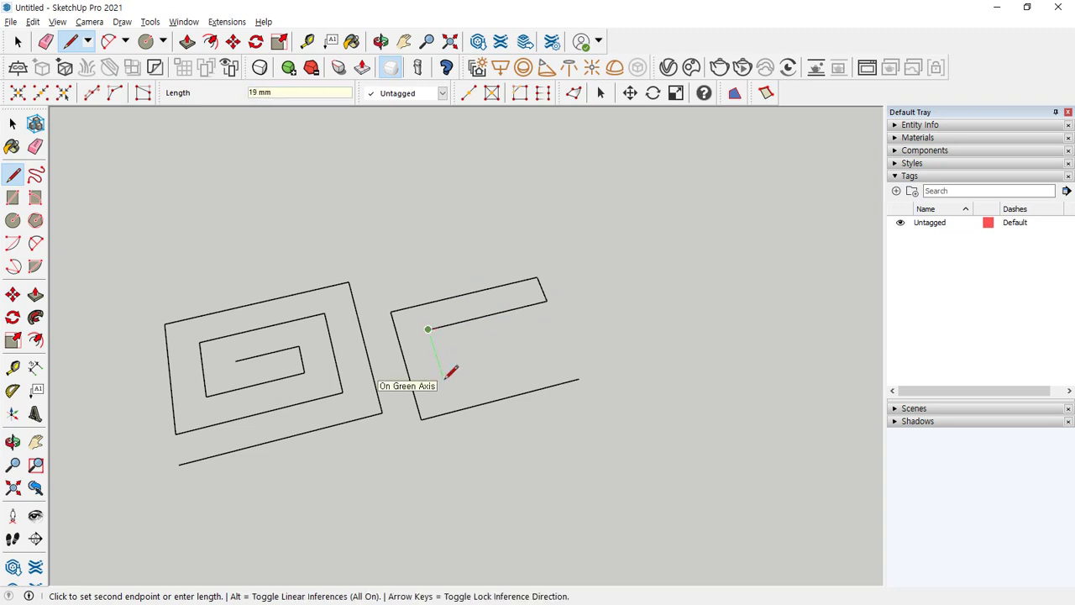
{"action": "type", "text": "20"}
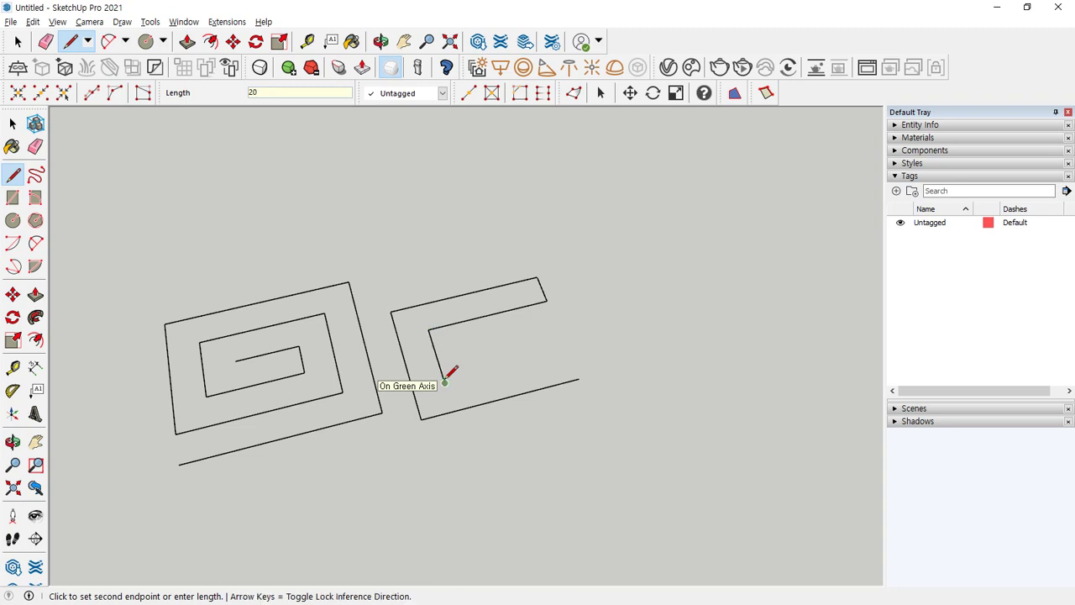
{"action": "key", "text": "Return"}
{"action": "type", "text": "40"}
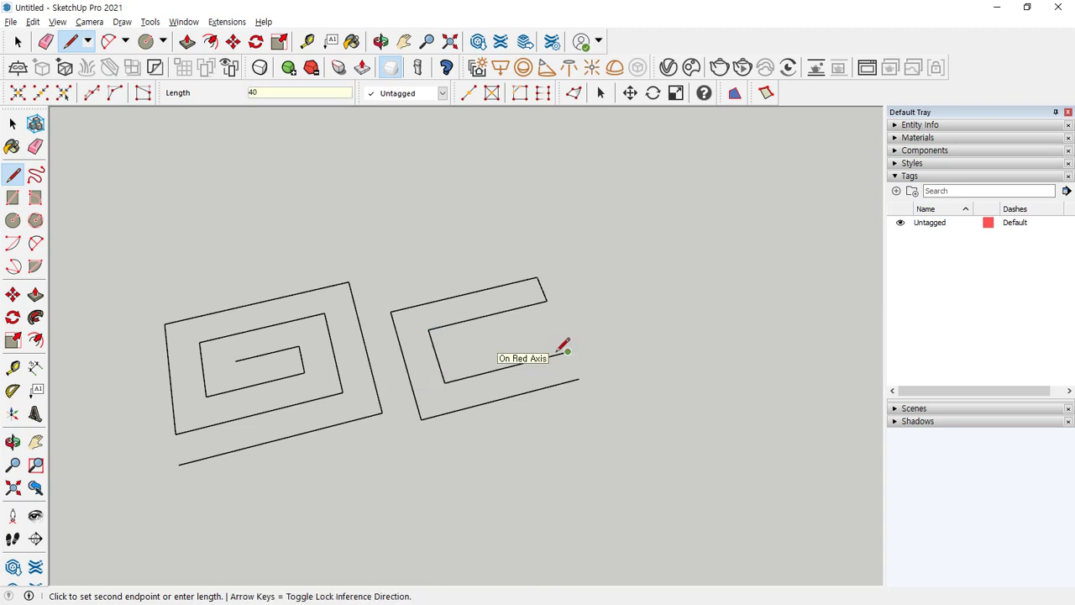
{"action": "key", "text": "Return"}
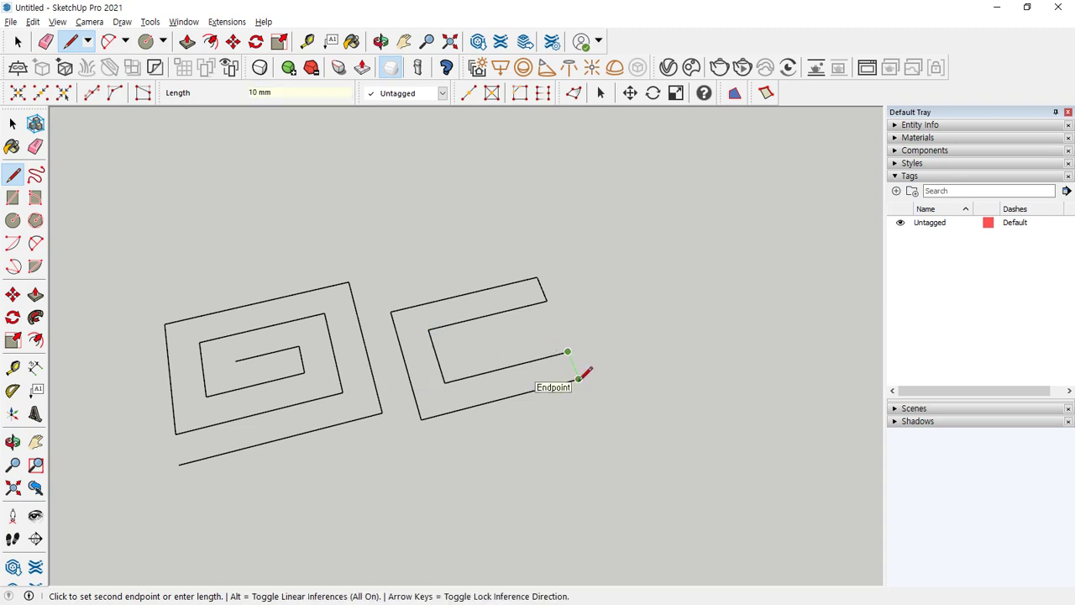
{"action": "left_click", "coordinate": [579, 379]}
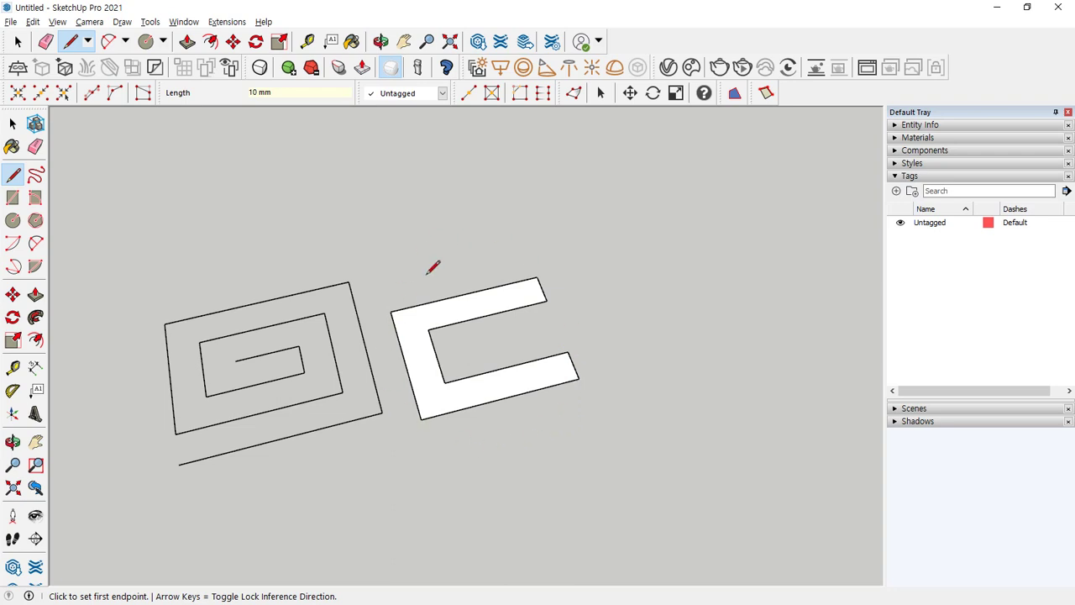
Look over the other practice figures on the reference drawing in the browser and return to SketchUp.
{"action": "scroll", "coordinate": [496, 332], "scroll_direction": "down", "scroll_amount": 3}
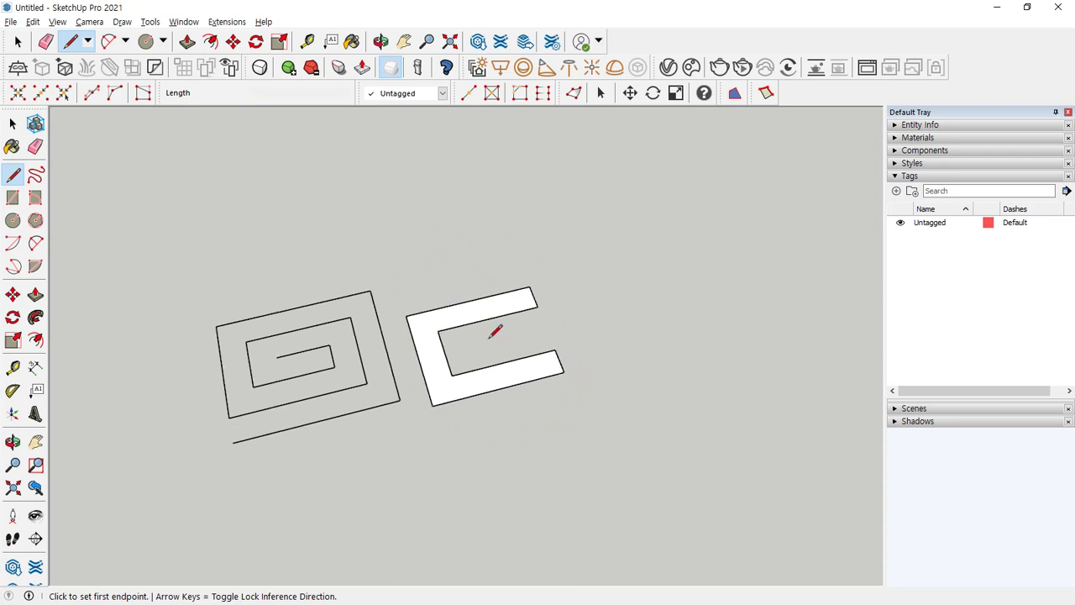
{"action": "key", "text": "alt+Tab"}
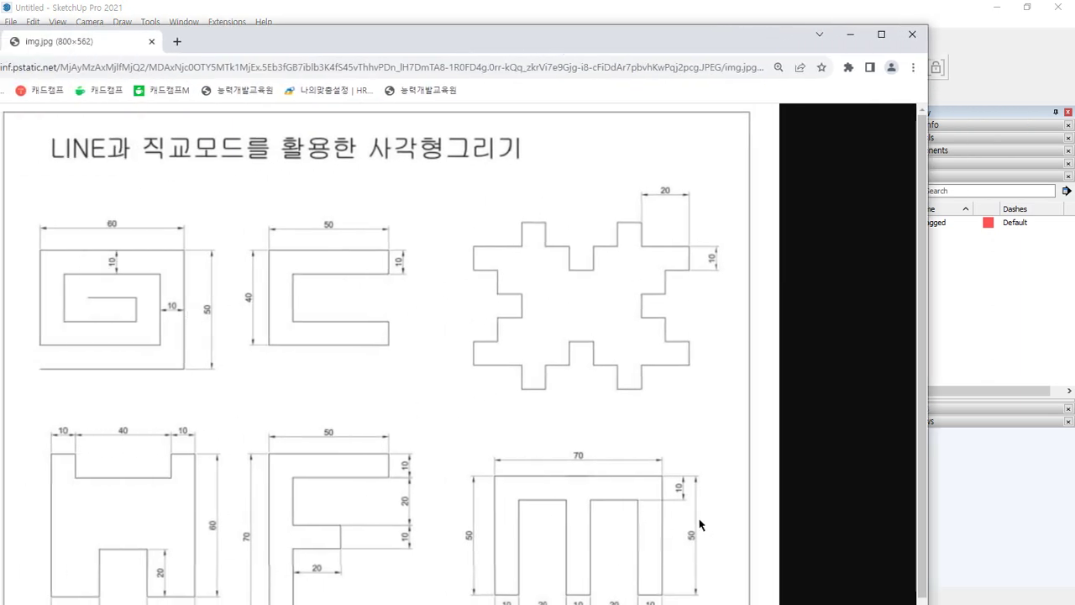
{"action": "key", "text": "alt+Tab"}
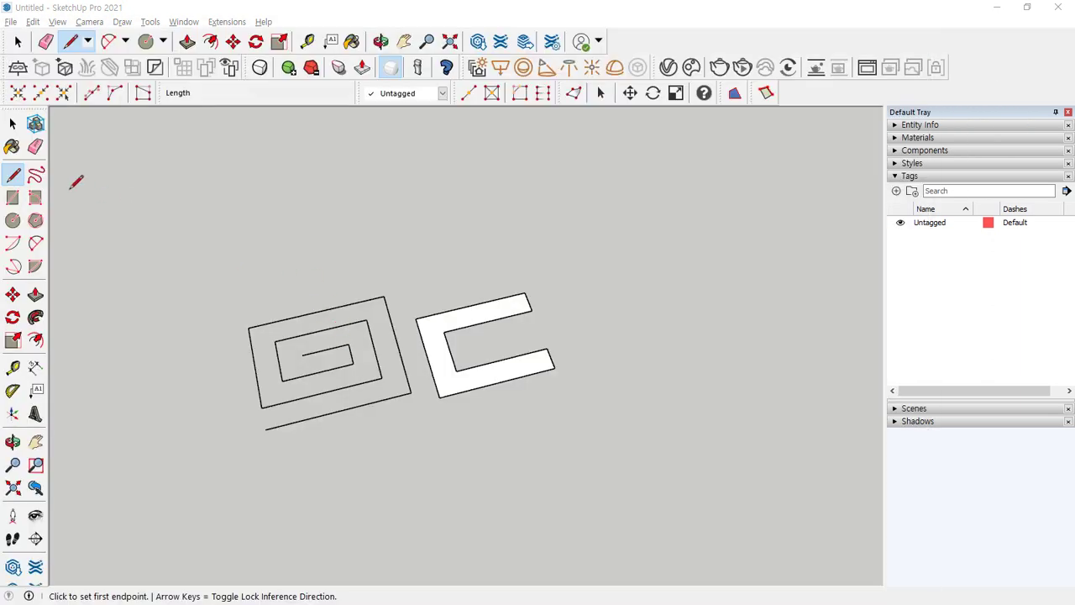
Delete the spiral and the C-shaped face with all their edges.
{"action": "key", "text": "space"}
{"action": "left_click_drag", "start_coordinate": [175, 205], "coordinate": [703, 552]}
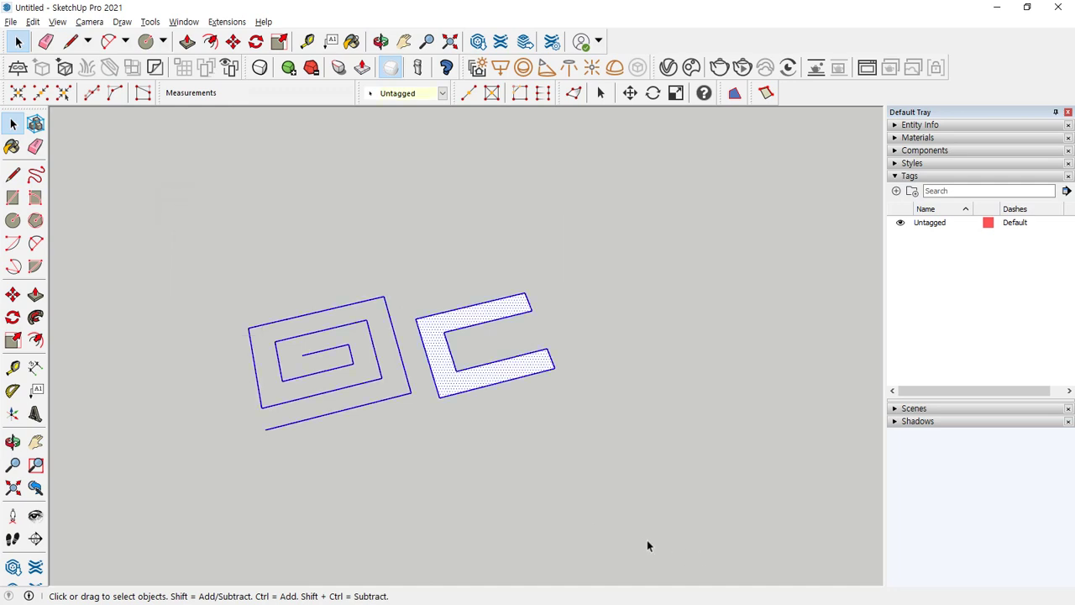
{"action": "key", "text": "Delete"}
Draw three freehand edges along the red and green axes near the origin, forming a rectangle open on one side.
{"action": "left_click", "coordinate": [13, 175]}
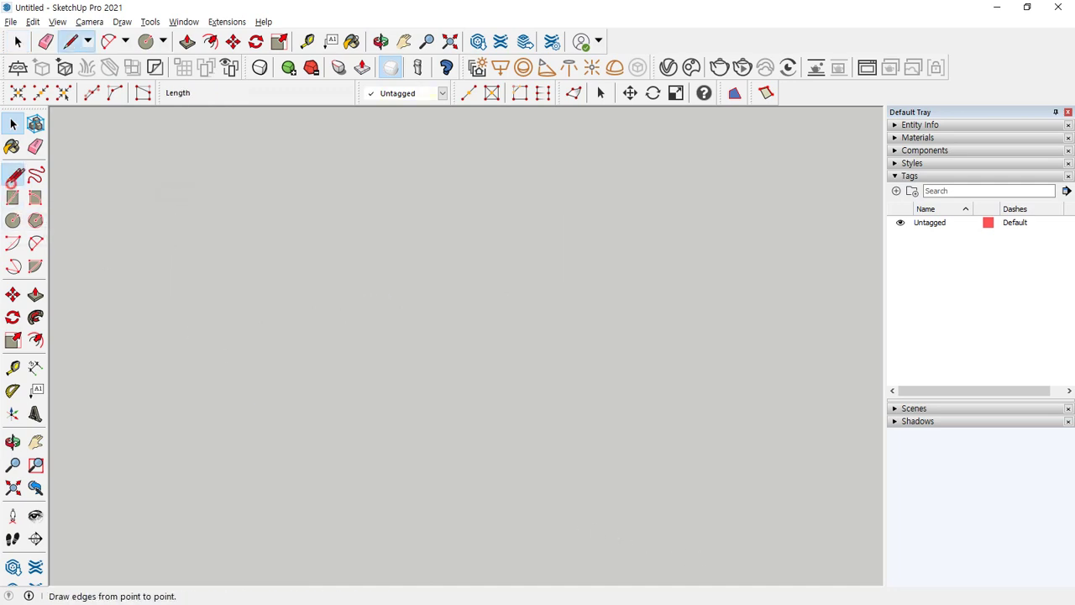
{"action": "left_click", "coordinate": [285, 223]}
{"action": "key", "text": "Escape"}
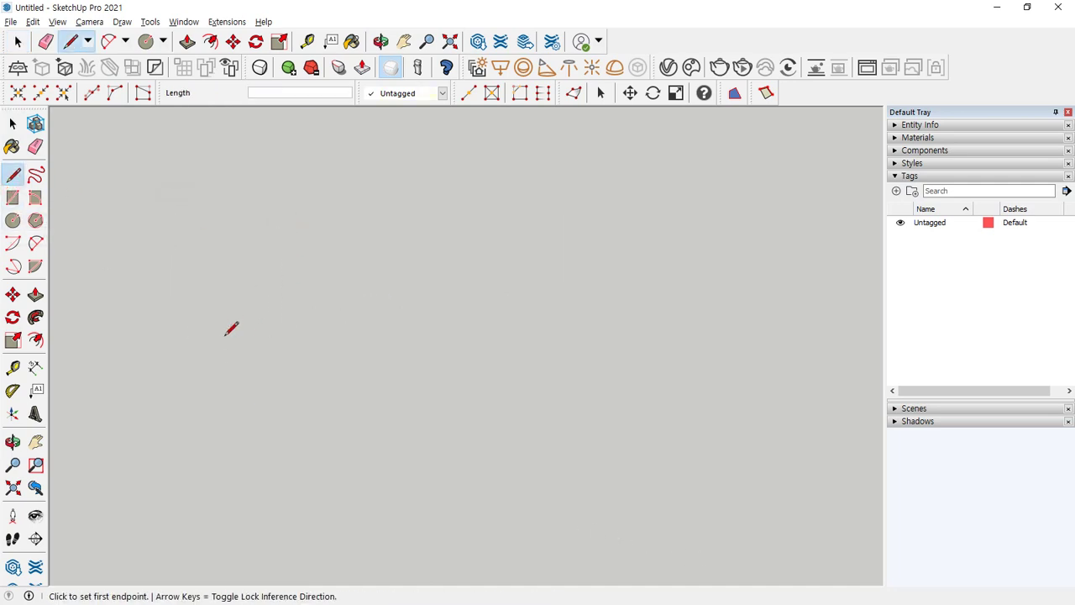
{"action": "scroll", "coordinate": [235, 329], "scroll_direction": "down", "scroll_amount": 10}
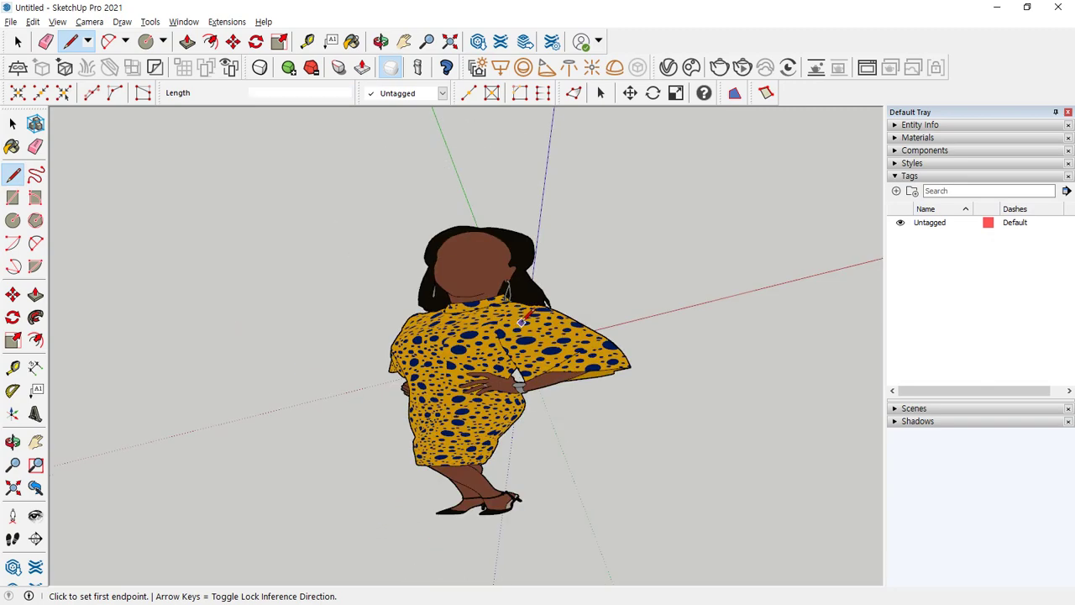
{"action": "middle_click_drag", "start_coordinate": [444, 360], "coordinate": [398, 296]}
{"action": "scroll", "coordinate": [397, 297], "scroll_direction": "up", "scroll_amount": 3}
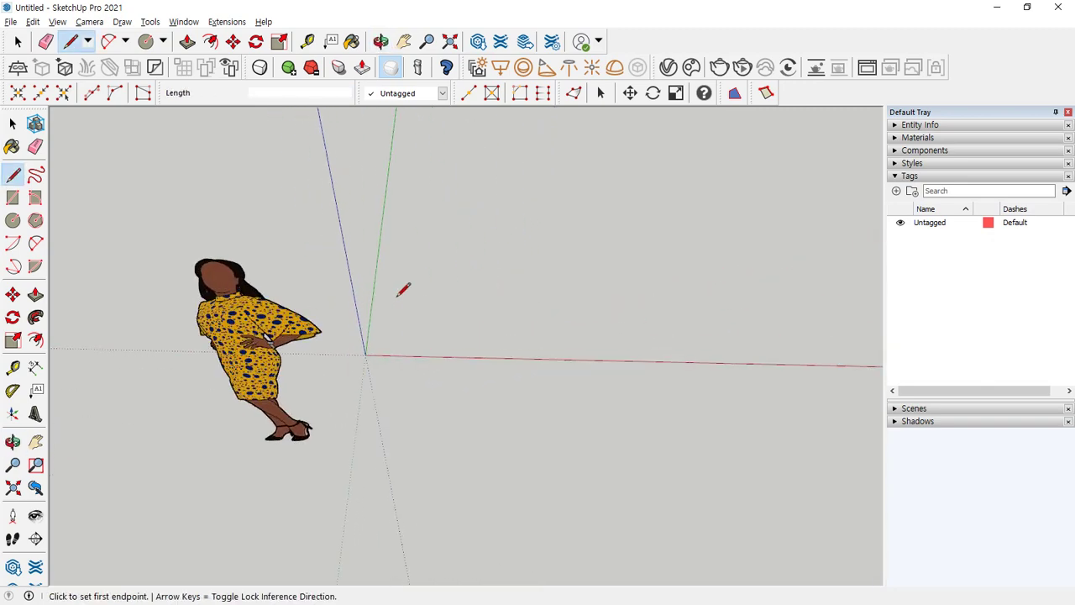
{"action": "left_click", "coordinate": [509, 238]}
{"action": "left_click", "coordinate": [434, 233]}
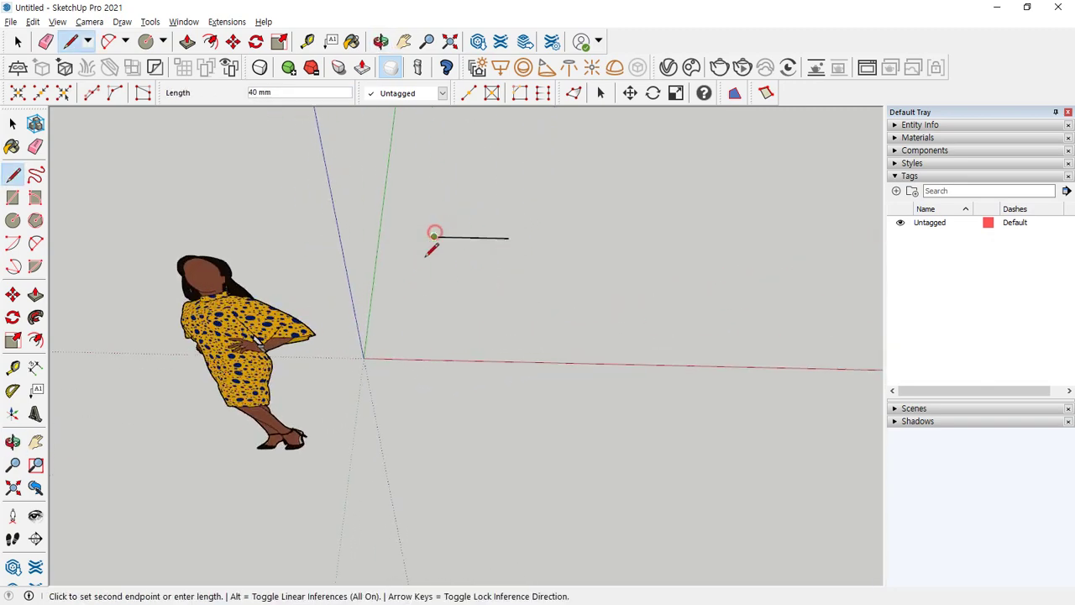
{"action": "left_click", "coordinate": [429, 321]}
{"action": "key", "text": "space"}
Close the open side of the rectangle with a line about 733 mm long between its two free endpoints.
{"action": "scroll", "coordinate": [485, 272], "scroll_direction": "up", "scroll_amount": 2}
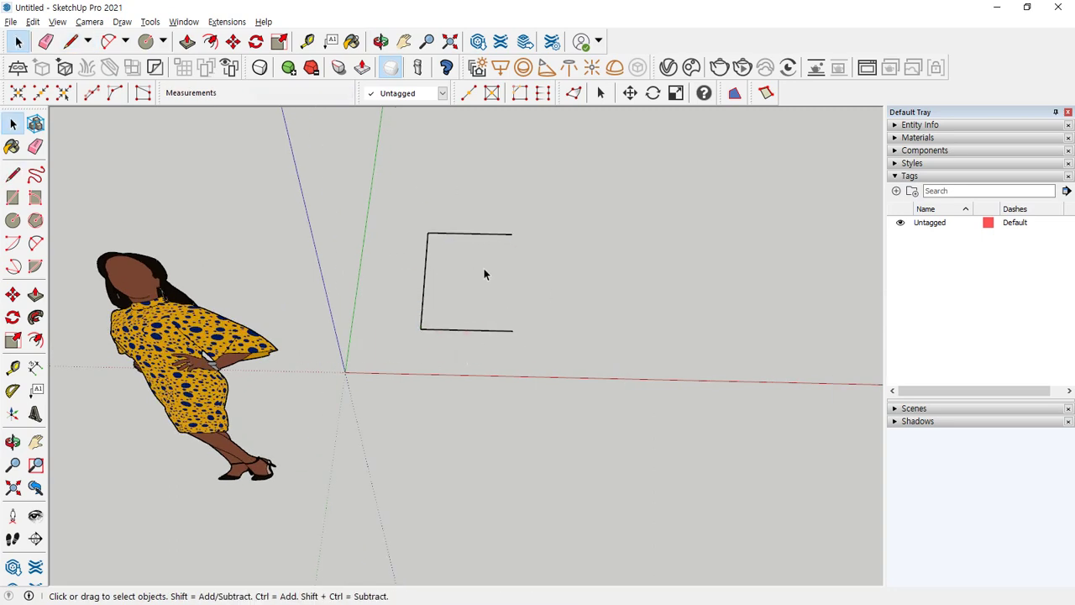
{"action": "middle_click_drag", "start_coordinate": [573, 308], "coordinate": [439, 327], "text": "shift"}
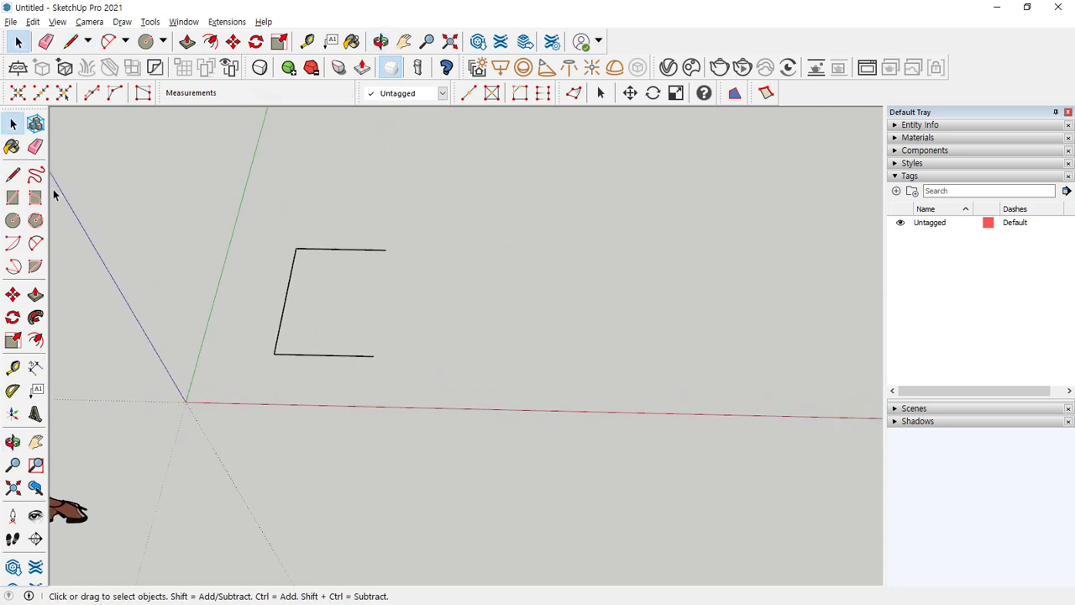
{"action": "left_click", "coordinate": [13, 174]}
{"action": "left_click", "coordinate": [386, 250]}
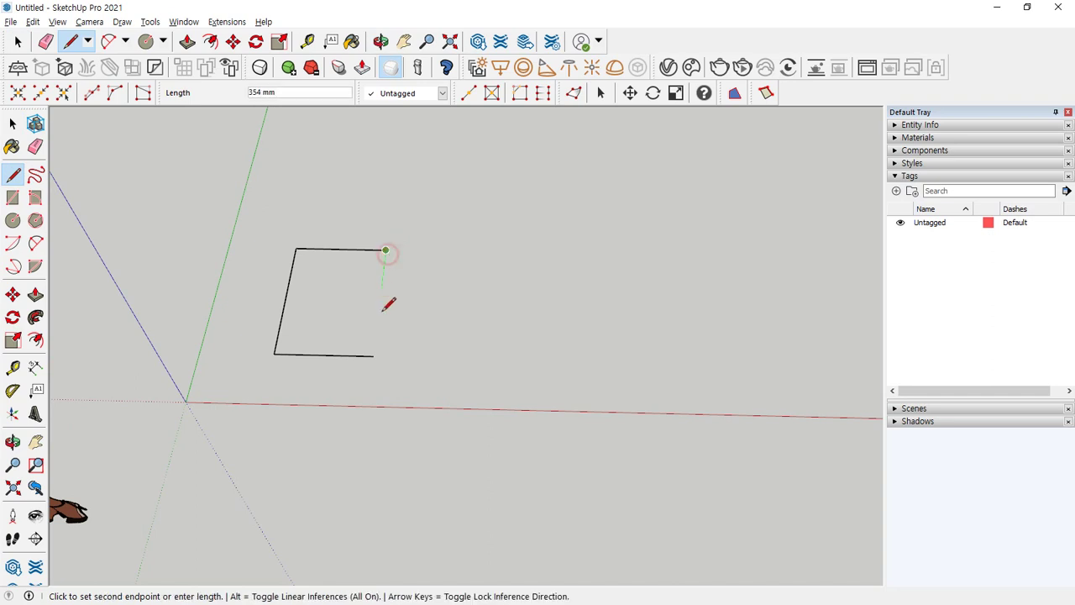
{"action": "left_click", "coordinate": [373, 355]}
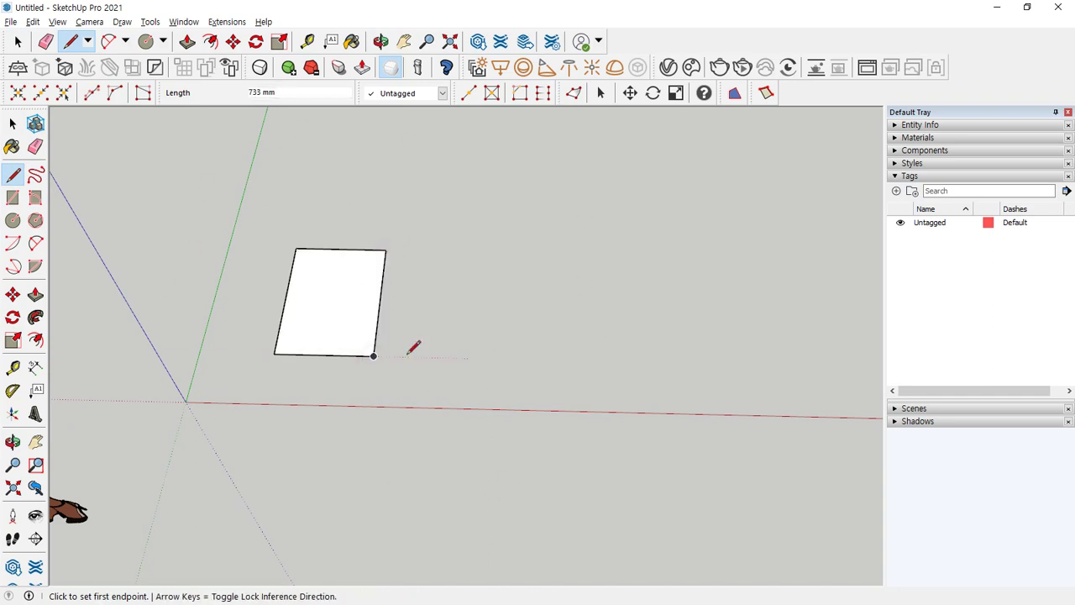
{"action": "scroll", "coordinate": [320, 299], "scroll_direction": "up", "scroll_amount": 2}
{"action": "middle_click_drag", "start_coordinate": [351, 332], "coordinate": [328, 339], "text": "shift"}
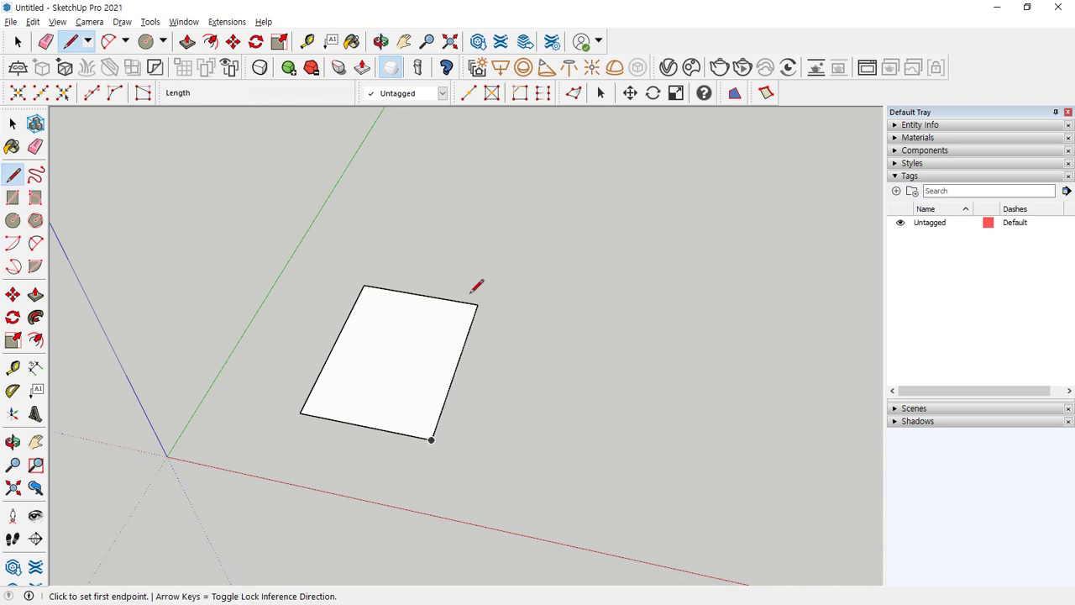
{"action": "key", "text": "space"}
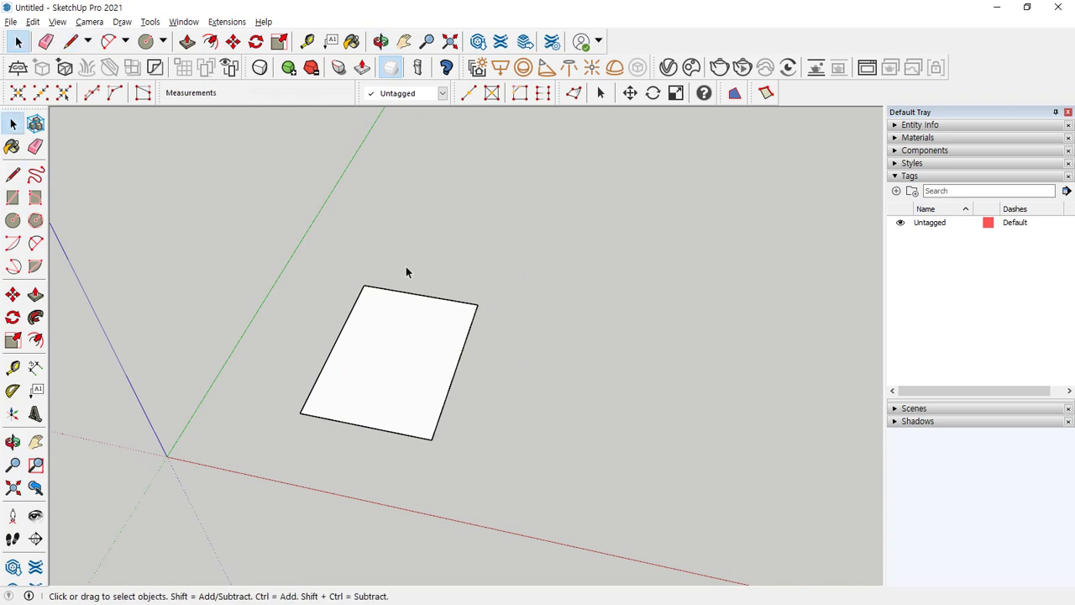
Extrude the rectangular face upward about 574 mm with Push/Pull to form a box.
{"action": "left_click", "coordinate": [402, 358]}
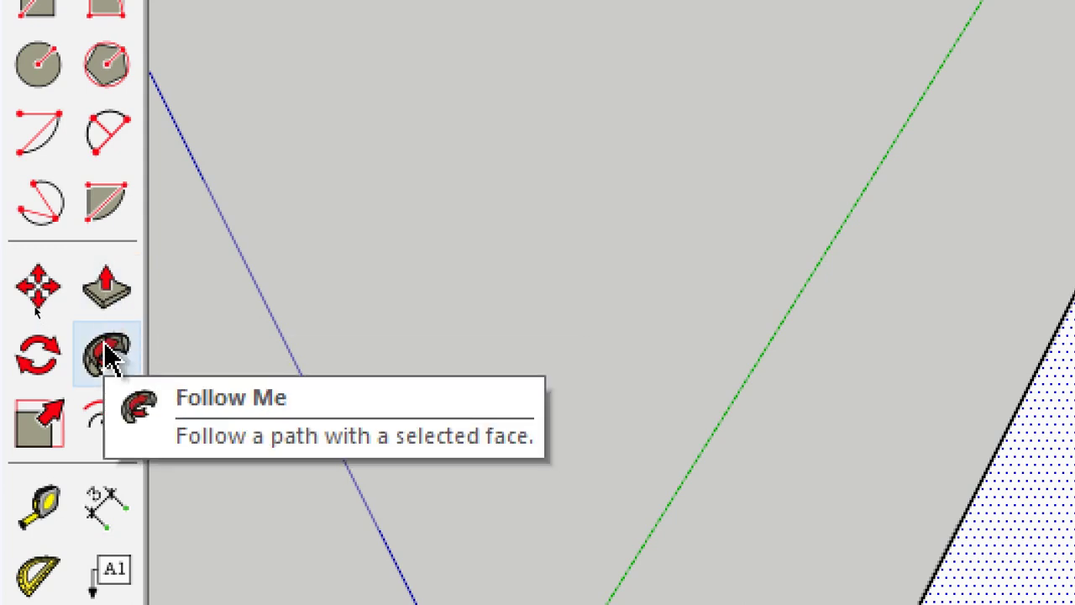
{"action": "left_click", "coordinate": [105, 294]}
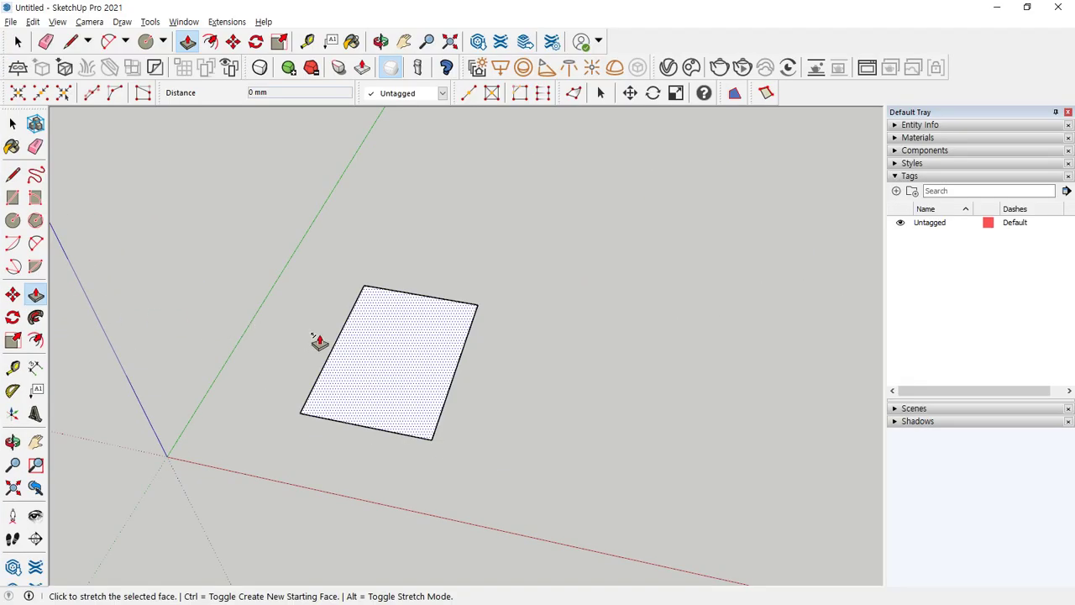
{"action": "left_click", "coordinate": [385, 345]}
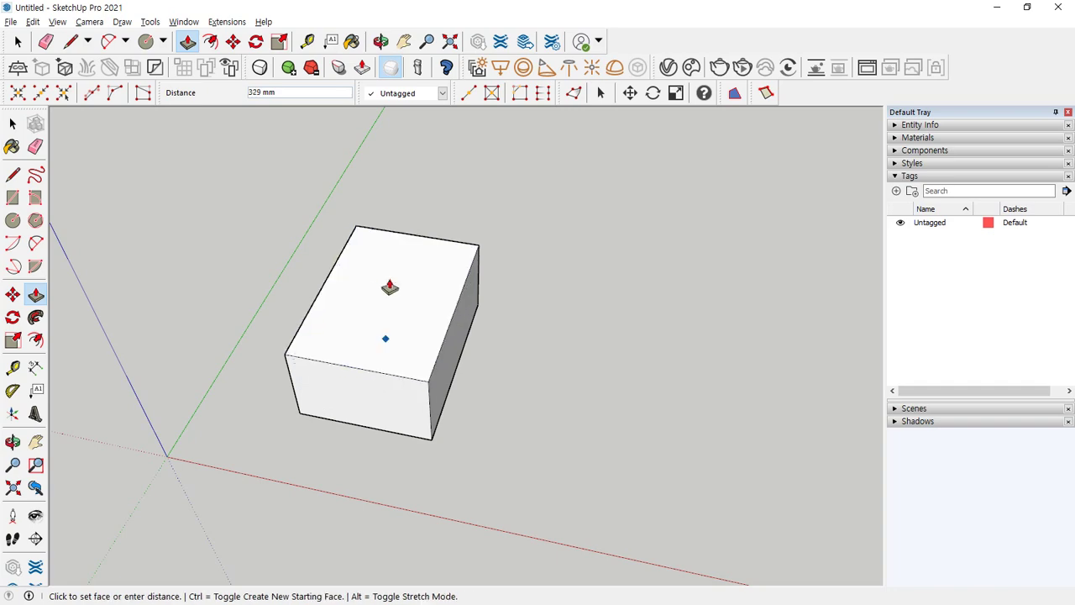
{"action": "left_click", "coordinate": [381, 236]}
Pull the box's end face outward about 885 mm along the red axis and its origin-side face outward about 526 mm.
{"action": "middle_click_drag", "start_coordinate": [370, 379], "coordinate": [495, 336]}
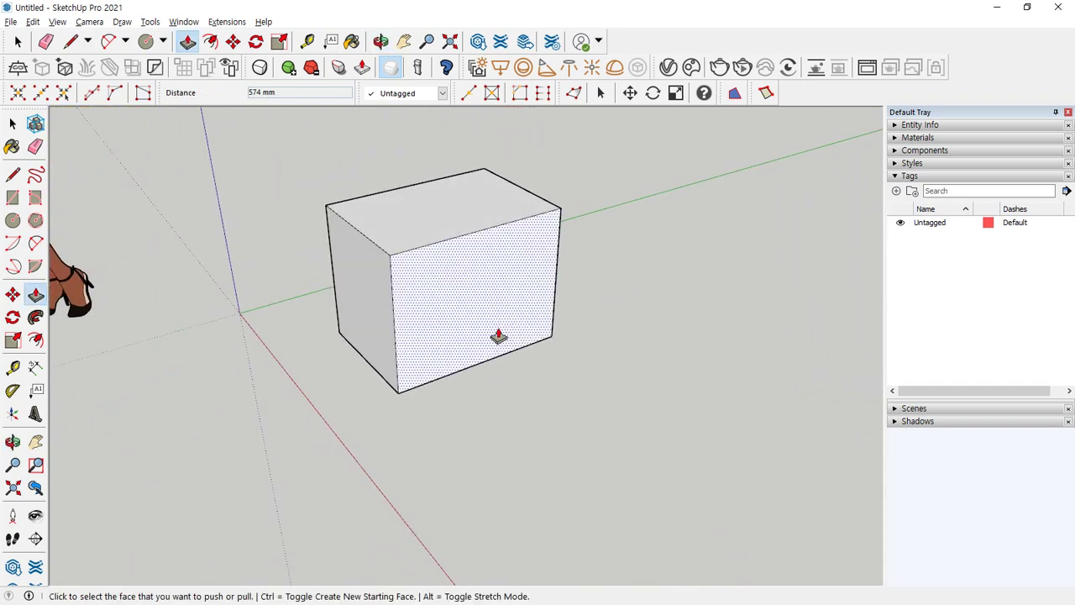
{"action": "left_click", "coordinate": [466, 303]}
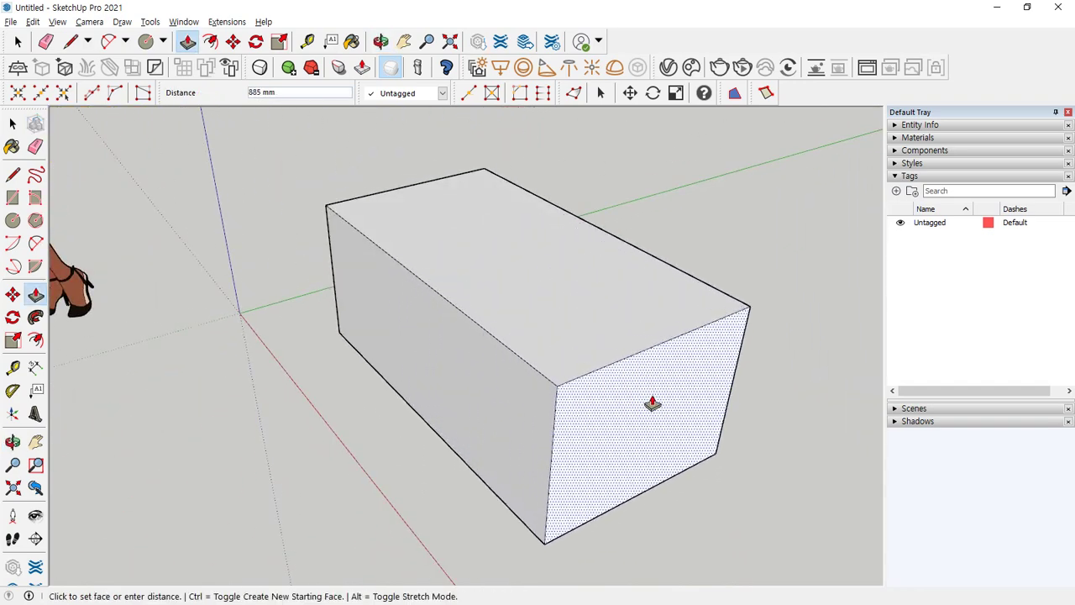
{"action": "left_click", "coordinate": [652, 405]}
{"action": "left_click", "coordinate": [492, 392]}
{"action": "left_click", "coordinate": [311, 394]}
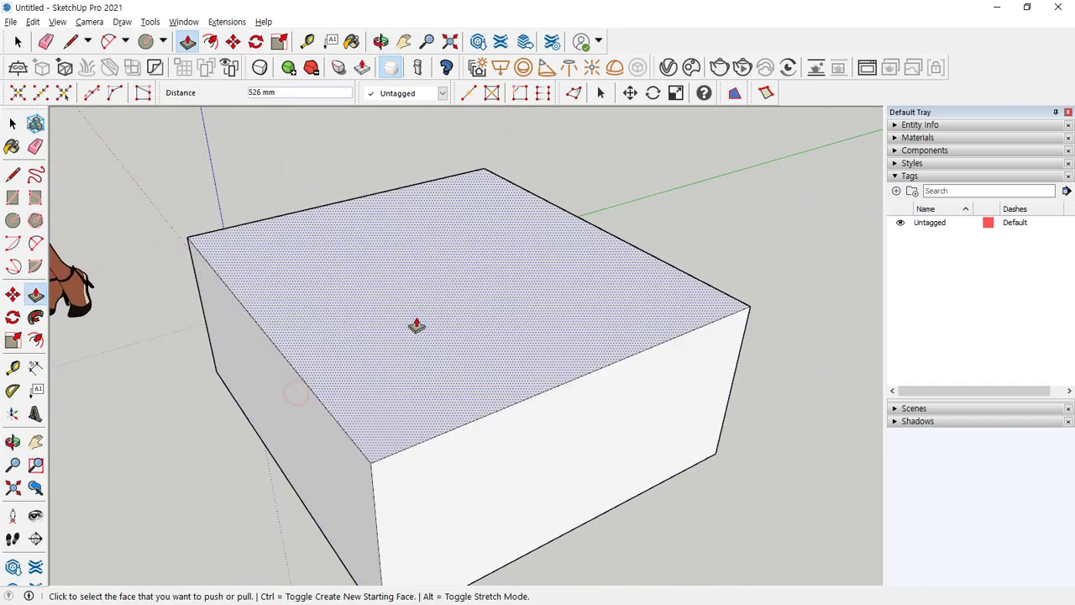
Push the box's top face down by exactly 100 mm.
{"action": "left_click", "coordinate": [419, 332]}
{"action": "left_click", "coordinate": [415, 367]}
{"action": "left_click", "coordinate": [479, 355]}
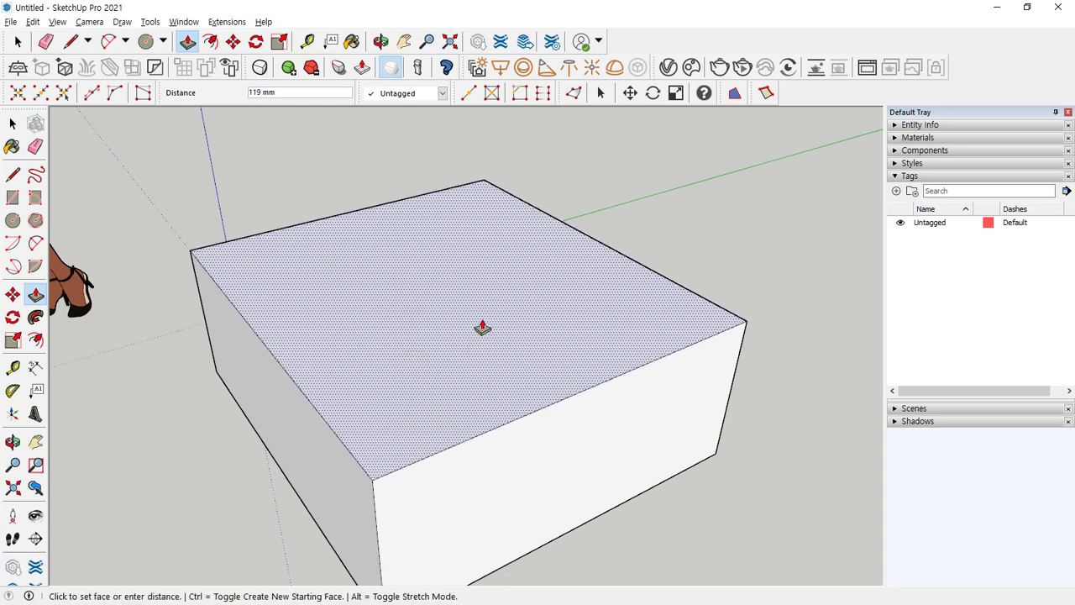
{"action": "key", "text": "Return"}
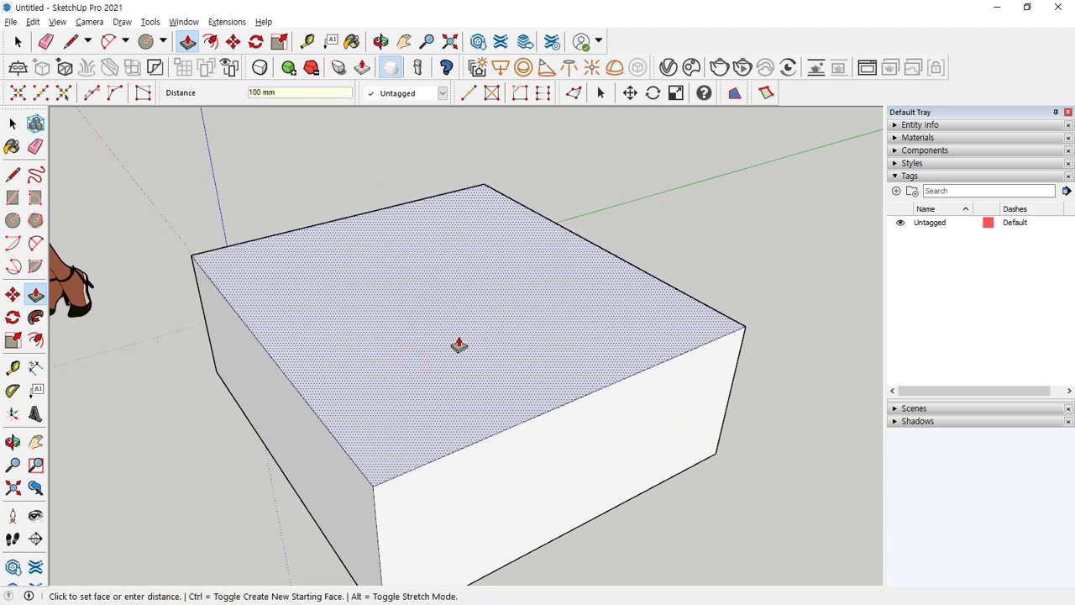
Push the box's origin-side face and the end face across the red axis inward by 200 mm each.
{"action": "left_click", "coordinate": [300, 444]}
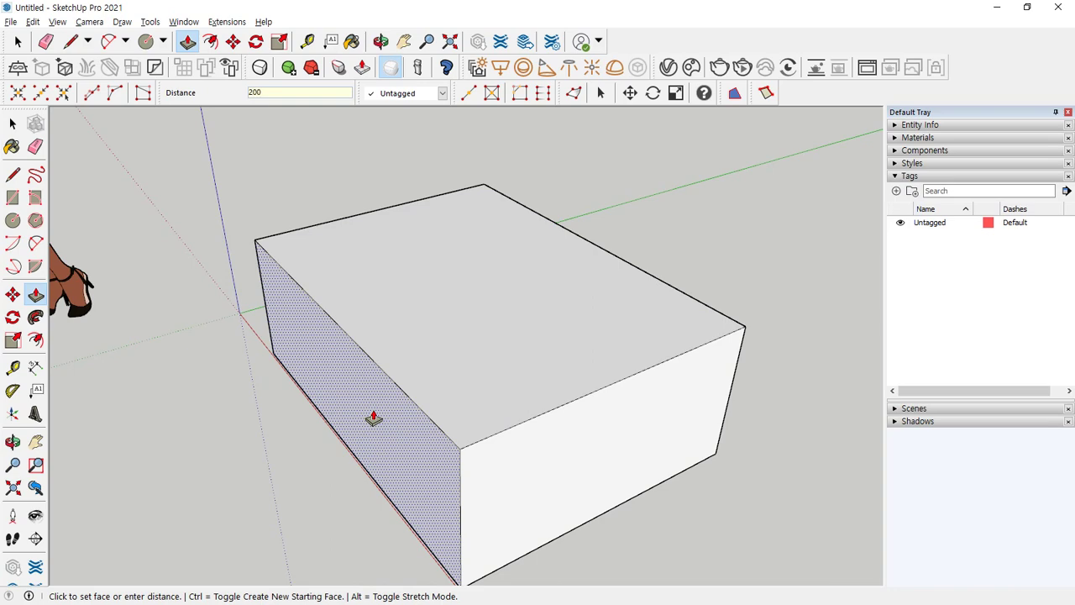
{"action": "type", "text": "200"}
{"action": "key", "text": "Return"}
{"action": "left_click", "coordinate": [521, 459]}
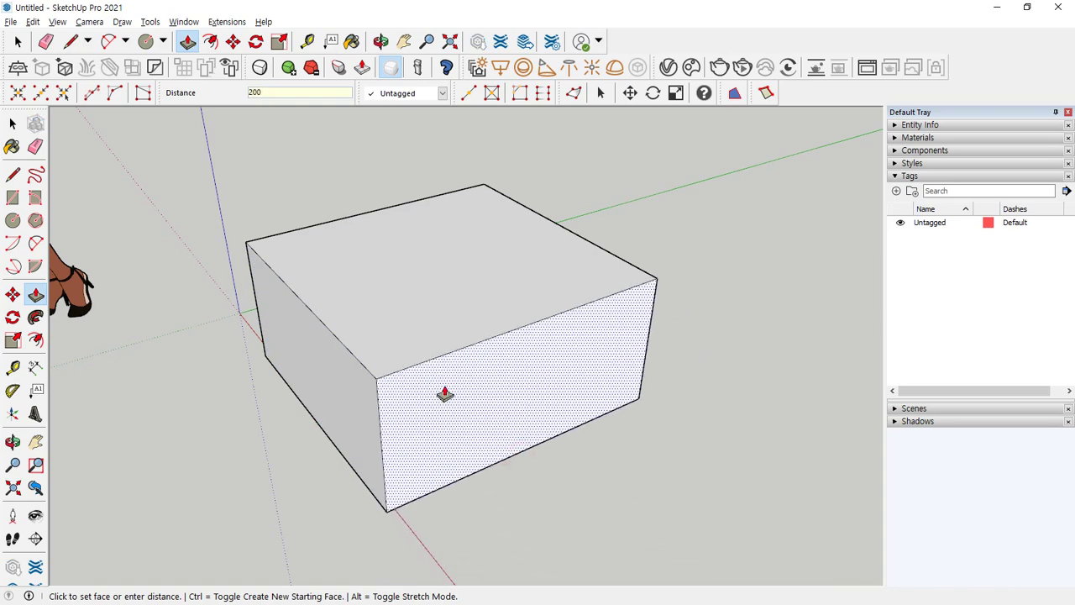
{"action": "key", "text": "Return"}
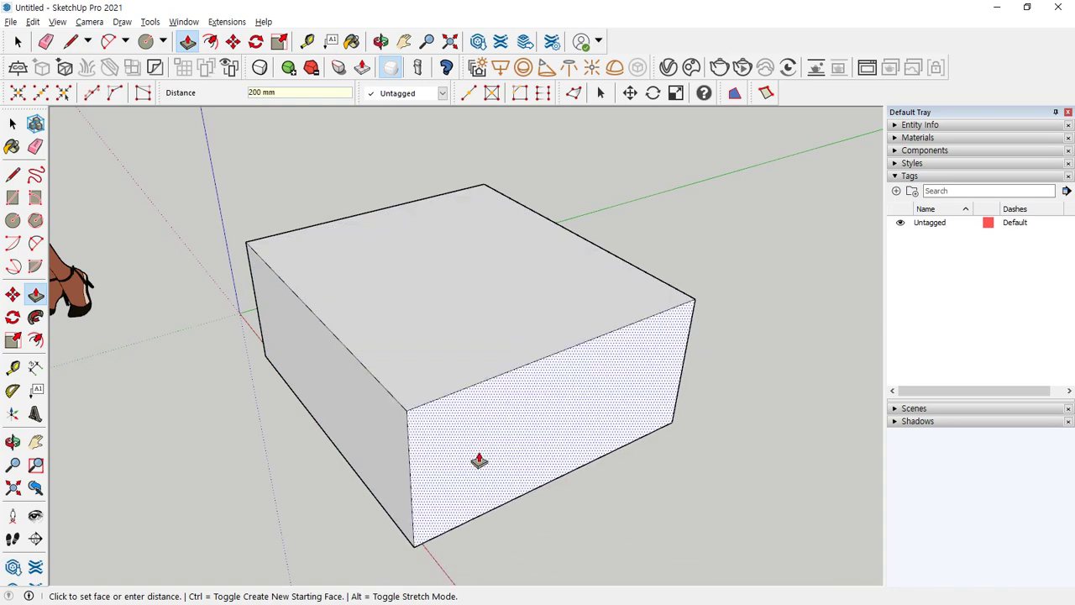
Draw two crossing lines on the box's top face, one parallel to the green axis and one about 838 mm along the red axis.
{"action": "middle_click_drag", "start_coordinate": [550, 408], "coordinate": [463, 379]}
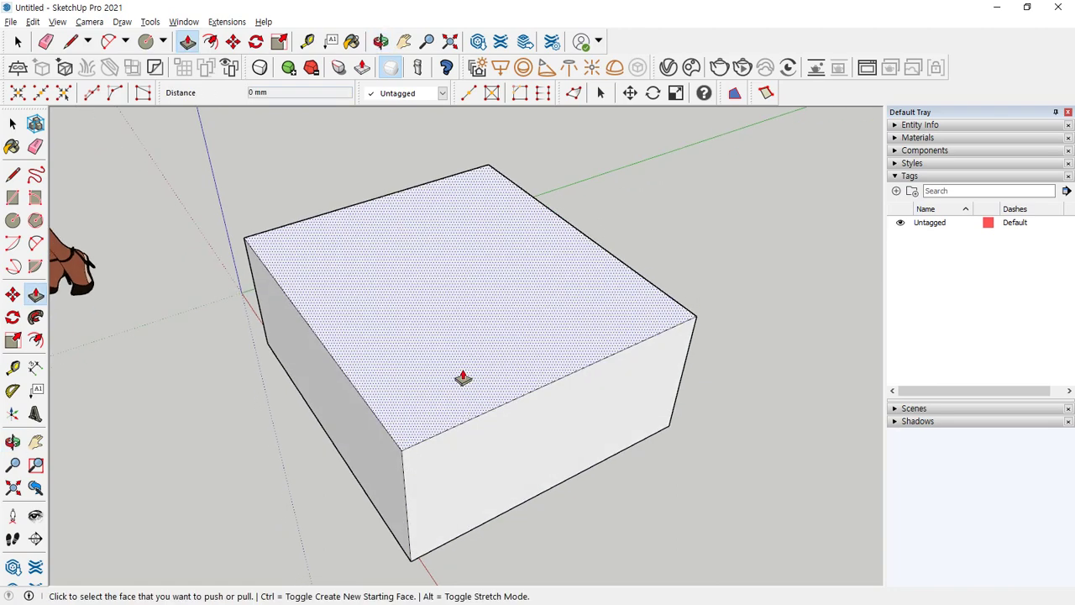
{"action": "key", "text": "l"}
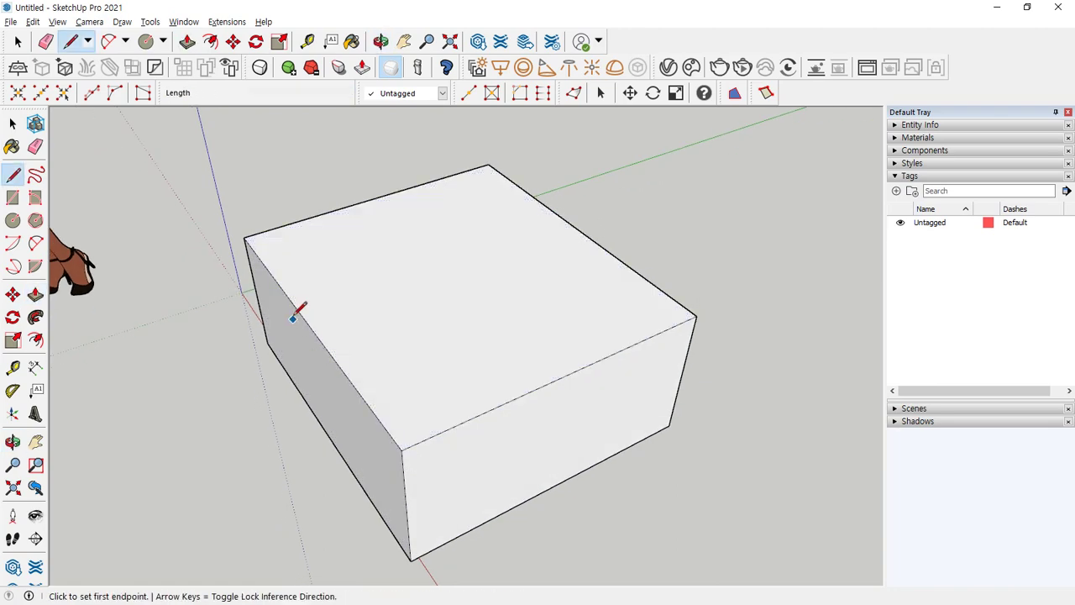
{"action": "left_click", "coordinate": [310, 326]}
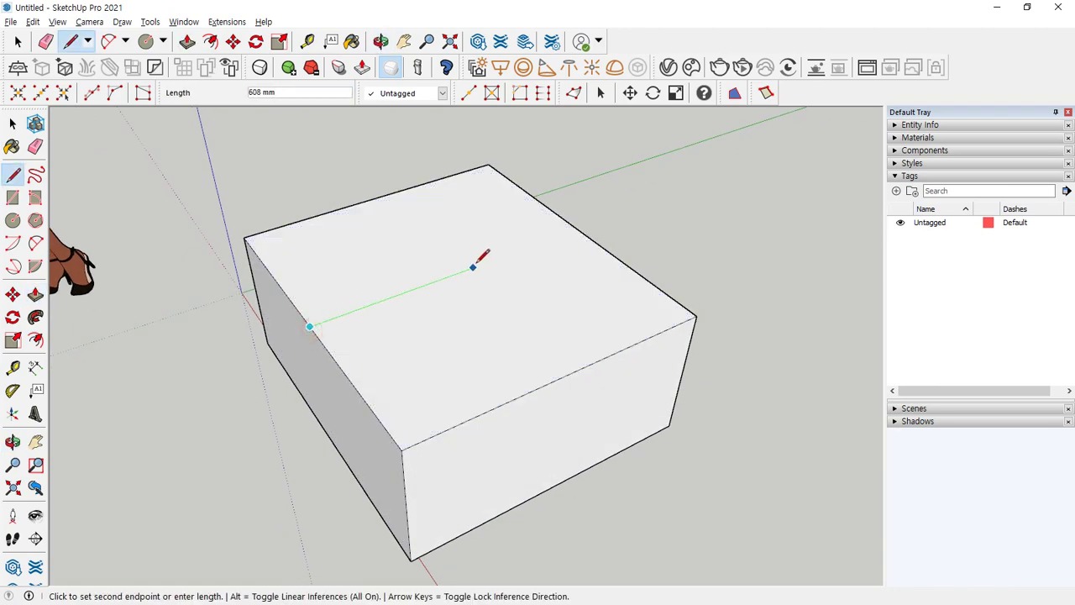
{"action": "left_click", "coordinate": [524, 248]}
{"action": "key", "text": "Escape"}
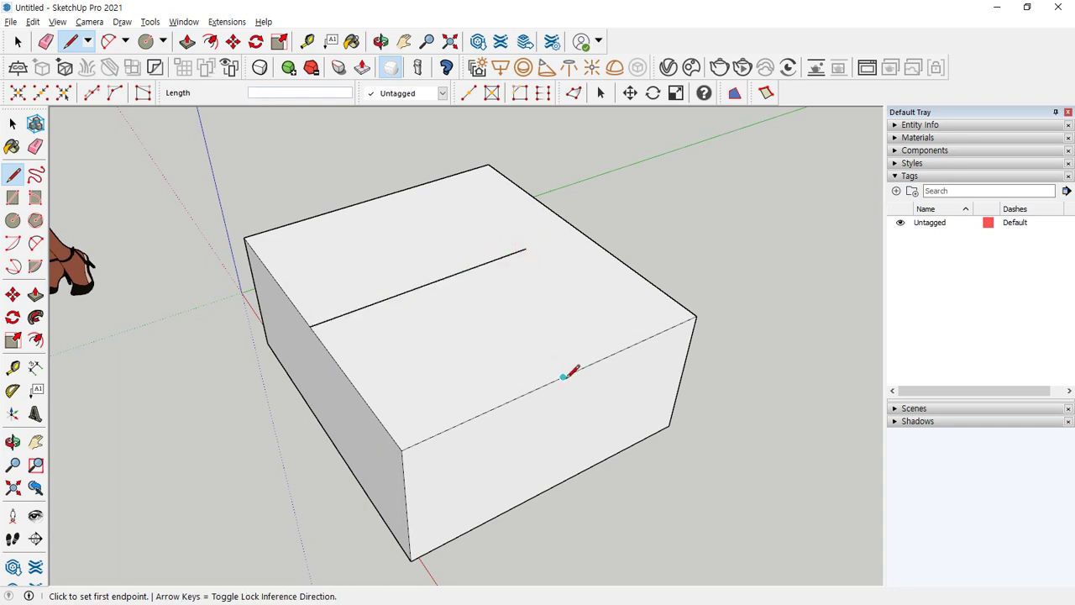
{"action": "left_click", "coordinate": [566, 378]}
{"action": "left_click", "coordinate": [420, 242]}
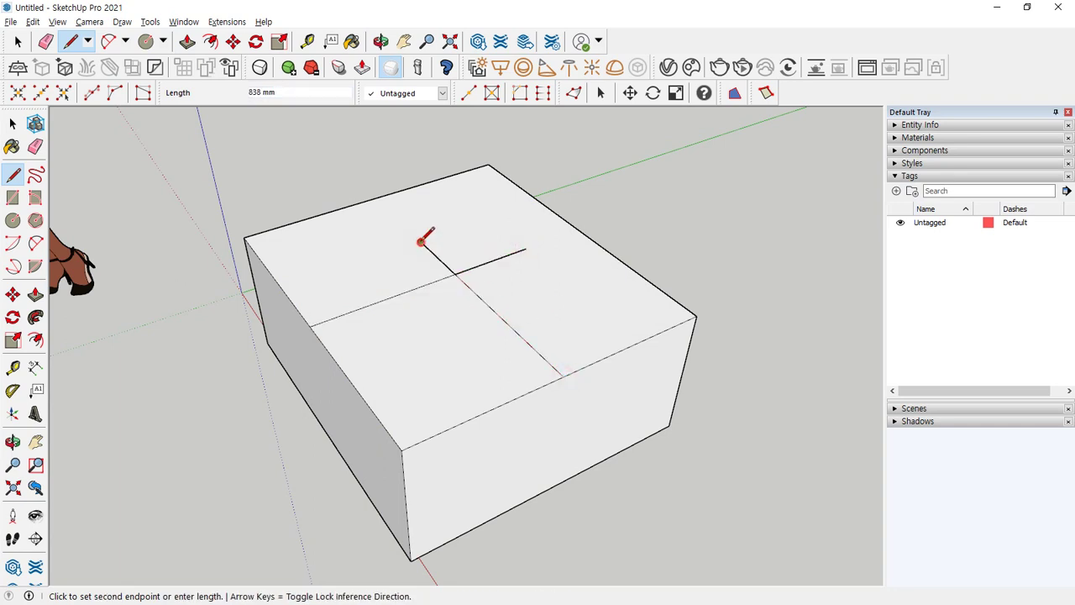
Erase the two line ends that extend beyond the crossing point, leaving a closed corner region on the top face.
{"action": "key", "text": "e"}
{"action": "left_click", "coordinate": [491, 265]}
{"action": "left_click", "coordinate": [438, 257]}
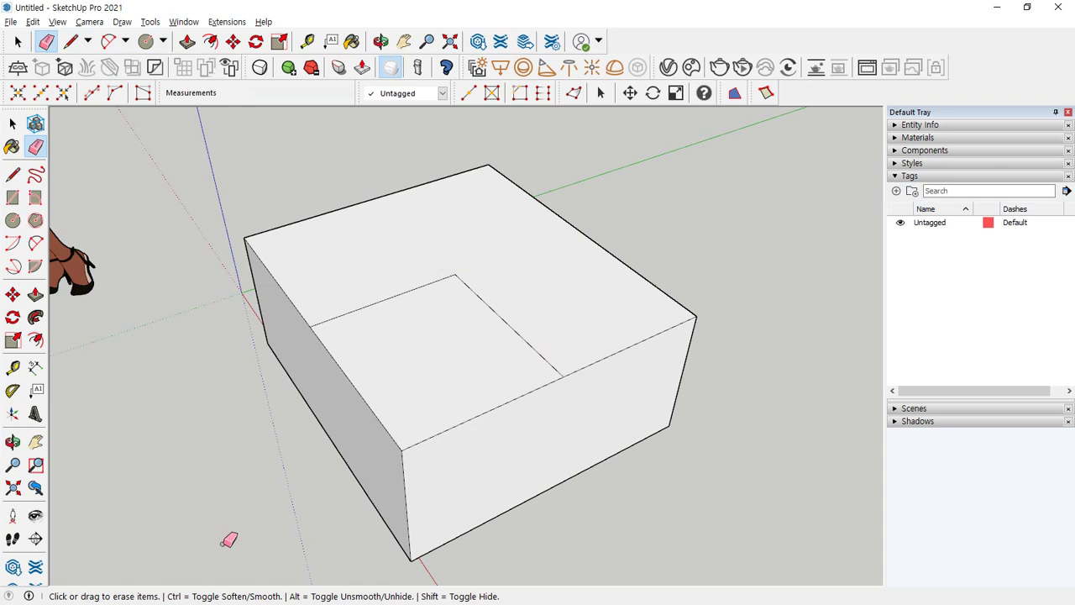
Push the corner region of the top face down about 318 mm to cut a stepped recess.
{"action": "key", "text": "p"}
{"action": "left_click", "coordinate": [440, 377]}
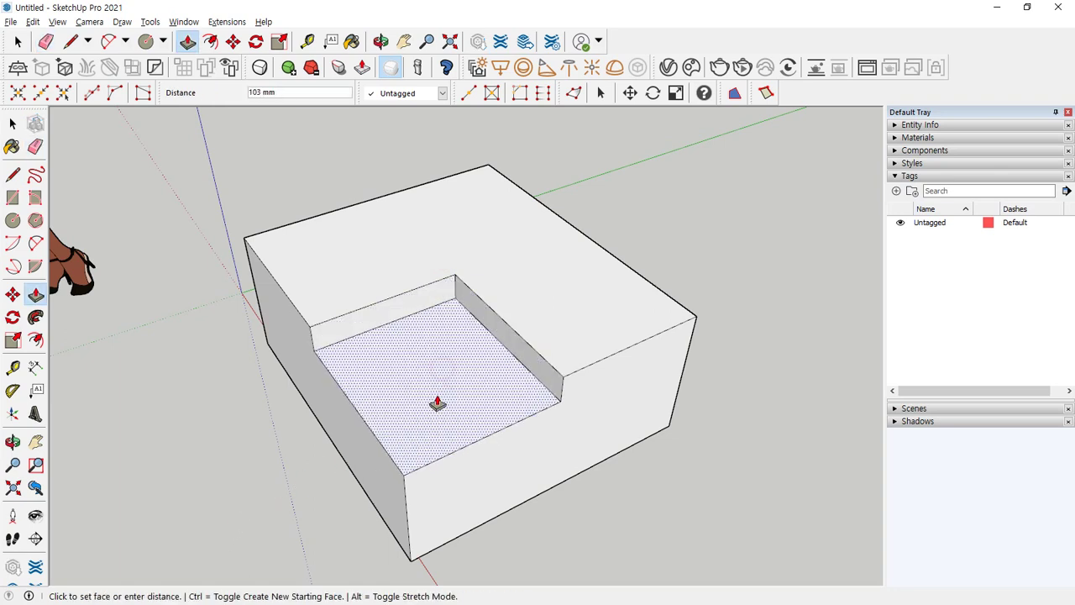
{"action": "left_click", "coordinate": [437, 451]}
Widen the corner recess by pushing its side wall back about 269 mm and its rear wall back about 387 mm.
{"action": "middle_click_drag", "start_coordinate": [284, 523], "coordinate": [277, 485]}
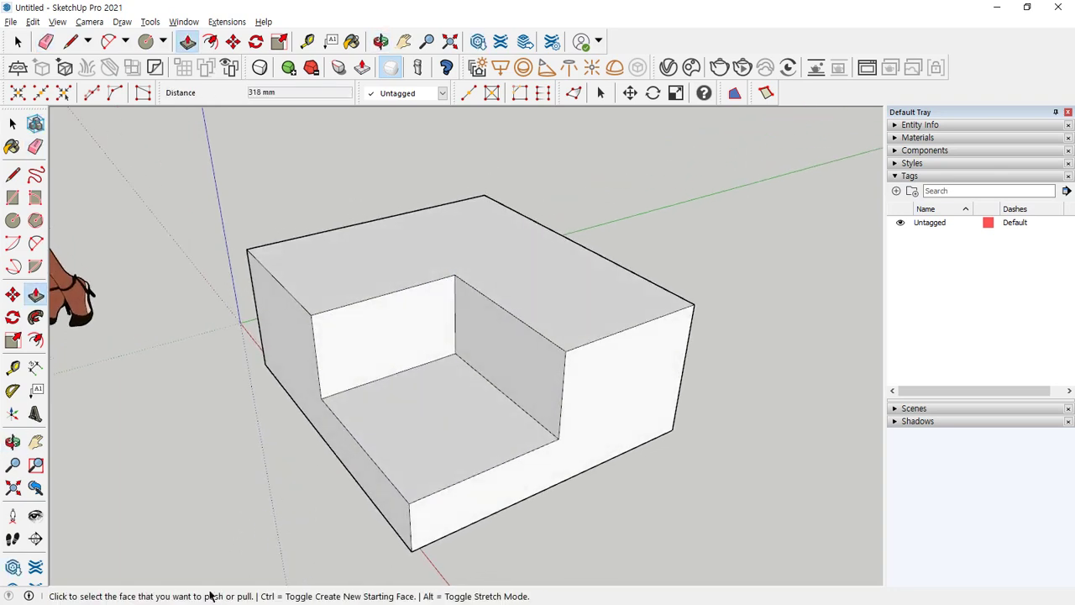
{"action": "left_click", "coordinate": [531, 385]}
{"action": "left_click", "coordinate": [591, 346]}
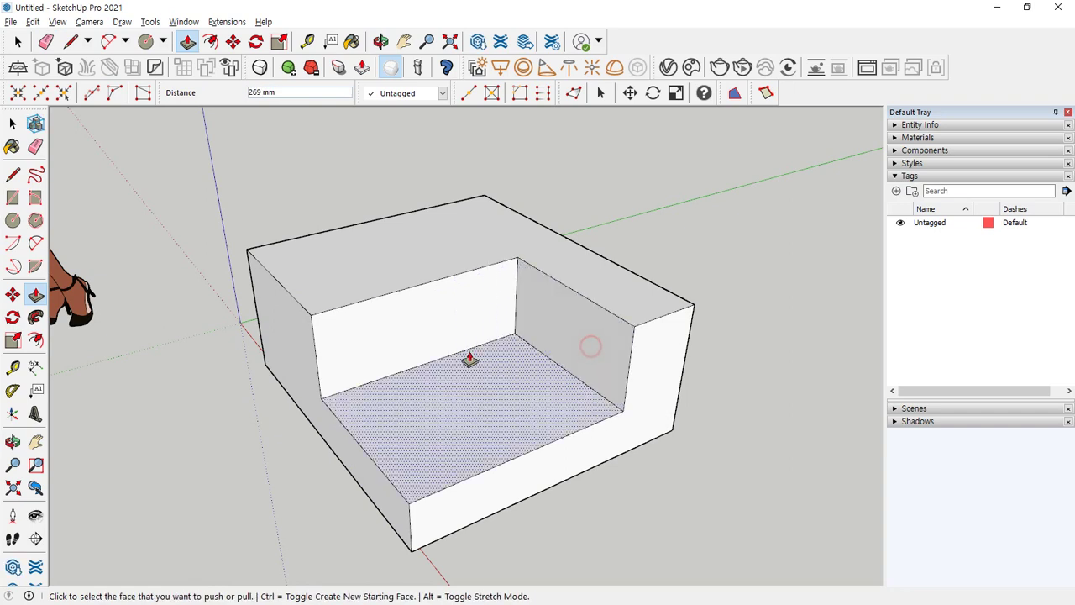
{"action": "left_click_drag", "start_coordinate": [423, 346], "coordinate": [418, 344]}
{"action": "left_click", "coordinate": [381, 339]}
{"action": "left_click", "coordinate": [321, 309]}
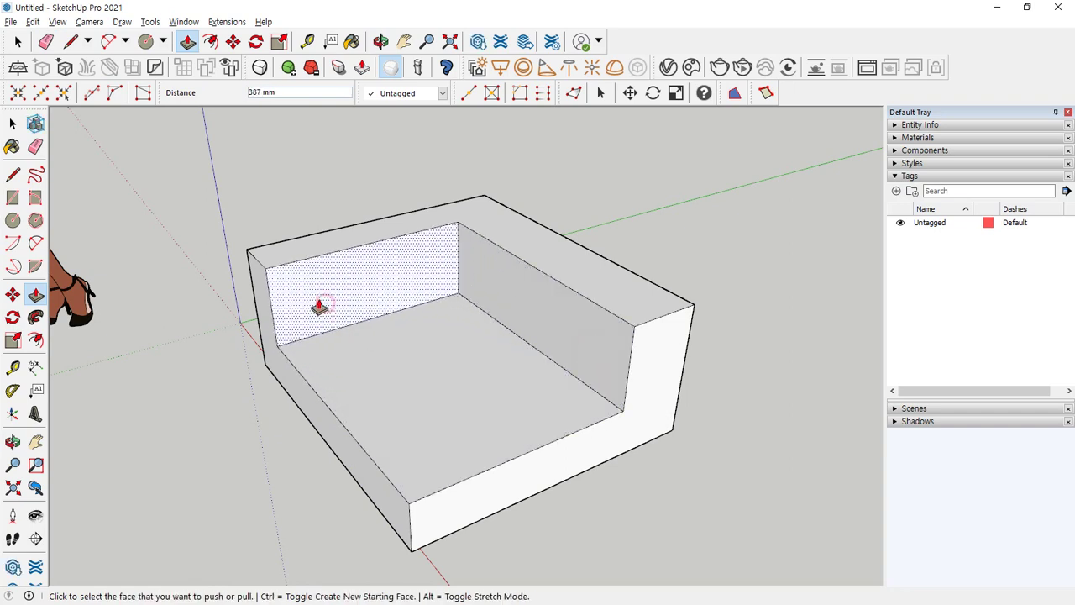
Pull the recess's rear wall forward and raise the recess floor to make it smaller and shallower.
{"action": "left_click", "coordinate": [318, 296]}
{"action": "left_click", "coordinate": [384, 396]}
{"action": "left_click", "coordinate": [413, 444]}
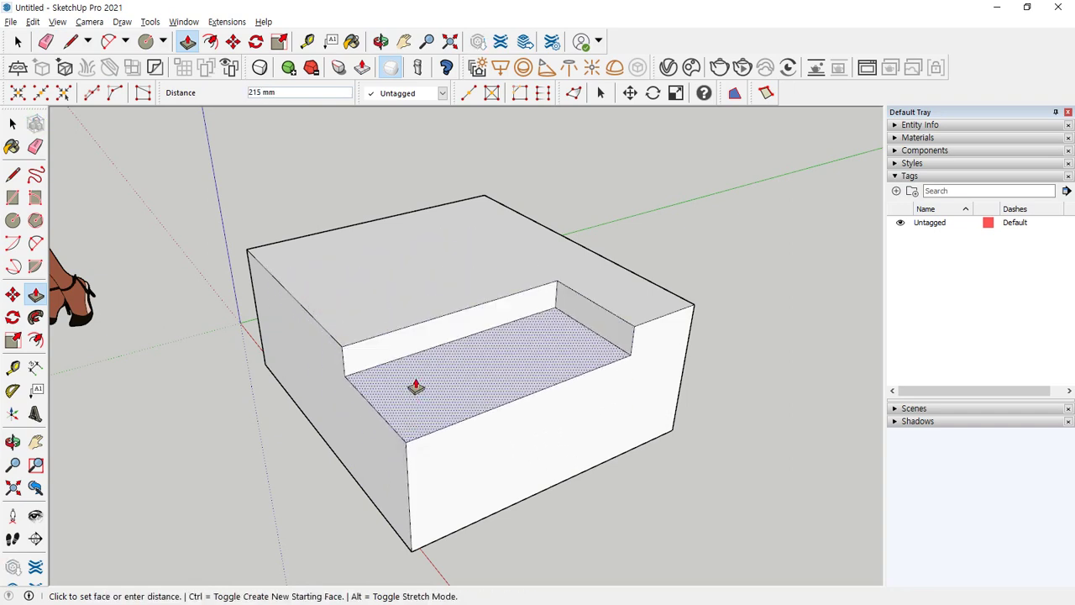
{"action": "left_click", "coordinate": [416, 396]}
{"action": "left_click", "coordinate": [416, 396]}
Push the recess's rear wall back about 412 mm and lower its floor about 96 mm.
{"action": "left_click", "coordinate": [316, 309]}
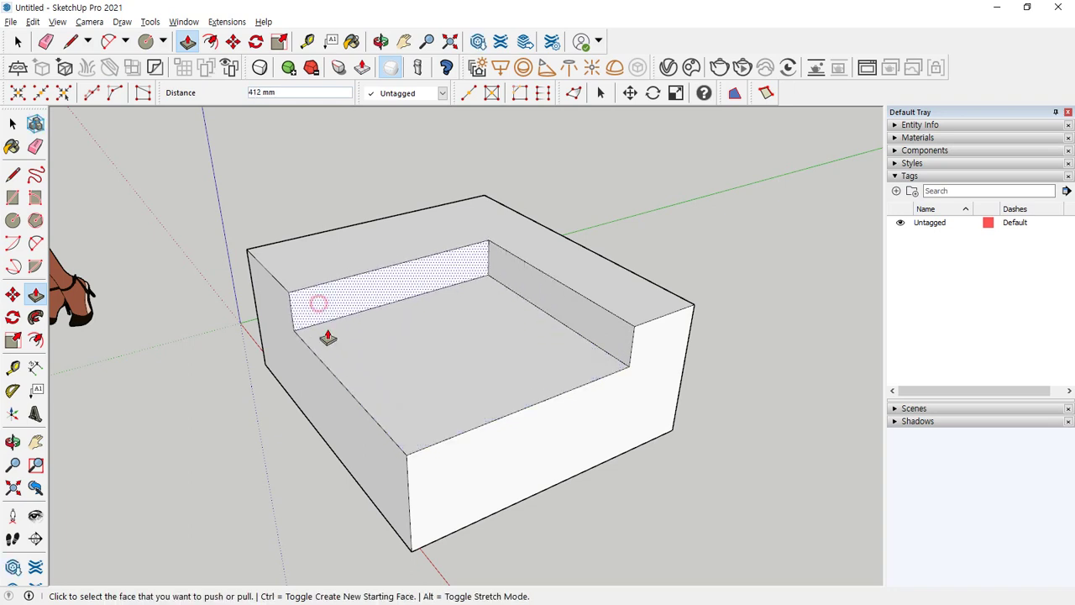
{"action": "left_click", "coordinate": [379, 403]}
{"action": "left_click", "coordinate": [377, 425]}
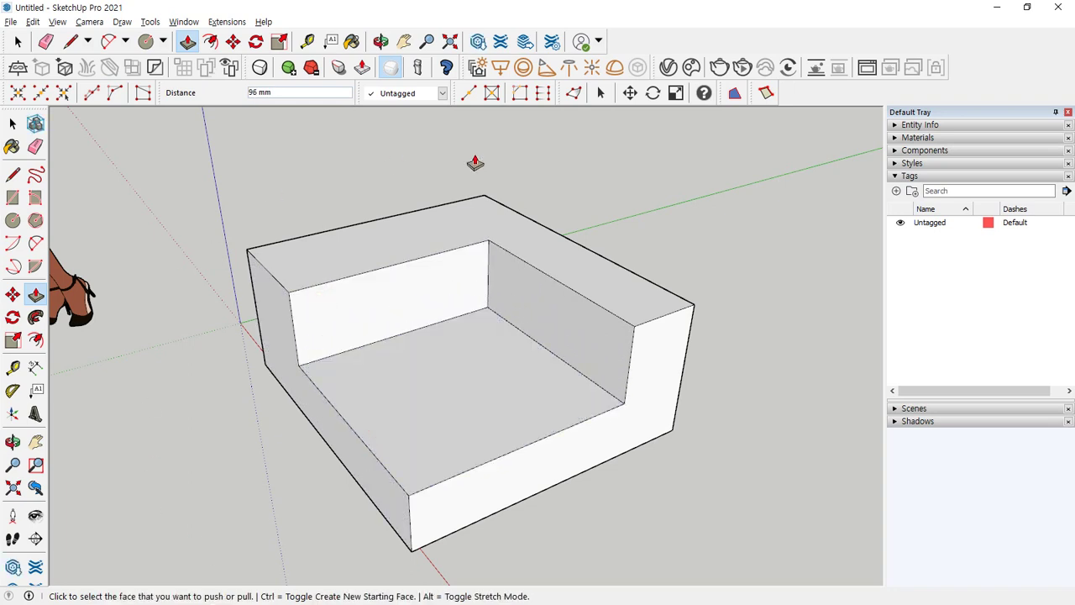
{"action": "key", "text": "space"}
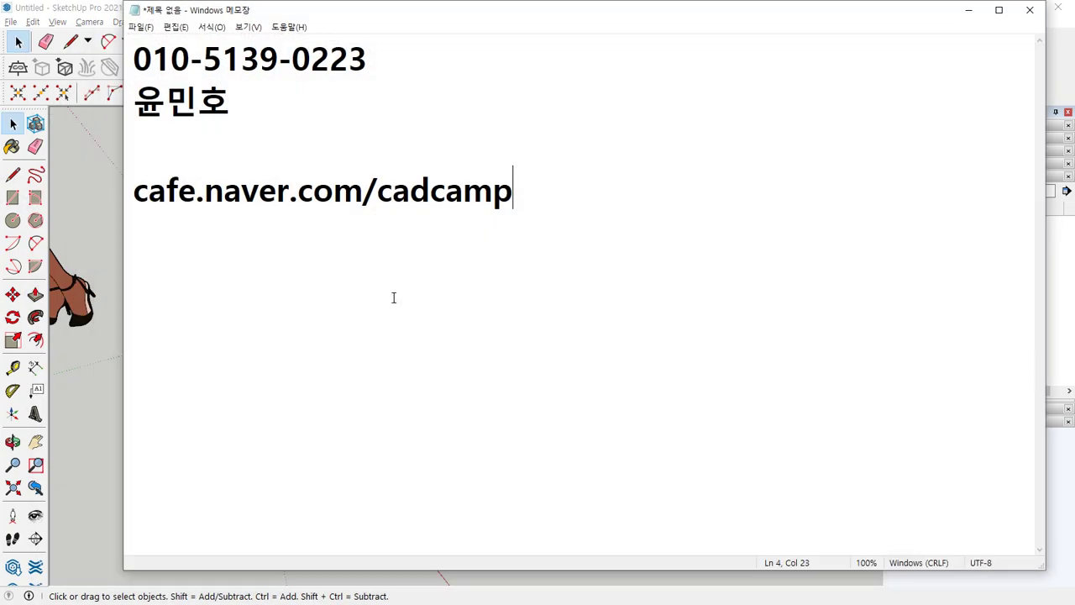
Switch to the Notepad note and add the lines "절대좌표" and "상대좌표" below the web address.
{"action": "left_click", "coordinate": [561, 256]}
{"action": "type", "text": "좌표"}
{"action": "key", "text": "Home"}
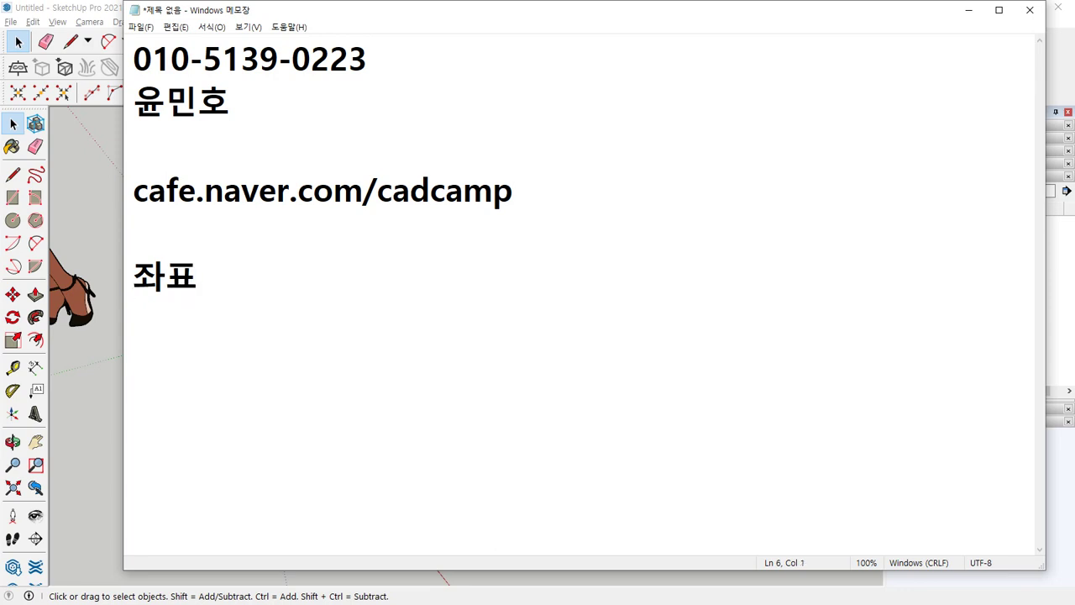
{"action": "type", "text": "절대"}
{"action": "key", "text": "End"}
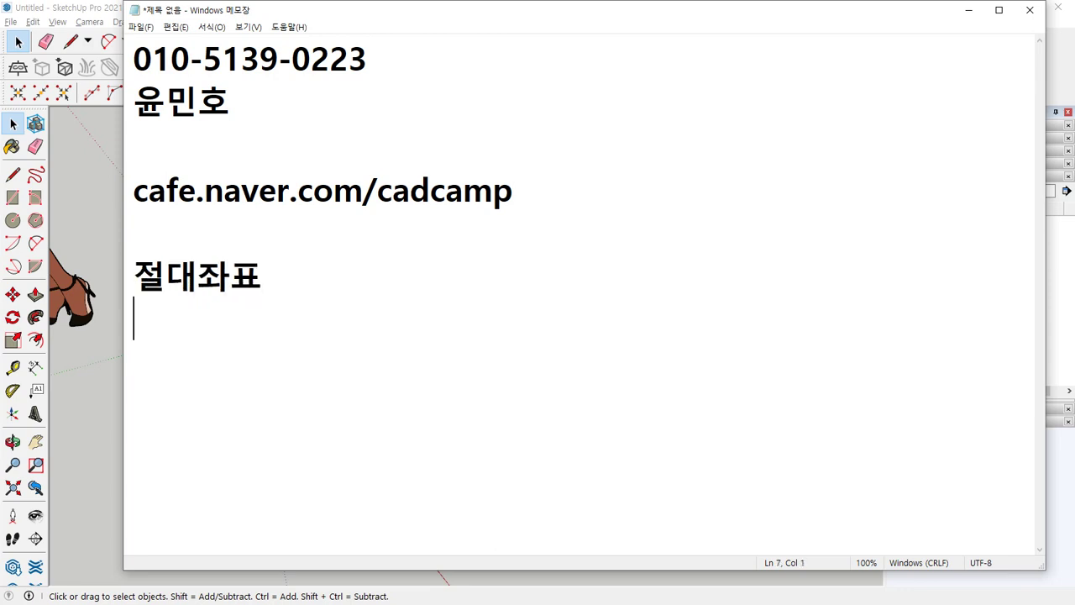
{"action": "type", "text": "상대좌표"}
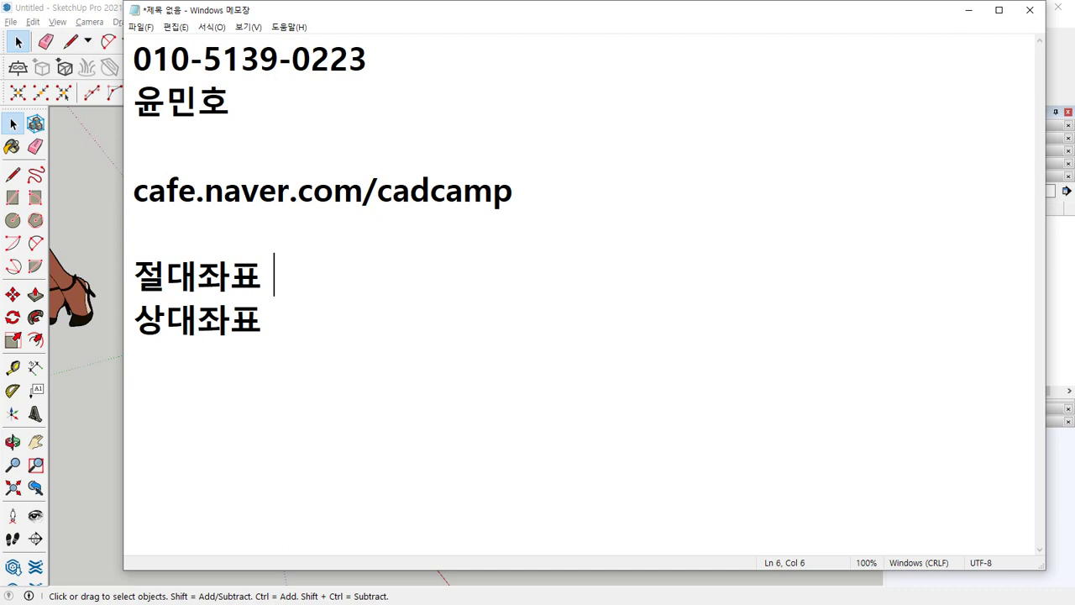
Add the format "[x,y,z]" after 절대좌표 and "<x,y,z> <x,y,>" after 상대좌표.
{"action": "type", "text": "[]"}
{"action": "key", "text": "Left"}
{"action": "type", "text": "x,y,"}
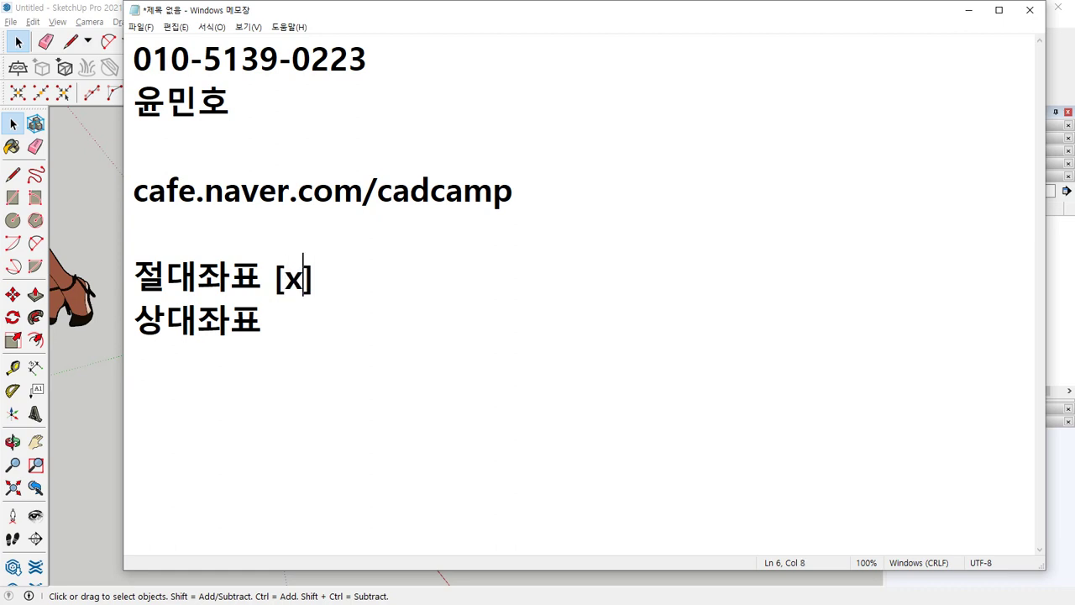
{"action": "type", "text": "z] 상대좌표 "}
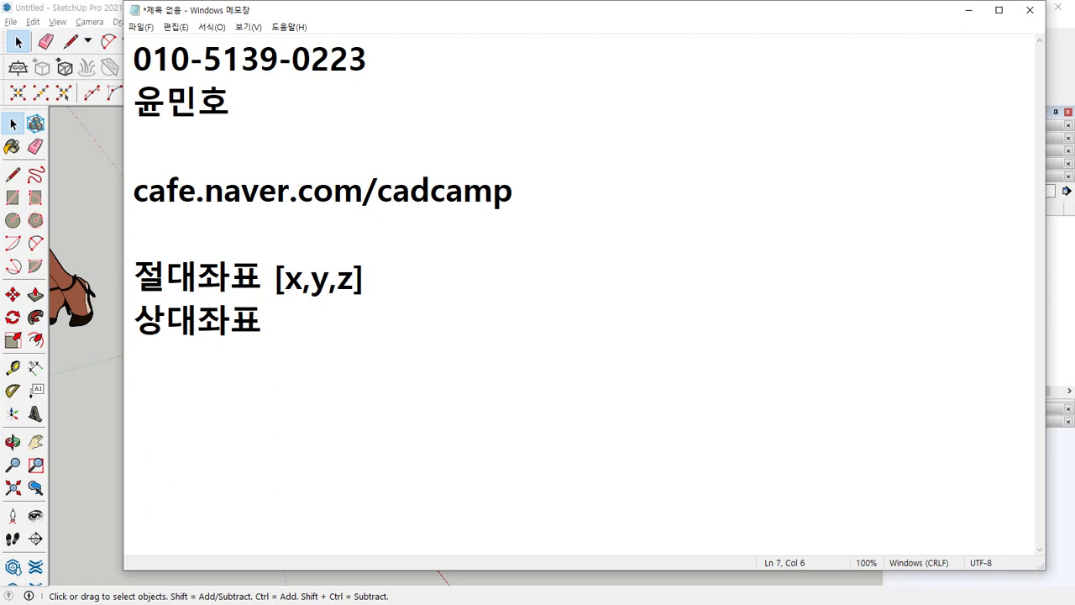
{"action": "type", "text": "<x,y,z>"}
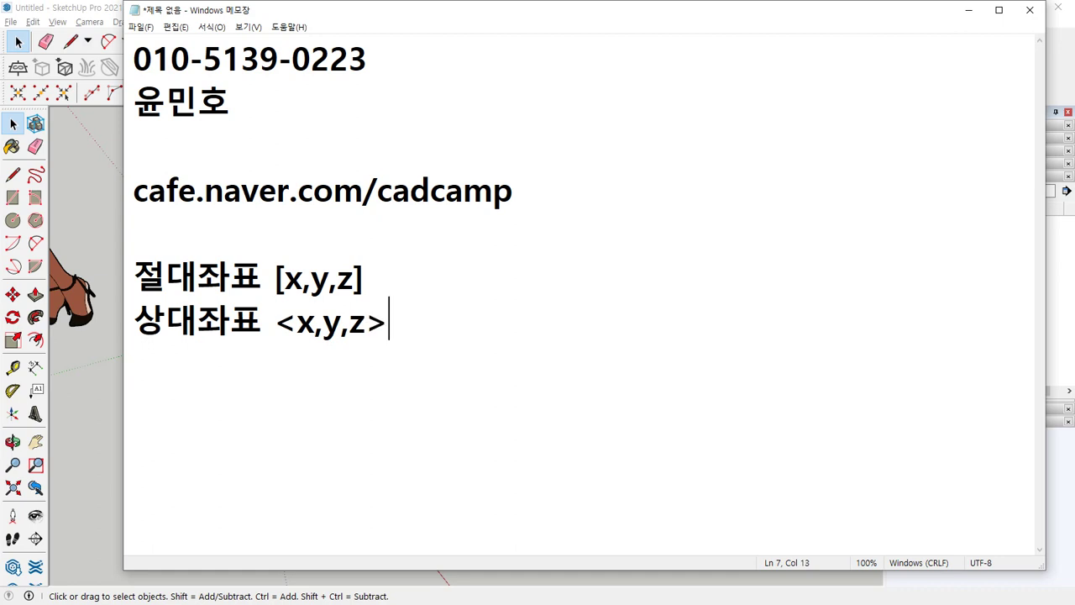
{"action": "type", "text": " <x,y,>"}
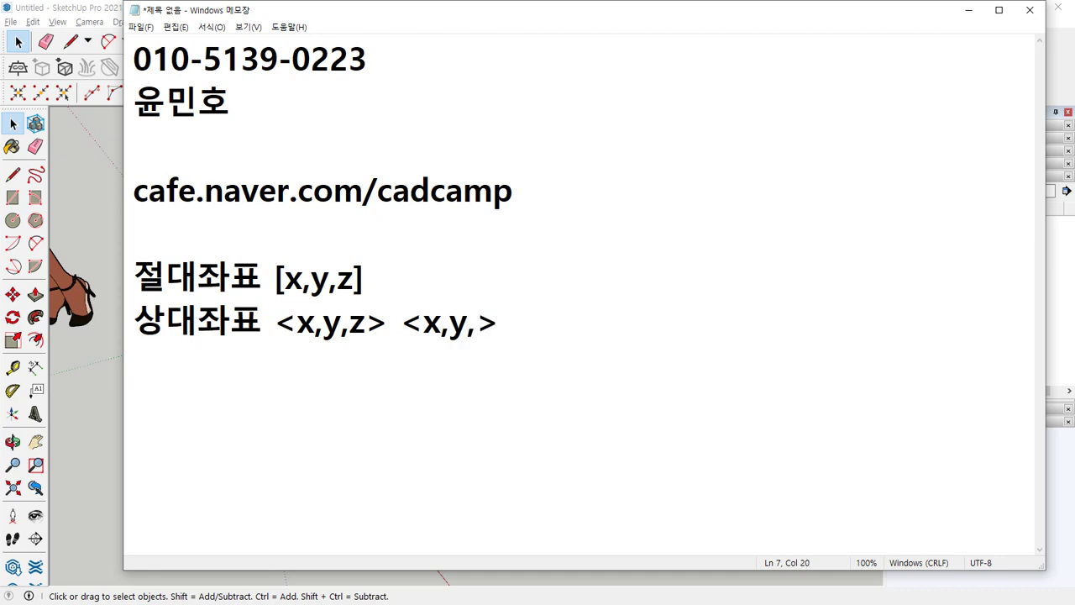
{"action": "mouse_move", "coordinate": [482, 344]}
{"action": "left_mouse_down"}
{"action": "mouse_move", "coordinate": [501, 350]}
{"action": "mouse_move", "coordinate": [457, 349]}
{"action": "left_mouse_up"}
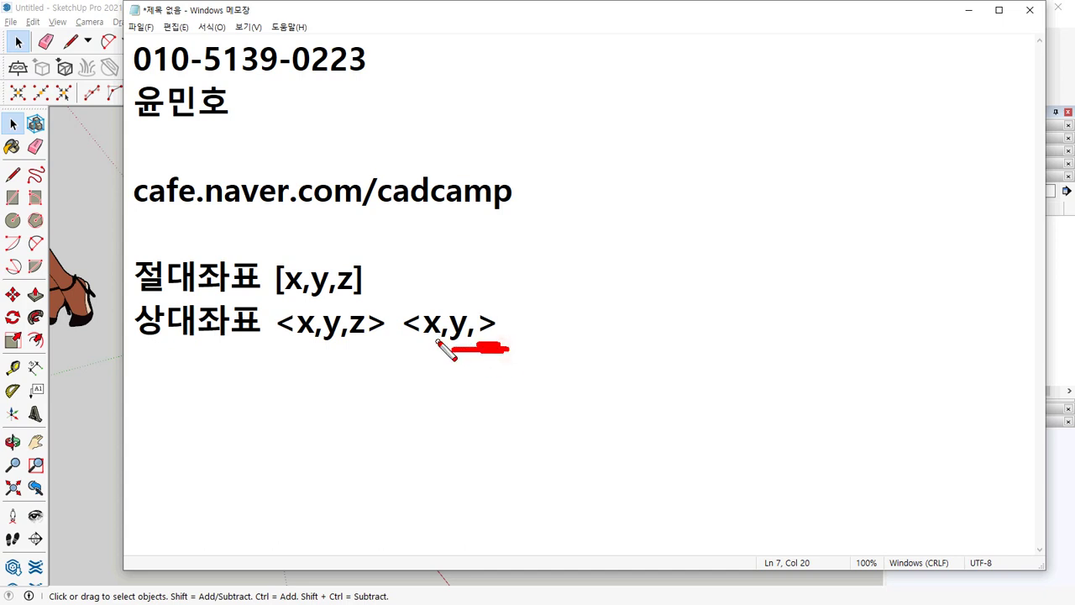
{"action": "left_click", "coordinate": [438, 341]}
{"action": "left_click", "coordinate": [446, 344]}
{"action": "left_click", "coordinate": [461, 343]}
{"action": "left_click_drag", "start_coordinate": [467, 343], "coordinate": [480, 344]}
{"action": "left_click_drag", "start_coordinate": [382, 272], "coordinate": [414, 272]}
{"action": "key", "text": "Escape"}
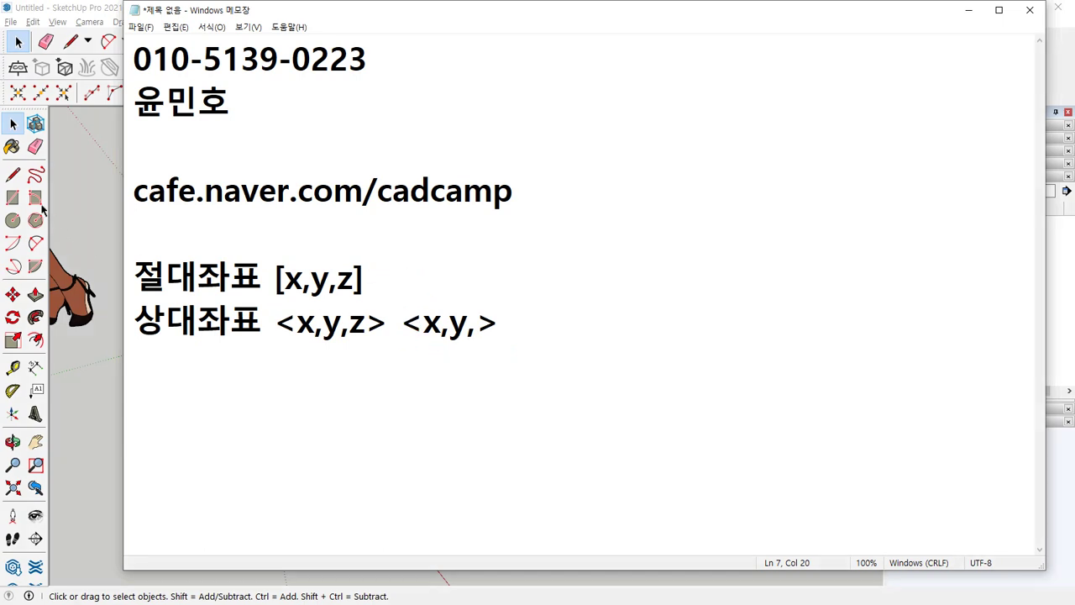
Switch to SketchUp and delete the entire notched box model.
{"action": "left_click", "coordinate": [84, 192]}
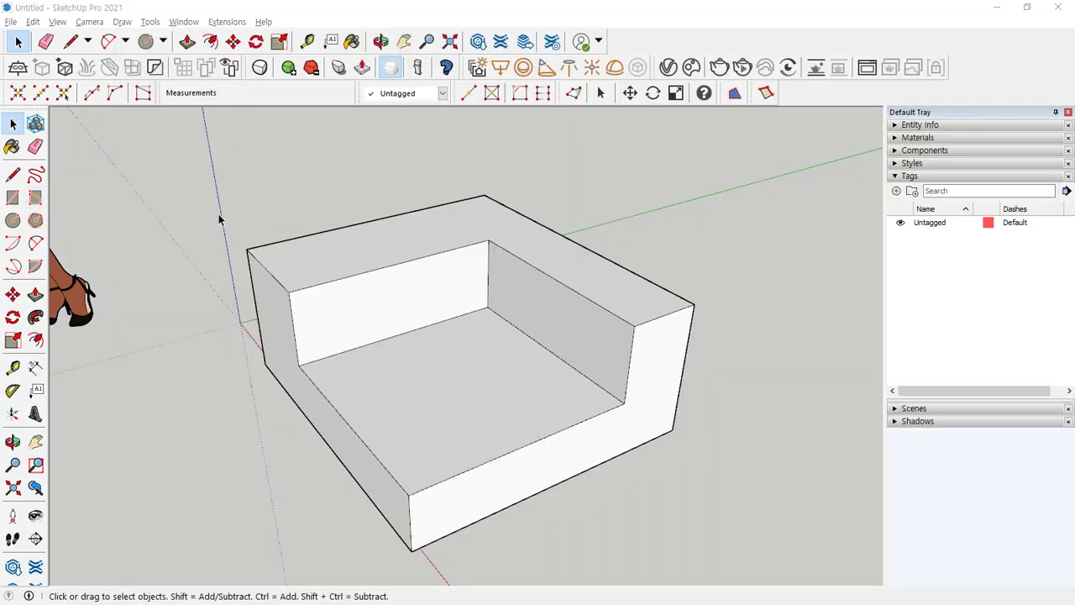
{"action": "triple_click", "coordinate": [350, 276]}
{"action": "key", "text": "Delete"}
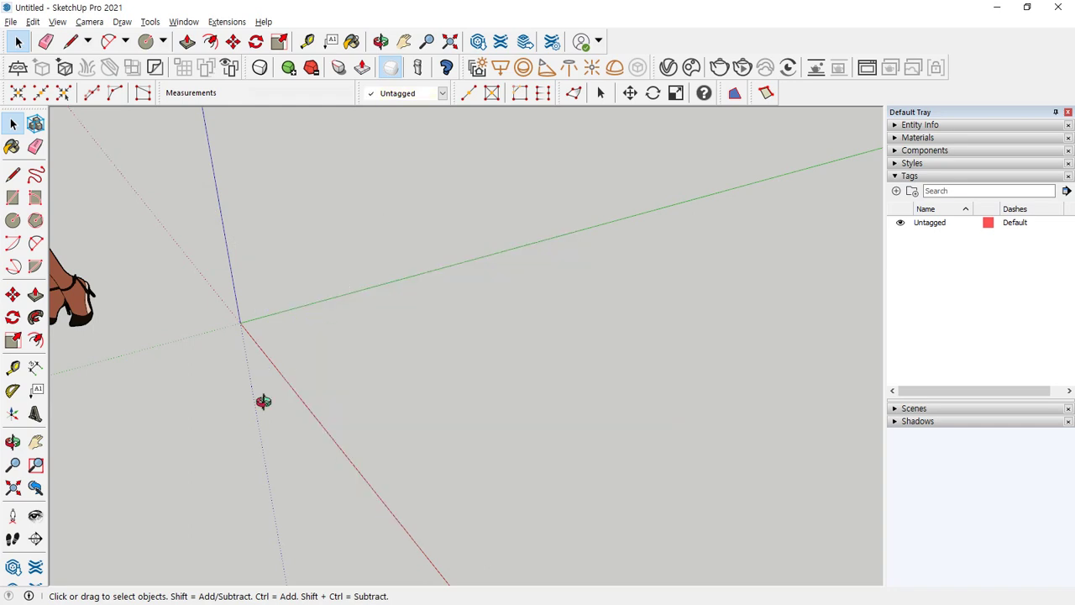
Try to draw a line from the origin to the absolute coordinate [100,0,0].
{"action": "middle_click_drag", "start_coordinate": [263, 401], "coordinate": [262, 391]}
{"action": "mouse_move", "coordinate": [229, 371]}
{"action": "left_mouse_down"}
{"action": "mouse_move", "coordinate": [239, 384]}
{"action": "mouse_move", "coordinate": [255, 346]}
{"action": "mouse_move", "coordinate": [187, 357]}
{"action": "mouse_move", "coordinate": [239, 386]}
{"action": "mouse_move", "coordinate": [250, 333]}
{"action": "mouse_move", "coordinate": [240, 356]}
{"action": "left_mouse_up"}
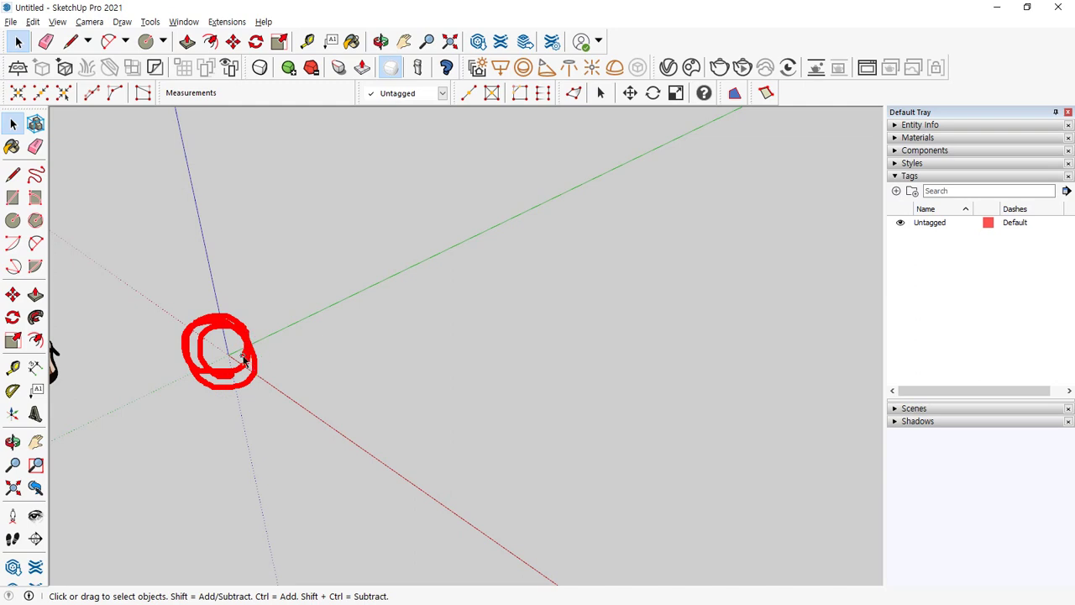
{"action": "key", "text": "Escape"}
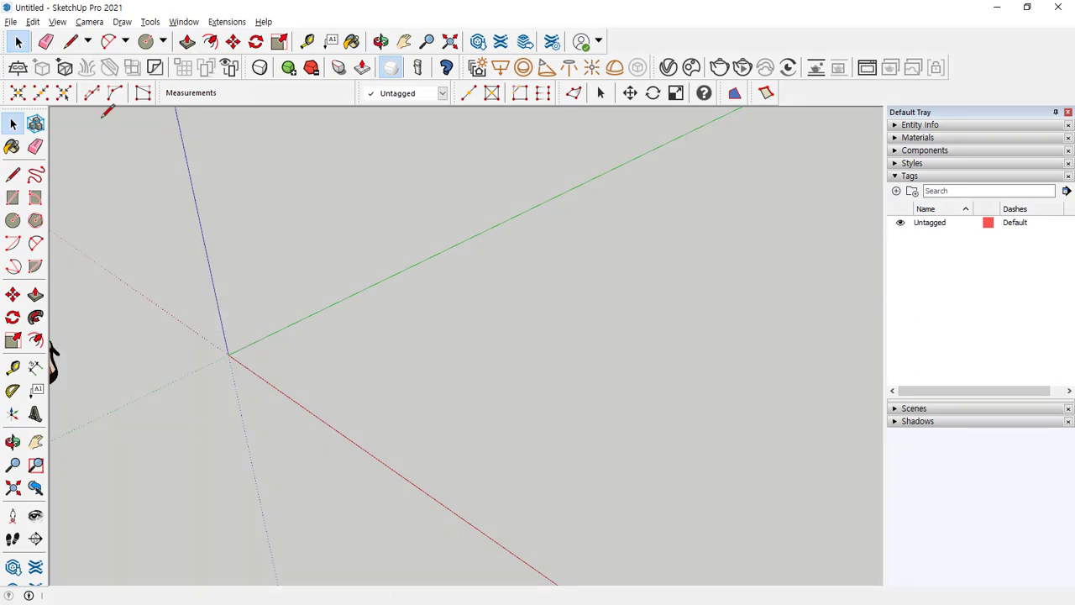
{"action": "key", "text": "l"}
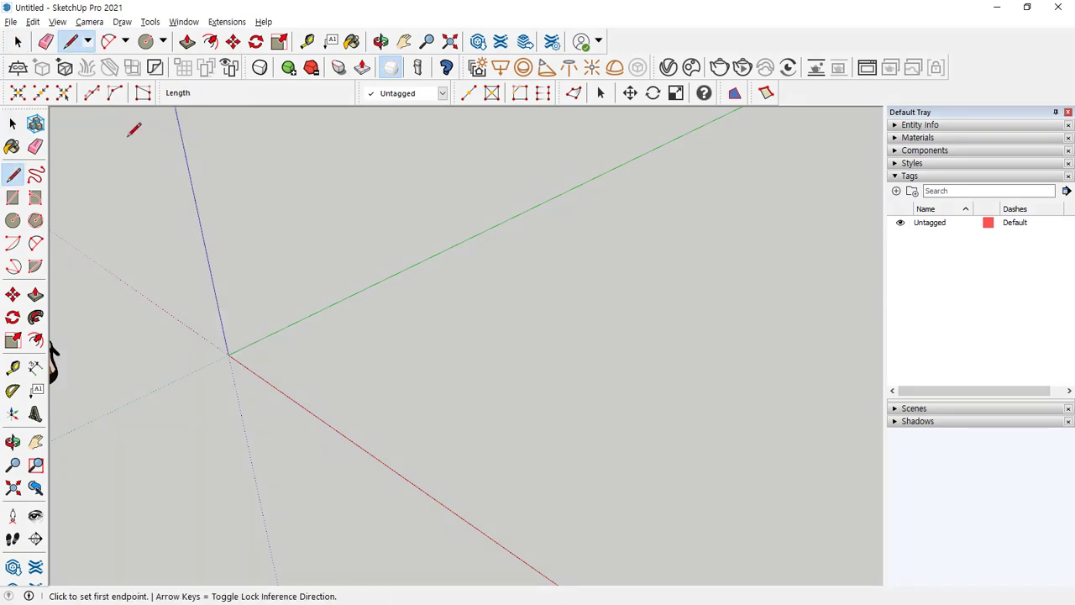
{"action": "left_click", "coordinate": [228, 353]}
{"action": "middle_click_drag", "start_coordinate": [252, 386], "coordinate": [418, 428]}
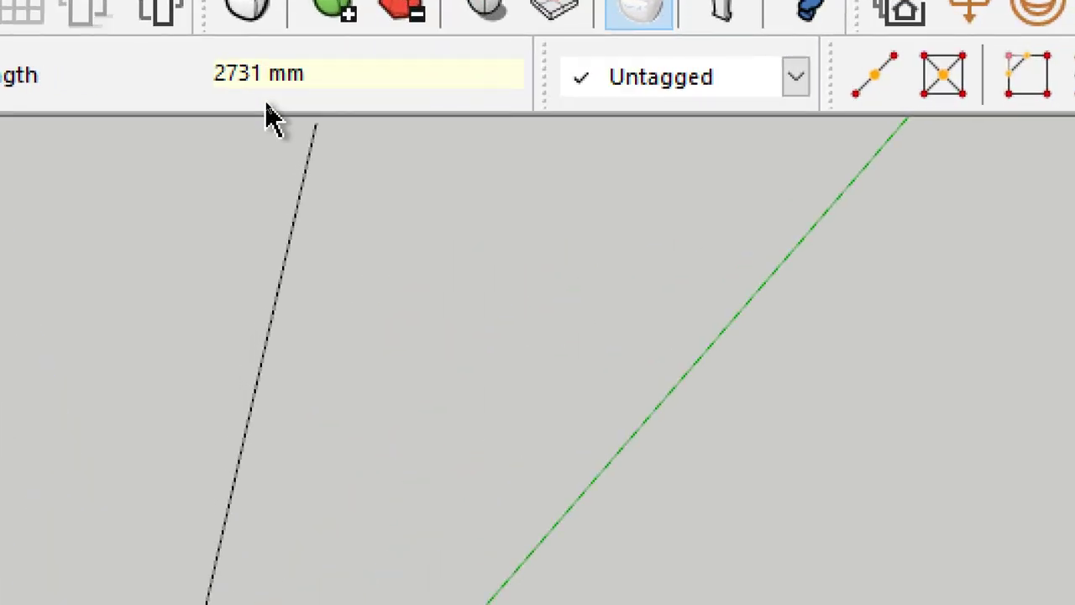
{"action": "key", "text": "BackSpace"}
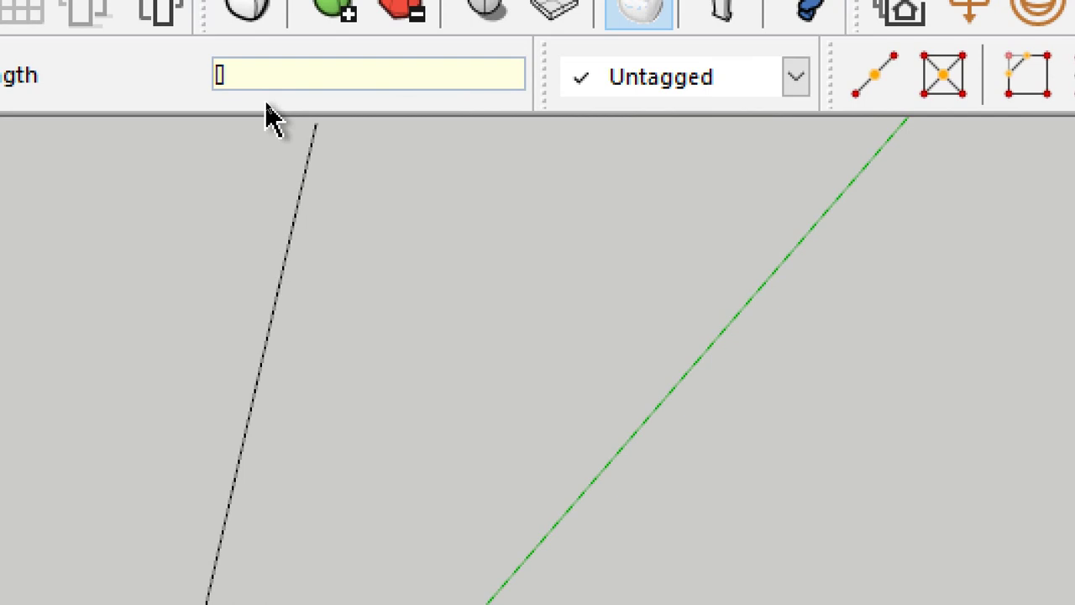
{"action": "type", "text": "100,0"}
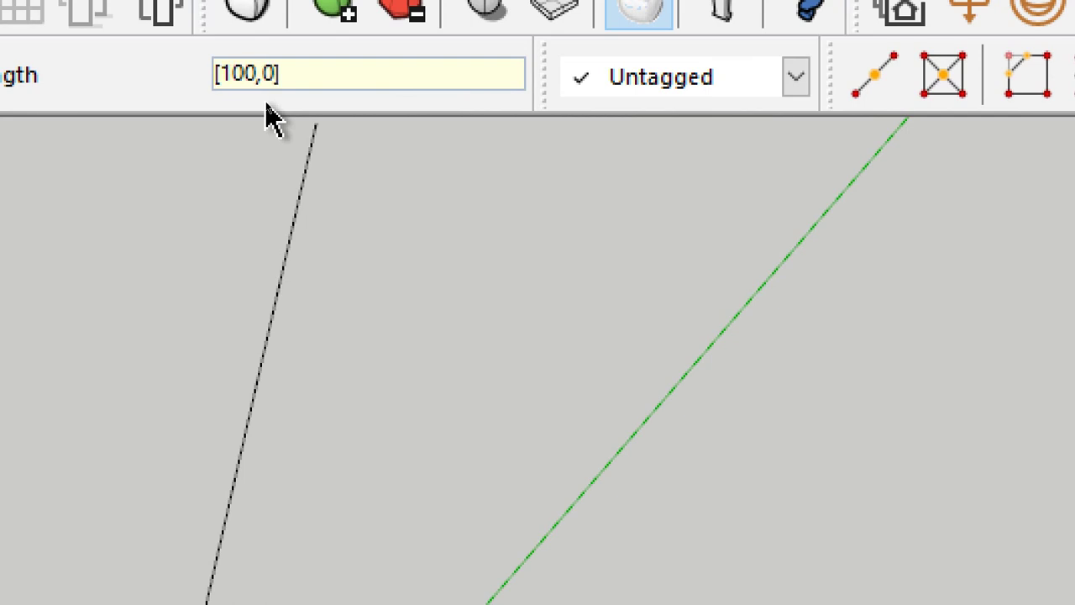
{"action": "type", "text": ",0"}
{"action": "key", "text": "Return"}
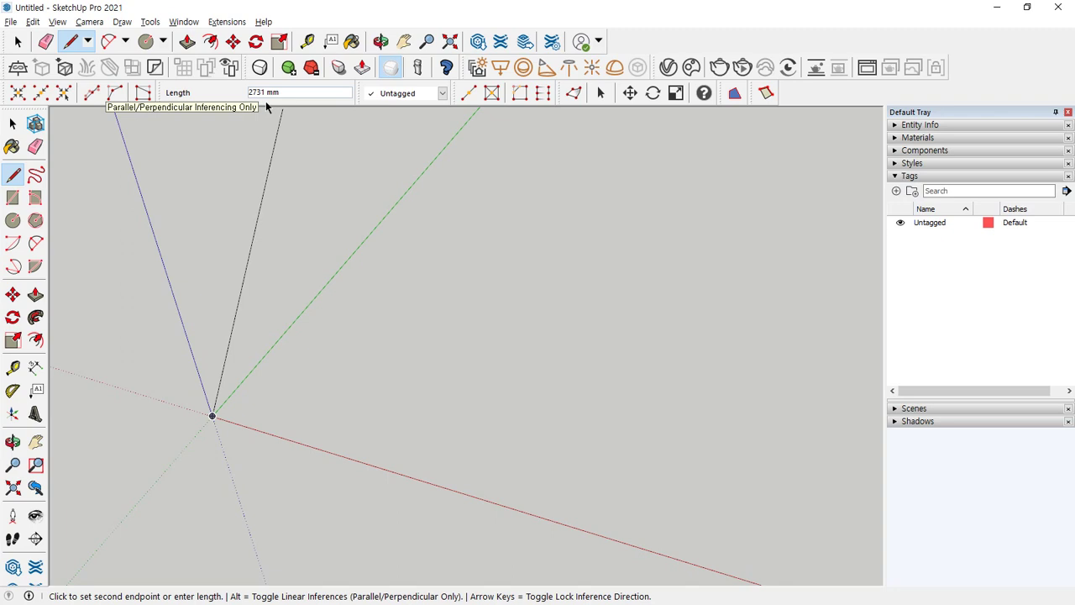
{"action": "scroll", "coordinate": [223, 428], "scroll_direction": "up", "scroll_amount": 5}
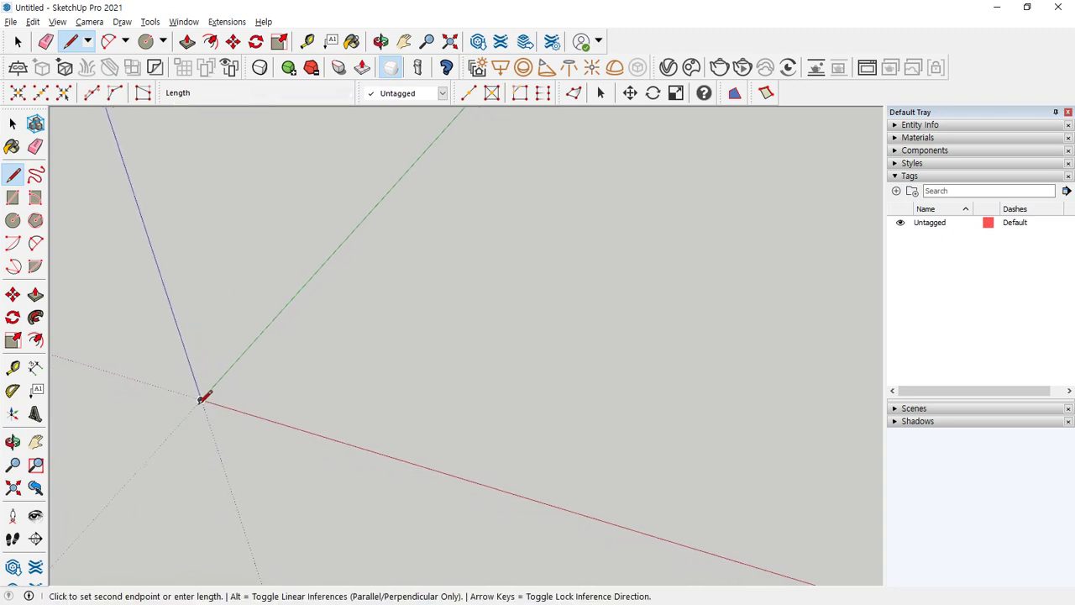
{"action": "scroll", "coordinate": [252, 412], "scroll_direction": "up", "scroll_amount": 5}
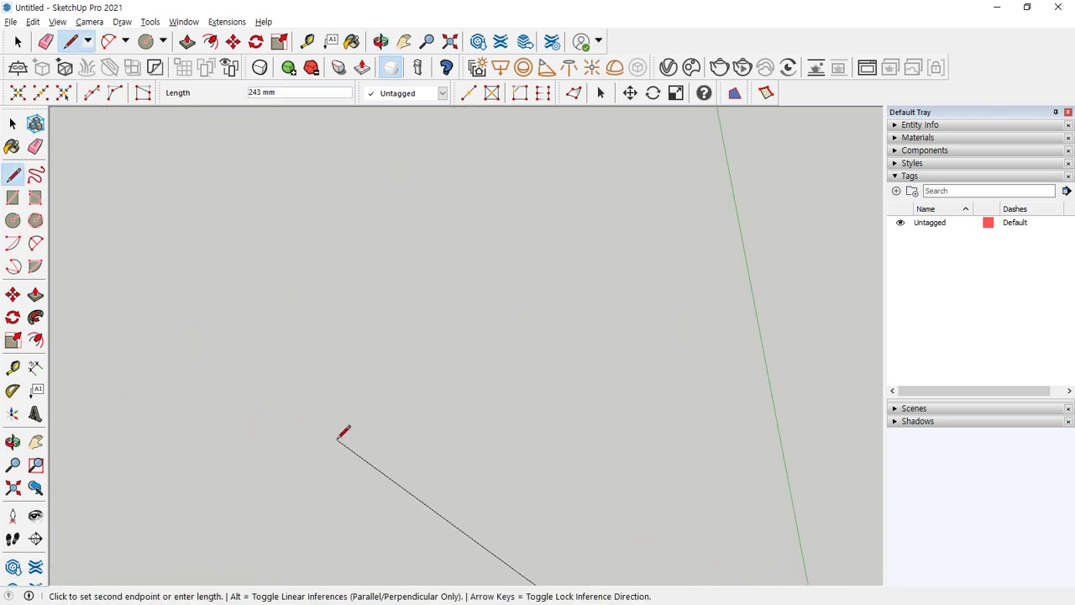
Cancel the pending line and delete the leftover object near the origin.
{"action": "key", "text": "Escape"}
{"action": "key", "text": "shift+z"}
{"action": "middle_click_drag", "start_coordinate": [586, 424], "coordinate": [487, 437]}
{"action": "key", "text": "space"}
{"action": "left_click", "coordinate": [299, 369]}
{"action": "key", "text": "Delete"}
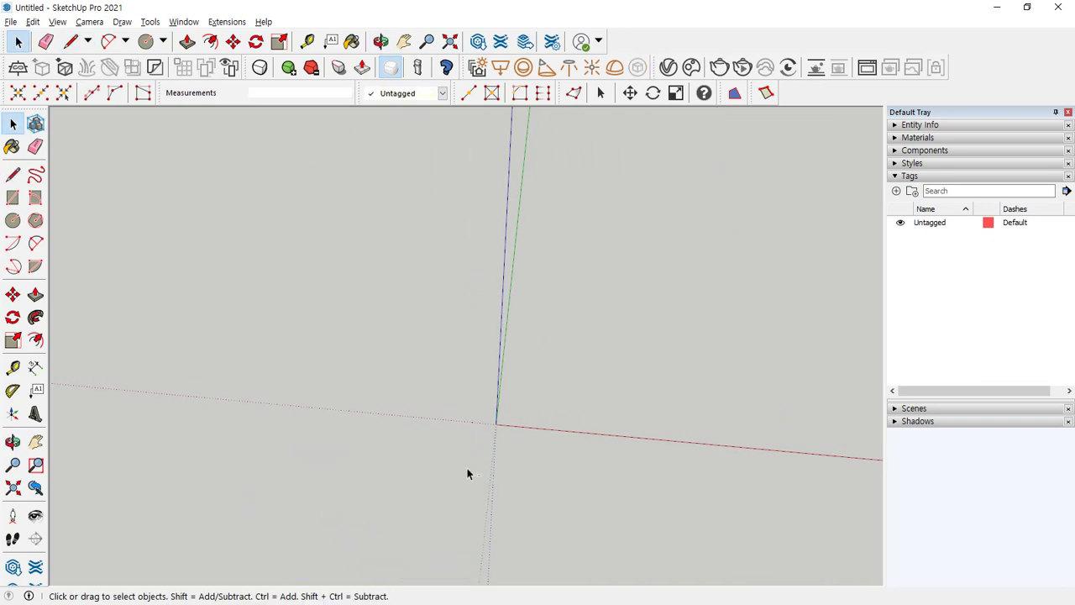
Draw a line along the red axis from the origin to the absolute coordinate [100,0,0].
{"action": "middle_click_drag", "start_coordinate": [468, 473], "coordinate": [545, 327]}
{"action": "key", "text": "l"}
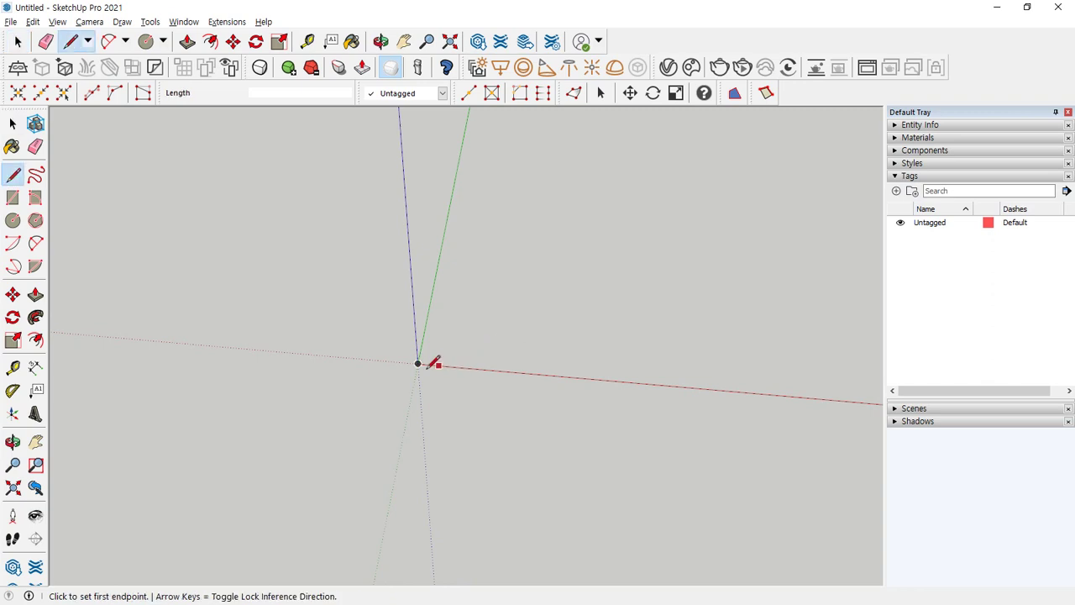
{"action": "left_click", "coordinate": [418, 363]}
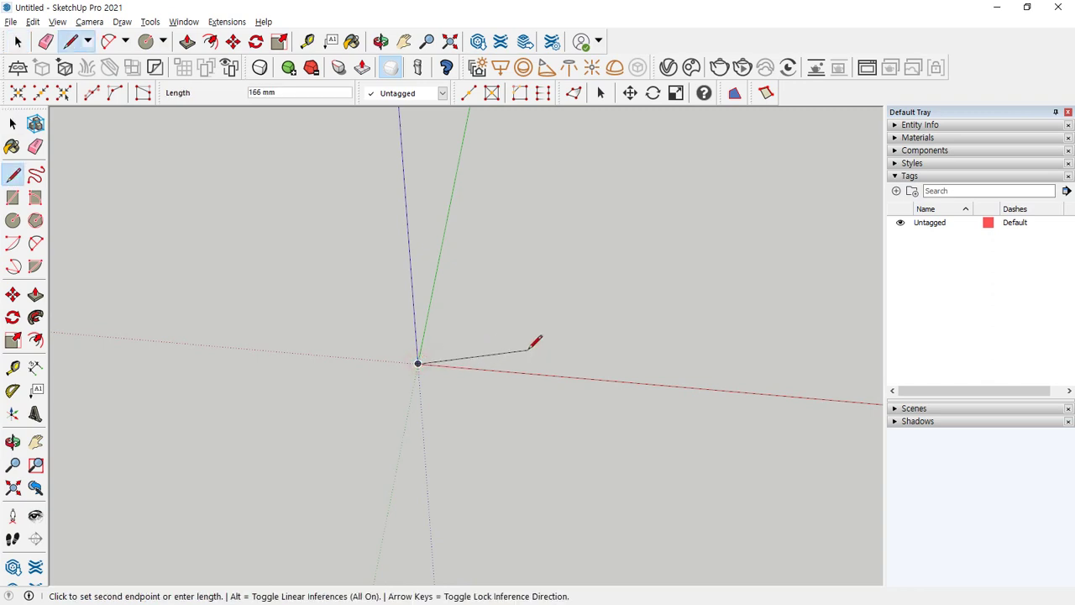
{"action": "type", "text": "100,0,0"}
{"action": "key", "text": "Return"}
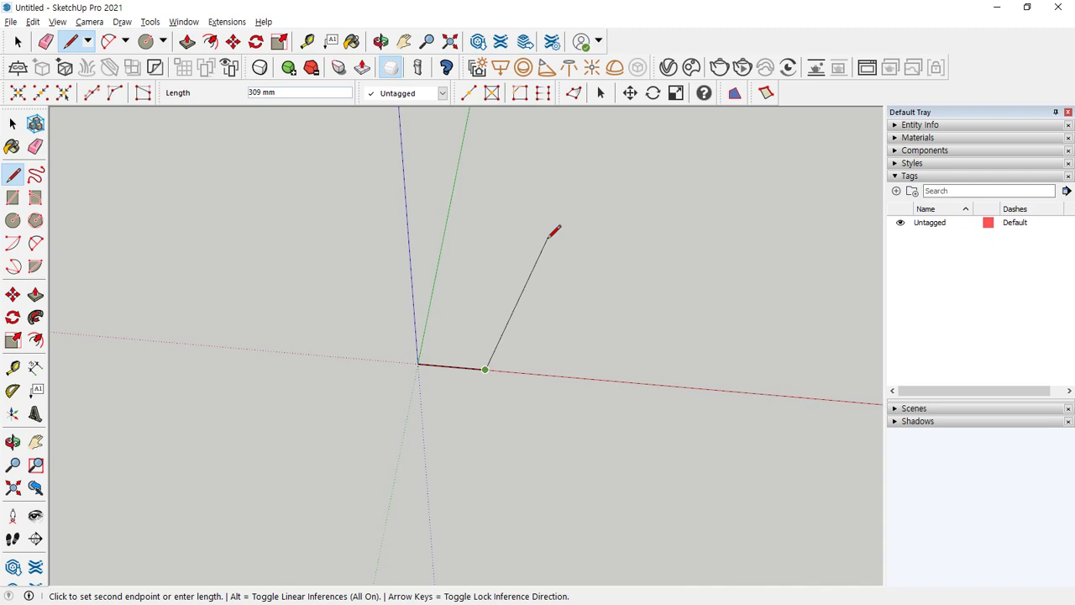
Continue the line through absolute coordinates [100,100,0] and [0,100,0], and close the square at [0,0,0].
{"action": "scroll", "coordinate": [440, 342], "scroll_direction": "up", "scroll_amount": 5}
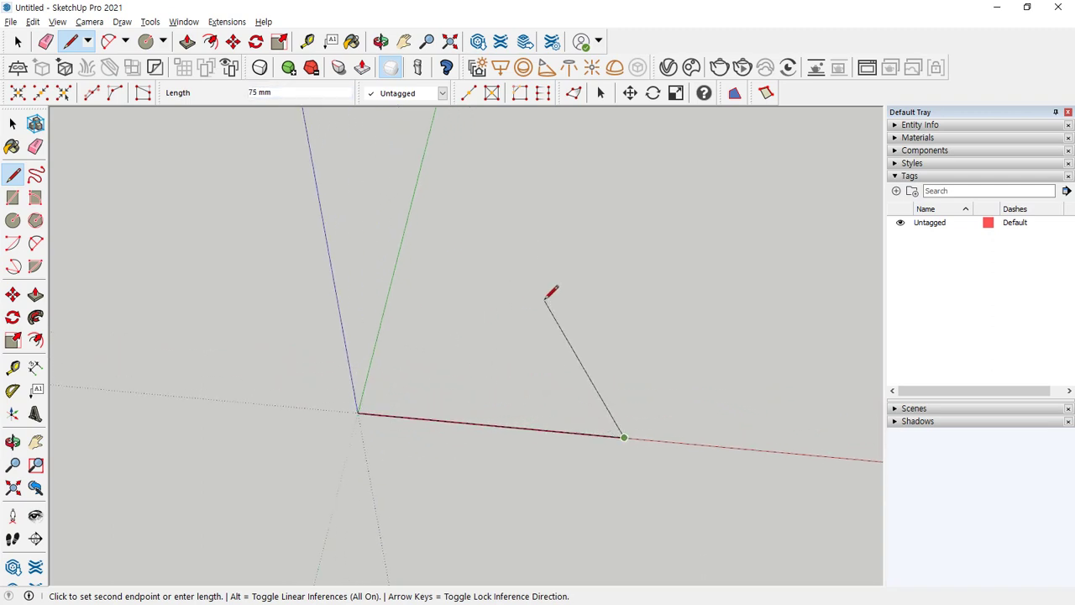
{"action": "type", "text": "[100,100,0]"}
{"action": "key", "text": "Return"}
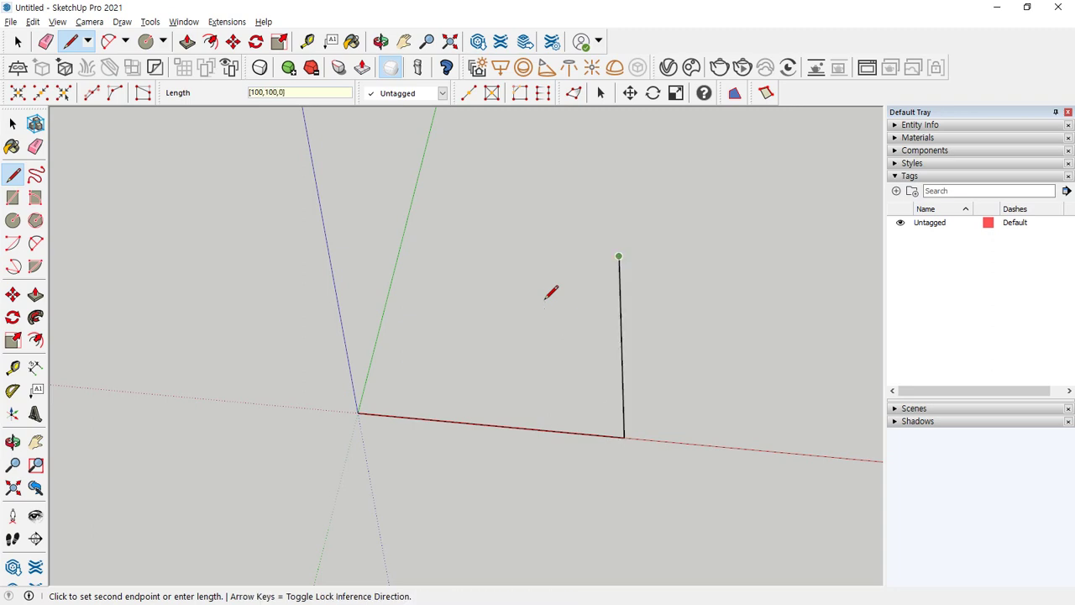
{"action": "type", "text": "["}
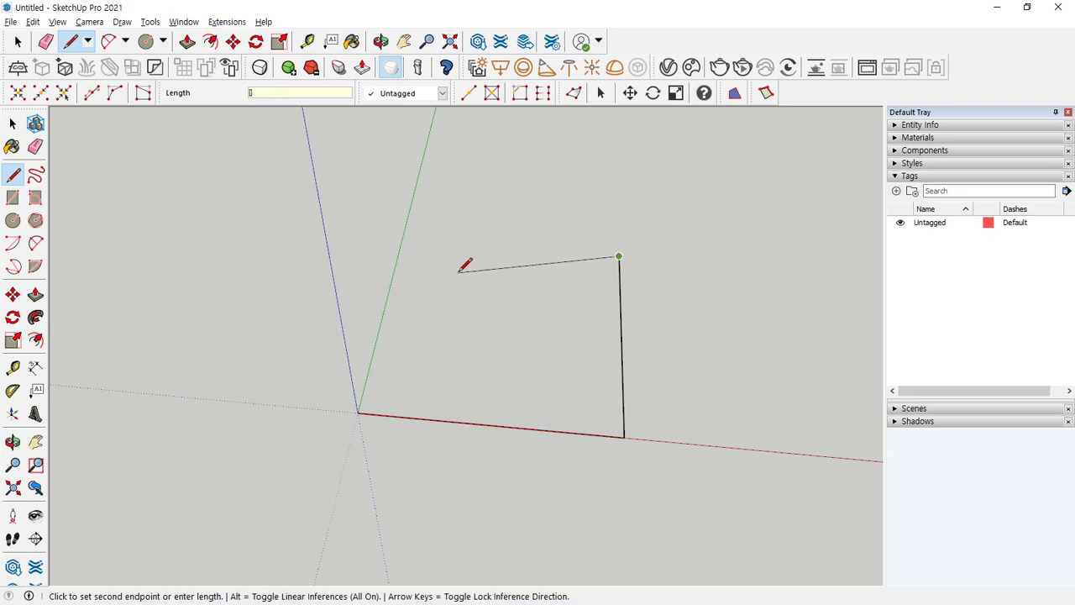
{"action": "type", "text": "0],100,0"}
{"action": "key", "text": "Return"}
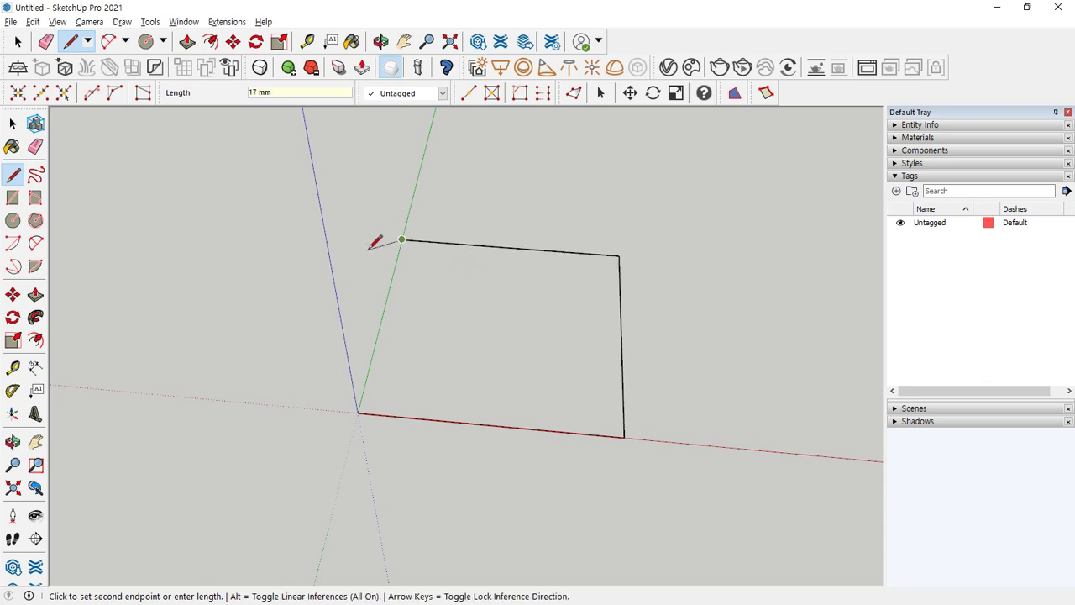
{"action": "type", "text": "[0,0,0]"}
{"action": "key", "text": "Return"}
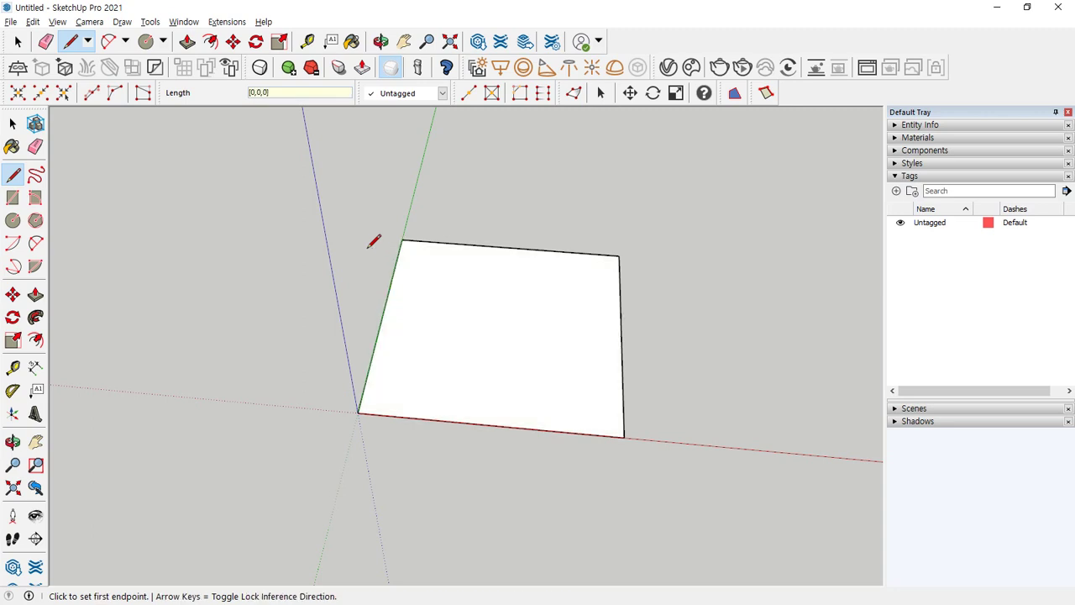
{"action": "middle_click_drag", "start_coordinate": [468, 259], "coordinate": [662, 241]}
{"action": "key", "text": "l"}
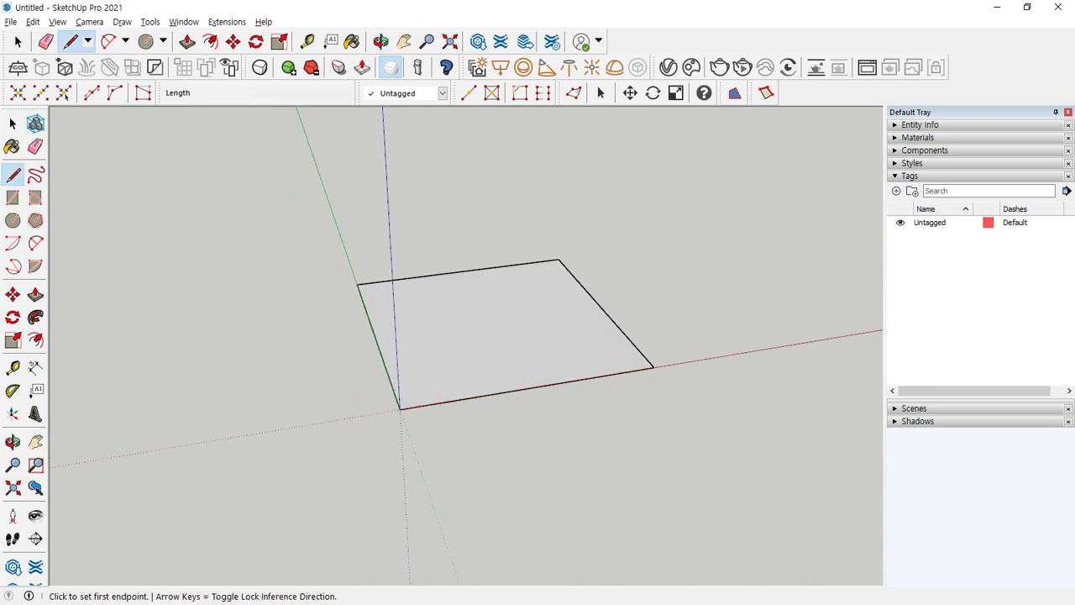
Switch to Notepad and list [100,0,0], [100,100,0], [0,100,0] and [0,0,0] under the absolute coordinate format.
{"action": "key", "text": "alt+Tab"}
{"action": "key", "text": "ctrl+2"}
{"action": "left_click_drag", "start_coordinate": [366, 297], "coordinate": [264, 297]}
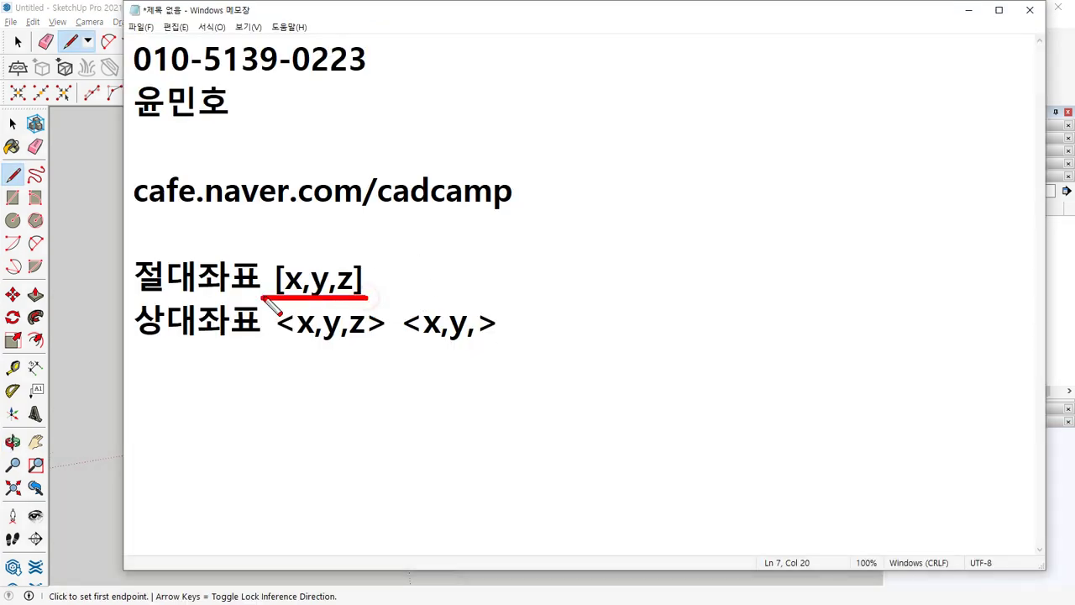
{"action": "left_click_drag", "start_coordinate": [364, 301], "coordinate": [274, 302]}
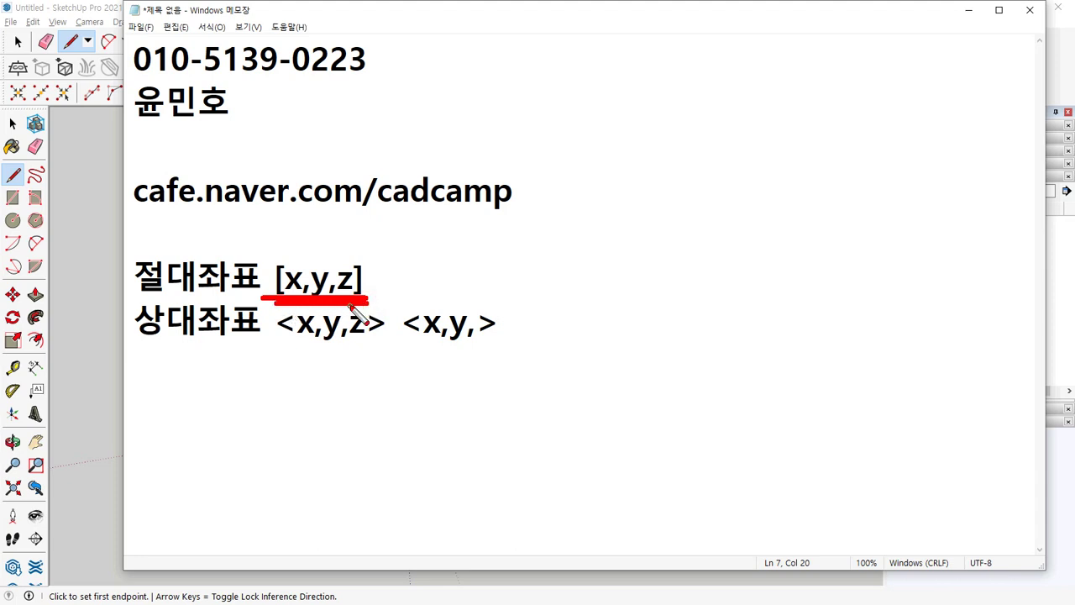
{"action": "key", "text": "Escape"}
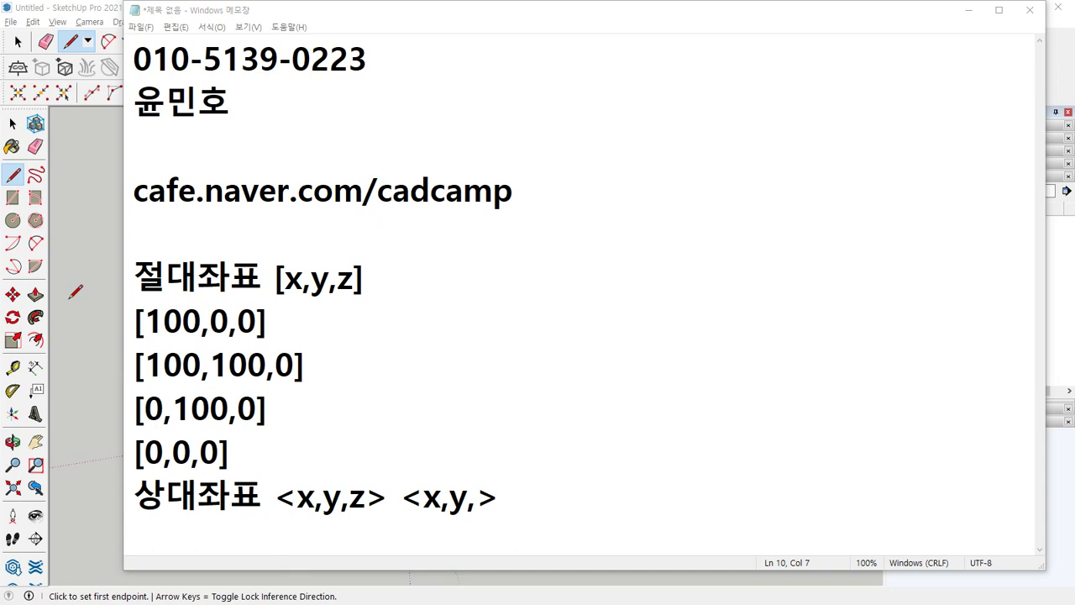
Switch back to SketchUp and draw a line from a free point beyond the square to the relative coordinate <100,0,0>.
{"action": "left_click", "coordinate": [51, 8]}
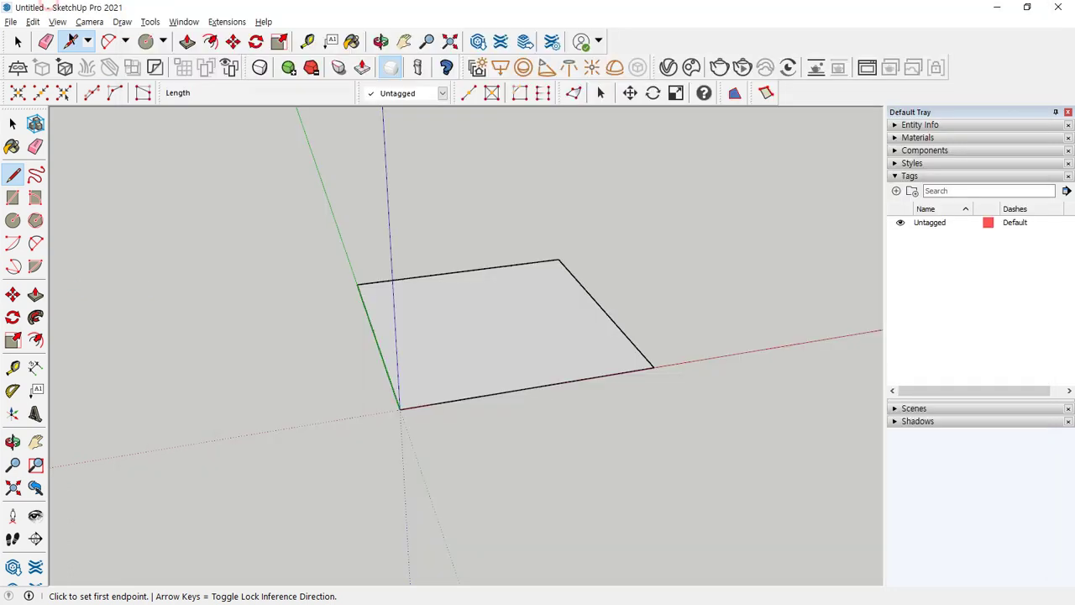
{"action": "scroll", "coordinate": [412, 264], "scroll_direction": "down", "scroll_amount": 1}
{"action": "middle_click_drag", "start_coordinate": [556, 240], "coordinate": [243, 379], "text": "shift"}
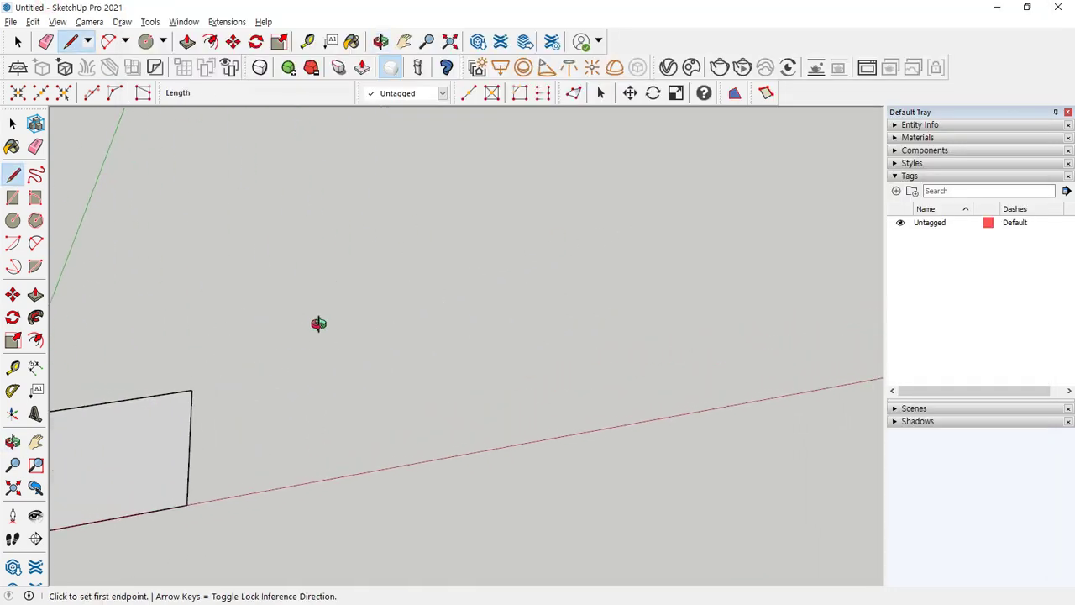
{"action": "middle_click_drag", "start_coordinate": [318, 324], "coordinate": [240, 416]}
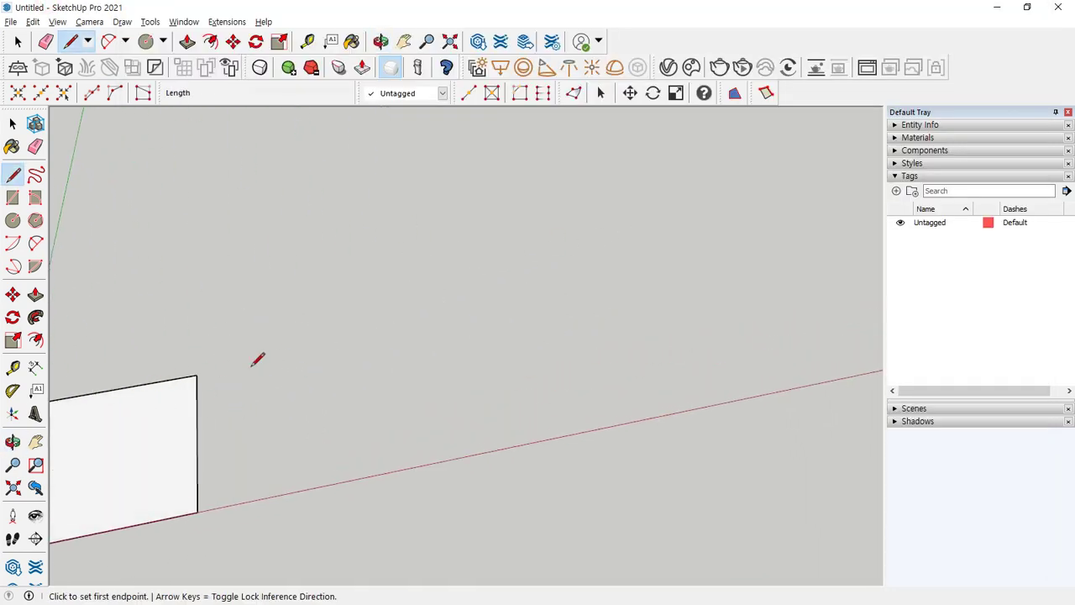
{"action": "left_click", "coordinate": [338, 310]}
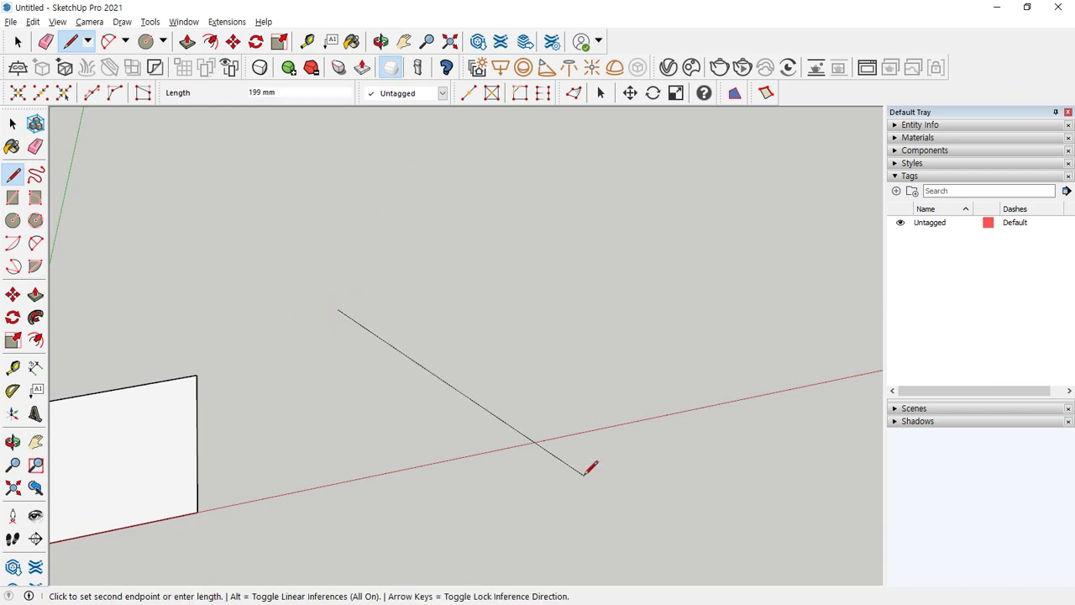
{"action": "mouse_move", "coordinate": [369, 322]}
{"action": "left_mouse_down"}
{"action": "mouse_move", "coordinate": [351, 324]}
{"action": "mouse_move", "coordinate": [357, 302]}
{"action": "mouse_move", "coordinate": [316, 333]}
{"action": "mouse_move", "coordinate": [347, 299]}
{"action": "mouse_move", "coordinate": [351, 321]}
{"action": "left_mouse_up"}
{"action": "key", "text": "Escape"}
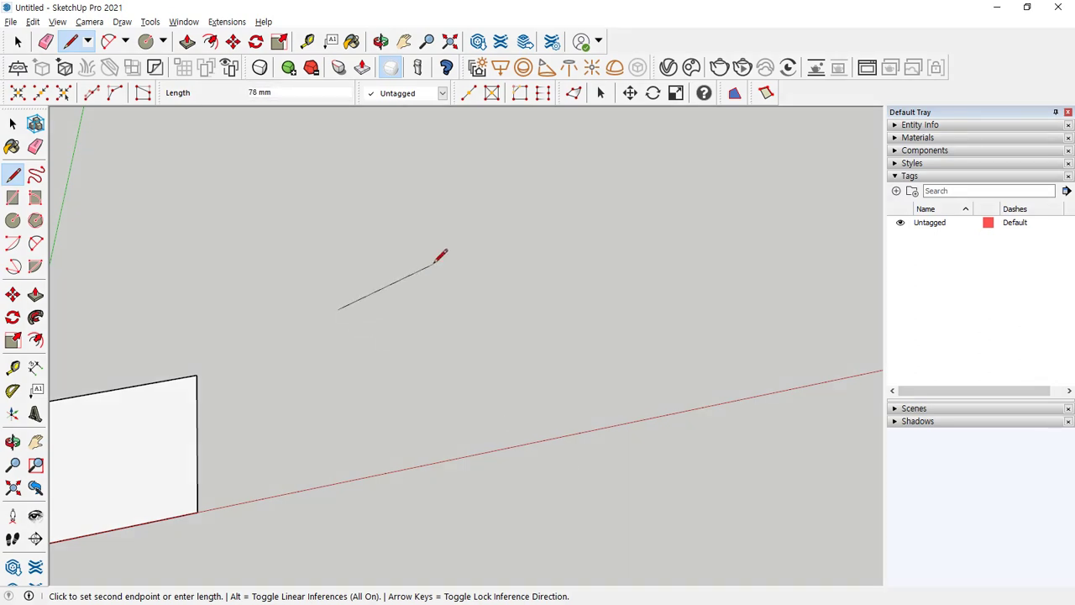
{"action": "type", "text": "<>"}
{"action": "scroll", "coordinate": [298, 183], "scroll_direction": "up", "scroll_amount": 1}
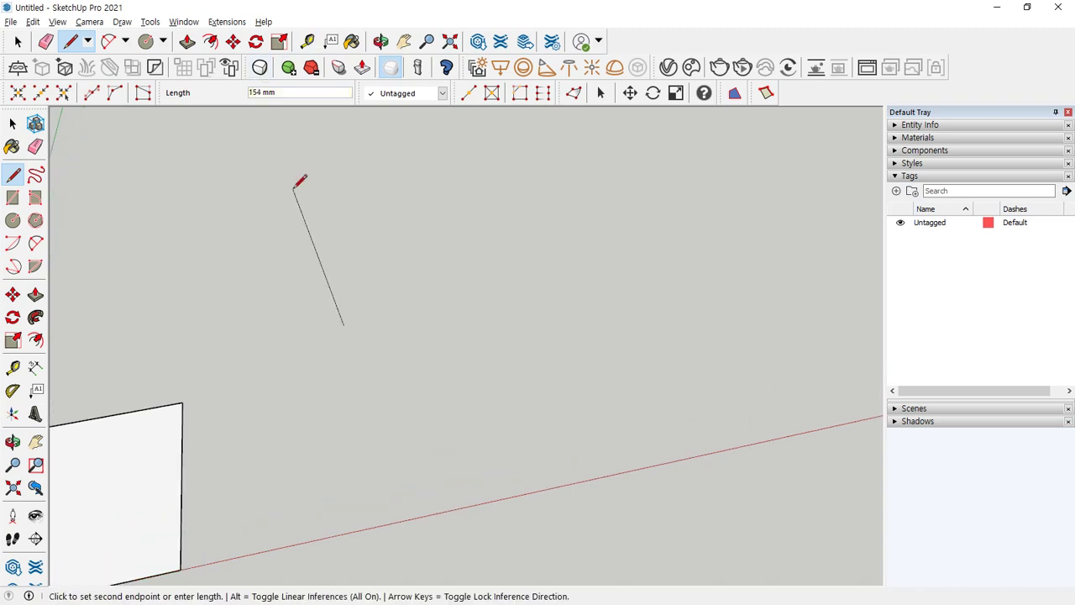
{"action": "middle_click_drag", "start_coordinate": [342, 221], "coordinate": [264, 120]}
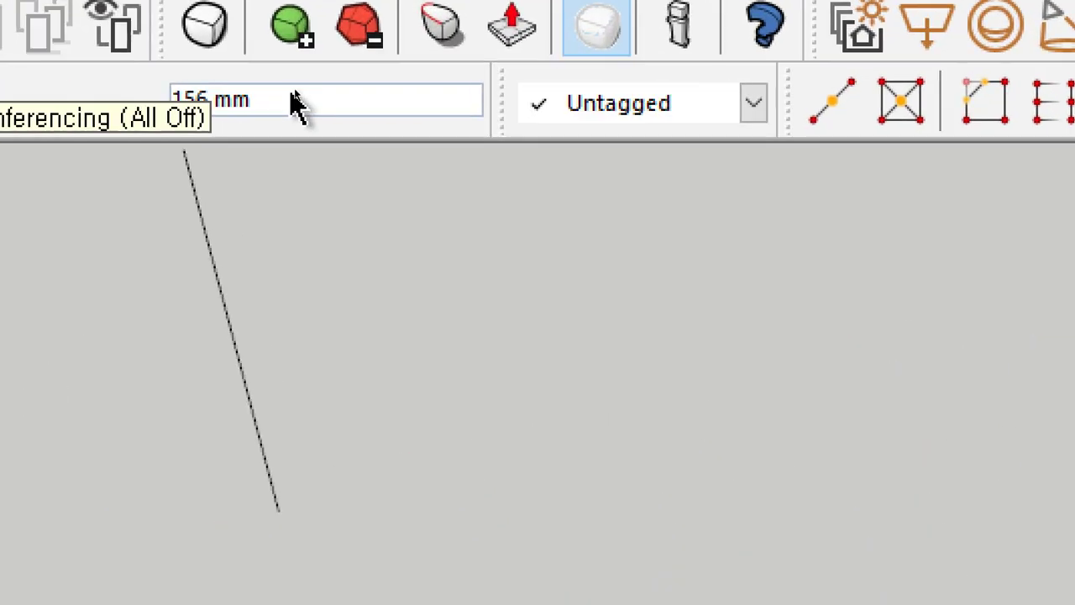
{"action": "key", "text": "alt"}
{"action": "type", "text": "<"}
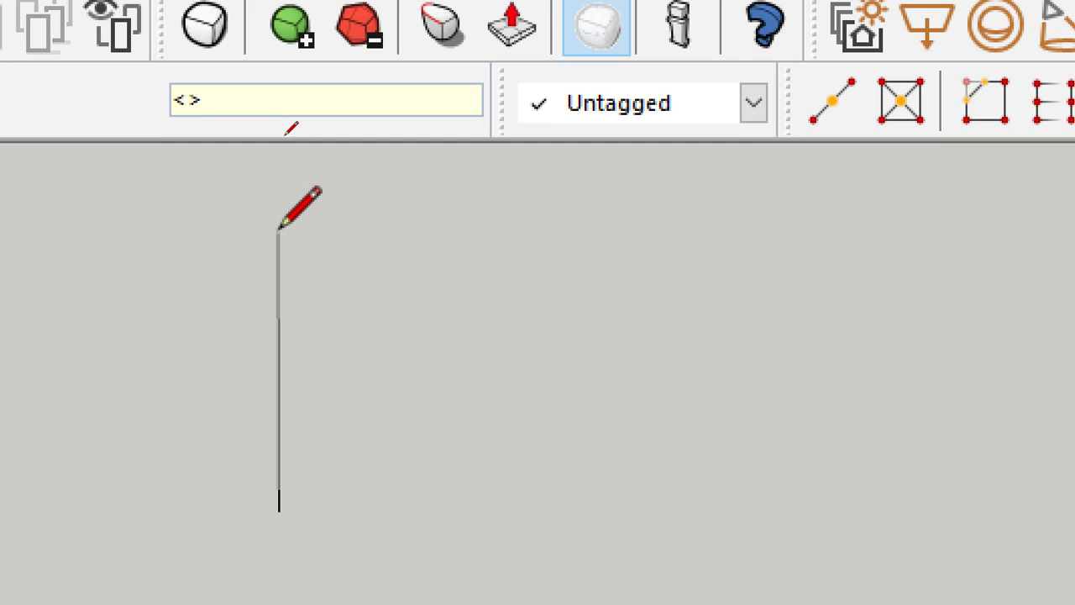
{"action": "type", "text": "100,0,"}
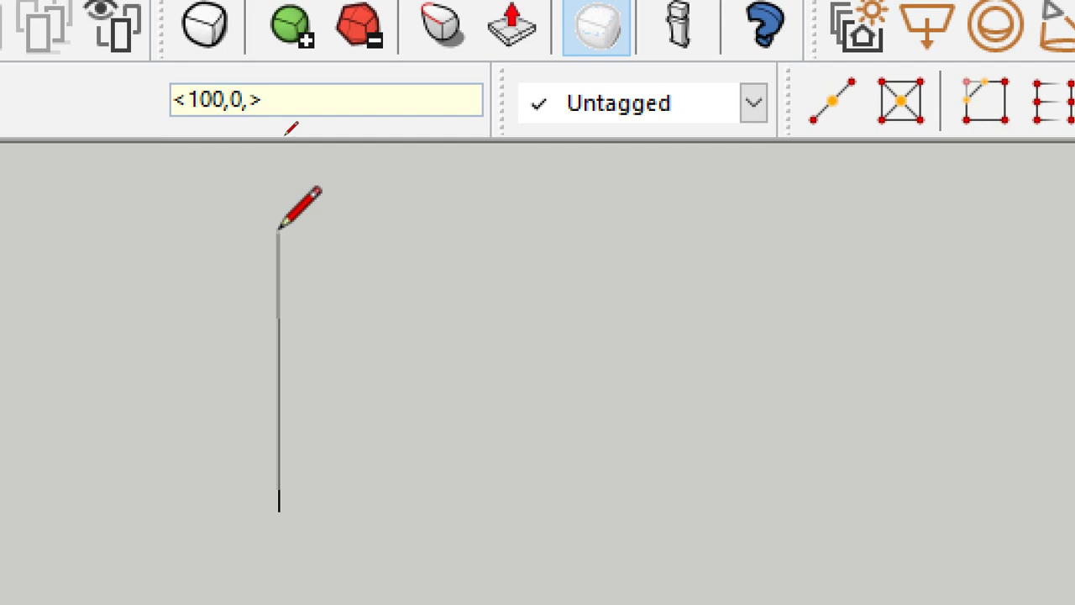
{"action": "type", "text": "0"}
{"action": "key", "text": "Return"}
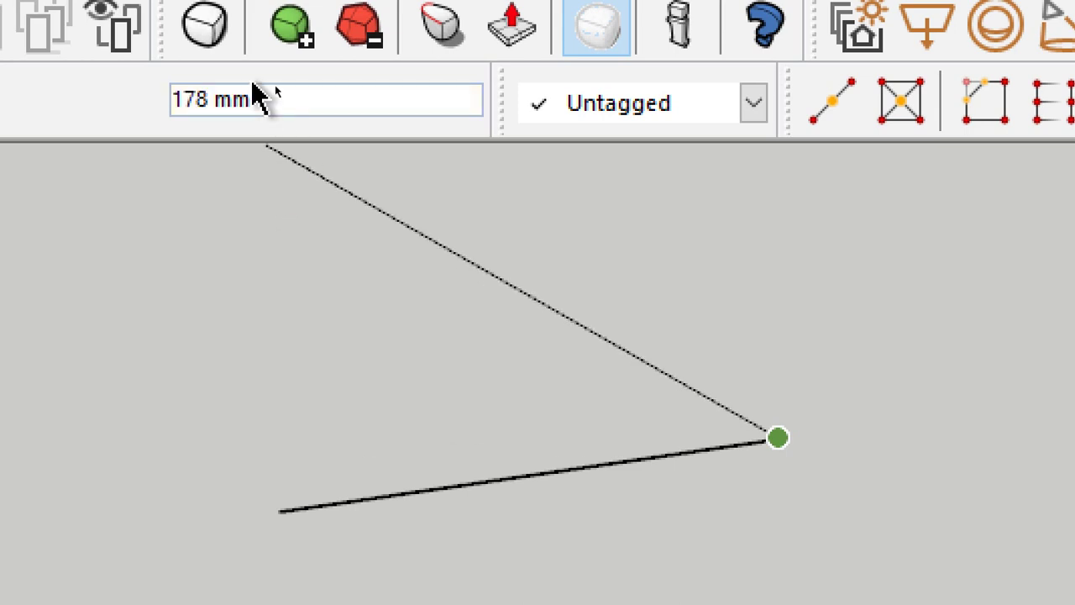
Continue the line from the first segment's end to the relative coordinate <0,100,>.
{"action": "type", "text": "<>"}
{"action": "key", "text": "Left"}
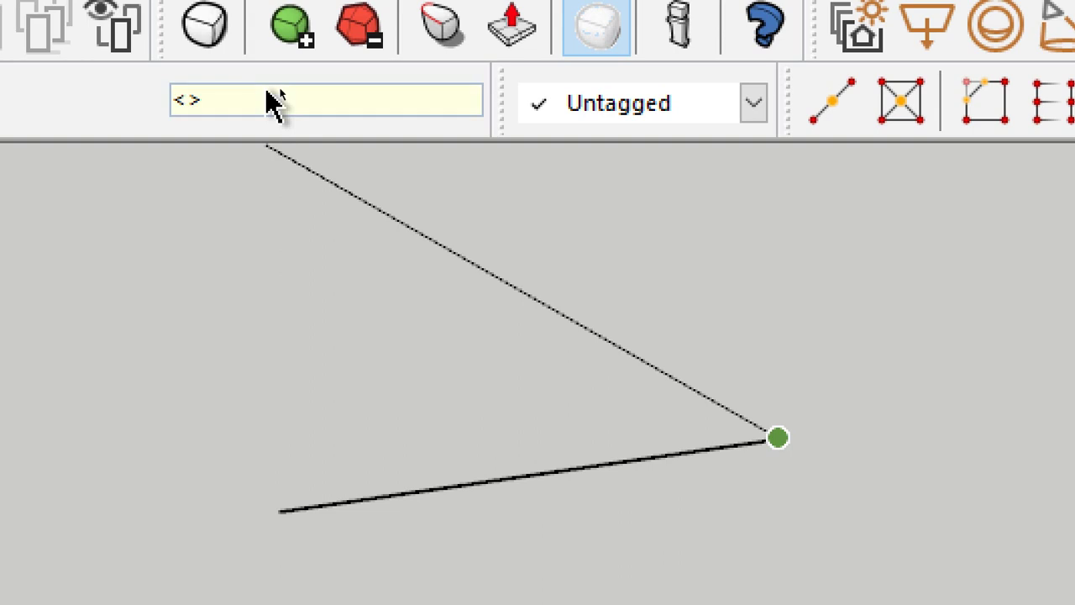
{"action": "type", "text": "0,100,."}
{"action": "key", "text": "BackSpace"}
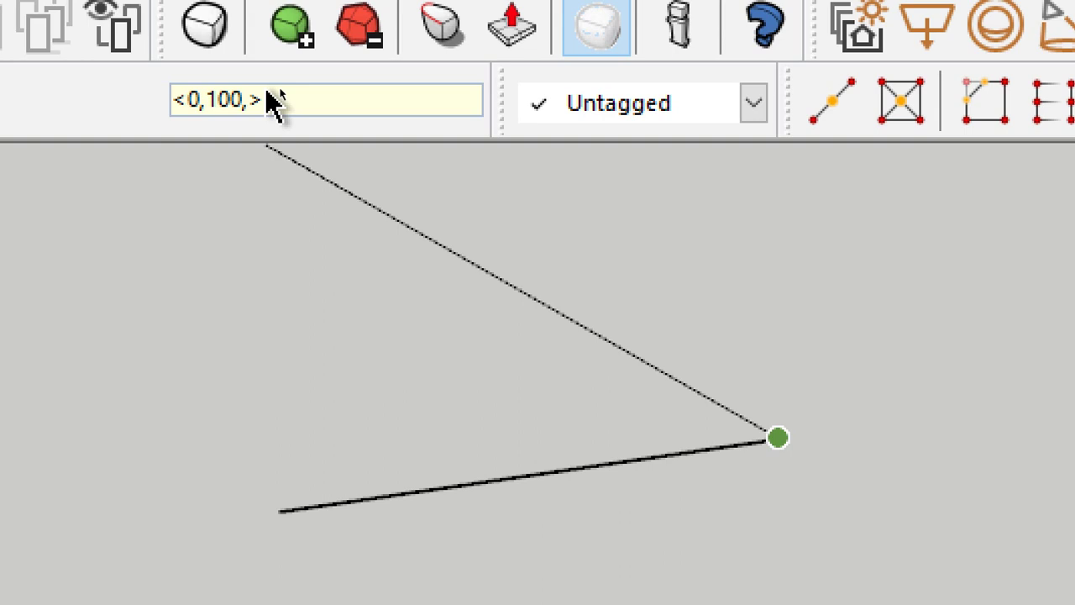
{"action": "key", "text": "Return"}
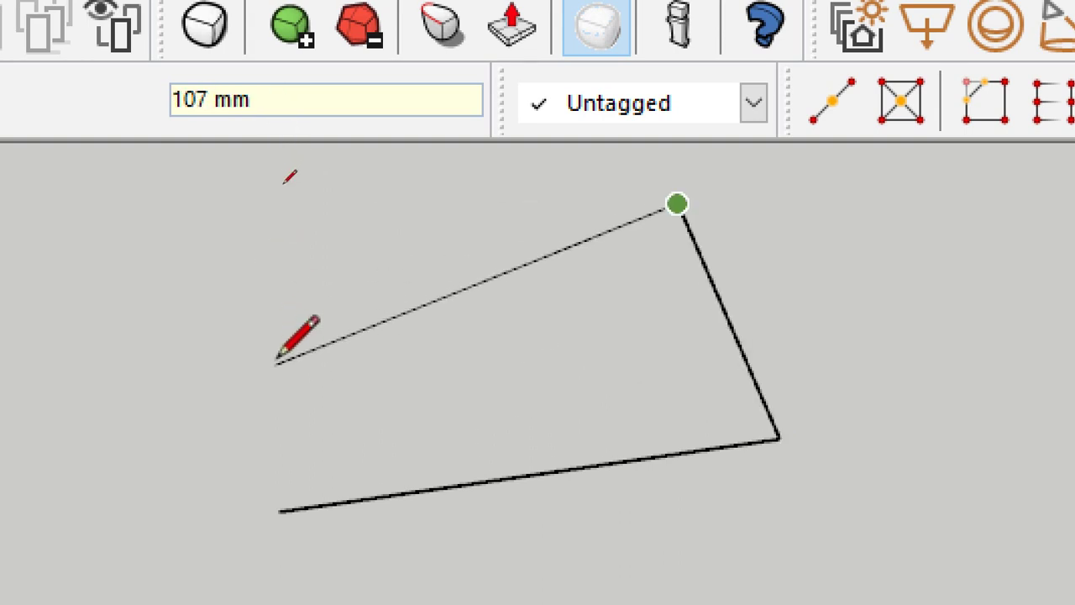
Try to continue the line with the relative coordinates <-100,0,> and <0,-100,>, and undo the last drawn segment.
{"action": "type", "text": "<"}
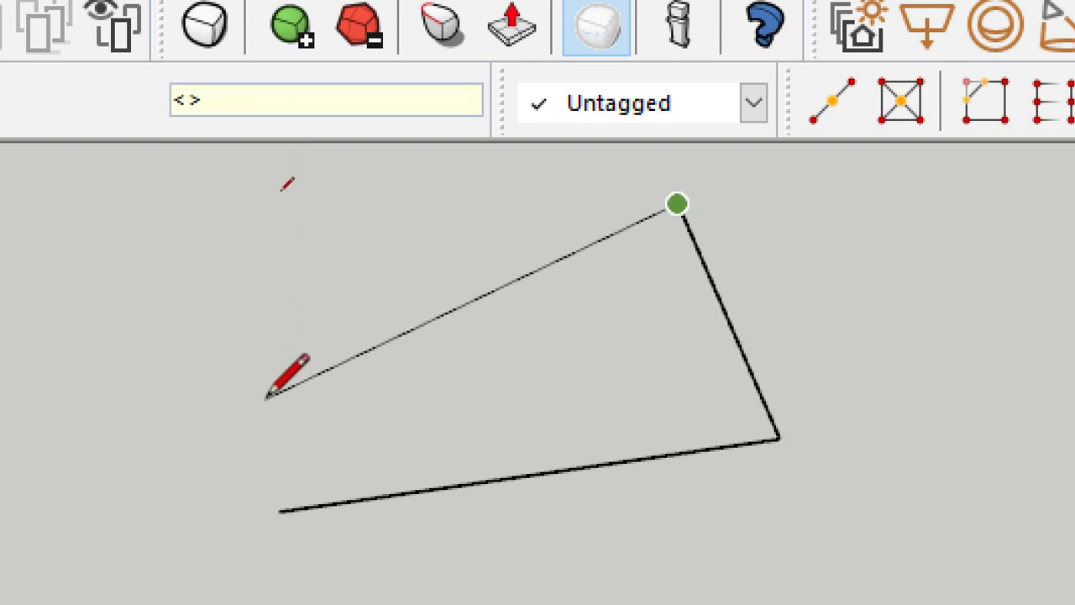
{"action": "type", "text": "-100,0"}
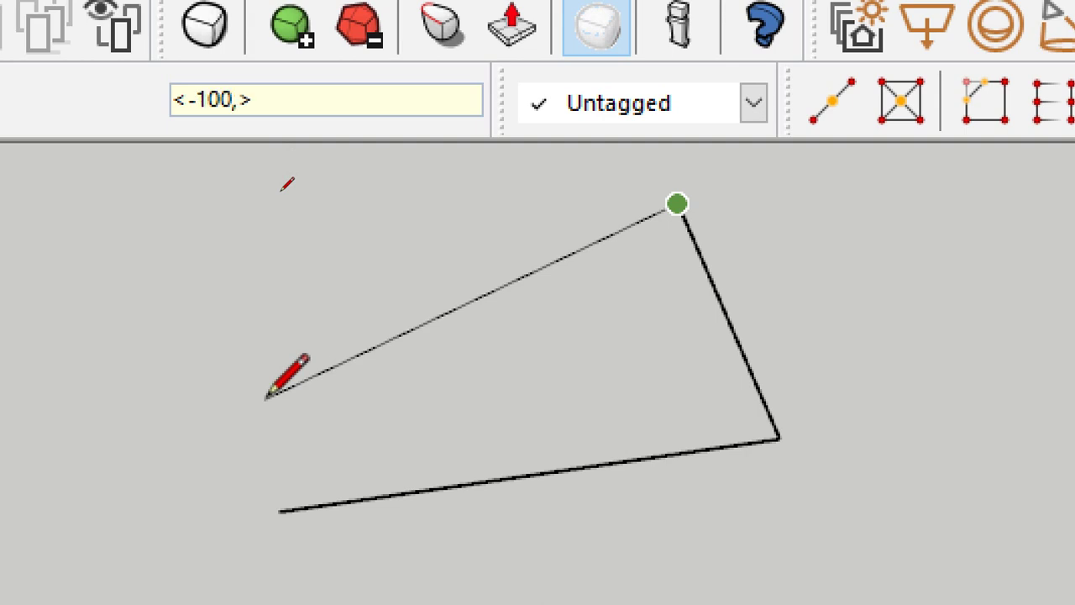
{"action": "type", "text": ","}
{"action": "key", "text": "Return"}
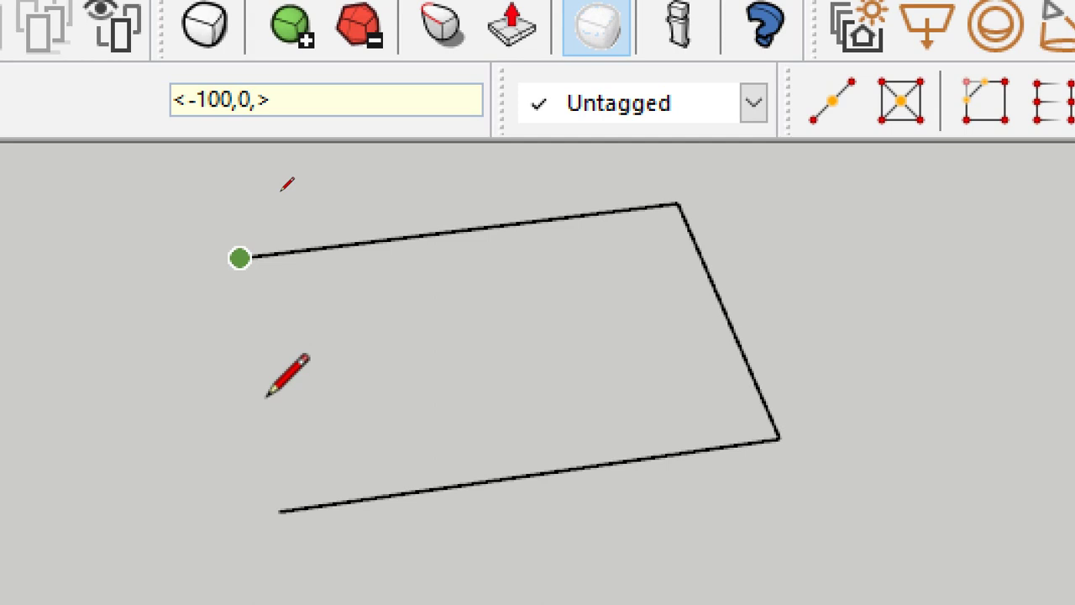
{"action": "type", "text": "<0,-100,"}
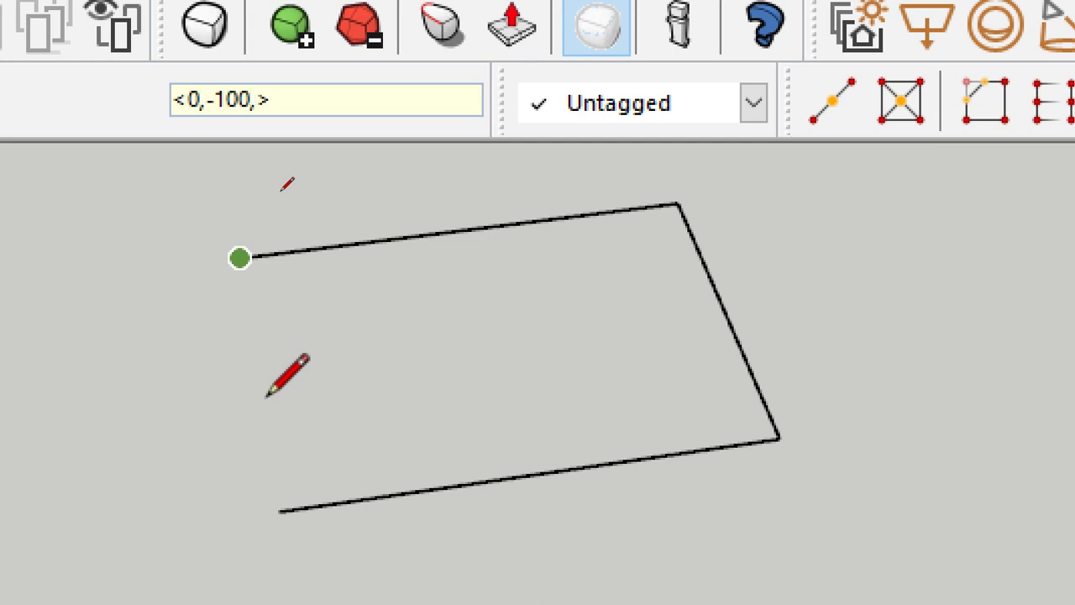
{"action": "key", "text": "ctrl+z"}
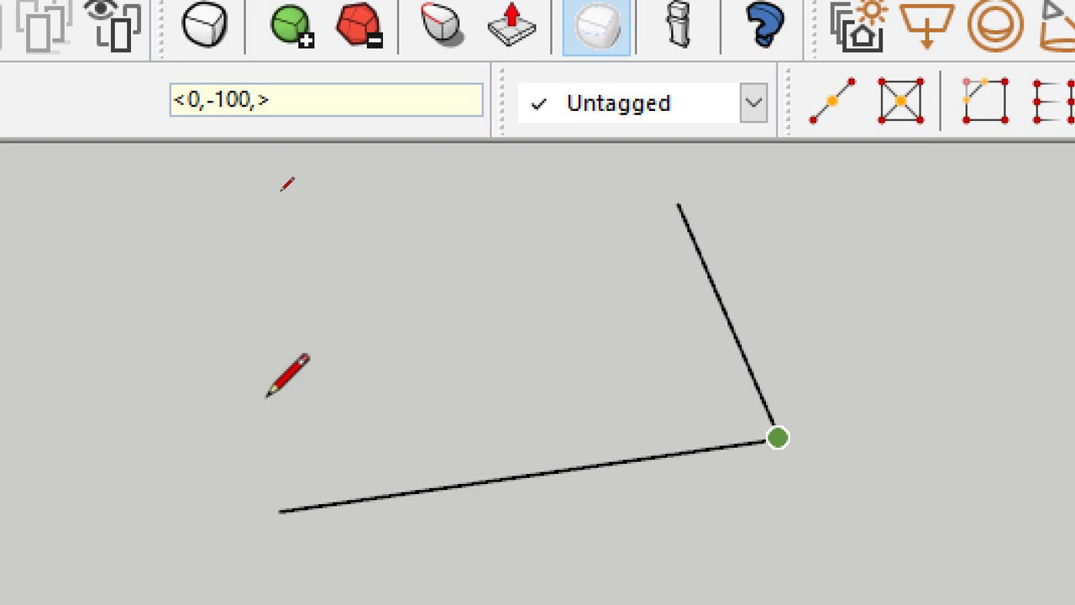
Restart the line at the second segment's free end, draw to <-100,0,> and close the square with <0,-100,>.
{"action": "left_click", "coordinate": [677, 204]}
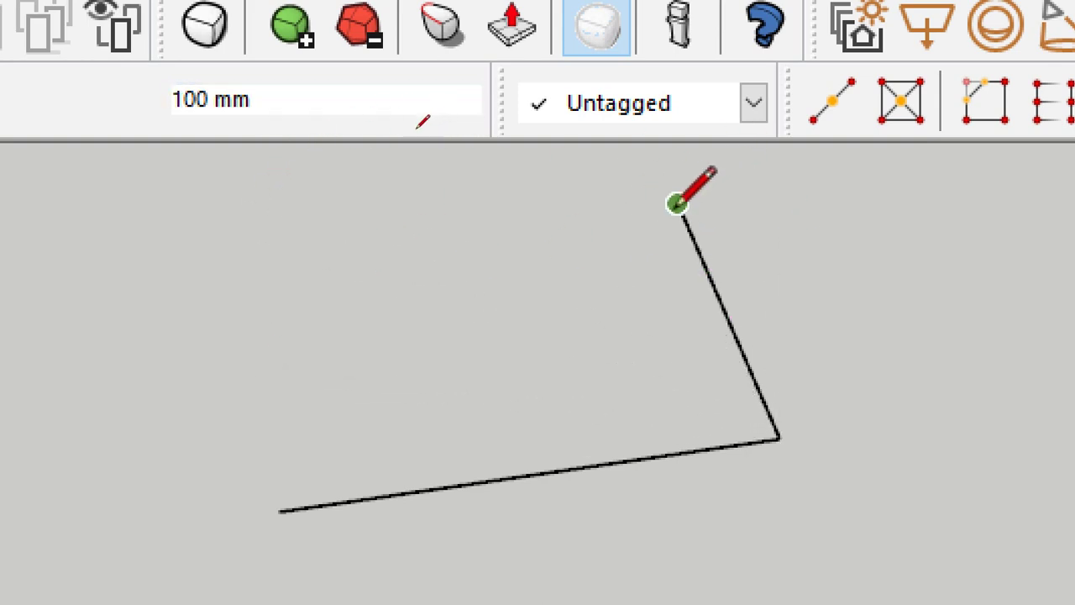
{"action": "type", "text": "<>"}
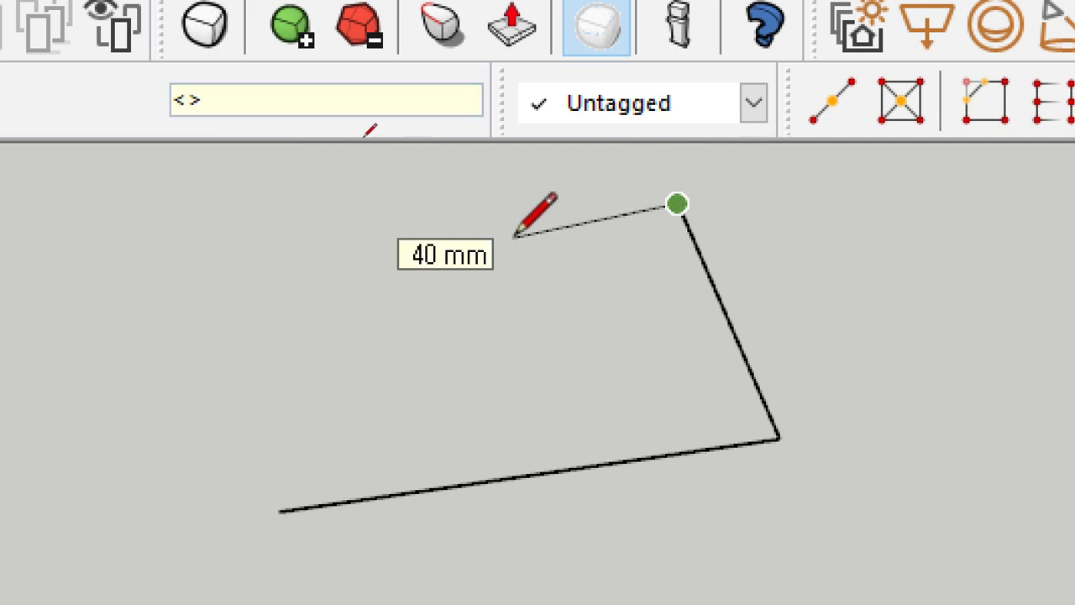
{"action": "type", "text": "-100,0,"}
{"action": "key", "text": "Return"}
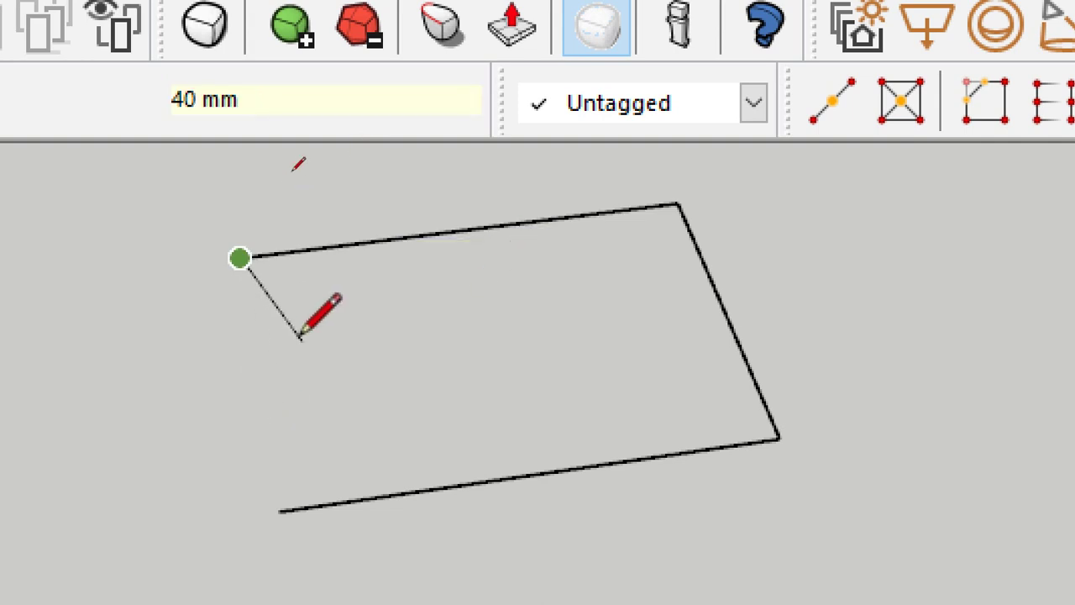
{"action": "type", "text": "<>"}
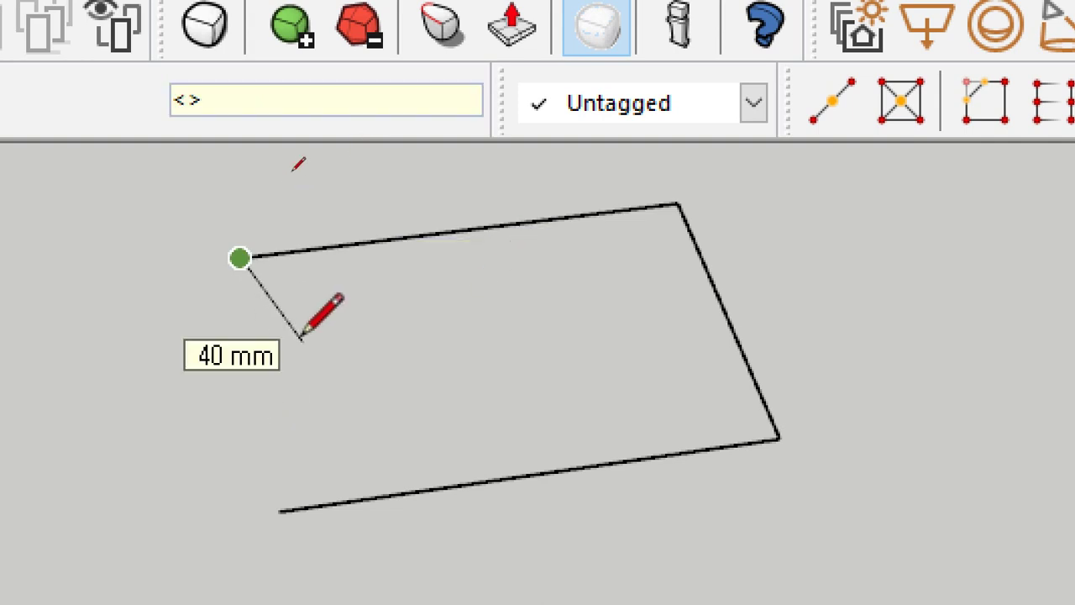
{"action": "type", "text": "0,-100,"}
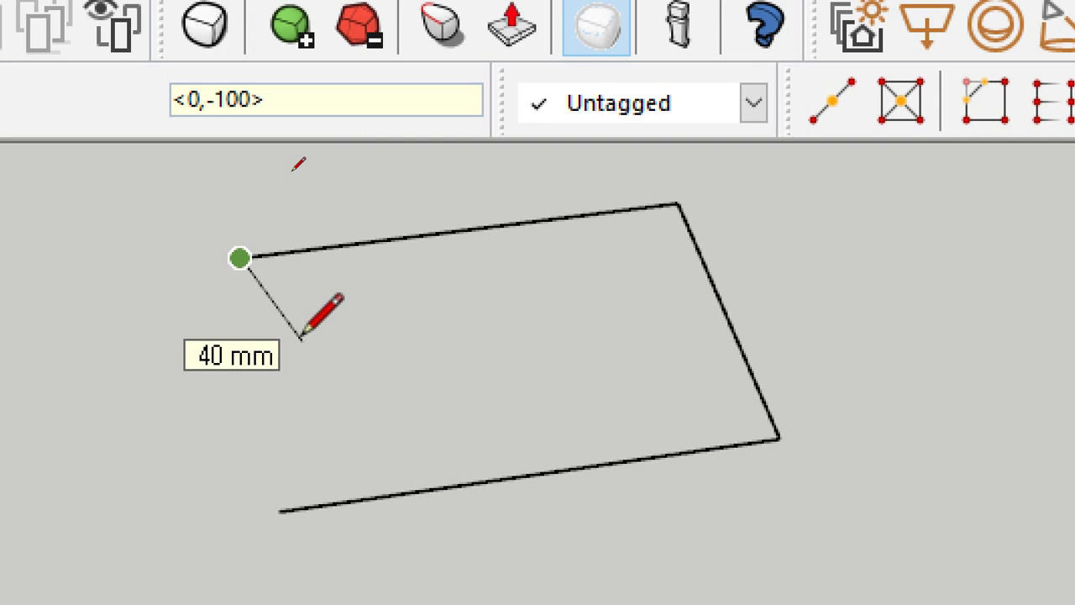
{"action": "key", "text": "Return"}
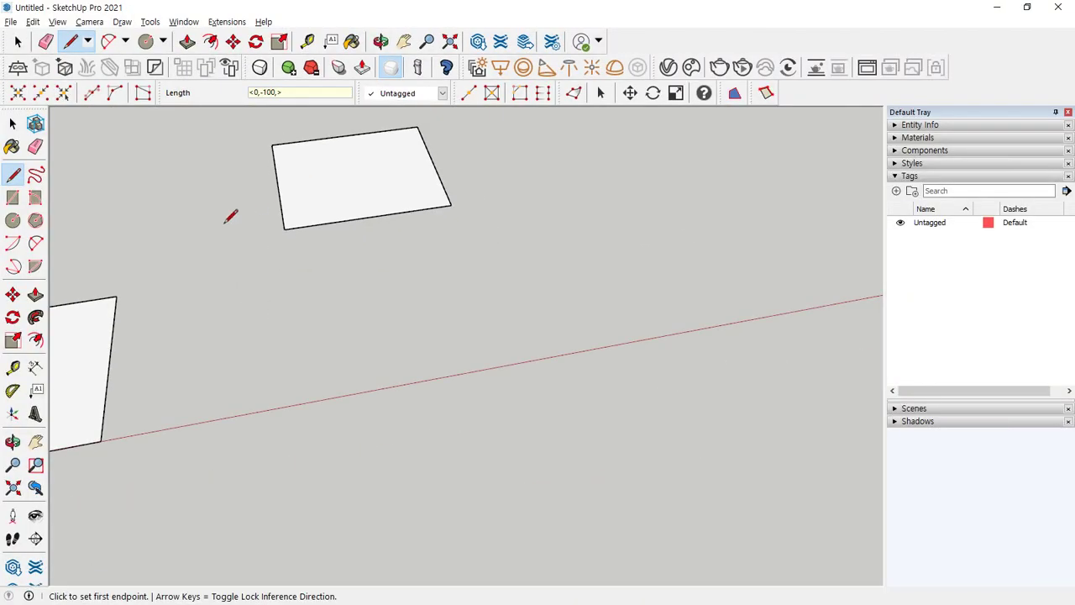
{"action": "scroll", "coordinate": [296, 258], "scroll_direction": "down", "scroll_amount": 2}
{"action": "key", "text": "space"}
{"action": "left_click", "coordinate": [342, 259]}
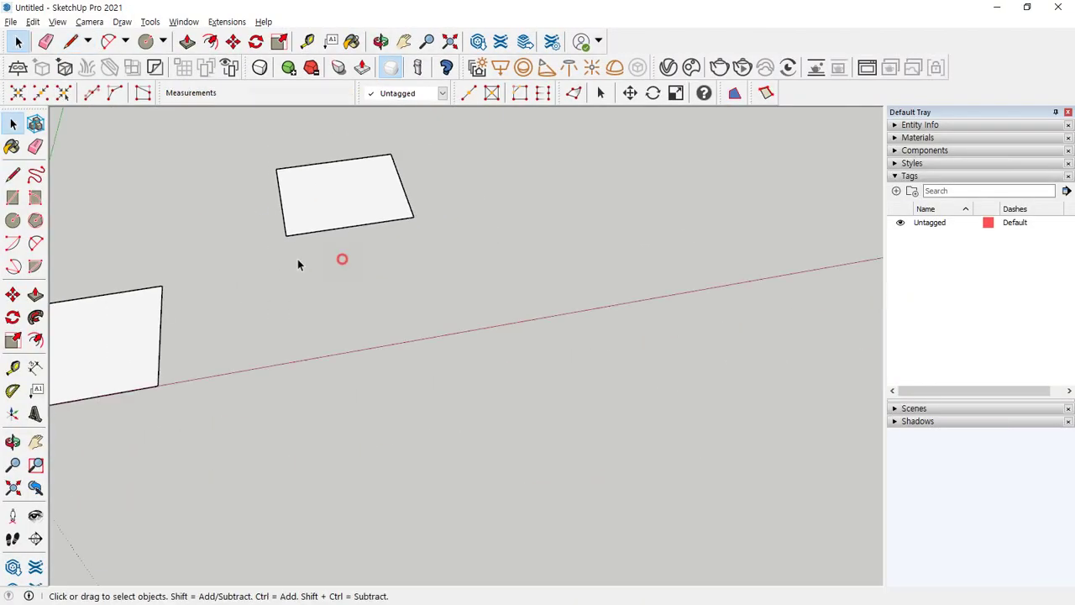
{"action": "left_click", "coordinate": [12, 198]}
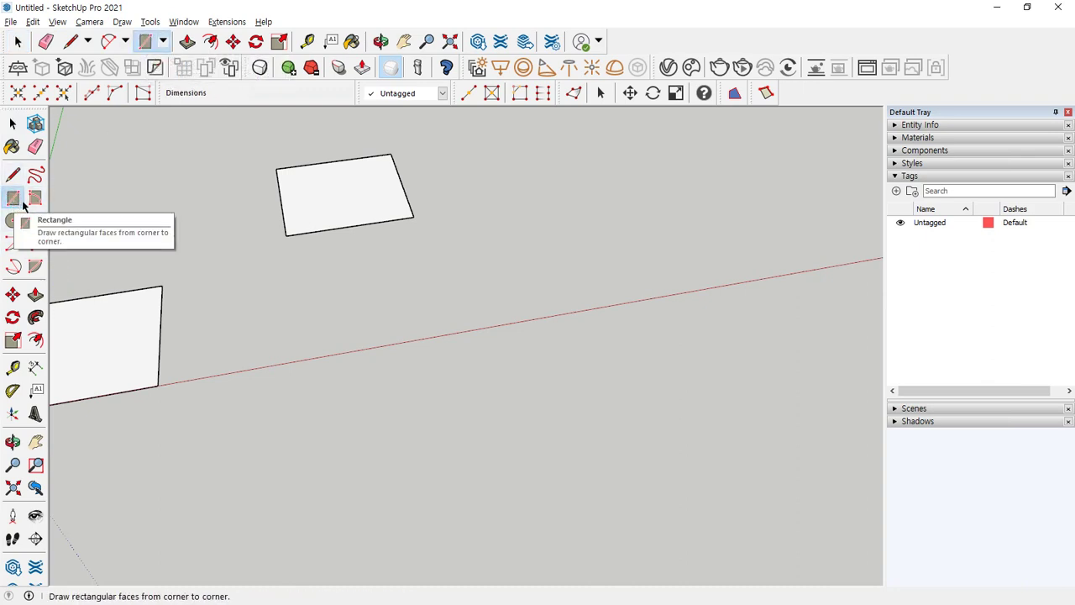
{"action": "key", "text": "space"}
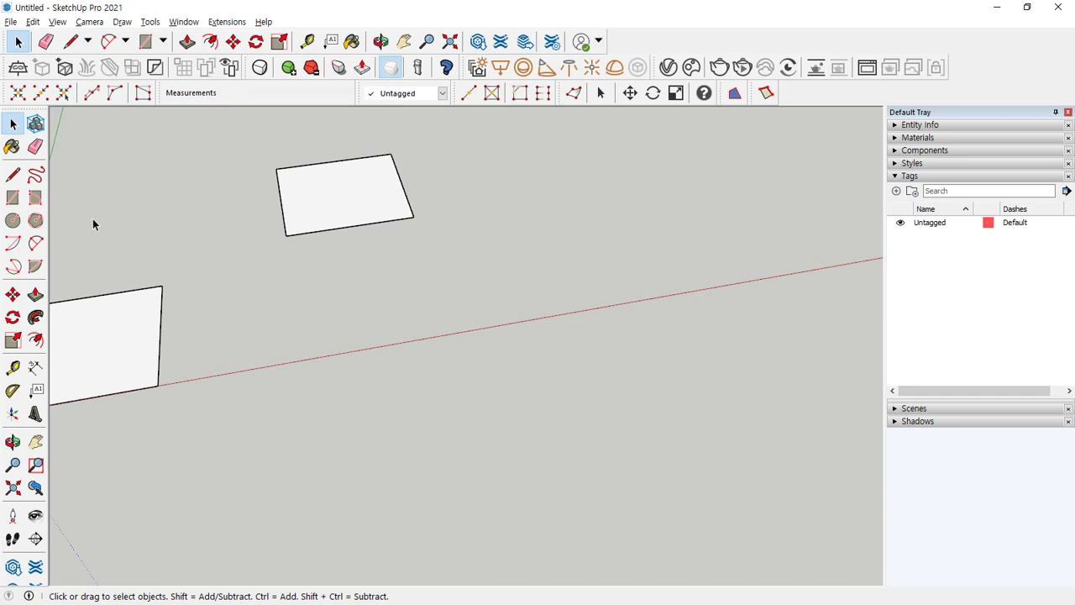
{"action": "key", "text": "l"}
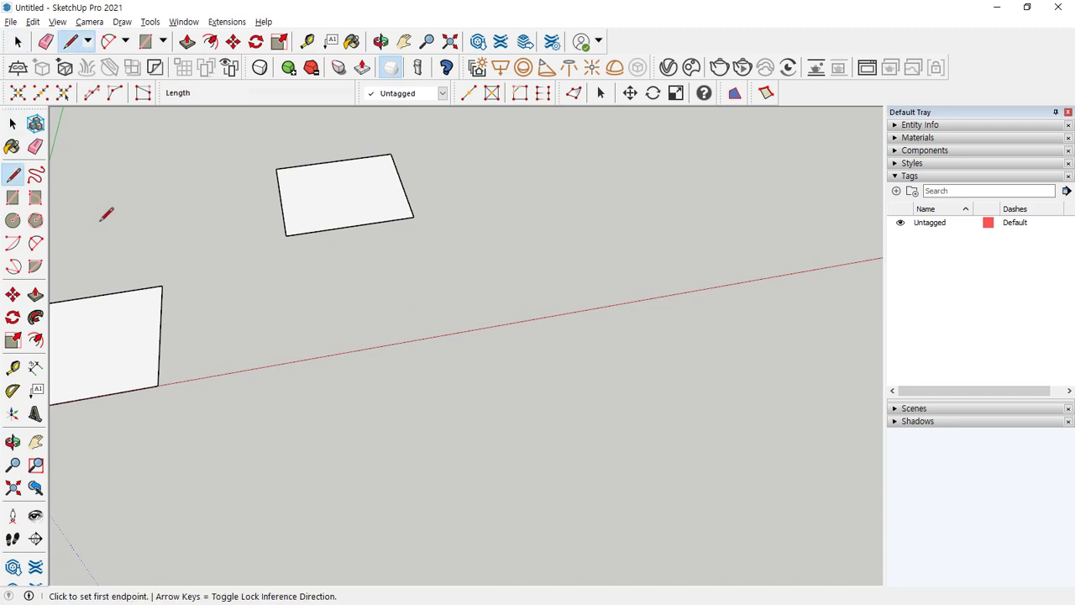
Draw two freehand rectangles in a row beside the relative-coordinate square, about 107 by 101 mm and 110 by 100 mm.
{"action": "key", "text": "r"}
{"action": "middle_click_drag", "start_coordinate": [462, 206], "coordinate": [373, 300]}
{"action": "left_click", "coordinate": [365, 307]}
{"action": "left_click", "coordinate": [507, 200]}
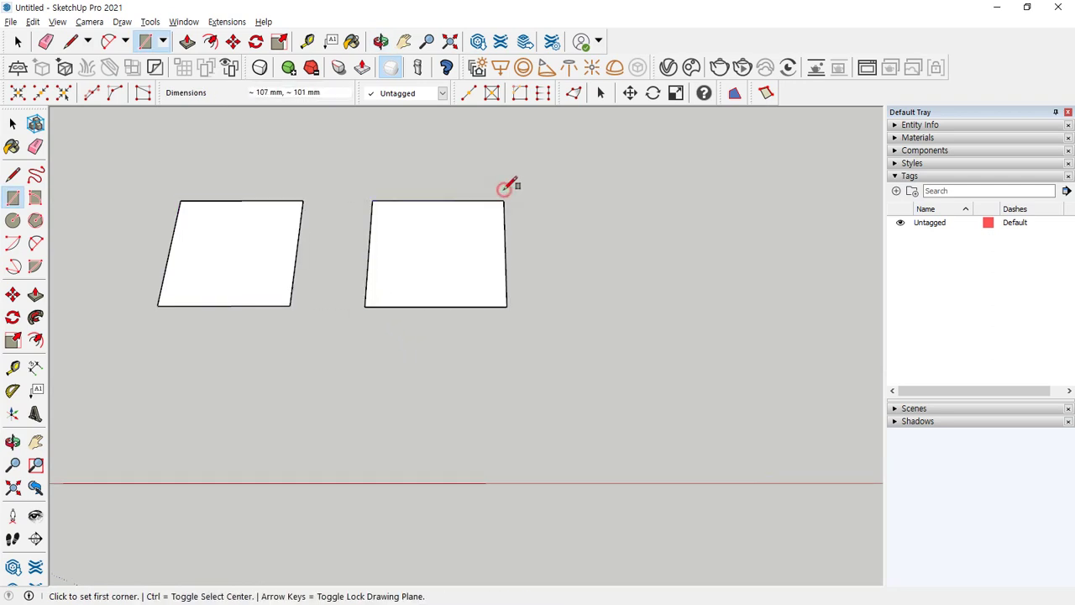
{"action": "left_click", "coordinate": [692, 200]}
{"action": "left_click", "coordinate": [562, 306]}
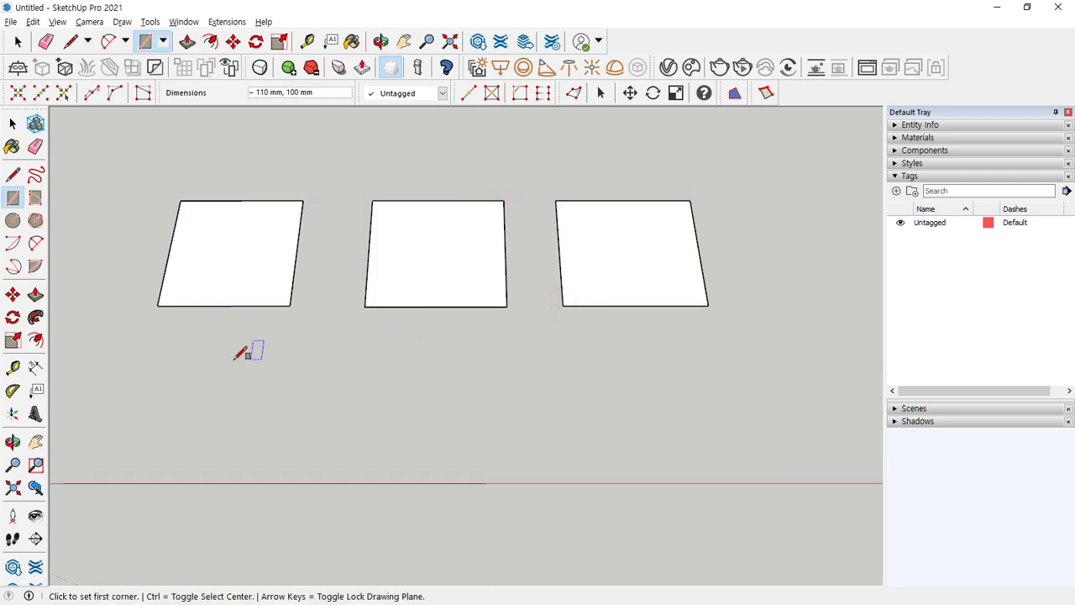
Draw two more freehand rectangles between the first row and the red axis, the second about 113 by 93 mm.
{"action": "left_click", "coordinate": [172, 346]}
{"action": "left_click", "coordinate": [304, 458]}
{"action": "left_click", "coordinate": [531, 468]}
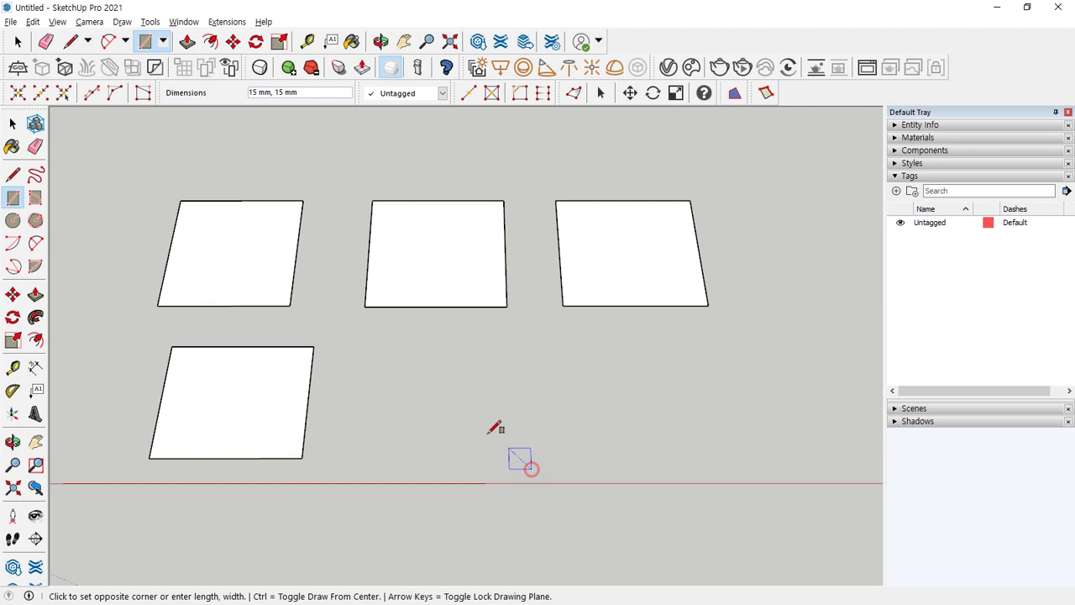
{"action": "left_click", "coordinate": [371, 347]}
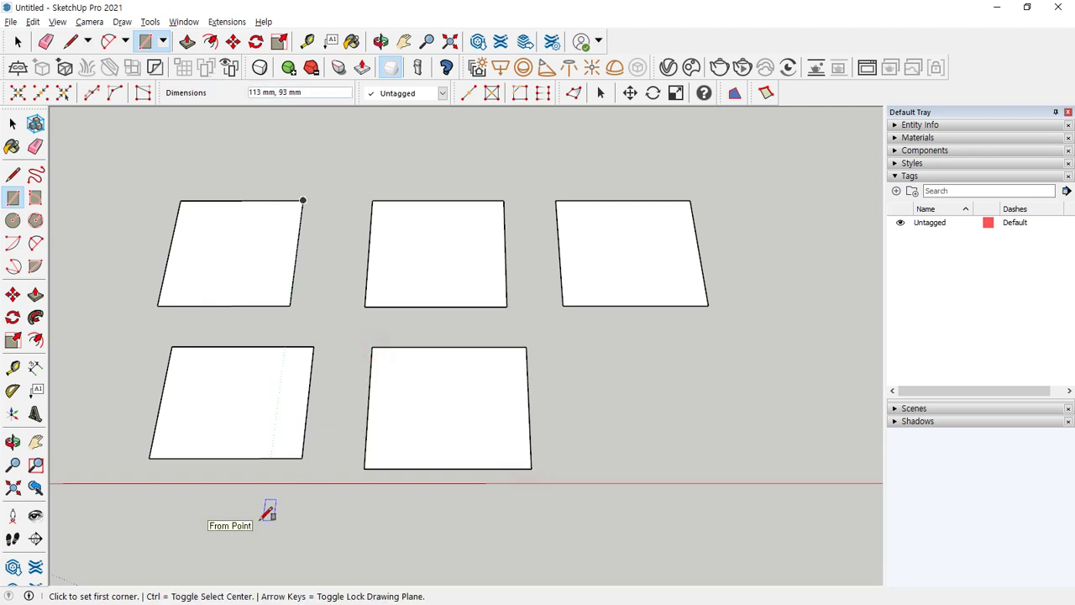
Add two smaller freehand rectangles at the far ends of the rows, the last one about 68 by 49 mm.
{"action": "left_click", "coordinate": [746, 443]}
{"action": "left_click", "coordinate": [633, 356]}
{"action": "left_click", "coordinate": [744, 321]}
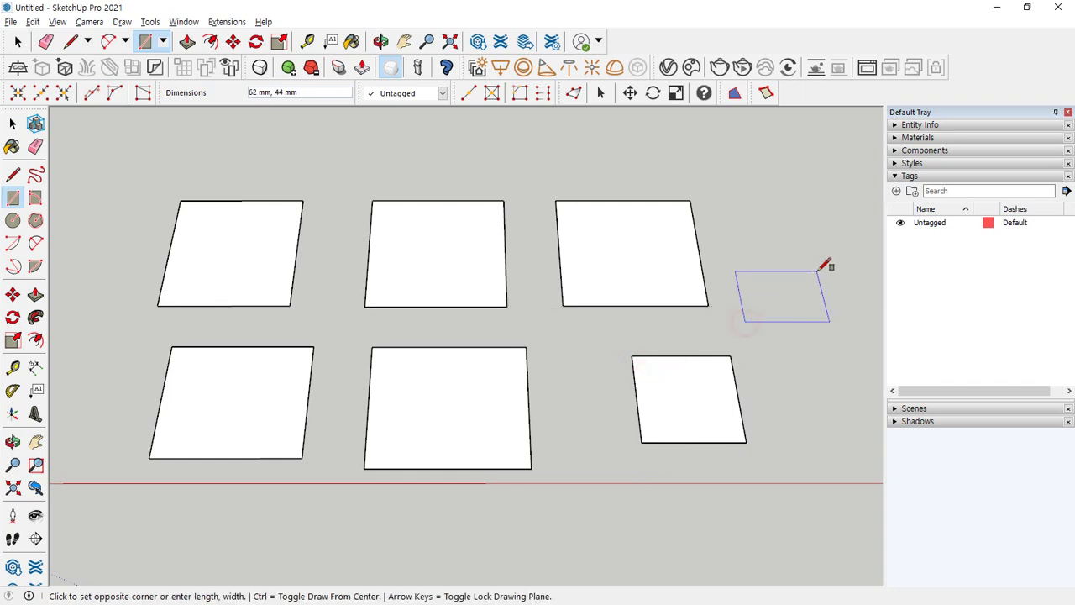
{"action": "left_click", "coordinate": [823, 267]}
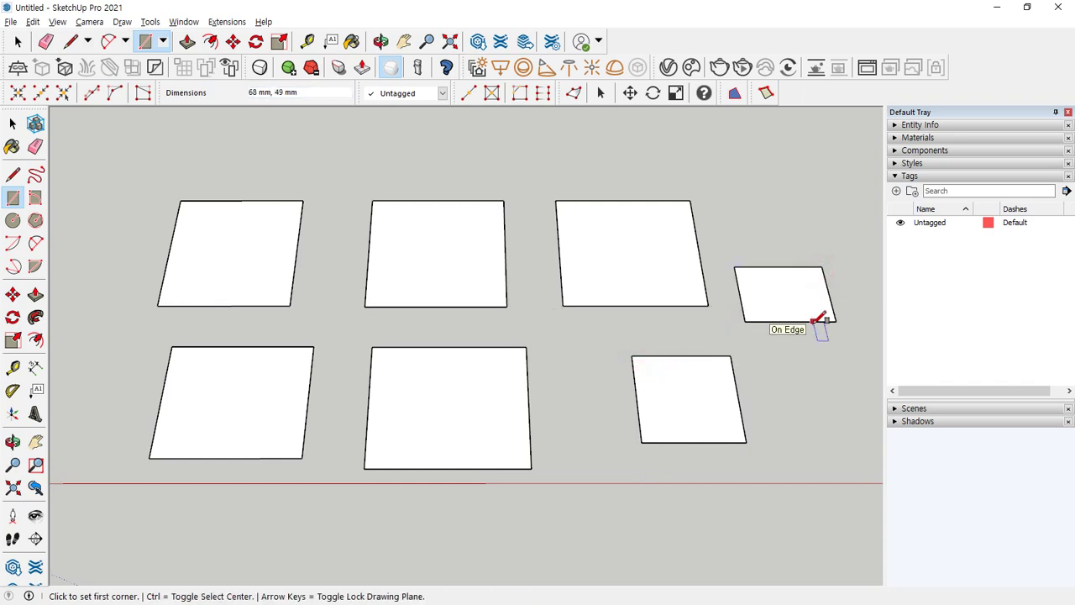
{"action": "key", "text": "ctrl"}
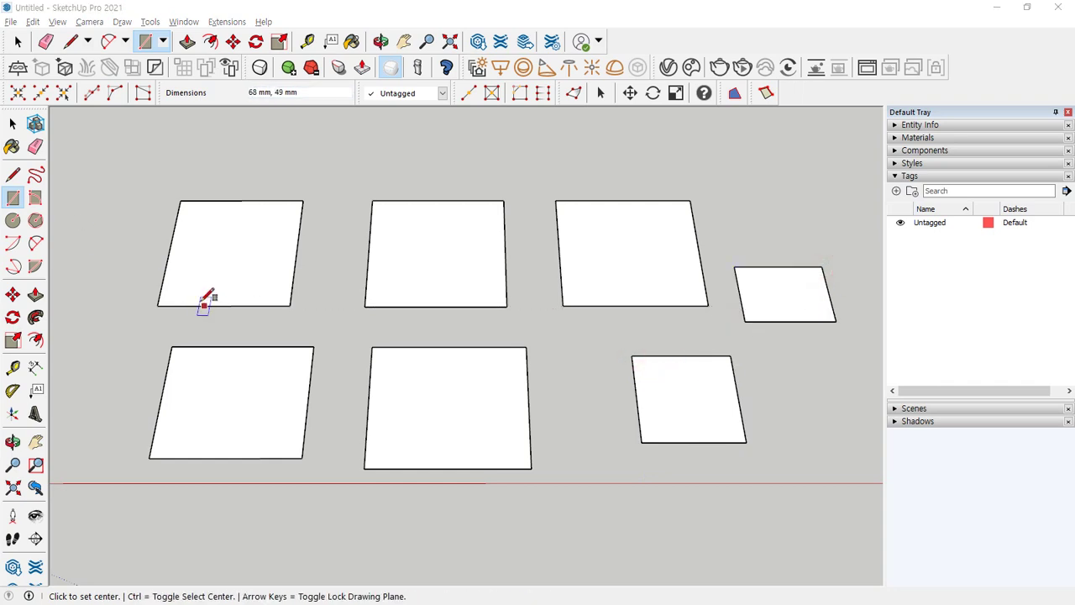
{"action": "left_click", "coordinate": [12, 123]}
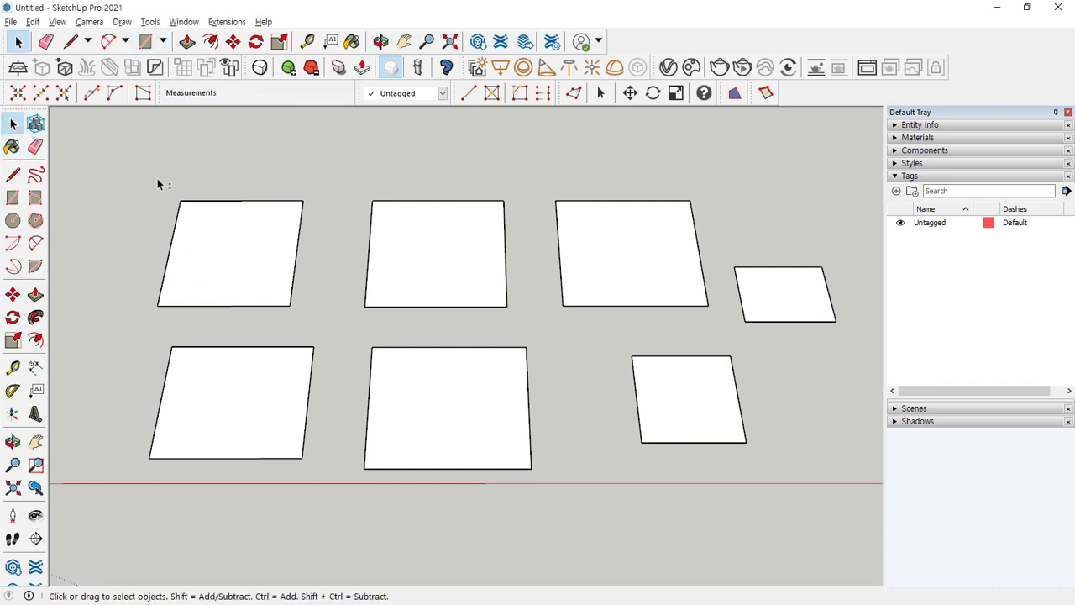
{"action": "middle_click_drag", "start_coordinate": [158, 182], "coordinate": [135, 296]}
{"action": "scroll", "coordinate": [199, 328], "scroll_direction": "down", "scroll_amount": 1}
{"action": "middle_click_drag", "start_coordinate": [204, 312], "coordinate": [207, 354]}
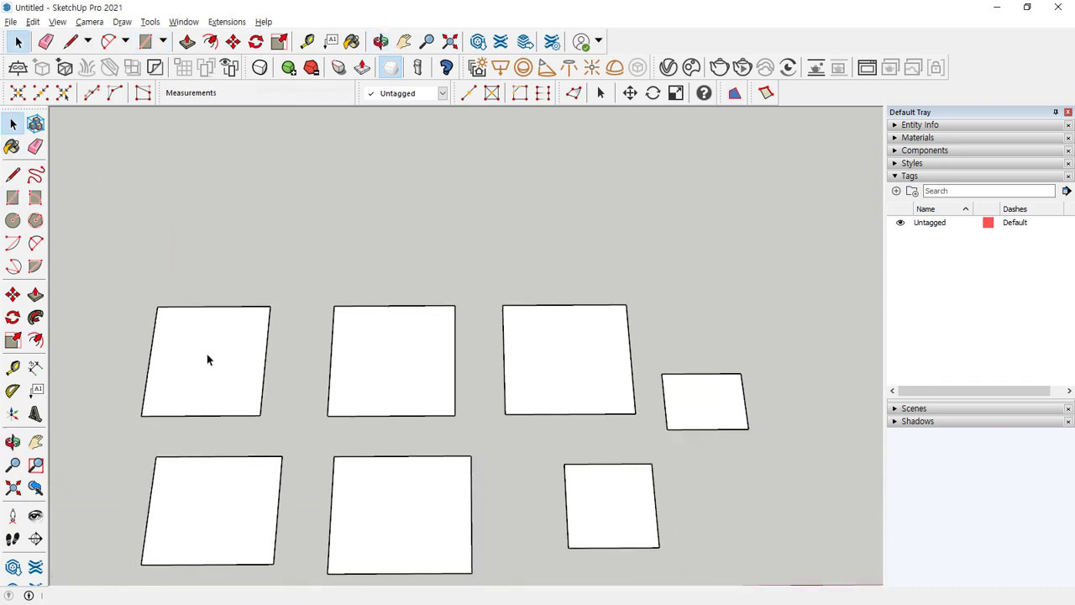
{"action": "key", "text": "l"}
{"action": "mouse_move", "coordinate": [139, 415]}
{"action": "left_mouse_down"}
{"action": "mouse_move", "coordinate": [257, 415]}
{"action": "mouse_move", "coordinate": [257, 340]}
{"action": "left_mouse_up"}
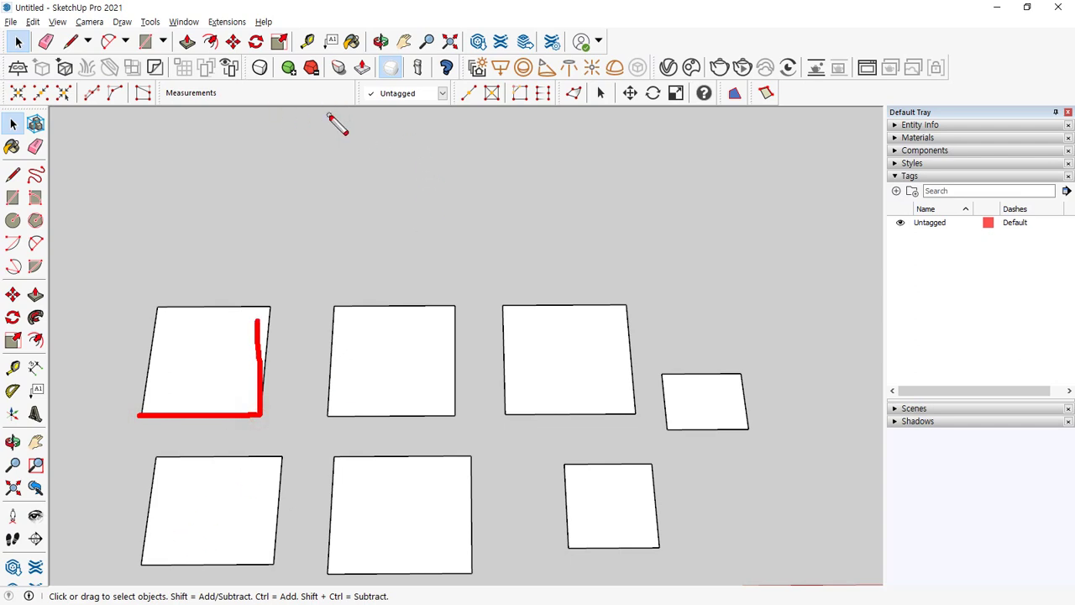
{"action": "mouse_move", "coordinate": [330, 117]}
{"action": "left_mouse_down"}
{"action": "mouse_move", "coordinate": [161, 65]}
{"action": "mouse_move", "coordinate": [300, 157]}
{"action": "left_mouse_up"}
{"action": "key", "text": "Escape"}
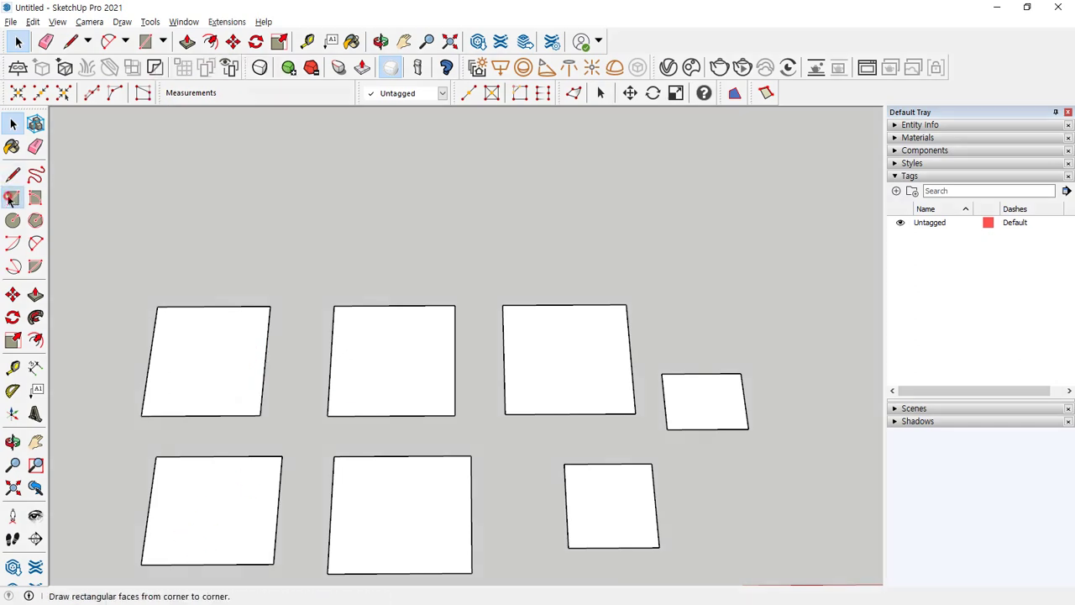
Draw a rectangle with dimensions 100,100 in the empty area behind the first row.
{"action": "left_click", "coordinate": [10, 199]}
{"action": "left_click", "coordinate": [152, 252]}
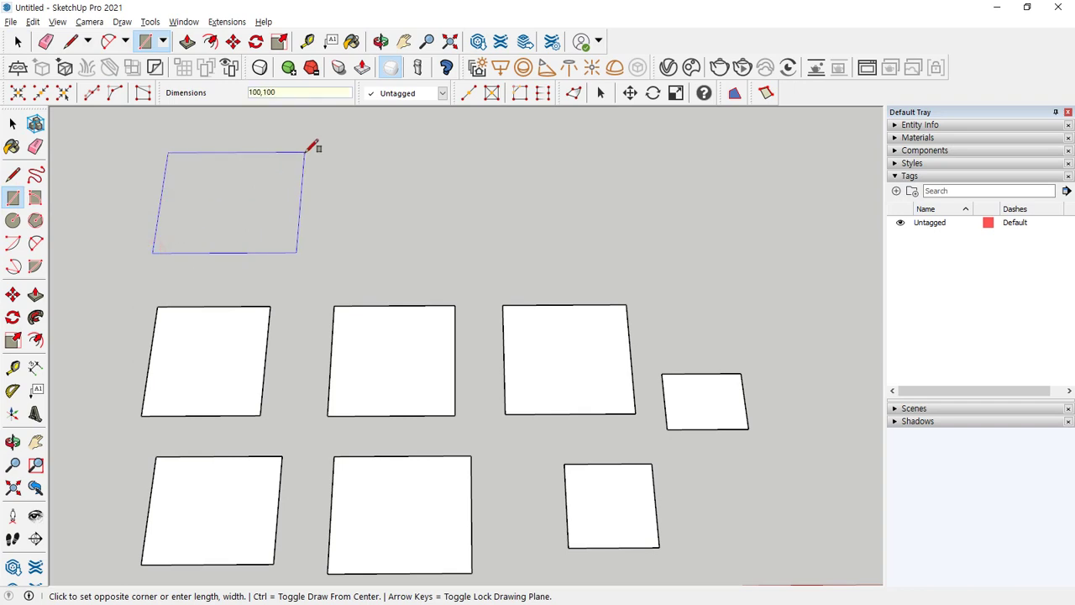
{"action": "key", "text": "Return"}
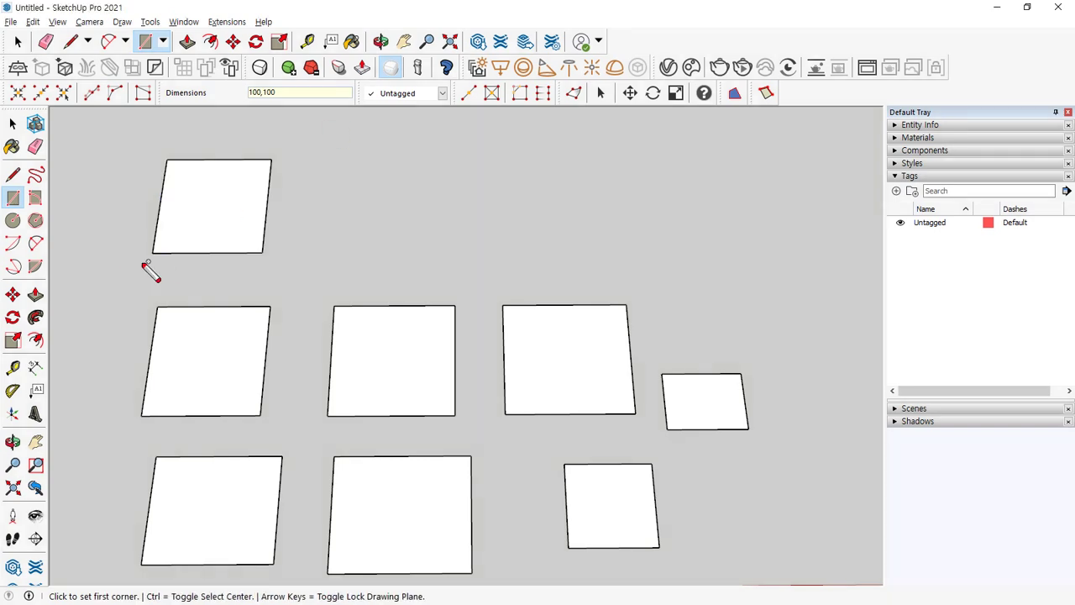
{"action": "mouse_move", "coordinate": [161, 248]}
{"action": "left_mouse_down"}
{"action": "mouse_move", "coordinate": [285, 260]}
{"action": "mouse_move", "coordinate": [294, 156]}
{"action": "left_mouse_up"}
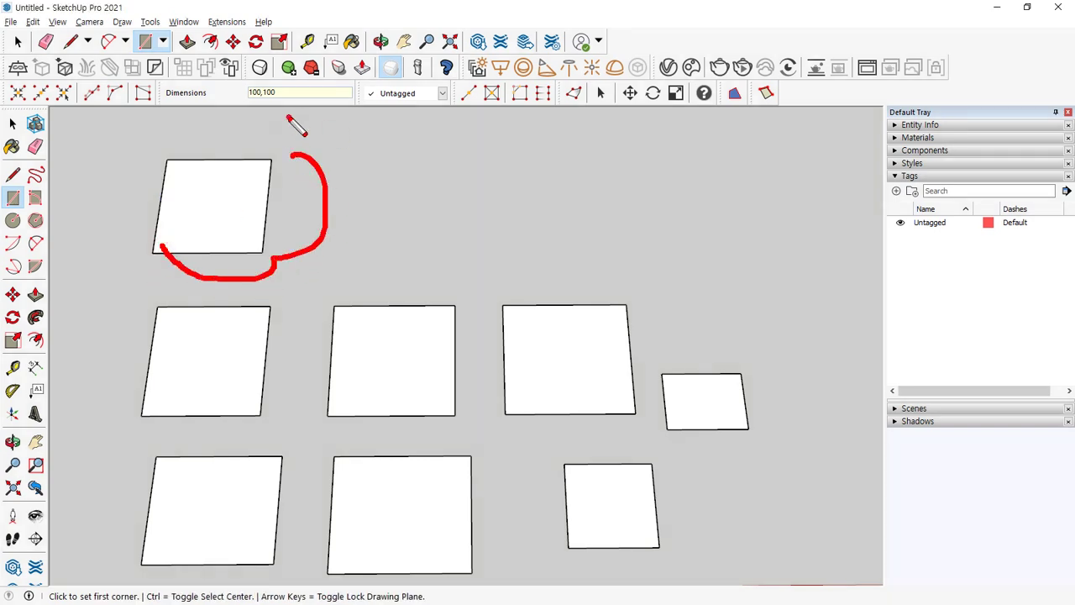
{"action": "mouse_move", "coordinate": [286, 117]}
{"action": "left_mouse_down"}
{"action": "mouse_move", "coordinate": [314, 101]}
{"action": "mouse_move", "coordinate": [275, 137]}
{"action": "left_mouse_up"}
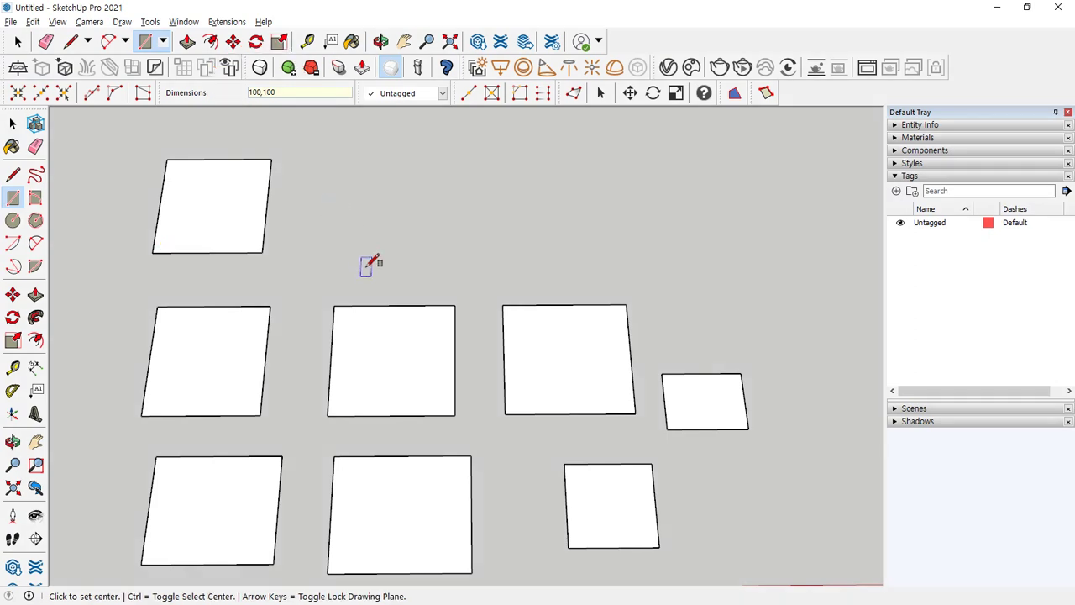
Draw a rectangle with dimensions 200,100 beside the 100,100 square in the rear row.
{"action": "left_click", "coordinate": [365, 281]}
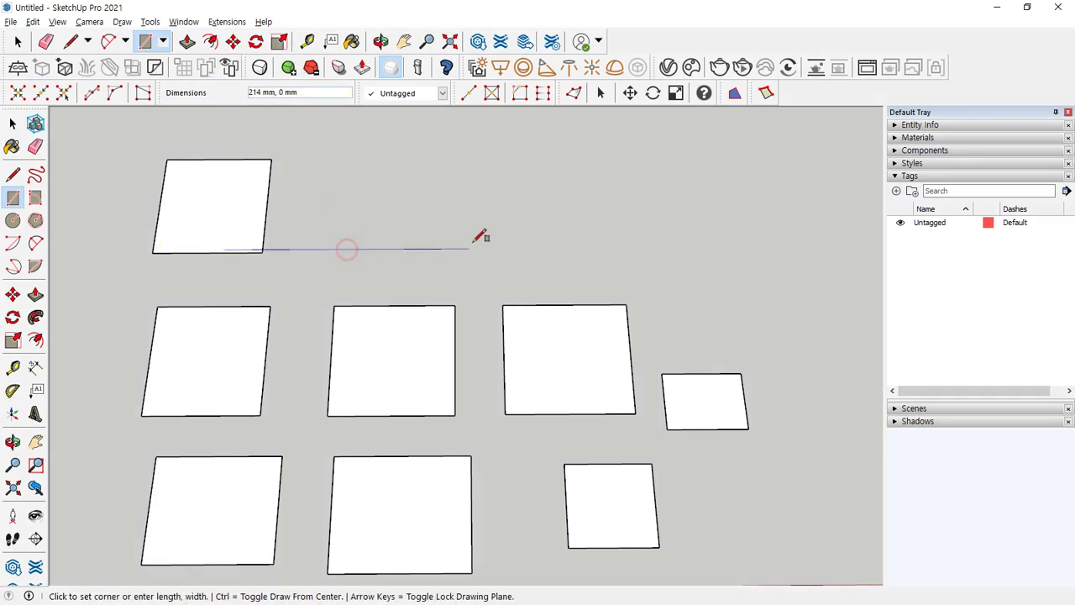
{"action": "key", "text": "Escape"}
{"action": "left_click", "coordinate": [378, 240]}
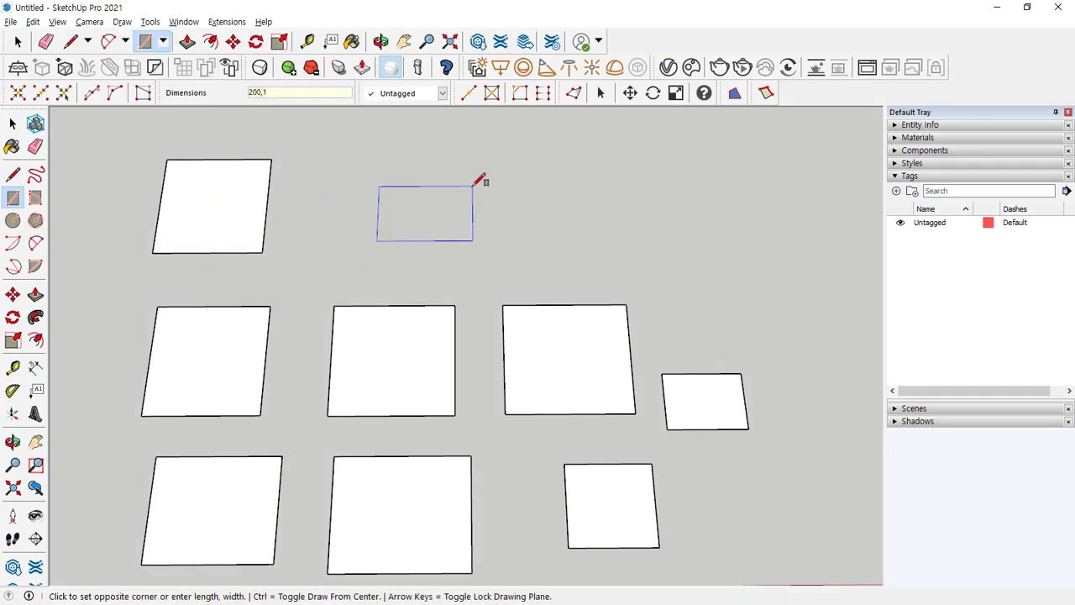
{"action": "key", "text": "Return"}
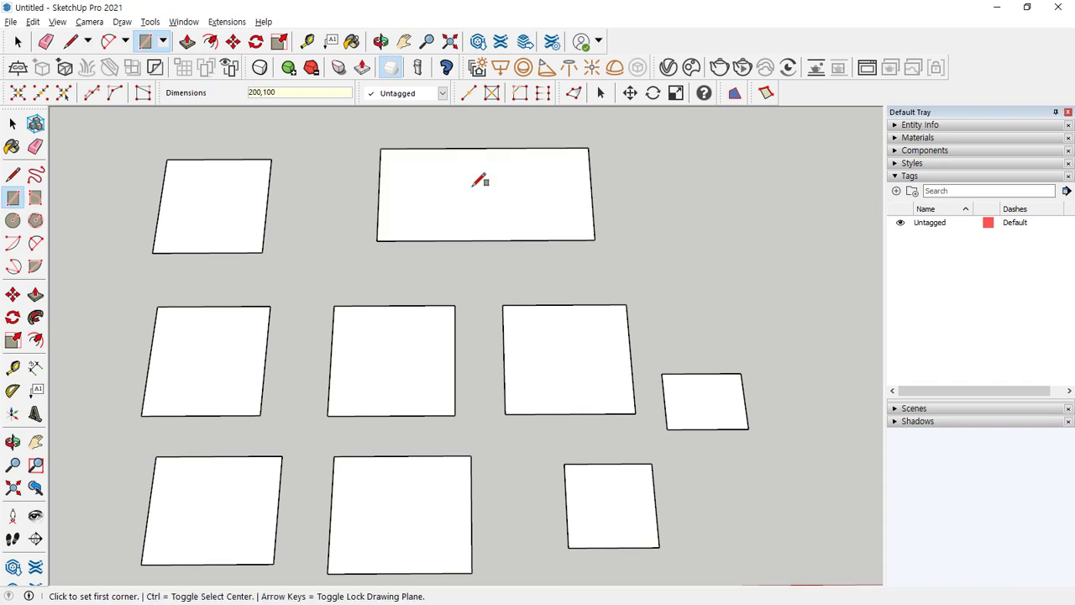
Draw a rectangle from its center with dimensions 200,100, beside the previous 200,100 rectangle.
{"action": "middle_click_drag", "start_coordinate": [511, 195], "coordinate": [392, 237], "text": "shift"}
{"action": "left_click", "coordinate": [647, 220]}
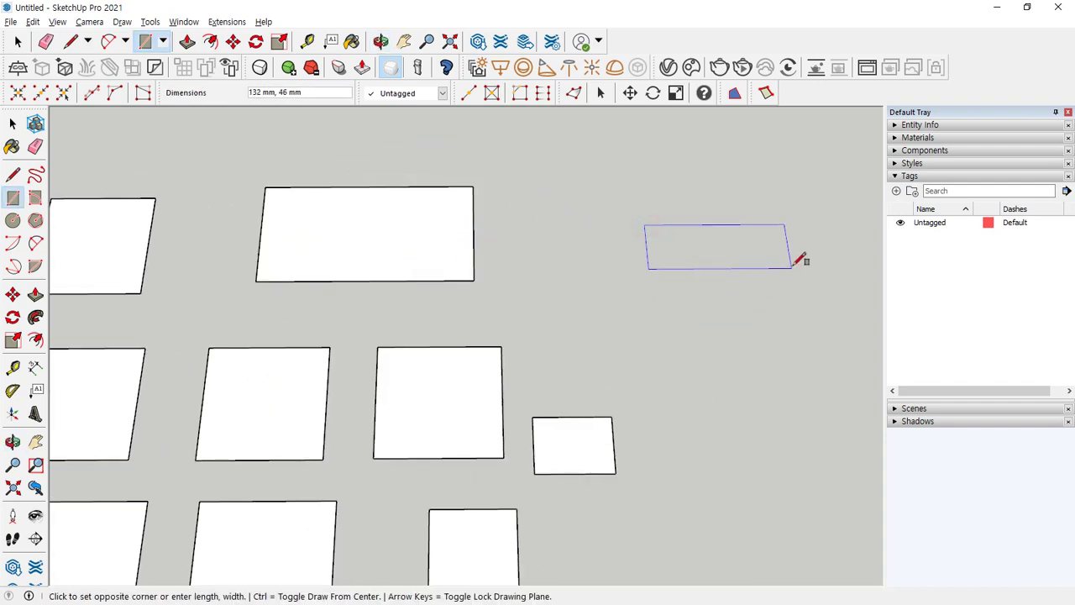
{"action": "mouse_move", "coordinate": [658, 242]}
{"action": "left_mouse_down"}
{"action": "mouse_move", "coordinate": [673, 243]}
{"action": "mouse_move", "coordinate": [709, 197]}
{"action": "left_mouse_up"}
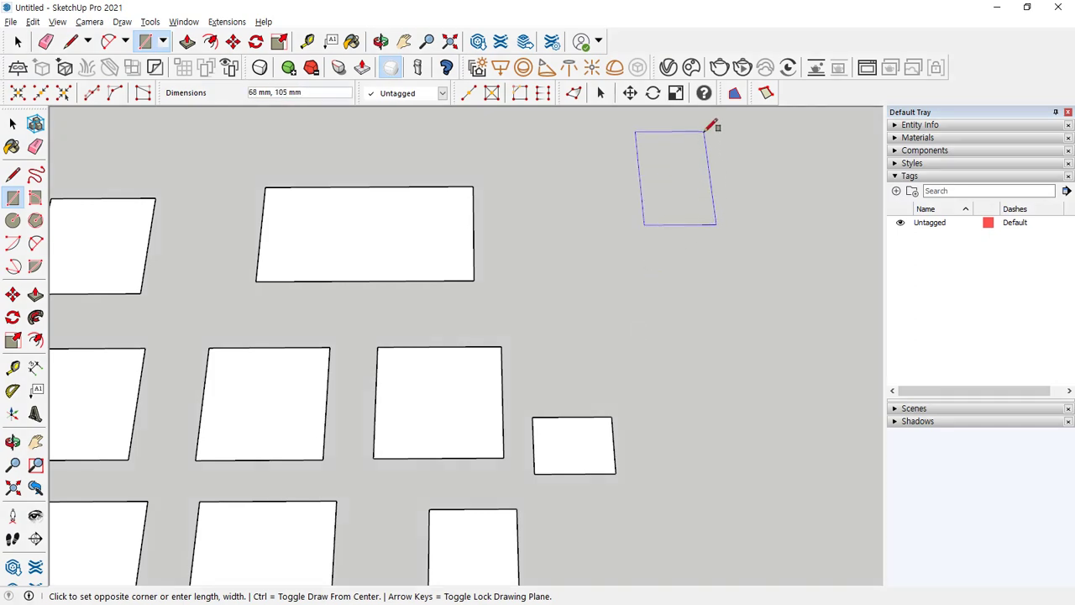
{"action": "key", "text": "ctrl"}
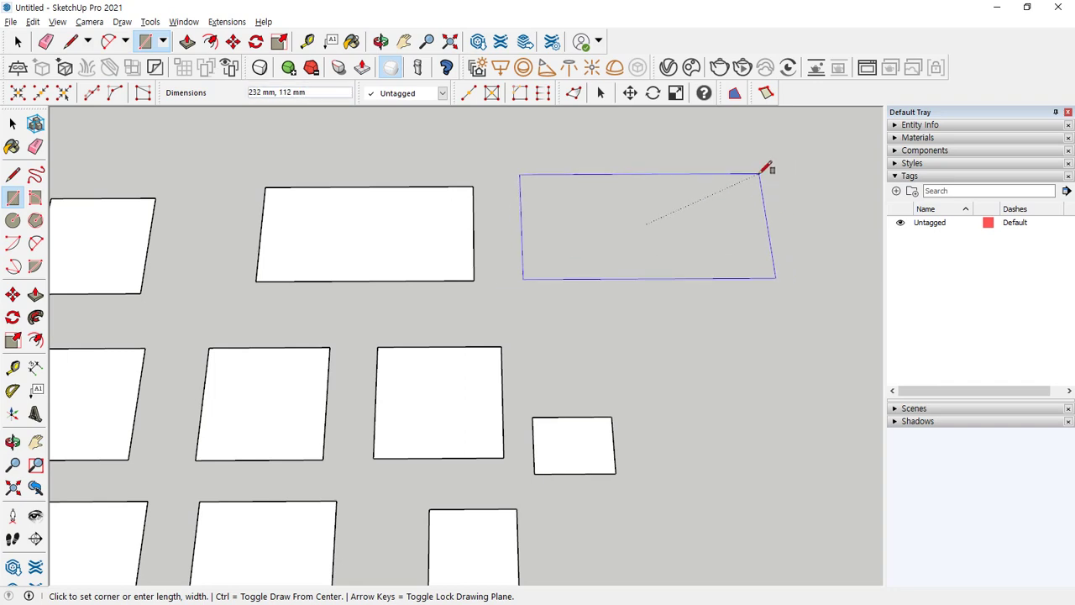
{"action": "type", "text": "00,10"}
{"action": "key", "text": "Return"}
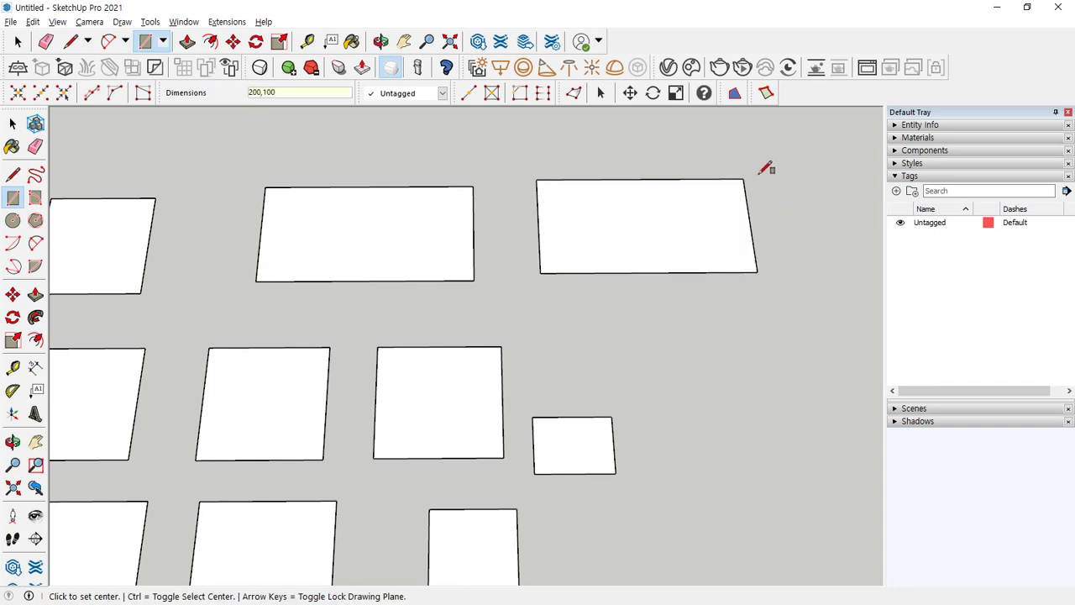
Draw a freehand upright rectangle corner to corner on the red plane, about 107 by 183 mm, behind the center-drawn rectangle.
{"action": "mouse_move", "coordinate": [548, 282]}
{"action": "left_mouse_down"}
{"action": "mouse_move", "coordinate": [761, 284]}
{"action": "mouse_move", "coordinate": [766, 191]}
{"action": "left_mouse_up"}
{"action": "key", "text": "Escape"}
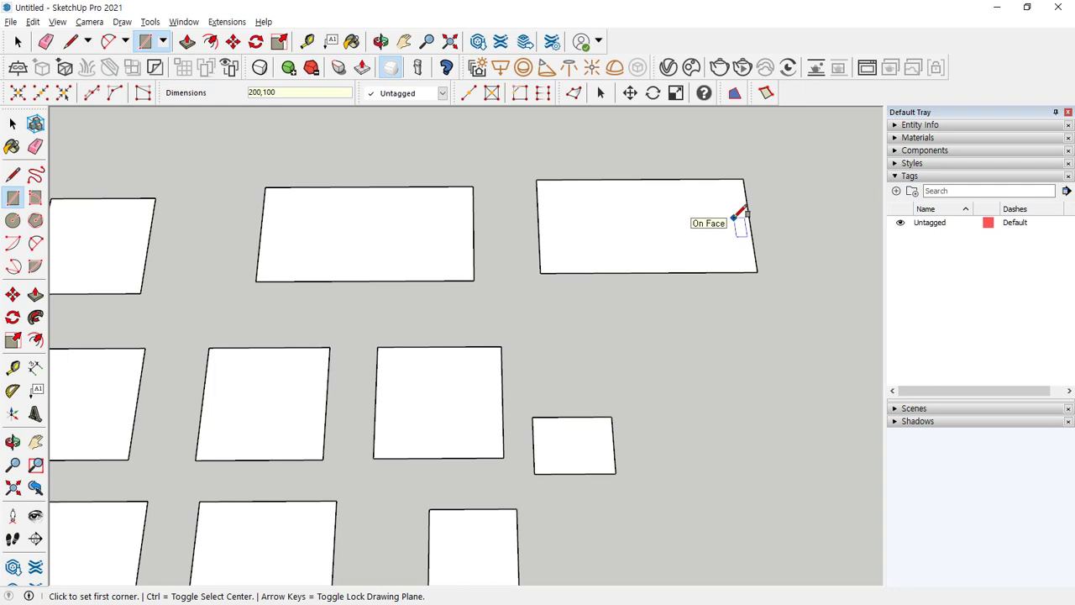
{"action": "key", "text": "ctrl"}
{"action": "middle_click_drag", "start_coordinate": [663, 247], "coordinate": [417, 192]}
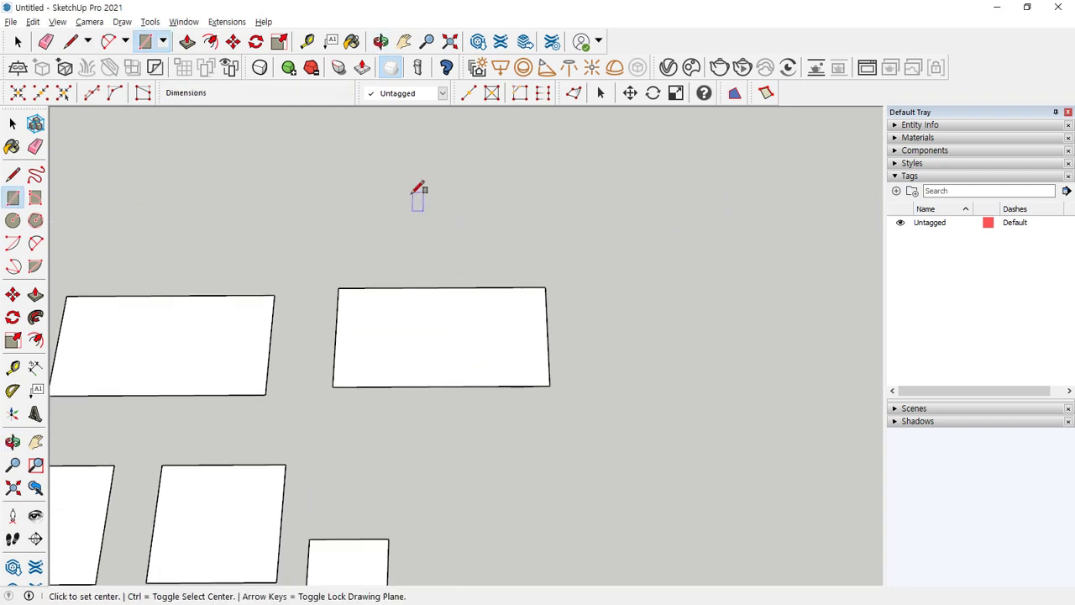
{"action": "left_click", "coordinate": [368, 199]}
{"action": "key", "text": "ctrl"}
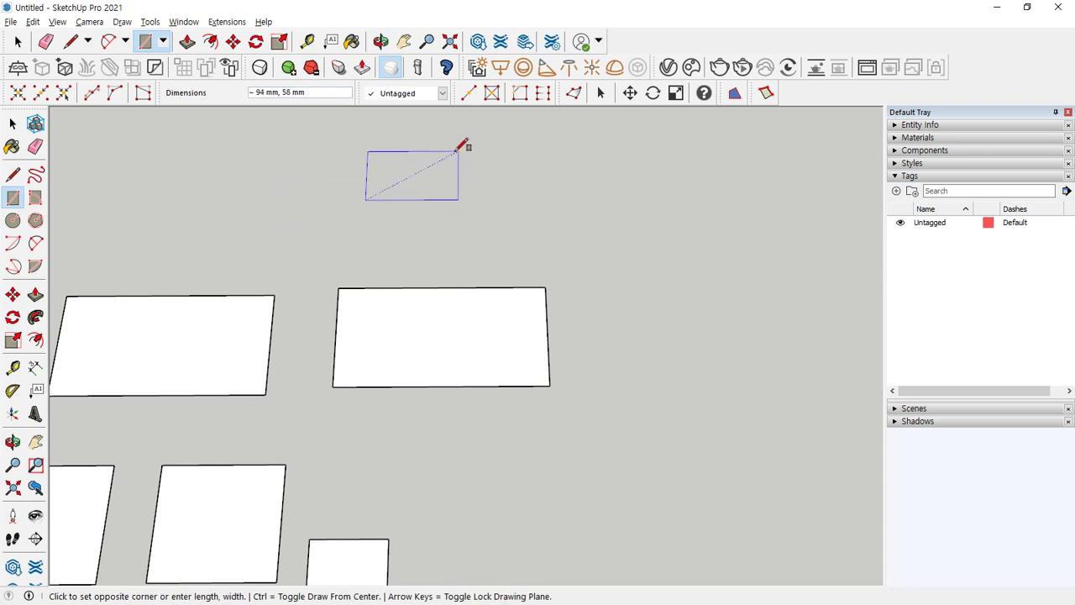
{"action": "mouse_move", "coordinate": [367, 180]}
{"action": "middle_mouse_down"}
{"action": "mouse_move", "coordinate": [446, 175]}
{"action": "mouse_move", "coordinate": [367, 198]}
{"action": "mouse_move", "coordinate": [475, 140]}
{"action": "middle_mouse_up"}
{"action": "key", "text": "o"}
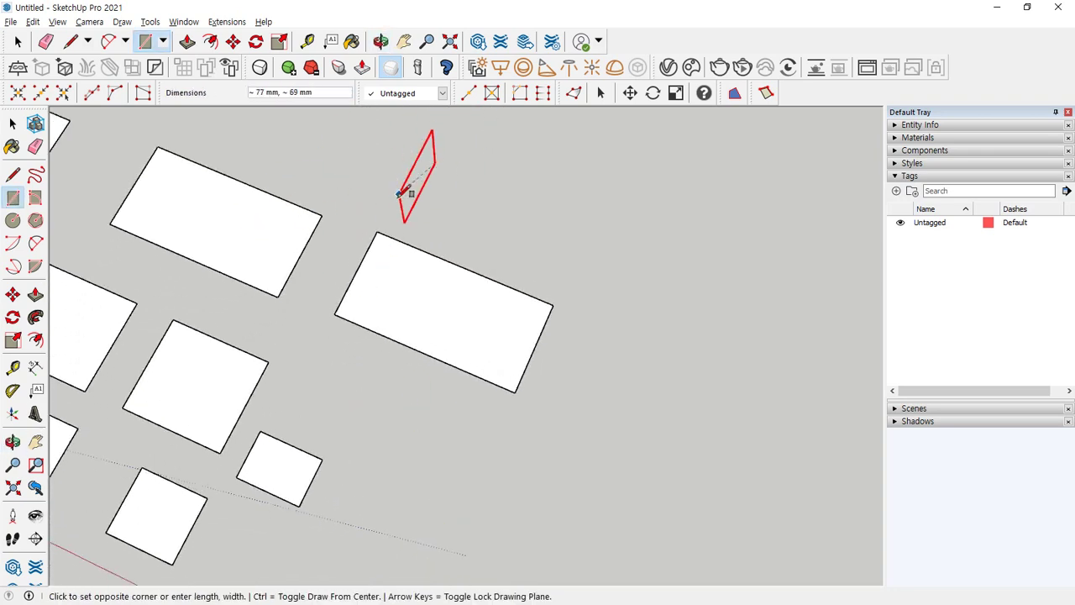
{"action": "left_click", "coordinate": [378, 154]}
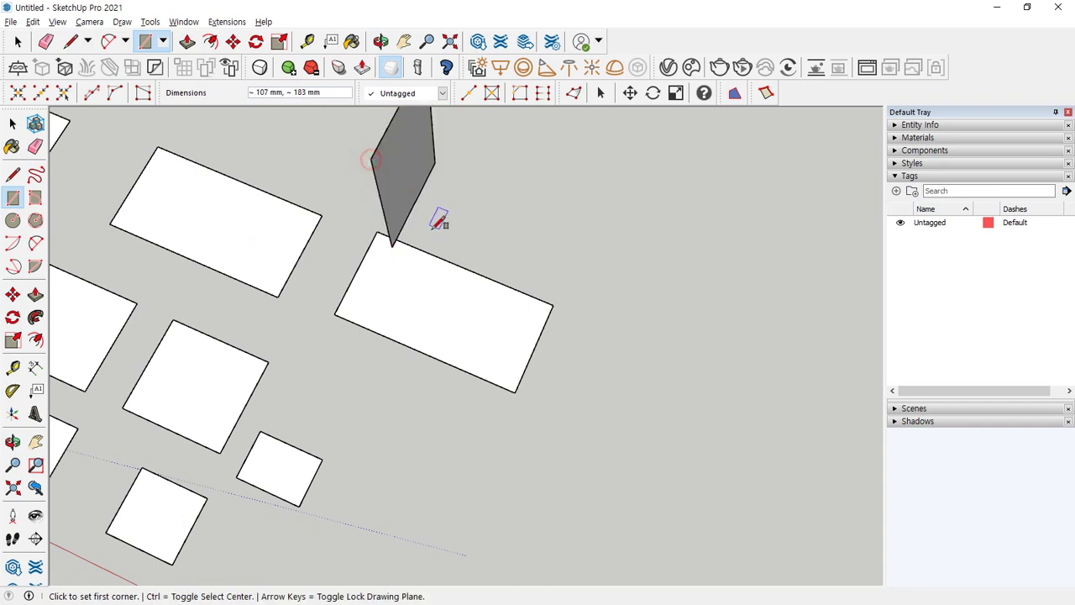
Draw a freehand upright rectangle on the green plane, about 81 by 102 mm, and a flat one on the ground behind it.
{"action": "middle_click_drag", "start_coordinate": [439, 221], "coordinate": [281, 314]}
{"action": "left_click", "coordinate": [281, 313]}
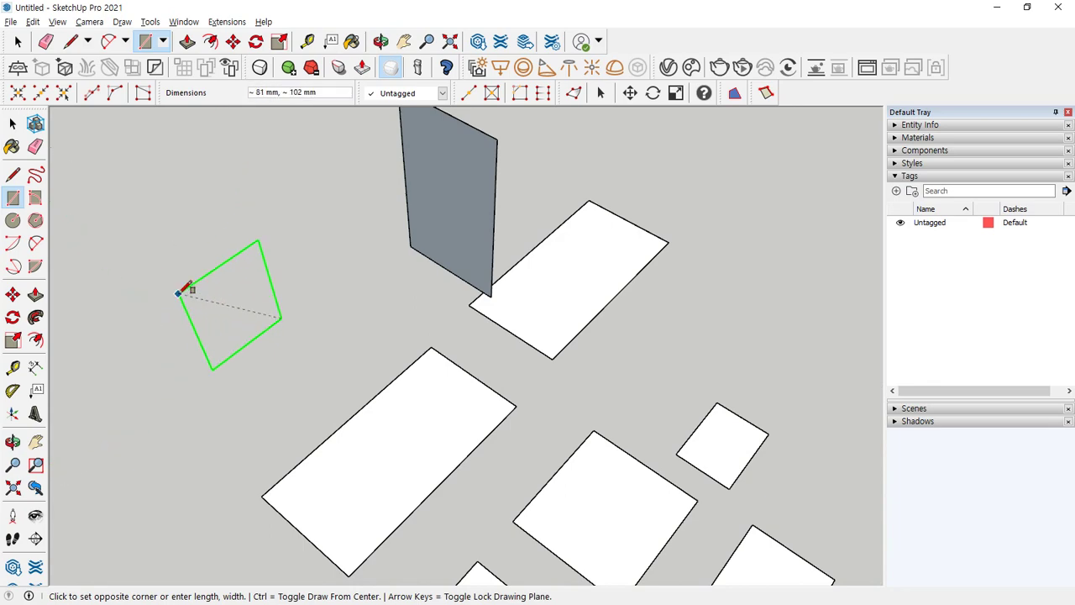
{"action": "left_click", "coordinate": [180, 291]}
{"action": "middle_click_drag", "start_coordinate": [180, 291], "coordinate": [444, 283]}
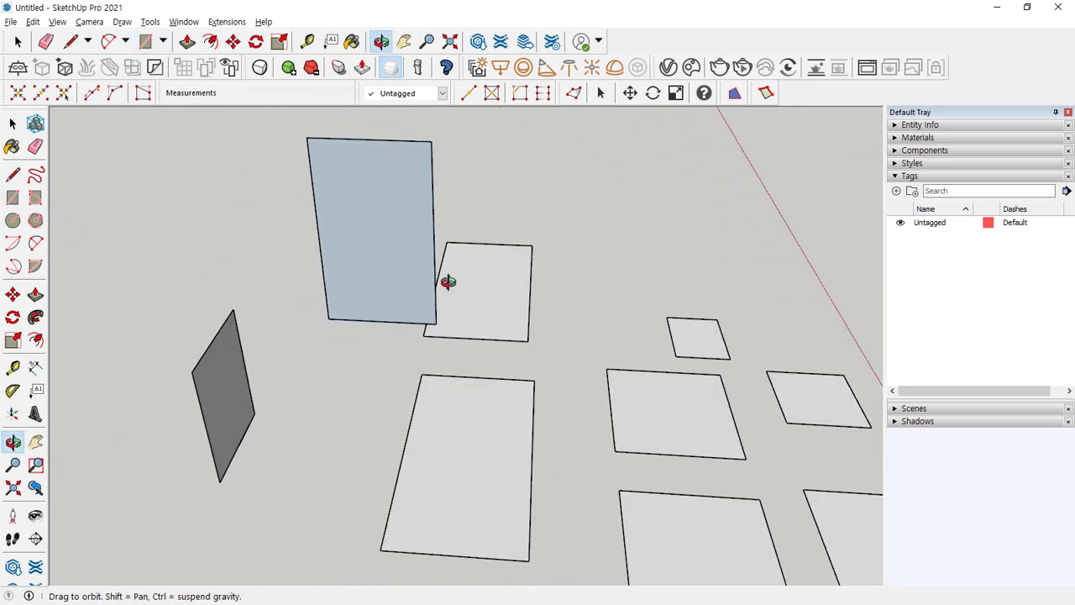
{"action": "left_click", "coordinate": [136, 279]}
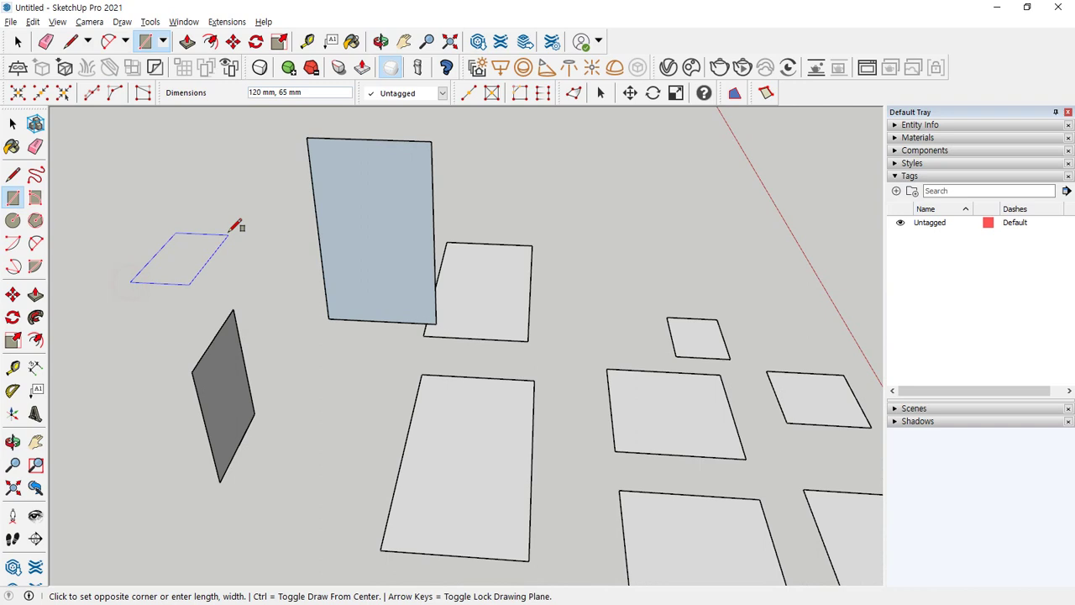
{"action": "left_click", "coordinate": [283, 225]}
{"action": "mouse_move", "coordinate": [283, 225]}
{"action": "middle_mouse_down"}
{"action": "mouse_move", "coordinate": [225, 356]}
{"action": "mouse_move", "coordinate": [319, 321]}
{"action": "middle_mouse_up"}
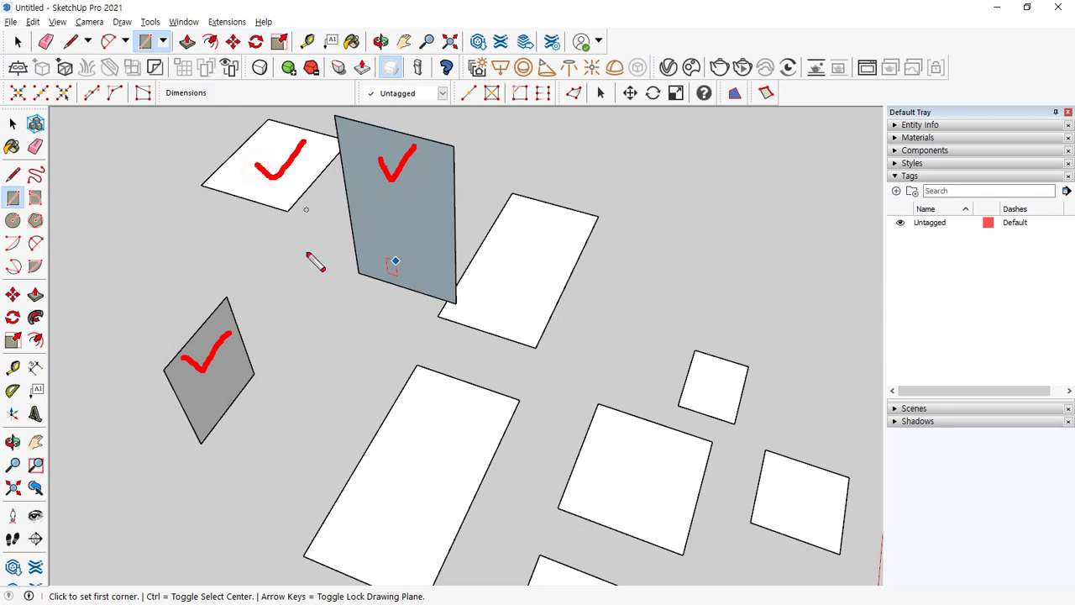
Draw a rectangle near the red axis, cycling the drawing-plane lock through green, blue and red, and finish it on the red plane, about 107 by 141 mm.
{"action": "middle_click_drag", "start_coordinate": [235, 476], "coordinate": [595, 306]}
{"action": "left_click", "coordinate": [603, 282]}
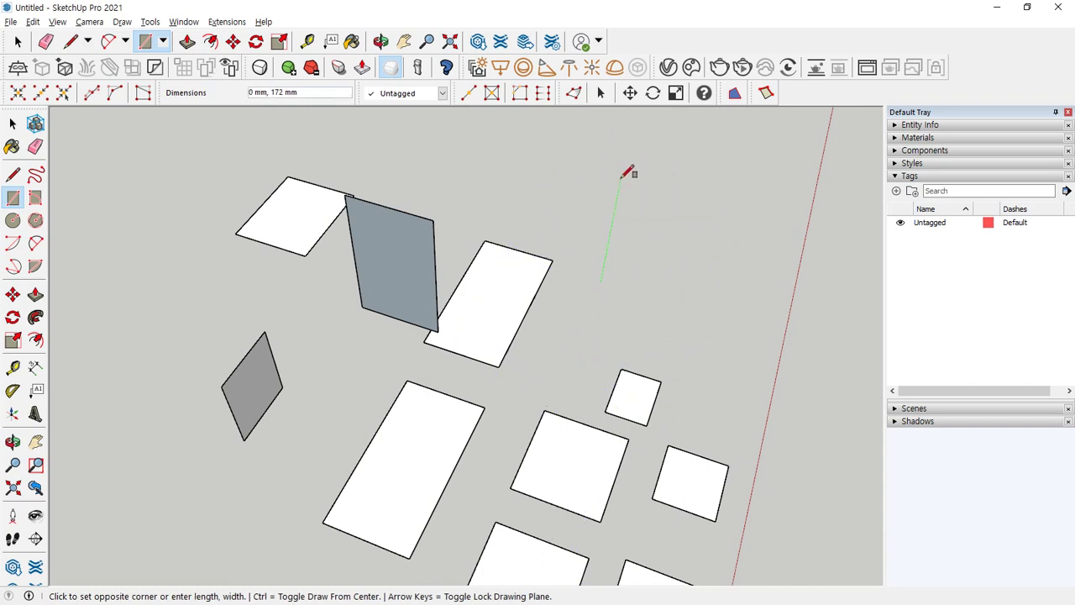
{"action": "key", "text": "Left"}
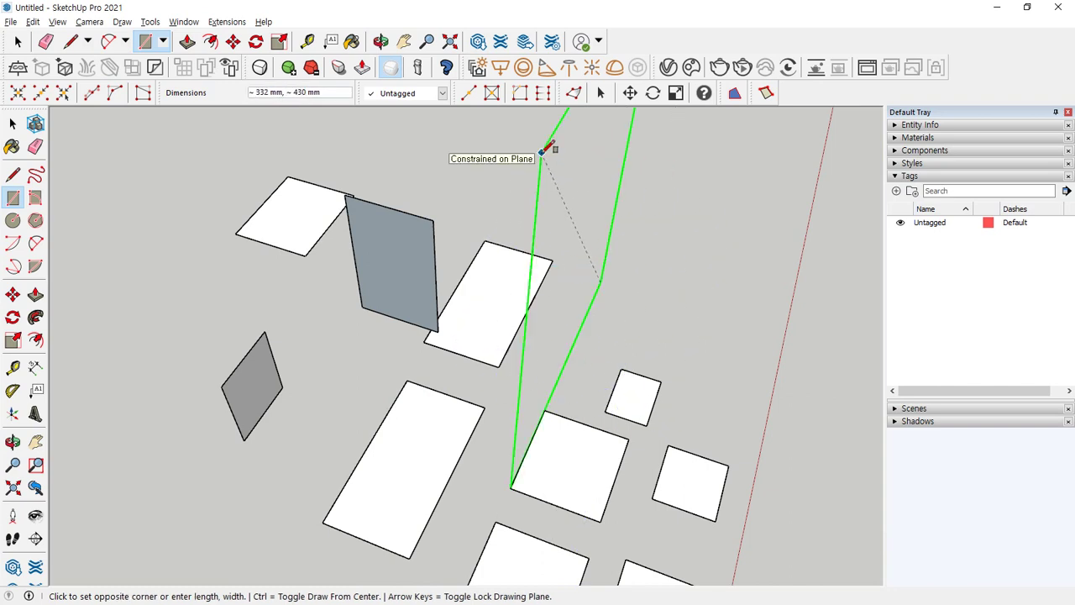
{"action": "key", "text": "Up"}
{"action": "key", "text": "Right"}
{"action": "key", "text": "Left"}
{"action": "key", "text": "Up"}
{"action": "key", "text": "Right"}
{"action": "key", "text": "Up"}
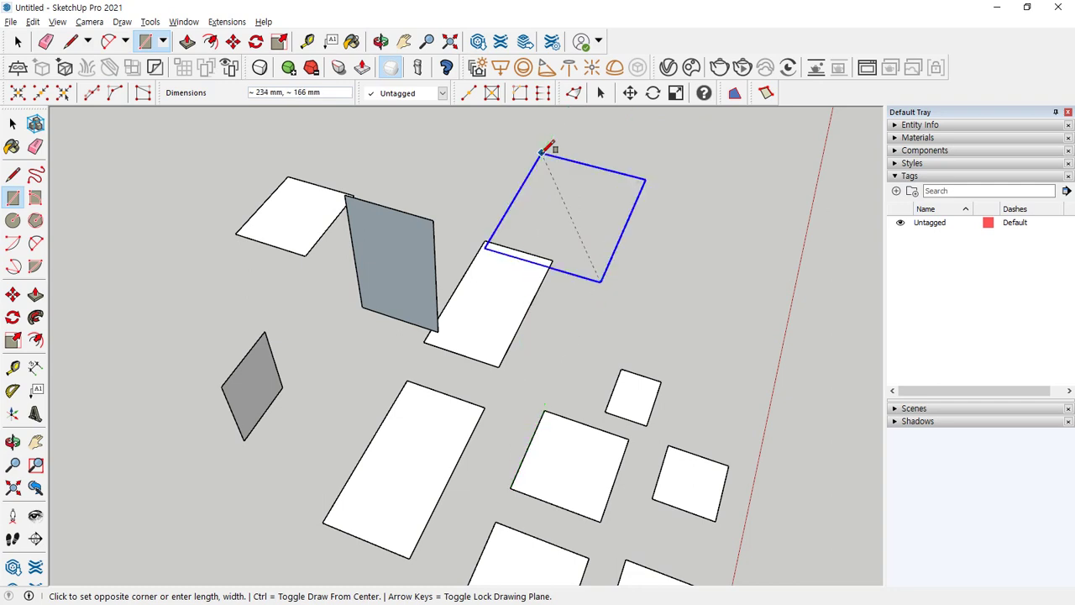
{"action": "key", "text": "Right"}
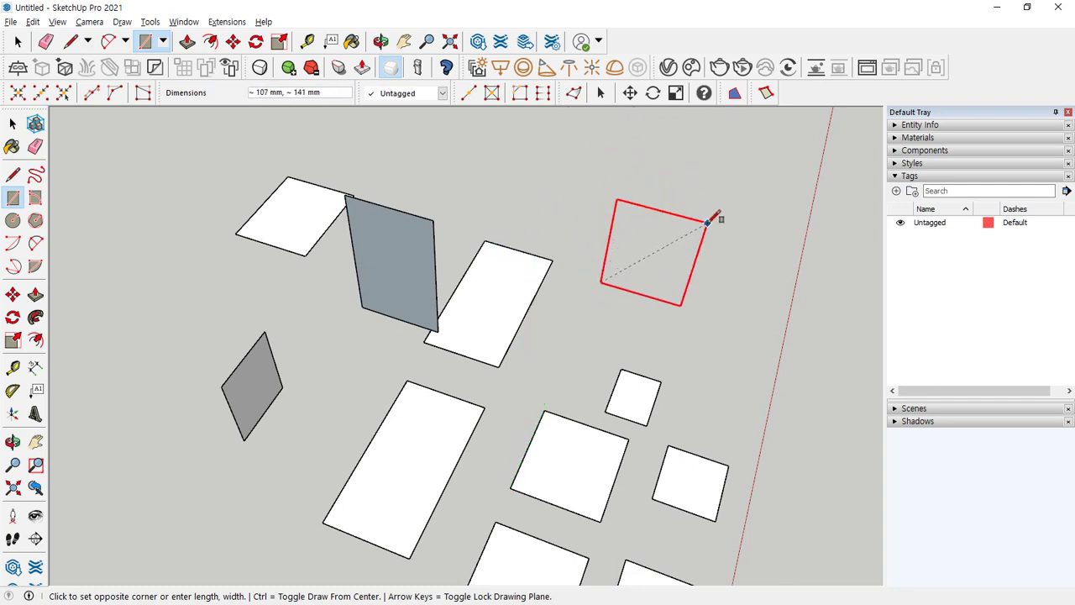
{"action": "left_click", "coordinate": [715, 216]}
Draw another upright rectangle on the green plane beside the existing one, about 145 by 104 mm.
{"action": "middle_click_drag", "start_coordinate": [631, 365], "coordinate": [428, 237]}
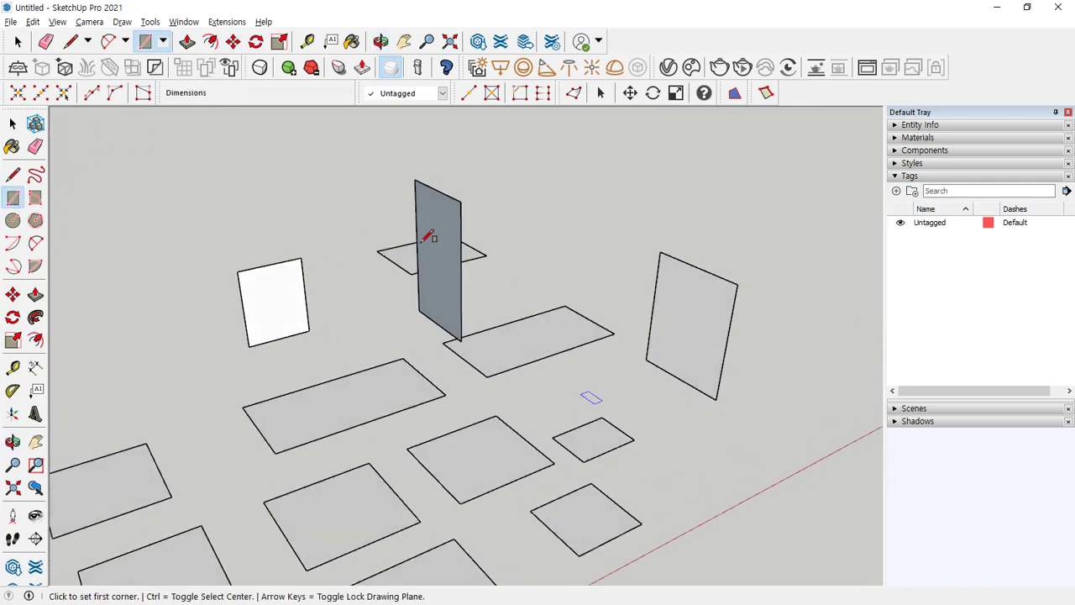
{"action": "left_click", "coordinate": [128, 338]}
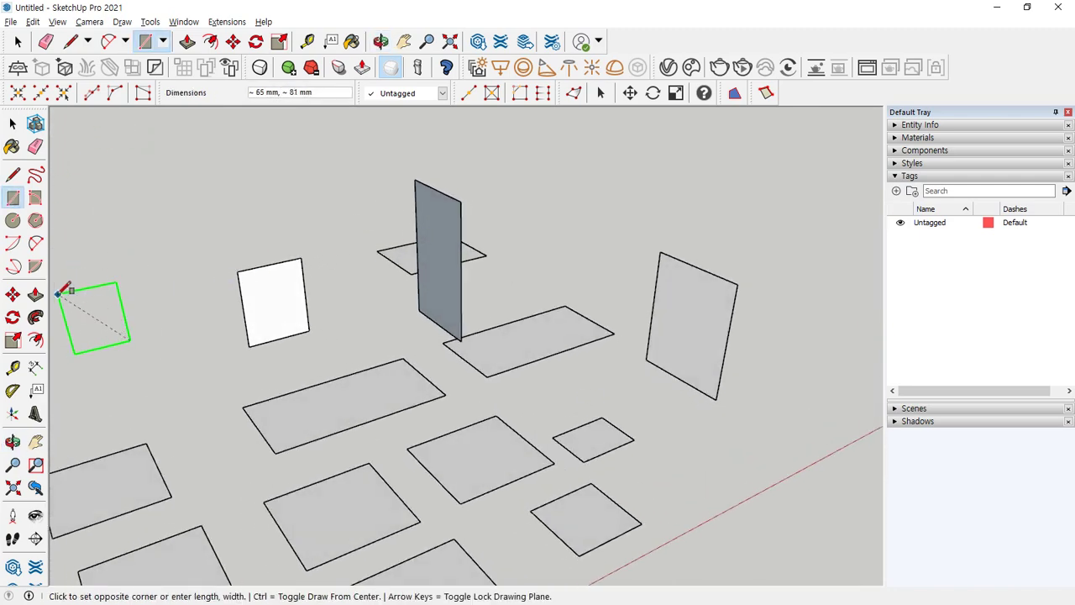
{"action": "middle_click_drag", "start_coordinate": [67, 288], "coordinate": [189, 273]}
{"action": "left_click", "coordinate": [191, 266]}
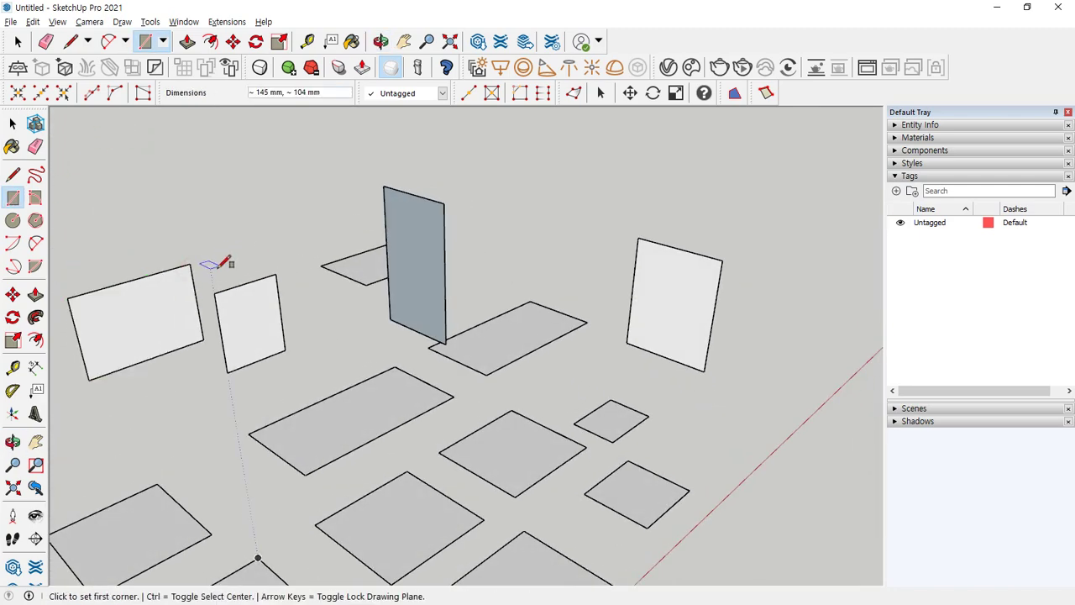
{"action": "middle_click_drag", "start_coordinate": [285, 364], "coordinate": [286, 401]}
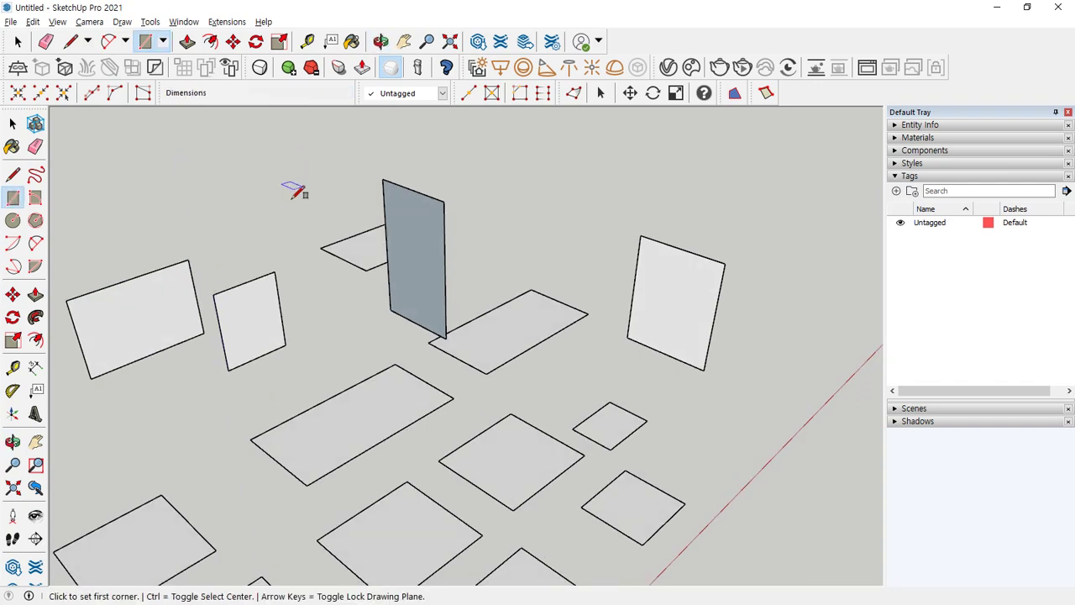
Start a rotated rectangle in the empty area behind the upright rectangles with a 150 mm first edge along the green axis.
{"action": "left_click", "coordinate": [35, 199]}
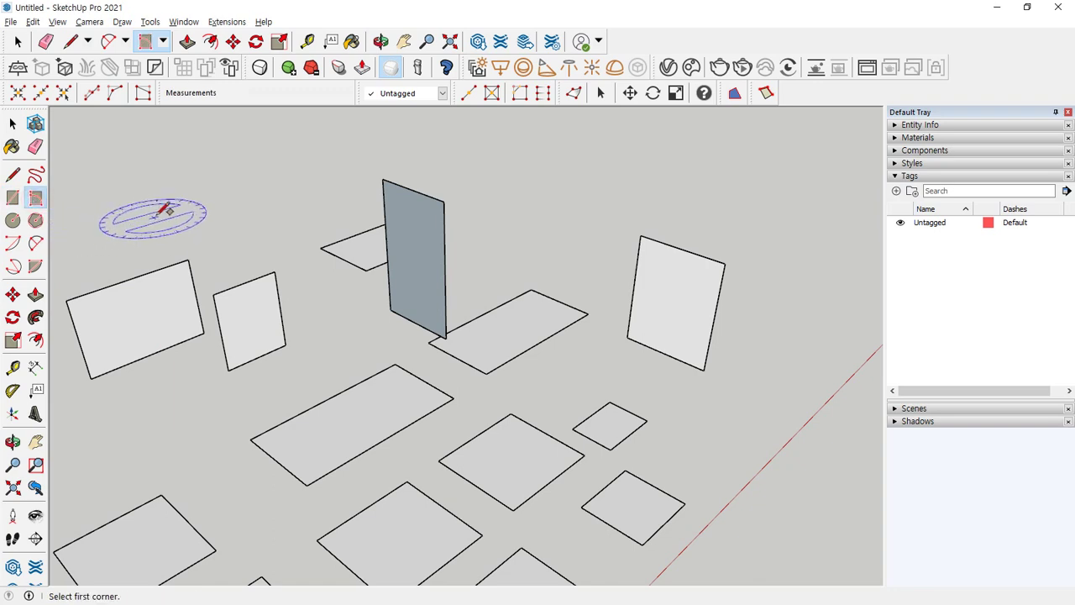
{"action": "left_click", "coordinate": [164, 209]}
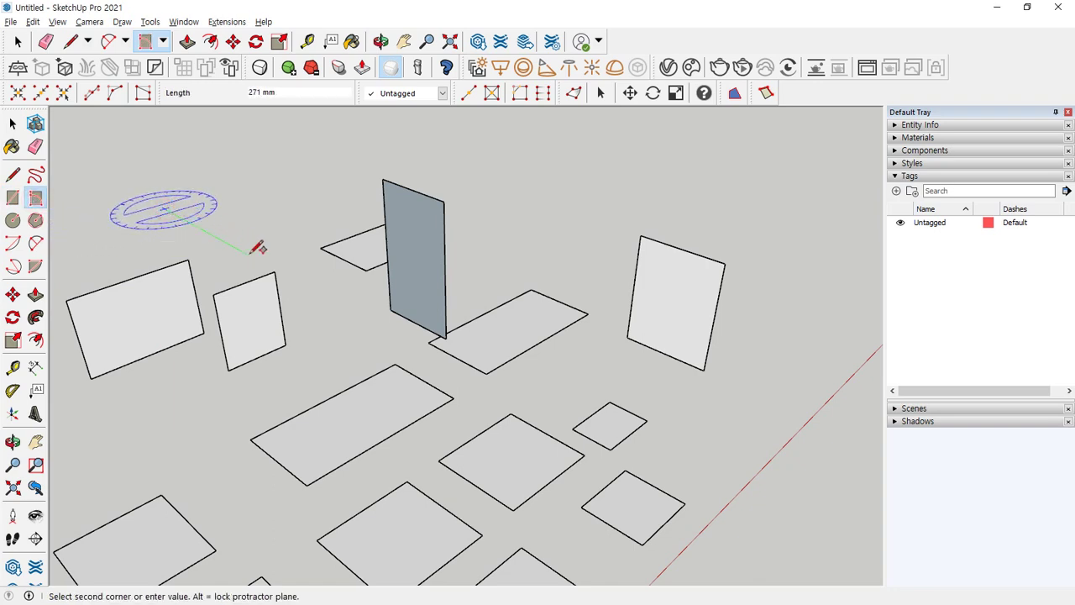
{"action": "type", "text": "15"}
{"action": "key", "text": "Return"}
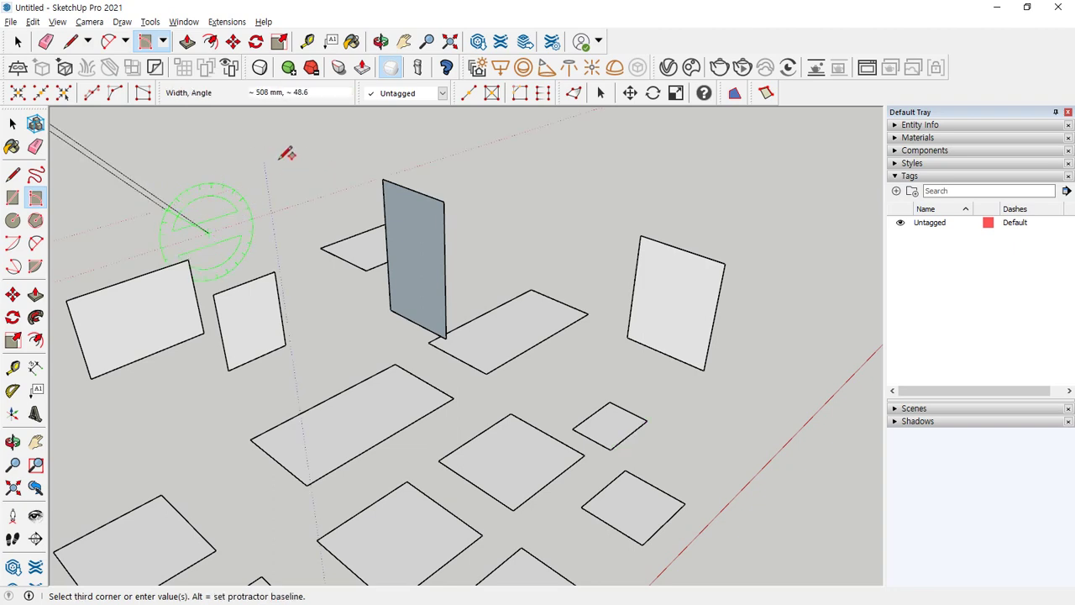
Complete the rotated rectangle with width 100 and angle 45.
{"action": "scroll", "coordinate": [296, 150], "scroll_direction": "up", "scroll_amount": 1}
{"action": "middle_click_drag", "start_coordinate": [288, 155], "coordinate": [414, 304], "text": "shift"}
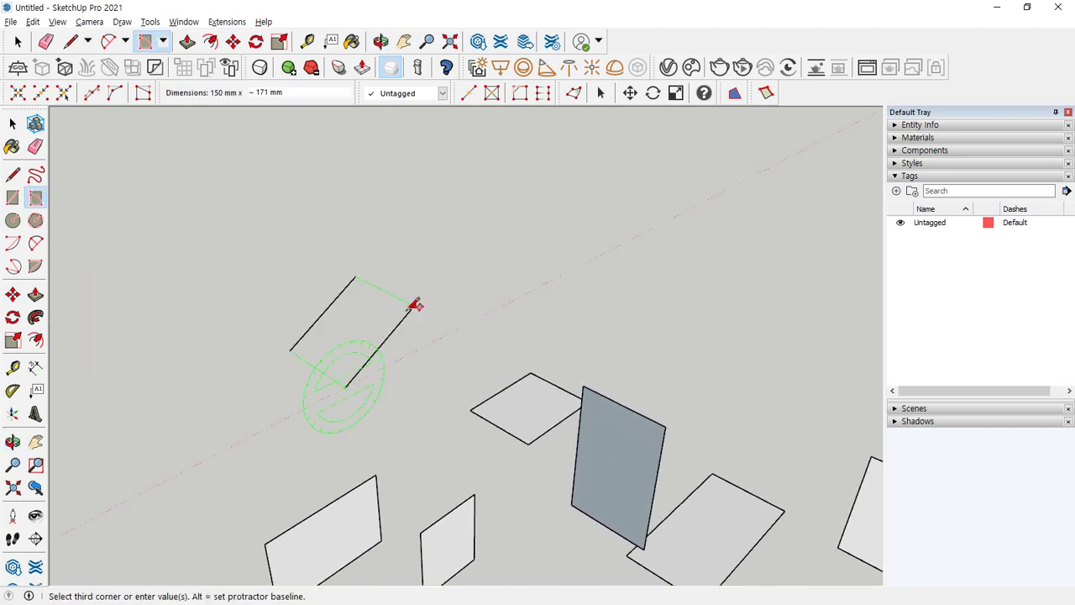
{"action": "scroll", "coordinate": [413, 304], "scroll_direction": "up", "scroll_amount": 1}
{"action": "key", "text": "e"}
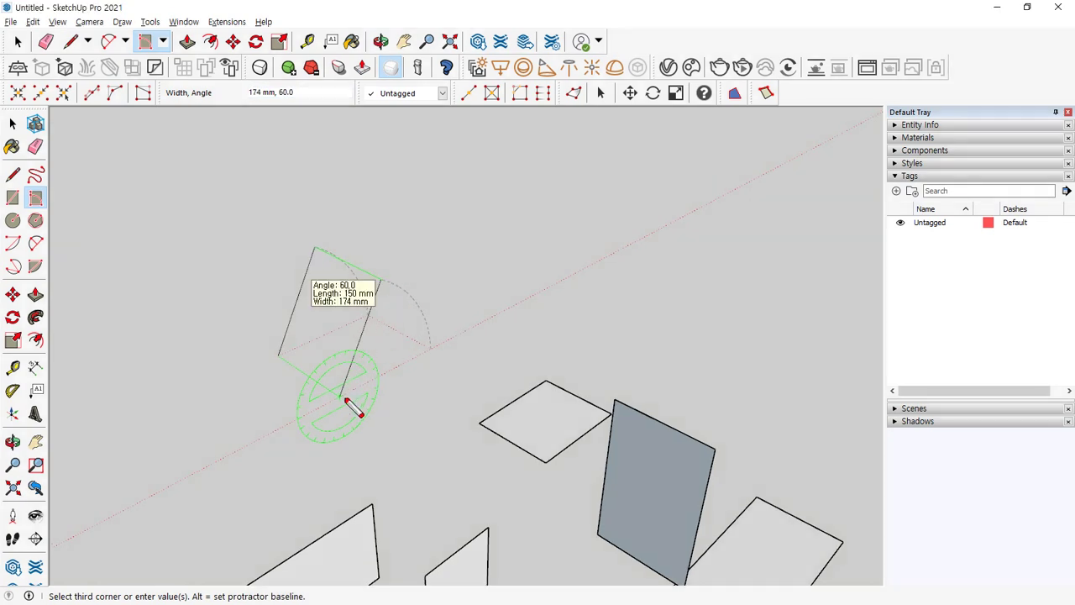
{"action": "left_click_drag", "start_coordinate": [346, 400], "coordinate": [360, 347]}
{"action": "left_click_drag", "start_coordinate": [392, 307], "coordinate": [431, 346]}
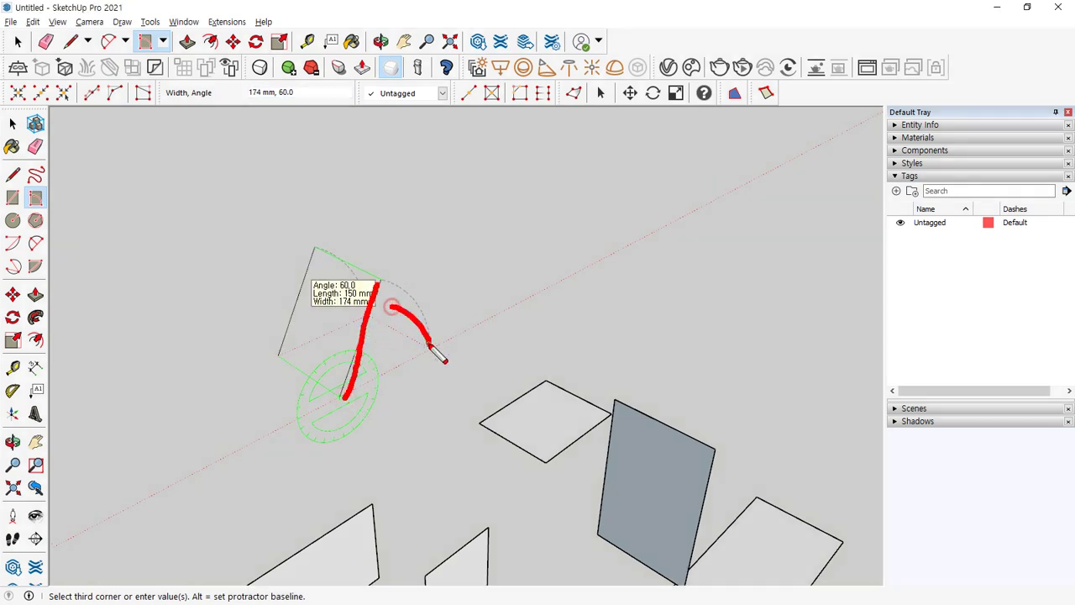
{"action": "mouse_move", "coordinate": [296, 116]}
{"action": "left_mouse_down"}
{"action": "mouse_move", "coordinate": [240, 110]}
{"action": "mouse_move", "coordinate": [301, 104]}
{"action": "left_mouse_up"}
{"action": "key", "text": "Escape"}
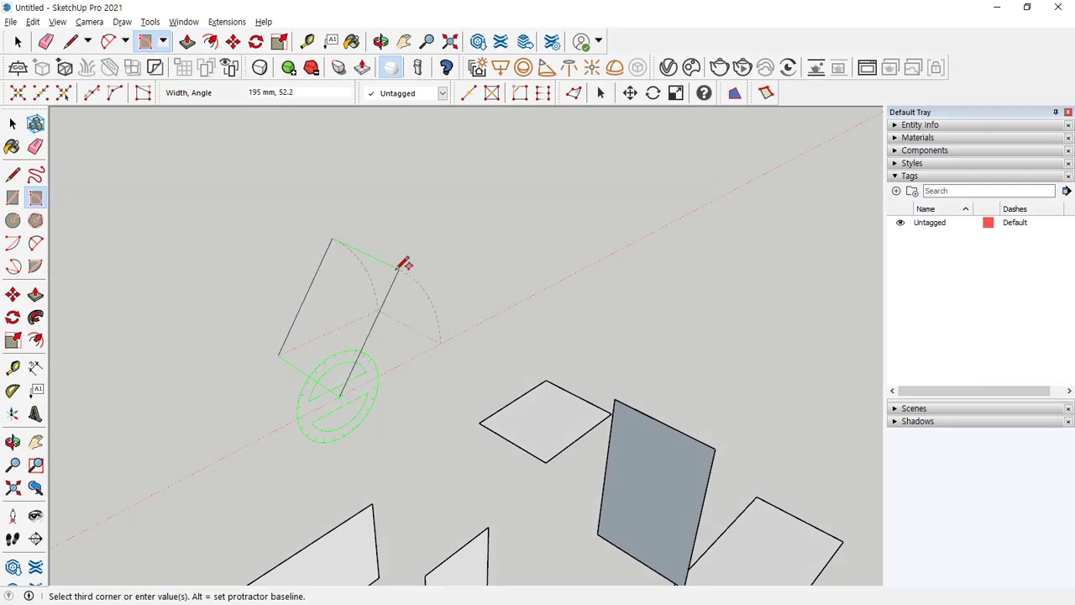
{"action": "type", "text": "100,45"}
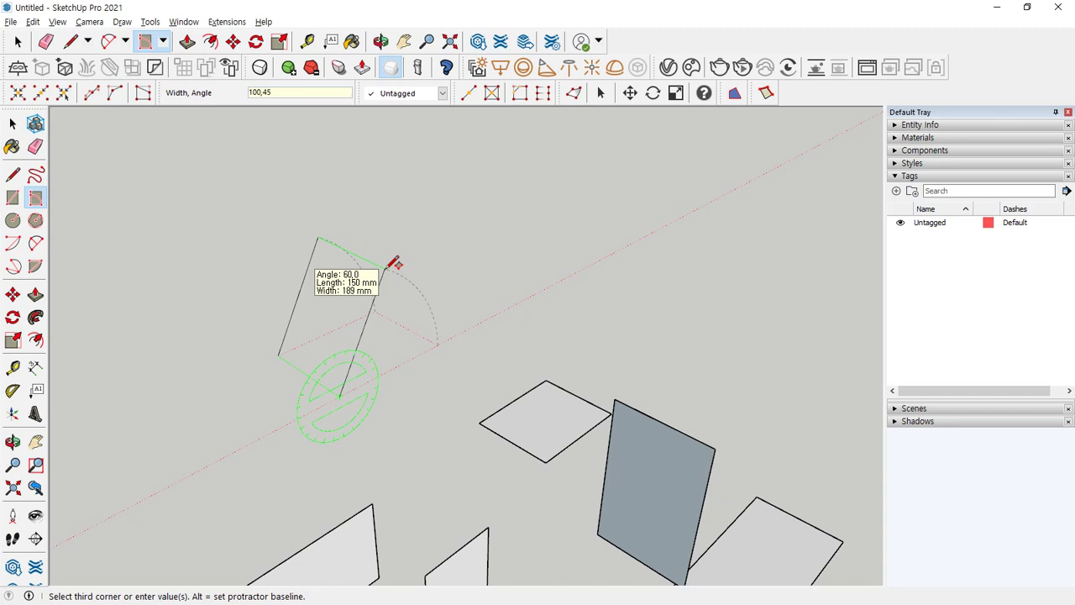
{"action": "key", "text": "Return"}
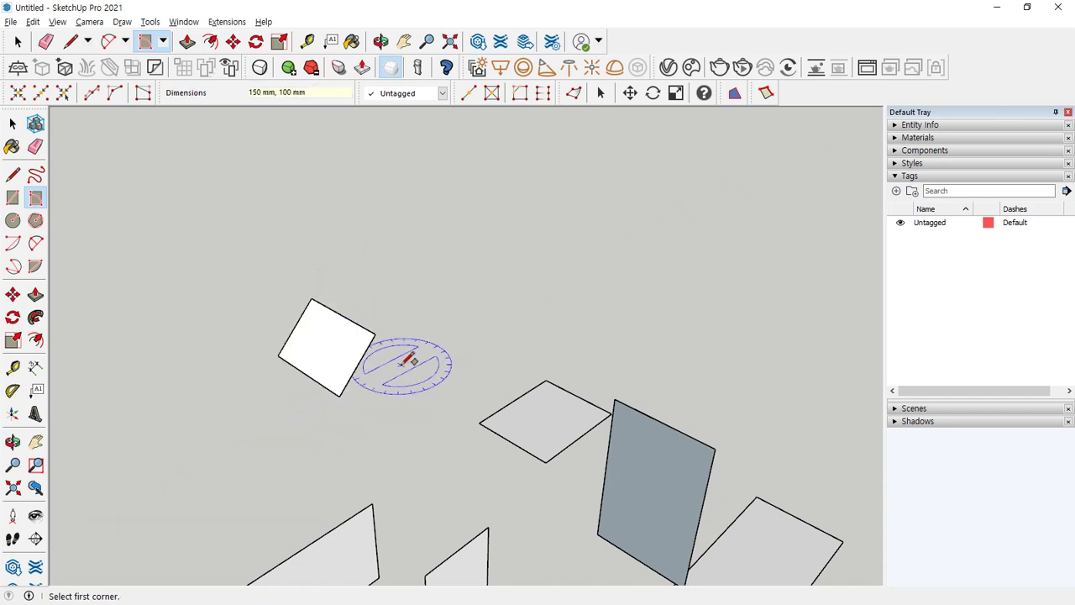
Draw a reference line outward from the nearest corner of the rotated rectangle and mark the angle between the line and the rectangle.
{"action": "middle_click_drag", "start_coordinate": [409, 360], "coordinate": [427, 384]}
{"action": "scroll", "coordinate": [395, 391], "scroll_direction": "up", "scroll_amount": 2}
{"action": "key", "text": "l"}
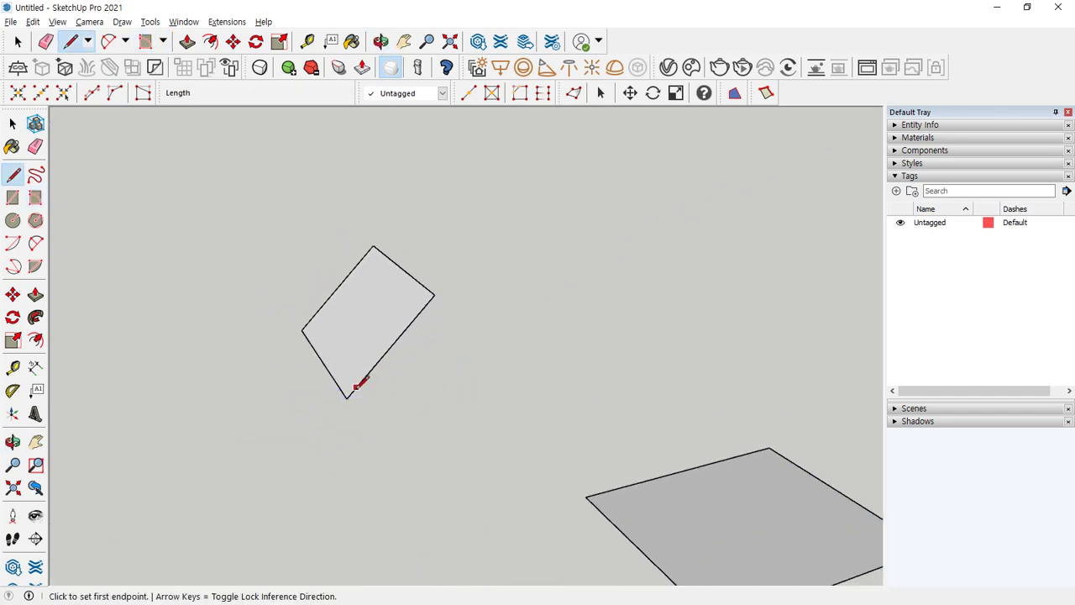
{"action": "left_click", "coordinate": [347, 398]}
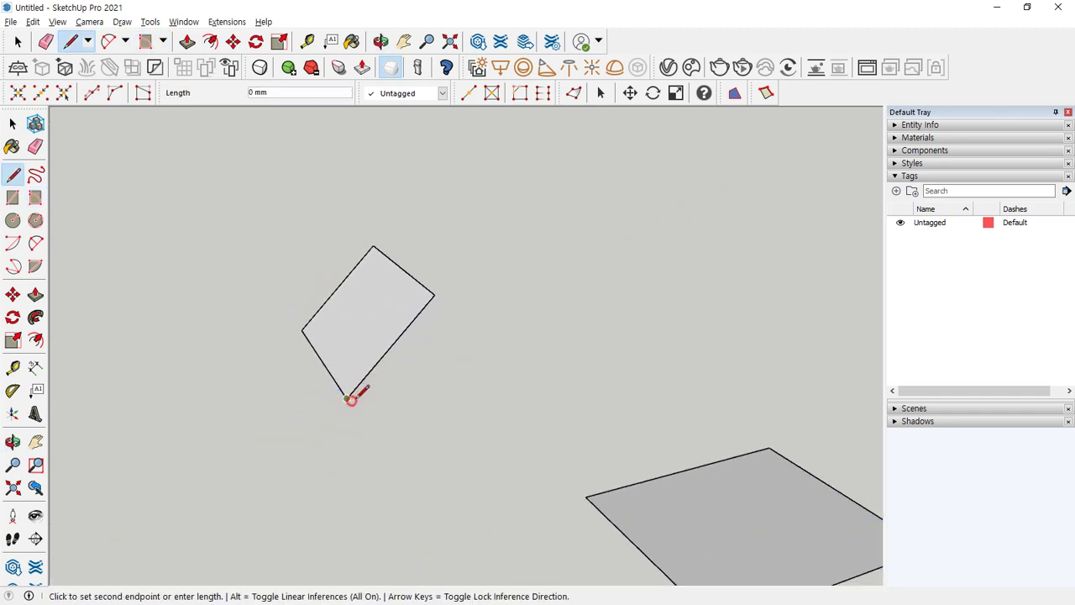
{"action": "left_click", "coordinate": [515, 367]}
{"action": "key", "text": "Escape"}
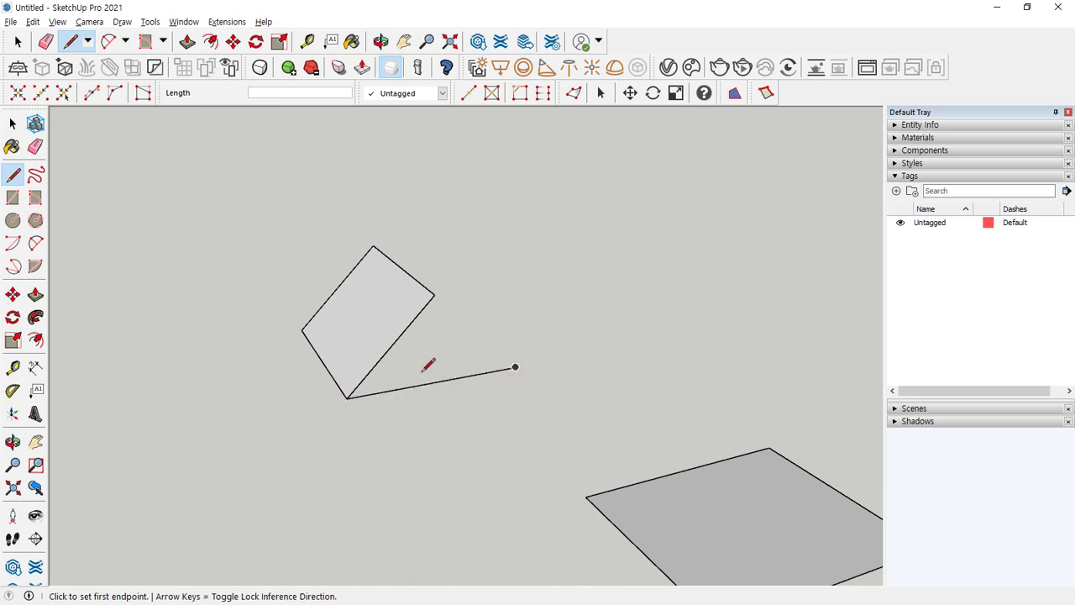
{"action": "left_click_drag", "start_coordinate": [413, 321], "coordinate": [451, 366]}
{"action": "left_click_drag", "start_coordinate": [482, 314], "coordinate": [475, 338]}
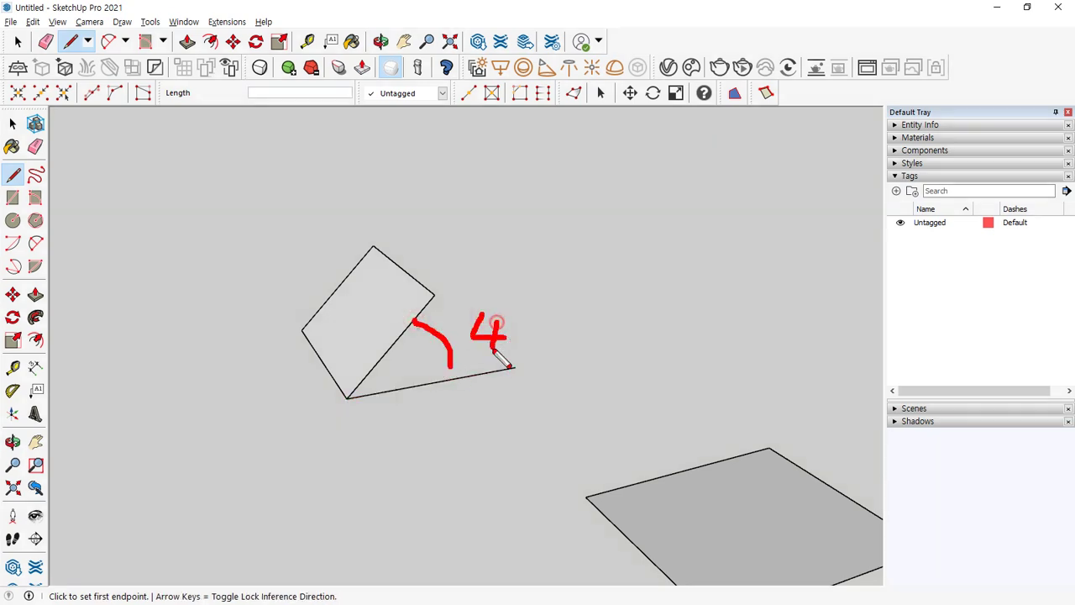
{"action": "key", "text": "Escape"}
{"action": "middle_click_drag", "start_coordinate": [300, 353], "coordinate": [366, 373]}
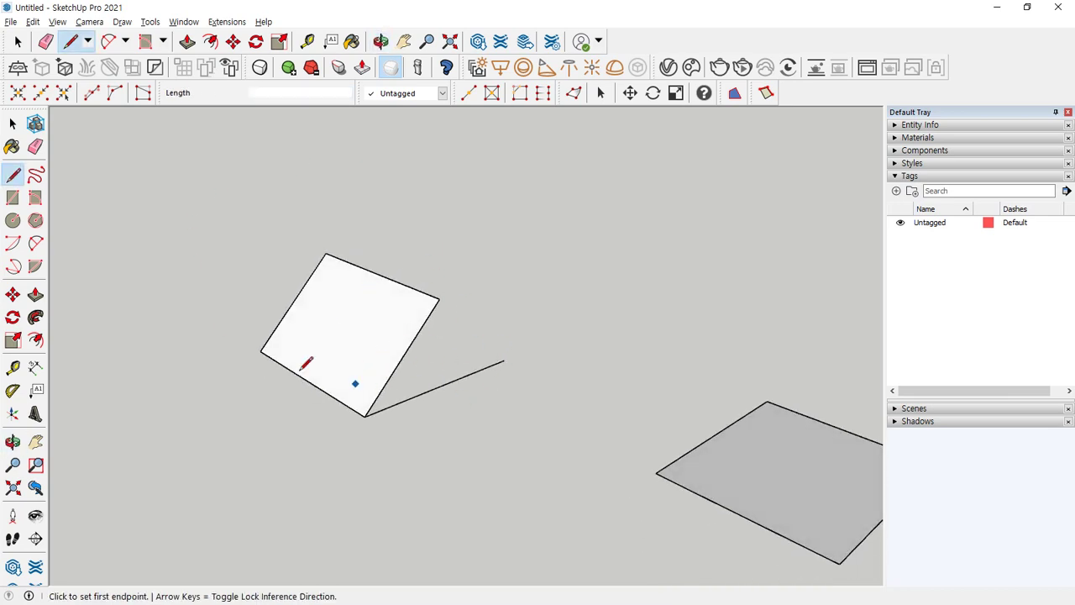
Erase the reference line at the corner of the rotated rectangle.
{"action": "key", "text": "e"}
{"action": "left_click", "coordinate": [448, 384]}
{"action": "mouse_move", "coordinate": [449, 384]}
{"action": "middle_mouse_down"}
{"action": "mouse_move", "coordinate": [431, 394]}
{"action": "mouse_move", "coordinate": [450, 383]}
{"action": "mouse_move", "coordinate": [509, 446]}
{"action": "middle_mouse_up"}
Rotate the flat horizontal rectangle upward about its near corner on the green plane, tilting it like the rotated rectangle, and clear the selection.
{"action": "key", "text": "space"}
{"action": "left_click", "coordinate": [550, 416]}
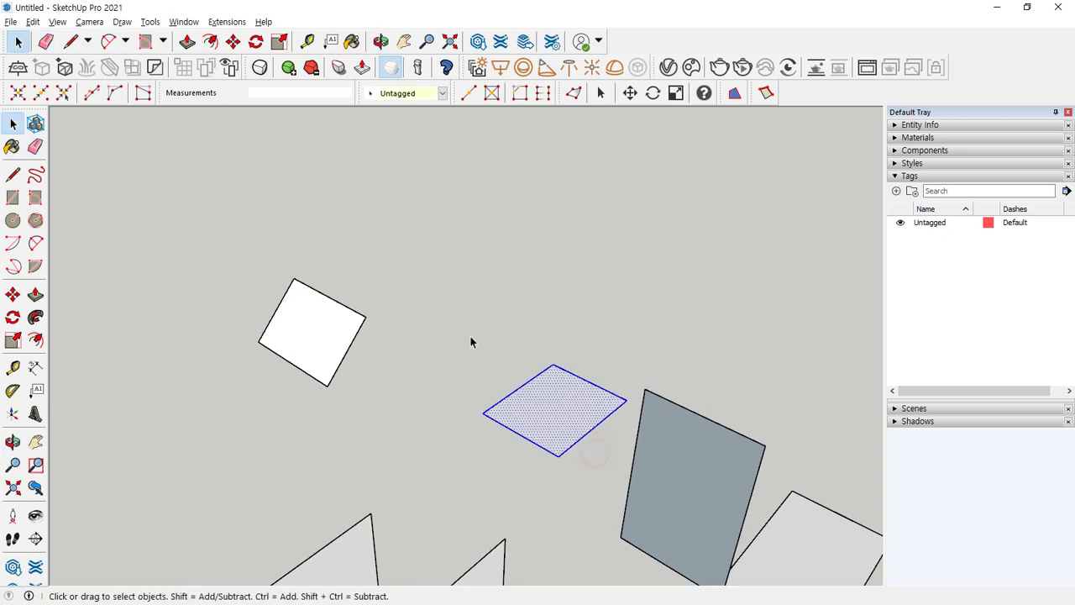
{"action": "mouse_move", "coordinate": [470, 341]}
{"action": "middle_mouse_down"}
{"action": "mouse_move", "coordinate": [467, 398]}
{"action": "mouse_move", "coordinate": [486, 413]}
{"action": "middle_mouse_up"}
{"action": "key", "text": "q"}
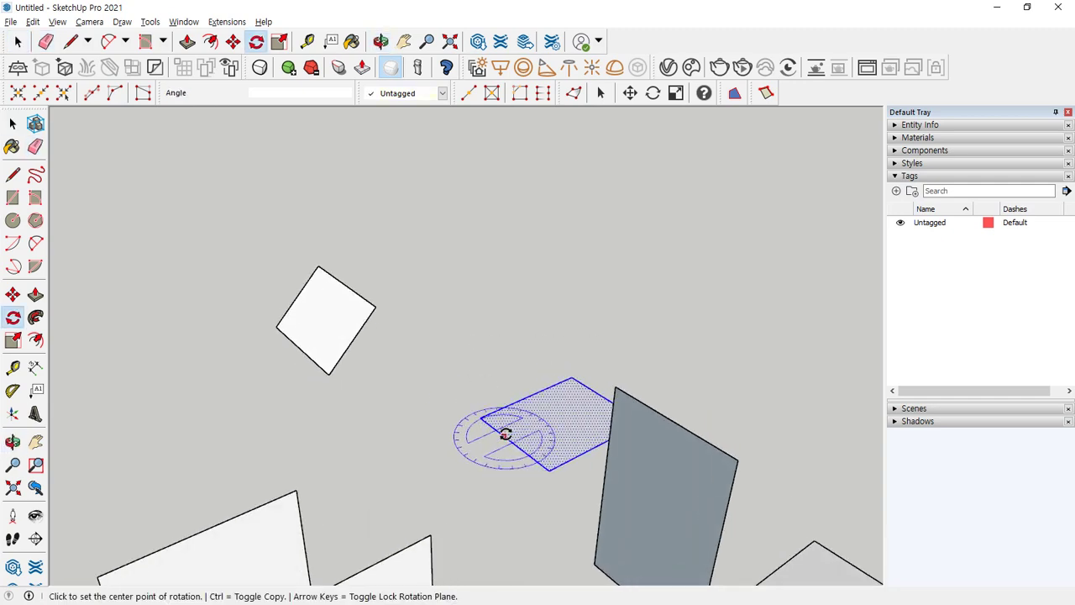
{"action": "left_click", "coordinate": [550, 470]}
{"action": "left_click", "coordinate": [725, 373]}
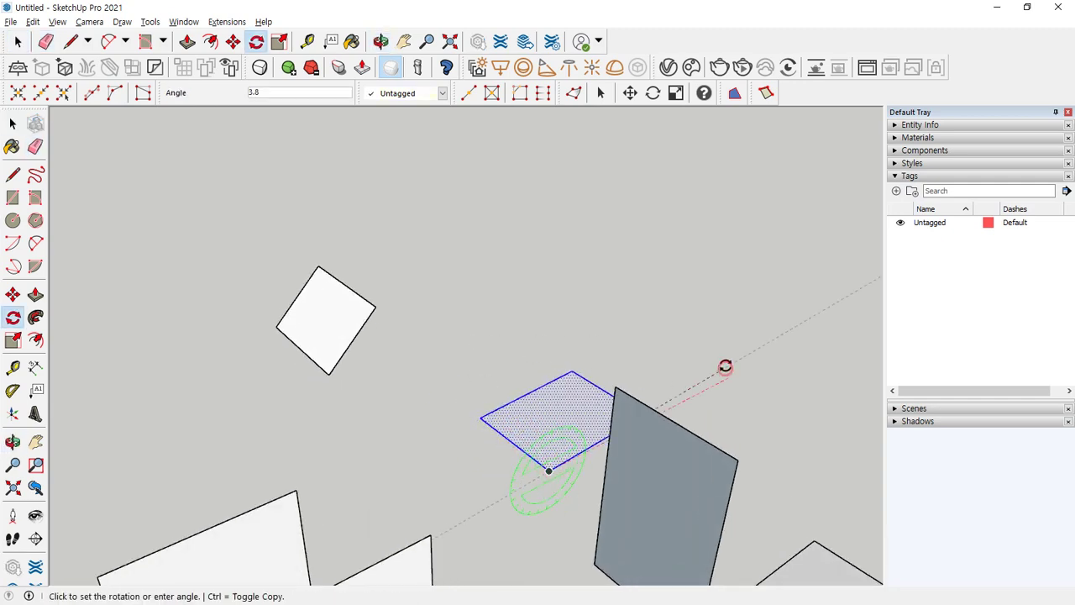
{"action": "left_click", "coordinate": [694, 321]}
{"action": "middle_click_drag", "start_coordinate": [328, 410], "coordinate": [281, 438]}
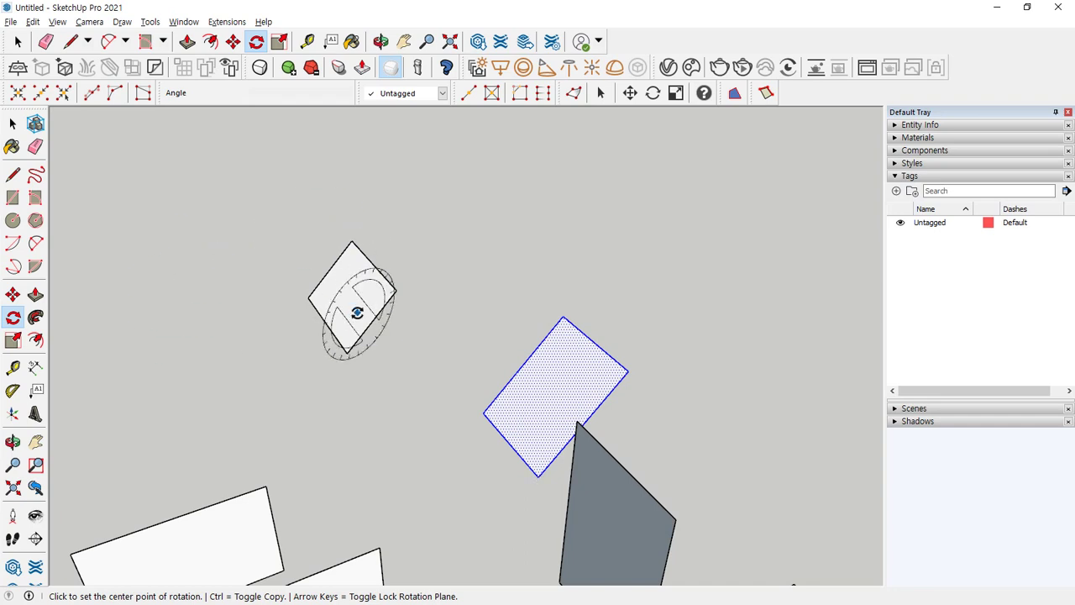
{"action": "middle_click_drag", "start_coordinate": [339, 347], "coordinate": [410, 343]}
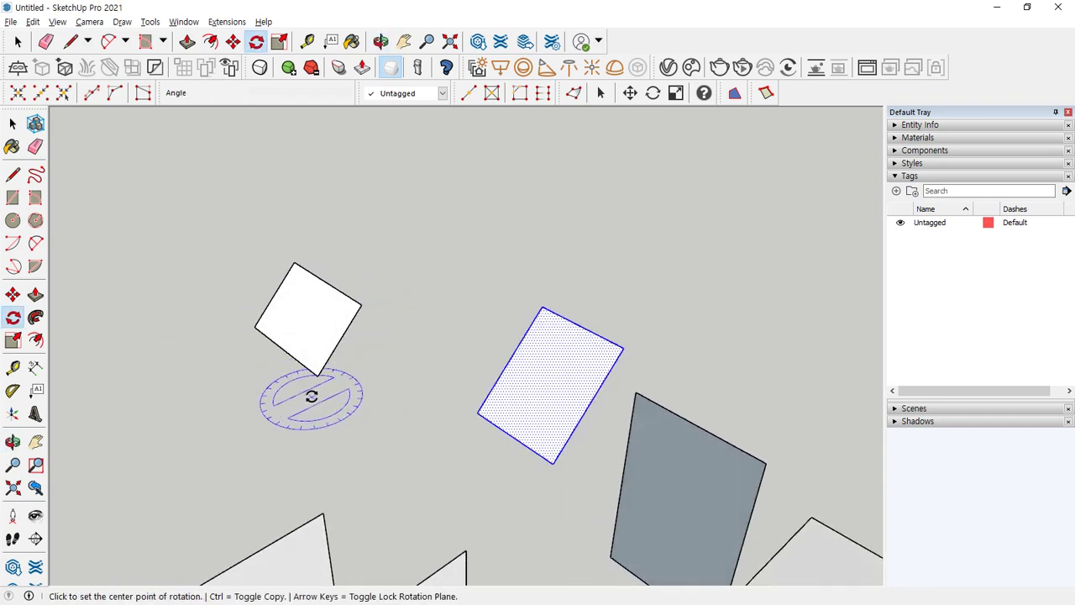
{"action": "key", "text": "space"}
{"action": "left_click", "coordinate": [115, 232]}
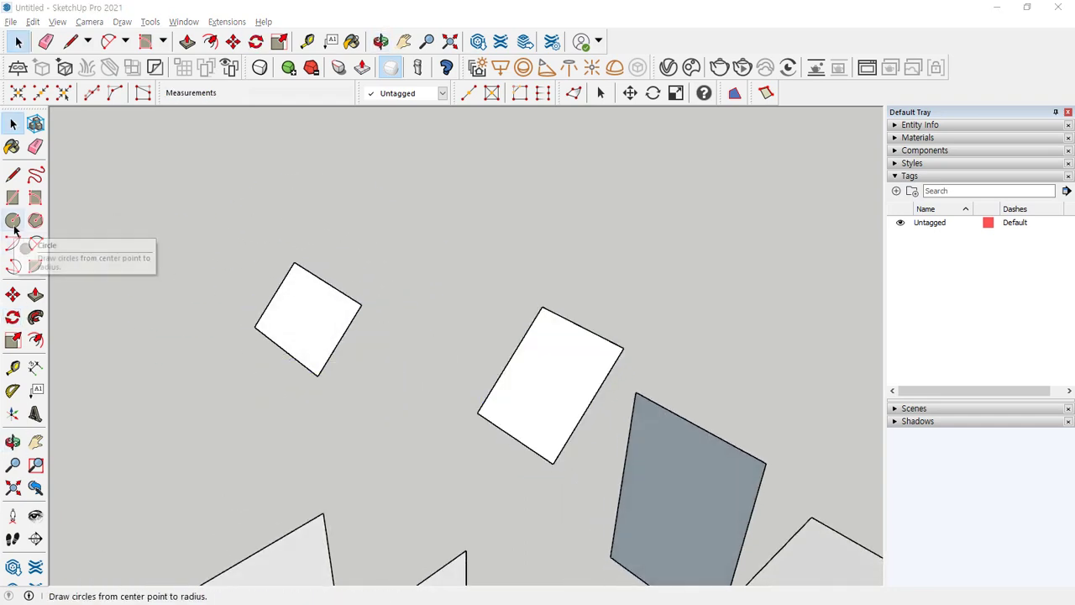
Draw two freehand circles on the ground behind the tilted rectangles, the second with a radius of about 53 mm.
{"action": "left_click", "coordinate": [13, 223]}
{"action": "left_click", "coordinate": [420, 260]}
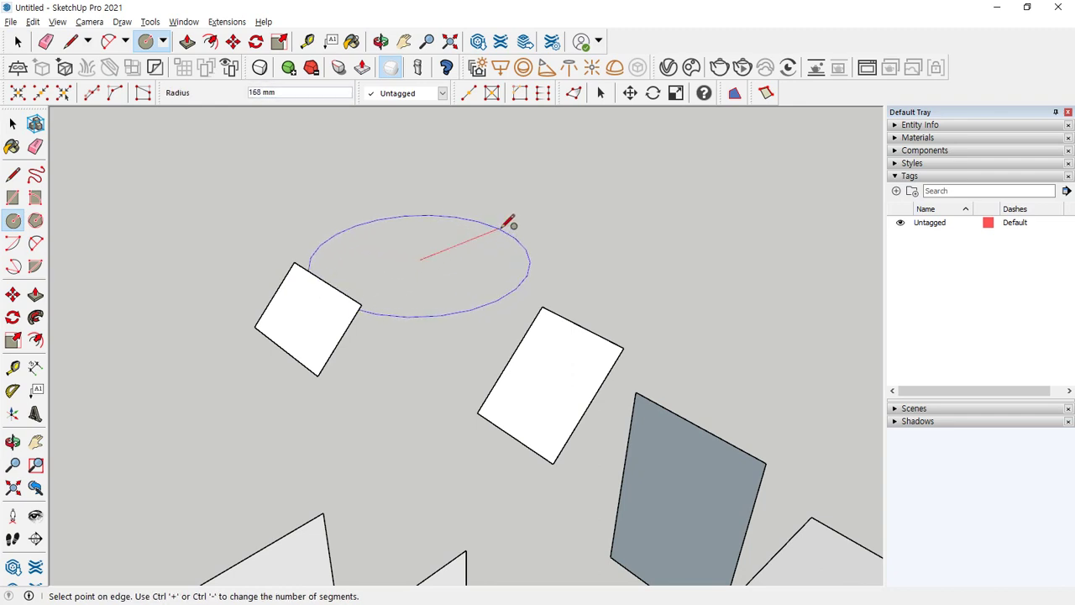
{"action": "left_click", "coordinate": [476, 227]}
{"action": "middle_click_drag", "start_coordinate": [467, 281], "coordinate": [563, 269]}
{"action": "left_click", "coordinate": [562, 272]}
{"action": "left_click", "coordinate": [601, 272]}
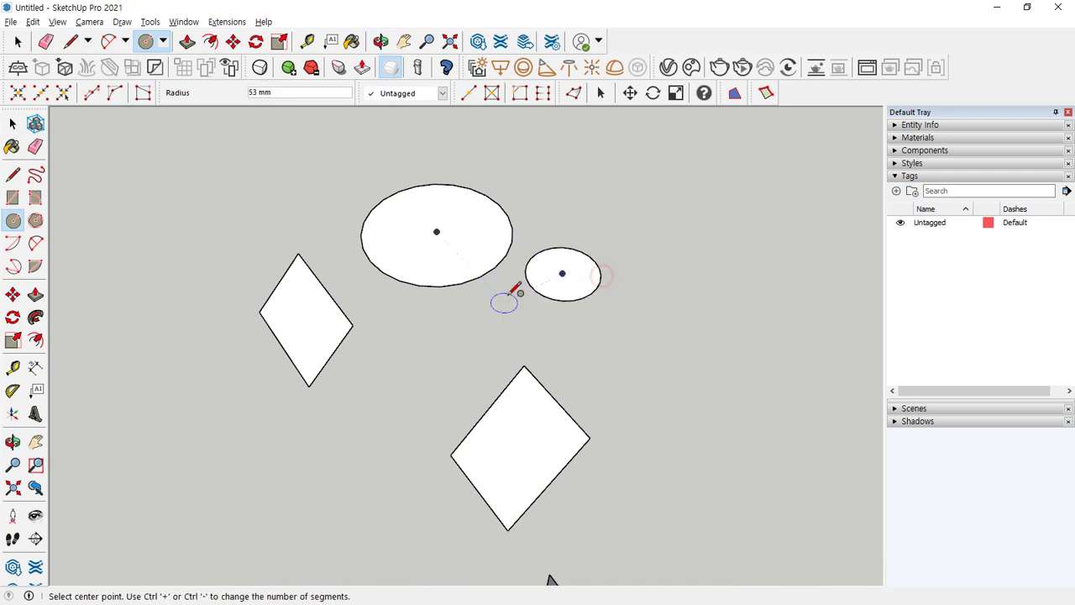
Draw a third freehand circle beside the first two, with a radius of about 123 mm.
{"action": "middle_click_drag", "start_coordinate": [509, 294], "coordinate": [424, 264]}
{"action": "left_click", "coordinate": [437, 249]}
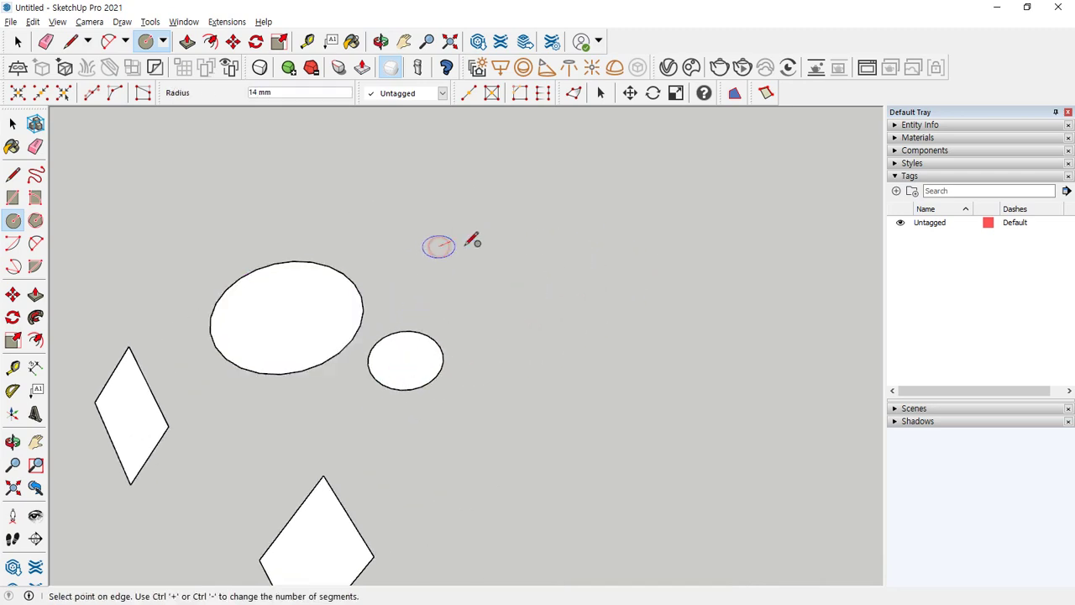
{"action": "left_click", "coordinate": [516, 243]}
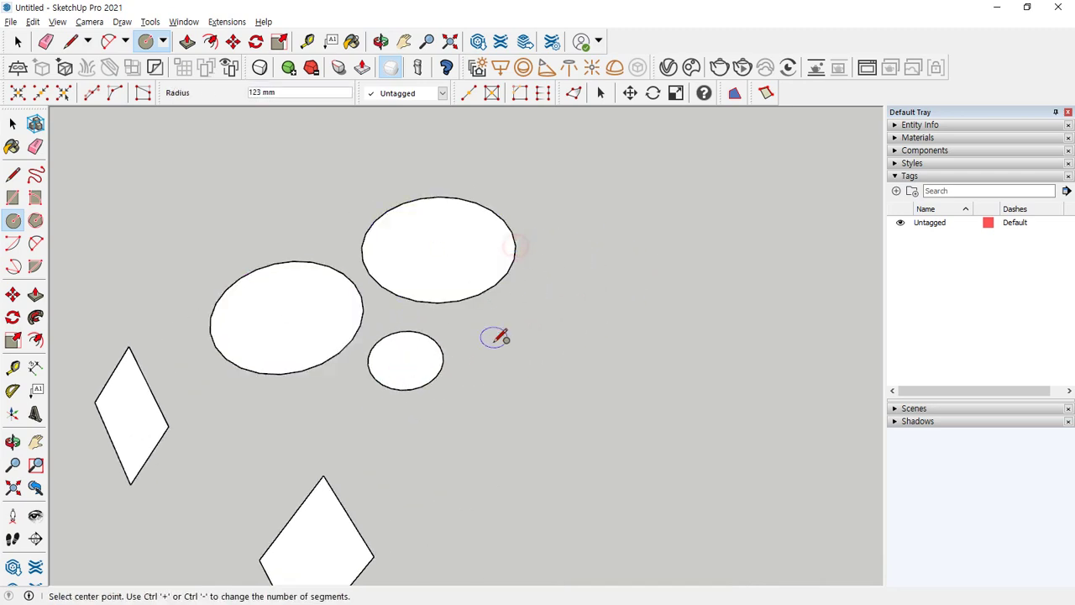
Draw a circle in the empty area beside the existing circles with an exact radius of 50.
{"action": "left_click", "coordinate": [569, 314]}
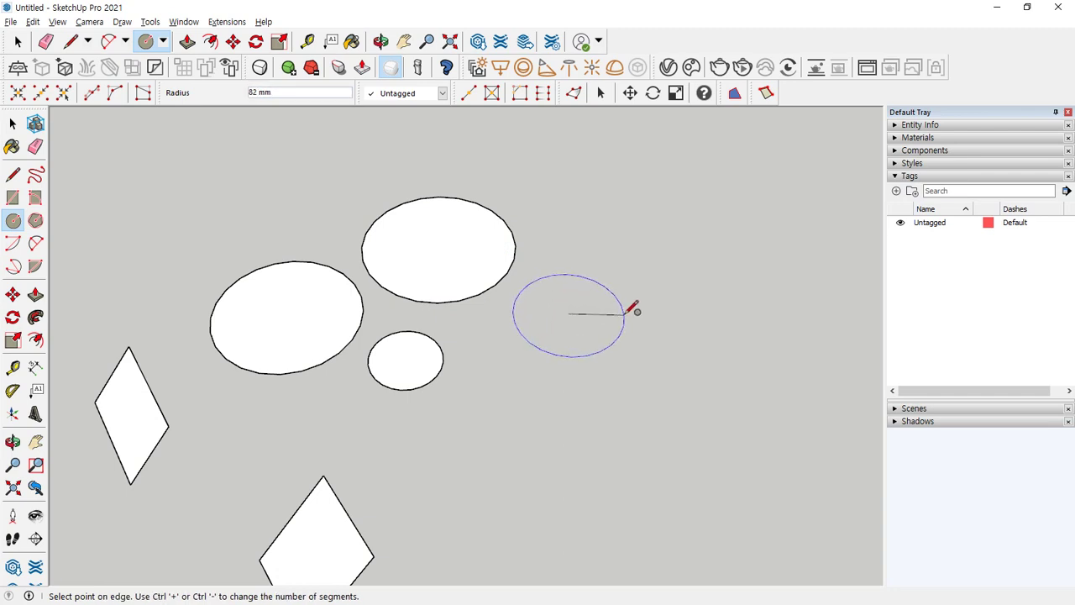
{"action": "key", "text": "Return"}
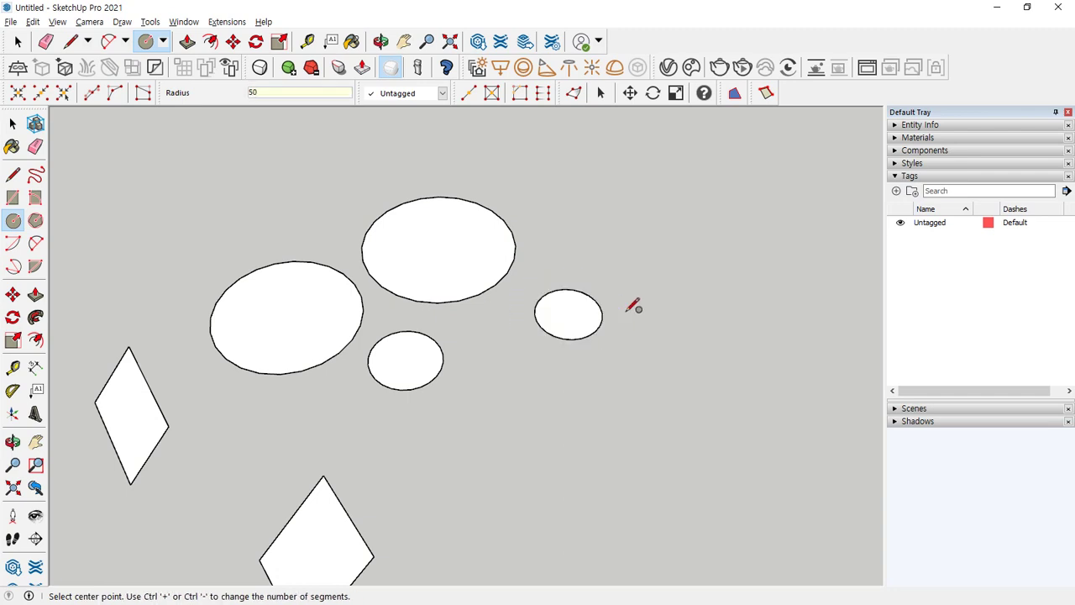
{"action": "scroll", "coordinate": [567, 307], "scroll_direction": "up", "scroll_amount": 2}
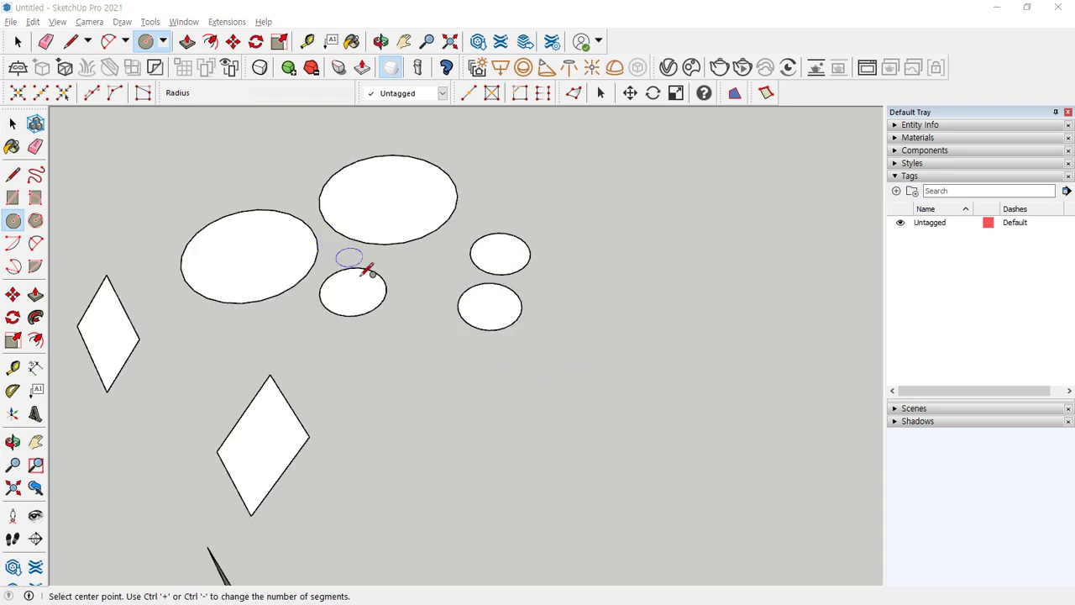
Draw a circle in the empty area behind the others, entering its radius as 150/2.
{"action": "middle_click_drag", "start_coordinate": [361, 264], "coordinate": [160, 579]}
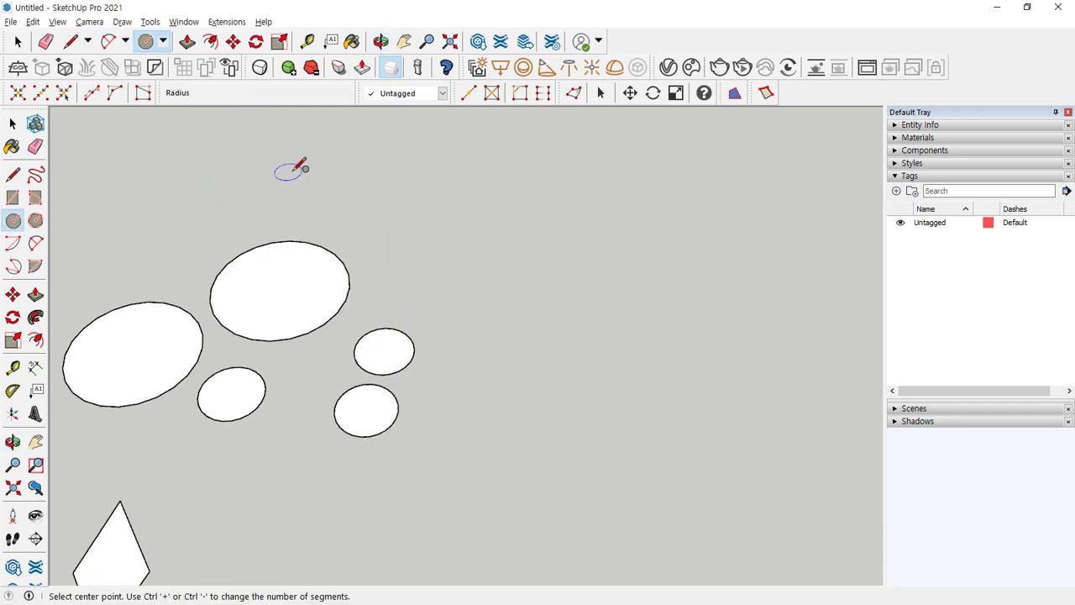
{"action": "left_click", "coordinate": [363, 177]}
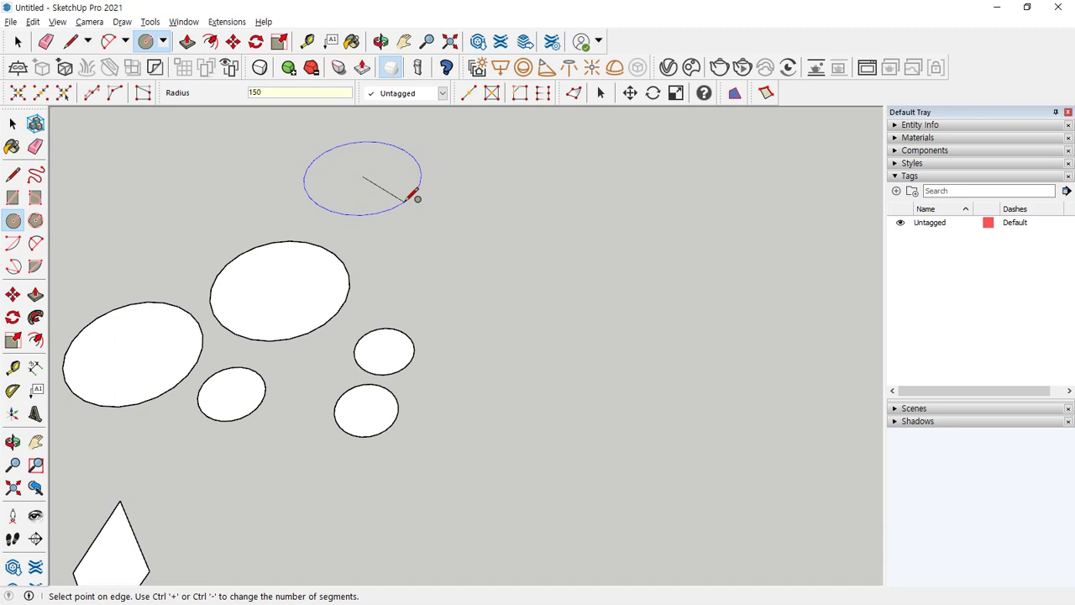
{"action": "key", "text": "Return"}
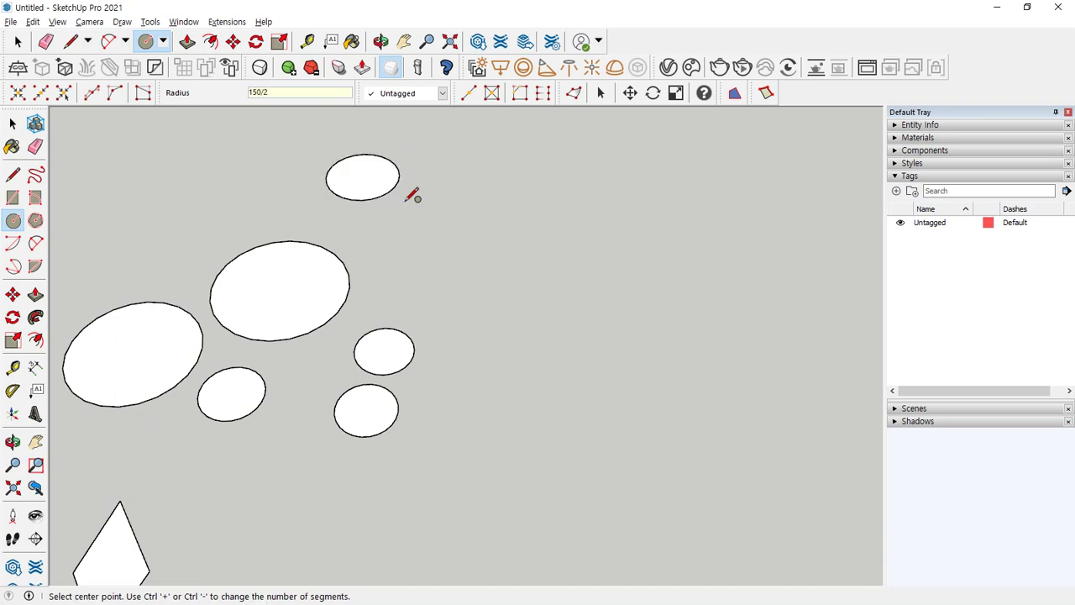
Dimension the radius of the 150/2 circle from its center to an edge vertex, placing the dimension in front of it.
{"action": "scroll", "coordinate": [362, 172], "scroll_direction": "up", "scroll_amount": 5}
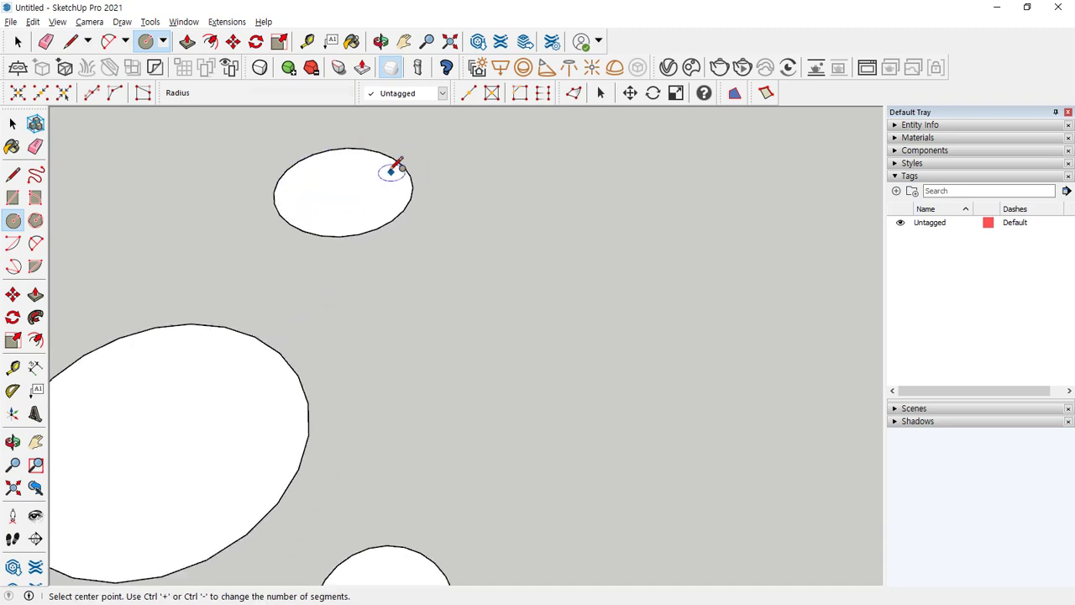
{"action": "left_click", "coordinate": [35, 367]}
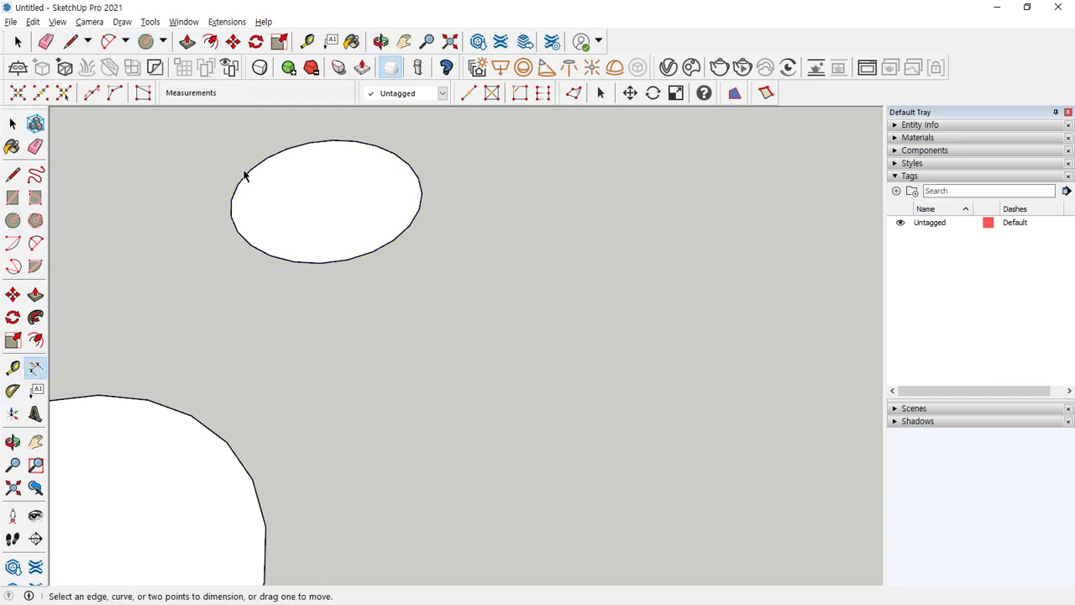
{"action": "left_click", "coordinate": [327, 198]}
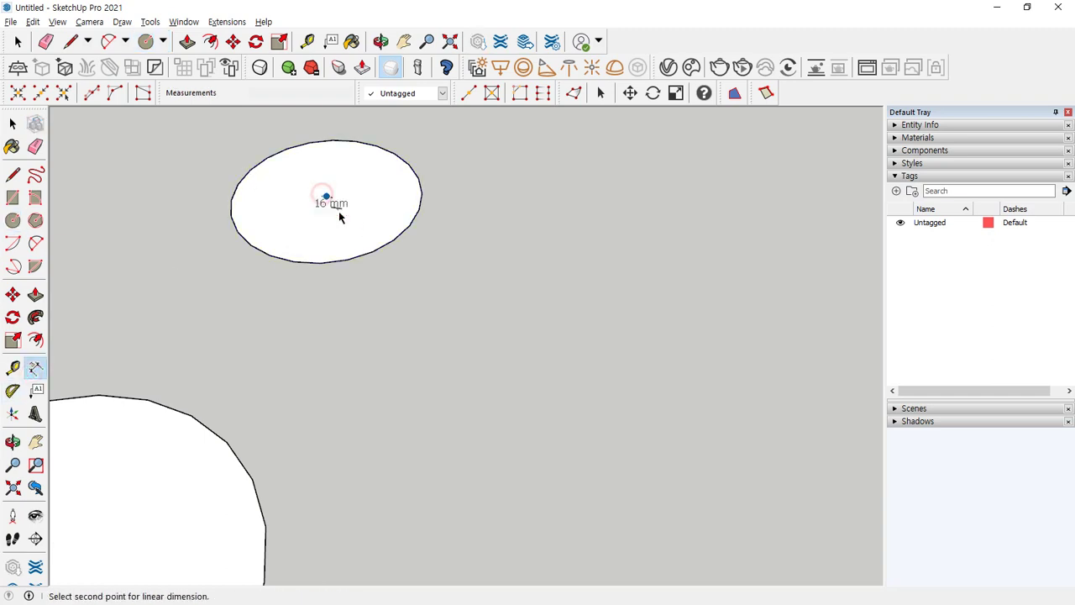
{"action": "left_click", "coordinate": [419, 210]}
{"action": "left_click", "coordinate": [338, 312]}
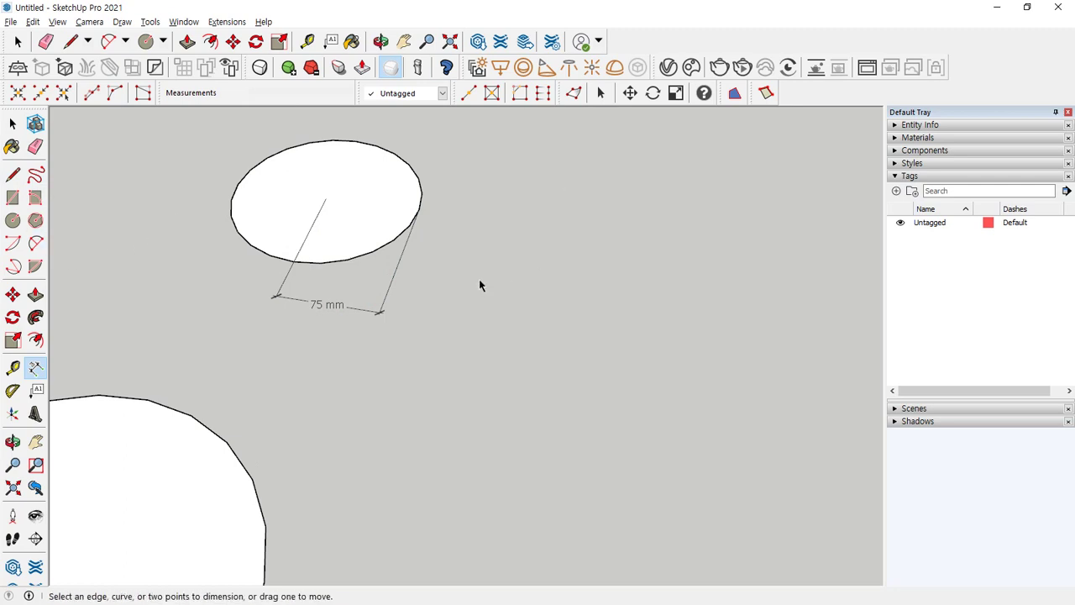
Inspect the straight segments that form the circle's edge and erase its radius dimension.
{"action": "middle_click_drag", "start_coordinate": [392, 192], "coordinate": [412, 221]}
{"action": "scroll", "coordinate": [270, 122], "scroll_direction": "up", "scroll_amount": 3}
{"action": "mouse_move", "coordinate": [396, 183]}
{"action": "left_mouse_down"}
{"action": "mouse_move", "coordinate": [495, 184]}
{"action": "mouse_move", "coordinate": [422, 192]}
{"action": "left_mouse_up"}
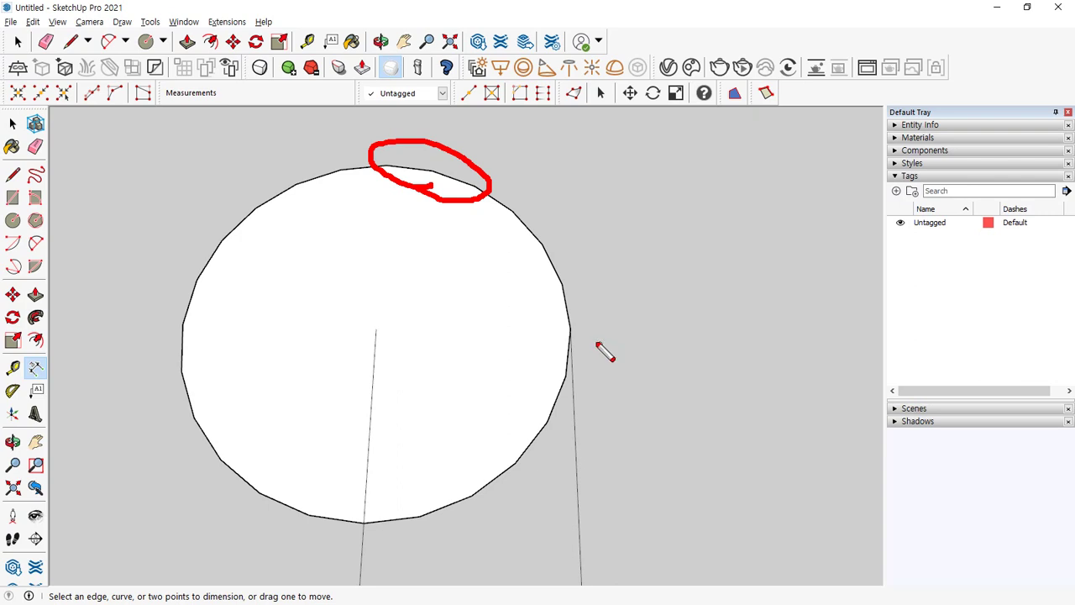
{"action": "key", "text": "Escape"}
{"action": "scroll", "coordinate": [540, 425], "scroll_direction": "down", "scroll_amount": 4}
{"action": "key", "text": "e"}
{"action": "left_click_drag", "start_coordinate": [586, 523], "coordinate": [531, 552]}
{"action": "middle_click_drag", "start_coordinate": [531, 551], "coordinate": [293, 477]}
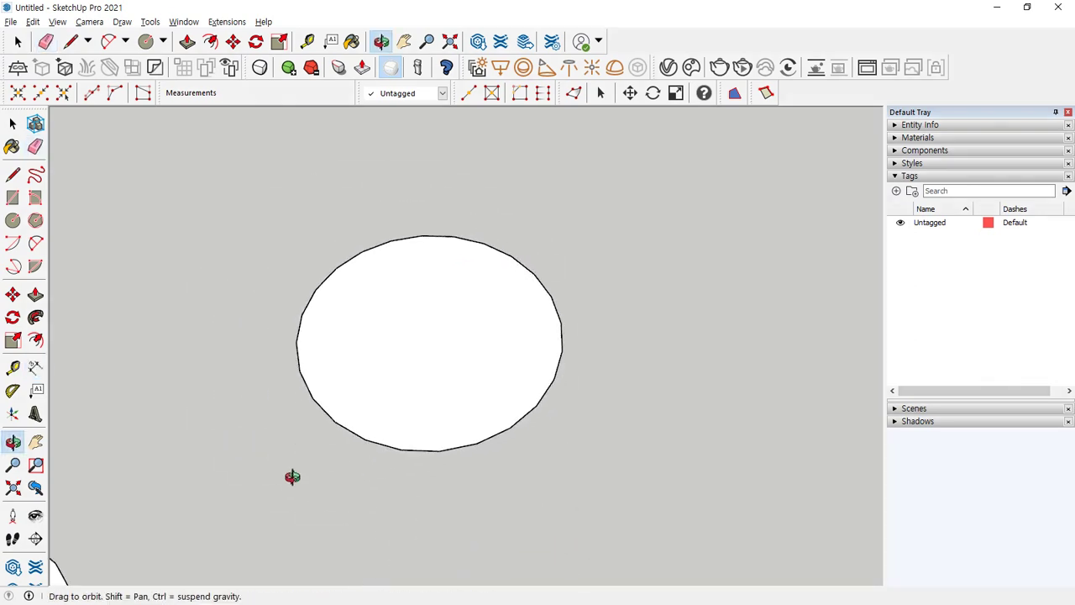
Push/Pull the 150/2 circle upward into a cylinder about 127 mm tall.
{"action": "key", "text": "p"}
{"action": "left_click", "coordinate": [454, 364]}
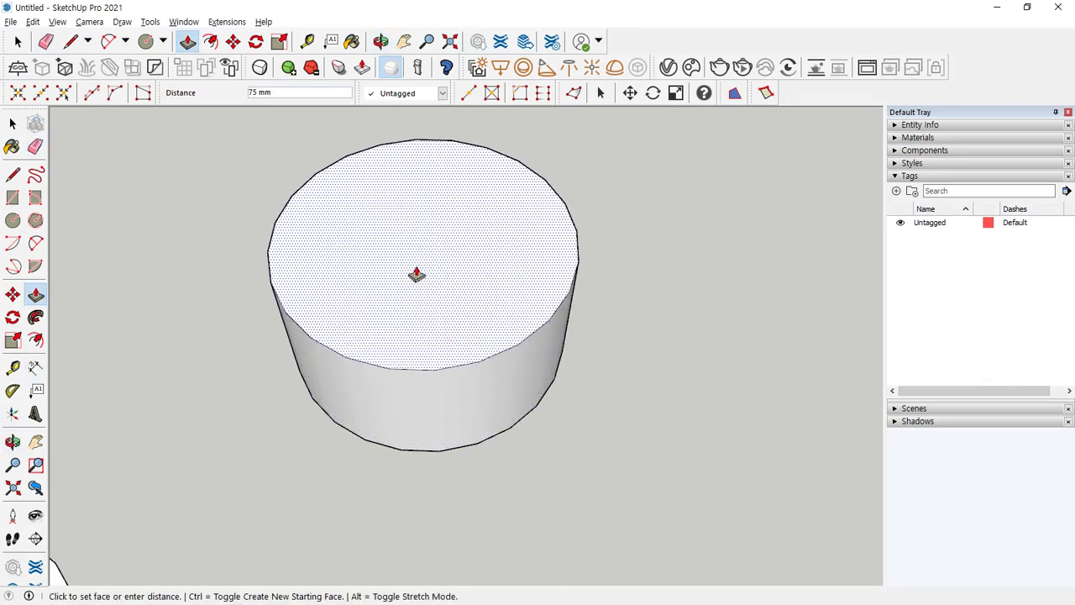
{"action": "left_click", "coordinate": [386, 193]}
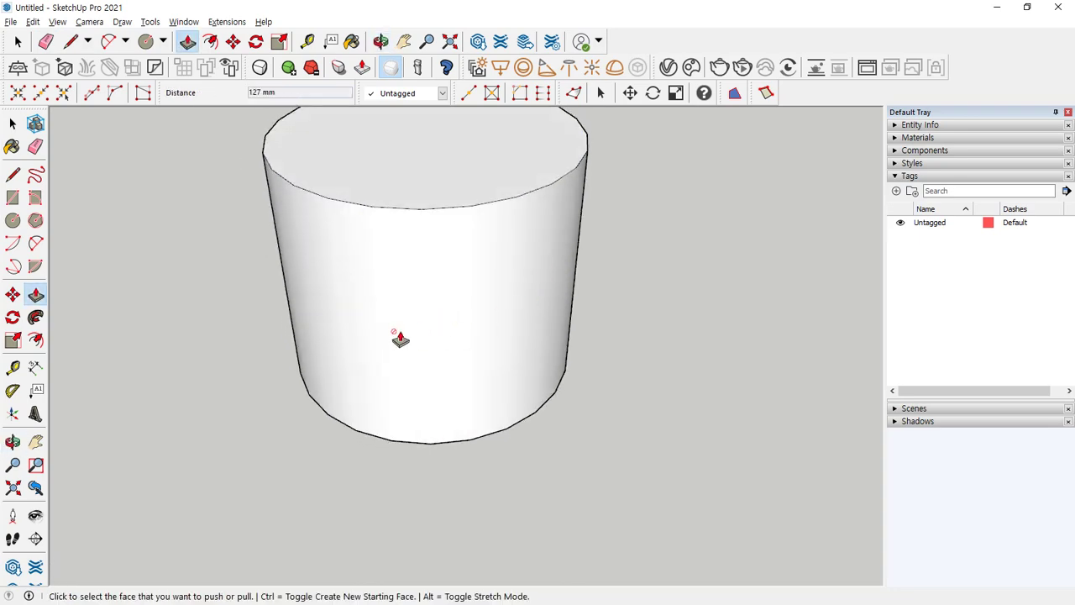
Select the whole cylinder with all connected geometry and examine the hidden vertical edges on its side.
{"action": "key", "text": "space"}
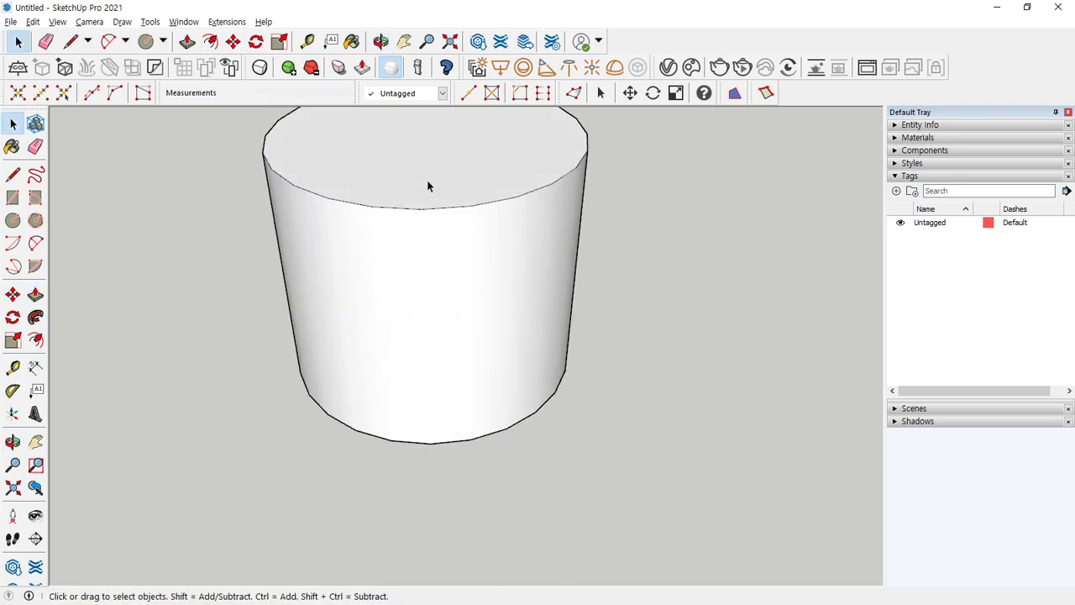
{"action": "triple_click", "coordinate": [434, 164]}
{"action": "middle_click_drag", "start_coordinate": [434, 496], "coordinate": [341, 456]}
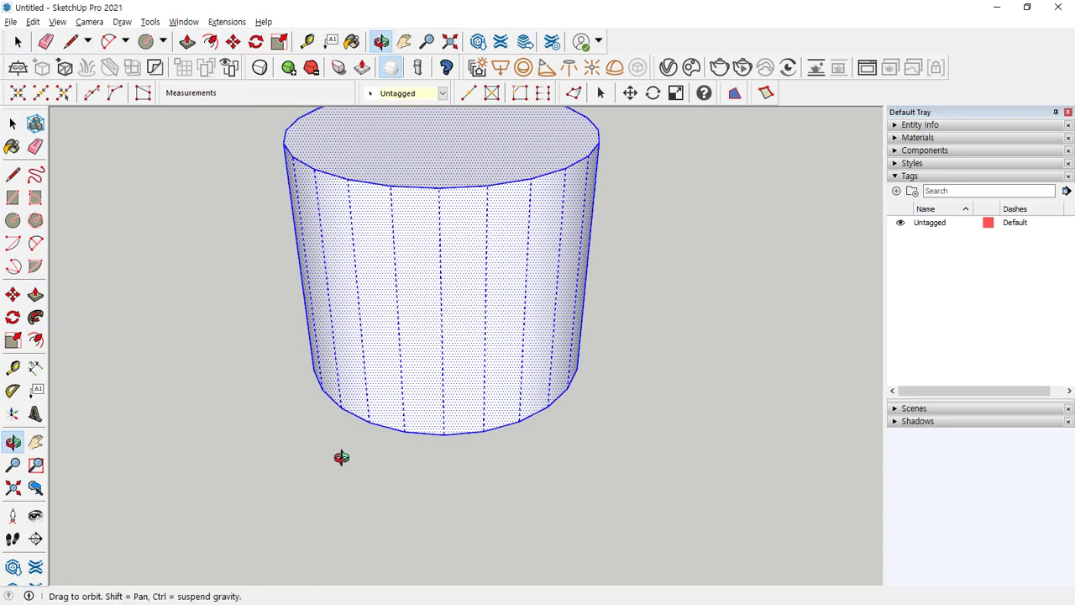
{"action": "key", "text": "e"}
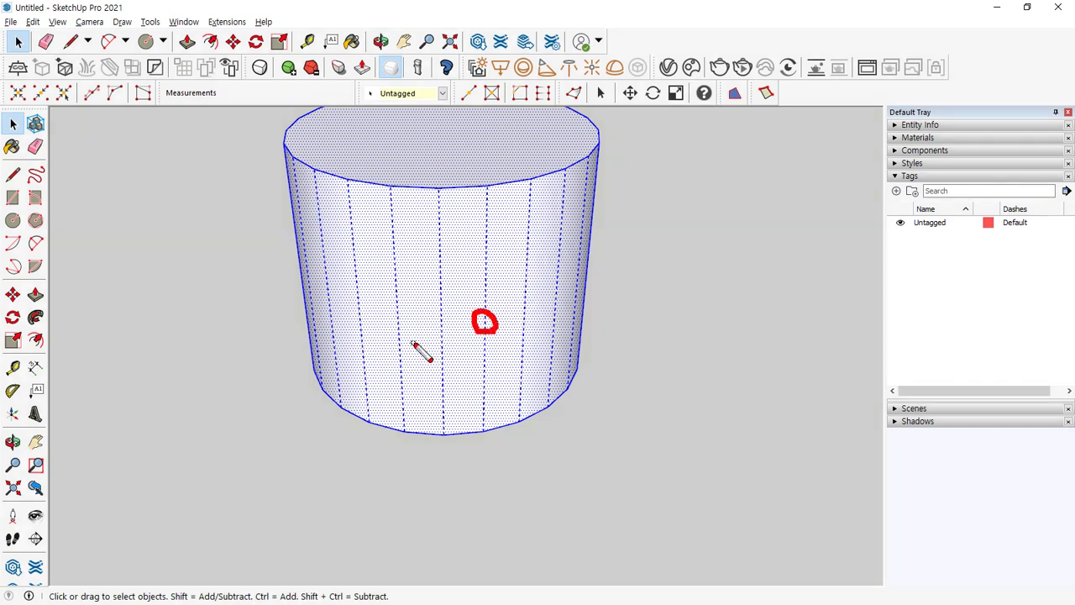
{"action": "left_click_drag", "start_coordinate": [440, 331], "coordinate": [440, 334]}
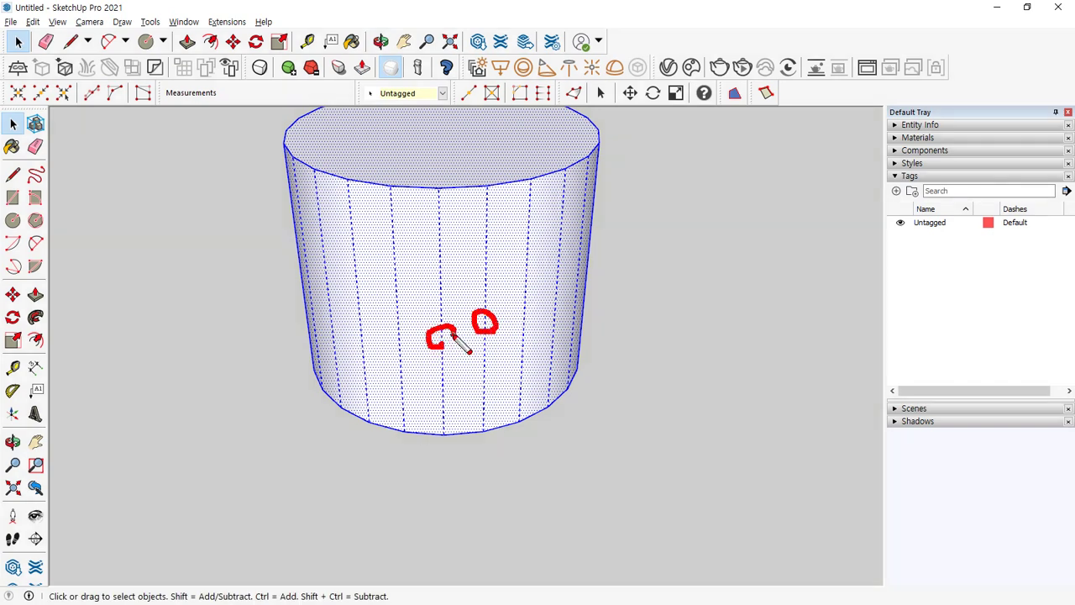
{"action": "key", "text": "Escape"}
Unsmooth the hidden vertical edges all around the 150/2 cylinder's side with the Eraser so they show as solid lines.
{"action": "key", "text": "e"}
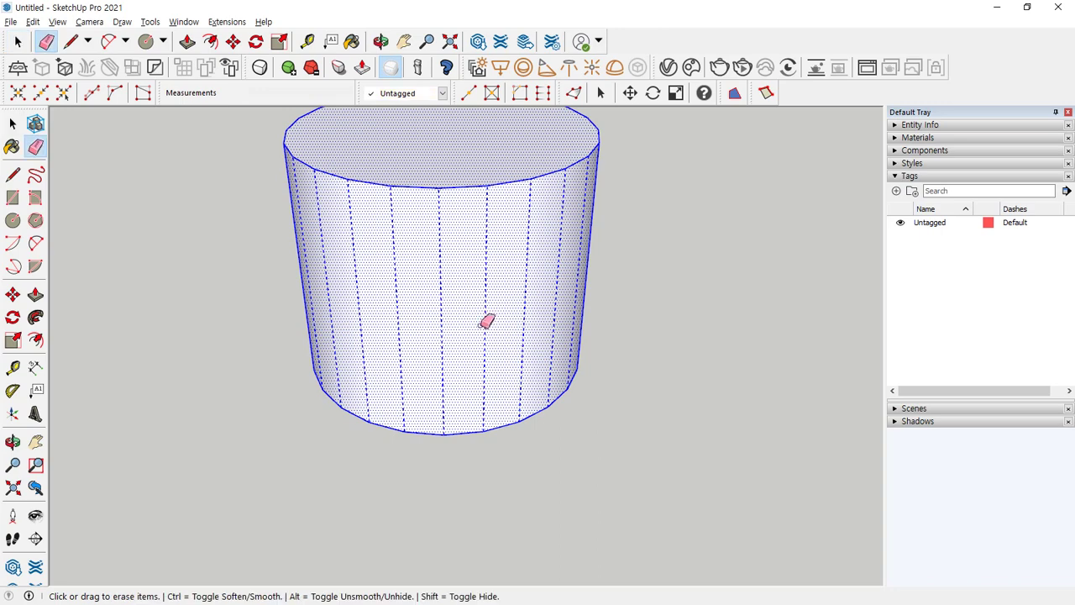
{"action": "key", "text": "alt"}
{"action": "left_click_drag", "start_coordinate": [557, 278], "coordinate": [332, 290], "text": "alt"}
{"action": "mouse_move", "coordinate": [551, 294]}
{"action": "middle_mouse_down"}
{"action": "mouse_move", "coordinate": [266, 300]}
{"action": "mouse_move", "coordinate": [469, 302]}
{"action": "middle_mouse_up"}
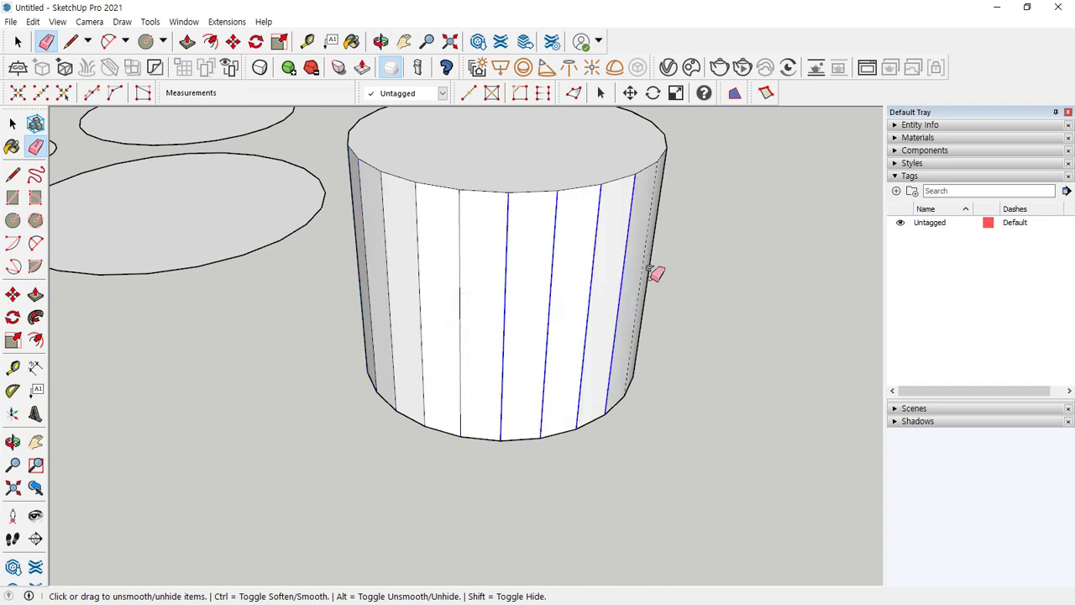
{"action": "middle_click_drag", "start_coordinate": [653, 271], "coordinate": [392, 301]}
{"action": "left_click_drag", "start_coordinate": [387, 307], "coordinate": [686, 312], "text": "alt"}
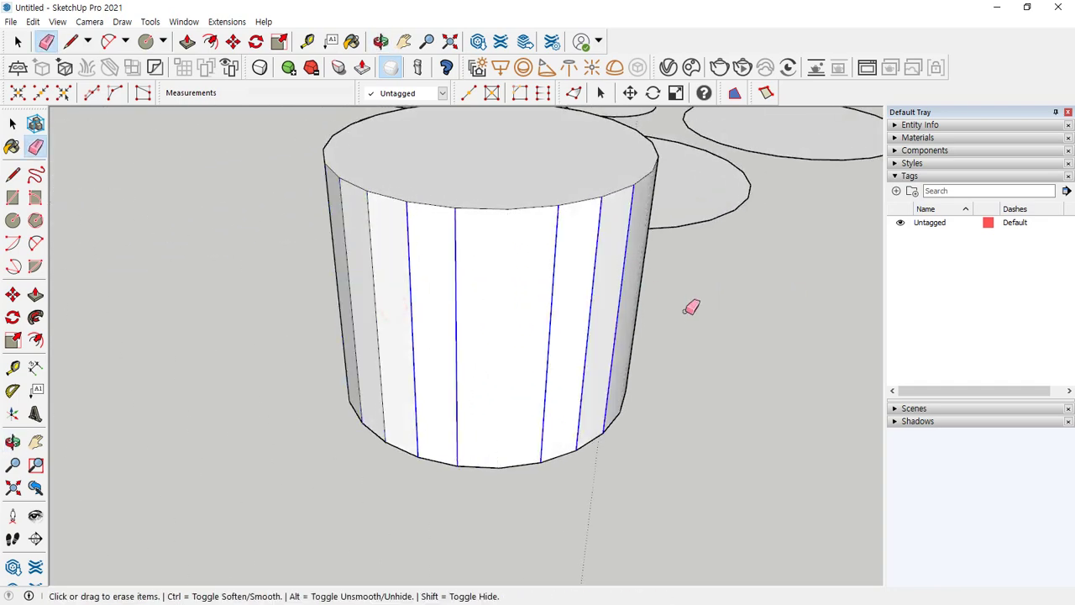
{"action": "left_click_drag", "start_coordinate": [528, 302], "coordinate": [473, 307], "text": "alt"}
{"action": "middle_click_drag", "start_coordinate": [643, 330], "coordinate": [428, 345]}
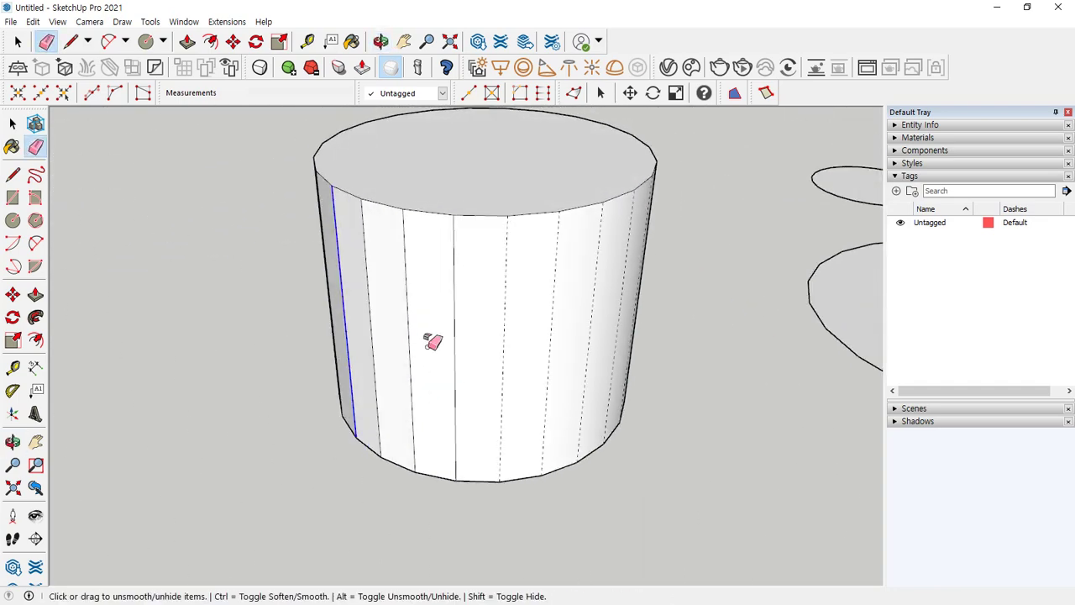
{"action": "mouse_move", "coordinate": [435, 347]}
{"action": "left_mouse_down", "text": "alt"}
{"action": "mouse_move", "coordinate": [595, 316]}
{"action": "mouse_move", "coordinate": [626, 294]}
{"action": "left_mouse_up", "text": "alt"}
{"action": "middle_click_drag", "start_coordinate": [792, 331], "coordinate": [504, 331]}
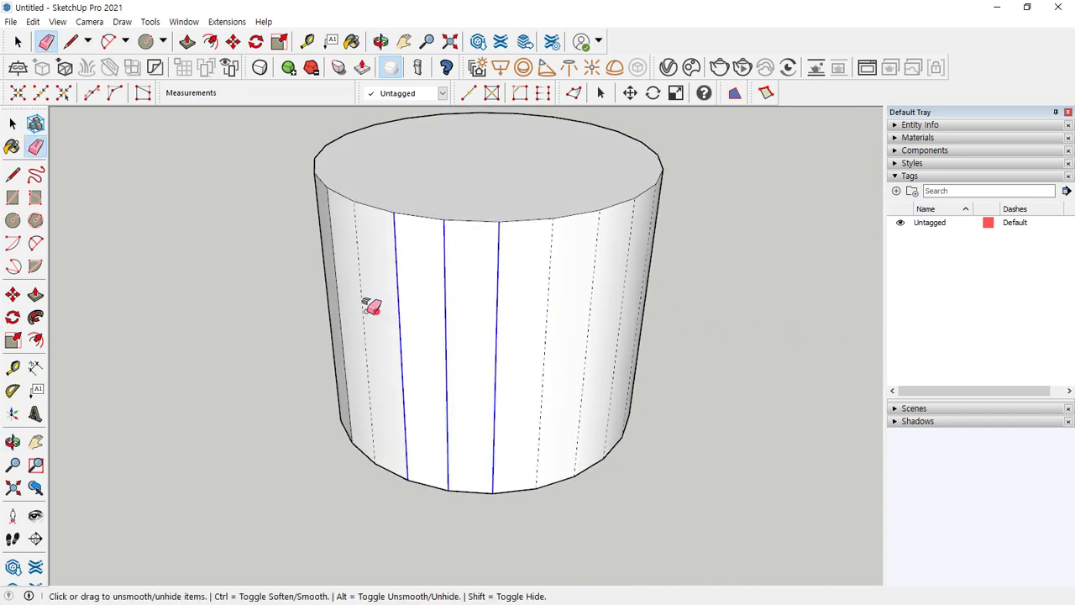
{"action": "left_click_drag", "start_coordinate": [466, 343], "coordinate": [636, 305], "text": "alt"}
{"action": "mouse_move", "coordinate": [648, 343]}
{"action": "middle_mouse_down"}
{"action": "mouse_move", "coordinate": [538, 336]}
{"action": "mouse_move", "coordinate": [639, 303]}
{"action": "middle_mouse_up"}
{"action": "left_click_drag", "start_coordinate": [636, 305], "coordinate": [430, 330], "text": "alt"}
{"action": "key", "text": "space"}
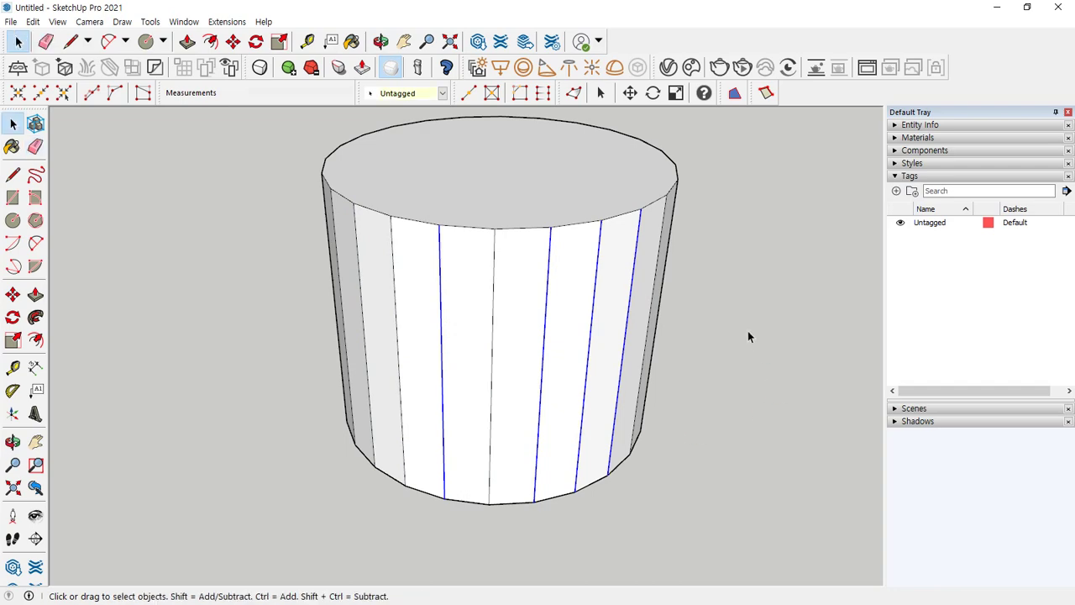
{"action": "left_click", "coordinate": [722, 318]}
{"action": "mouse_move", "coordinate": [649, 354]}
{"action": "middle_mouse_down"}
{"action": "mouse_move", "coordinate": [432, 293]}
{"action": "mouse_move", "coordinate": [487, 444]}
{"action": "mouse_move", "coordinate": [545, 426]}
{"action": "mouse_move", "coordinate": [625, 373]}
{"action": "mouse_move", "coordinate": [428, 387]}
{"action": "middle_mouse_up"}
{"action": "scroll", "coordinate": [589, 344], "scroll_direction": "up", "scroll_amount": 1}
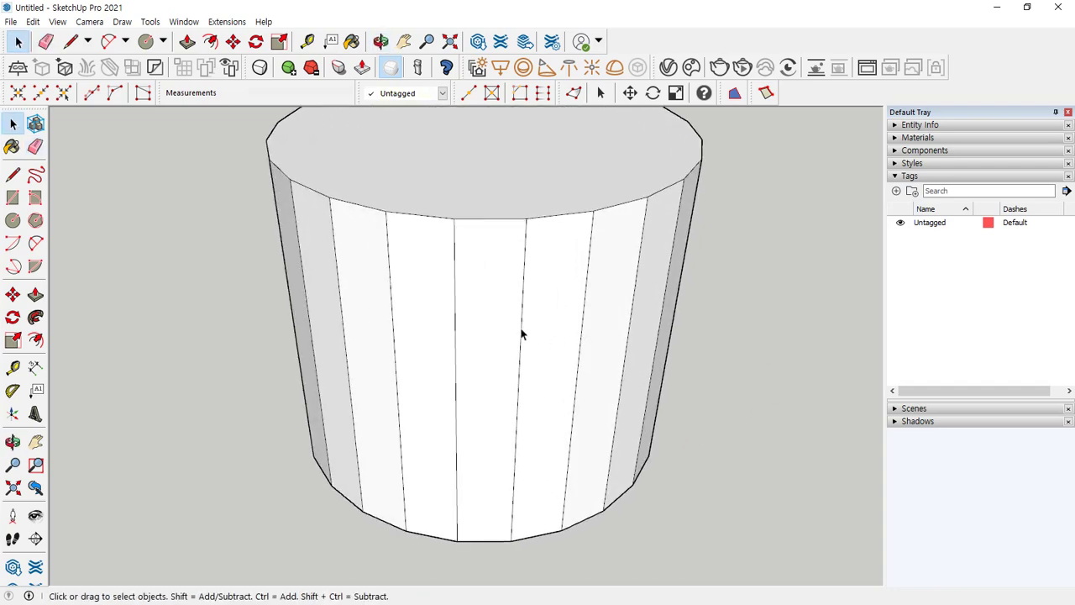
{"action": "scroll", "coordinate": [571, 336], "scroll_direction": "down", "scroll_amount": 3}
Hide the vertical edges across the front of the cylinder's side with the Eraser and compare them with the unhidden ones.
{"action": "key", "text": "e"}
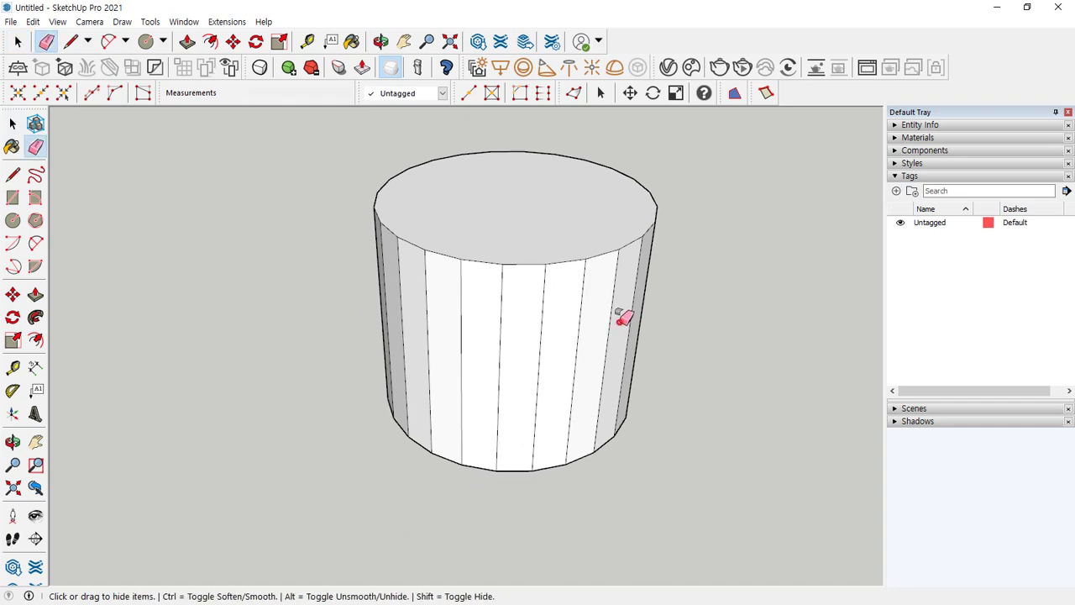
{"action": "mouse_move", "coordinate": [622, 312]}
{"action": "left_mouse_down", "text": "shift"}
{"action": "mouse_move", "coordinate": [504, 336]}
{"action": "mouse_move", "coordinate": [416, 317]}
{"action": "left_mouse_up", "text": "shift"}
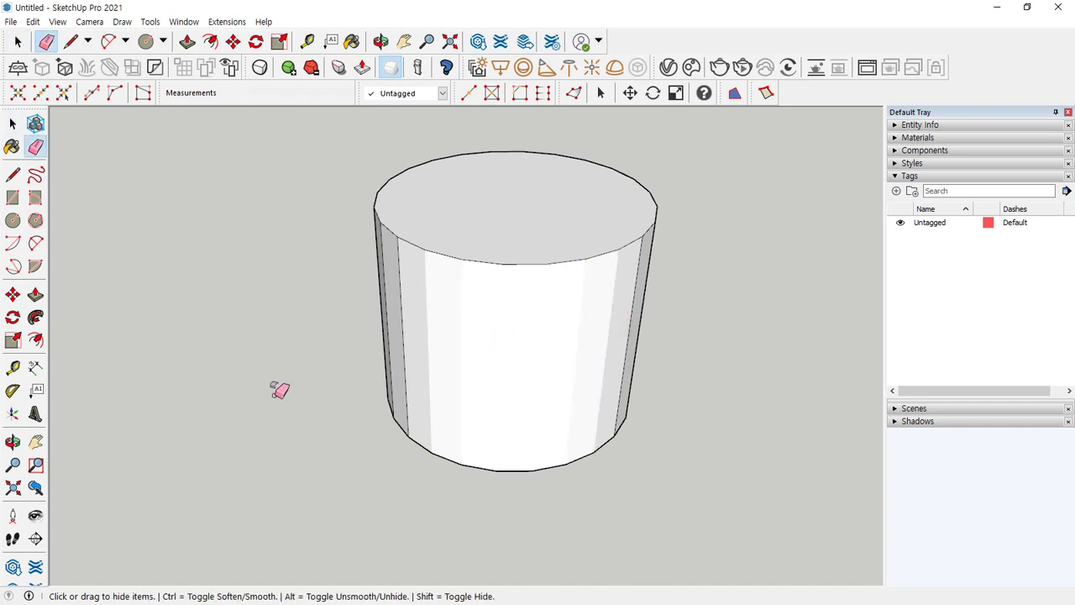
{"action": "middle_click_drag", "start_coordinate": [569, 411], "coordinate": [575, 329]}
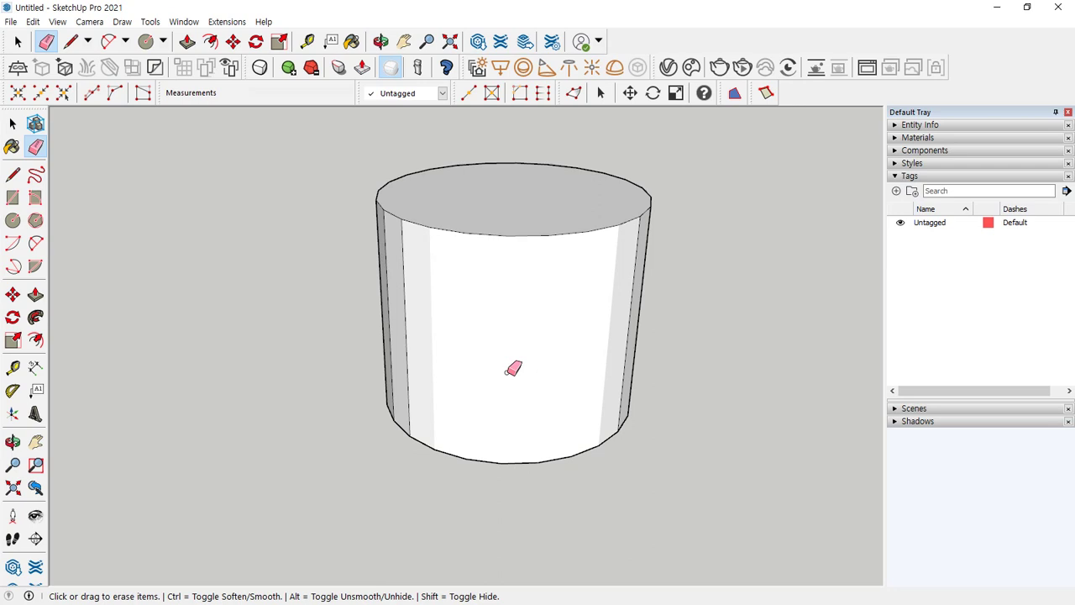
{"action": "middle_click_drag", "start_coordinate": [457, 342], "coordinate": [748, 396]}
{"action": "middle_click_drag", "start_coordinate": [384, 300], "coordinate": [480, 292]}
{"action": "scroll", "coordinate": [480, 292], "scroll_direction": "up", "scroll_amount": 2}
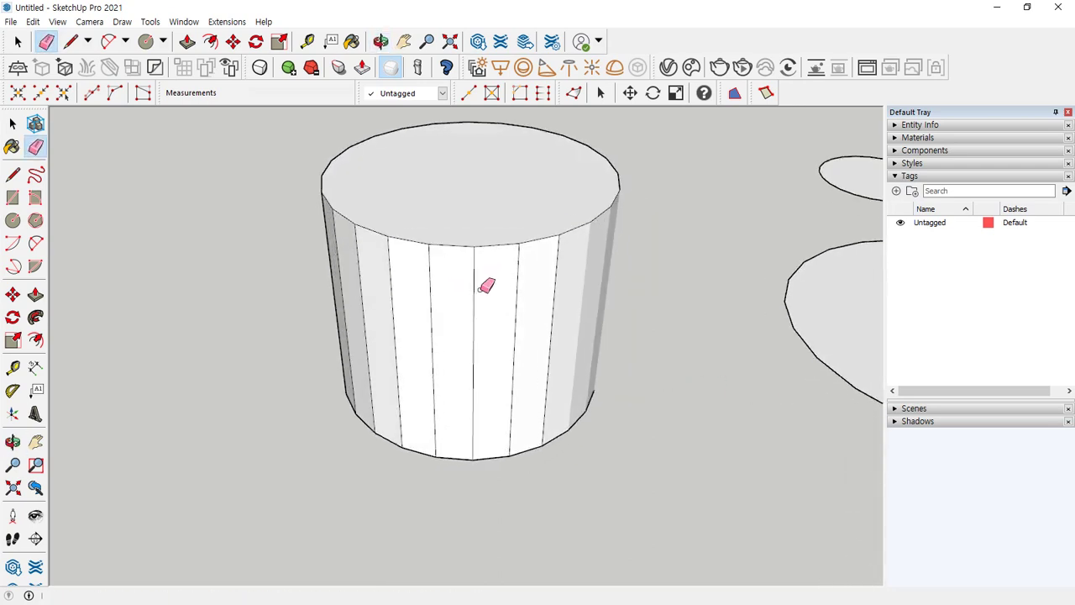
{"action": "scroll", "coordinate": [473, 330], "scroll_direction": "up", "scroll_amount": 1}
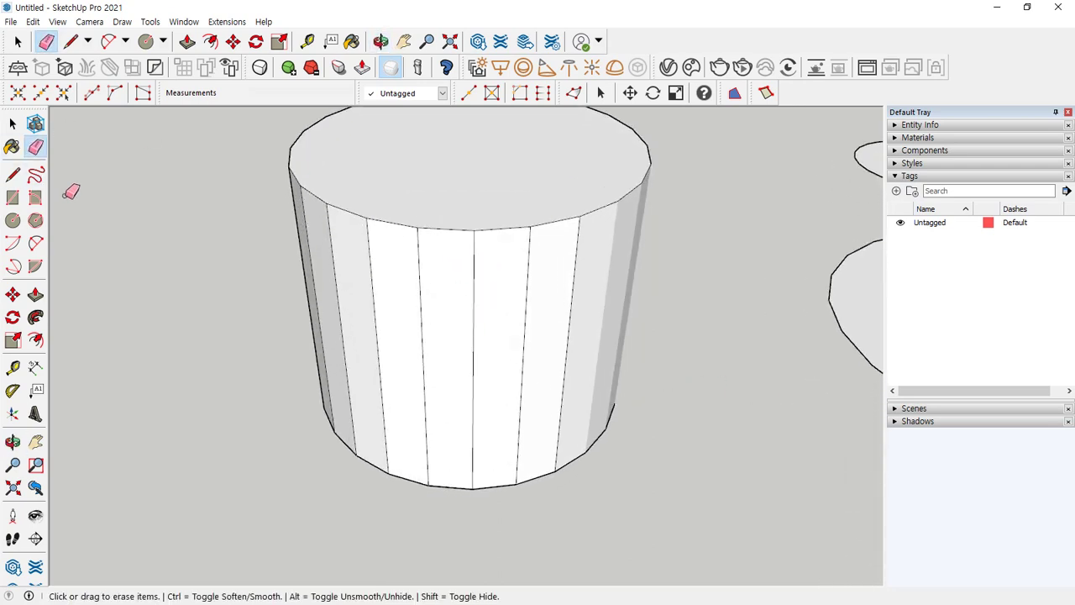
Soften and smooth one vertical edge on the cylinder's side with the Eraser, and check it by selecting all connected geometry.
{"action": "key", "text": "shift"}
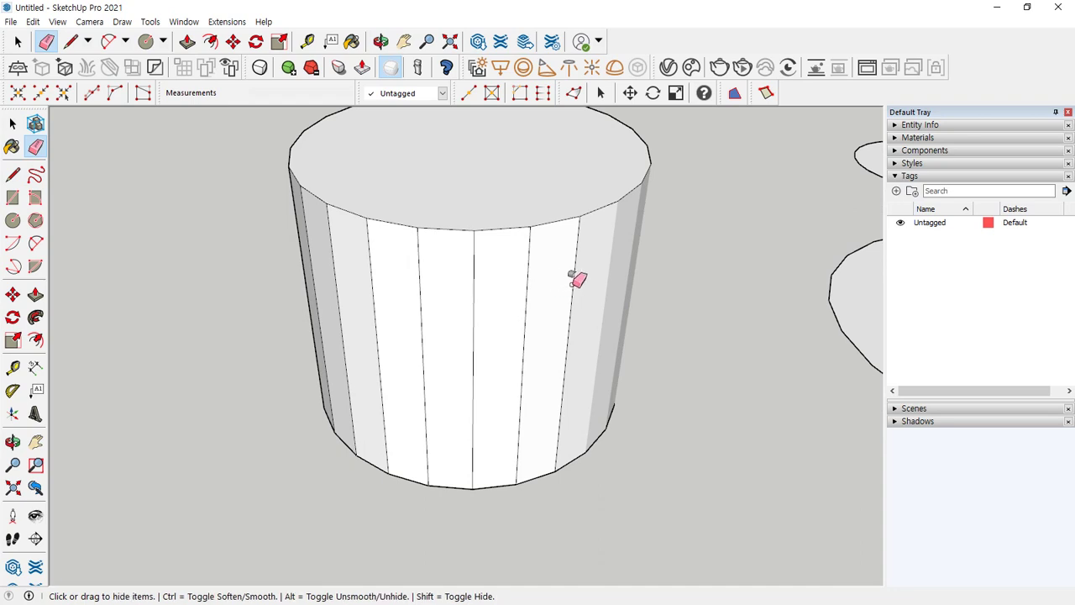
{"action": "key", "text": "ctrl"}
{"action": "key", "text": "shift"}
{"action": "key", "text": "ctrl"}
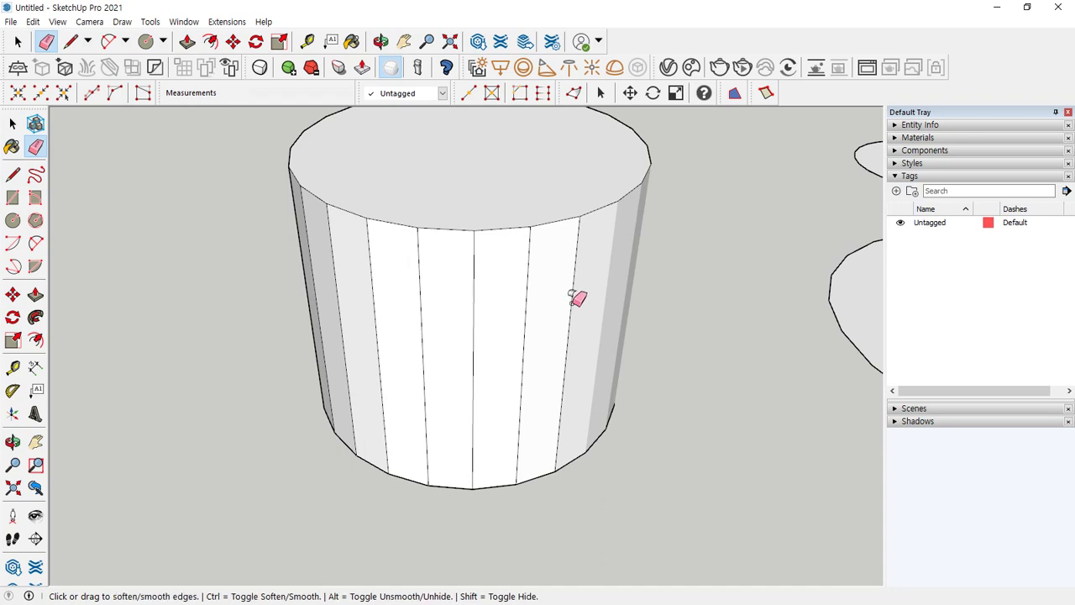
{"action": "left_click_drag", "start_coordinate": [571, 295], "coordinate": [586, 379], "text": "ctrl"}
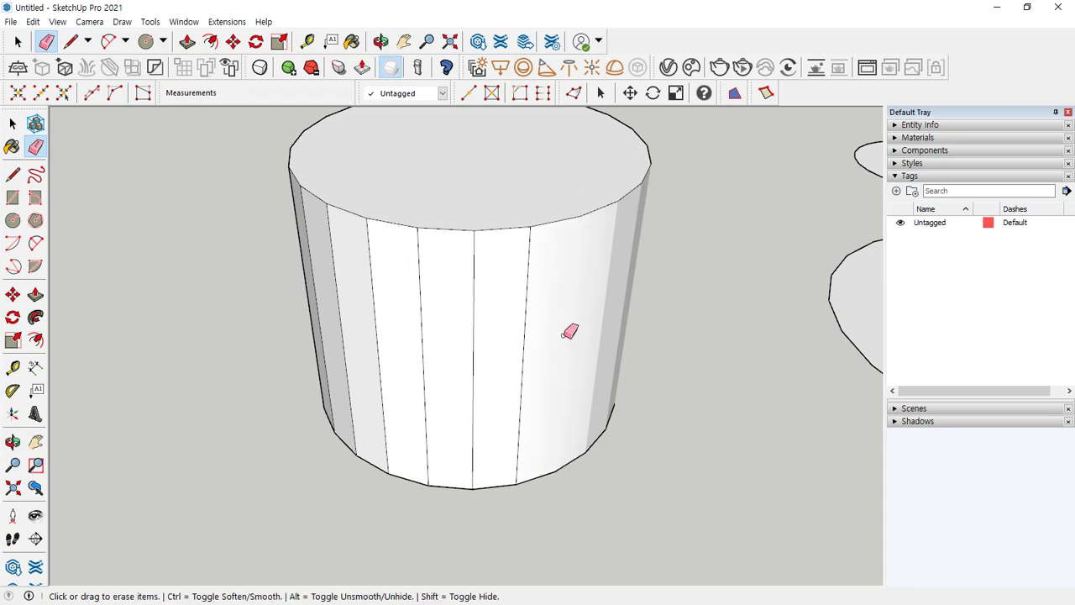
{"action": "key", "text": "space"}
{"action": "triple_click", "coordinate": [555, 188]}
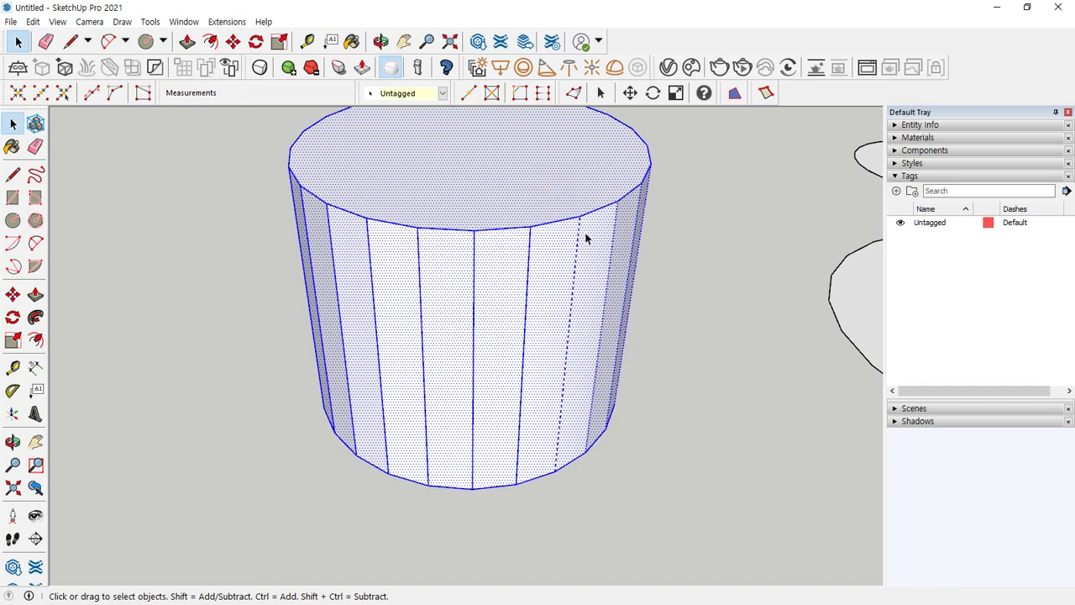
{"action": "left_click", "coordinate": [570, 307]}
{"action": "left_click", "coordinate": [685, 335]}
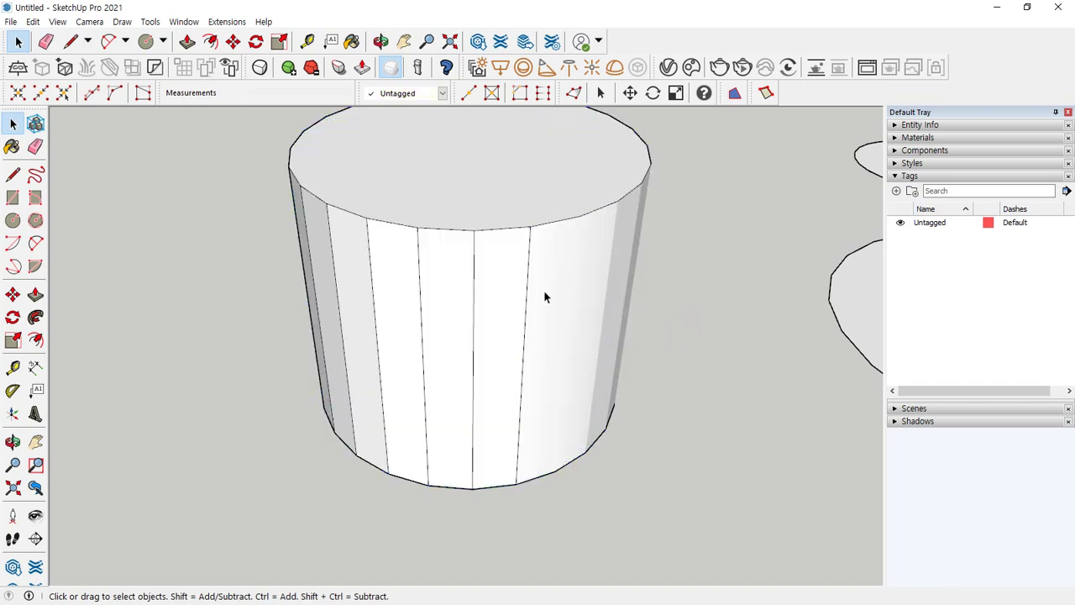
Soften the vertical edge next to the smoothed one and select the cylinder's connected geometry.
{"action": "key", "text": "e"}
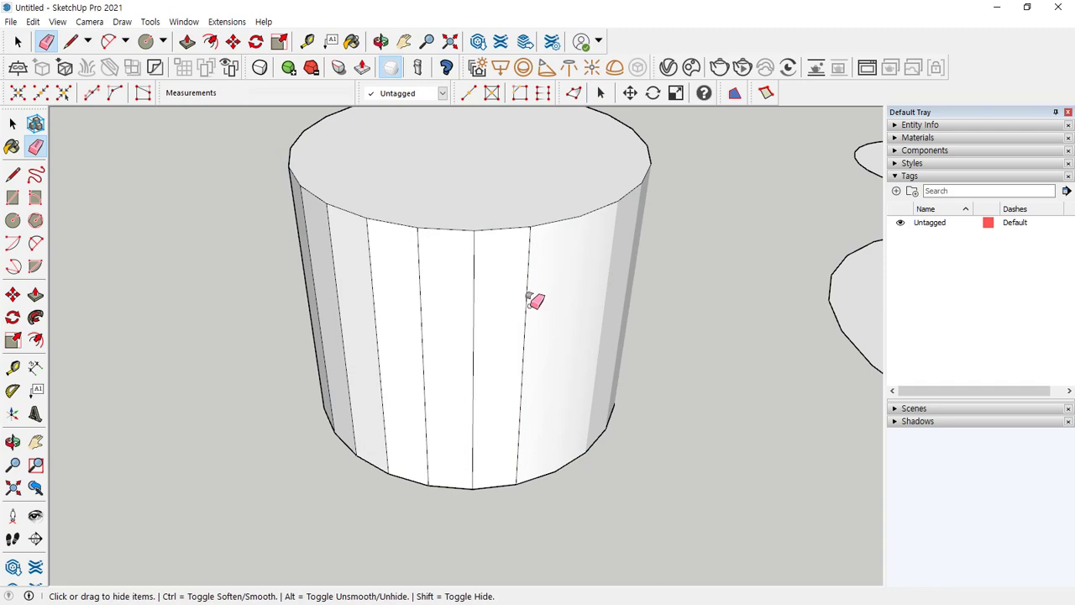
{"action": "left_click", "coordinate": [527, 306], "text": "ctrl"}
{"action": "key", "text": "space"}
{"action": "left_click", "coordinate": [542, 178]}
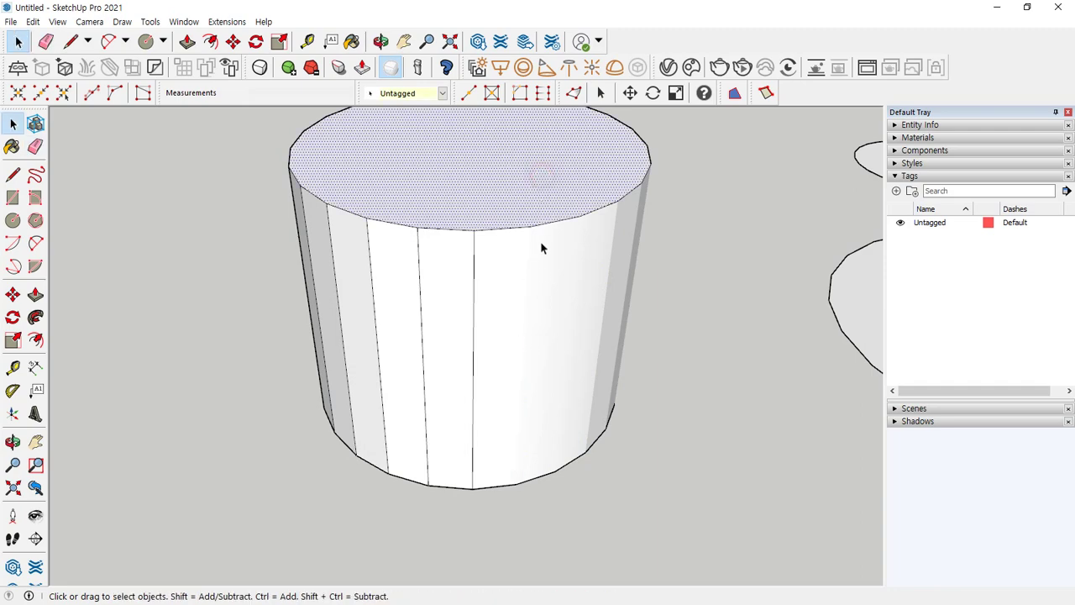
{"action": "triple_click", "coordinate": [521, 180]}
Hide the neighbouring vertical edges at the front of the cylinder with the Eraser.
{"action": "mouse_move", "coordinate": [552, 312]}
{"action": "middle_mouse_down"}
{"action": "mouse_move", "coordinate": [499, 291]}
{"action": "mouse_move", "coordinate": [382, 284]}
{"action": "middle_mouse_up"}
{"action": "key", "text": "e"}
{"action": "left_click", "coordinate": [486, 309], "text": "shift"}
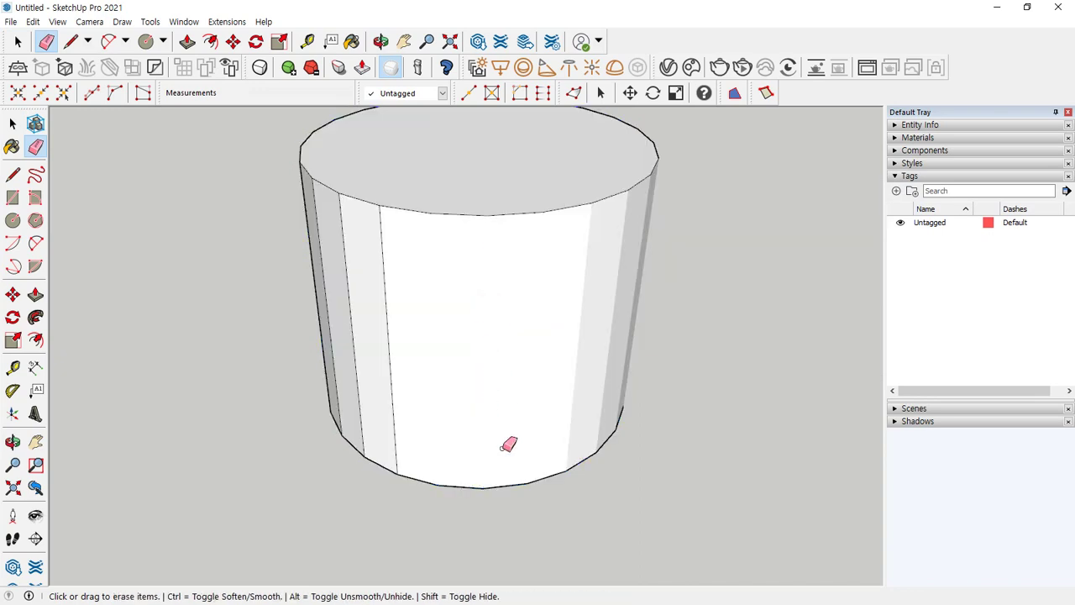
Unsmooth and unhide the softened and hidden vertical edges on the cylinder's front with the Eraser.
{"action": "key", "text": "alt"}
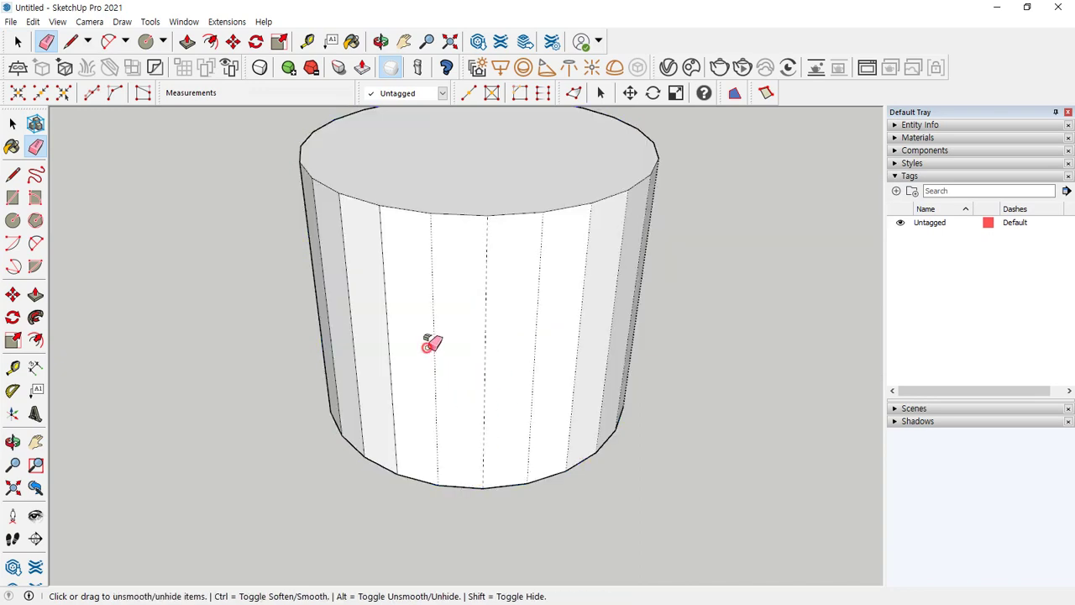
{"action": "mouse_move", "coordinate": [431, 343]}
{"action": "left_mouse_down", "text": "alt"}
{"action": "mouse_move", "coordinate": [516, 336]}
{"action": "mouse_move", "coordinate": [622, 298]}
{"action": "mouse_move", "coordinate": [576, 444]}
{"action": "left_mouse_up", "text": "alt"}
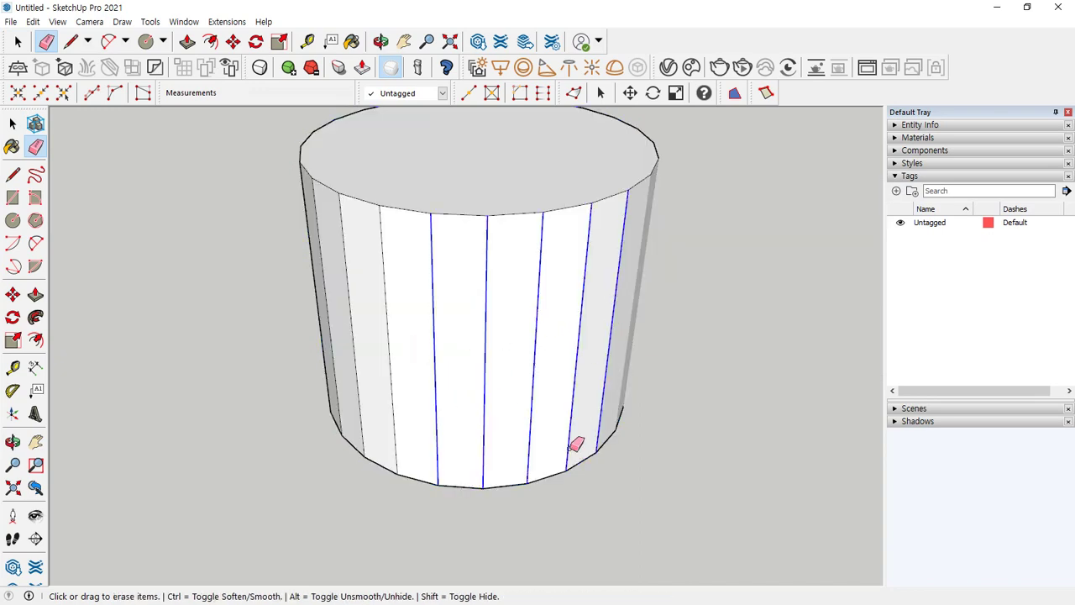
{"action": "middle_click_drag", "start_coordinate": [689, 411], "coordinate": [559, 512]}
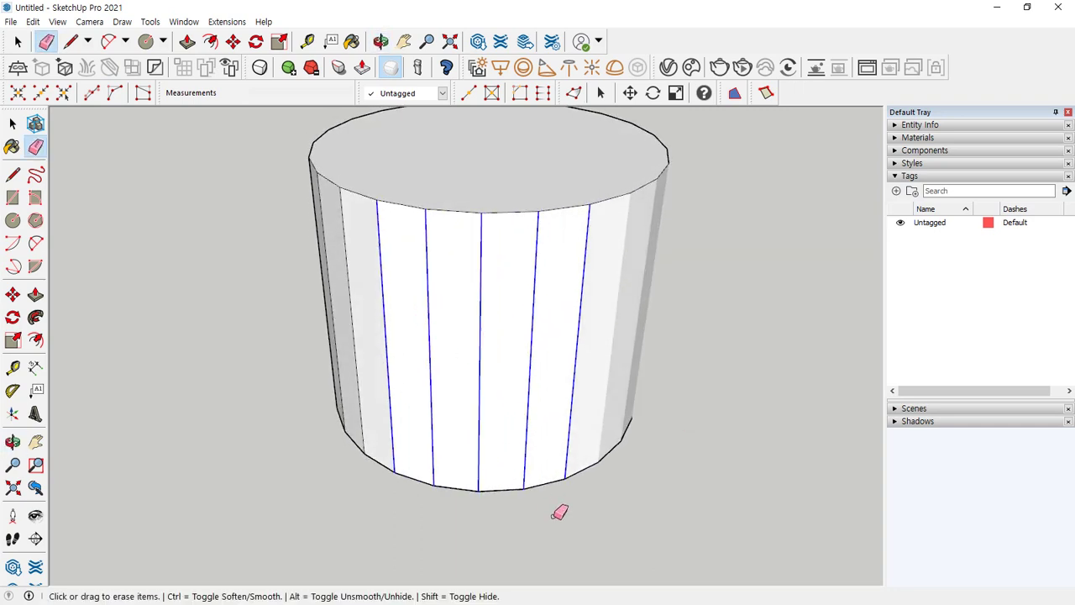
{"action": "key", "text": "space"}
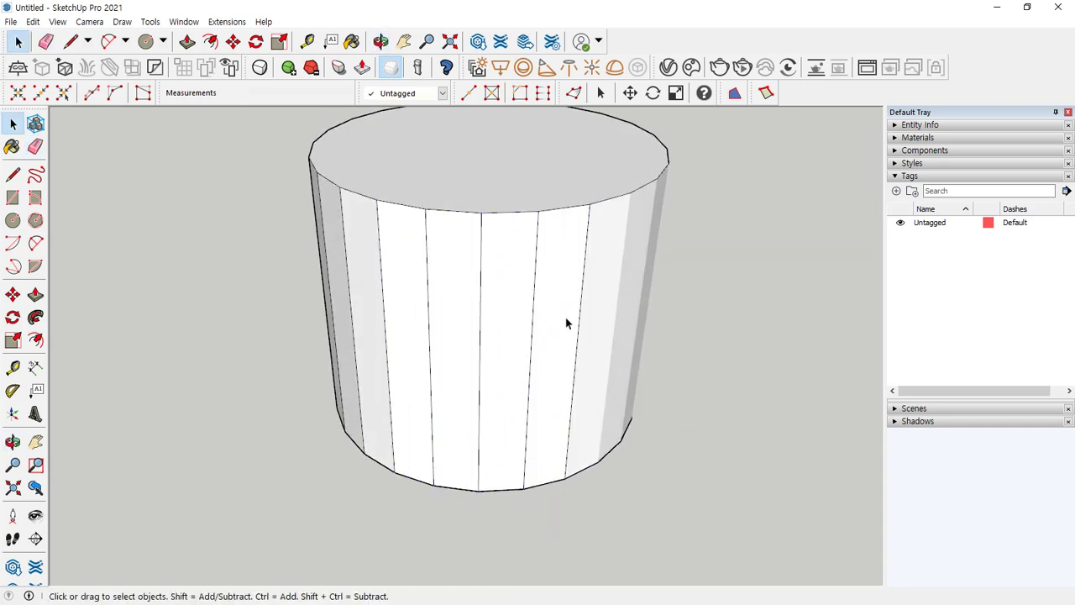
Hide the restored vertical edges across the cylinder's front again with the Eraser.
{"action": "key", "text": "e"}
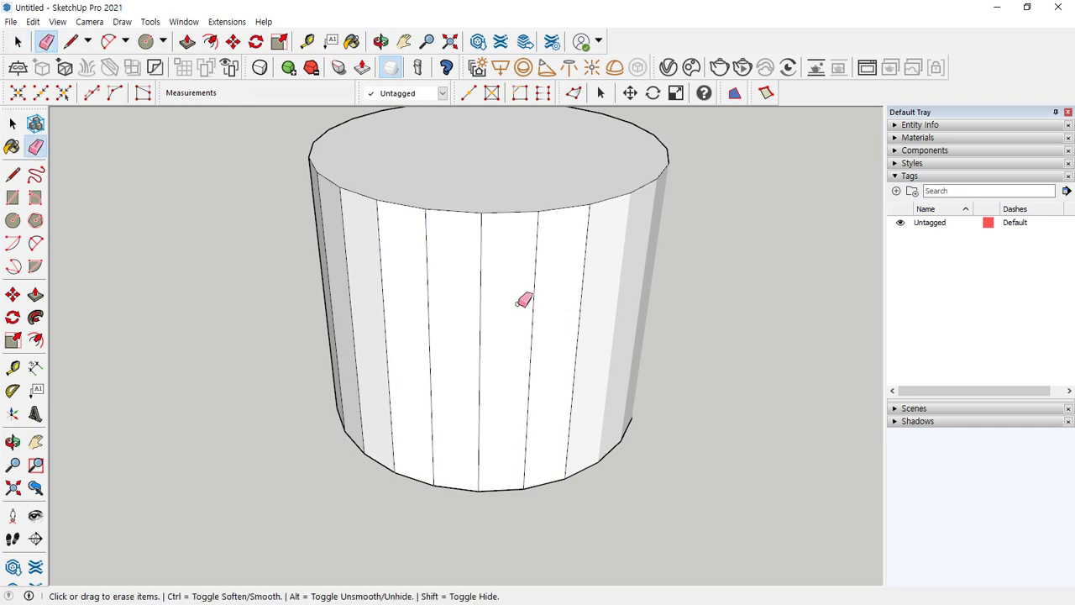
{"action": "key", "text": "shift"}
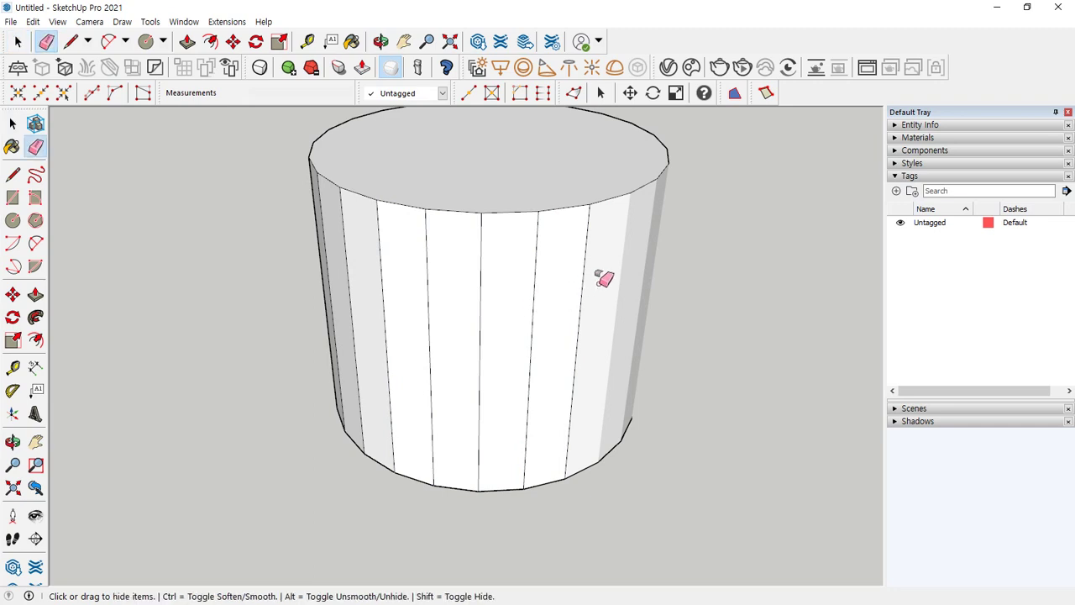
{"action": "mouse_move", "coordinate": [596, 274]}
{"action": "left_mouse_down", "text": "shift"}
{"action": "mouse_move", "coordinate": [461, 303]}
{"action": "mouse_move", "coordinate": [374, 287]}
{"action": "mouse_move", "coordinate": [367, 359]}
{"action": "left_mouse_up", "text": "shift"}
{"action": "key", "text": "space"}
{"action": "mouse_move", "coordinate": [324, 325]}
{"action": "middle_mouse_down"}
{"action": "mouse_move", "coordinate": [610, 331]}
{"action": "mouse_move", "coordinate": [487, 323]}
{"action": "middle_mouse_up"}
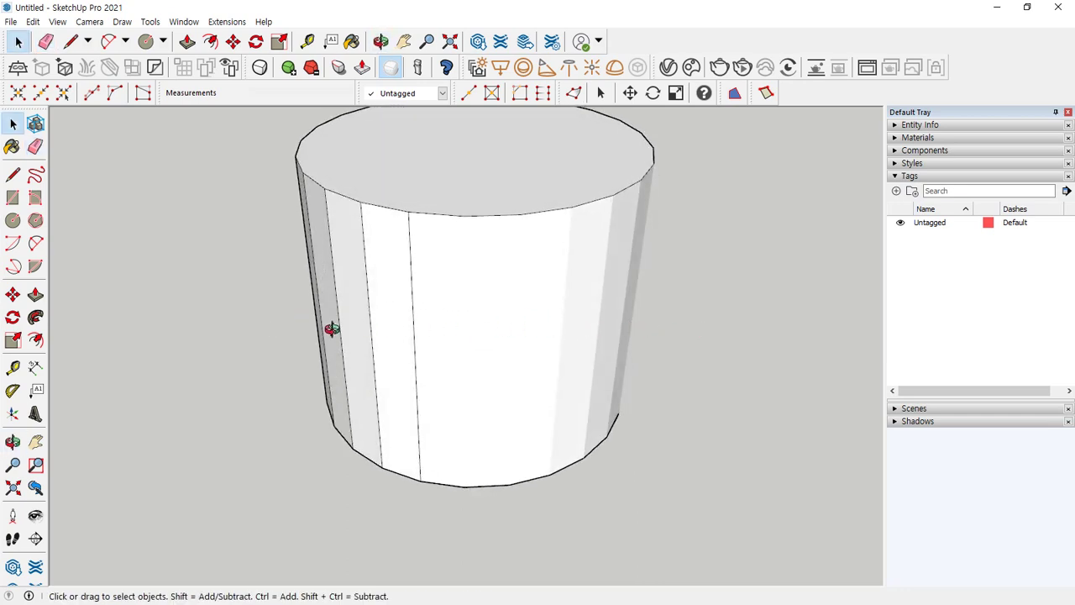
Hide the remaining vertical edges around the rest of the cylinder's side with the Eraser.
{"action": "middle_click_drag", "start_coordinate": [332, 329], "coordinate": [536, 339]}
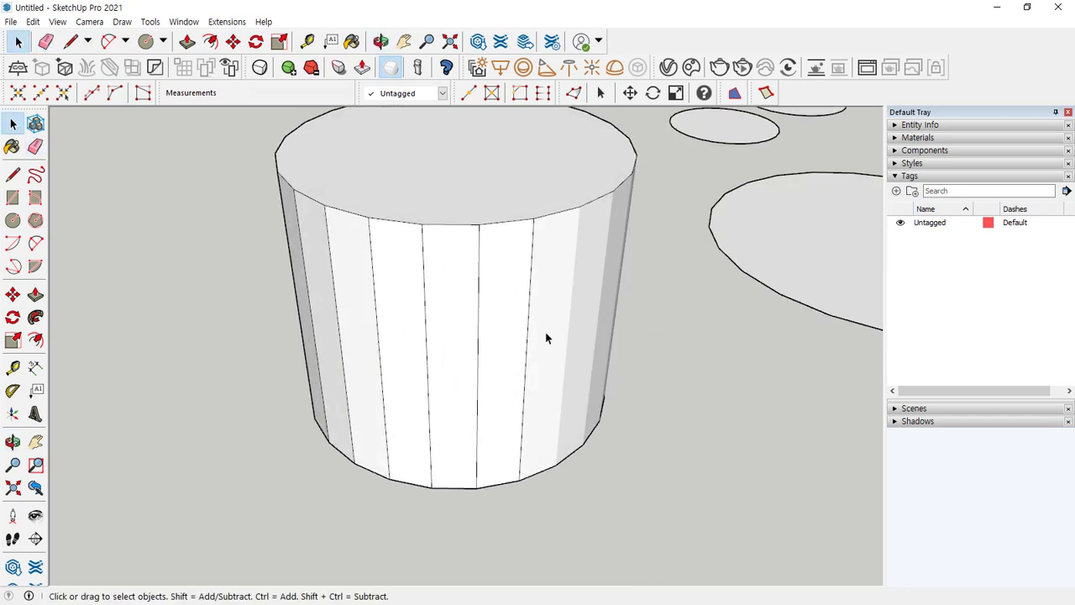
{"action": "key", "text": "e"}
{"action": "mouse_move", "coordinate": [547, 332]}
{"action": "left_mouse_down", "text": "ctrl"}
{"action": "mouse_move", "coordinate": [480, 348]}
{"action": "mouse_move", "coordinate": [311, 335]}
{"action": "left_mouse_up", "text": "ctrl"}
{"action": "mouse_move", "coordinate": [210, 490]}
{"action": "middle_mouse_down"}
{"action": "mouse_move", "coordinate": [400, 444]}
{"action": "mouse_move", "coordinate": [583, 454]}
{"action": "middle_mouse_up"}
{"action": "mouse_move", "coordinate": [493, 352]}
{"action": "left_mouse_down", "text": "ctrl"}
{"action": "mouse_move", "coordinate": [444, 353]}
{"action": "mouse_move", "coordinate": [305, 308]}
{"action": "mouse_move", "coordinate": [290, 328]}
{"action": "left_mouse_up", "text": "ctrl"}
{"action": "mouse_move", "coordinate": [236, 367]}
{"action": "middle_mouse_down"}
{"action": "mouse_move", "coordinate": [614, 377]}
{"action": "mouse_move", "coordinate": [605, 365]}
{"action": "middle_mouse_up"}
{"action": "left_click_drag", "start_coordinate": [446, 317], "coordinate": [289, 304], "text": "ctrl"}
{"action": "mouse_move", "coordinate": [290, 319]}
{"action": "middle_mouse_down"}
{"action": "mouse_move", "coordinate": [375, 353]}
{"action": "mouse_move", "coordinate": [577, 356]}
{"action": "middle_mouse_up"}
{"action": "left_click_drag", "start_coordinate": [580, 356], "coordinate": [497, 359], "text": "ctrl"}
{"action": "middle_click_drag", "start_coordinate": [497, 359], "coordinate": [641, 360]}
{"action": "scroll", "coordinate": [540, 293], "scroll_direction": "up", "scroll_amount": 2}
{"action": "scroll", "coordinate": [628, 280], "scroll_direction": "down", "scroll_amount": 1}
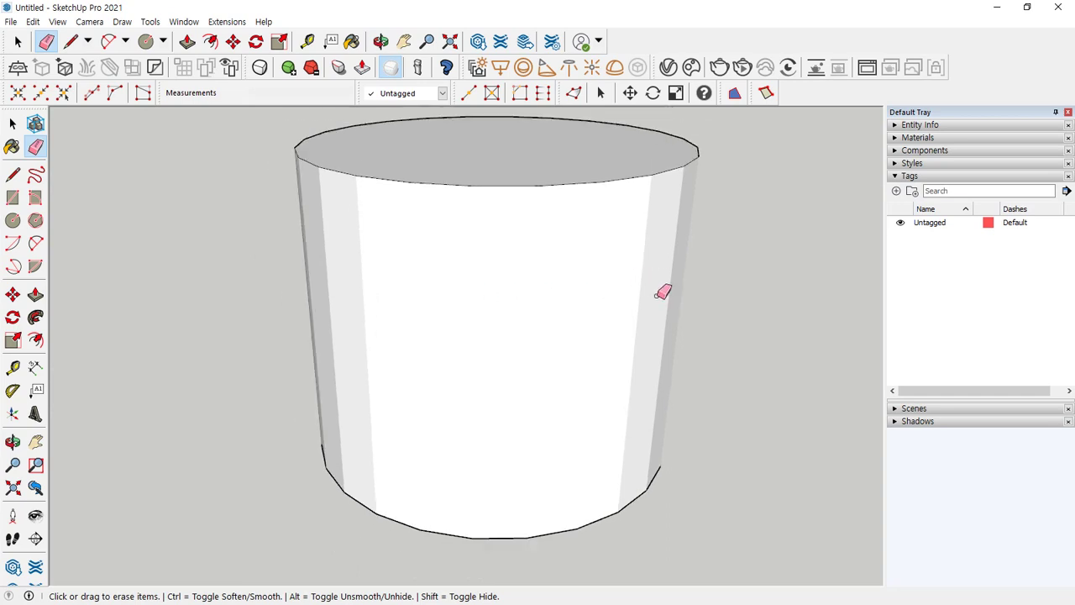
Unhide the hidden vertical edges all the way around the cylinder's side with the Eraser.
{"action": "mouse_move", "coordinate": [663, 288]}
{"action": "left_mouse_down", "text": "ctrl"}
{"action": "mouse_move", "coordinate": [587, 309]}
{"action": "mouse_move", "coordinate": [419, 320]}
{"action": "left_mouse_up", "text": "ctrl"}
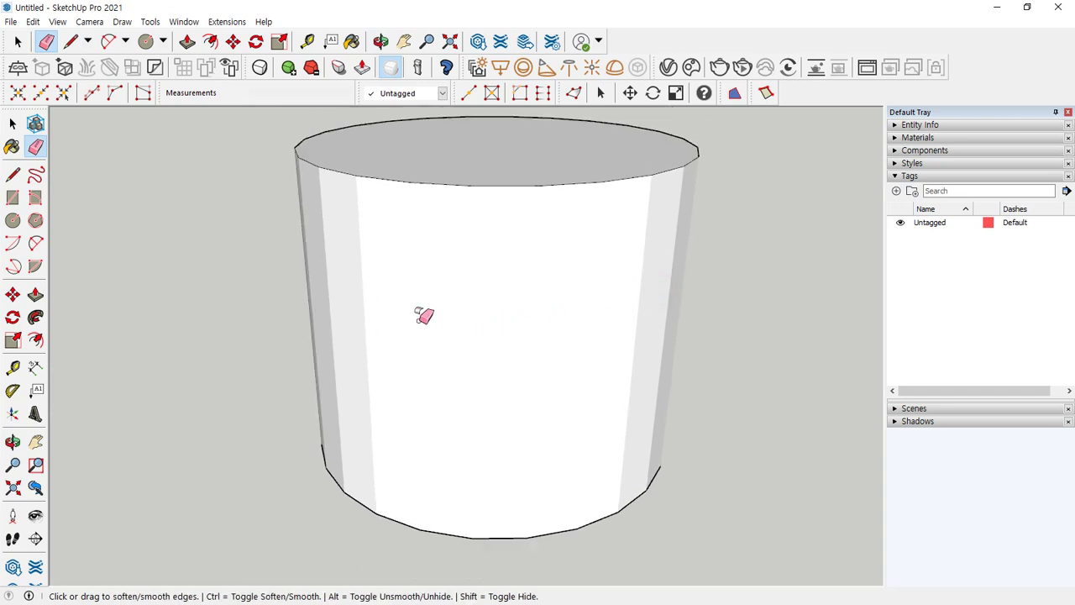
{"action": "mouse_move", "coordinate": [327, 327]}
{"action": "left_mouse_down", "text": "alt"}
{"action": "mouse_move", "coordinate": [564, 342]}
{"action": "mouse_move", "coordinate": [656, 322]}
{"action": "mouse_move", "coordinate": [636, 394]}
{"action": "left_mouse_up", "text": "alt"}
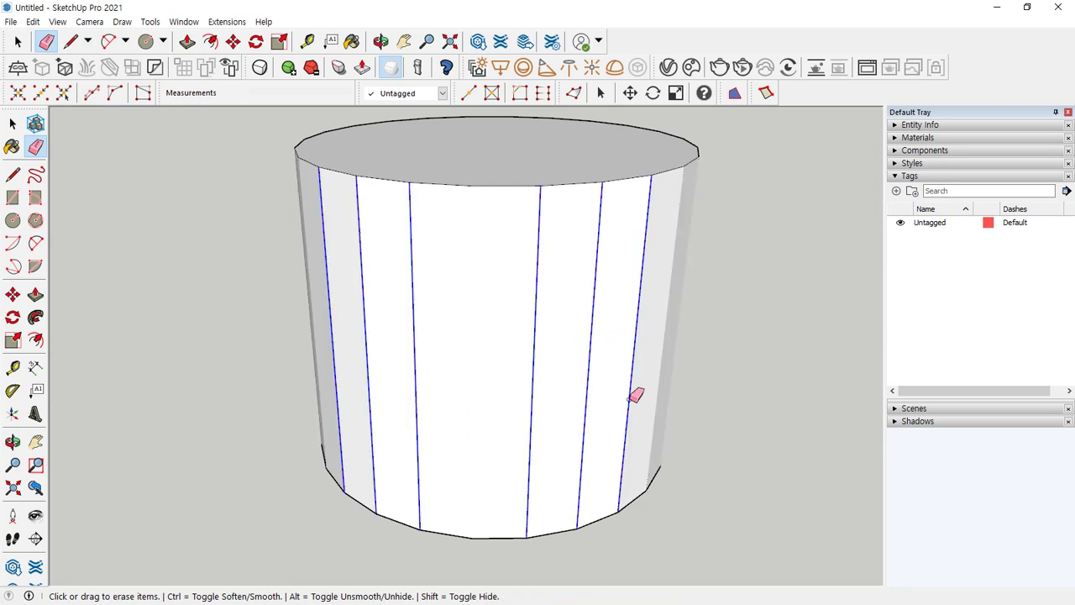
{"action": "left_click", "coordinate": [474, 306], "text": "alt"}
{"action": "middle_click_drag", "start_coordinate": [585, 361], "coordinate": [195, 360]}
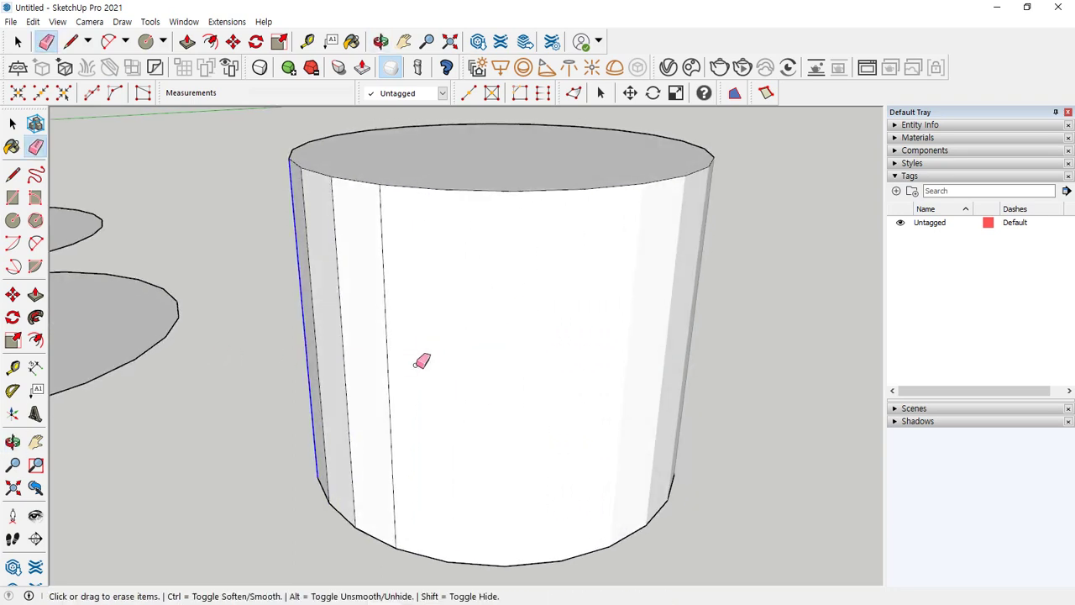
{"action": "left_click_drag", "start_coordinate": [428, 361], "coordinate": [681, 318], "text": "alt"}
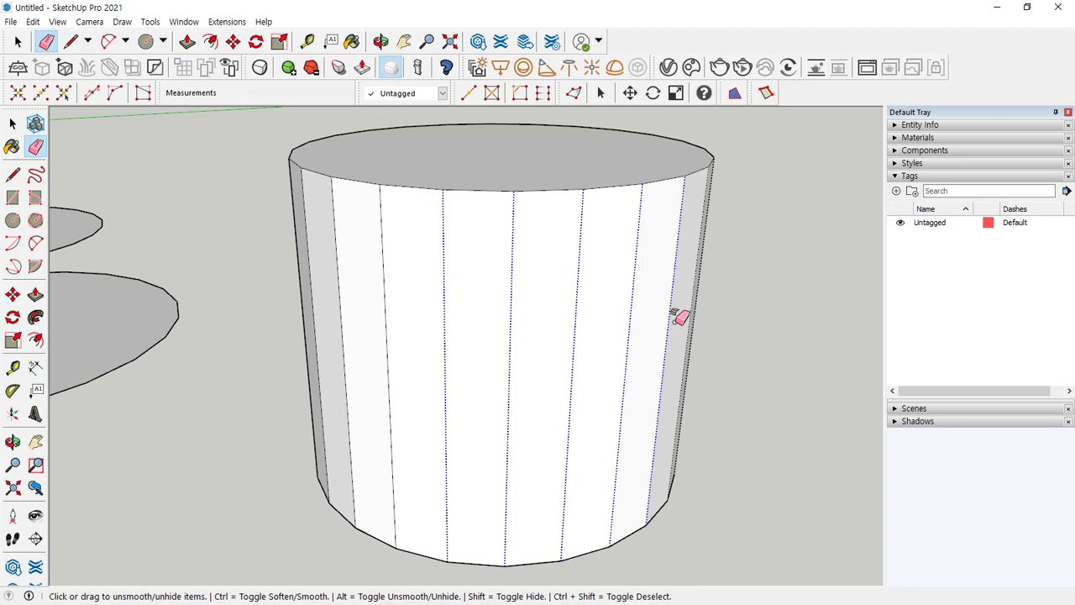
{"action": "mouse_move", "coordinate": [680, 318]}
{"action": "middle_mouse_down"}
{"action": "mouse_move", "coordinate": [583, 379]}
{"action": "mouse_move", "coordinate": [305, 379]}
{"action": "mouse_move", "coordinate": [413, 368]}
{"action": "middle_mouse_up"}
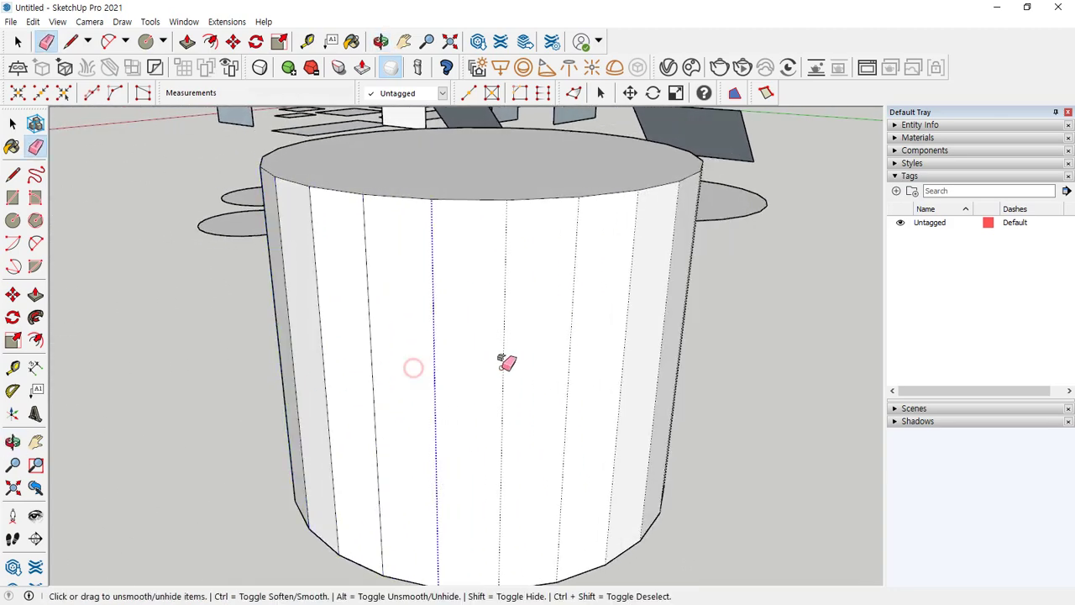
{"action": "mouse_move", "coordinate": [507, 363]}
{"action": "left_mouse_down", "text": "alt"}
{"action": "mouse_move", "coordinate": [615, 344]}
{"action": "mouse_move", "coordinate": [638, 362]}
{"action": "left_mouse_up", "text": "alt"}
{"action": "mouse_move", "coordinate": [639, 362]}
{"action": "middle_mouse_down"}
{"action": "mouse_move", "coordinate": [228, 366]}
{"action": "mouse_move", "coordinate": [282, 382]}
{"action": "middle_mouse_up"}
{"action": "mouse_move", "coordinate": [350, 358]}
{"action": "left_mouse_down", "text": "alt"}
{"action": "mouse_move", "coordinate": [631, 341]}
{"action": "mouse_move", "coordinate": [636, 384]}
{"action": "left_mouse_up", "text": "alt"}
{"action": "middle_click_drag", "start_coordinate": [636, 384], "coordinate": [271, 388]}
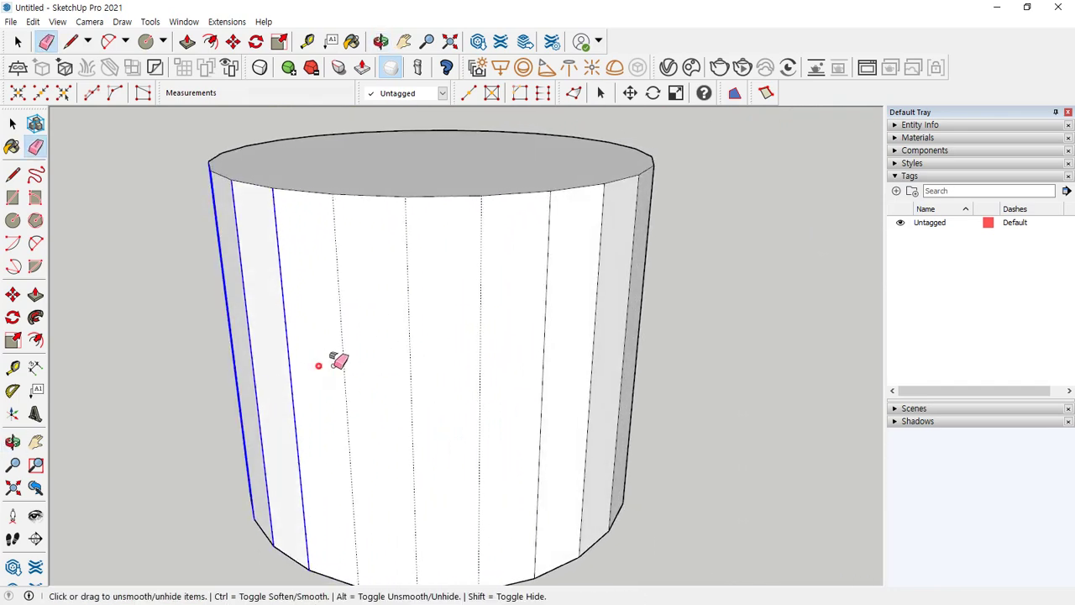
{"action": "left_click_drag", "start_coordinate": [323, 363], "coordinate": [508, 361], "text": "alt"}
{"action": "left_click", "coordinate": [425, 411], "text": "alt"}
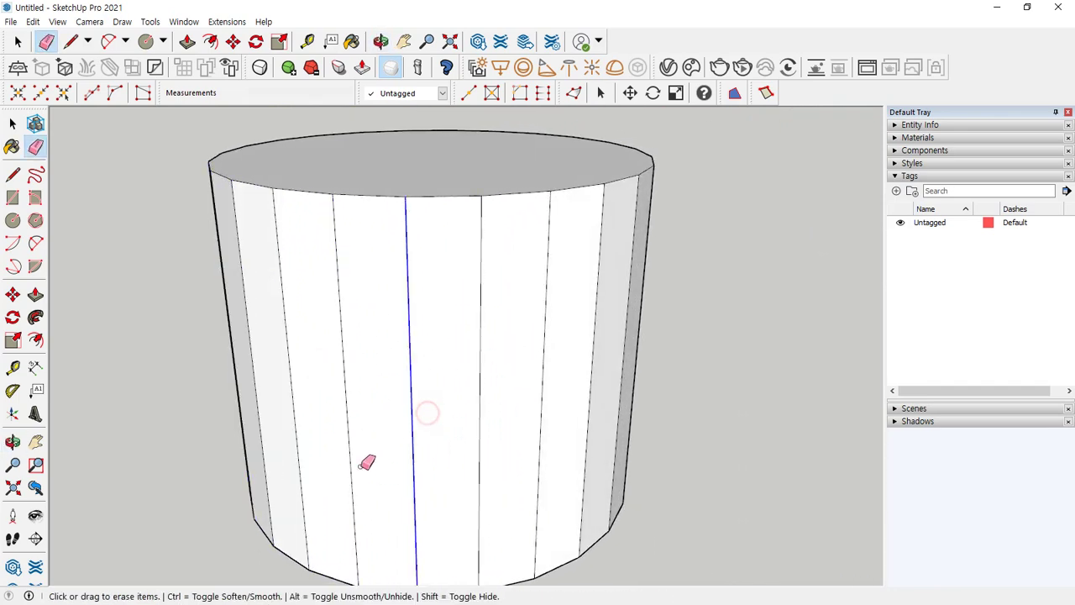
Soften and smooth the vertical edges across one part of the cylinder's side with the Eraser.
{"action": "scroll", "coordinate": [372, 451], "scroll_direction": "down", "scroll_amount": 2}
{"action": "middle_click_drag", "start_coordinate": [372, 451], "coordinate": [410, 428], "text": "shift"}
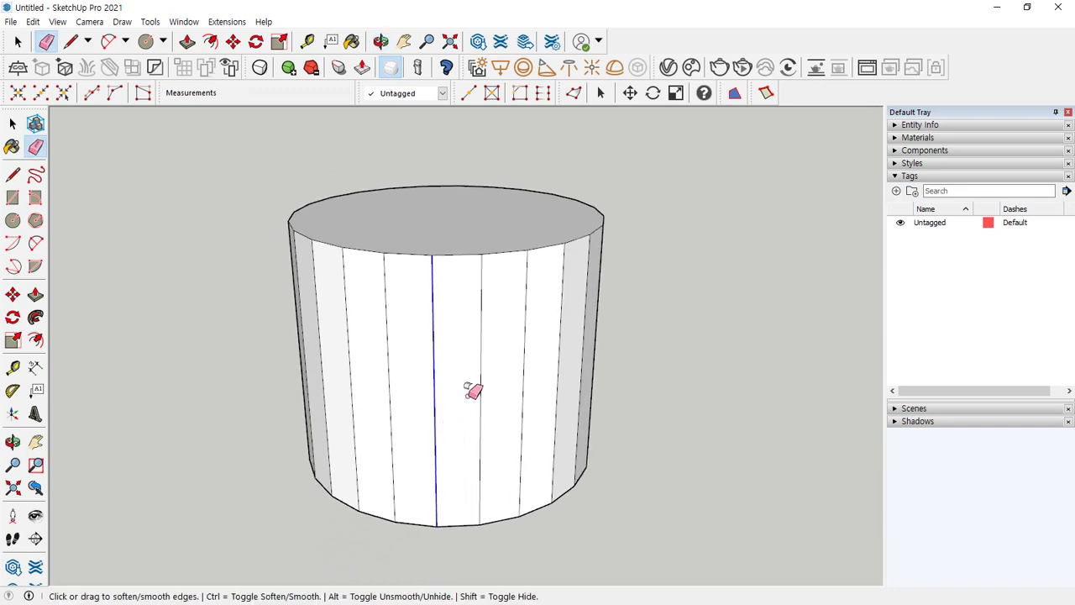
{"action": "left_click_drag", "start_coordinate": [462, 382], "coordinate": [308, 362], "text": "ctrl"}
{"action": "middle_click_drag", "start_coordinate": [245, 459], "coordinate": [522, 343]}
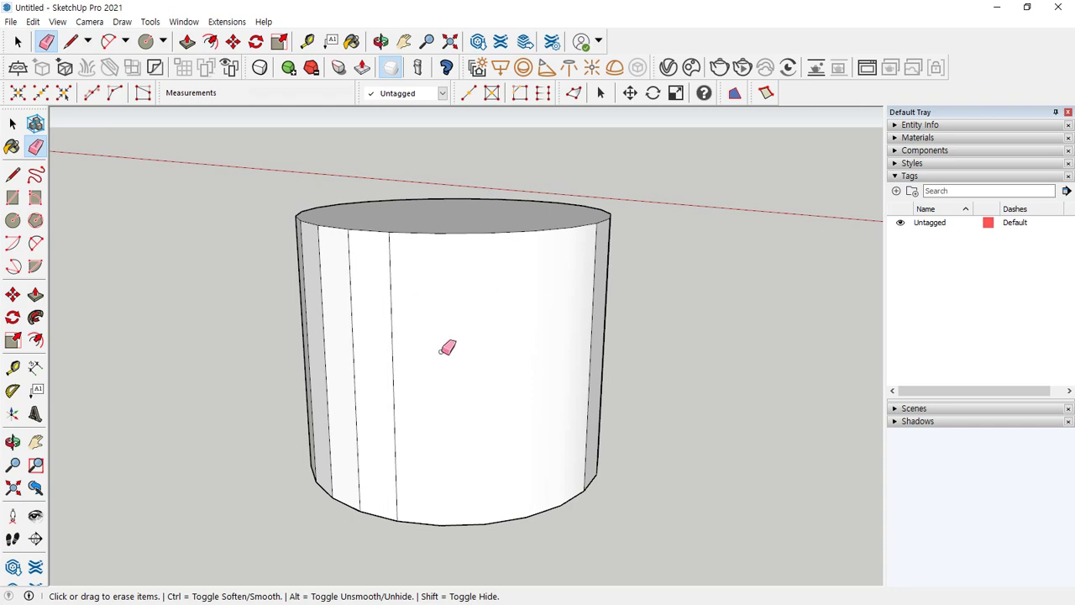
{"action": "scroll", "coordinate": [448, 340], "scroll_direction": "up", "scroll_amount": 4}
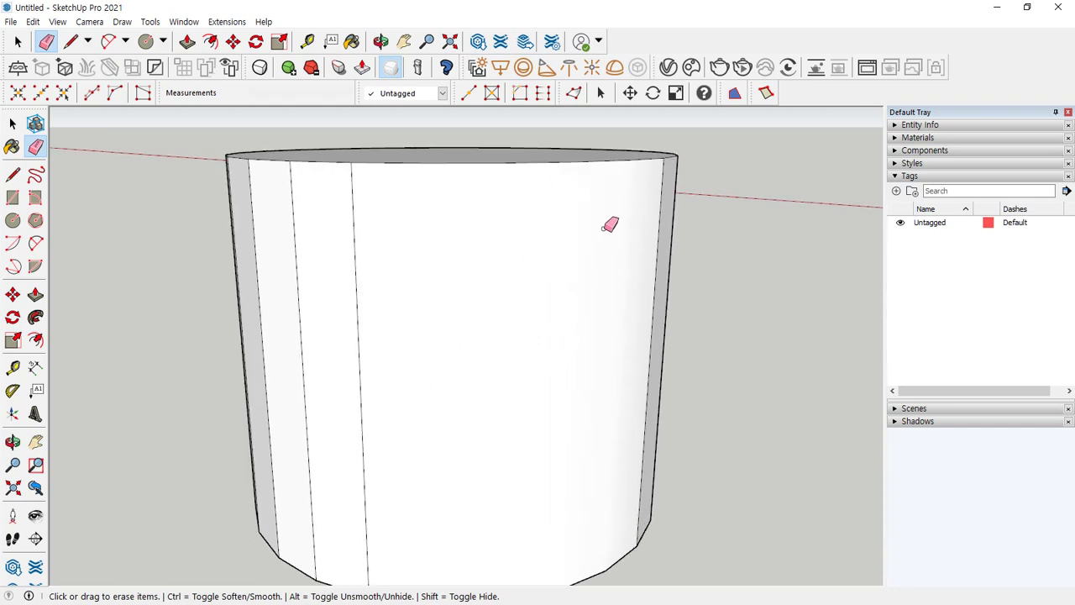
{"action": "mouse_move", "coordinate": [521, 221]}
{"action": "left_mouse_down", "text": "ctrl"}
{"action": "mouse_move", "coordinate": [437, 291]}
{"action": "mouse_move", "coordinate": [615, 364]}
{"action": "mouse_move", "coordinate": [479, 235]}
{"action": "mouse_move", "coordinate": [429, 304]}
{"action": "left_mouse_up", "text": "ctrl"}
{"action": "key", "text": "space"}
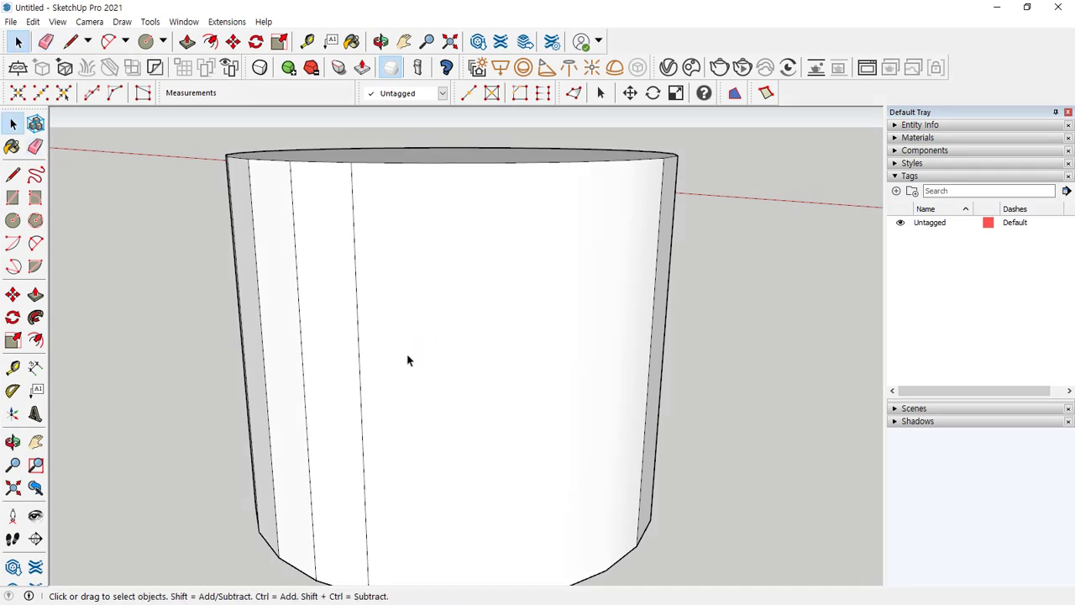
Hide the visible vertical edges next to the softened area with the Eraser and compare the shading of both areas.
{"action": "middle_click_drag", "start_coordinate": [407, 361], "coordinate": [463, 368]}
{"action": "key", "text": "e"}
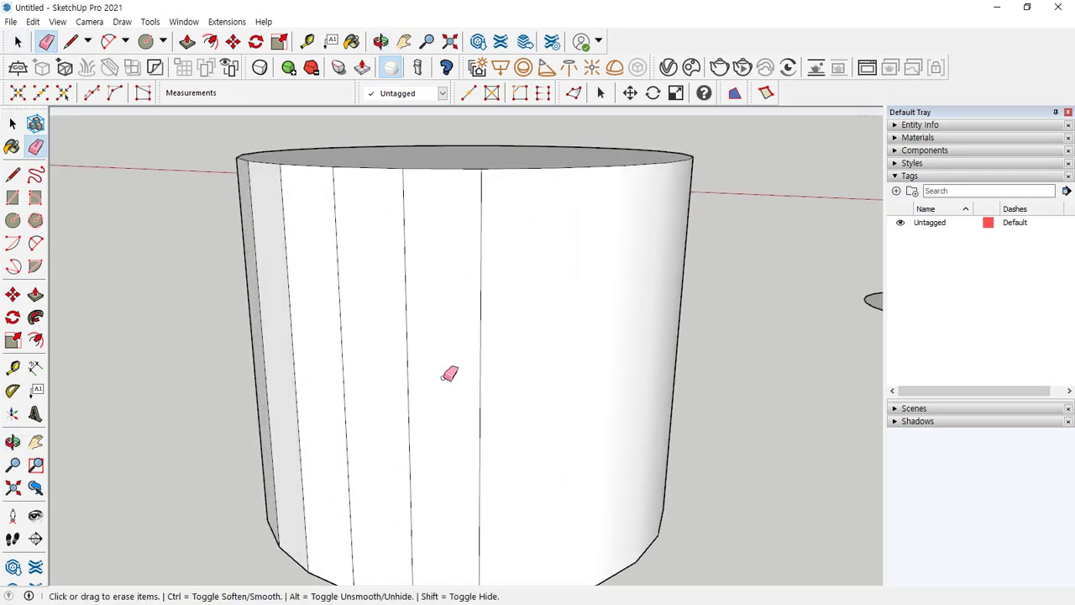
{"action": "mouse_move", "coordinate": [497, 367]}
{"action": "left_mouse_down", "text": "shift"}
{"action": "mouse_move", "coordinate": [360, 368]}
{"action": "mouse_move", "coordinate": [293, 348]}
{"action": "mouse_move", "coordinate": [187, 446]}
{"action": "left_mouse_up", "text": "shift"}
{"action": "key", "text": "space"}
{"action": "middle_click_drag", "start_coordinate": [396, 327], "coordinate": [285, 336]}
{"action": "mouse_move", "coordinate": [219, 186]}
{"action": "left_mouse_down"}
{"action": "mouse_move", "coordinate": [223, 377]}
{"action": "mouse_move", "coordinate": [222, 231]}
{"action": "left_mouse_up"}
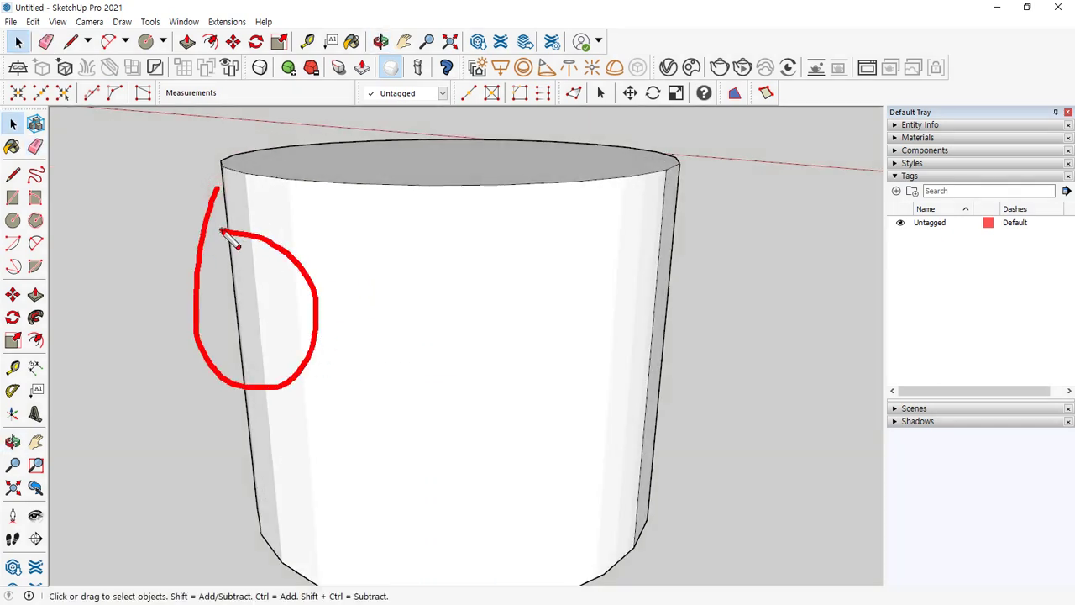
{"action": "key", "text": "Escape"}
Soften and smooth the remaining visible vertical edges around the cylinder's side with the Eraser.
{"action": "mouse_move", "coordinate": [477, 337]}
{"action": "middle_mouse_down"}
{"action": "mouse_move", "coordinate": [206, 336]}
{"action": "mouse_move", "coordinate": [375, 355]}
{"action": "mouse_move", "coordinate": [689, 356]}
{"action": "mouse_move", "coordinate": [677, 358]}
{"action": "middle_mouse_up"}
{"action": "middle_click_drag", "start_coordinate": [378, 391], "coordinate": [562, 391]}
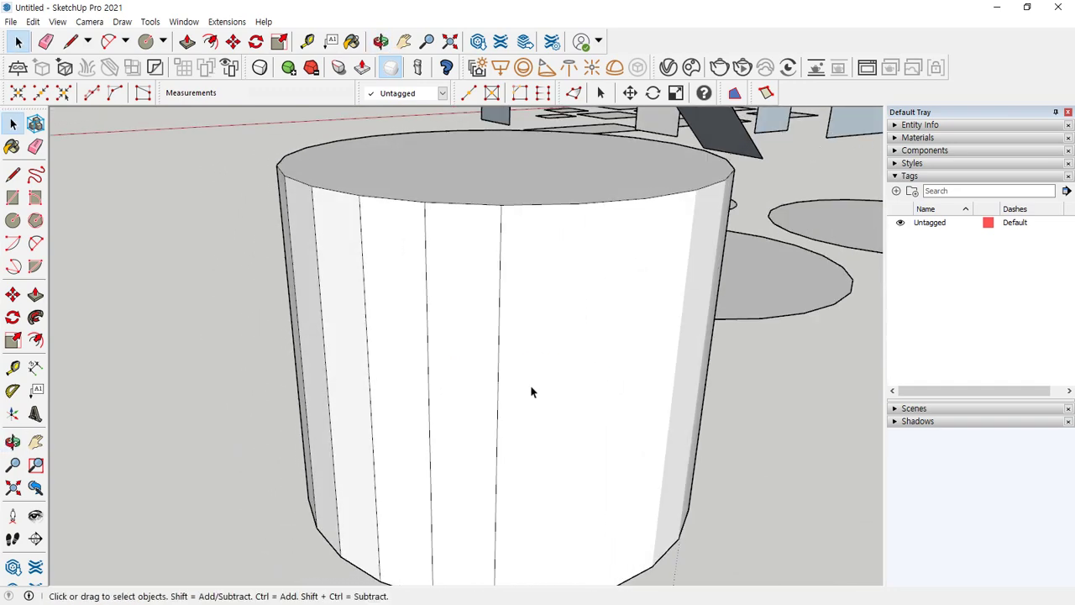
{"action": "key", "text": "e"}
{"action": "key", "text": "shift"}
{"action": "key", "text": "ctrl"}
{"action": "mouse_move", "coordinate": [519, 394]}
{"action": "left_mouse_down"}
{"action": "mouse_move", "coordinate": [379, 377]}
{"action": "mouse_move", "coordinate": [327, 357]}
{"action": "left_mouse_up"}
{"action": "middle_click_drag", "start_coordinate": [466, 393], "coordinate": [706, 377]}
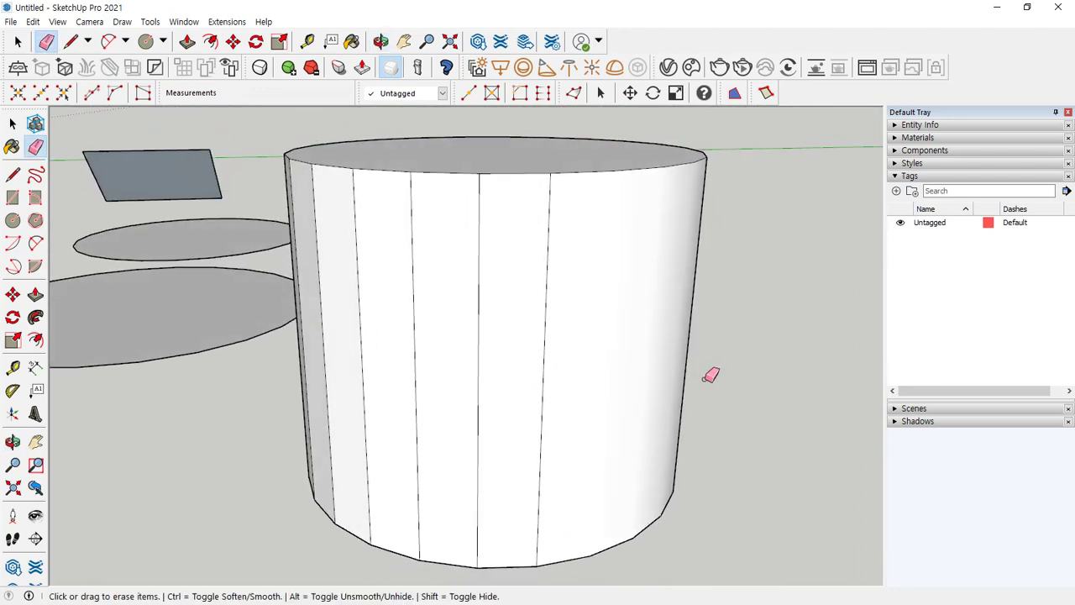
{"action": "mouse_move", "coordinate": [576, 353]}
{"action": "left_mouse_down", "text": "ctrl"}
{"action": "mouse_move", "coordinate": [457, 349]}
{"action": "mouse_move", "coordinate": [307, 317]}
{"action": "left_mouse_up", "text": "ctrl"}
{"action": "mouse_move", "coordinate": [309, 320]}
{"action": "middle_mouse_down"}
{"action": "mouse_move", "coordinate": [376, 346]}
{"action": "mouse_move", "coordinate": [667, 353]}
{"action": "middle_mouse_up"}
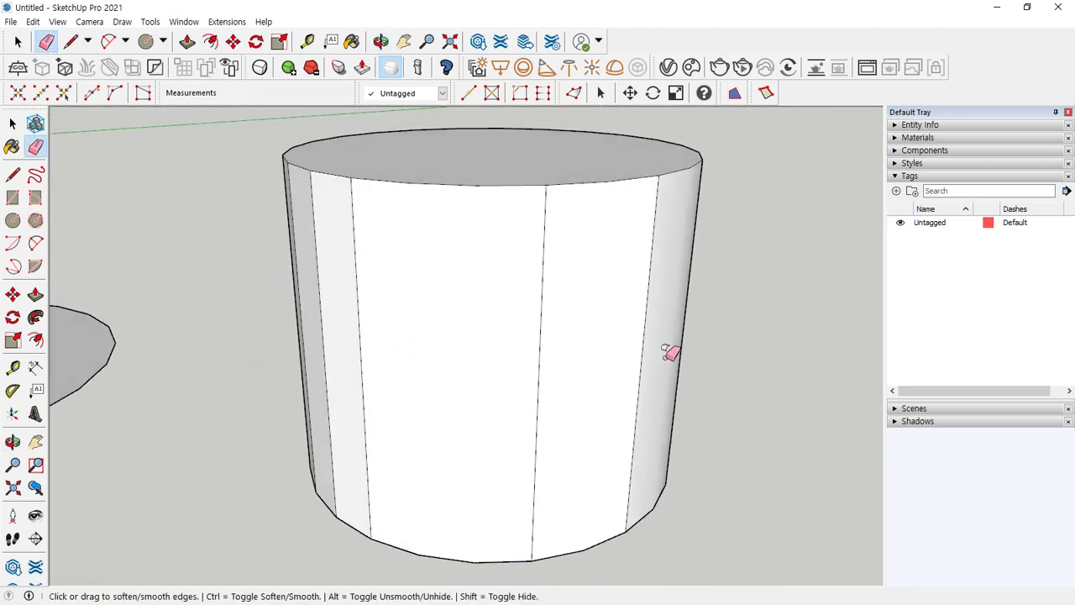
{"action": "left_click_drag", "start_coordinate": [663, 356], "coordinate": [461, 348], "text": "ctrl"}
{"action": "middle_click_drag", "start_coordinate": [461, 348], "coordinate": [693, 363]}
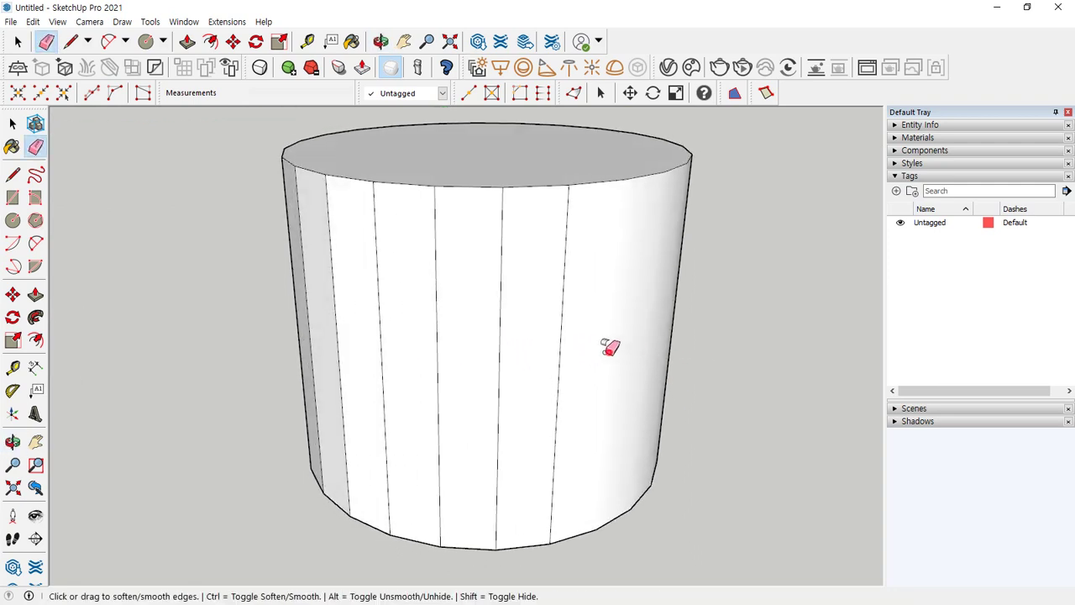
{"action": "mouse_move", "coordinate": [608, 348]}
{"action": "left_mouse_down", "text": "ctrl"}
{"action": "mouse_move", "coordinate": [409, 324]}
{"action": "mouse_move", "coordinate": [313, 297]}
{"action": "left_mouse_up", "text": "ctrl"}
{"action": "mouse_move", "coordinate": [313, 297]}
{"action": "middle_mouse_down"}
{"action": "mouse_move", "coordinate": [591, 354]}
{"action": "mouse_move", "coordinate": [554, 338]}
{"action": "middle_mouse_up"}
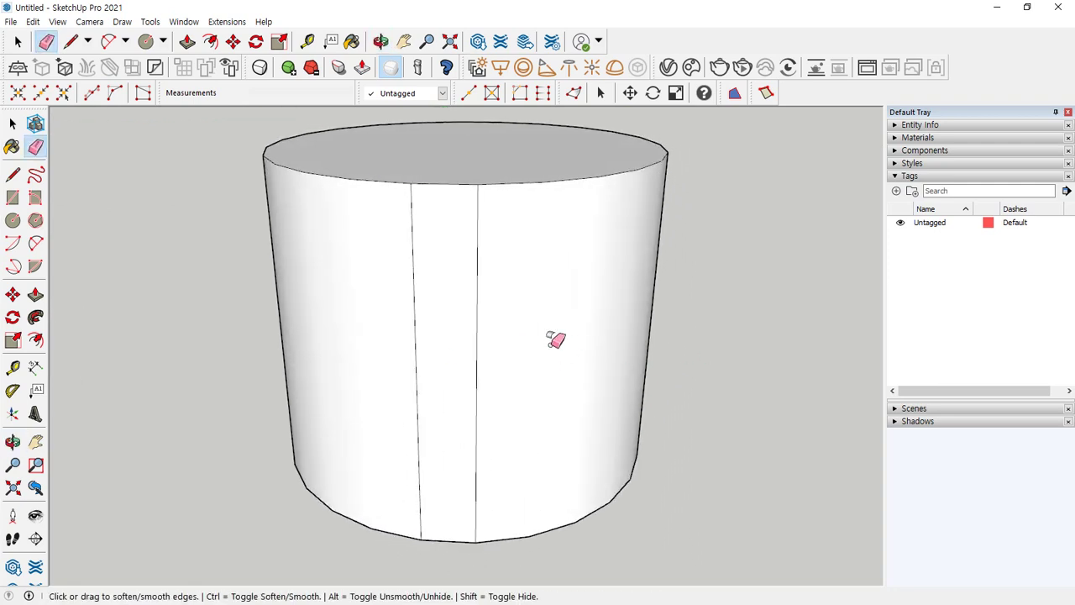
{"action": "mouse_move", "coordinate": [554, 339]}
{"action": "left_mouse_down", "text": "ctrl"}
{"action": "mouse_move", "coordinate": [427, 329]}
{"action": "mouse_move", "coordinate": [362, 341]}
{"action": "left_mouse_up", "text": "ctrl"}
{"action": "mouse_move", "coordinate": [362, 341]}
{"action": "middle_mouse_down"}
{"action": "mouse_move", "coordinate": [670, 341]}
{"action": "mouse_move", "coordinate": [420, 320]}
{"action": "middle_mouse_up"}
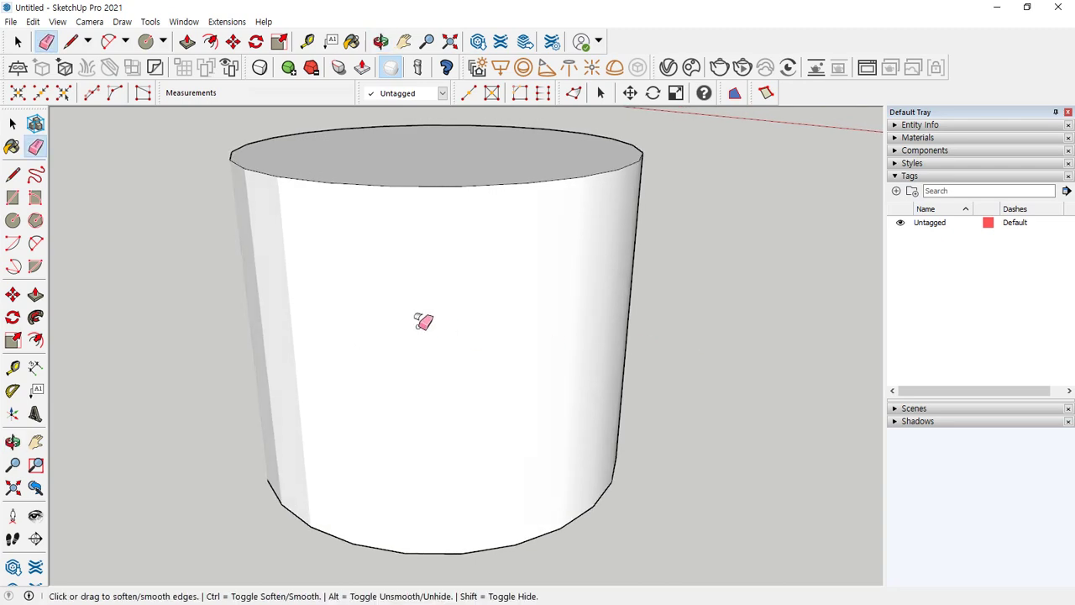
Unhide and soften the vertical edges that are still only hidden, so the whole cylinder side is smoothly shaded.
{"action": "mouse_move", "coordinate": [294, 331]}
{"action": "middle_mouse_down"}
{"action": "mouse_move", "coordinate": [398, 368]}
{"action": "mouse_move", "coordinate": [480, 367]}
{"action": "middle_mouse_up"}
{"action": "key", "text": "alt"}
{"action": "mouse_move", "coordinate": [316, 316]}
{"action": "left_mouse_down", "text": "alt"}
{"action": "mouse_move", "coordinate": [404, 343]}
{"action": "mouse_move", "coordinate": [499, 344]}
{"action": "mouse_move", "coordinate": [530, 430]}
{"action": "mouse_move", "coordinate": [504, 389]}
{"action": "mouse_move", "coordinate": [302, 374]}
{"action": "left_mouse_up", "text": "alt"}
{"action": "mouse_move", "coordinate": [417, 453]}
{"action": "middle_mouse_down"}
{"action": "mouse_move", "coordinate": [352, 384]}
{"action": "mouse_move", "coordinate": [310, 293]}
{"action": "mouse_move", "coordinate": [429, 341]}
{"action": "mouse_move", "coordinate": [355, 328]}
{"action": "middle_mouse_up"}
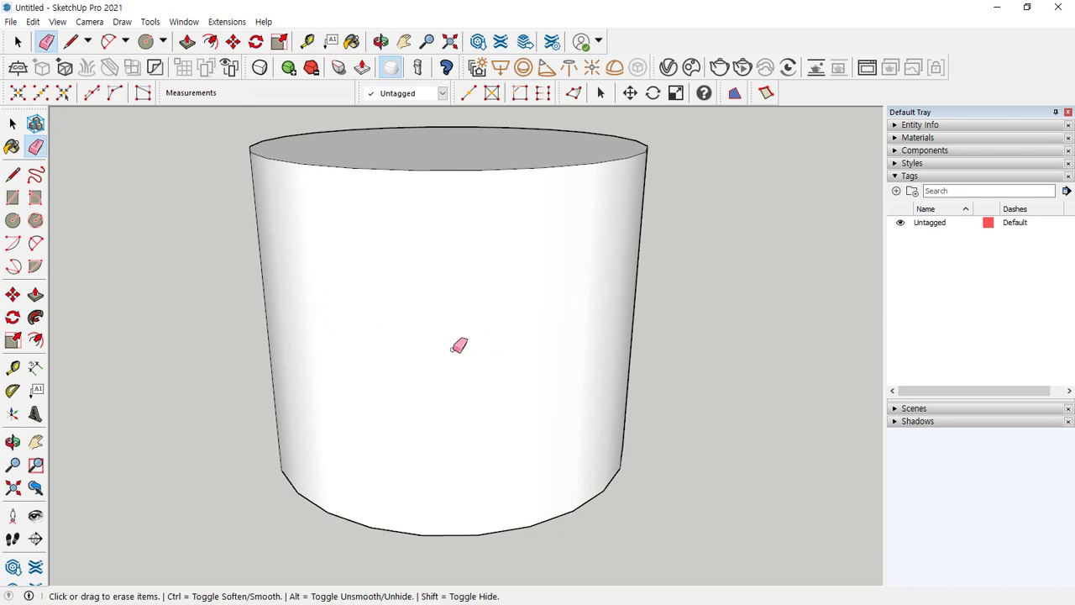
{"action": "middle_click_drag", "start_coordinate": [367, 314], "coordinate": [563, 411]}
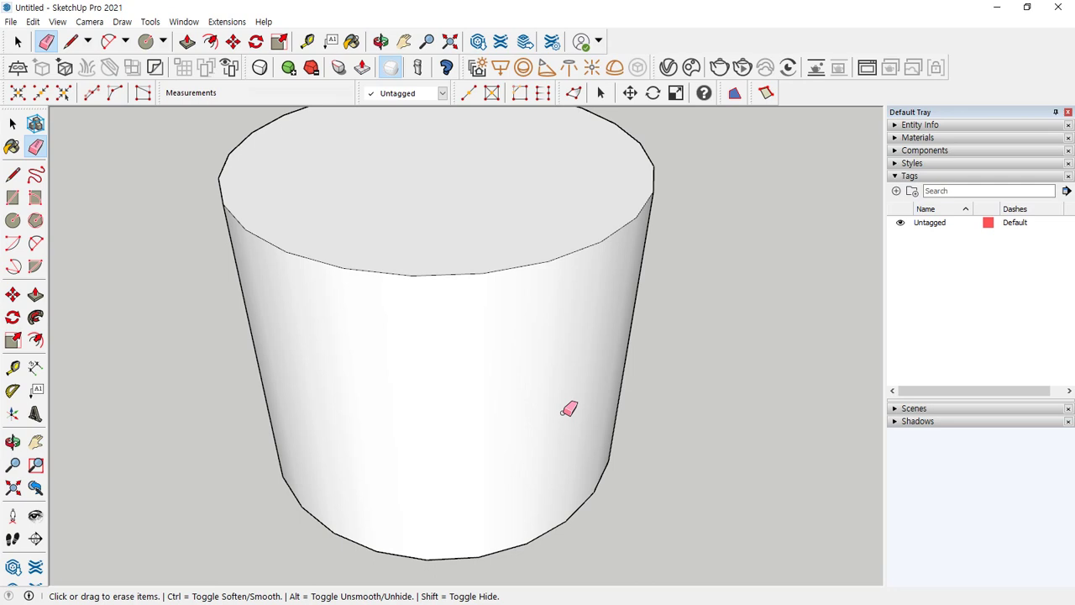
Draw a circle with 12 sides on the ground beside the cylinder.
{"action": "scroll", "coordinate": [569, 409], "scroll_direction": "down", "scroll_amount": 3}
{"action": "key", "text": "space"}
{"action": "middle_click_drag", "start_coordinate": [248, 318], "coordinate": [357, 372]}
{"action": "key", "text": "c"}
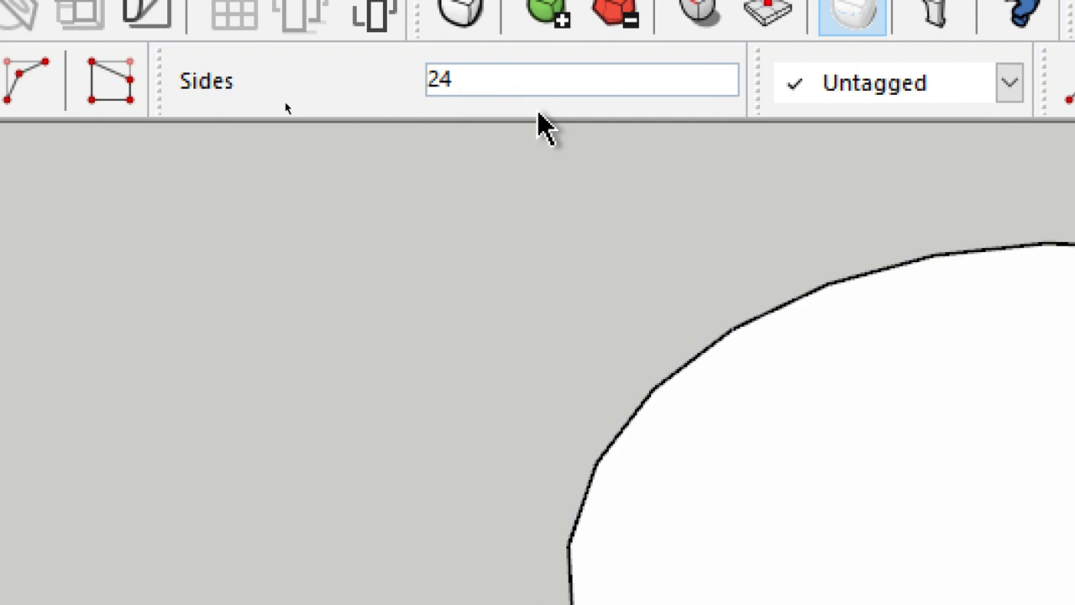
{"action": "type", "text": "12"}
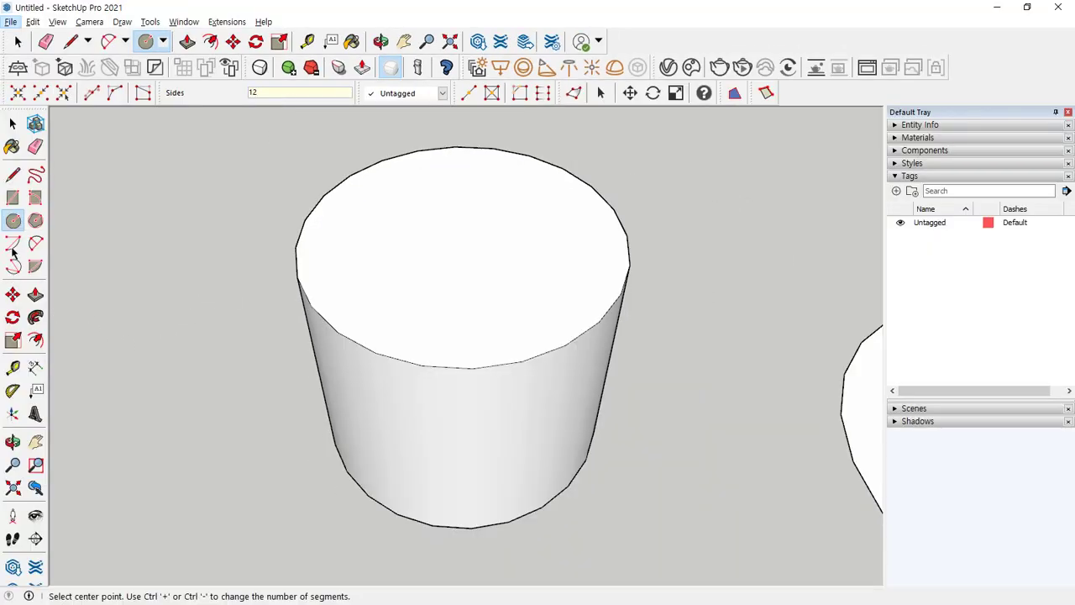
{"action": "left_click", "coordinate": [149, 313]}
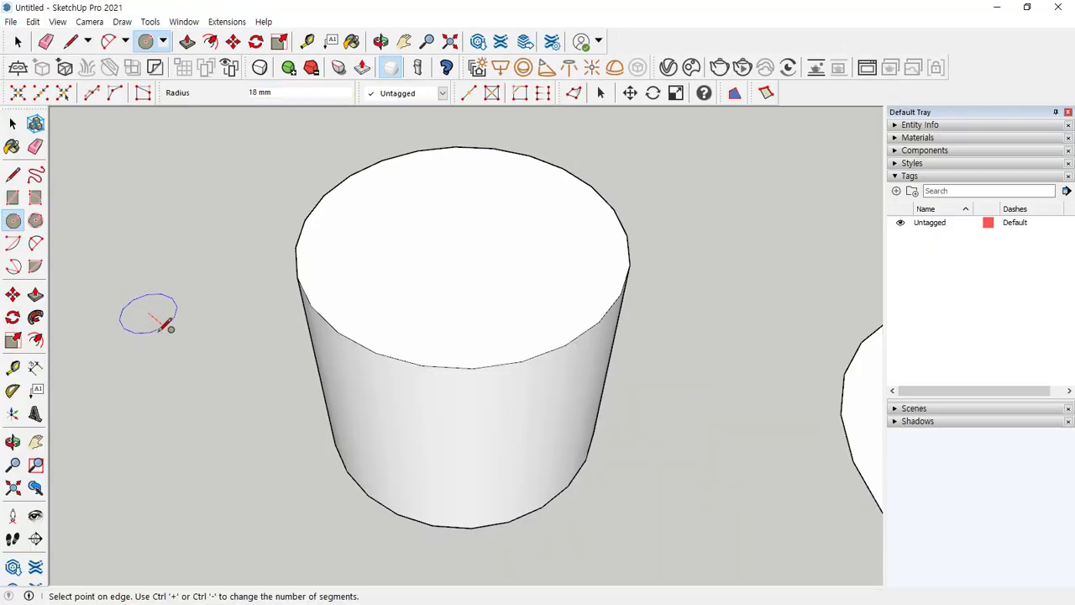
{"action": "left_click", "coordinate": [219, 333]}
{"action": "middle_click_drag", "start_coordinate": [192, 338], "coordinate": [416, 448], "text": "shift"}
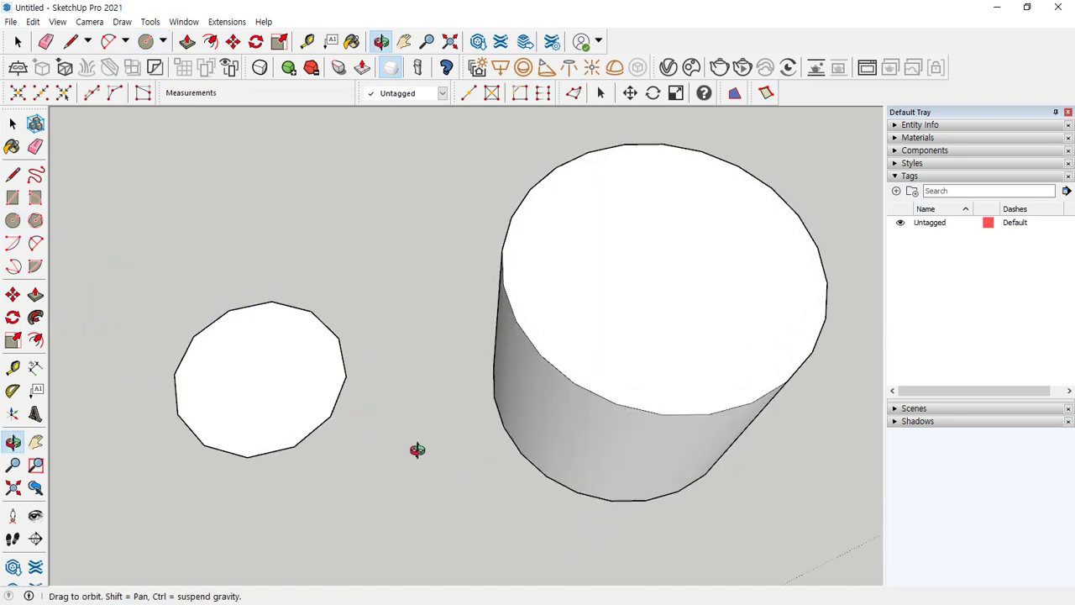
Extrude the 12-sided circle upward about 103 mm with Push/Pull and inspect the shading of its side.
{"action": "scroll", "coordinate": [298, 405], "scroll_direction": "up", "scroll_amount": 3}
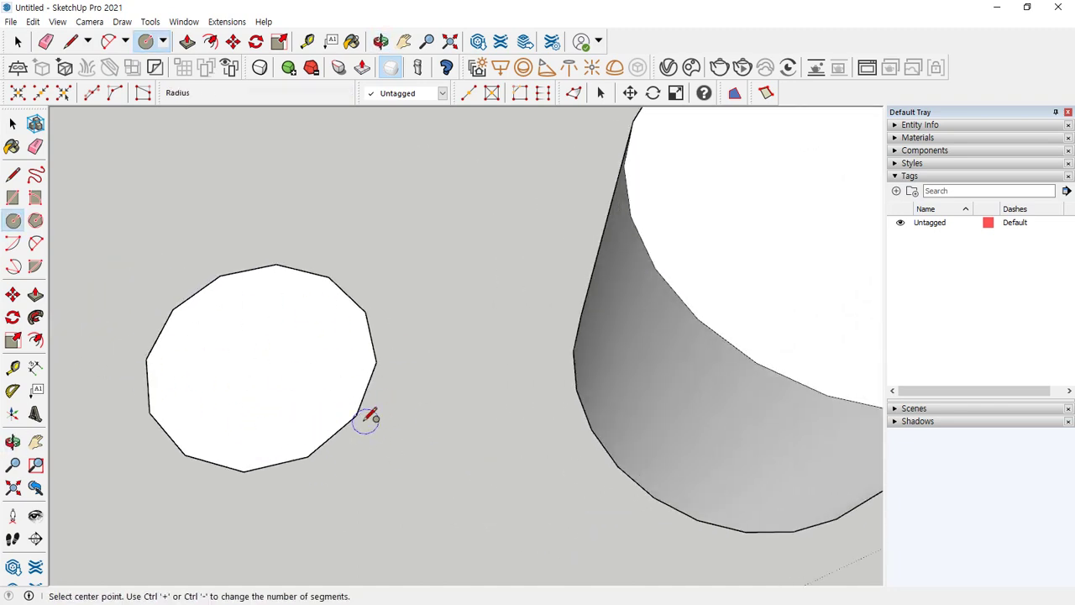
{"action": "key", "text": "p"}
{"action": "left_click", "coordinate": [312, 408]}
{"action": "left_click", "coordinate": [293, 314]}
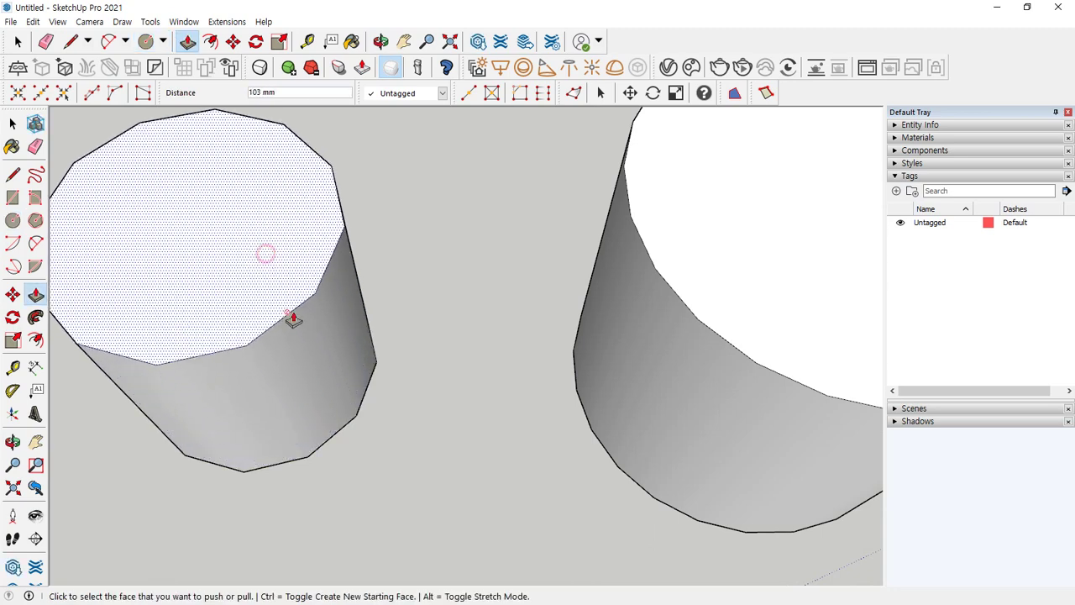
{"action": "middle_click_drag", "start_coordinate": [293, 314], "coordinate": [405, 316]}
{"action": "mouse_move", "coordinate": [532, 252]}
{"action": "left_mouse_down"}
{"action": "mouse_move", "coordinate": [527, 280]}
{"action": "mouse_move", "coordinate": [446, 355]}
{"action": "mouse_move", "coordinate": [307, 307]}
{"action": "mouse_move", "coordinate": [455, 351]}
{"action": "mouse_move", "coordinate": [502, 309]}
{"action": "mouse_move", "coordinate": [339, 311]}
{"action": "mouse_move", "coordinate": [472, 295]}
{"action": "left_mouse_up"}
{"action": "left_click_drag", "start_coordinate": [455, 351], "coordinate": [586, 292]}
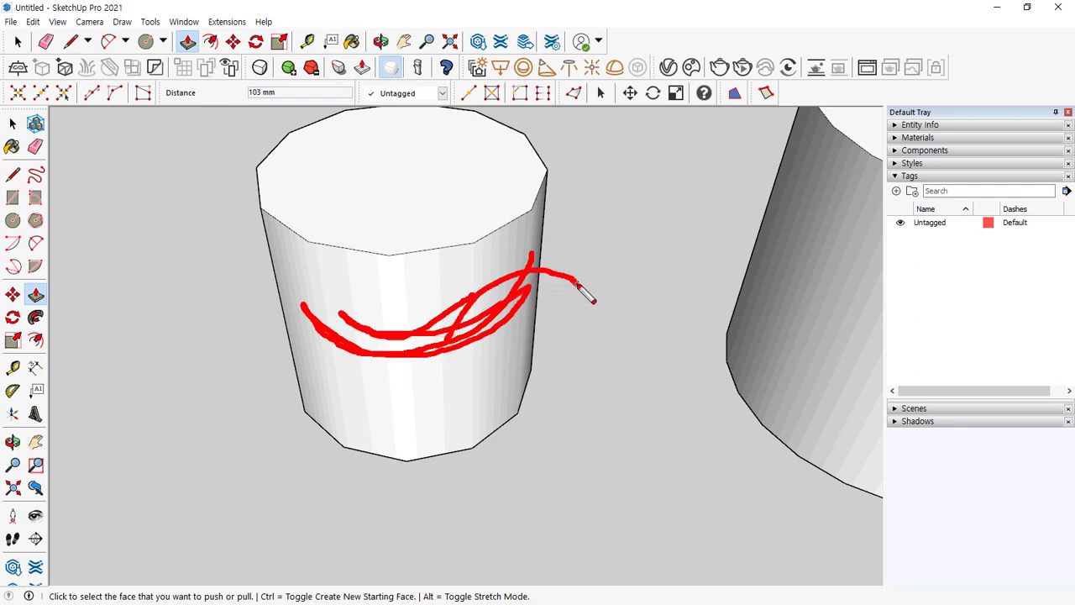
{"action": "key", "text": "Escape"}
Select all connected geometry of the 12-sided cylinder to examine its softened edges, and clear the selection.
{"action": "key", "text": "space"}
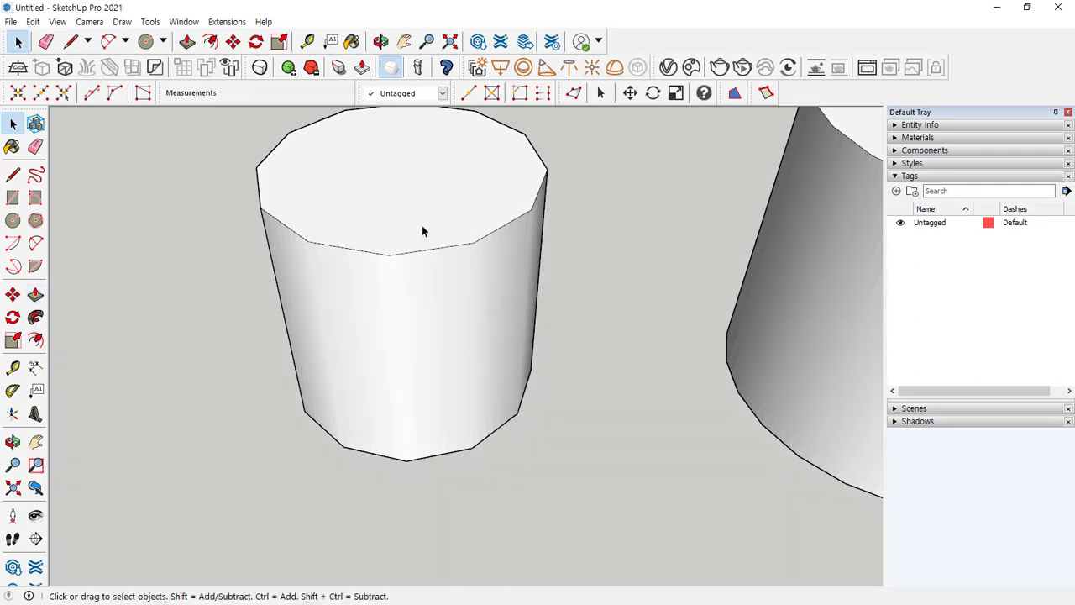
{"action": "triple_click", "coordinate": [420, 212]}
{"action": "middle_click_drag", "start_coordinate": [447, 191], "coordinate": [478, 220]}
{"action": "triple_click", "coordinate": [454, 159]}
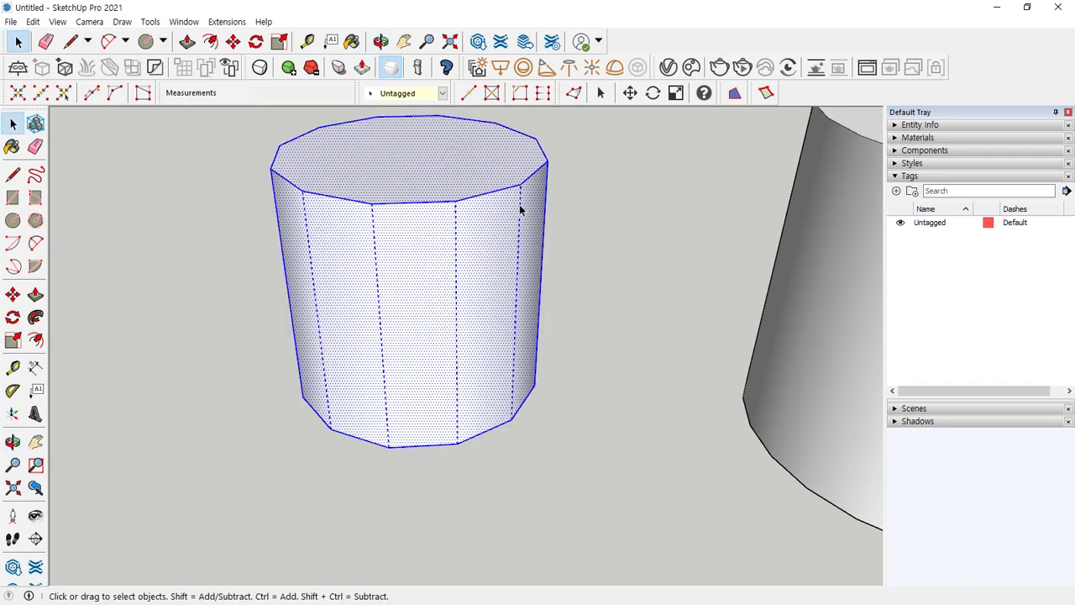
{"action": "left_click", "coordinate": [660, 269]}
Unsmooth the softened vertical edges on the front of the 12-sided cylinder with the Eraser.
{"action": "key", "text": "e"}
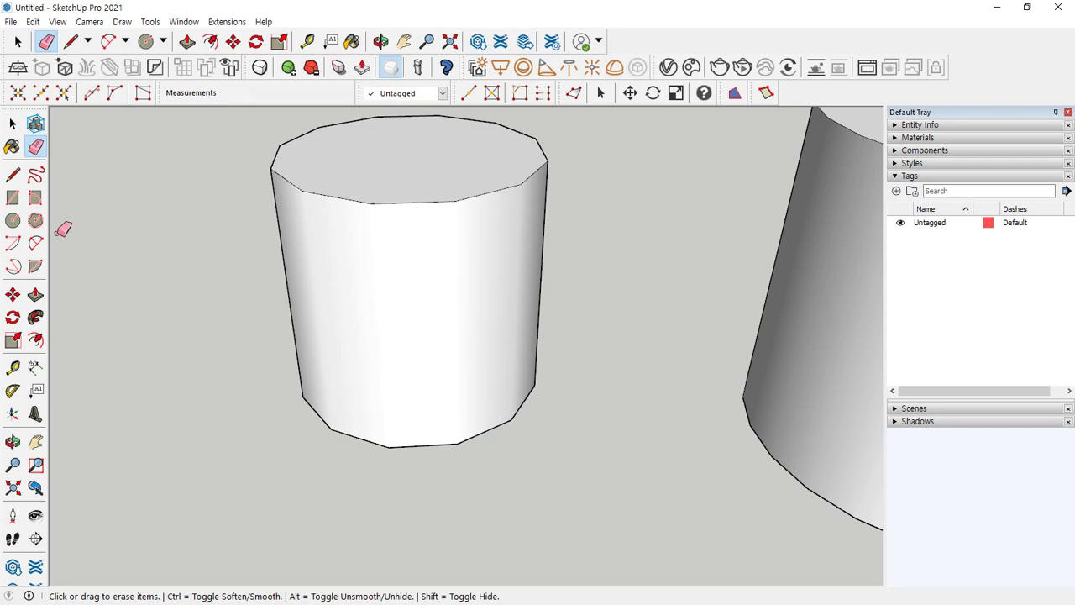
{"action": "key", "text": "alt"}
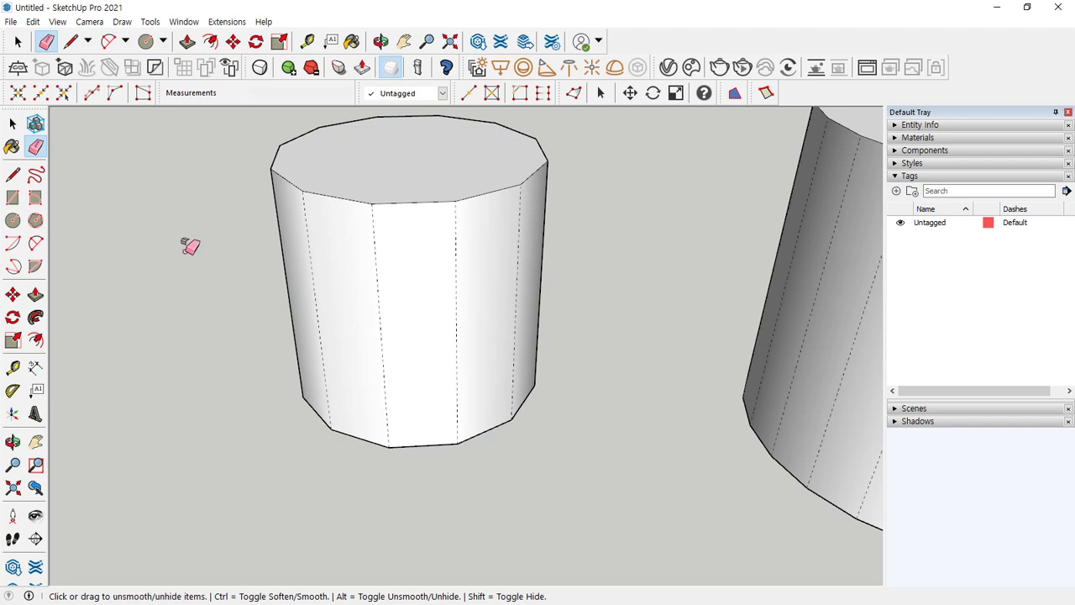
{"action": "mouse_move", "coordinate": [307, 279]}
{"action": "left_mouse_down", "text": "alt"}
{"action": "mouse_move", "coordinate": [459, 295]}
{"action": "mouse_move", "coordinate": [511, 278]}
{"action": "mouse_move", "coordinate": [461, 383]}
{"action": "left_mouse_up", "text": "alt"}
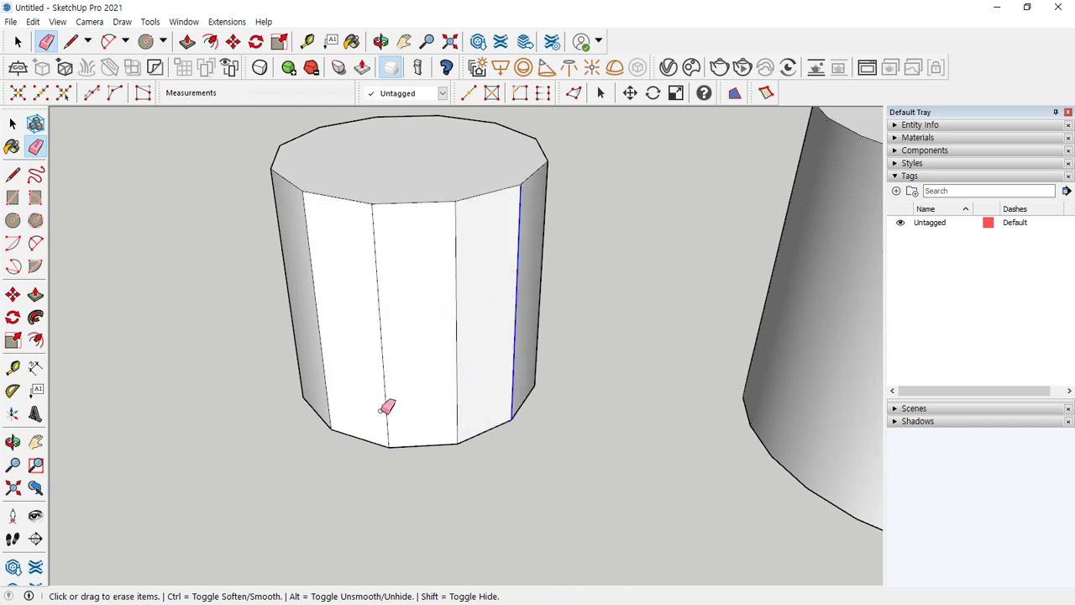
Soften and smooth the restored front edges of the 12-sided cylinder again with the Eraser.
{"action": "key", "text": "ctrl"}
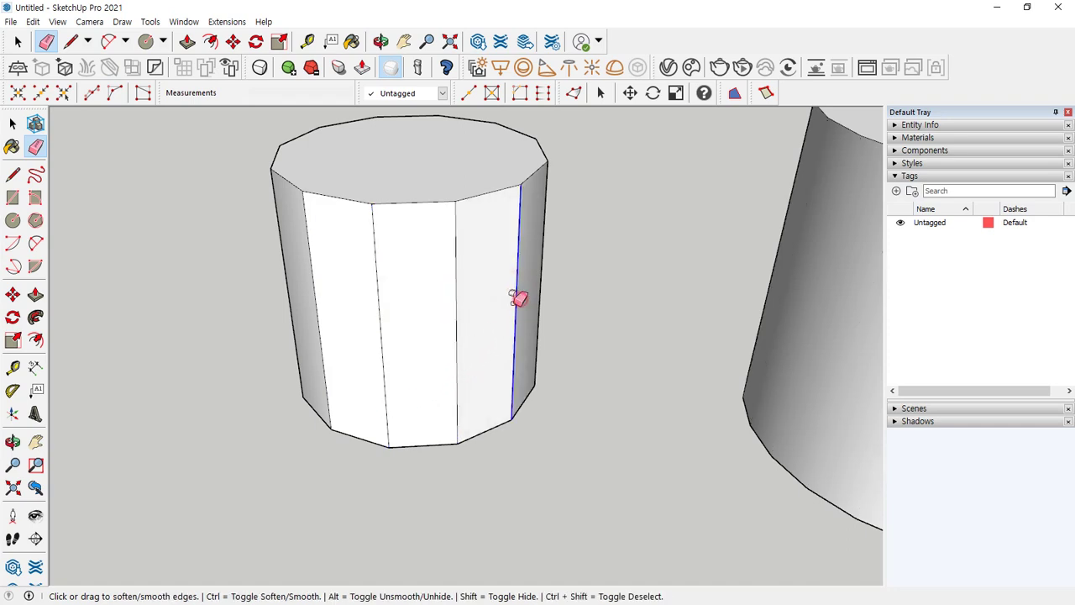
{"action": "mouse_move", "coordinate": [521, 295]}
{"action": "left_mouse_down", "text": "ctrl"}
{"action": "mouse_move", "coordinate": [428, 320]}
{"action": "mouse_move", "coordinate": [339, 308]}
{"action": "mouse_move", "coordinate": [256, 392]}
{"action": "left_mouse_up", "text": "ctrl"}
{"action": "middle_click_drag", "start_coordinate": [150, 349], "coordinate": [399, 365]}
{"action": "middle_click_drag", "start_coordinate": [489, 325], "coordinate": [260, 287]}
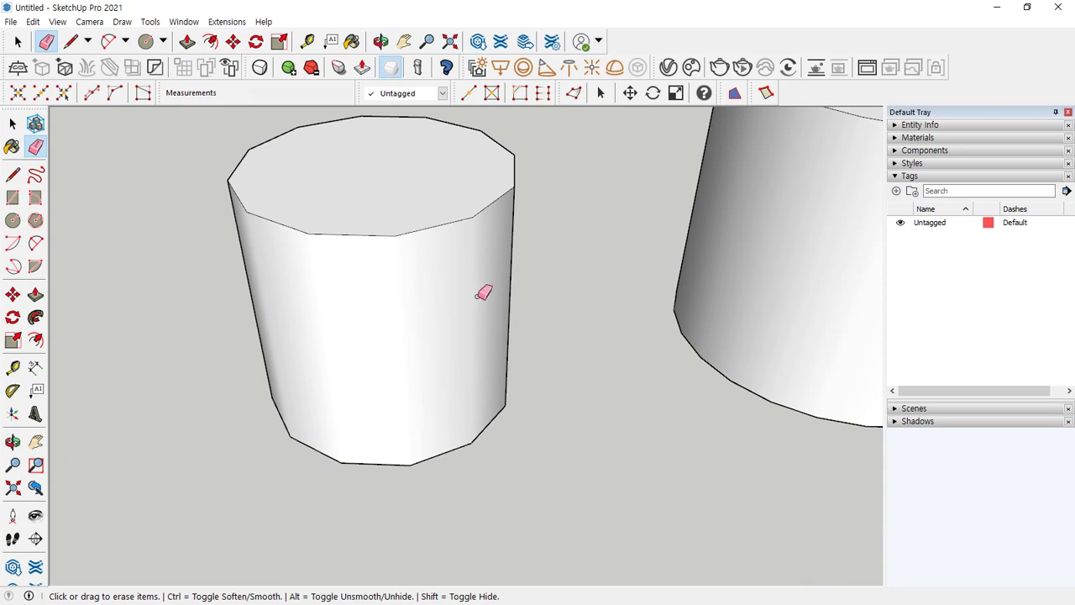
Draw a 24-sided circle with a radius of about 53 mm beside the 12-sided cylinder.
{"action": "scroll", "coordinate": [483, 292], "scroll_direction": "down", "scroll_amount": 5}
{"action": "scroll", "coordinate": [432, 307], "scroll_direction": "up", "scroll_amount": 4}
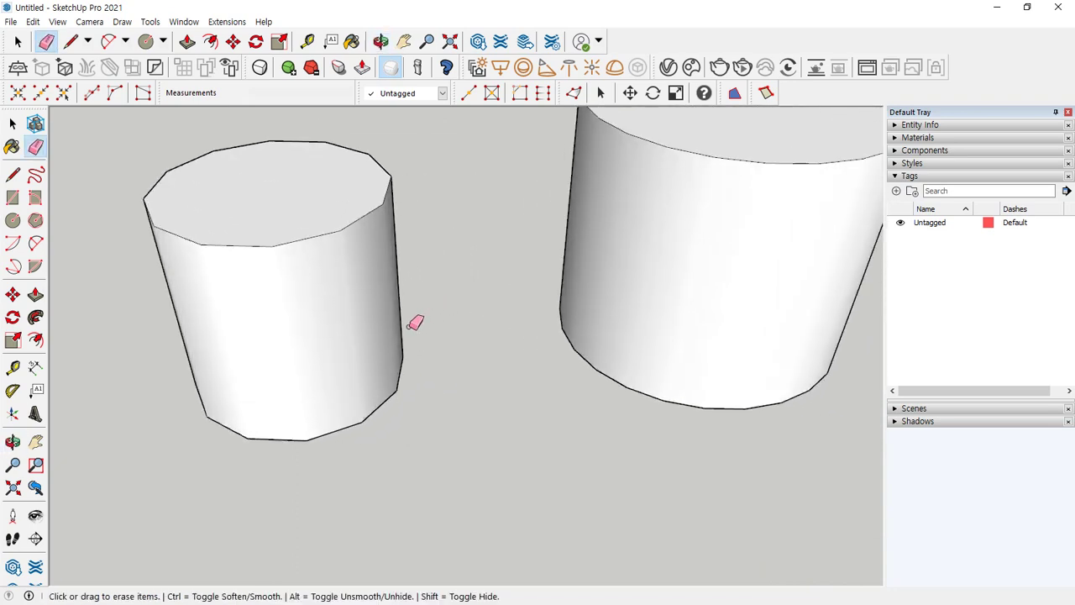
{"action": "scroll", "coordinate": [415, 324], "scroll_direction": "down", "scroll_amount": 3}
{"action": "key", "text": "c"}
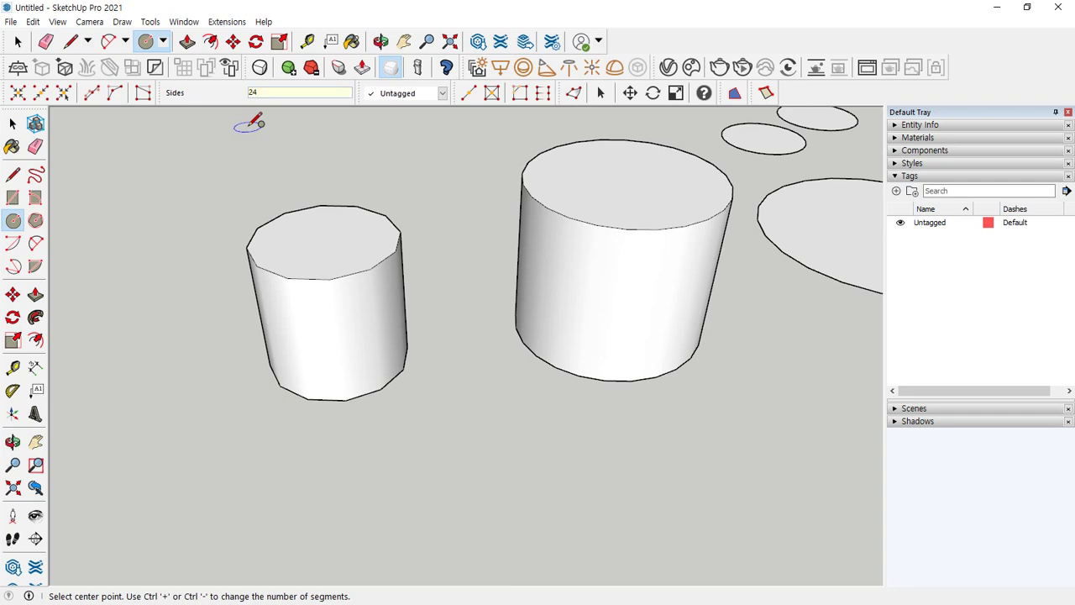
{"action": "left_click", "coordinate": [126, 326]}
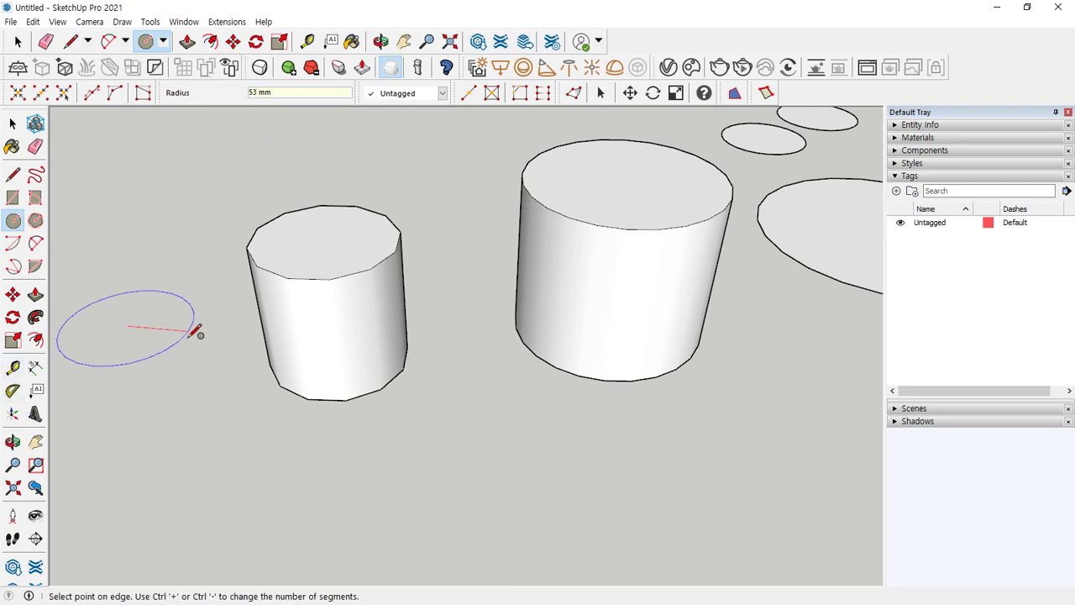
{"action": "left_click", "coordinate": [196, 329]}
{"action": "middle_click_drag", "start_coordinate": [211, 349], "coordinate": [143, 373]}
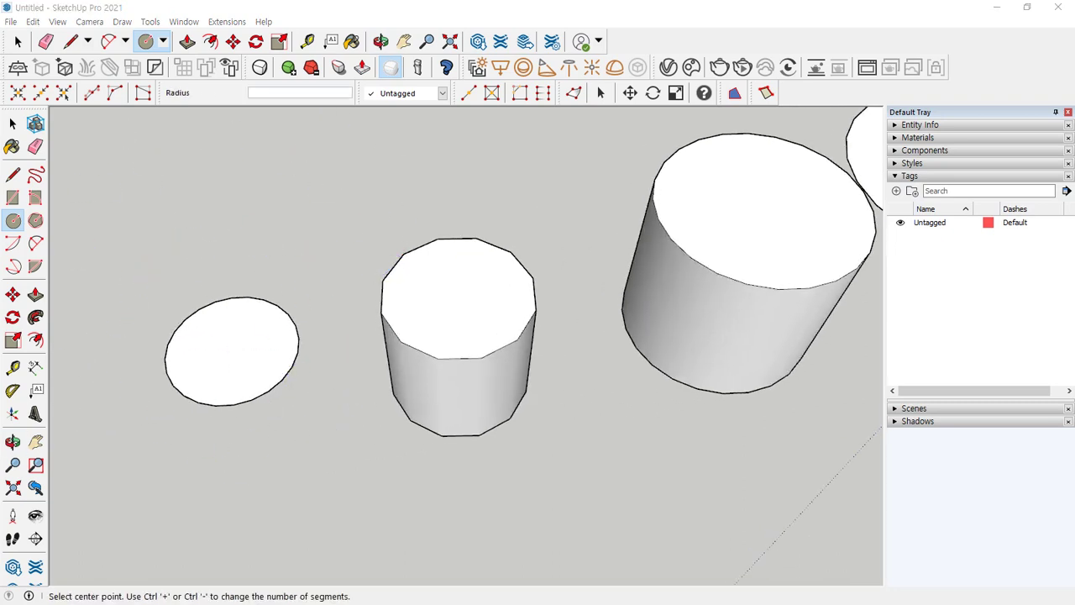
Draw a six-sided polygon with an inscribed radius of about 46 mm near the new flat circle.
{"action": "left_click", "coordinate": [36, 221]}
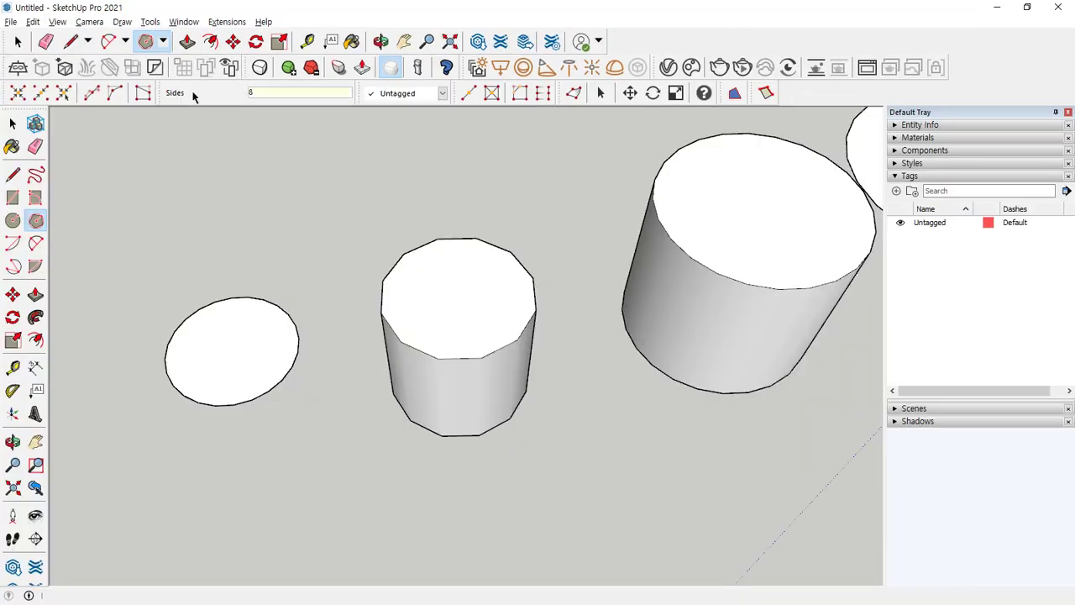
{"action": "left_click", "coordinate": [109, 264]}
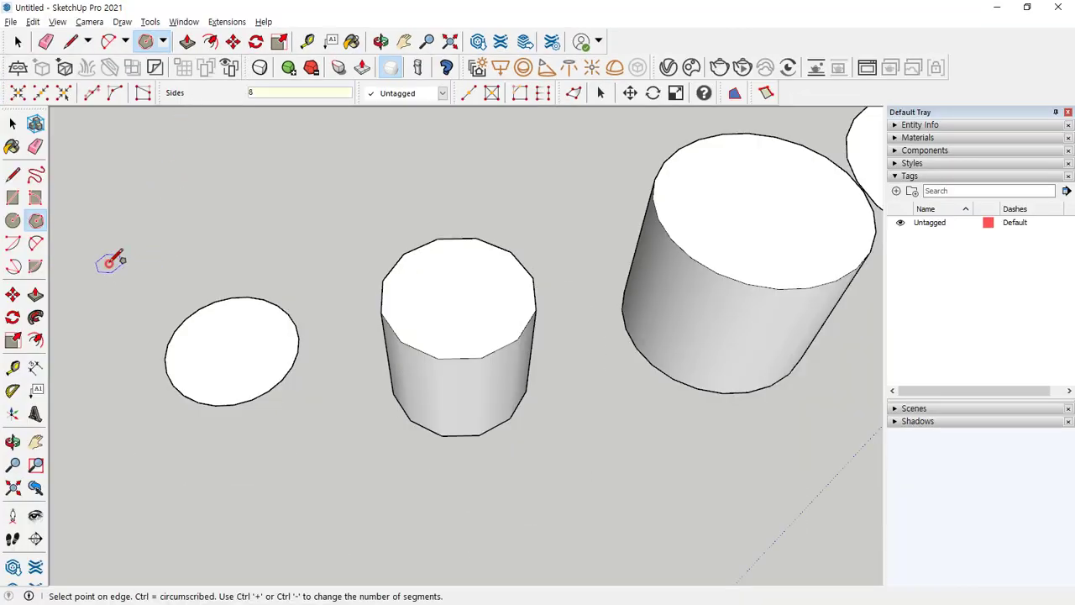
{"action": "scroll", "coordinate": [165, 228], "scroll_direction": "down", "scroll_amount": 2}
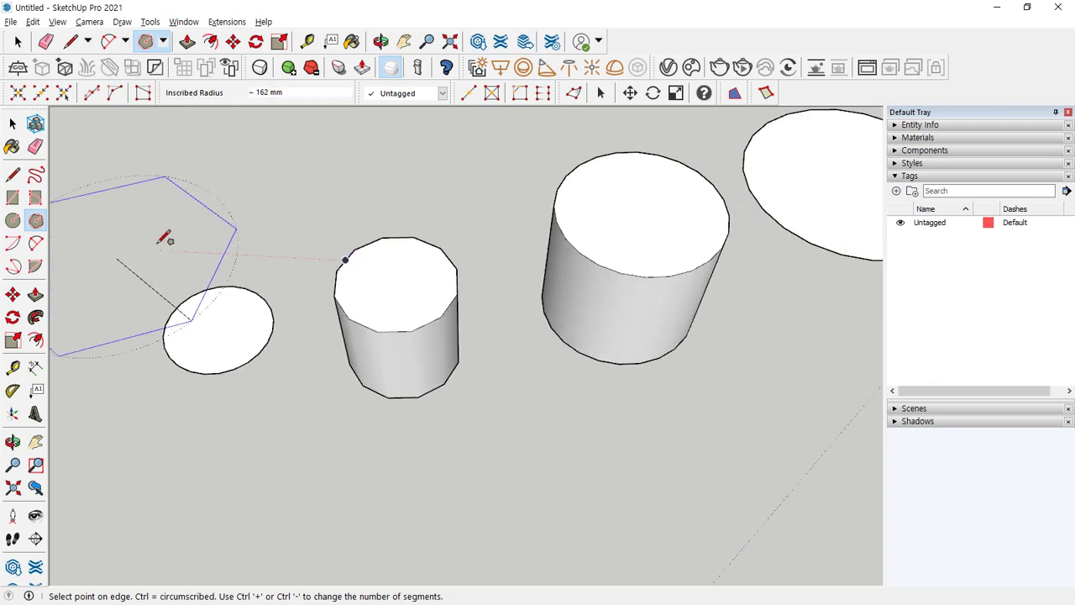
{"action": "middle_click_drag", "start_coordinate": [168, 238], "coordinate": [284, 201], "text": "shift"}
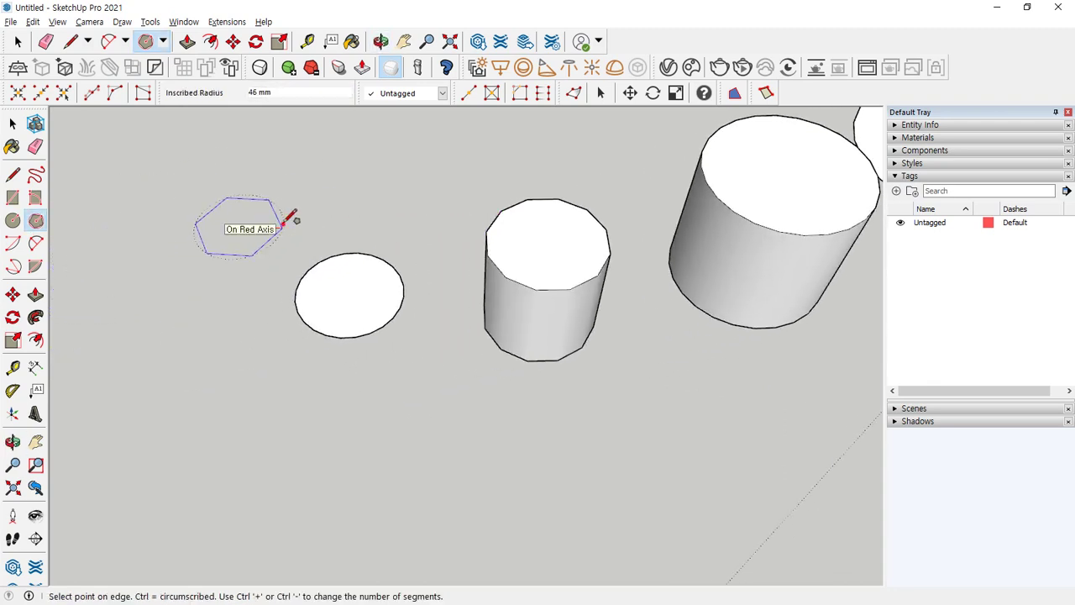
{"action": "left_click", "coordinate": [290, 217]}
{"action": "scroll", "coordinate": [240, 222], "scroll_direction": "up", "scroll_amount": 3}
{"action": "scroll", "coordinate": [340, 220], "scroll_direction": "down", "scroll_amount": 2}
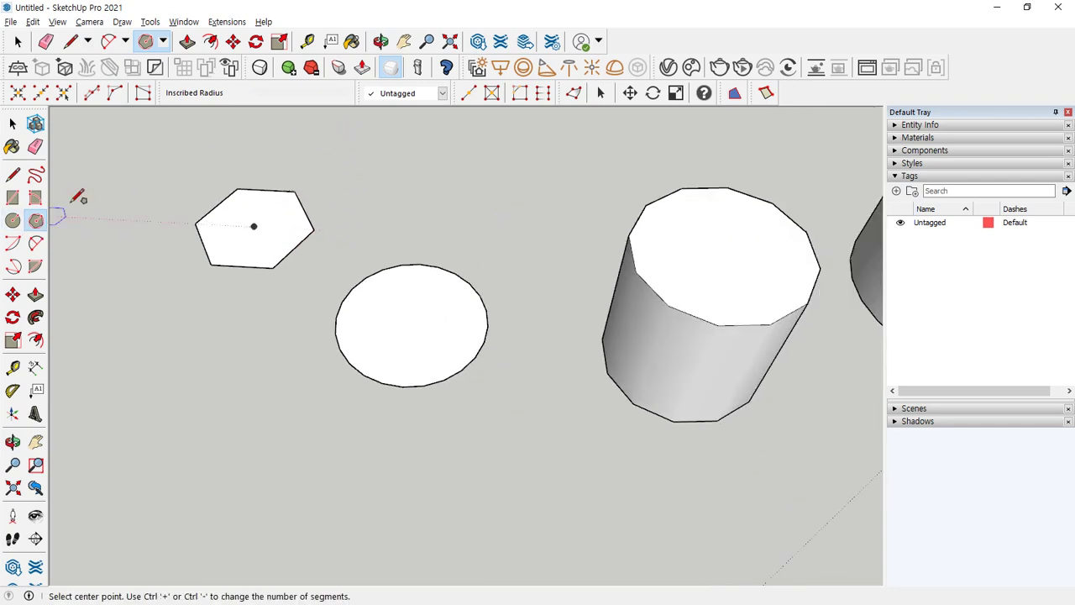
Draw a 12-sided polygon with an inscribed radius of about 30 mm in front of the flat circle.
{"action": "left_click", "coordinate": [35, 220]}
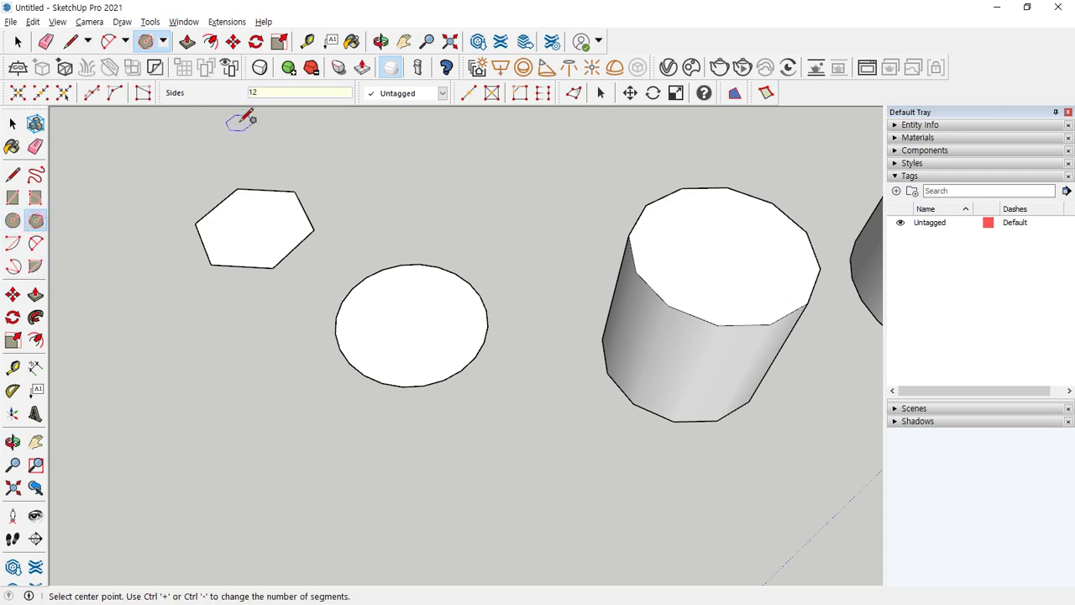
{"action": "middle_click_drag", "start_coordinate": [300, 377], "coordinate": [263, 294], "text": "shift"}
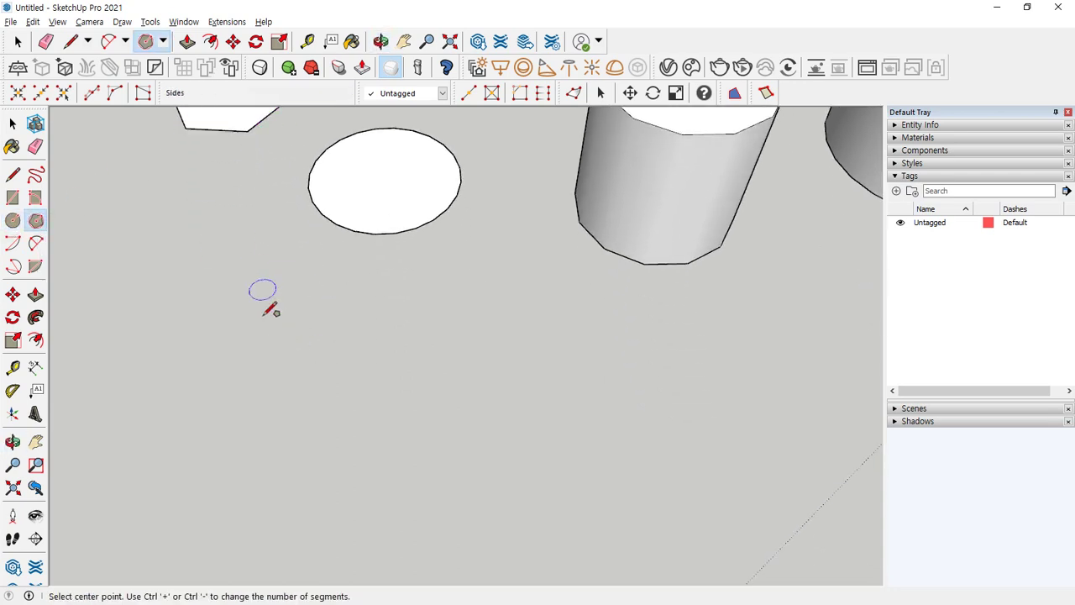
{"action": "left_click", "coordinate": [278, 364]}
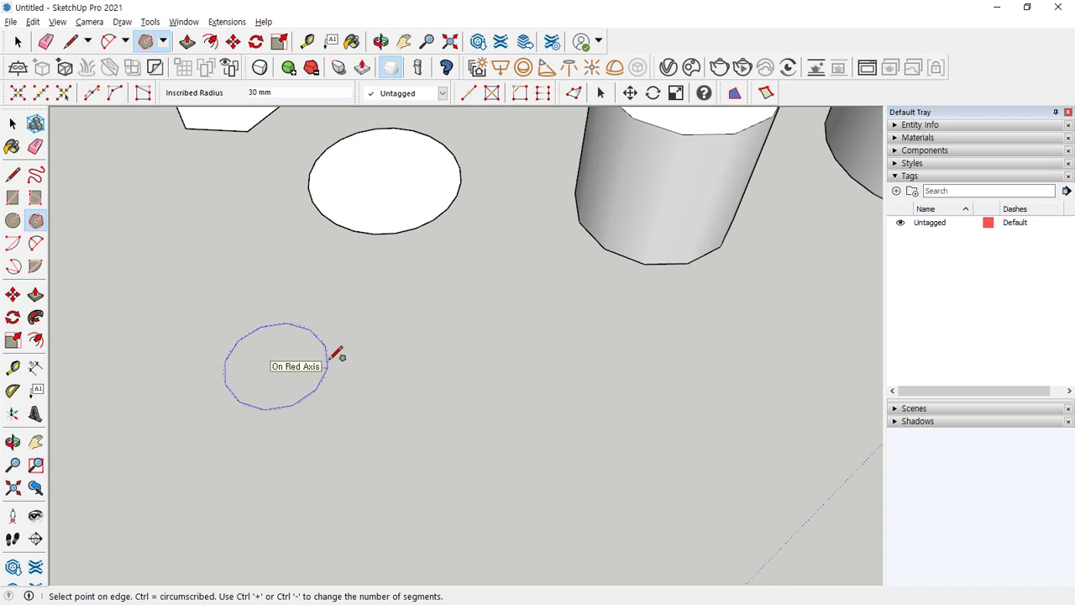
{"action": "left_click", "coordinate": [336, 354]}
Extrude the 12-sided polygon upward about 96 mm with Push/Pull and inspect its faceted sides.
{"action": "key", "text": "p"}
{"action": "left_click", "coordinate": [271, 355]}
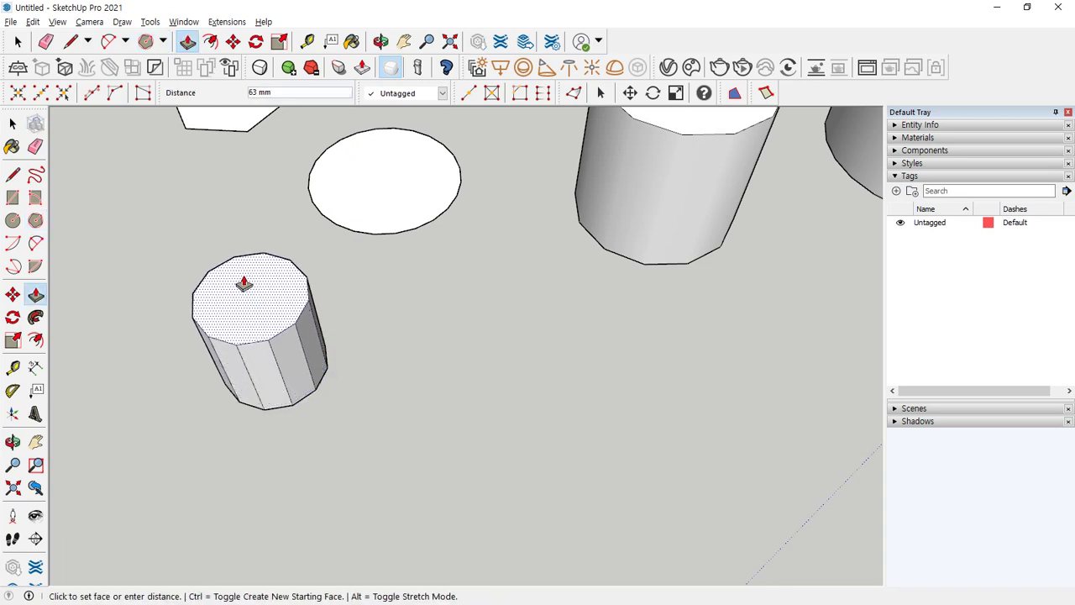
{"action": "middle_click_drag", "start_coordinate": [224, 242], "coordinate": [362, 283]}
{"action": "left_click", "coordinate": [367, 280]}
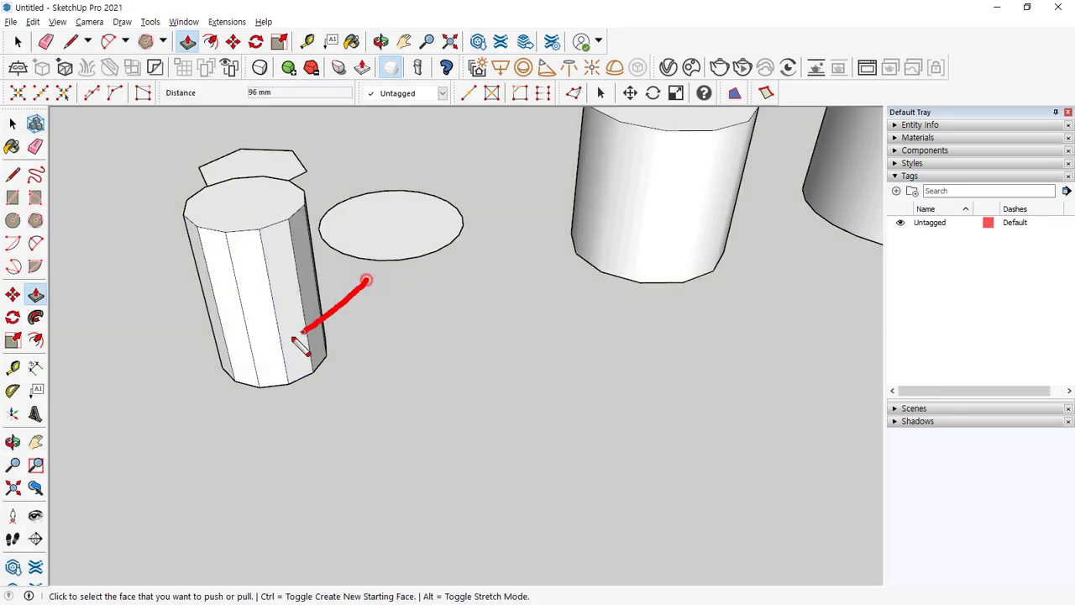
{"action": "mouse_move", "coordinate": [296, 338]}
{"action": "left_mouse_down"}
{"action": "mouse_move", "coordinate": [281, 214]}
{"action": "mouse_move", "coordinate": [341, 351]}
{"action": "left_mouse_up"}
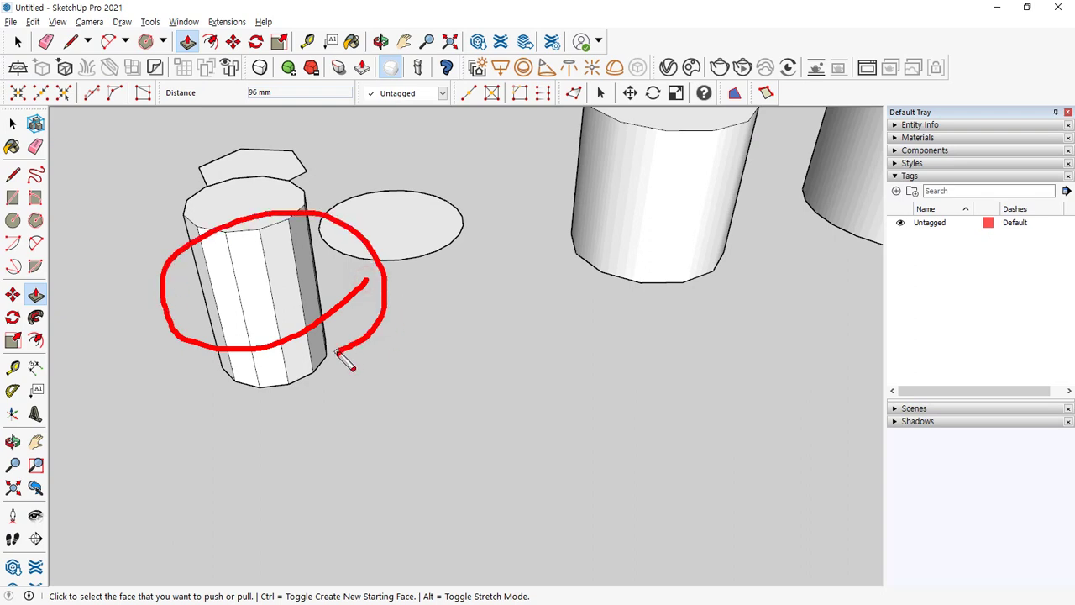
{"action": "key", "text": "Escape"}
{"action": "scroll", "coordinate": [459, 325], "scroll_direction": "down", "scroll_amount": 1}
{"action": "scroll", "coordinate": [483, 277], "scroll_direction": "down", "scroll_amount": 1}
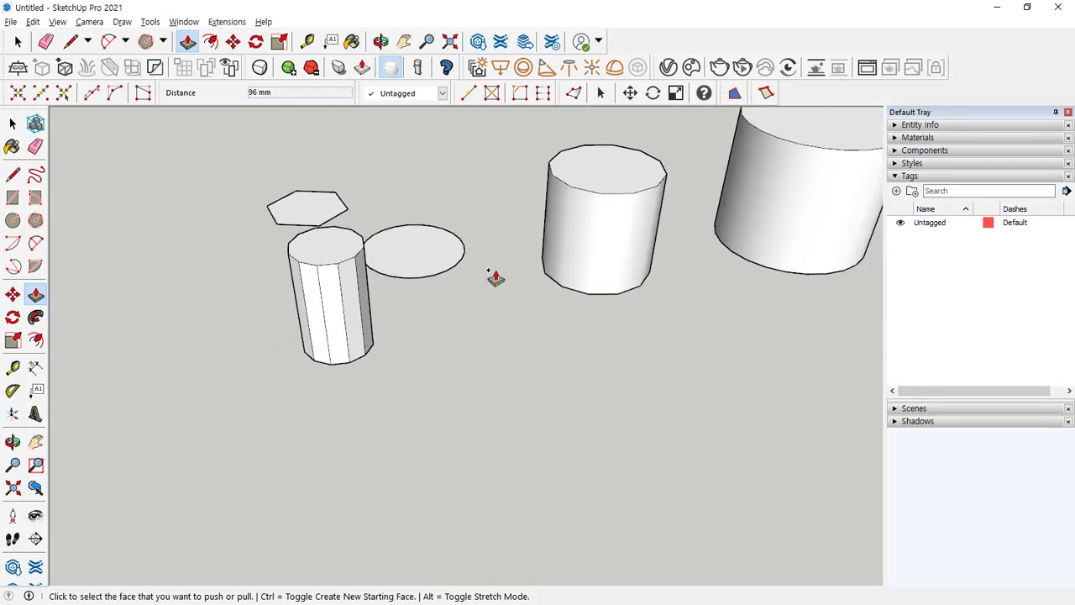
Soften and smooth most of the vertical edges of the 12-sided polygon prism with the Eraser.
{"action": "middle_click_drag", "start_coordinate": [489, 271], "coordinate": [458, 330]}
{"action": "middle_click_drag", "start_coordinate": [344, 278], "coordinate": [310, 299]}
{"action": "scroll", "coordinate": [310, 300], "scroll_direction": "up", "scroll_amount": 2}
{"action": "key", "text": "space"}
{"action": "key", "text": "e"}
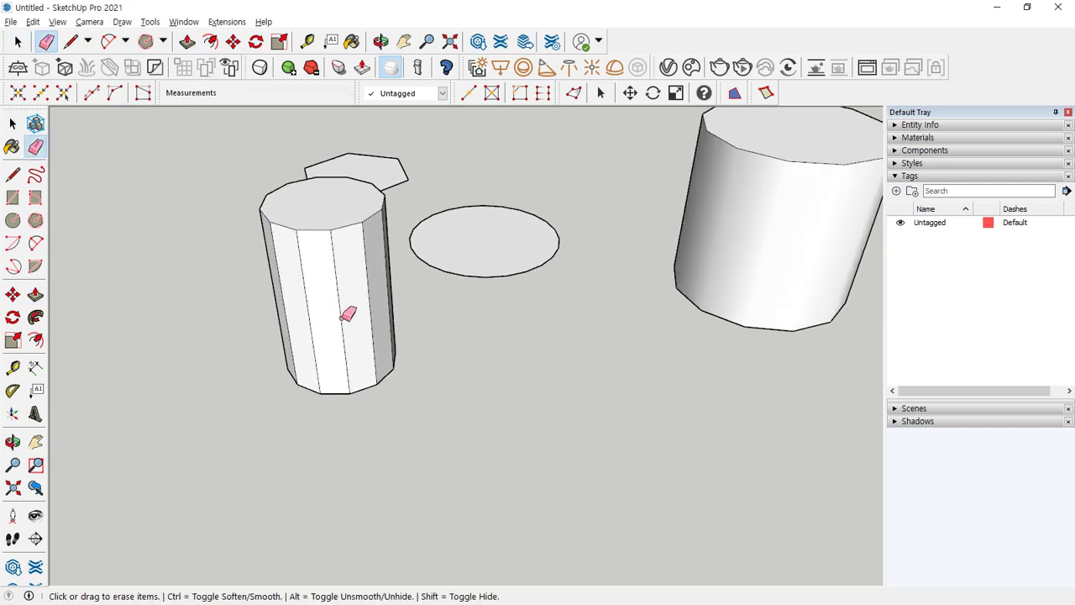
{"action": "key", "text": "ctrl"}
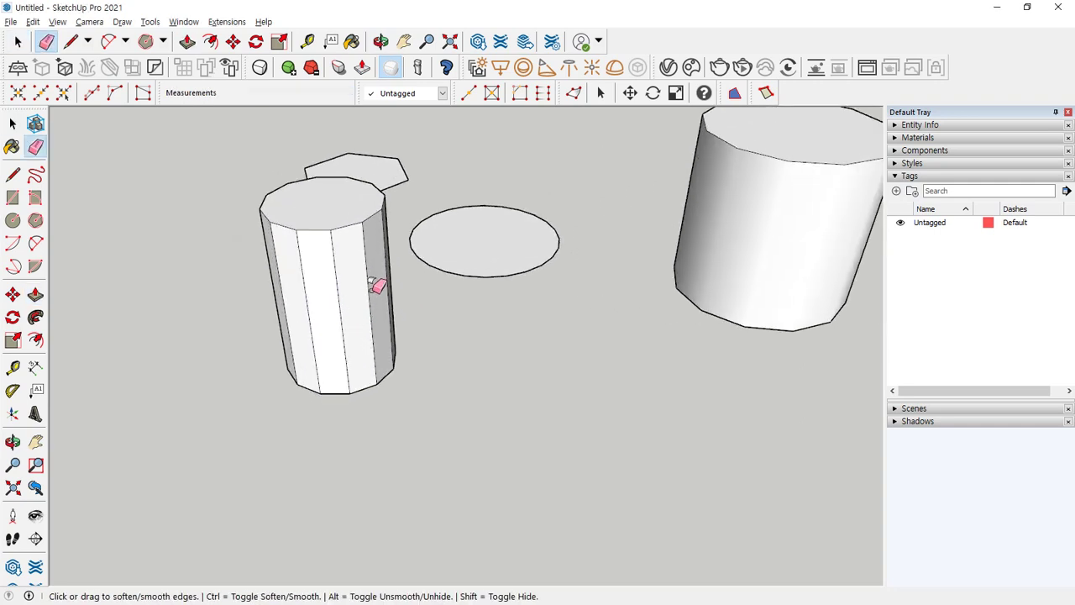
{"action": "mouse_move", "coordinate": [379, 287]}
{"action": "left_mouse_down", "text": "ctrl"}
{"action": "mouse_move", "coordinate": [297, 300]}
{"action": "mouse_move", "coordinate": [291, 336]}
{"action": "left_mouse_up", "text": "ctrl"}
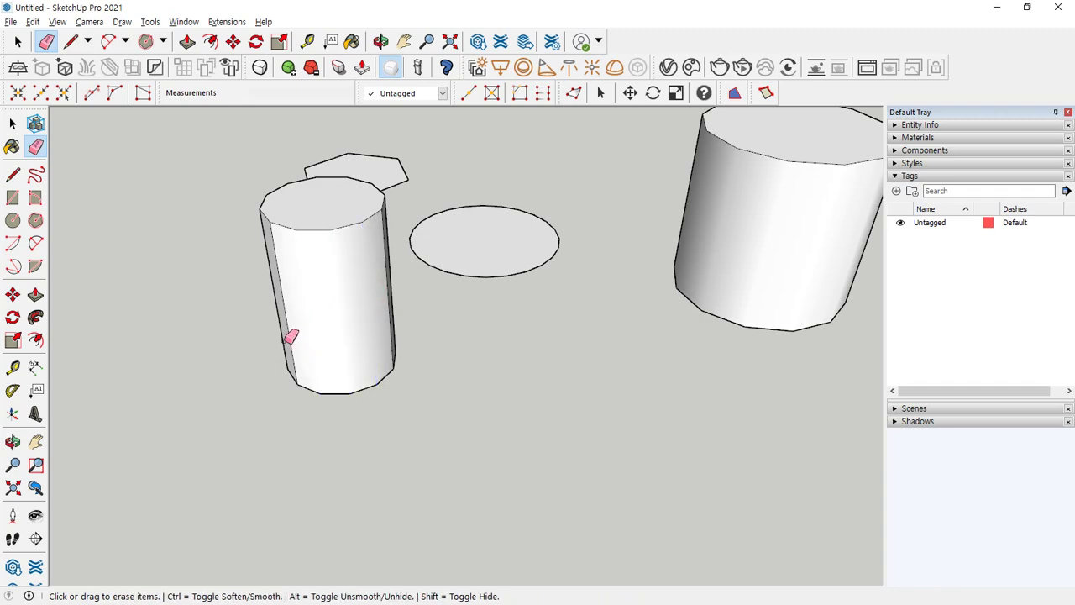
{"action": "mouse_move", "coordinate": [291, 336]}
{"action": "middle_mouse_down"}
{"action": "mouse_move", "coordinate": [396, 327]}
{"action": "mouse_move", "coordinate": [428, 336]}
{"action": "middle_mouse_up"}
{"action": "left_click_drag", "start_coordinate": [428, 336], "coordinate": [366, 332], "text": "ctrl"}
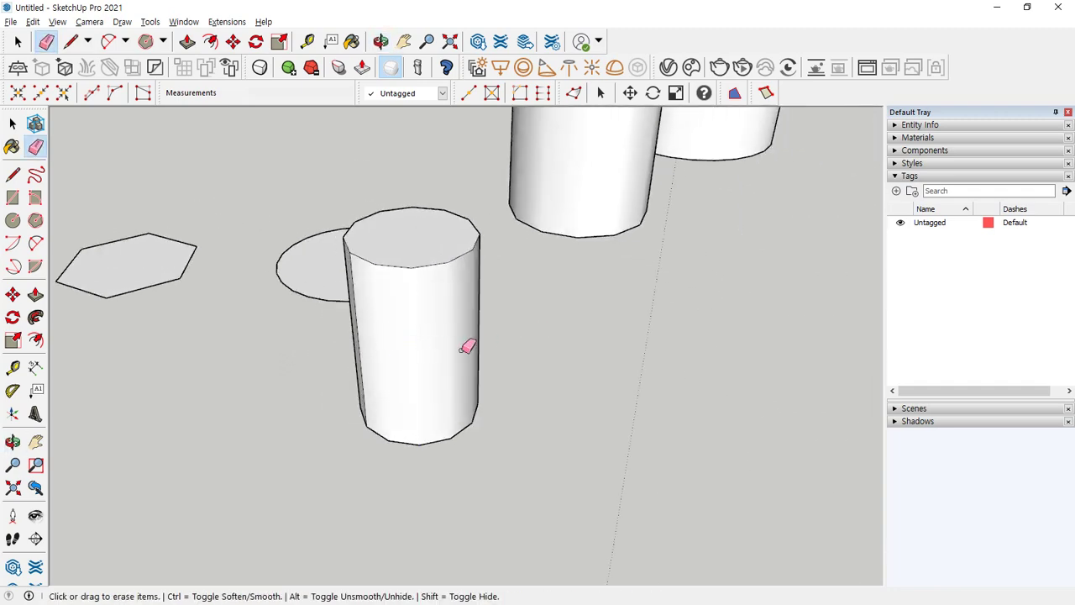
{"action": "middle_click_drag", "start_coordinate": [468, 344], "coordinate": [149, 335]}
{"action": "middle_click_drag", "start_coordinate": [344, 273], "coordinate": [140, 353]}
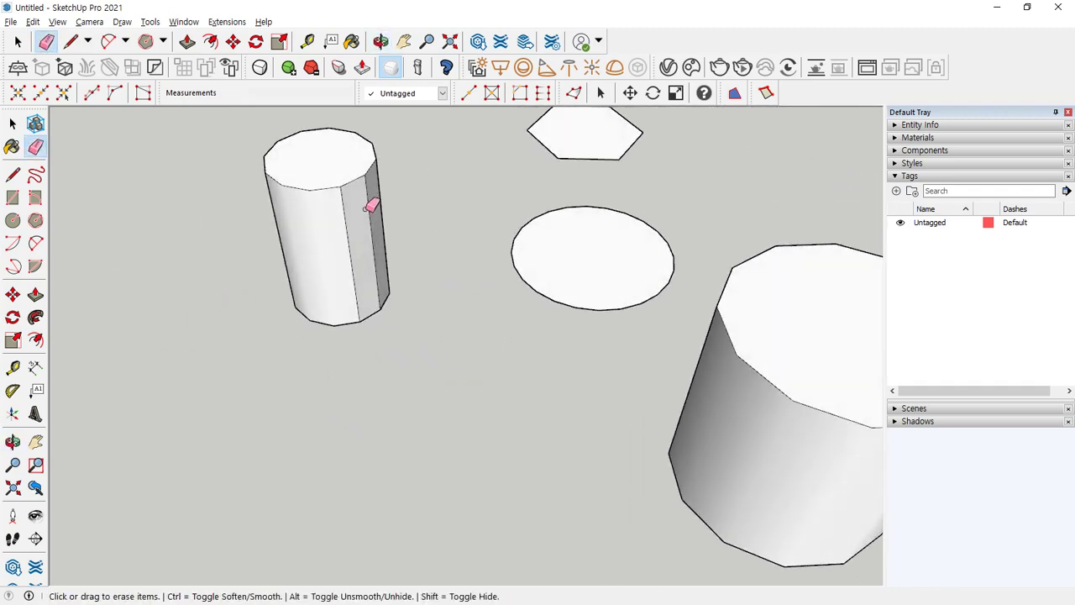
Draw an inscribed hexagon on the ground in front of the partly softened prism.
{"action": "left_click", "coordinate": [35, 220]}
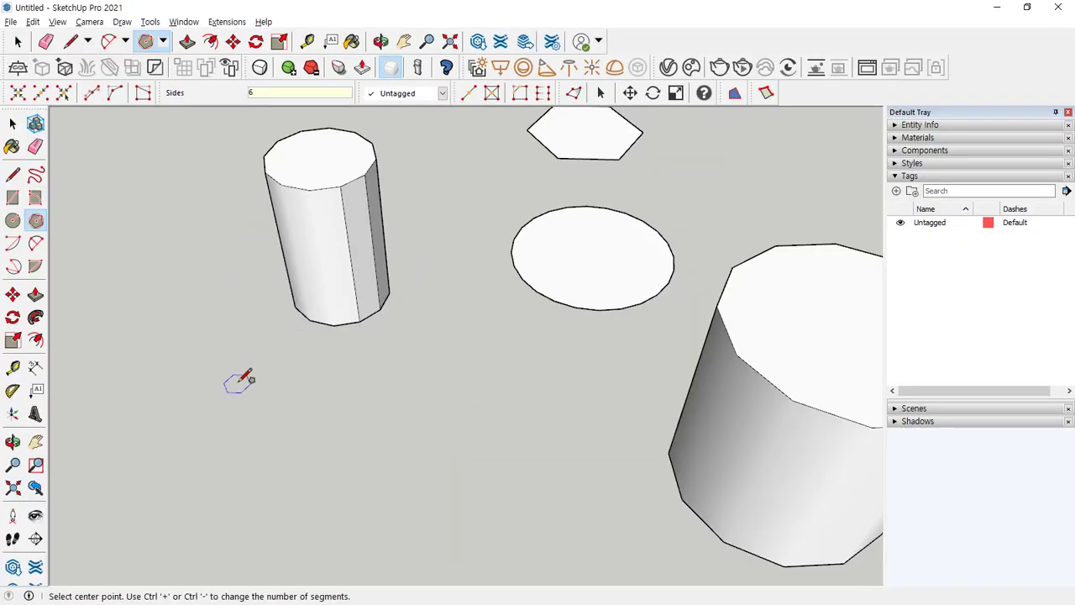
{"action": "left_click", "coordinate": [240, 385]}
{"action": "scroll", "coordinate": [286, 408], "scroll_direction": "up", "scroll_amount": 3}
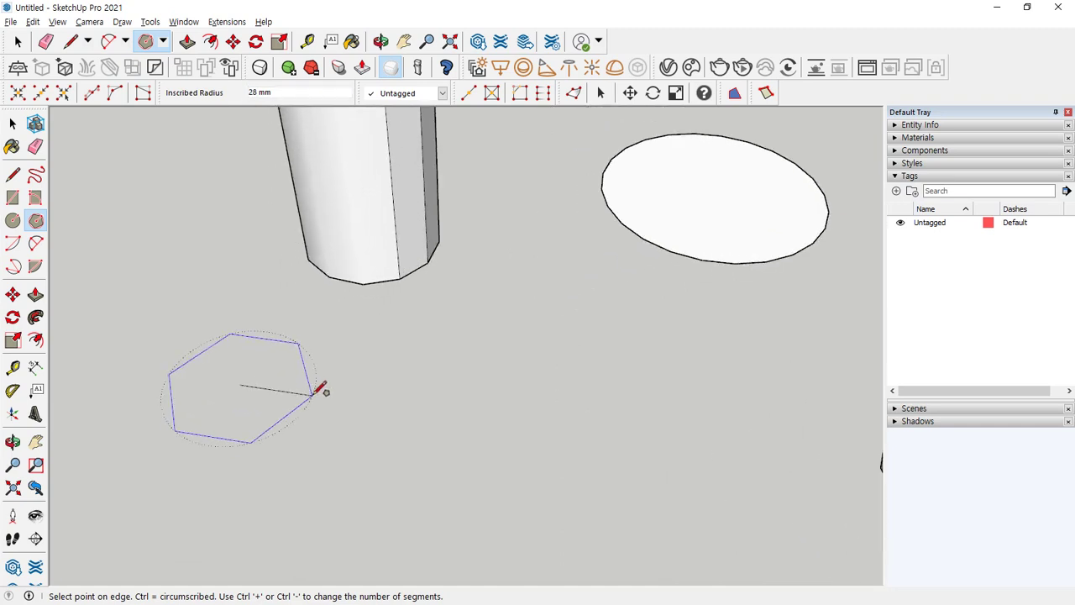
{"action": "scroll", "coordinate": [322, 389], "scroll_direction": "up", "scroll_amount": 2}
{"action": "middle_click_drag", "start_coordinate": [325, 389], "coordinate": [455, 377]}
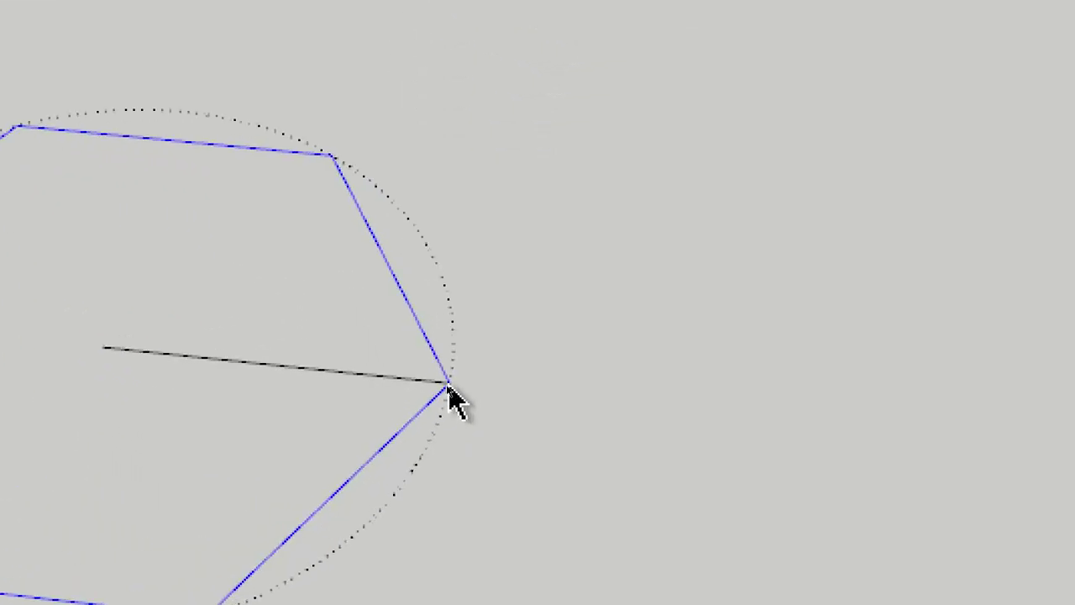
{"action": "left_click", "coordinate": [449, 382]}
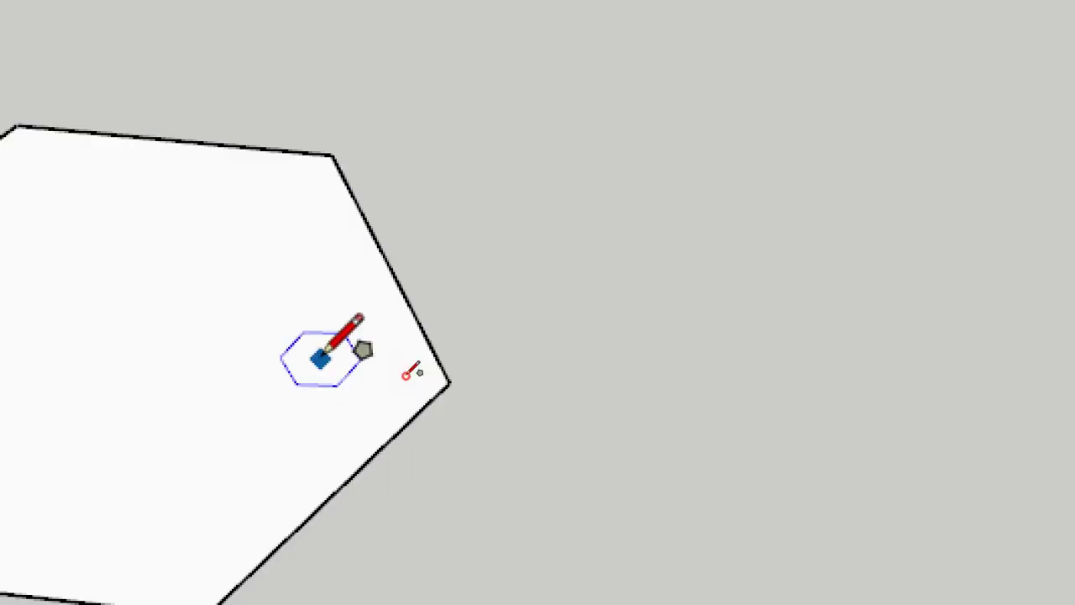
Draw a second hexagon beside the first, comparing circumscribed and inscribed modes before placing it with an inscribed radius of about 23 mm.
{"action": "mouse_move", "coordinate": [643, 317]}
{"action": "middle_mouse_down", "text": "shift"}
{"action": "mouse_move", "coordinate": [431, 324]}
{"action": "mouse_move", "coordinate": [259, 308]}
{"action": "middle_mouse_up", "text": "shift"}
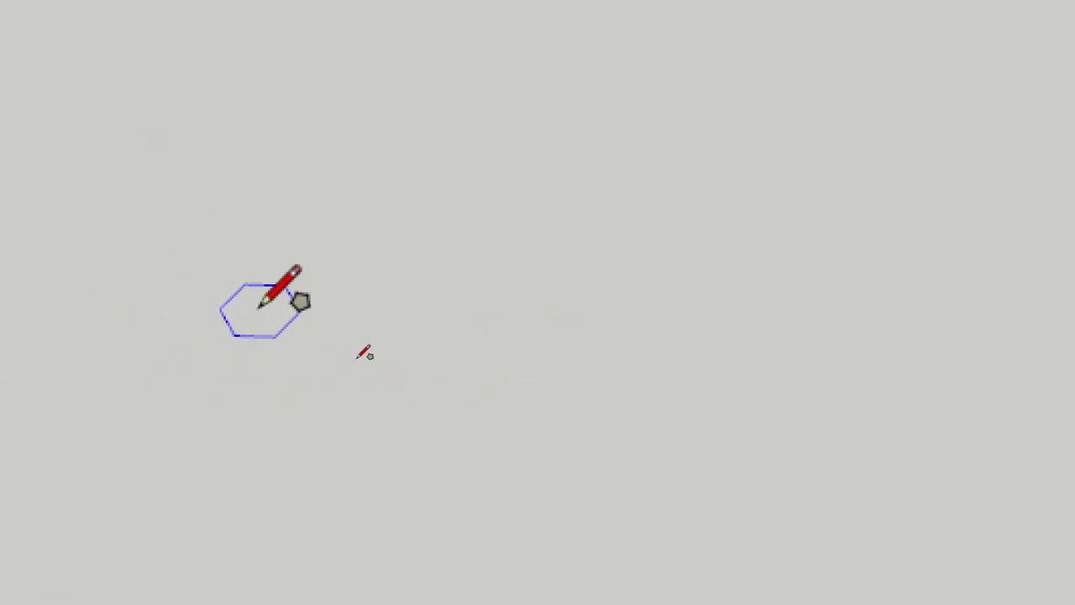
{"action": "left_click", "coordinate": [262, 309]}
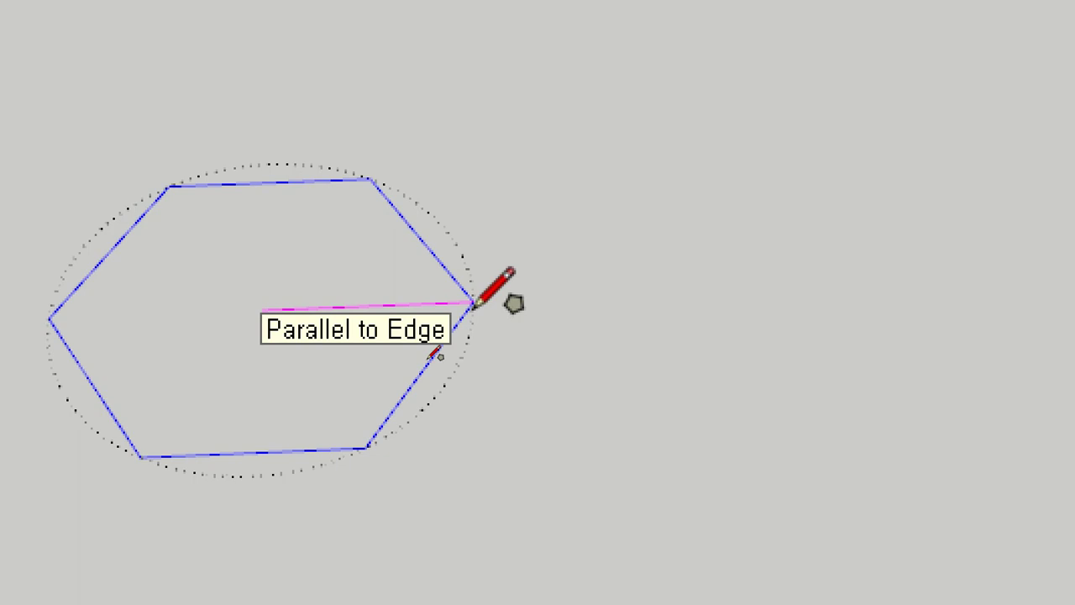
{"action": "key", "text": "ctrl"}
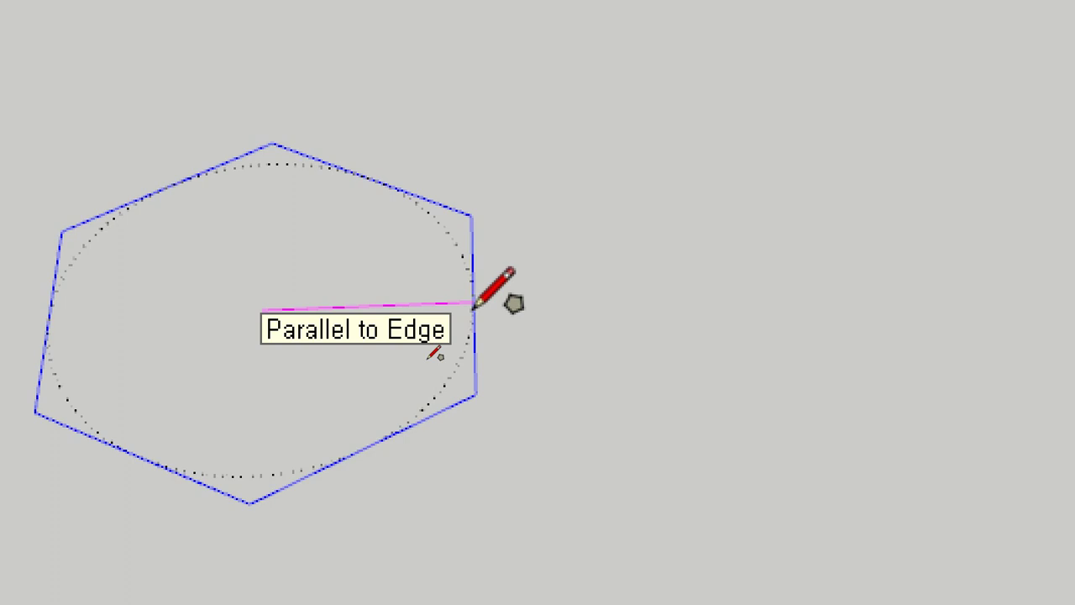
{"action": "key", "text": "ctrl"}
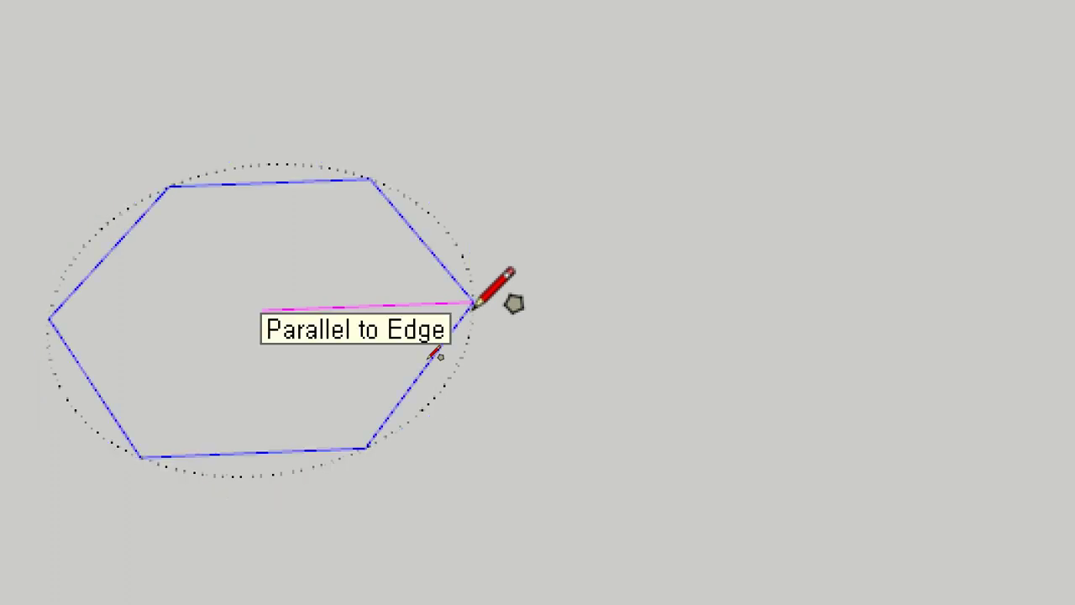
{"action": "key", "text": "ctrl"}
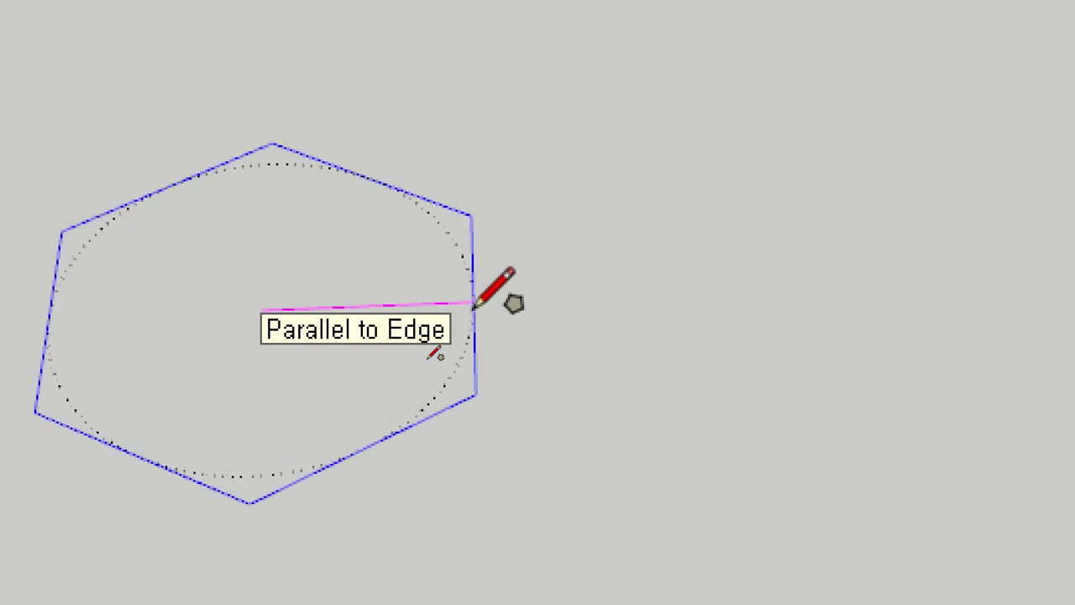
{"action": "key", "text": "ctrl"}
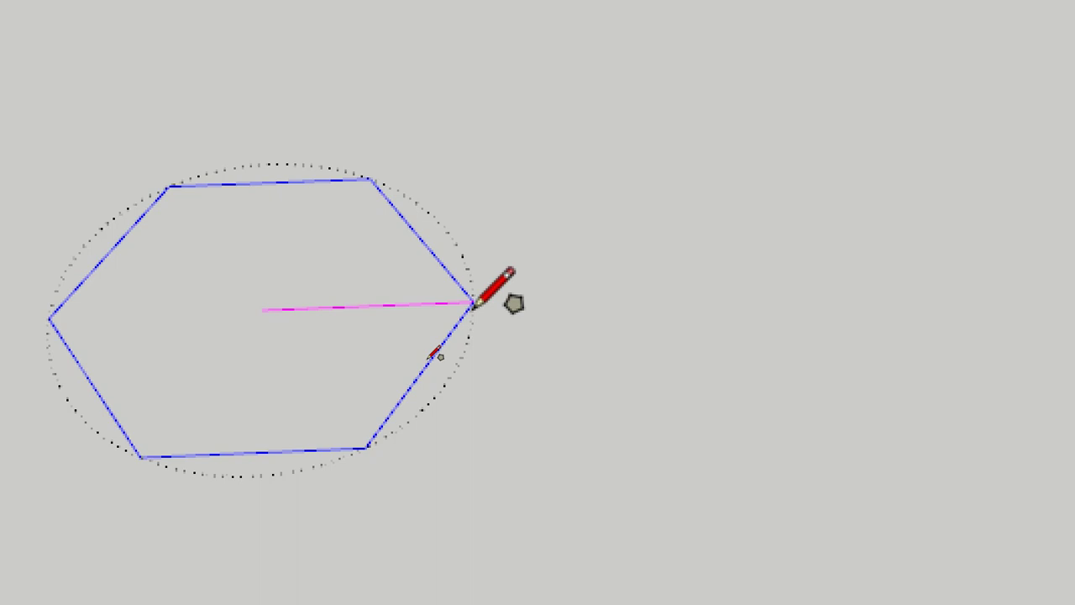
{"action": "key", "text": "ctrl"}
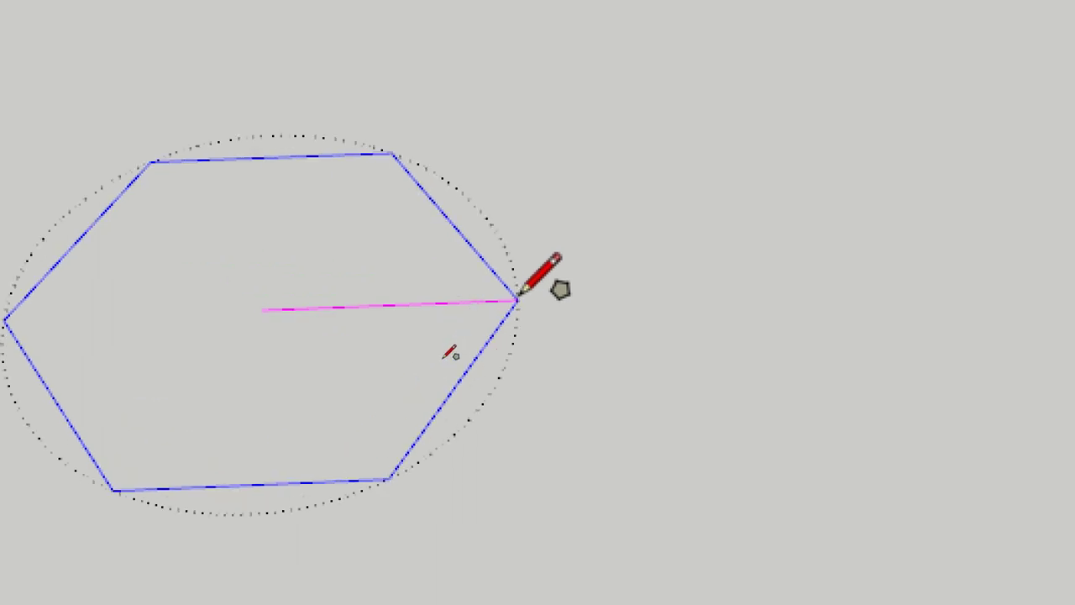
{"action": "left_click", "coordinate": [473, 302]}
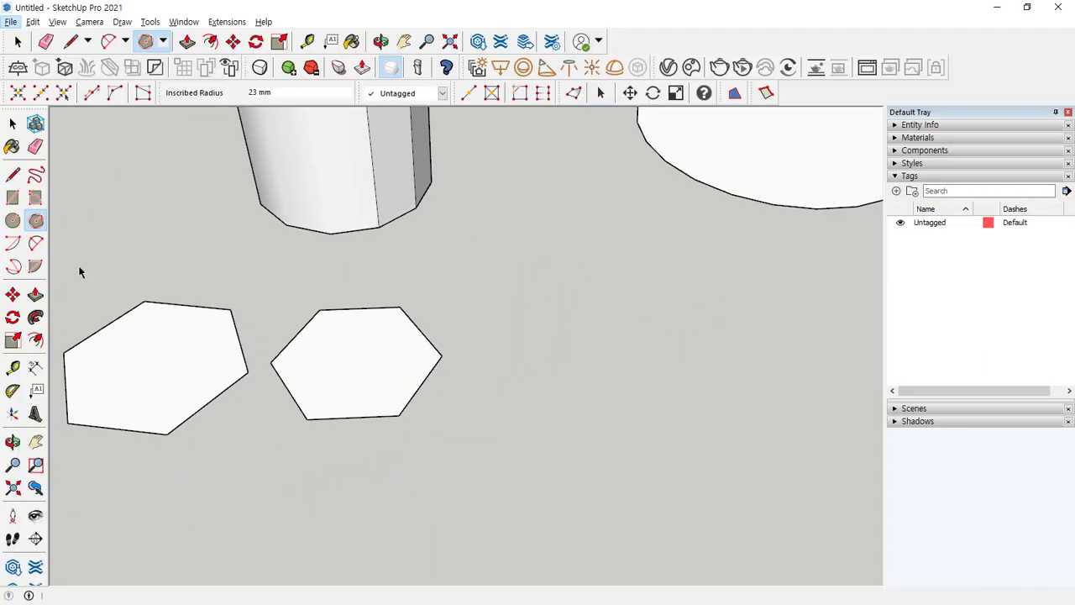
Draw a third hexagon in the row as a circumscribed polygon with a radius of about 19 mm.
{"action": "left_click", "coordinate": [37, 220]}
{"action": "left_click", "coordinate": [546, 363]}
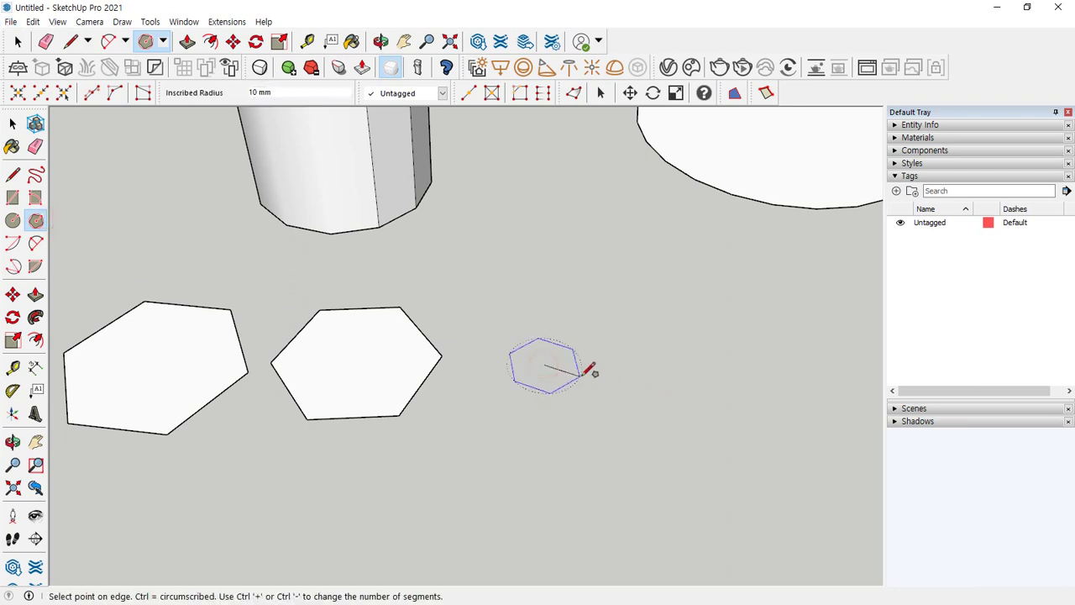
{"action": "left_click", "coordinate": [623, 359]}
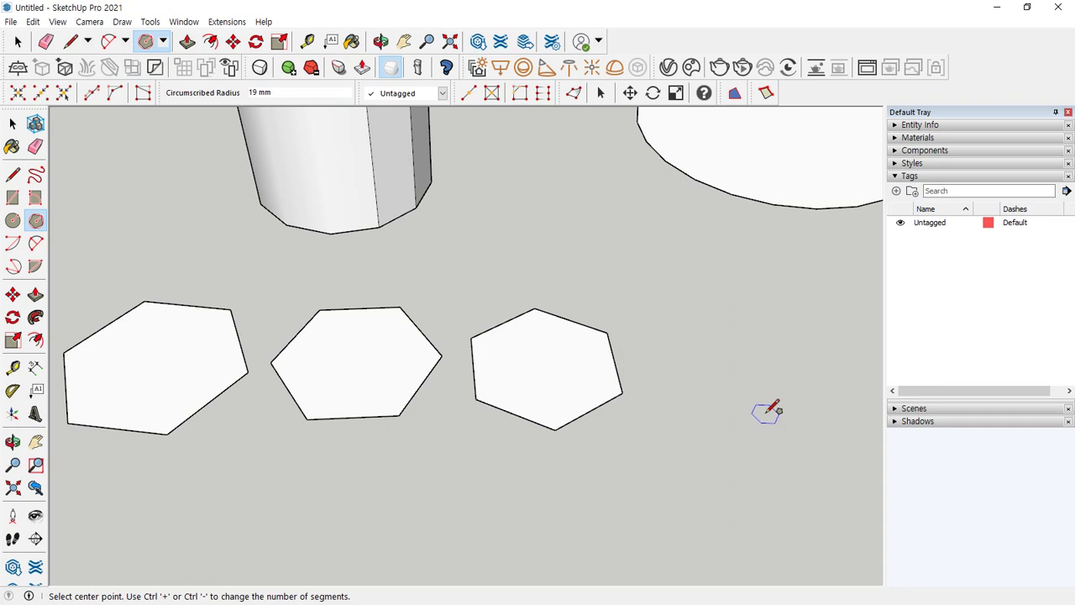
Draw two circles on different planes, a small one beside the third hexagon and a larger one behind it.
{"action": "key", "text": "c"}
{"action": "scroll", "coordinate": [464, 259], "scroll_direction": "down", "scroll_amount": 1}
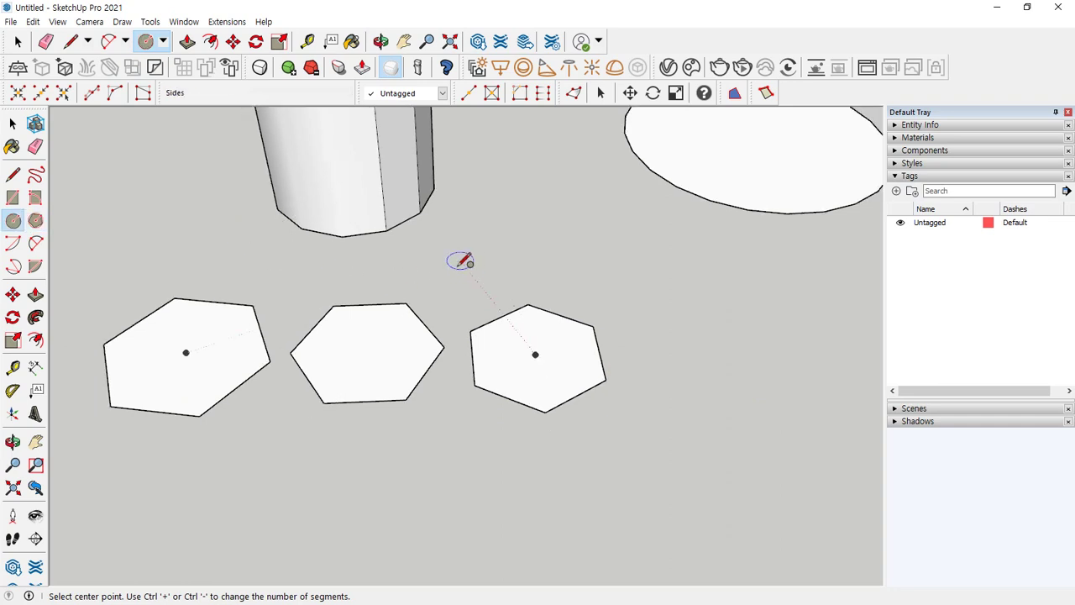
{"action": "middle_click_drag", "start_coordinate": [618, 275], "coordinate": [643, 305]}
{"action": "left_click", "coordinate": [652, 308]}
{"action": "left_click", "coordinate": [660, 256]}
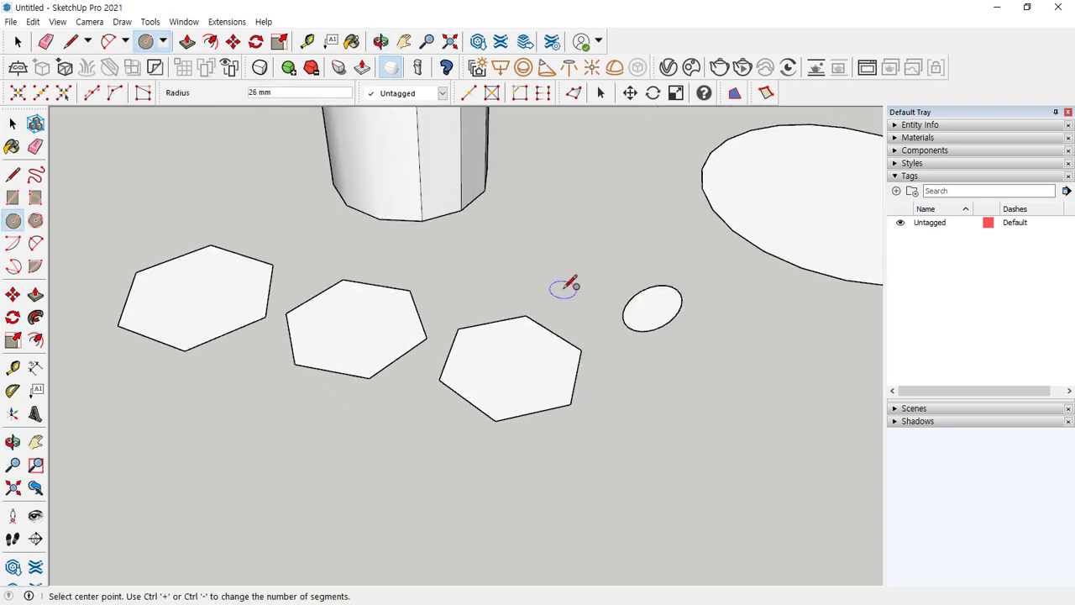
{"action": "left_click", "coordinate": [555, 270]}
{"action": "left_click", "coordinate": [600, 216]}
{"action": "middle_click_drag", "start_coordinate": [600, 216], "coordinate": [685, 225]}
Draw two hexagons on tilted planes in front of the hexagon row, with inscribed radii of about 14 mm and 13 mm.
{"action": "left_click", "coordinate": [35, 220]}
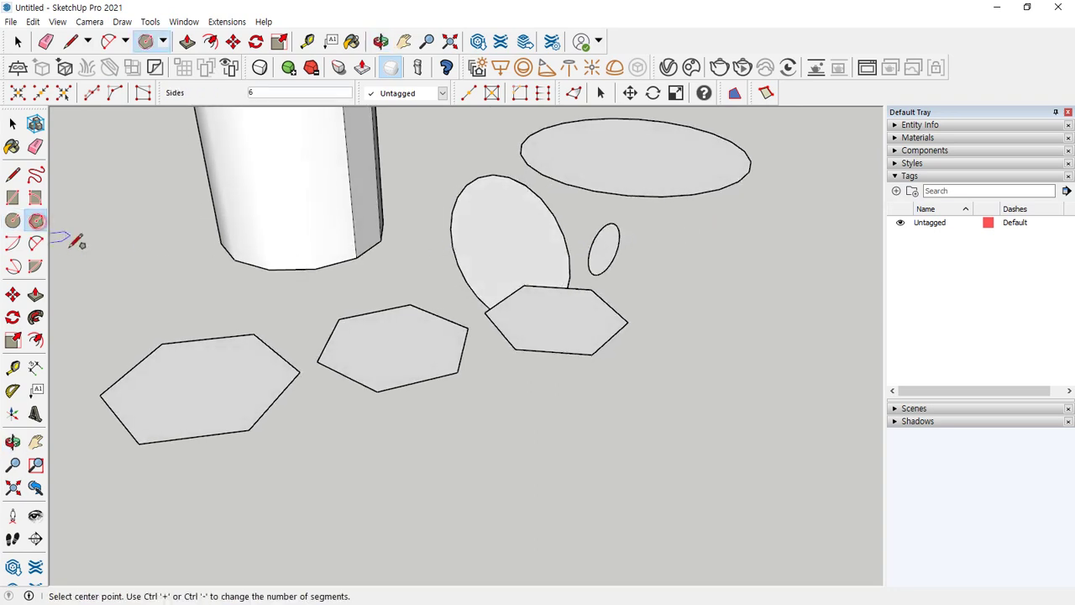
{"action": "left_click", "coordinate": [538, 461]}
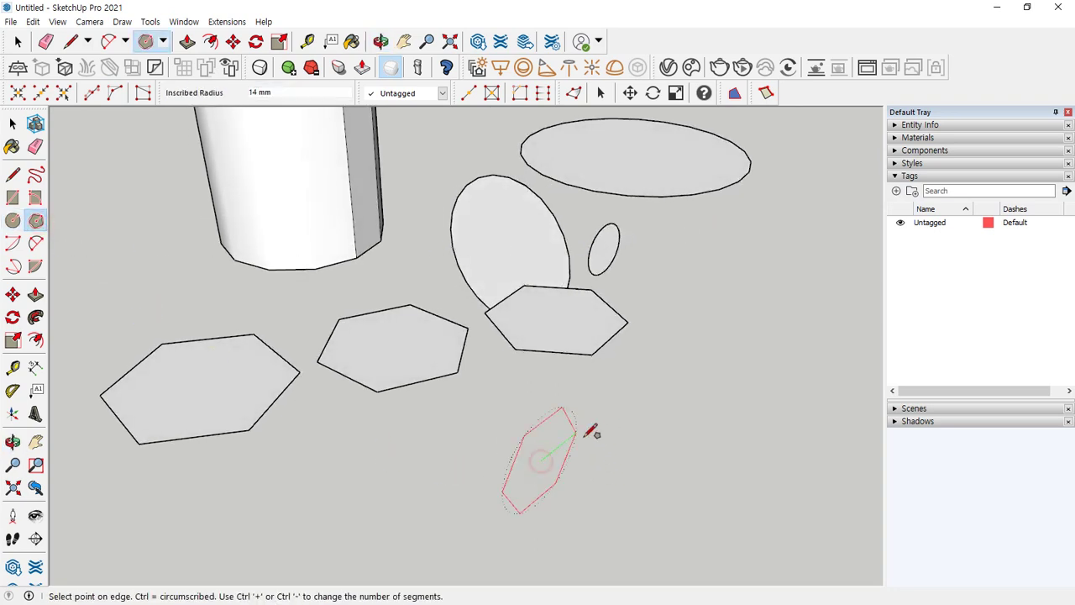
{"action": "left_click", "coordinate": [578, 431]}
{"action": "left_click", "coordinate": [679, 413]}
{"action": "left_click", "coordinate": [695, 375]}
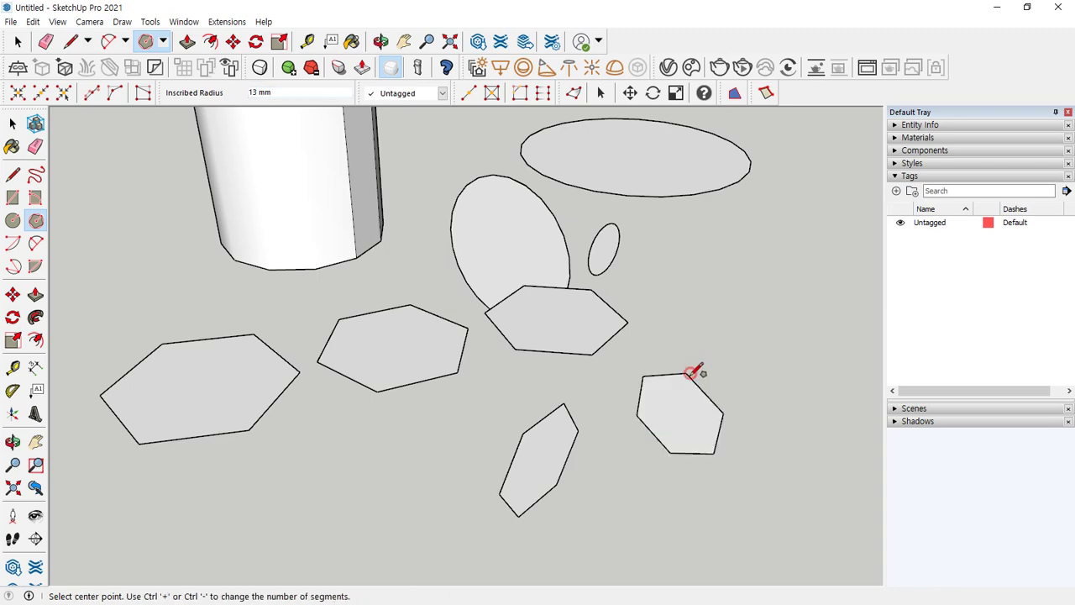
{"action": "middle_click_drag", "start_coordinate": [696, 372], "coordinate": [647, 402]}
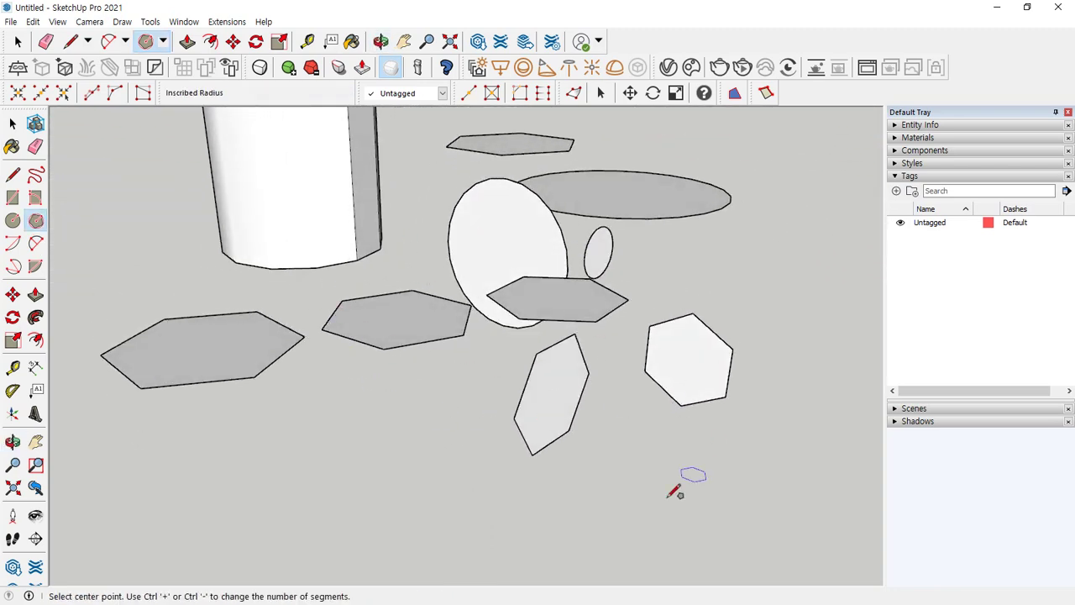
Draw a centre-point arc of about 114.6 degrees in front of the leftmost hexagon with the Arc tool.
{"action": "left_click", "coordinate": [12, 243]}
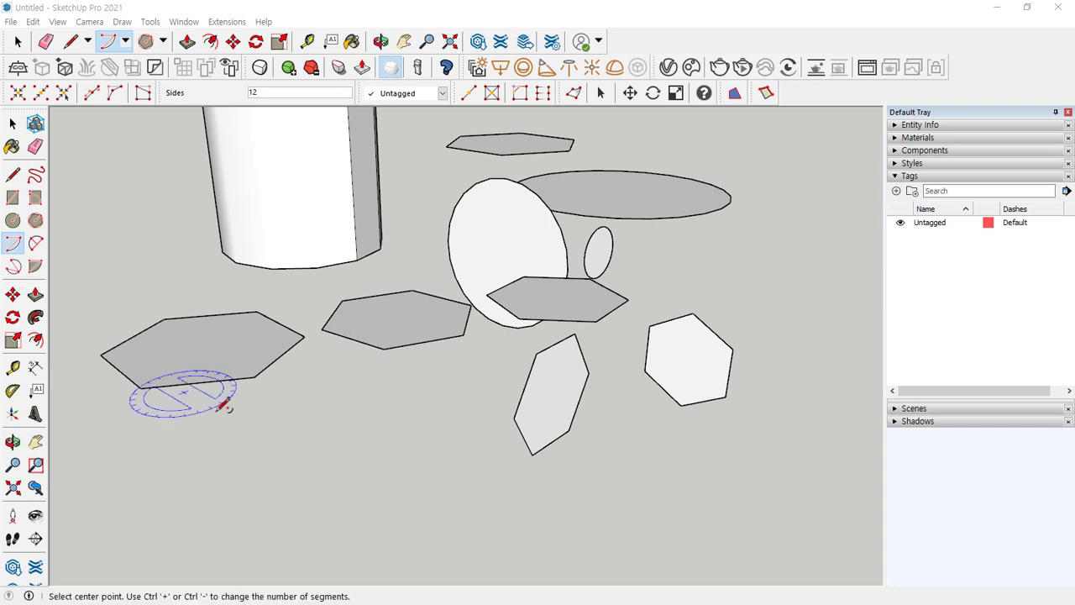
{"action": "left_click", "coordinate": [264, 484]}
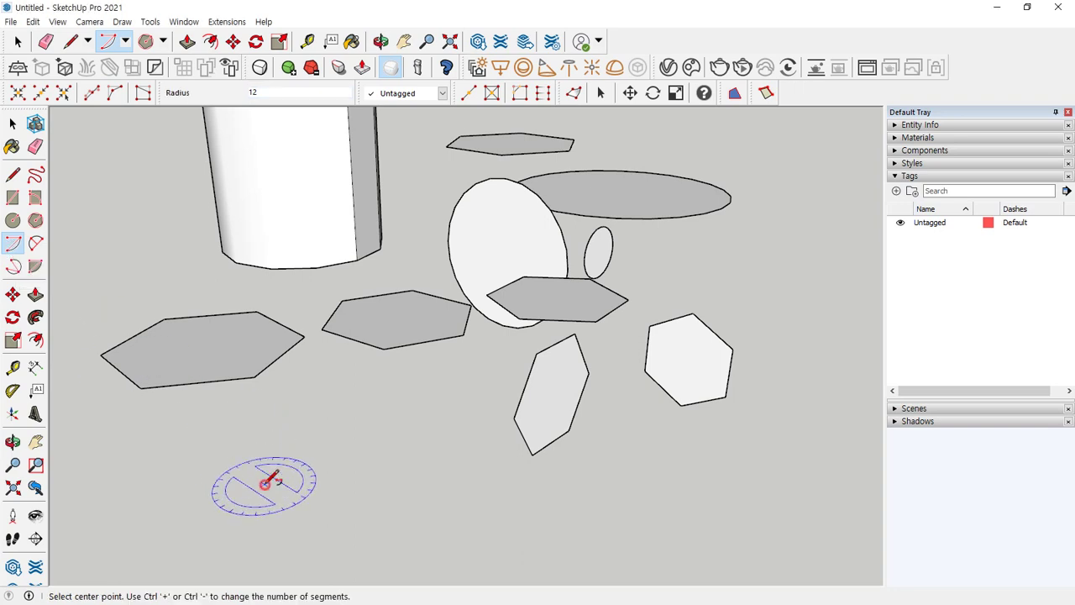
{"action": "left_click", "coordinate": [365, 460]}
{"action": "left_click", "coordinate": [168, 400]}
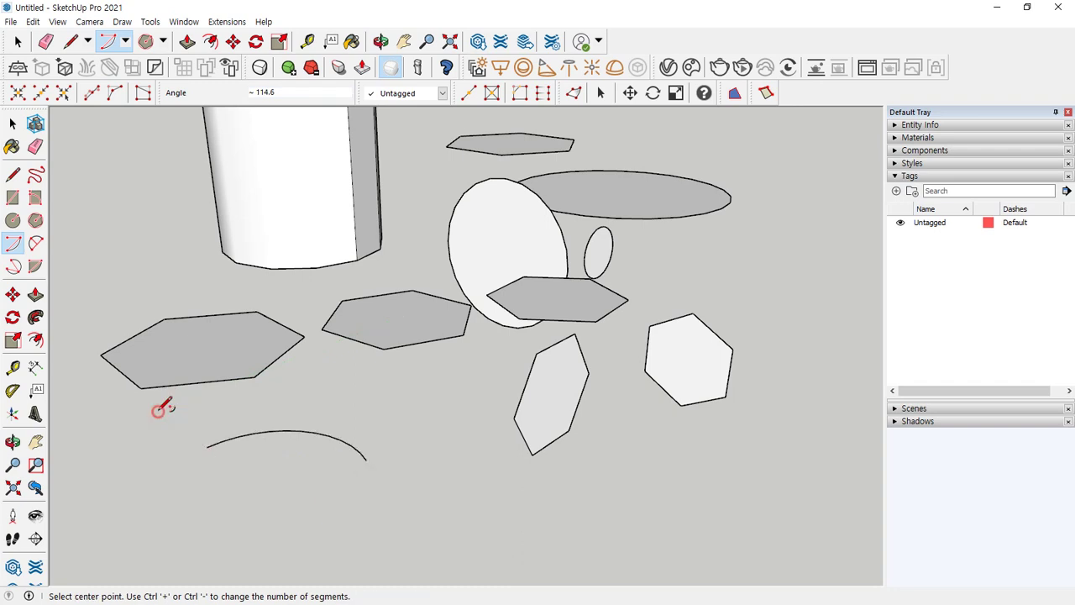
Draw a second centre-point arc in front of the first, with a radius of about 22 mm and an angle of about 116.9 degrees.
{"action": "middle_click_drag", "start_coordinate": [163, 408], "coordinate": [320, 452]}
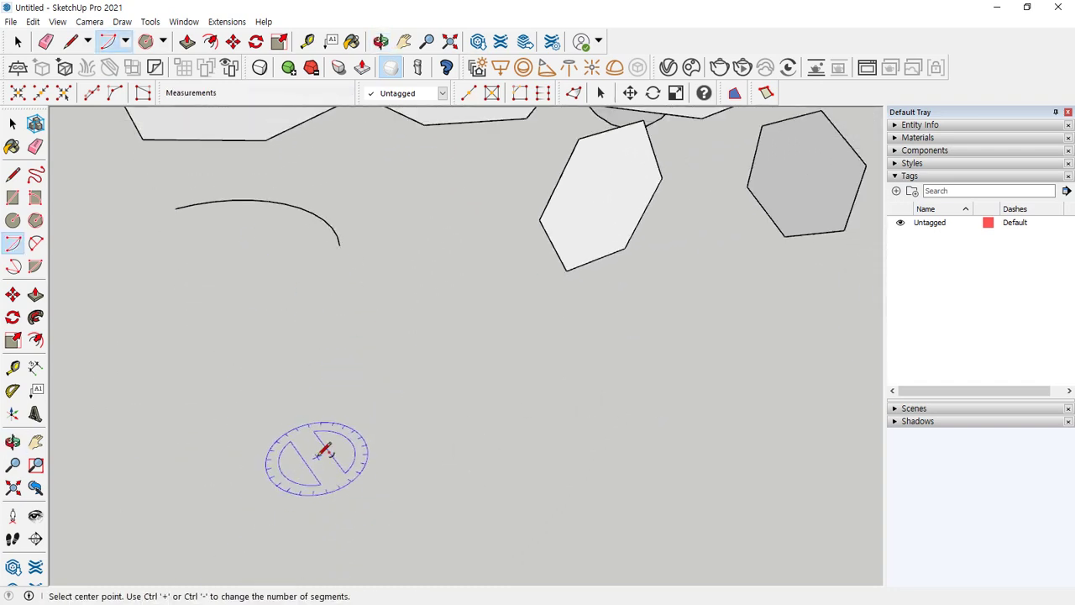
{"action": "left_click", "coordinate": [318, 457]}
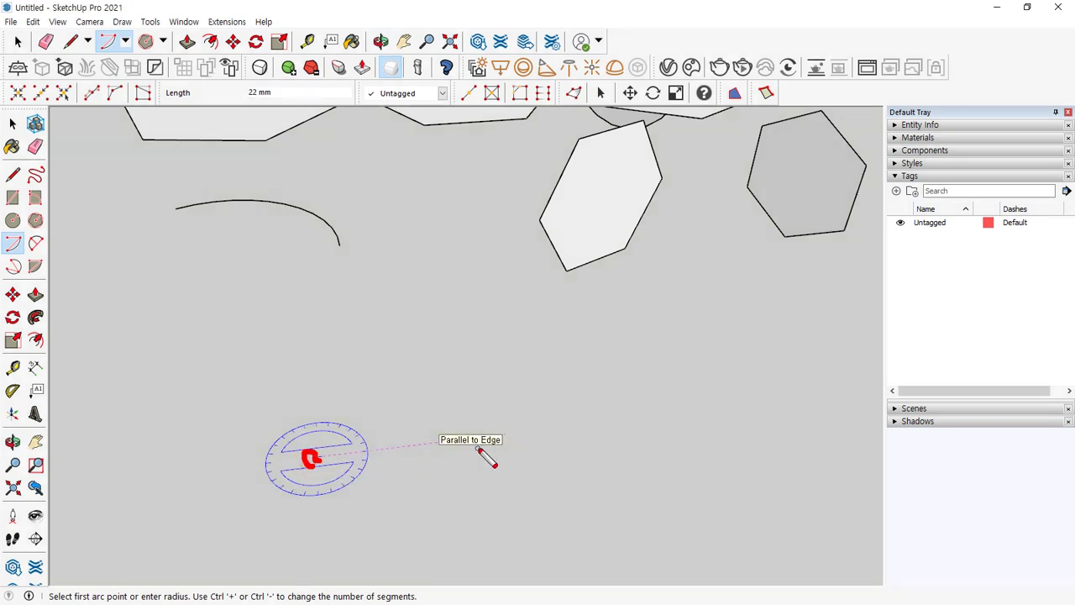
{"action": "left_click_drag", "start_coordinate": [308, 460], "coordinate": [482, 451]}
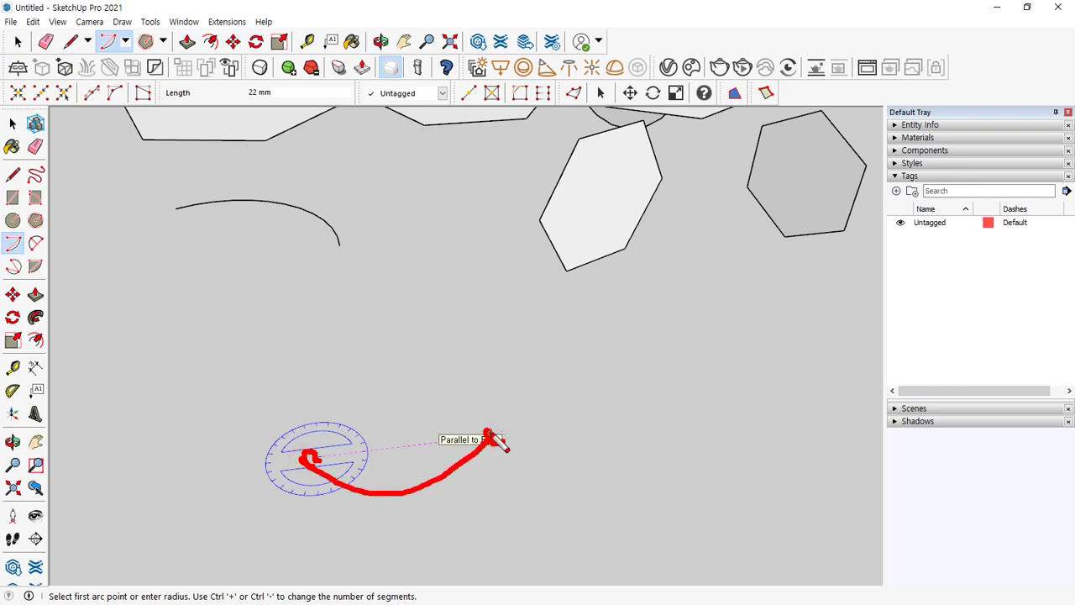
{"action": "key", "text": "Escape"}
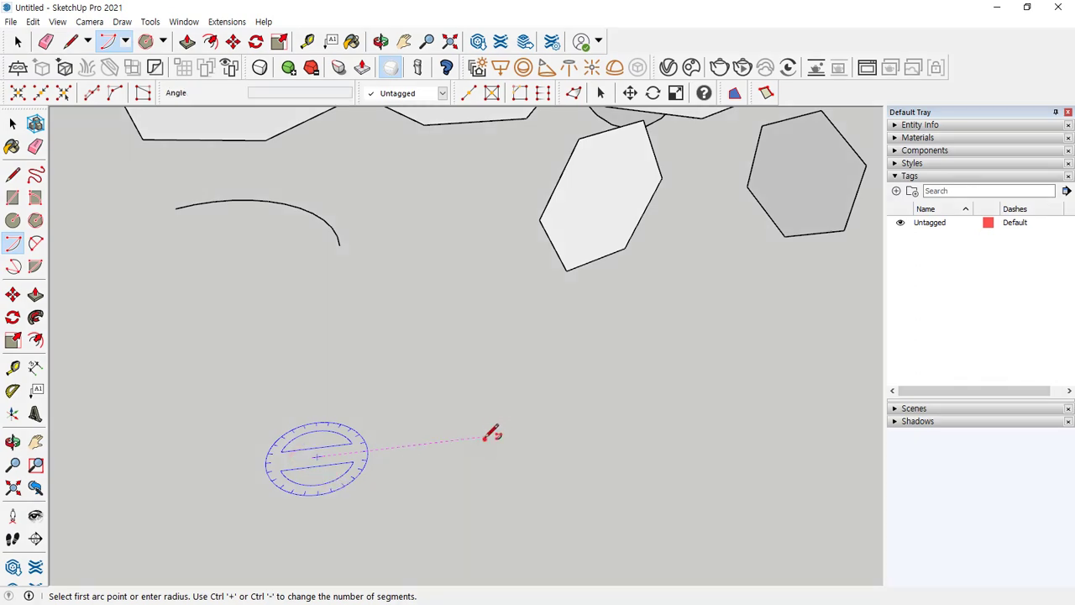
{"action": "left_click", "coordinate": [481, 436]}
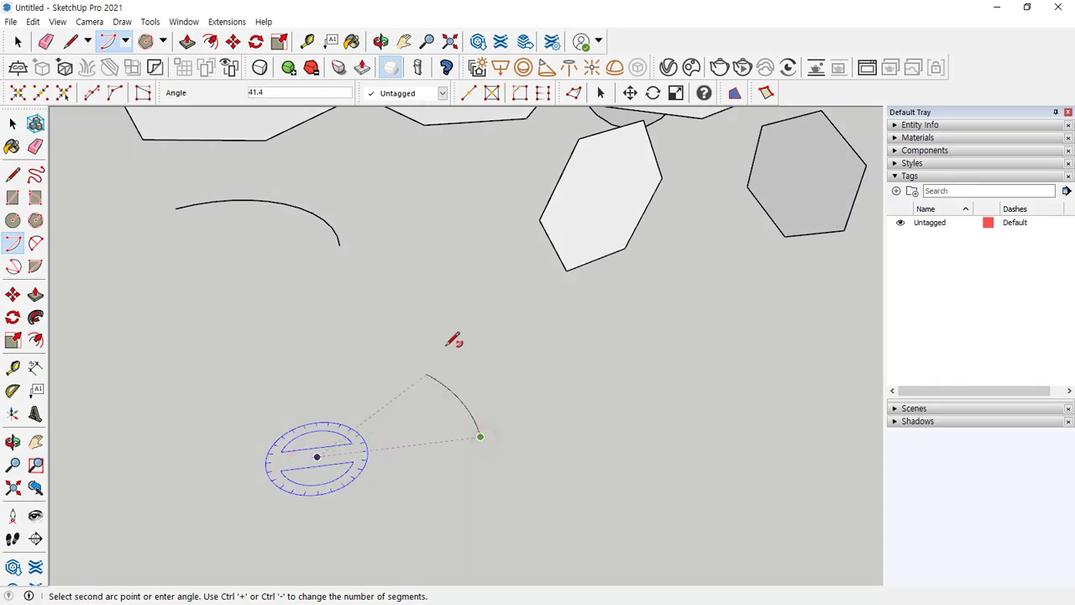
{"action": "left_click", "coordinate": [226, 335]}
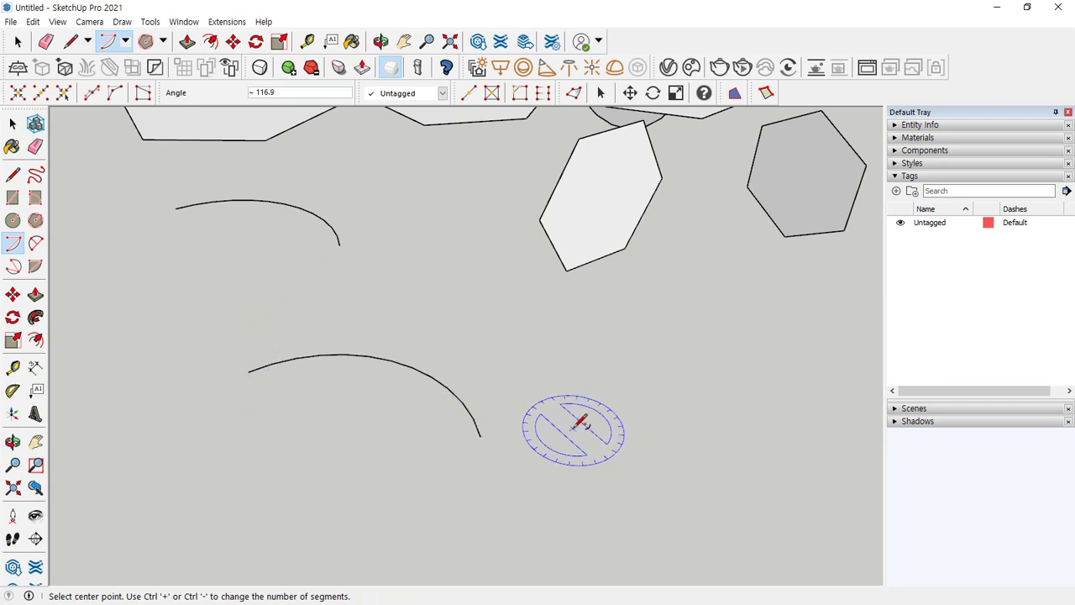
Draw a large third centre-point arc of about 114.6 degrees sweeping past the hexagons.
{"action": "middle_click_drag", "start_coordinate": [575, 428], "coordinate": [384, 414]}
{"action": "left_click", "coordinate": [404, 417]}
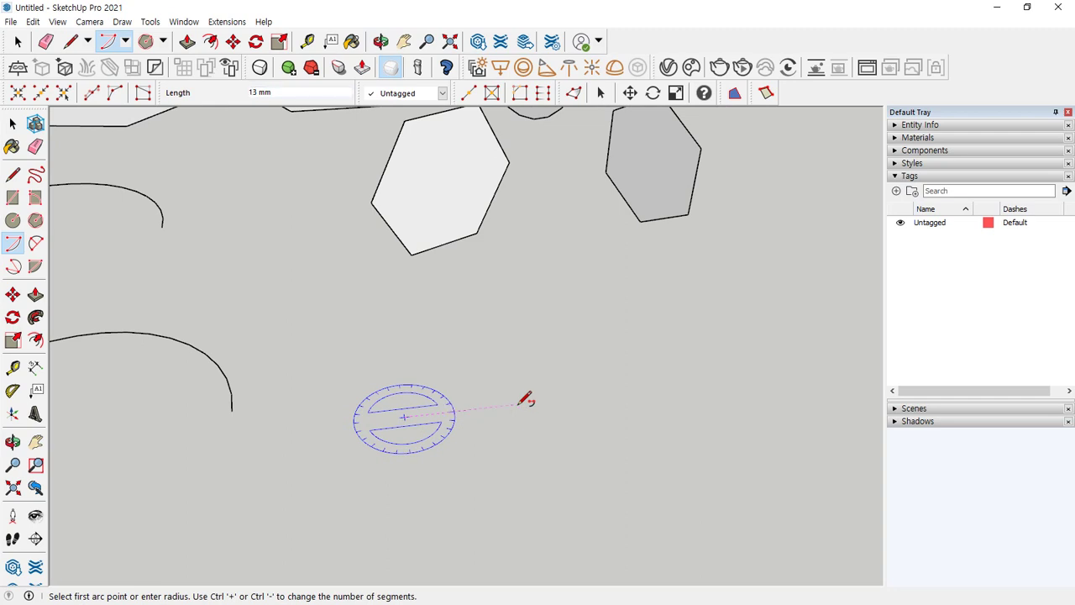
{"action": "left_click", "coordinate": [526, 398]}
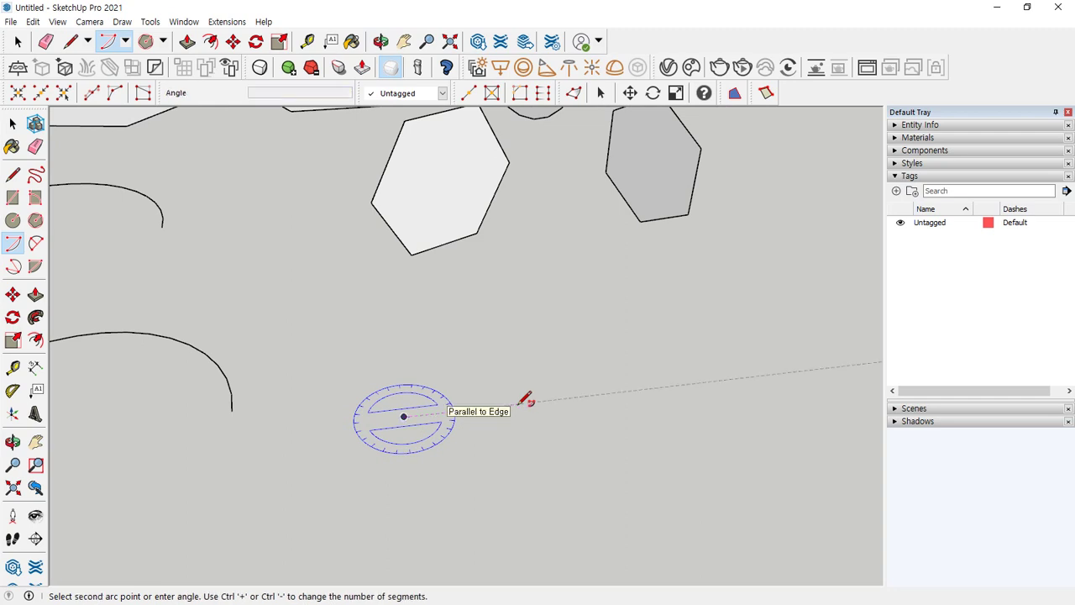
{"action": "middle_click_drag", "start_coordinate": [526, 396], "coordinate": [595, 339]}
{"action": "middle_click_drag", "start_coordinate": [494, 336], "coordinate": [392, 310]}
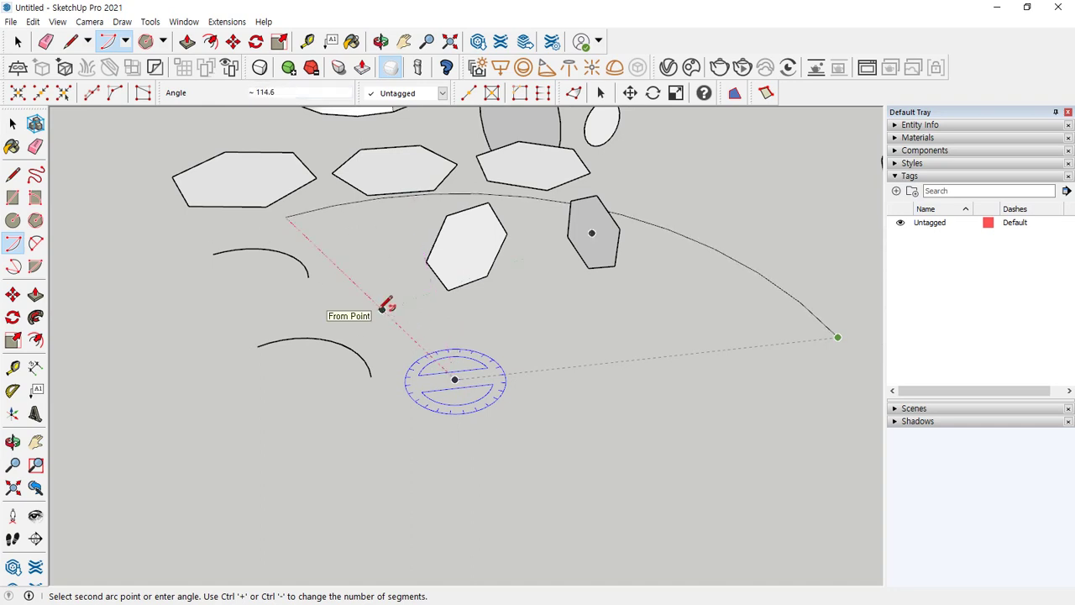
{"action": "key", "text": "Return"}
{"action": "middle_click_drag", "start_coordinate": [384, 305], "coordinate": [472, 456]}
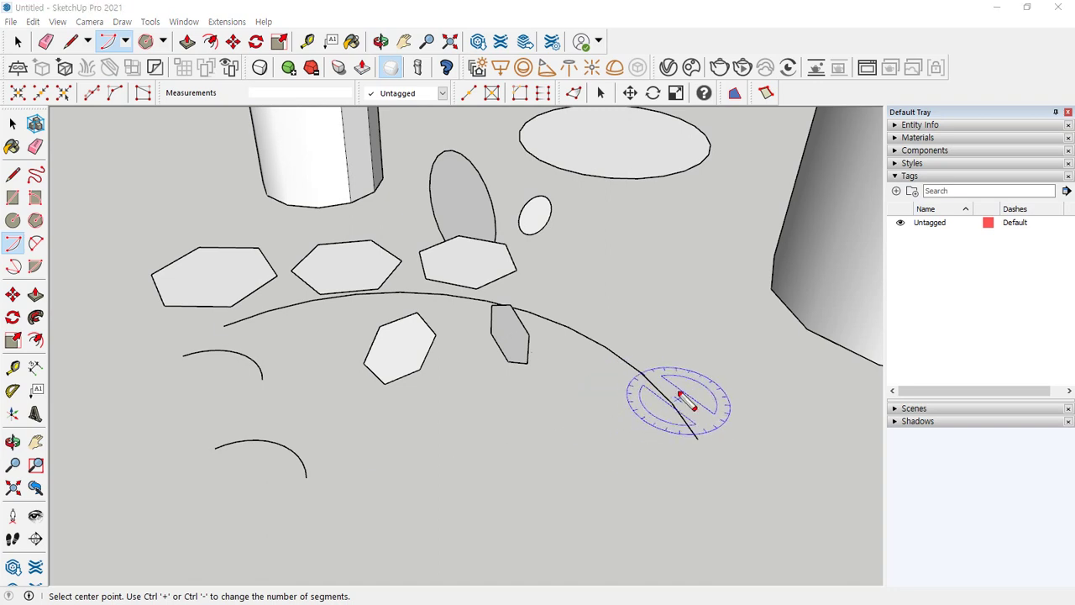
{"action": "left_click_drag", "start_coordinate": [687, 443], "coordinate": [399, 516]}
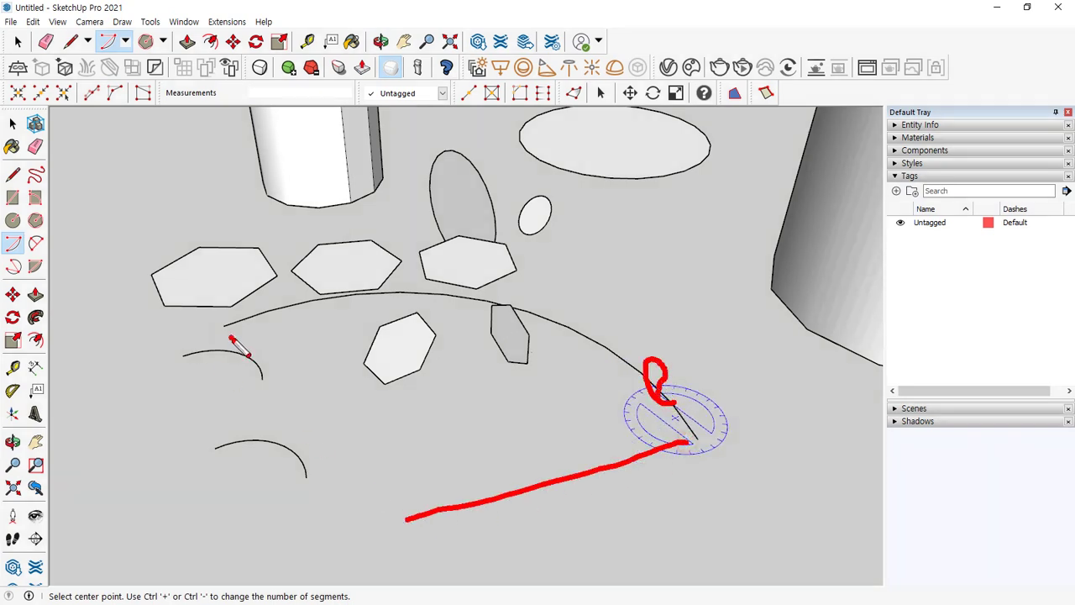
{"action": "left_click_drag", "start_coordinate": [231, 337], "coordinate": [410, 516]}
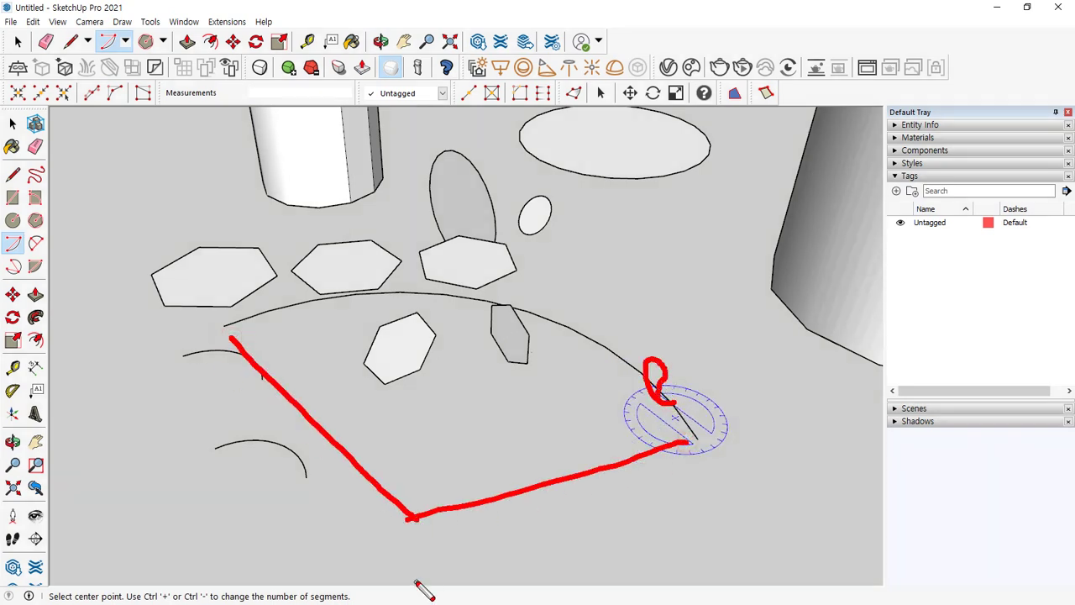
{"action": "key", "text": "Escape"}
{"action": "key", "text": "space"}
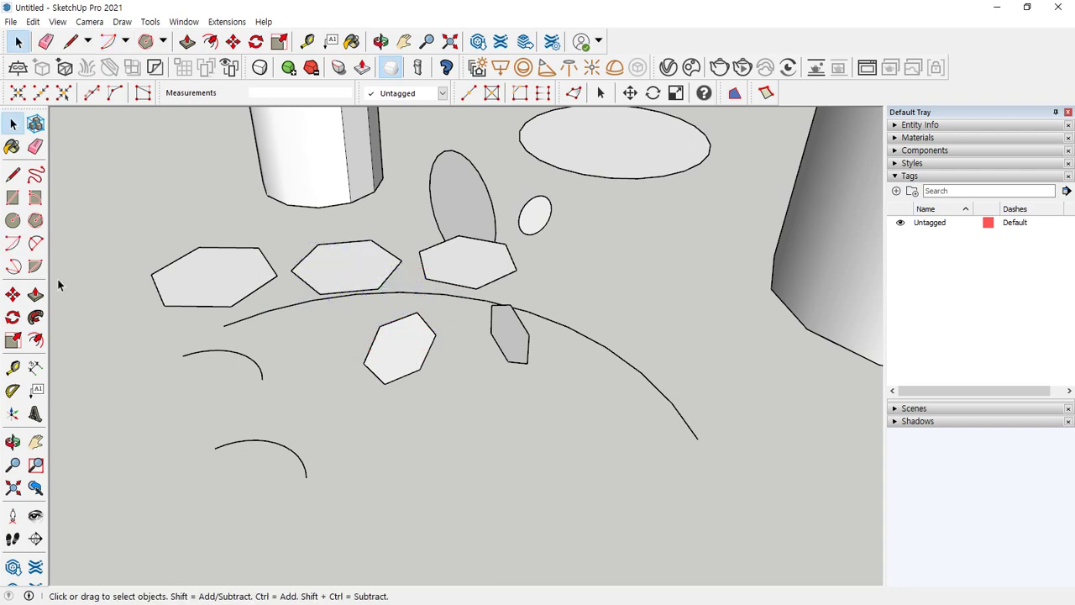
Draw a centre-point arc with 6 segments and a radius of about 19 mm in front of the other arcs.
{"action": "left_click", "coordinate": [12, 243]}
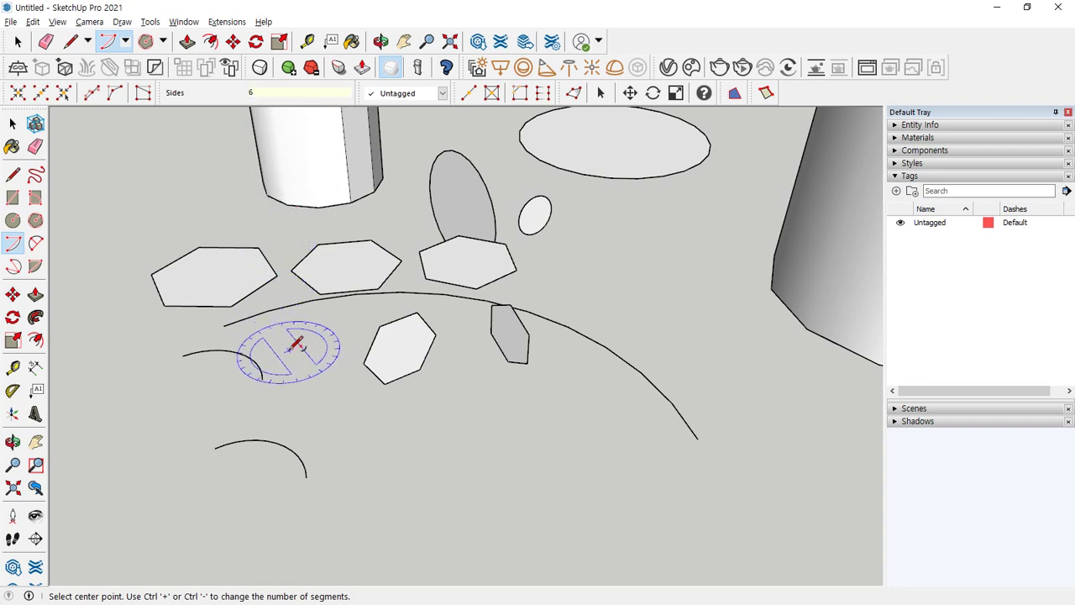
{"action": "middle_click_drag", "start_coordinate": [288, 347], "coordinate": [403, 354]}
{"action": "left_click", "coordinate": [401, 353]}
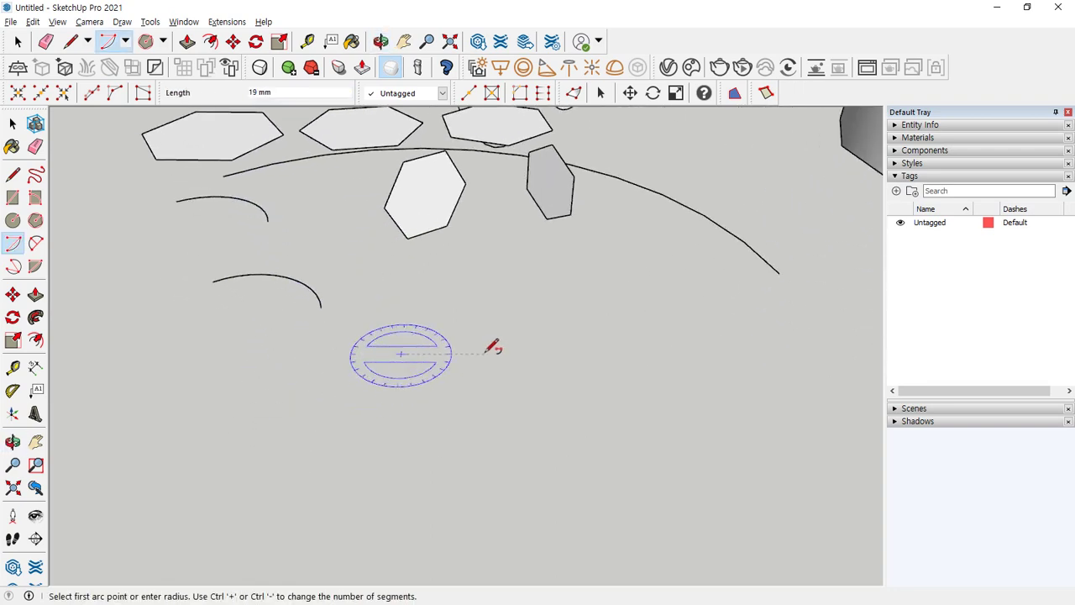
{"action": "left_click", "coordinate": [489, 332]}
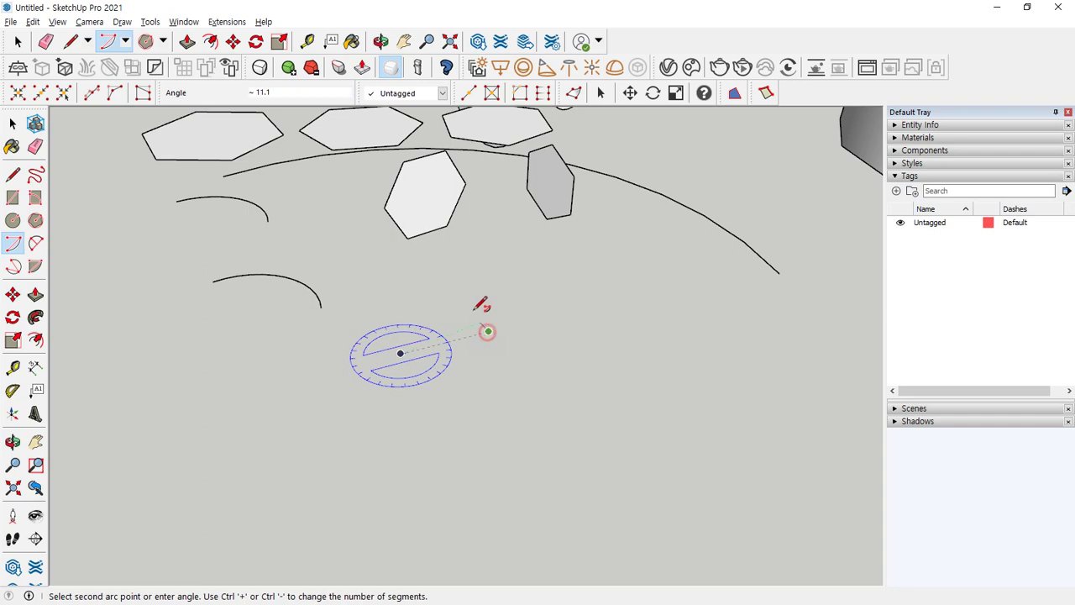
{"action": "left_click", "coordinate": [357, 284]}
{"action": "scroll", "coordinate": [407, 319], "scroll_direction": "up", "scroll_amount": 3}
{"action": "scroll", "coordinate": [407, 331], "scroll_direction": "up", "scroll_amount": 4}
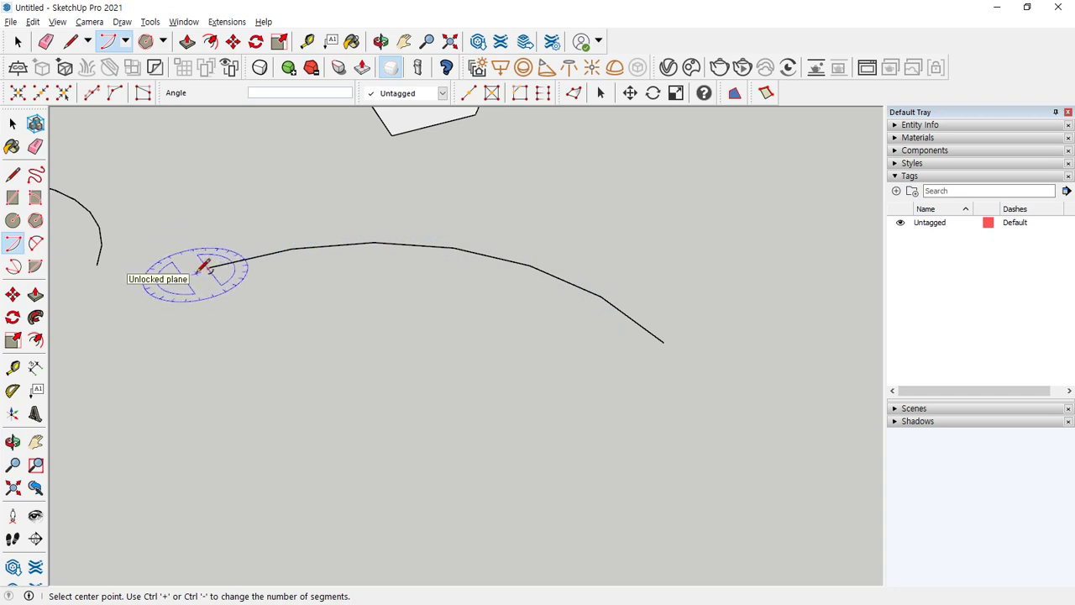
Draw two 2-point arcs with 12 segments below the six-segment arc, each with a bulge of about 6 mm.
{"action": "left_click", "coordinate": [36, 243]}
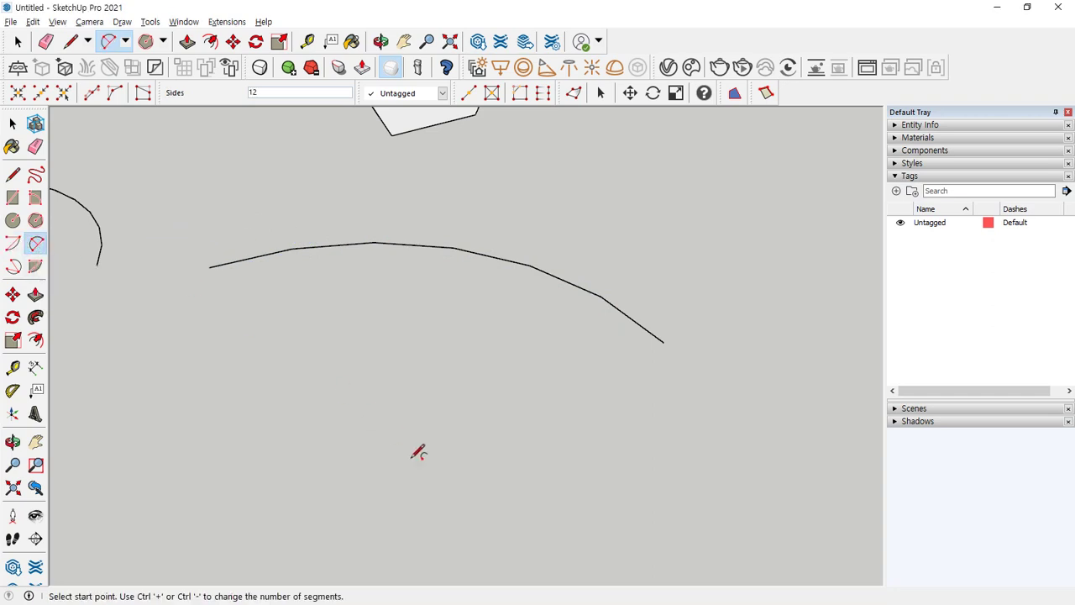
{"action": "left_click", "coordinate": [456, 442]}
{"action": "left_click", "coordinate": [323, 303]}
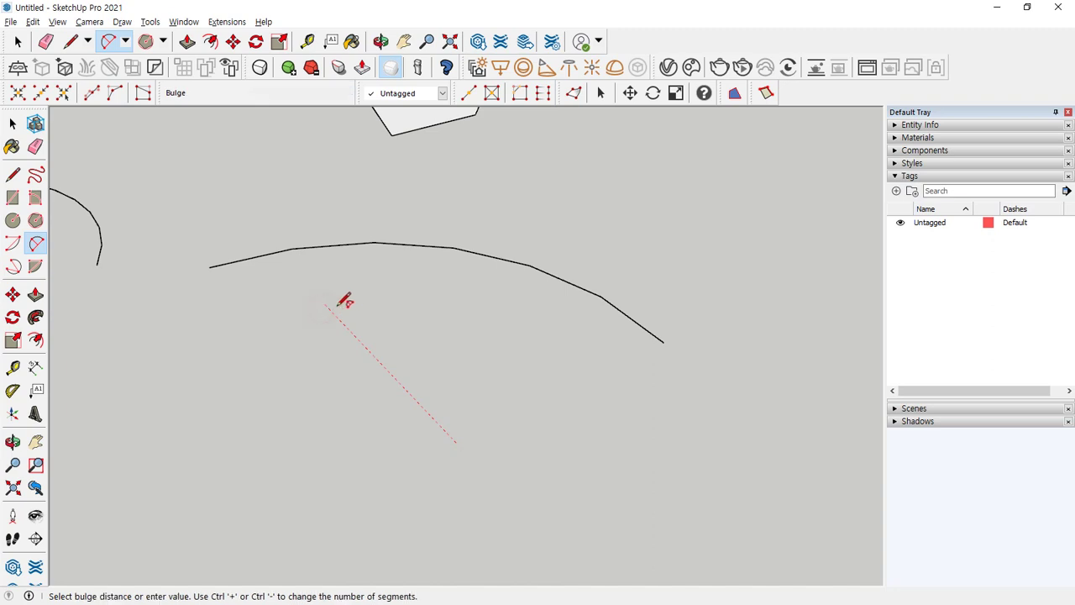
{"action": "left_click", "coordinate": [462, 331]}
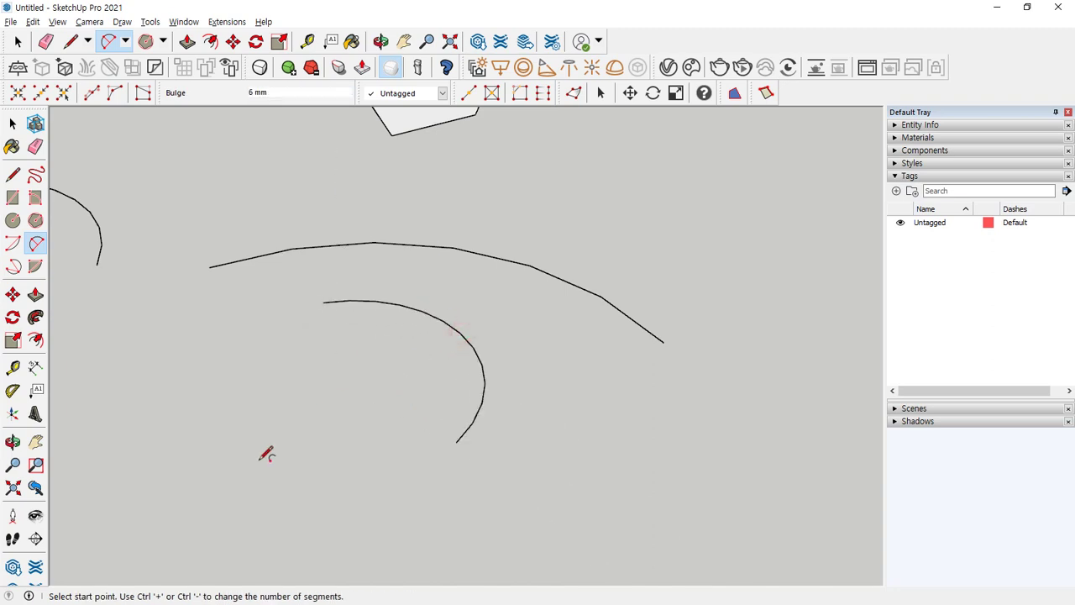
{"action": "left_click", "coordinate": [309, 516]}
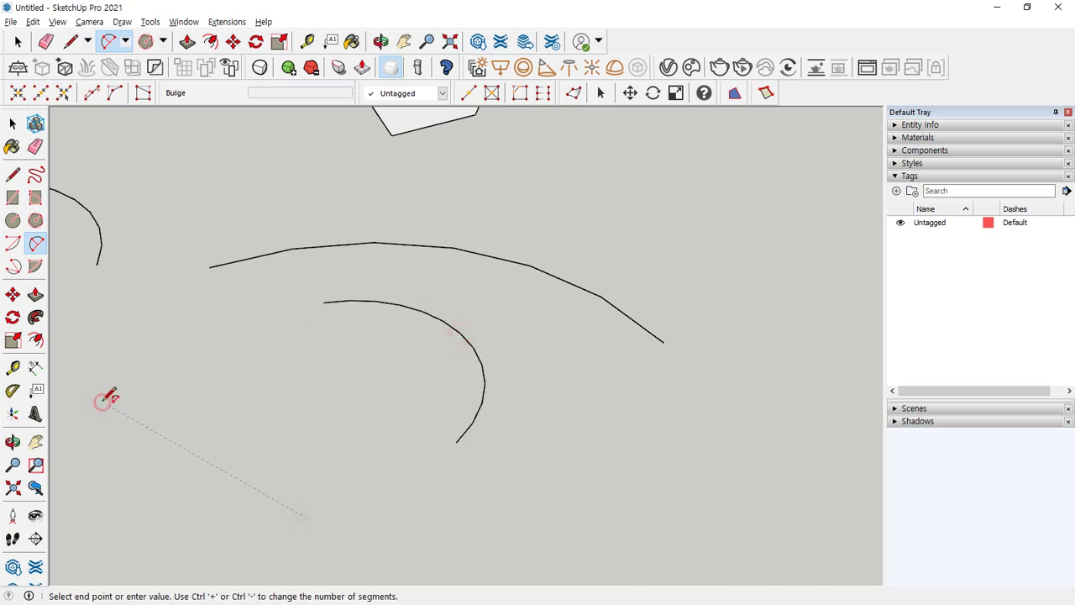
{"action": "left_click", "coordinate": [106, 402]}
{"action": "left_click", "coordinate": [268, 393]}
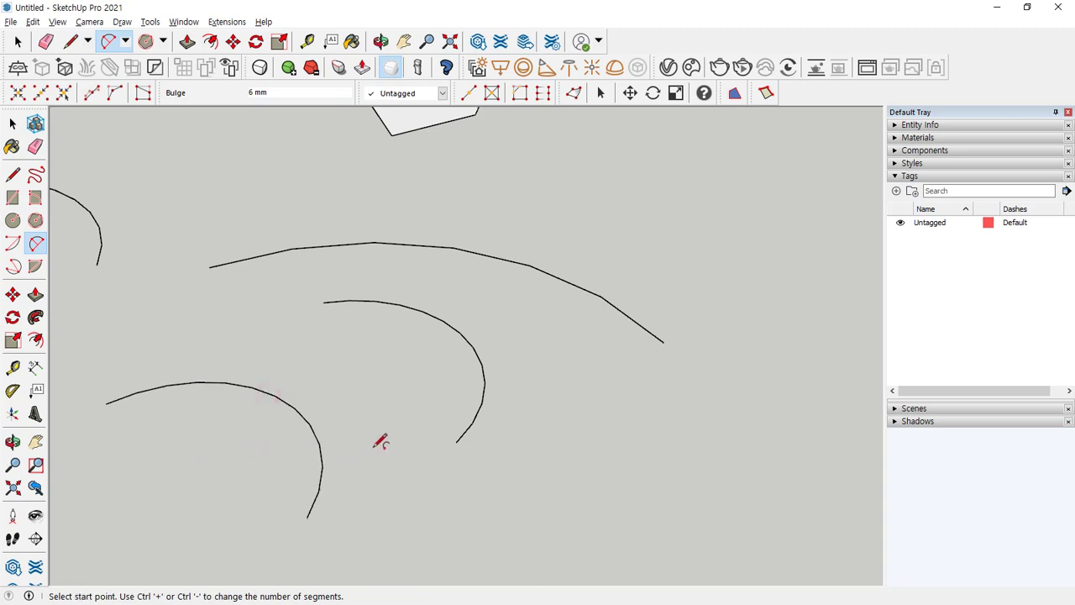
Draw a third, upright 2-point arc between the other two, bulging up across the six-segment arc.
{"action": "left_click", "coordinate": [405, 448]}
{"action": "left_click", "coordinate": [234, 298]}
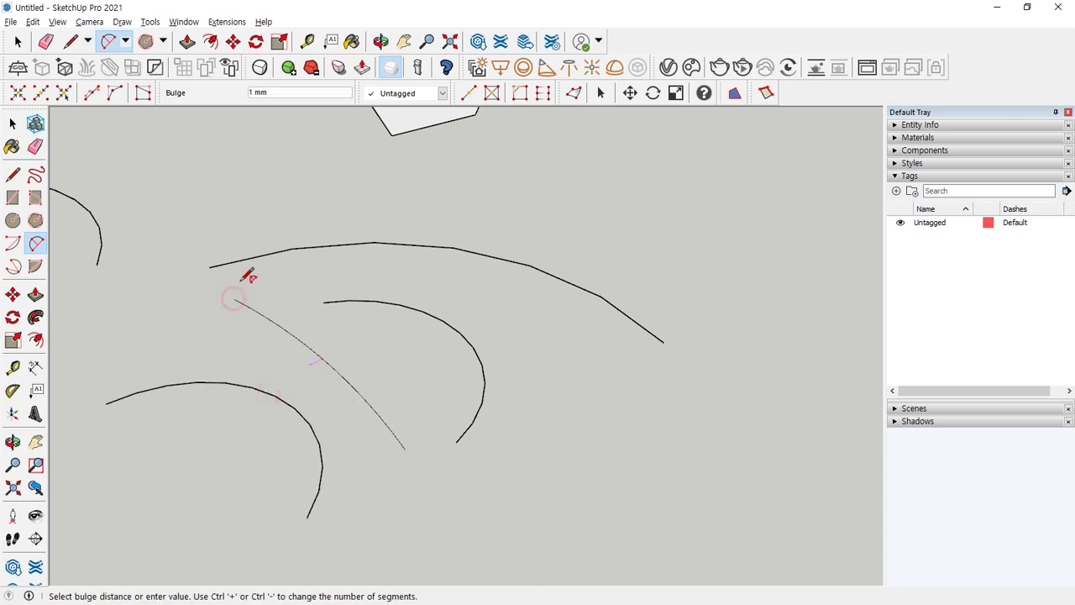
{"action": "left_click", "coordinate": [288, 175]}
{"action": "middle_click_drag", "start_coordinate": [344, 361], "coordinate": [398, 411]}
{"action": "scroll", "coordinate": [398, 411], "scroll_direction": "down", "scroll_amount": 2}
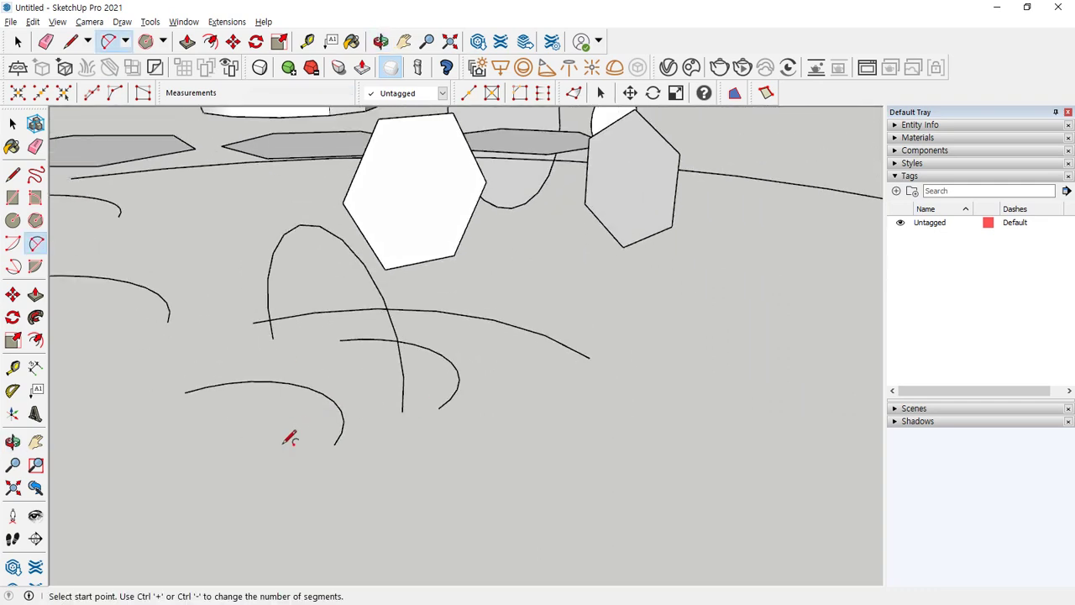
Close the larger 2-point arc beside the overlapping arcs into a full circle with a second 2-point arc between its endpoints.
{"action": "middle_click_drag", "start_coordinate": [291, 437], "coordinate": [588, 368], "text": "shift"}
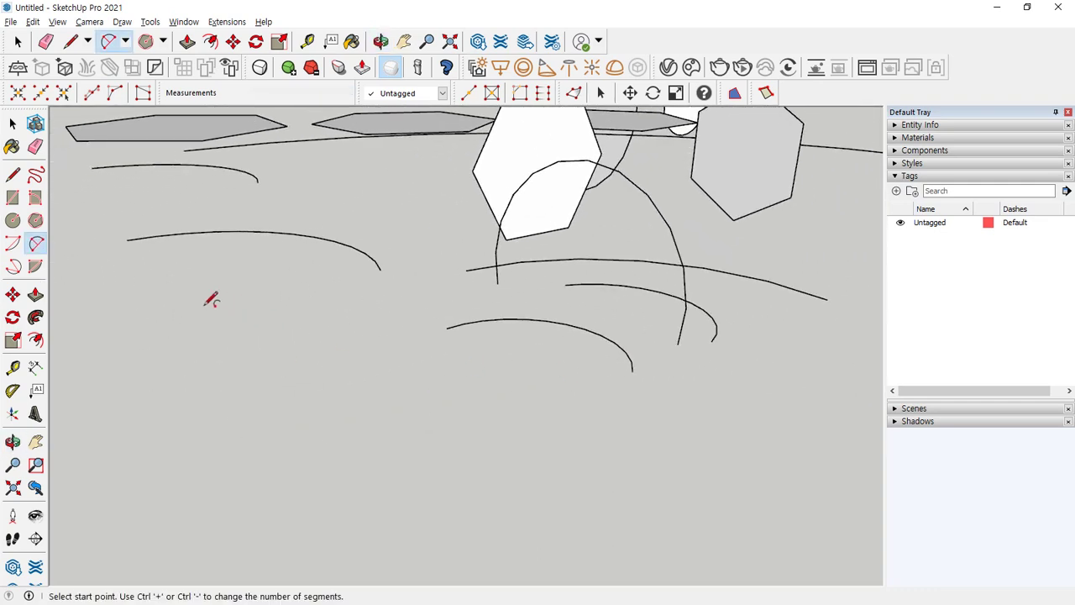
{"action": "left_click", "coordinate": [127, 239]}
{"action": "left_click", "coordinate": [379, 270]}
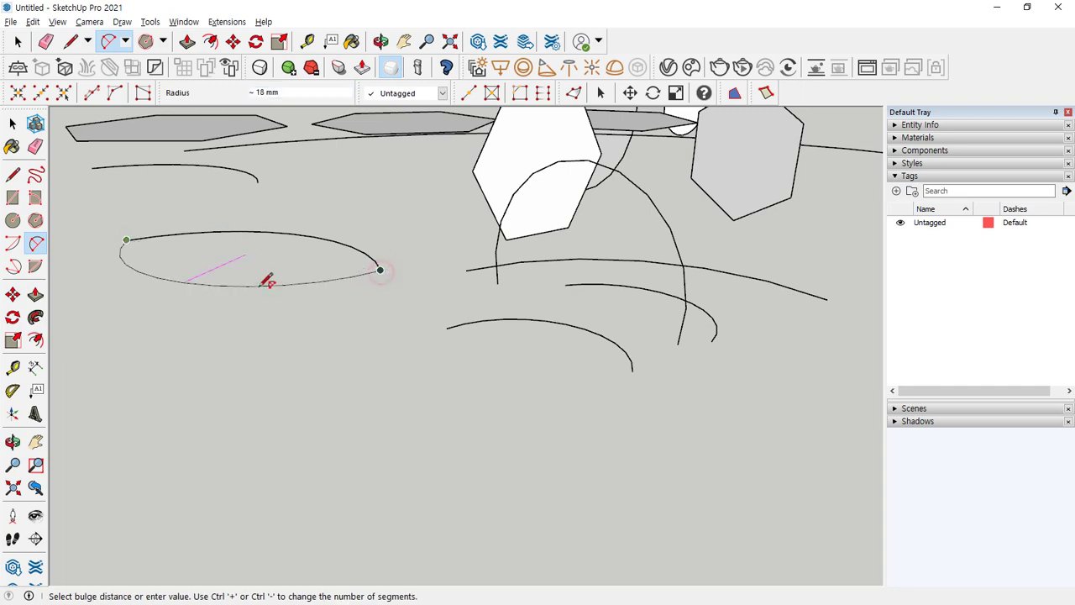
{"action": "left_click", "coordinate": [183, 340]}
{"action": "middle_click_drag", "start_coordinate": [183, 340], "coordinate": [210, 479]}
{"action": "scroll", "coordinate": [267, 313], "scroll_direction": "down", "scroll_amount": 1}
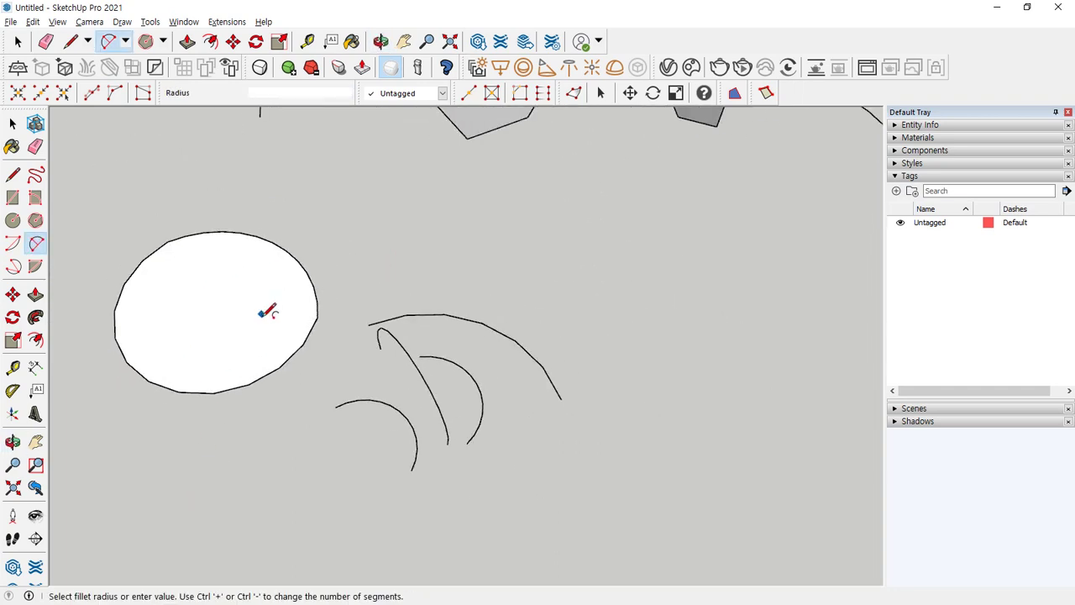
Close the small front arc into a circle of about 9 mm radius with a second 2-point arc between its endpoints.
{"action": "left_click", "coordinate": [337, 406]}
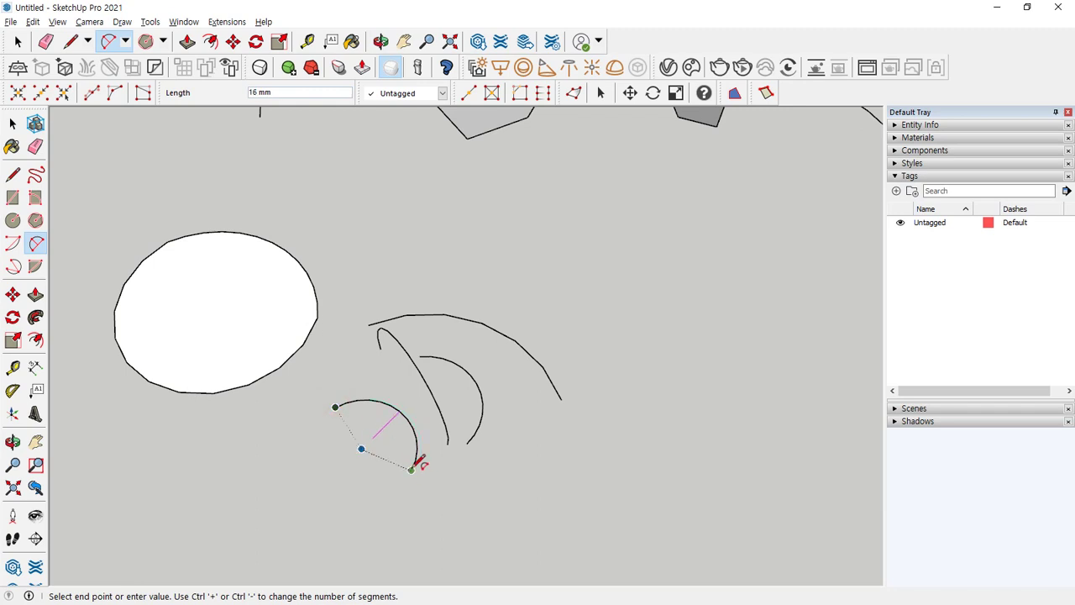
{"action": "left_click", "coordinate": [412, 469]}
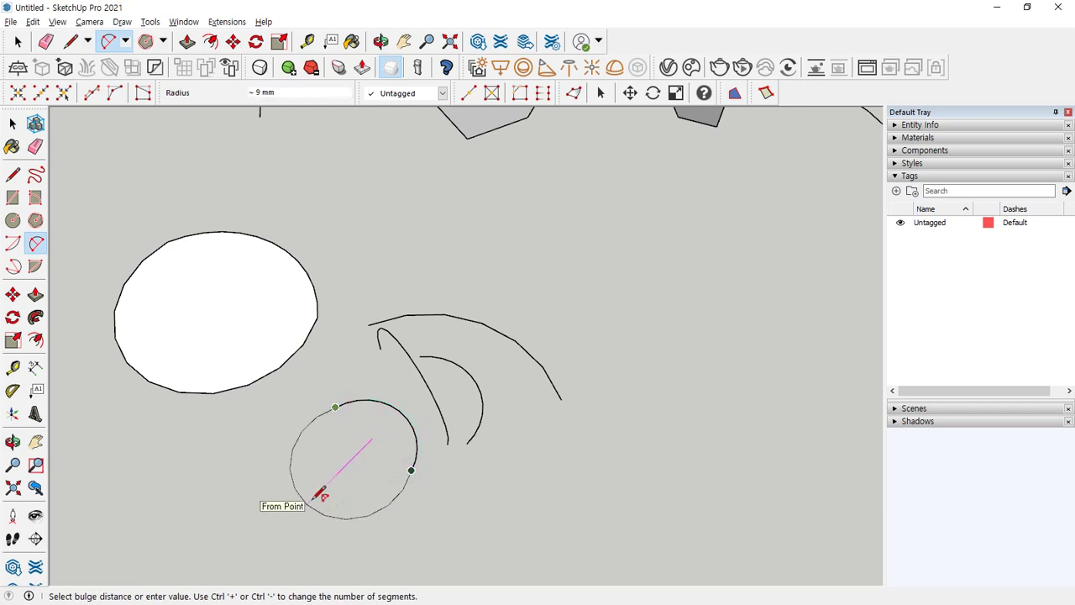
{"action": "left_click", "coordinate": [319, 494]}
{"action": "middle_click_drag", "start_coordinate": [328, 476], "coordinate": [152, 445]}
{"action": "scroll", "coordinate": [278, 423], "scroll_direction": "up", "scroll_amount": 4}
{"action": "scroll", "coordinate": [429, 299], "scroll_direction": "down", "scroll_amount": 3}
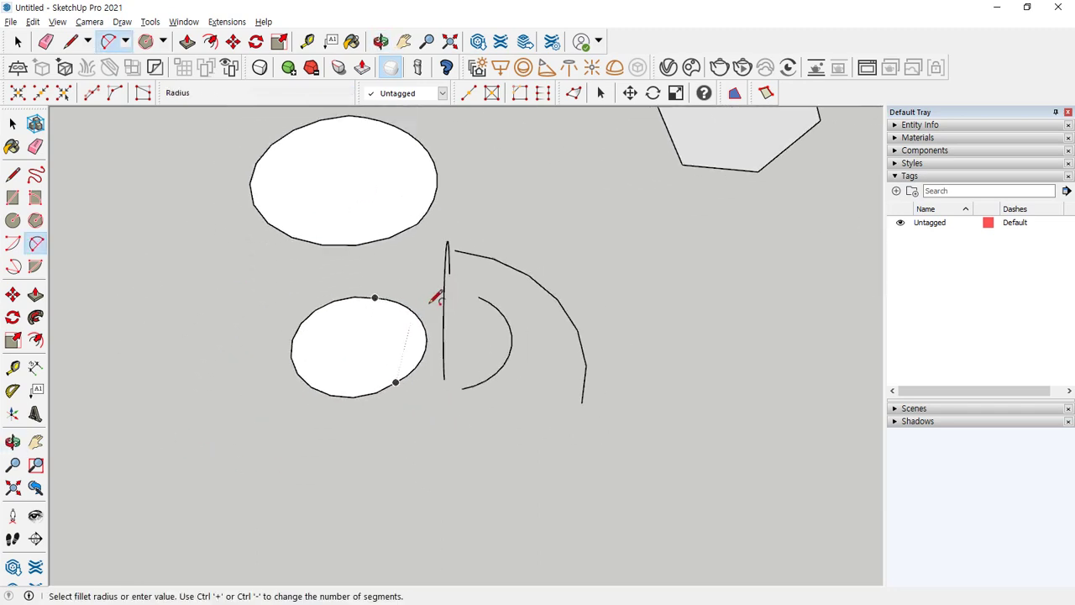
Draw a 2-point arc about 25 mm across with a bulge of about 15 mm in the empty area near the hexagon.
{"action": "middle_click_drag", "start_coordinate": [514, 284], "coordinate": [251, 389], "text": "shift"}
{"action": "left_click", "coordinate": [320, 301]}
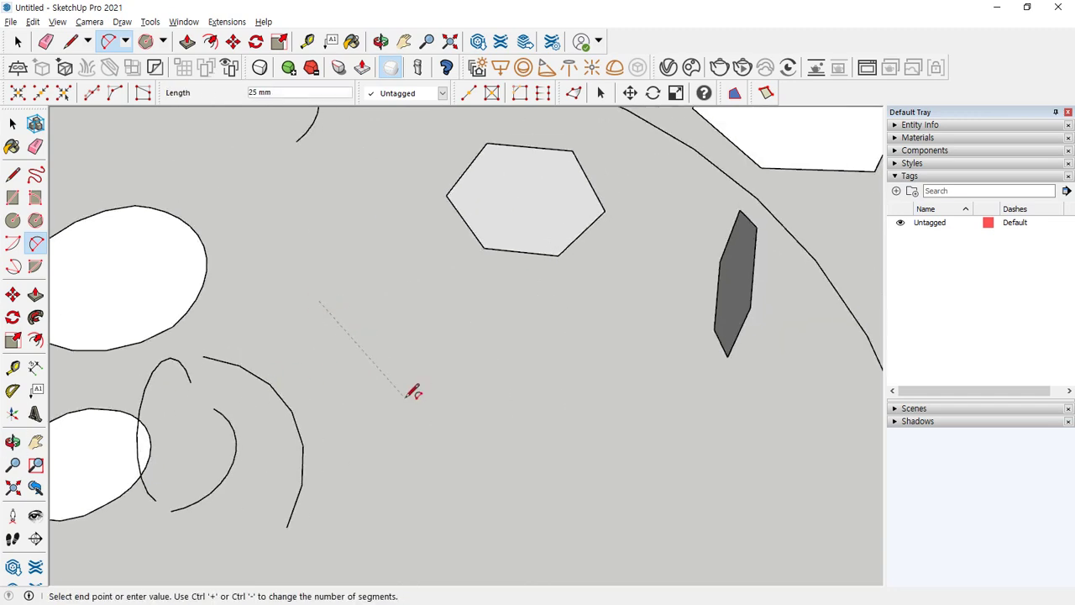
{"action": "left_click", "coordinate": [405, 396]}
{"action": "left_click", "coordinate": [425, 297]}
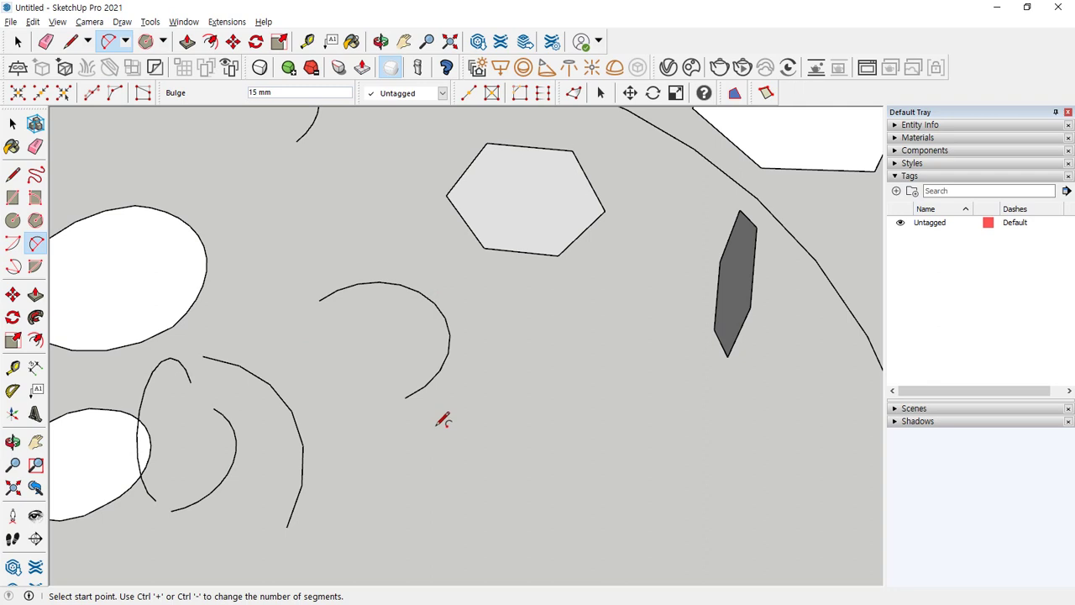
Draw a 3-point arc of about 259.7 degrees in front of the light hexagon.
{"action": "left_click", "coordinate": [13, 266]}
{"action": "left_click", "coordinate": [618, 440]}
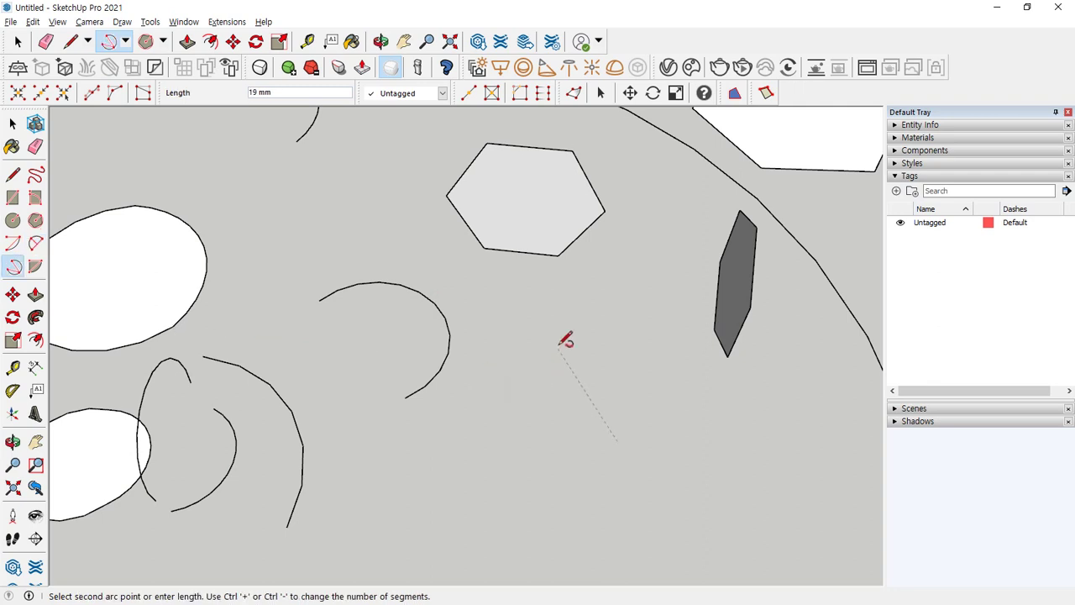
{"action": "left_click", "coordinate": [559, 341]}
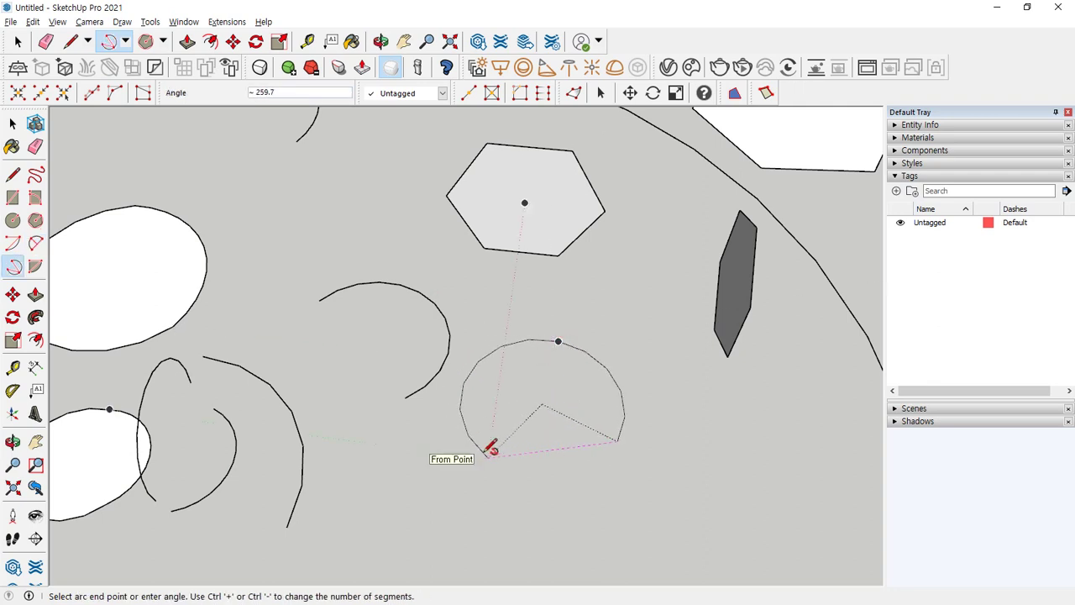
{"action": "left_click", "coordinate": [487, 455]}
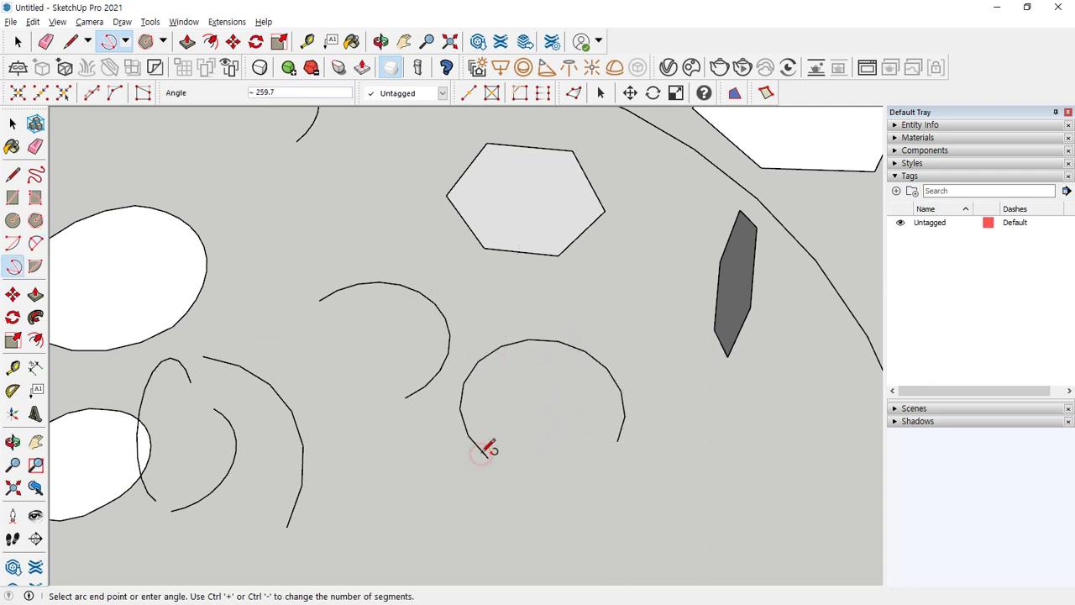
Draw two more 3-point arcs, one beside the light hexagon and one crossing the nearby 2-point arc.
{"action": "left_click", "coordinate": [359, 243]}
{"action": "left_click", "coordinate": [349, 170]}
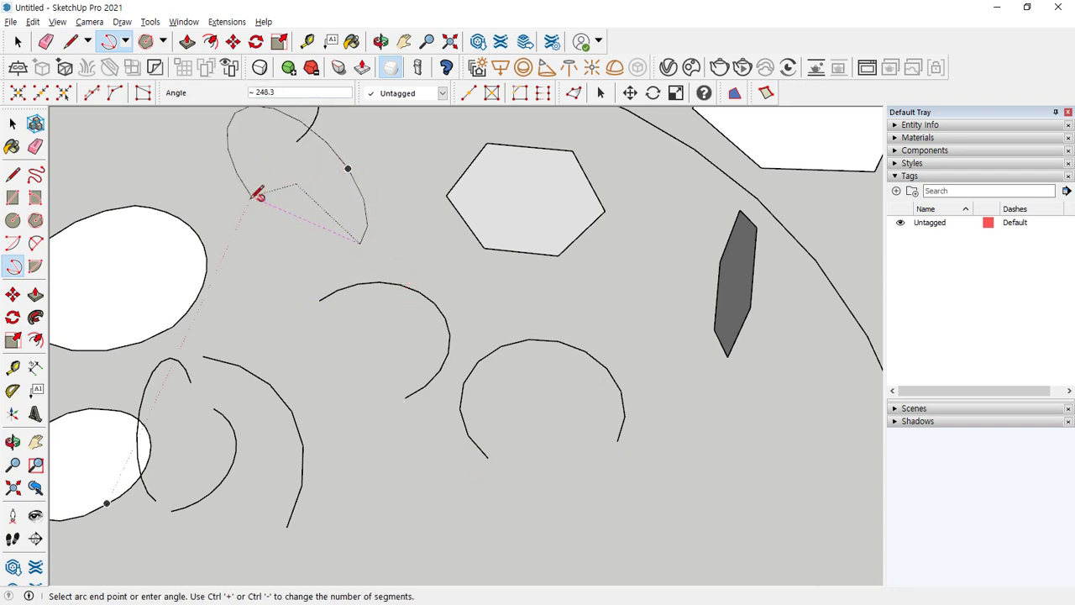
{"action": "left_click", "coordinate": [252, 255]}
{"action": "left_click", "coordinate": [445, 480]}
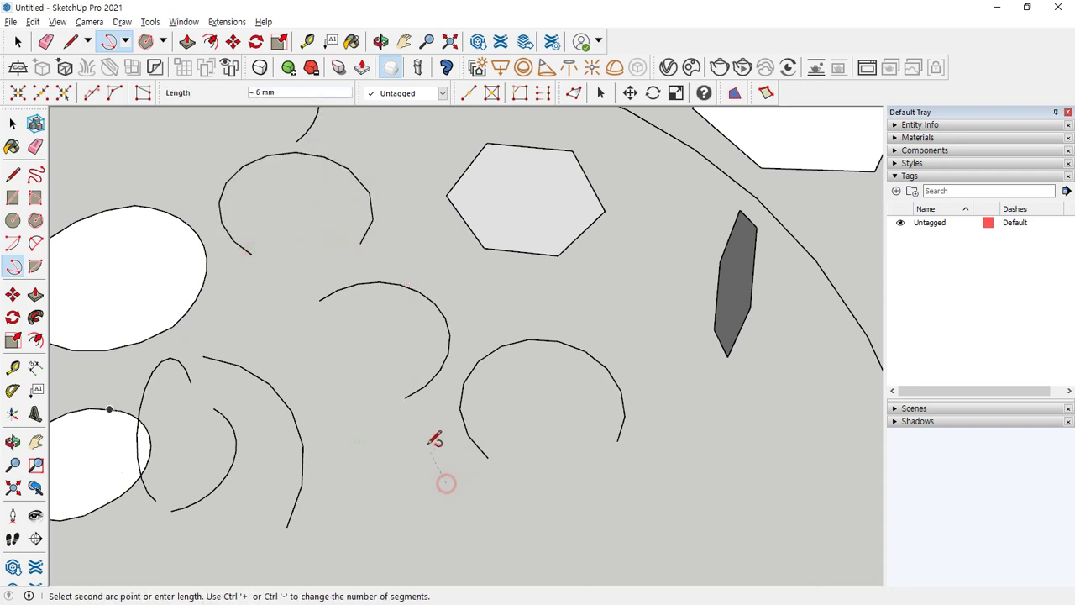
{"action": "left_click", "coordinate": [376, 350]}
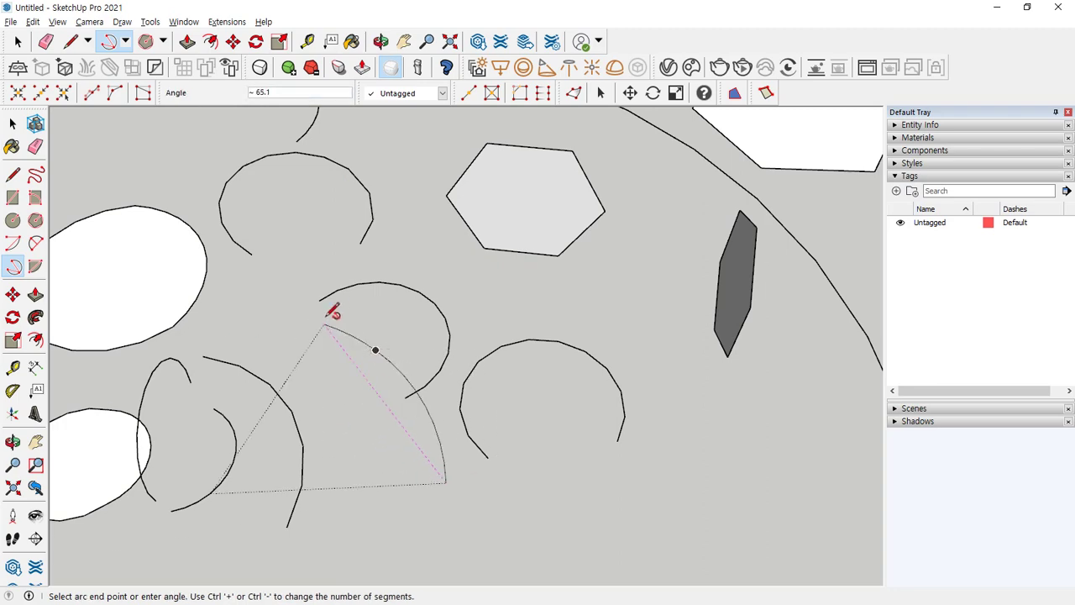
{"action": "left_click", "coordinate": [387, 295]}
Draw another 3-point arc of about 274 degrees in the open area in front of the other arcs.
{"action": "middle_click_drag", "start_coordinate": [377, 478], "coordinate": [390, 445]}
{"action": "left_click", "coordinate": [395, 472]}
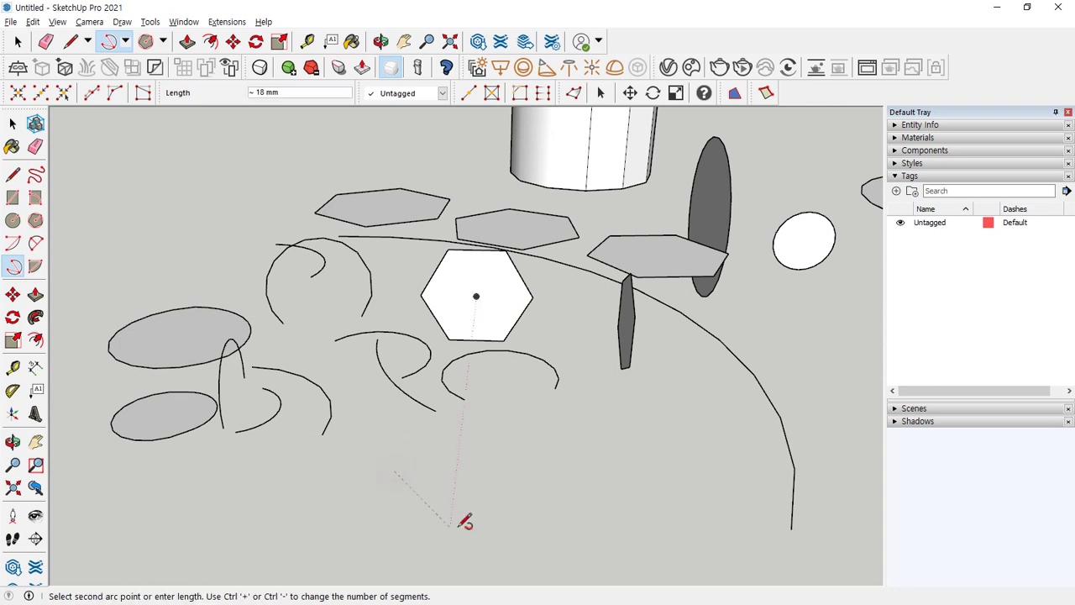
{"action": "left_click", "coordinate": [449, 527]}
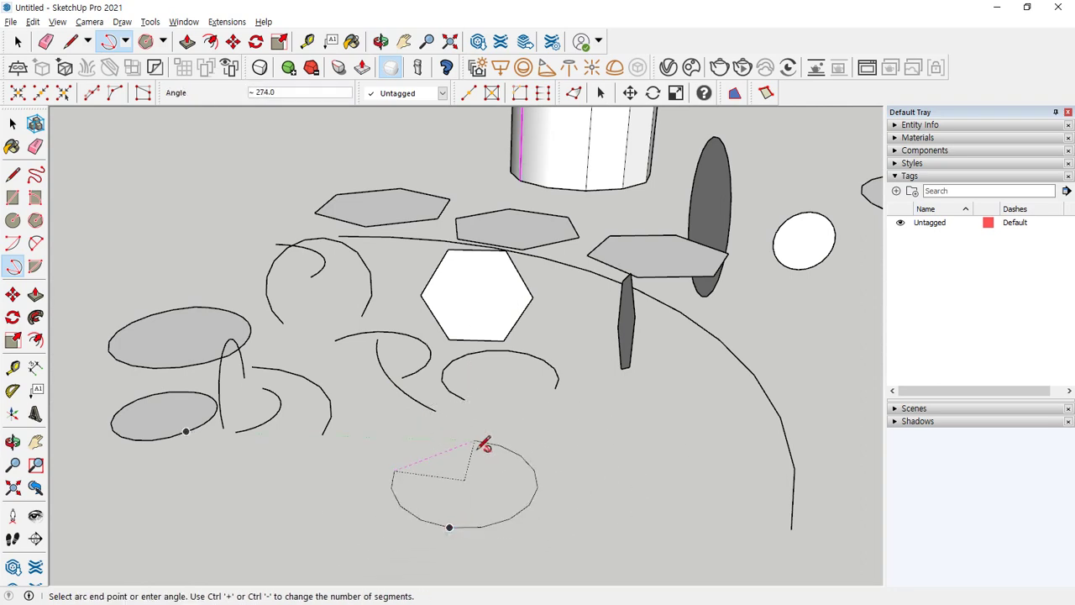
{"action": "left_click", "coordinate": [475, 441]}
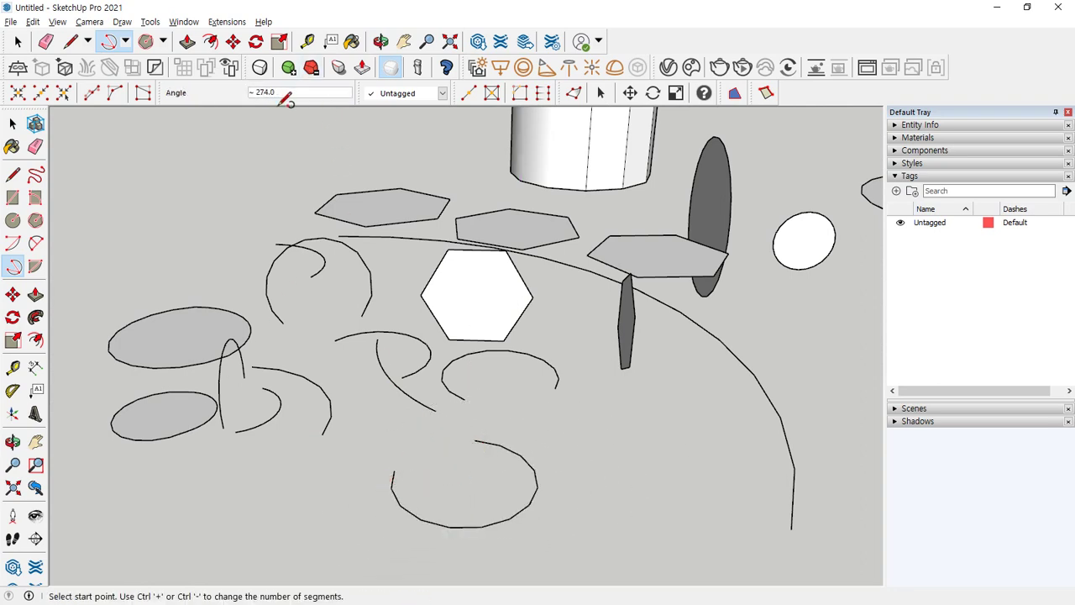
{"action": "mouse_move", "coordinate": [267, 117]}
{"action": "left_mouse_down"}
{"action": "mouse_move", "coordinate": [229, 94]}
{"action": "mouse_move", "coordinate": [279, 126]}
{"action": "left_mouse_up"}
{"action": "scroll", "coordinate": [404, 294], "scroll_direction": "down", "scroll_amount": 2}
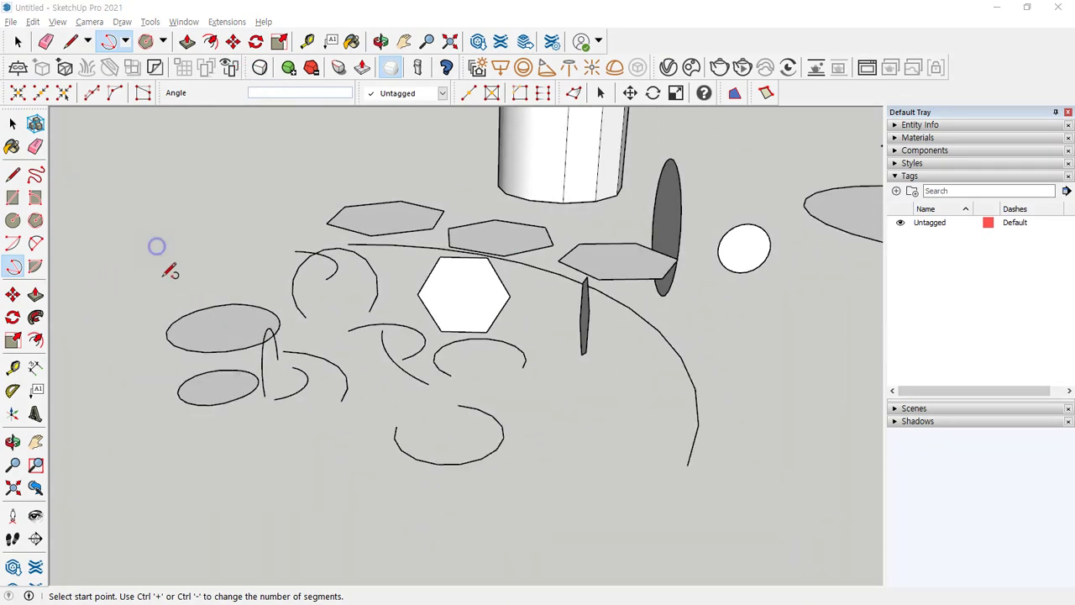
Draw a pie shape of about 107.8 degrees on the ground behind the larger circle with the Pie tool.
{"action": "left_click", "coordinate": [34, 269]}
{"action": "mouse_move", "coordinate": [144, 271]}
{"action": "middle_mouse_down"}
{"action": "mouse_move", "coordinate": [216, 325]}
{"action": "mouse_move", "coordinate": [148, 281]}
{"action": "middle_mouse_up"}
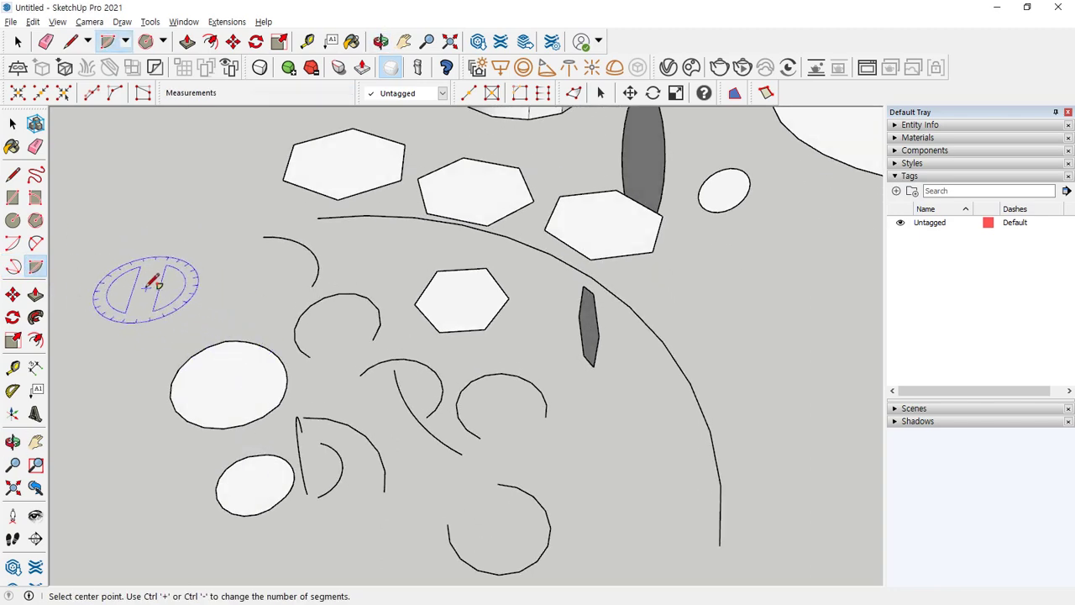
{"action": "left_click", "coordinate": [128, 285]}
{"action": "left_click", "coordinate": [215, 280]}
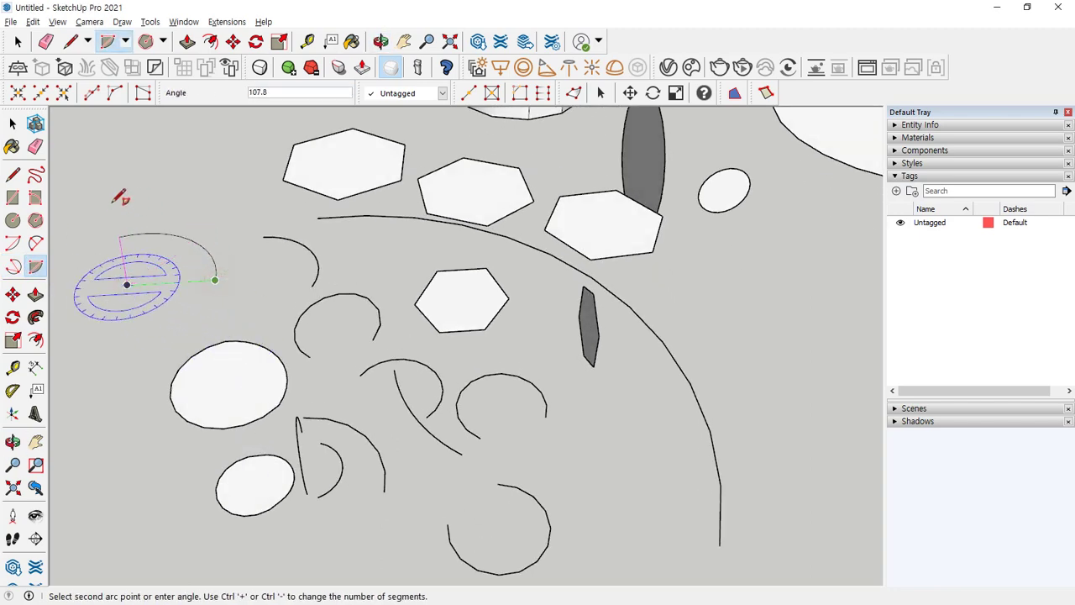
{"action": "left_click", "coordinate": [113, 202]}
{"action": "middle_click_drag", "start_coordinate": [115, 199], "coordinate": [179, 286]}
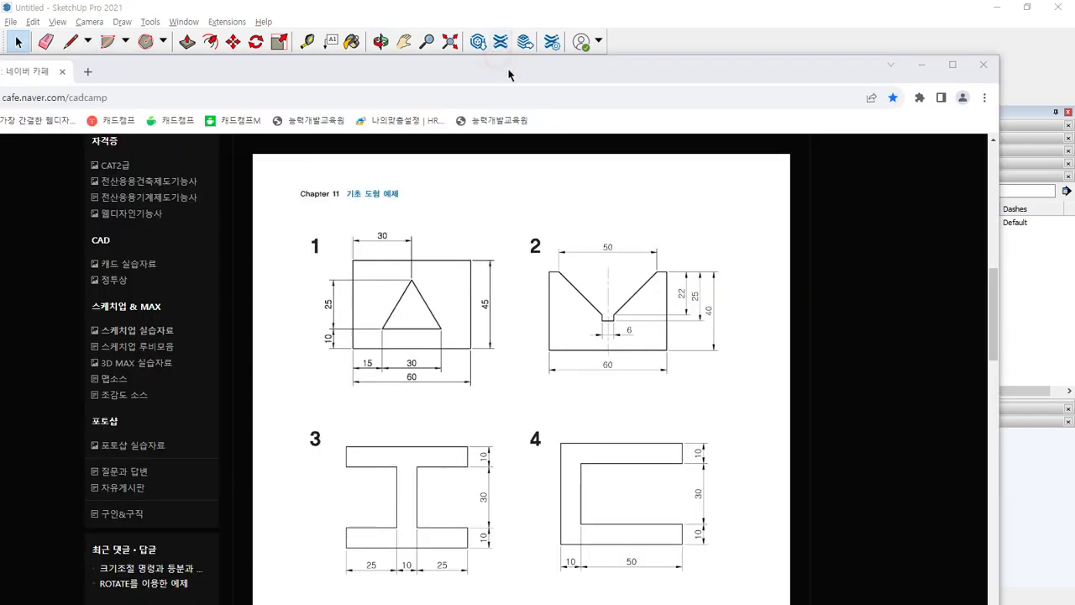
Move the reference drawing out of the way and draw a 60 mm line along the red axis in the empty model.
{"action": "left_click_drag", "start_coordinate": [508, 75], "coordinate": [0, 75]}
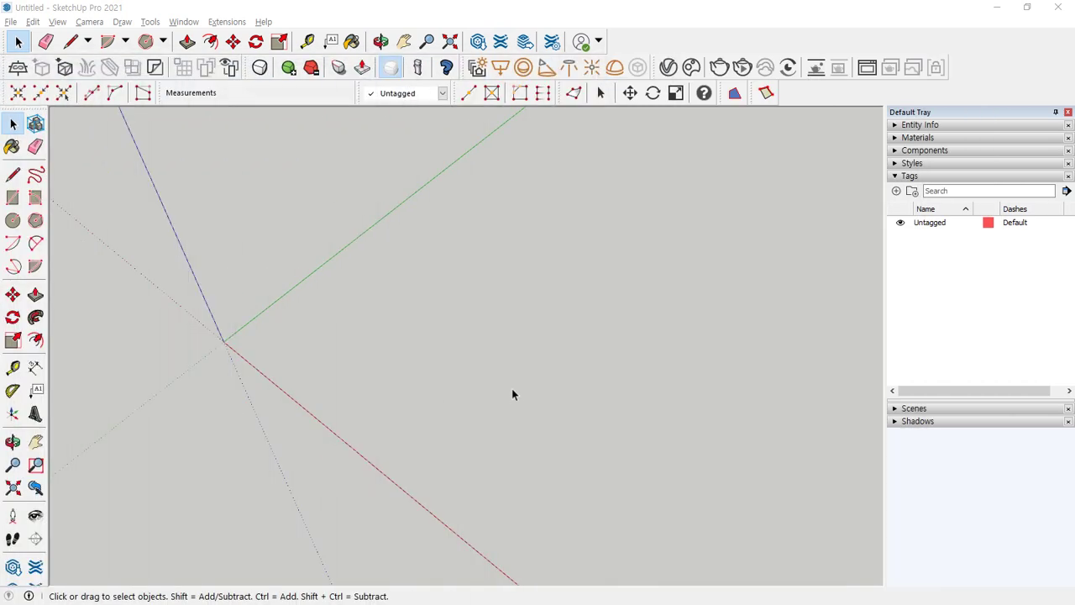
{"action": "mouse_move", "coordinate": [300, 310]}
{"action": "middle_mouse_down"}
{"action": "mouse_move", "coordinate": [496, 348]}
{"action": "mouse_move", "coordinate": [426, 391]}
{"action": "middle_mouse_up"}
{"action": "key", "text": "l"}
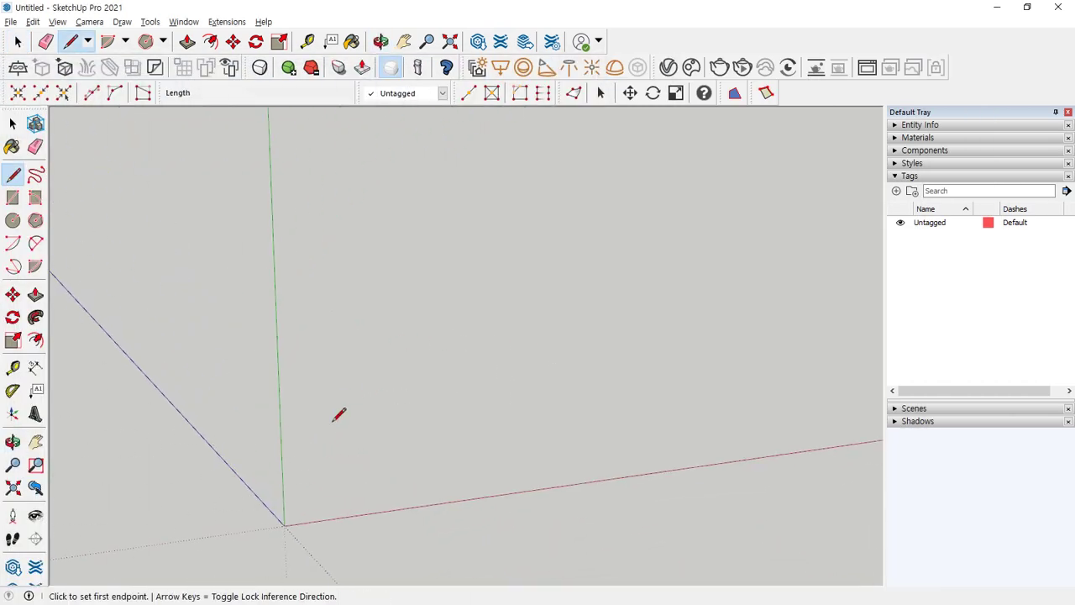
{"action": "left_click", "coordinate": [349, 423]}
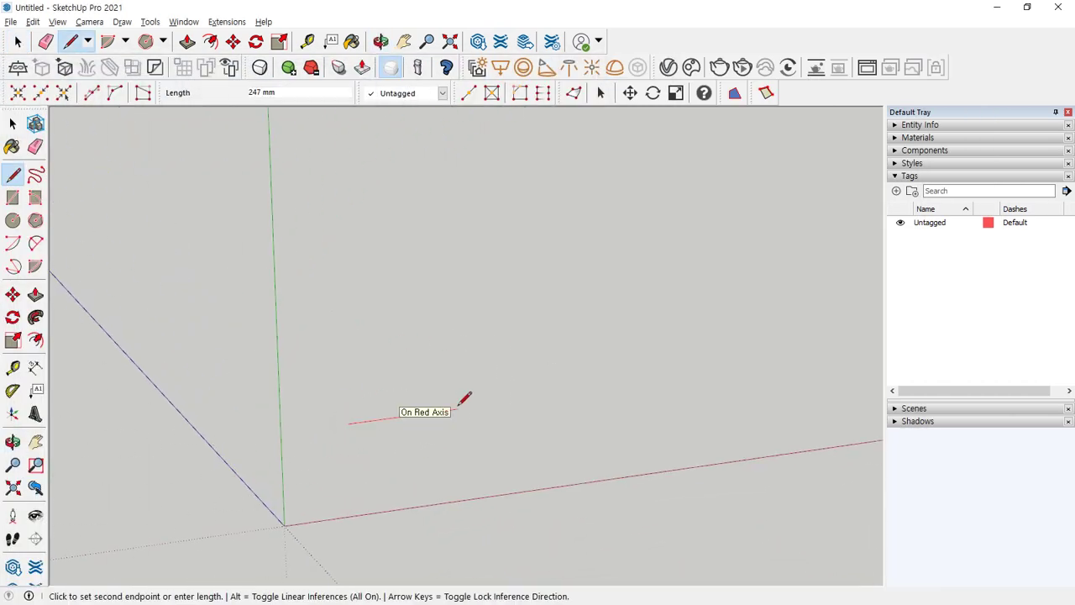
{"action": "type", "text": "60"}
{"action": "key", "text": "Return"}
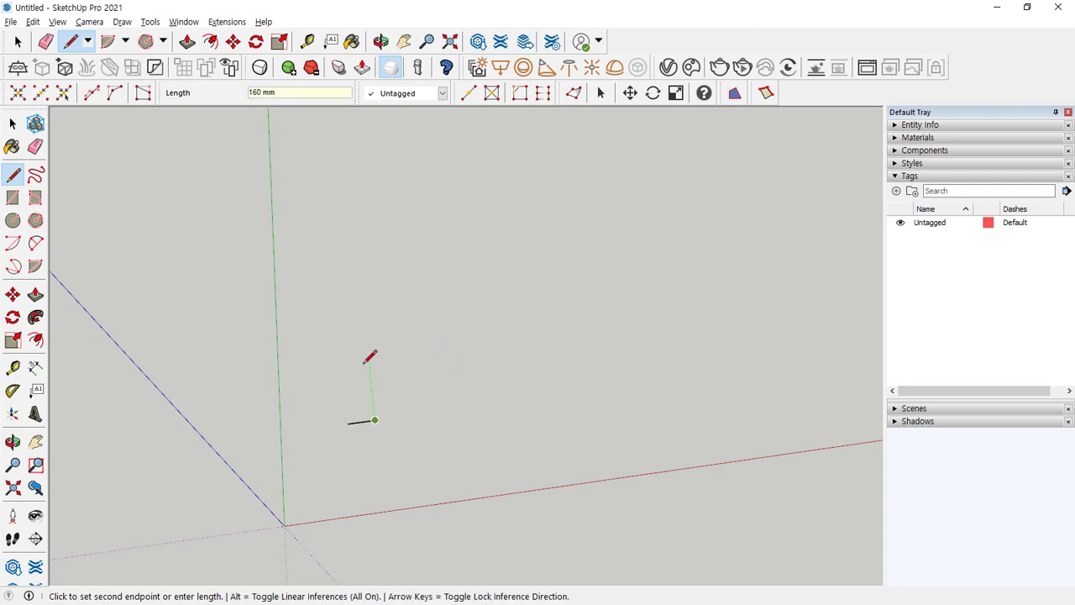
Complete the rectangle with a 45 mm side along the green axis, a parallel top edge and a closing side.
{"action": "scroll", "coordinate": [378, 402], "scroll_direction": "up", "scroll_amount": 2}
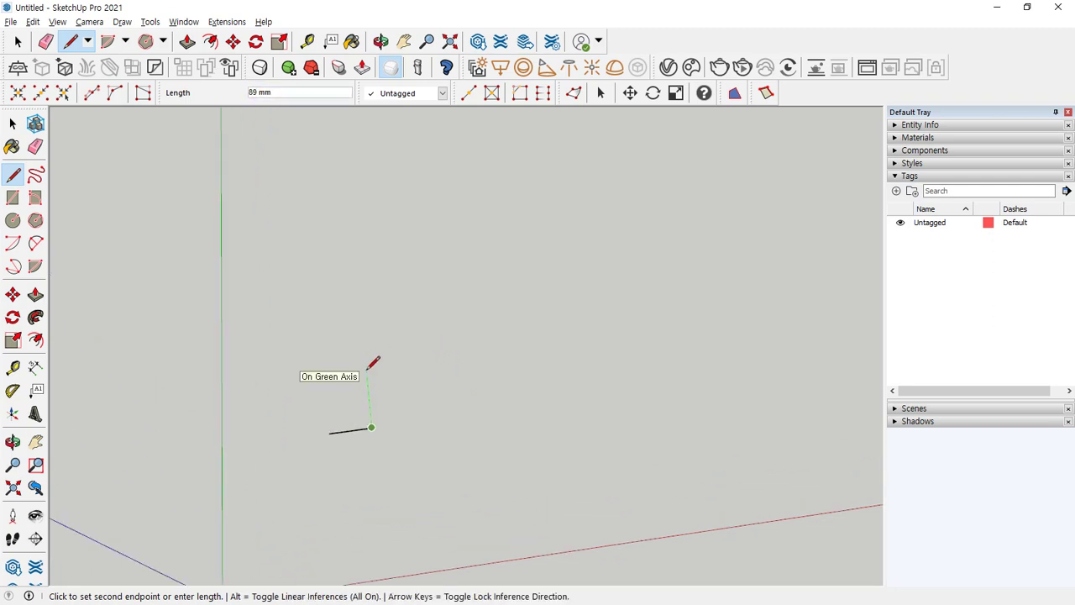
{"action": "type", "text": "31"}
{"action": "key", "text": "Return"}
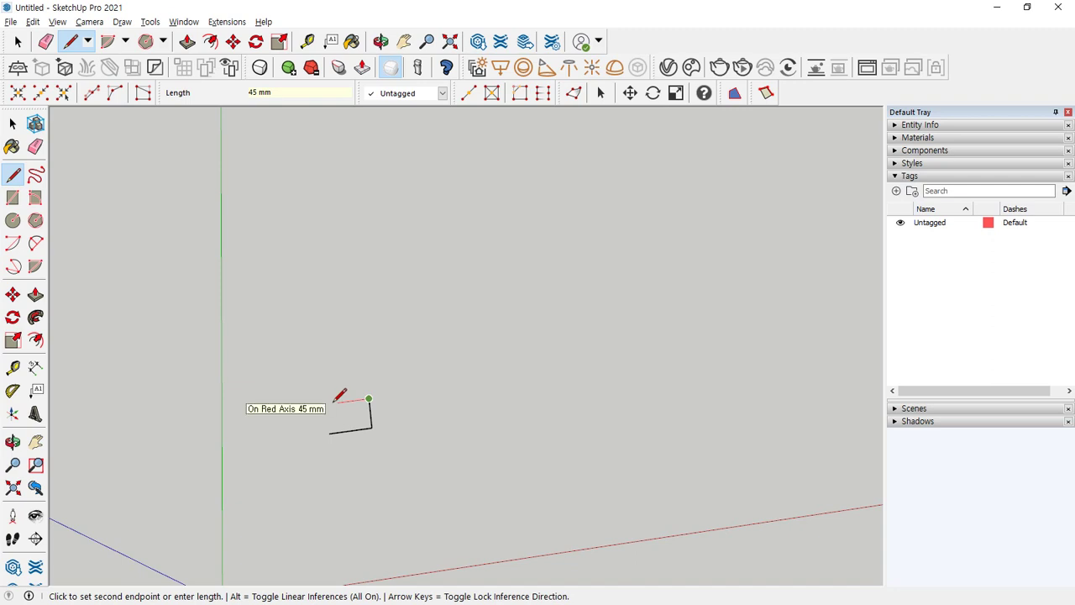
{"action": "left_click", "coordinate": [327, 403]}
{"action": "left_click", "coordinate": [329, 433]}
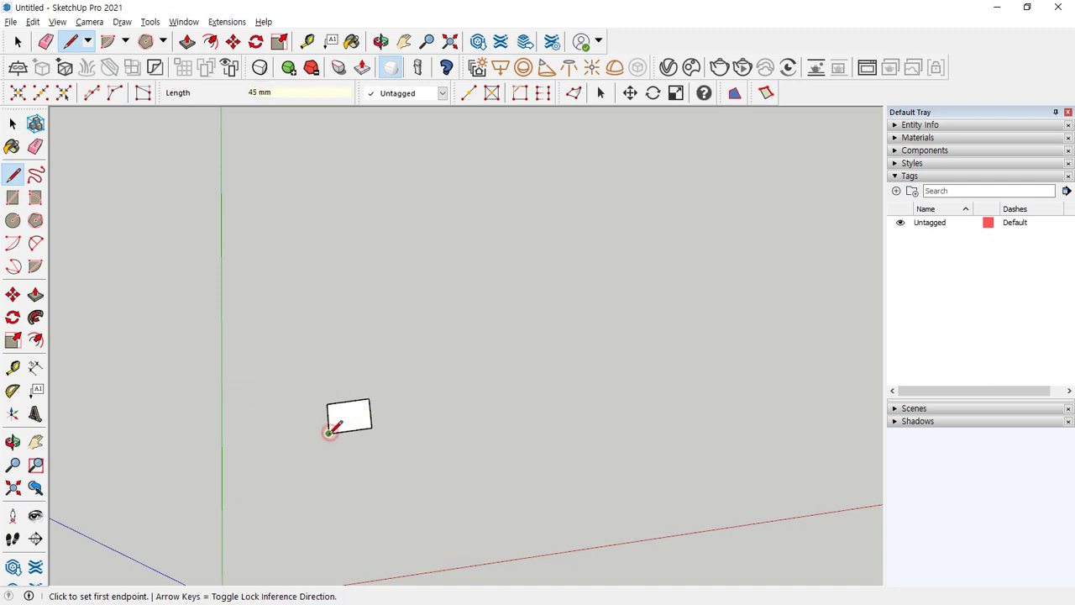
Draw a line from the rectangle's lower-left corner using the relative coordinates <15,10,>.
{"action": "scroll", "coordinate": [329, 433], "scroll_direction": "up", "scroll_amount": 5}
{"action": "left_click", "coordinate": [332, 426]}
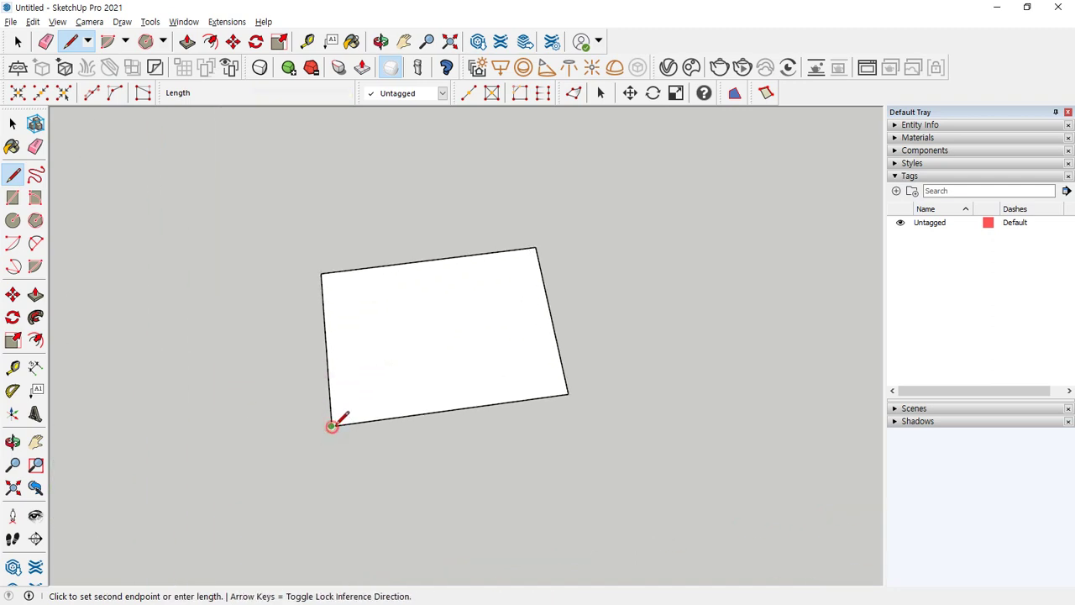
{"action": "type", "text": "<>"}
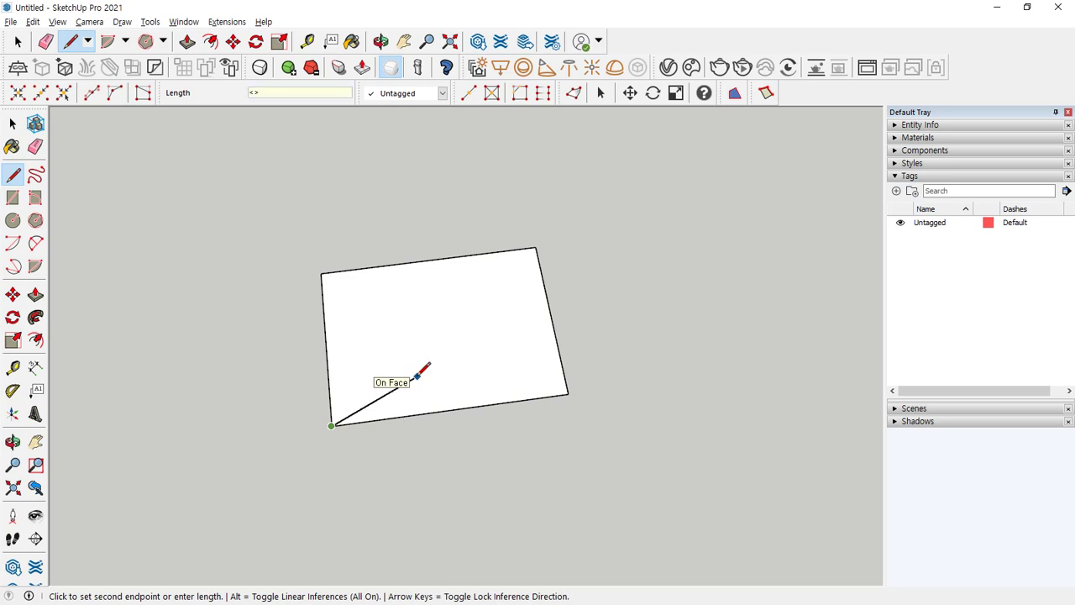
{"action": "type", "text": "15,10"}
{"action": "key", "text": "Return"}
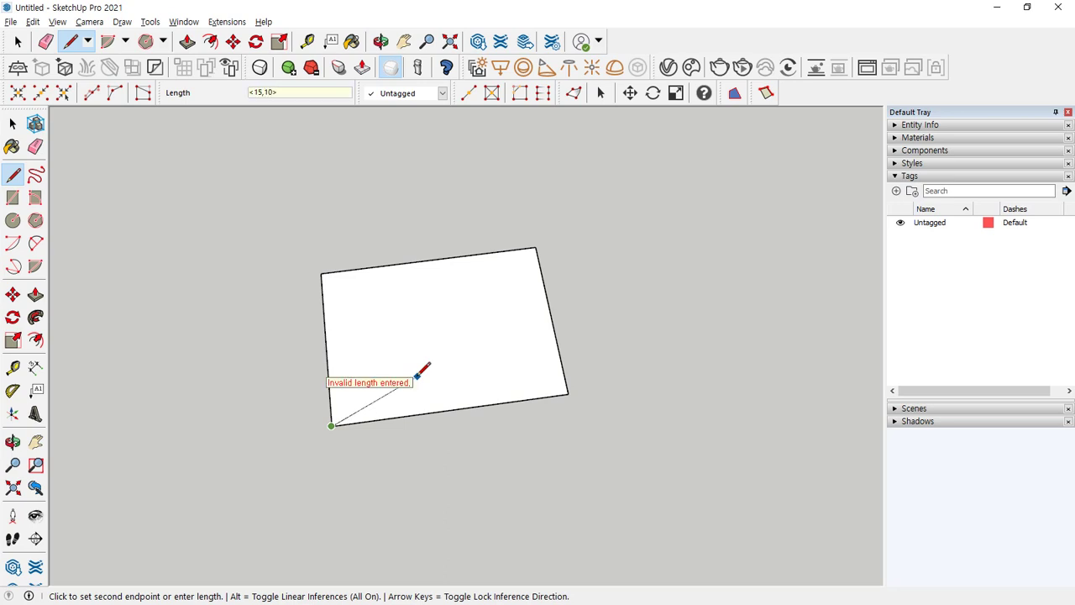
{"action": "type", "text": ","}
{"action": "type", "text": "<>"}
{"action": "type", "text": "15,10,"}
{"action": "key", "text": "Return"}
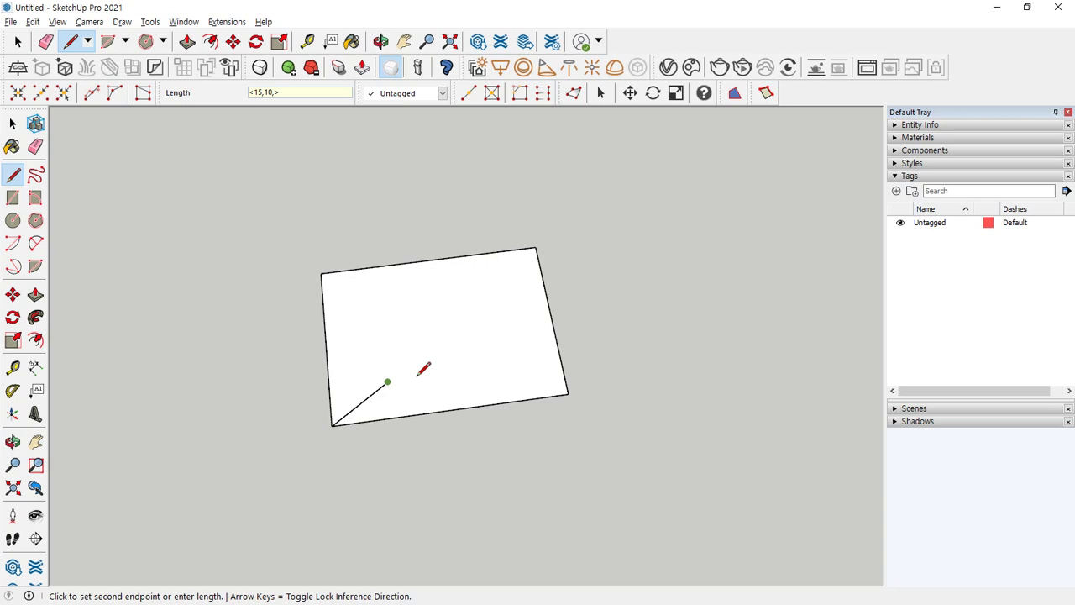
Draw the triangle's 30 mm base along the red axis and its right side with relative coordinates <-15,25,>.
{"action": "left_click", "coordinate": [503, 366]}
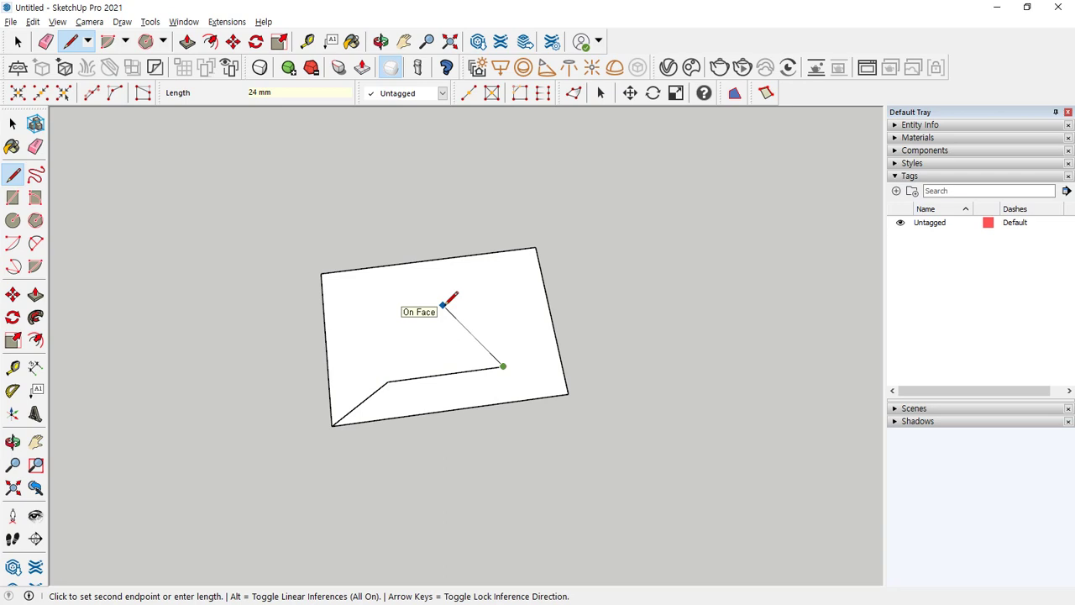
{"action": "type", "text": "<-15"}
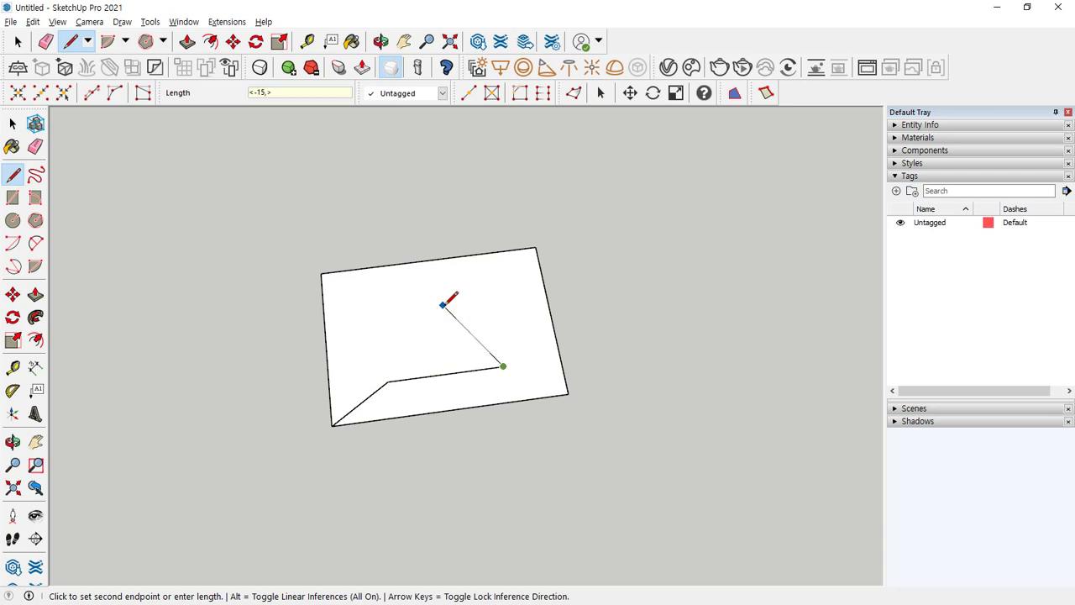
{"action": "type", "text": ",25,"}
{"action": "key", "text": "Return"}
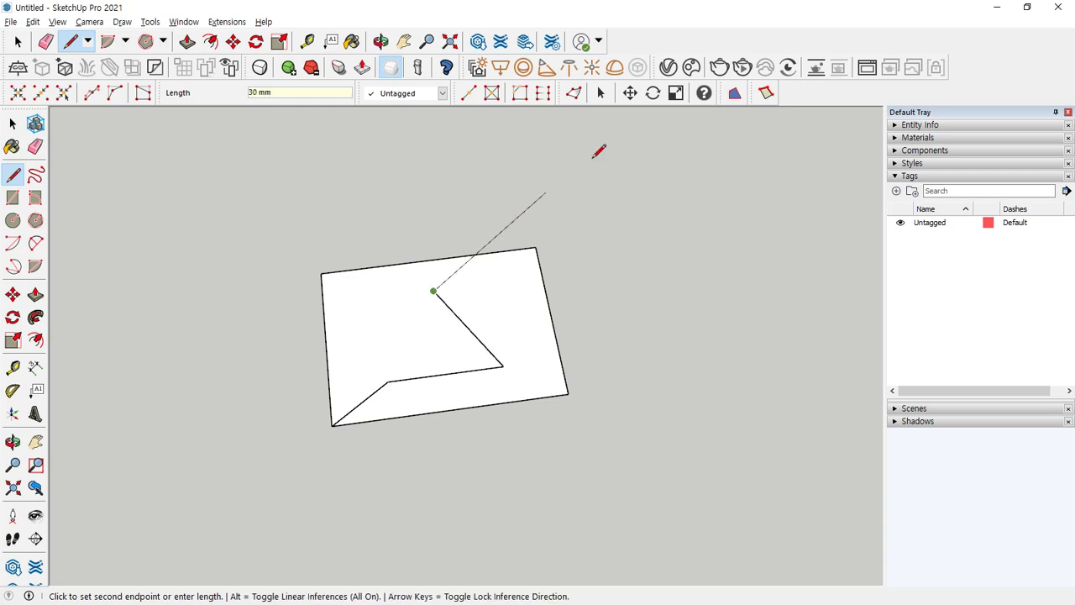
Close the triangle with a line at relative coordinates <-15,-25,> and erase the diagonal construction line from the rectangle's corner.
{"action": "type", "text": "<"}
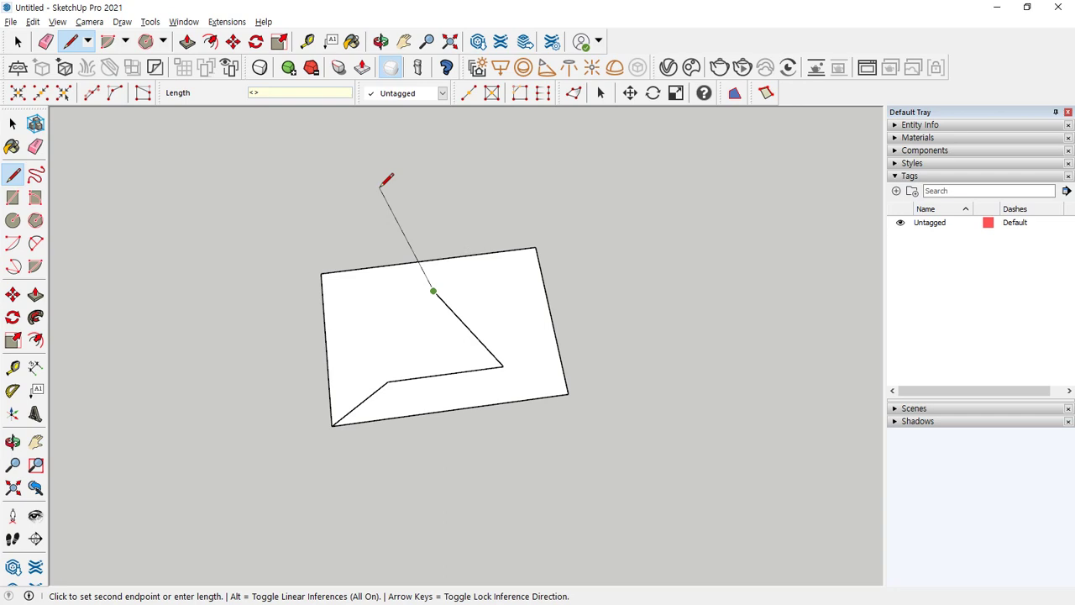
{"action": "type", "text": "-15,-25,"}
{"action": "key", "text": "Return"}
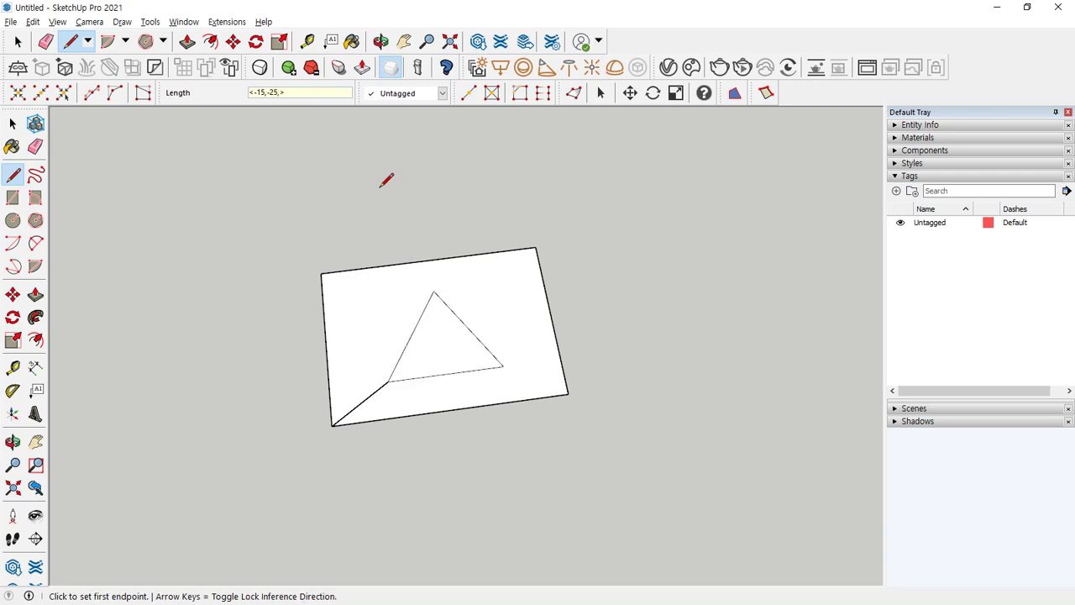
{"action": "key", "text": "e"}
{"action": "left_click", "coordinate": [357, 403]}
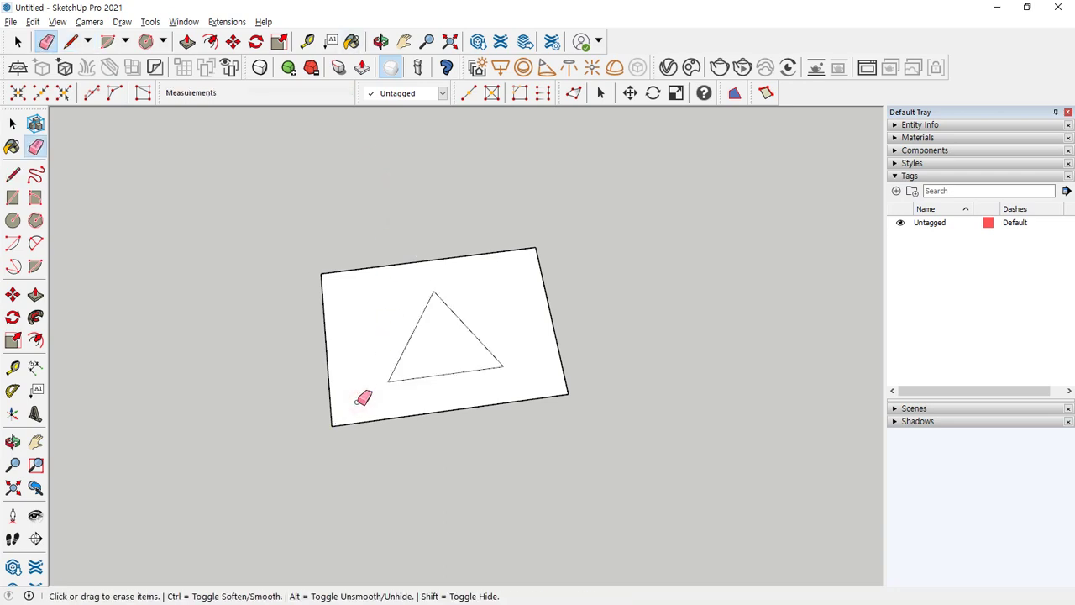
Draw a second rectangle of 60 by 45 mm beside the finished exercise.
{"action": "middle_click_drag", "start_coordinate": [677, 315], "coordinate": [493, 332], "text": "shift"}
{"action": "key", "text": "r"}
{"action": "left_click", "coordinate": [460, 389]}
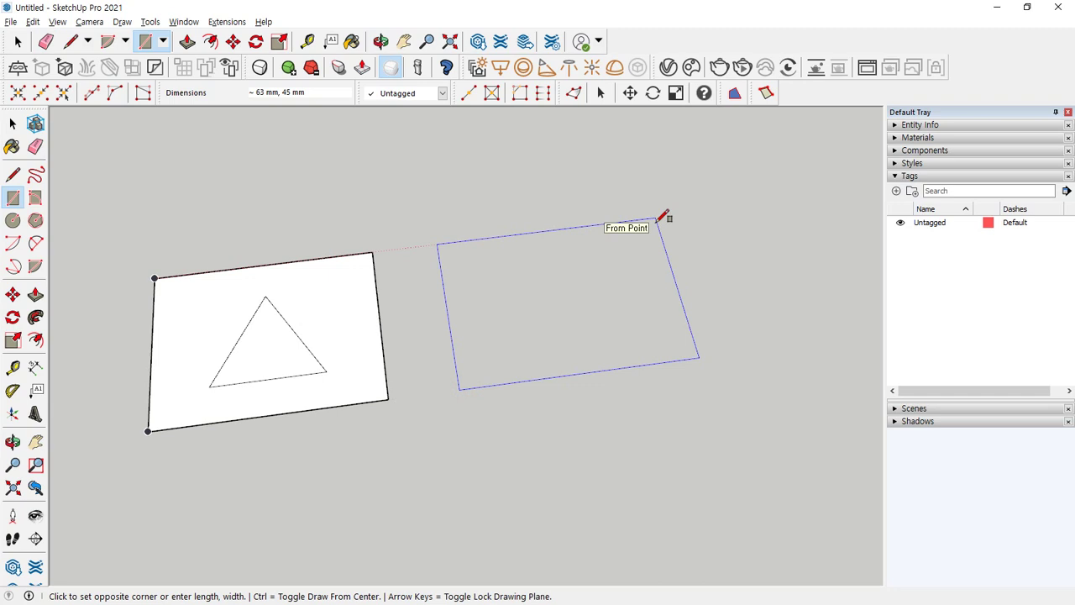
{"action": "type", "text": "60,45"}
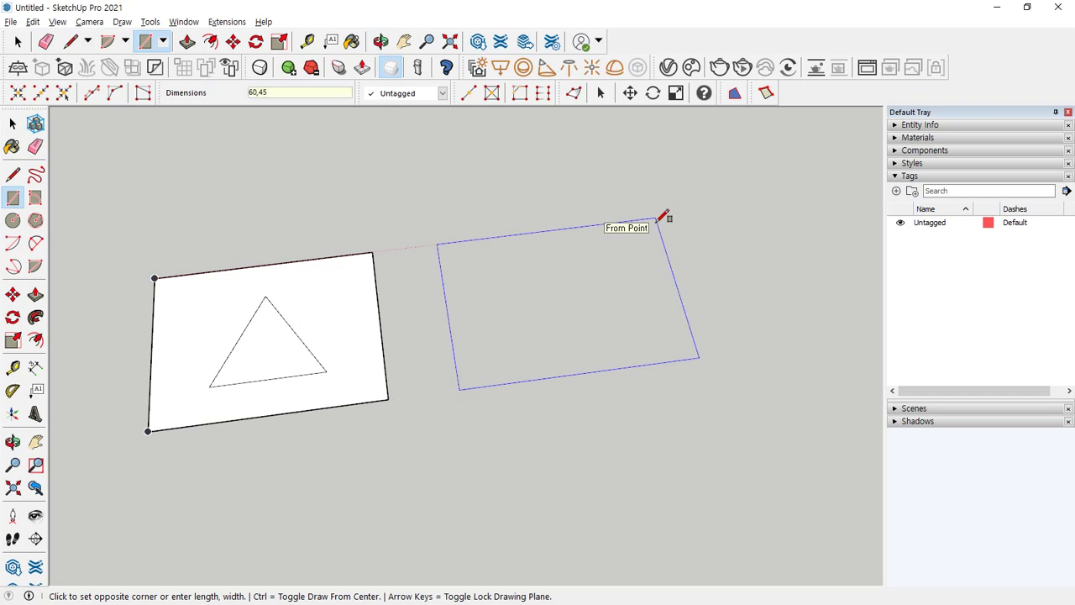
{"action": "key", "text": "Return"}
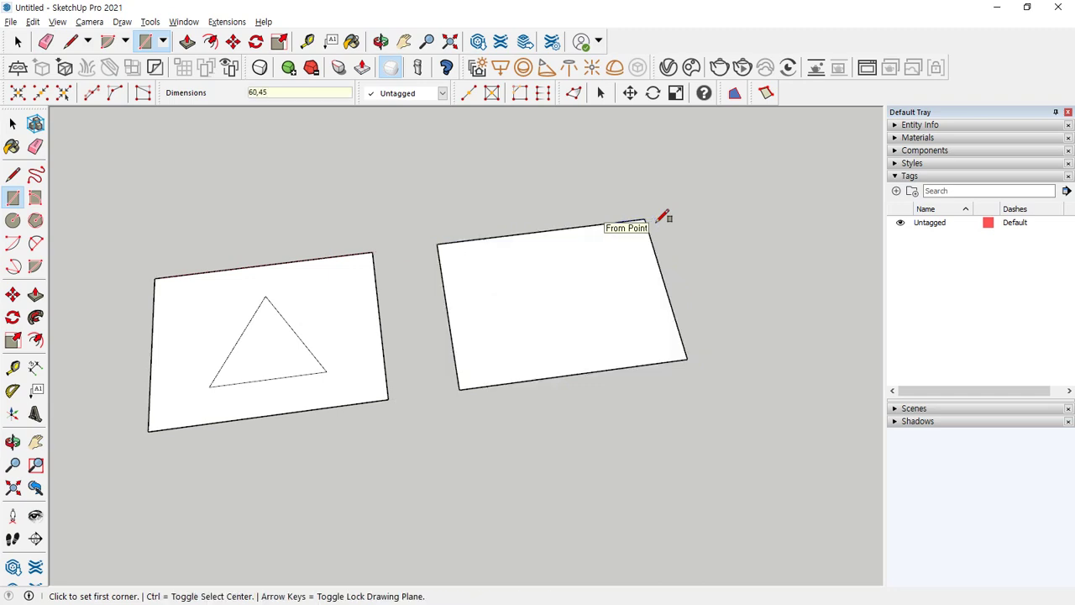
{"action": "left_click", "coordinate": [459, 388]}
{"action": "type", "text": "145"}
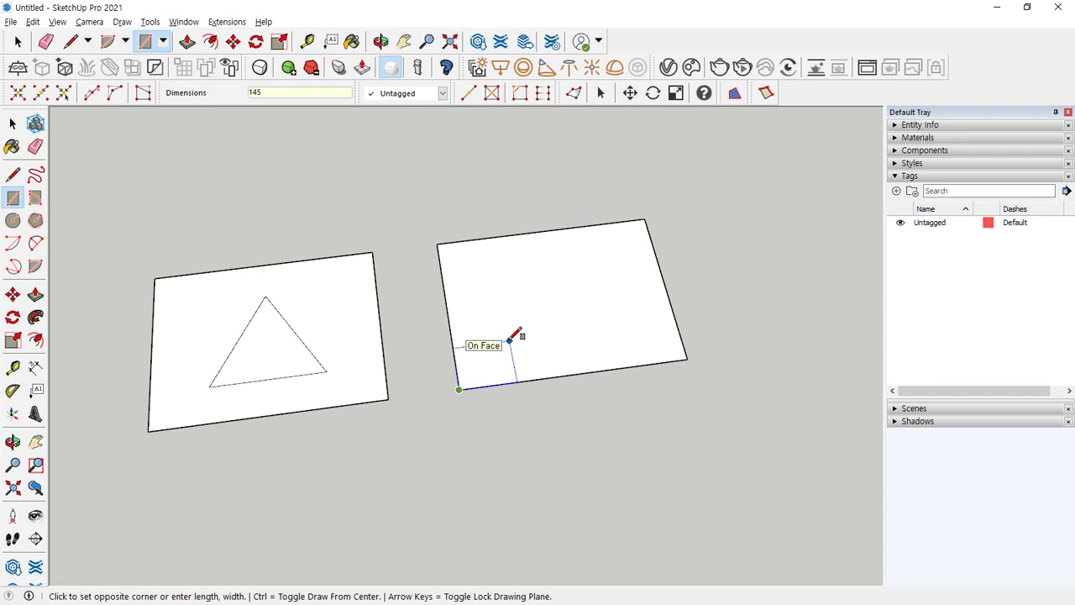
{"action": "type", "text": "1"}
{"action": "key", "text": "BackSpace"}
{"action": "key", "text": "BackSpace"}
{"action": "key", "text": "BackSpace"}
{"action": "type", "text": "15,10"}
{"action": "key", "text": "Return"}
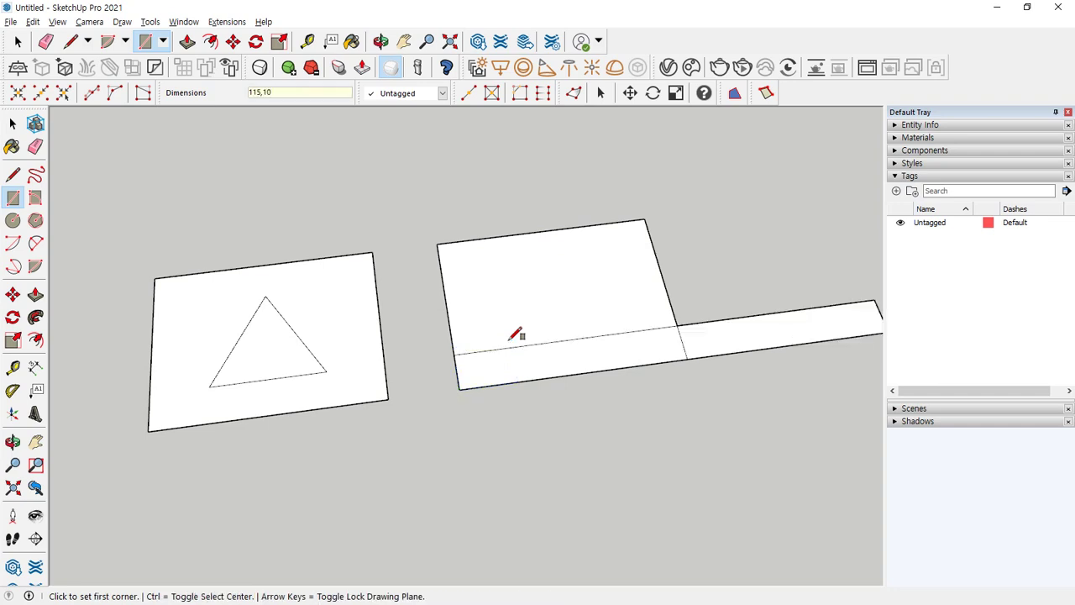
{"action": "key", "text": "ctrl+z"}
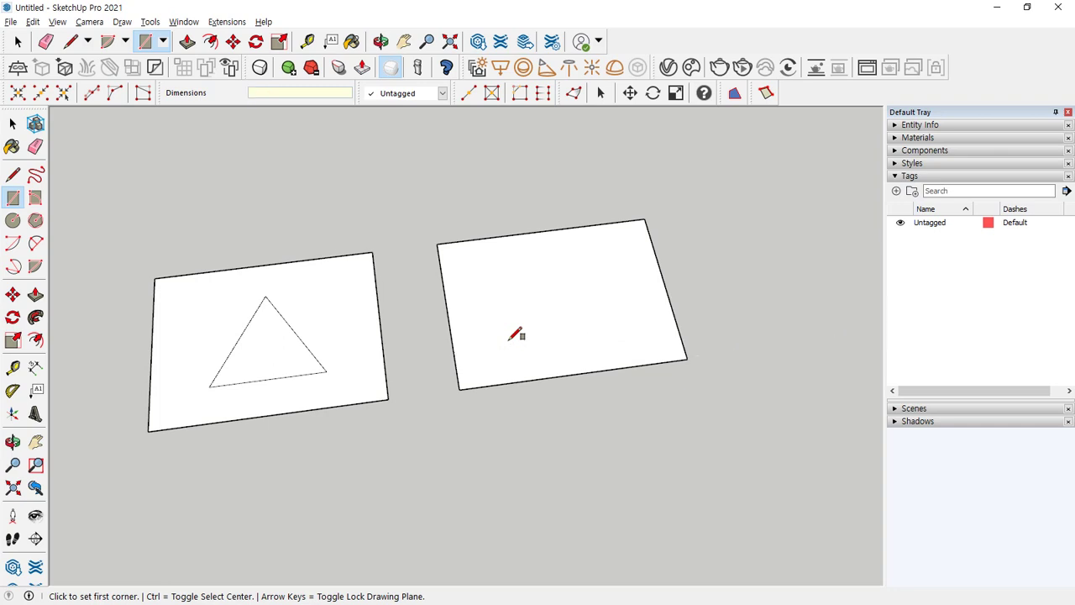
{"action": "left_click", "coordinate": [459, 389]}
{"action": "type", "text": "15,1"}
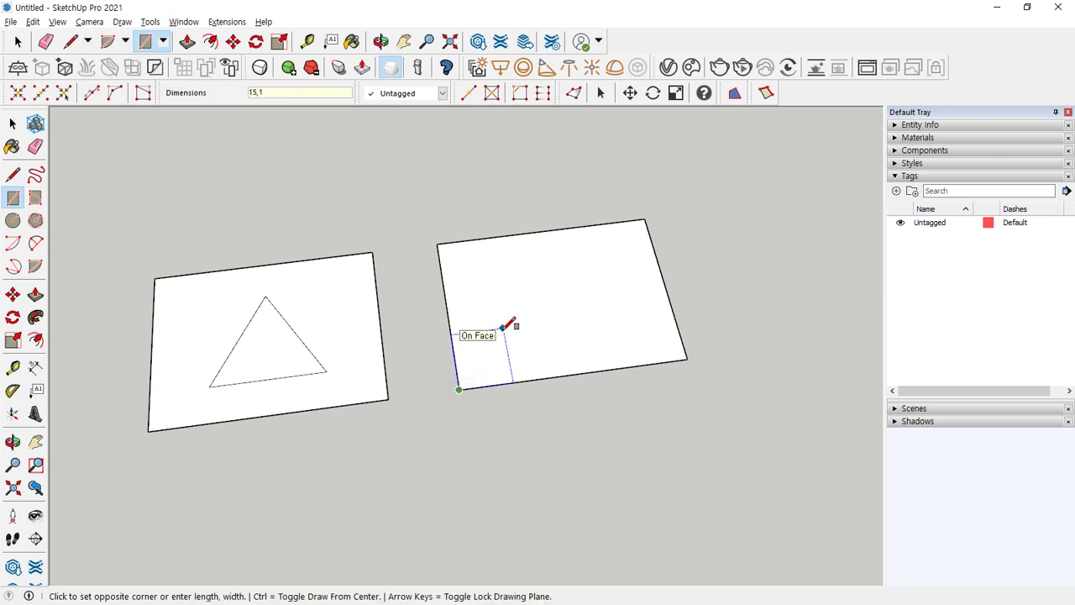
{"action": "type", "text": "0"}
{"action": "key", "text": "Return"}
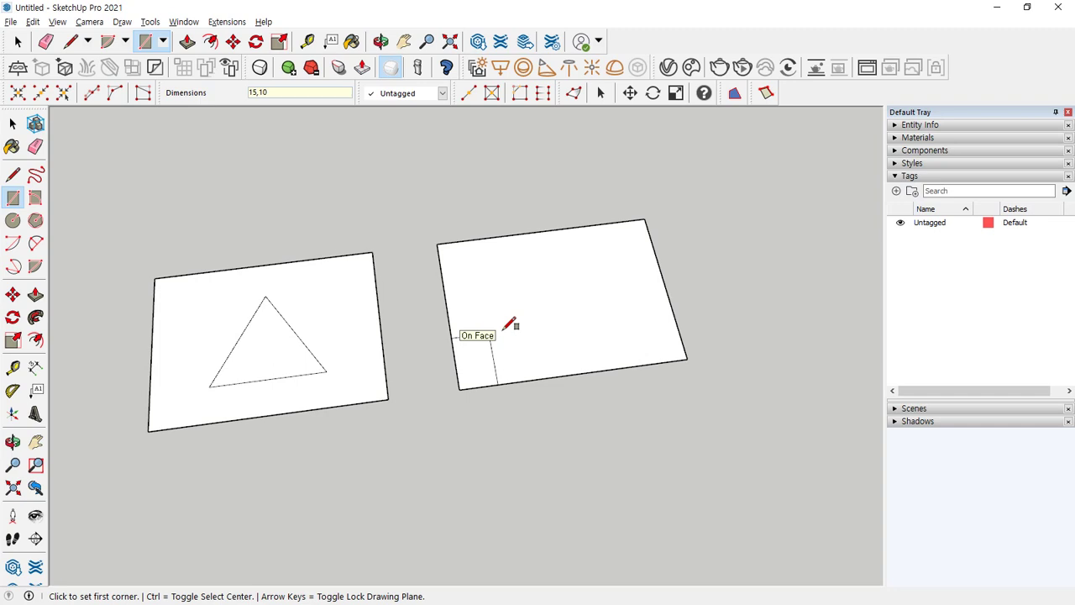
Draw a 15 by 10 mm rectangle inside the second rectangle's lower-left corner and a 30 by 25 mm rectangle from its inner corner.
{"action": "left_click", "coordinate": [459, 389]}
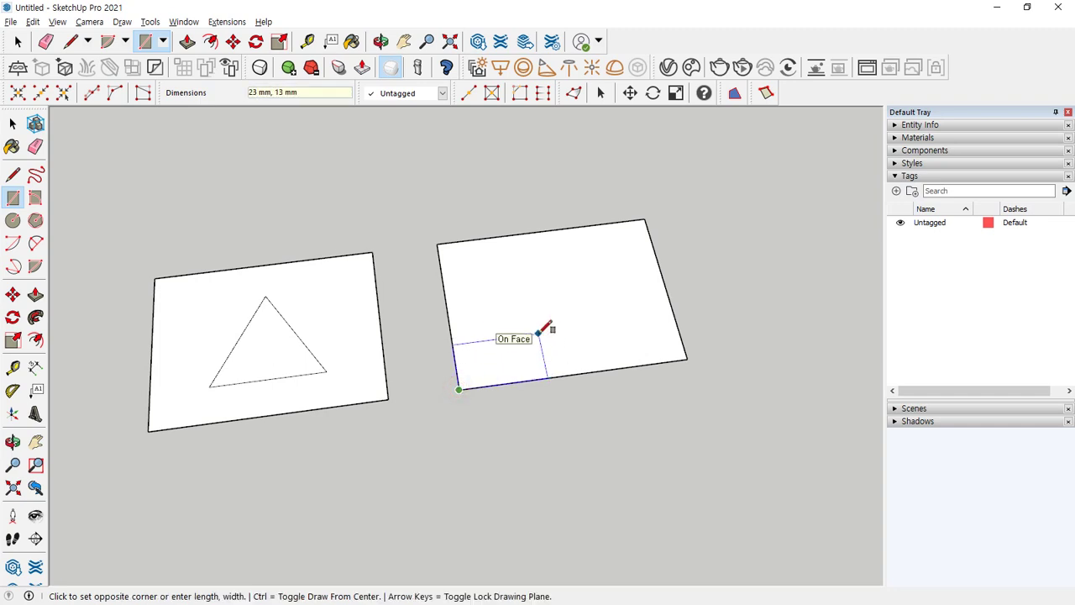
{"action": "type", "text": "15,10"}
{"action": "key", "text": "Return"}
{"action": "left_click", "coordinate": [511, 348]}
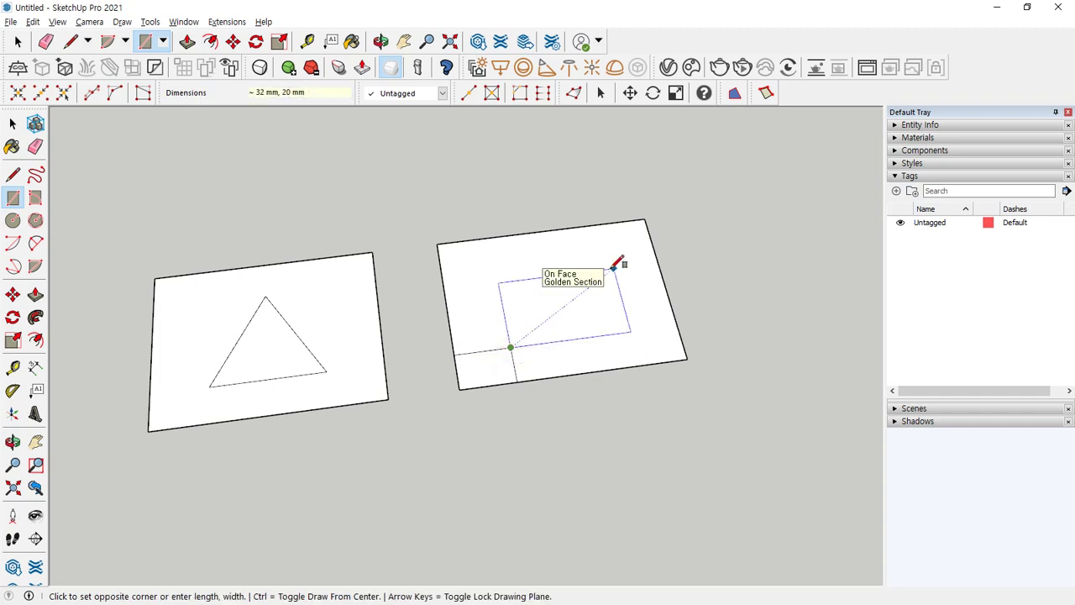
{"action": "type", "text": "30,25"}
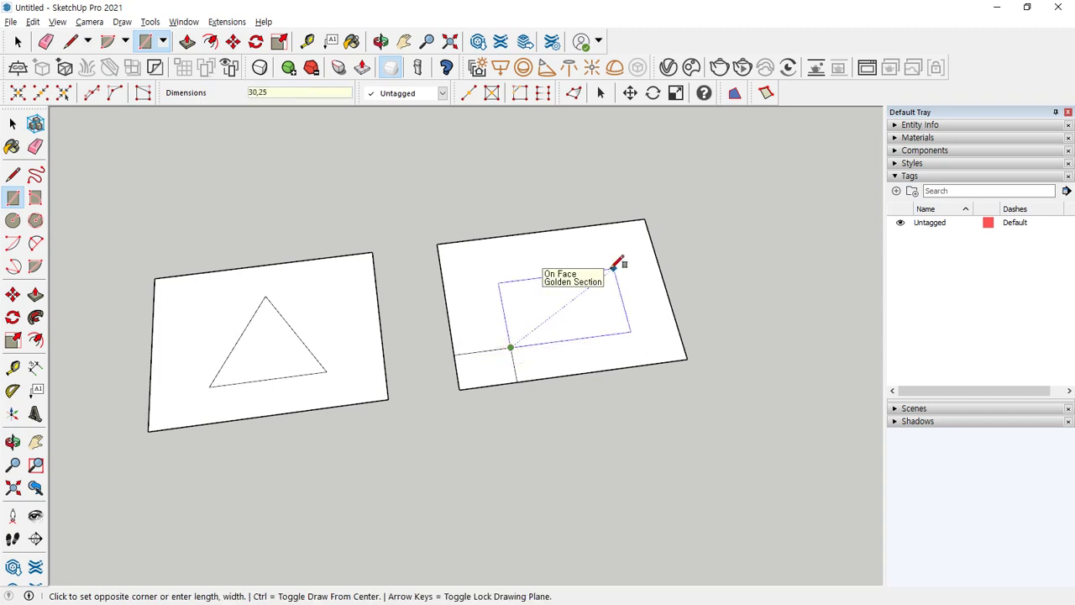
{"action": "key", "text": "Return"}
Draw lines from both lower corners of the 30 by 25 mm rectangle to the midpoint of its top edge.
{"action": "scroll", "coordinate": [552, 336], "scroll_direction": "up", "scroll_amount": 1}
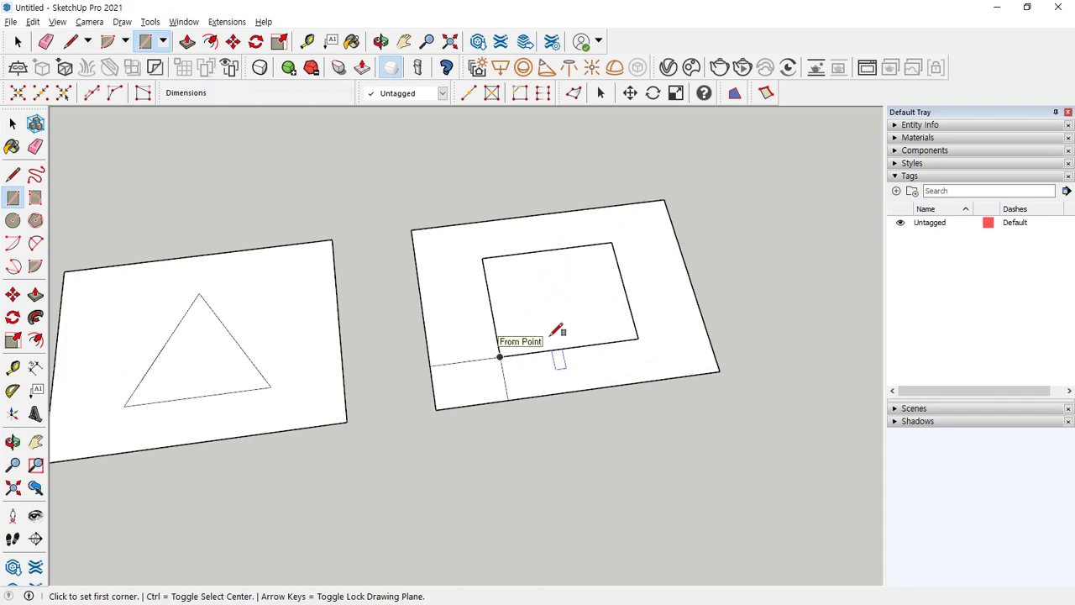
{"action": "key", "text": "l"}
{"action": "left_click", "coordinate": [638, 339]}
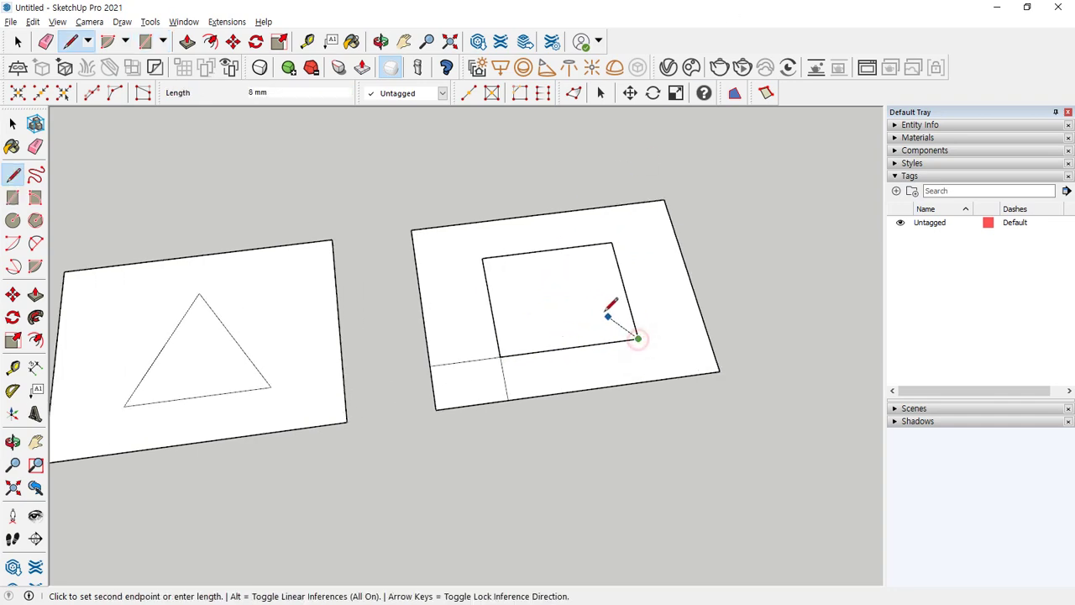
{"action": "left_click", "coordinate": [548, 250]}
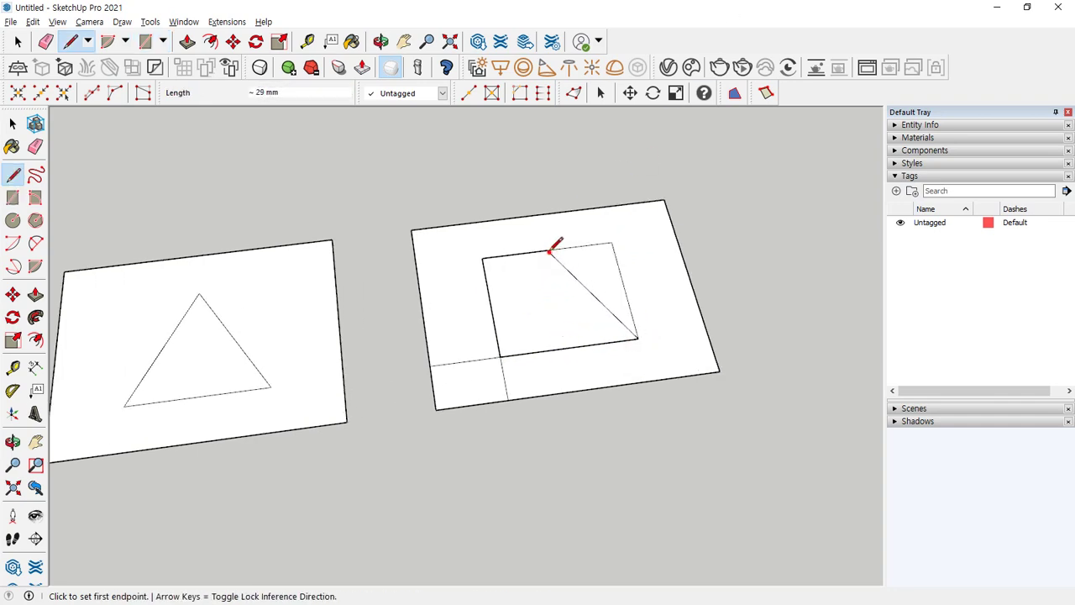
{"action": "left_click", "coordinate": [501, 357]}
{"action": "left_click", "coordinate": [548, 250]}
Erase the leftover edges of the two helper rectangles, leaving only the triangle inside the second rectangle.
{"action": "key", "text": "e"}
{"action": "left_click_drag", "start_coordinate": [610, 241], "coordinate": [620, 249]}
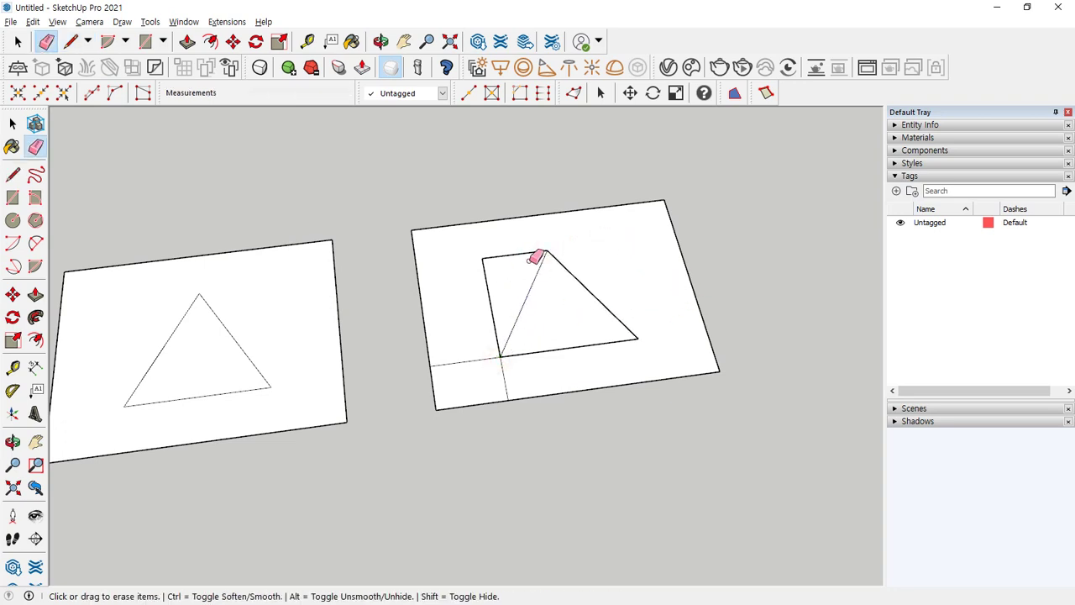
{"action": "mouse_move", "coordinate": [530, 261]}
{"action": "left_mouse_down"}
{"action": "mouse_move", "coordinate": [506, 247]}
{"action": "mouse_move", "coordinate": [480, 310]}
{"action": "left_mouse_up"}
{"action": "mouse_move", "coordinate": [478, 353]}
{"action": "left_mouse_down"}
{"action": "mouse_move", "coordinate": [493, 382]}
{"action": "mouse_move", "coordinate": [528, 390]}
{"action": "left_mouse_up"}
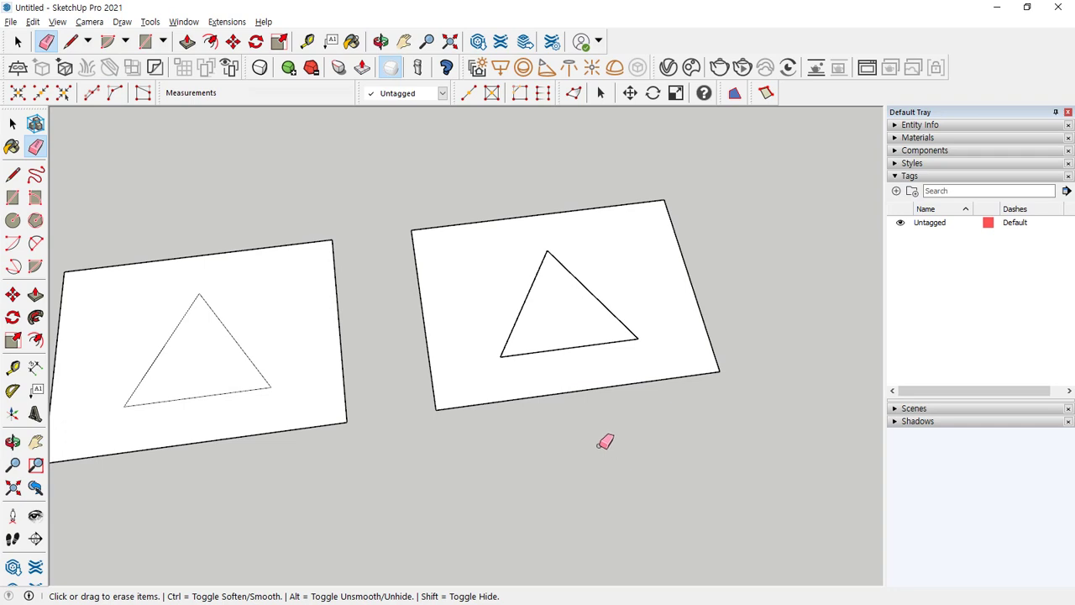
{"action": "key", "text": "space"}
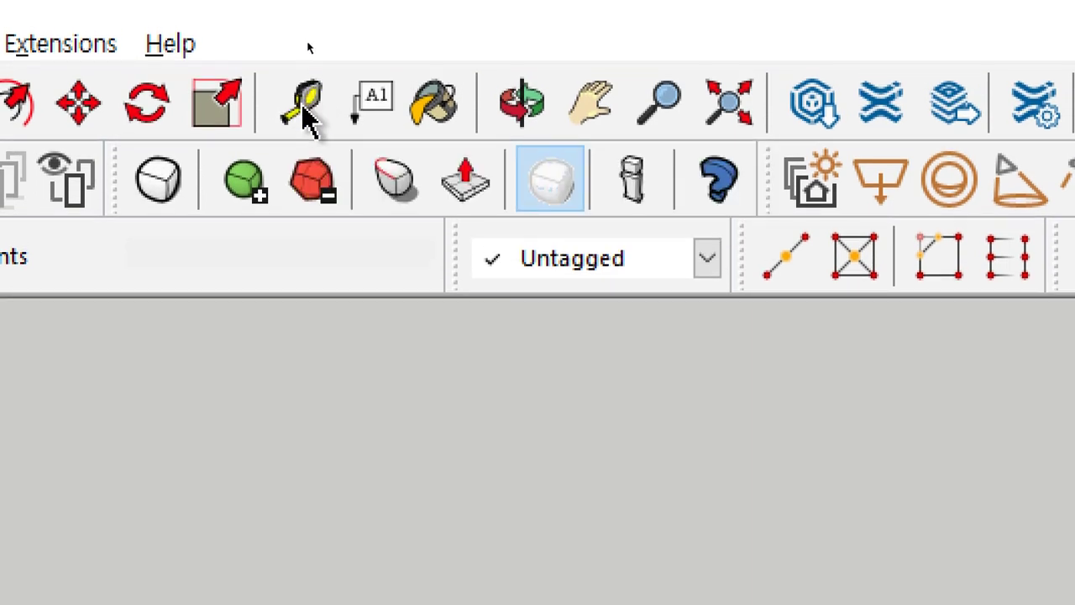
Place two Tape Measure guides parallel to the second rectangle's right edge, the second 30 mm from the first, and erase both guides.
{"action": "left_click", "coordinate": [304, 108]}
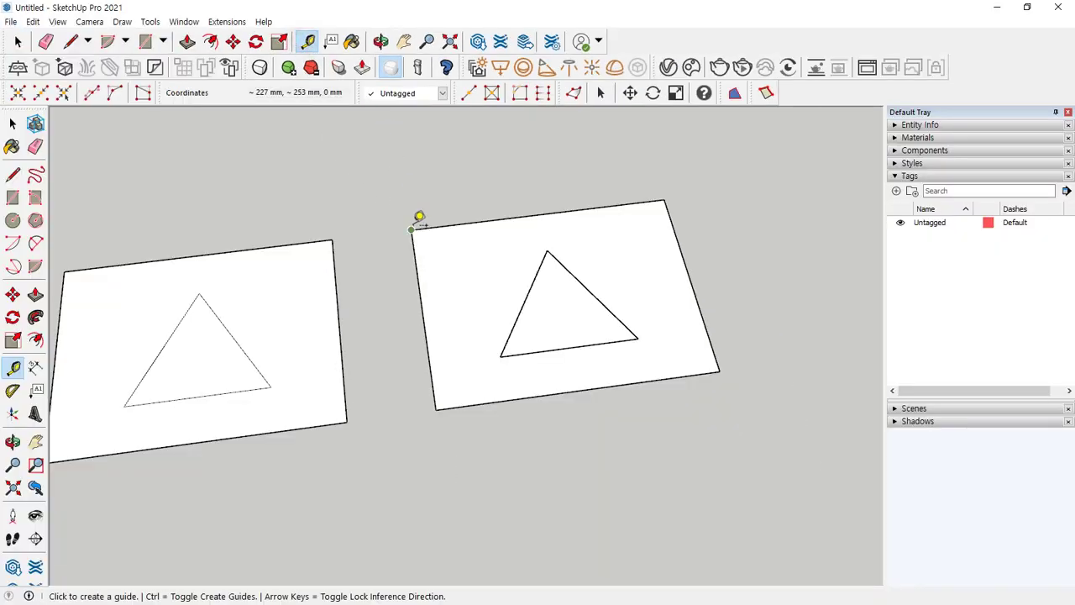
{"action": "left_click", "coordinate": [411, 229]}
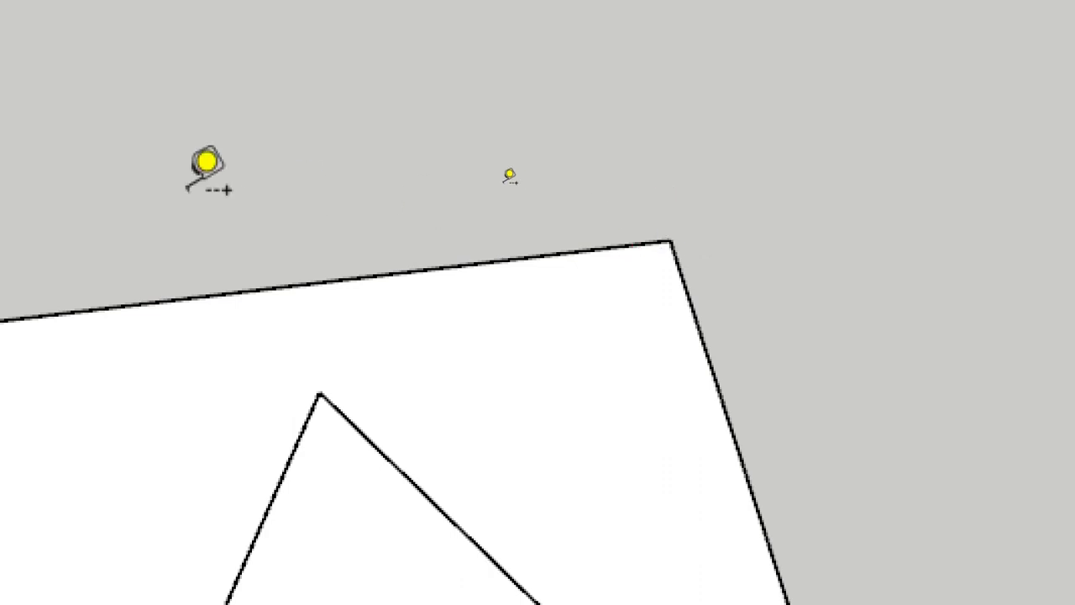
{"action": "scroll", "coordinate": [187, 190], "scroll_direction": "down", "scroll_amount": 2}
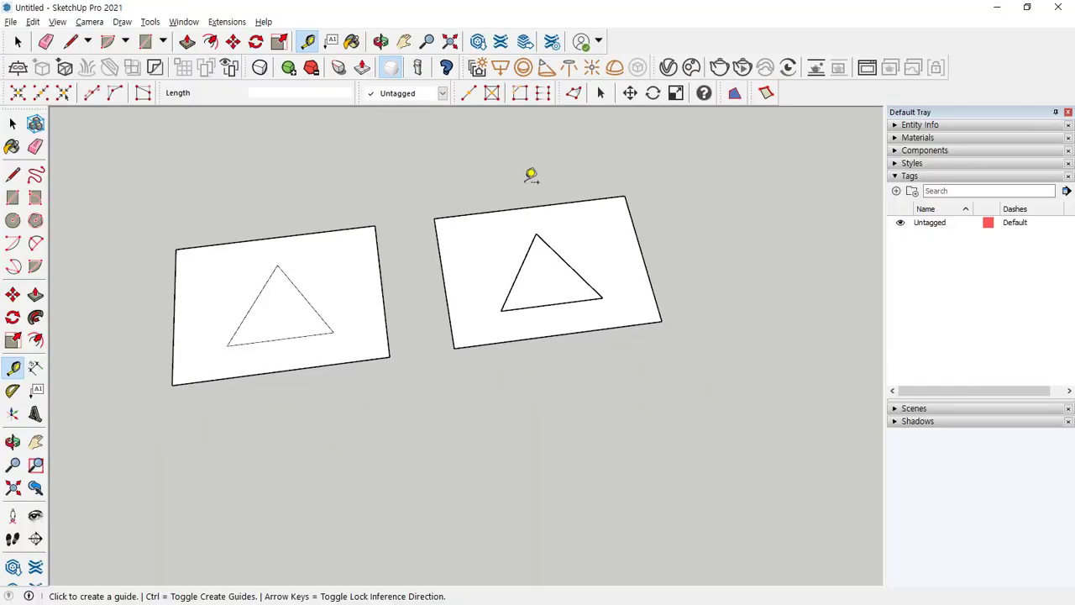
{"action": "scroll", "coordinate": [444, 189], "scroll_direction": "down", "scroll_amount": 4}
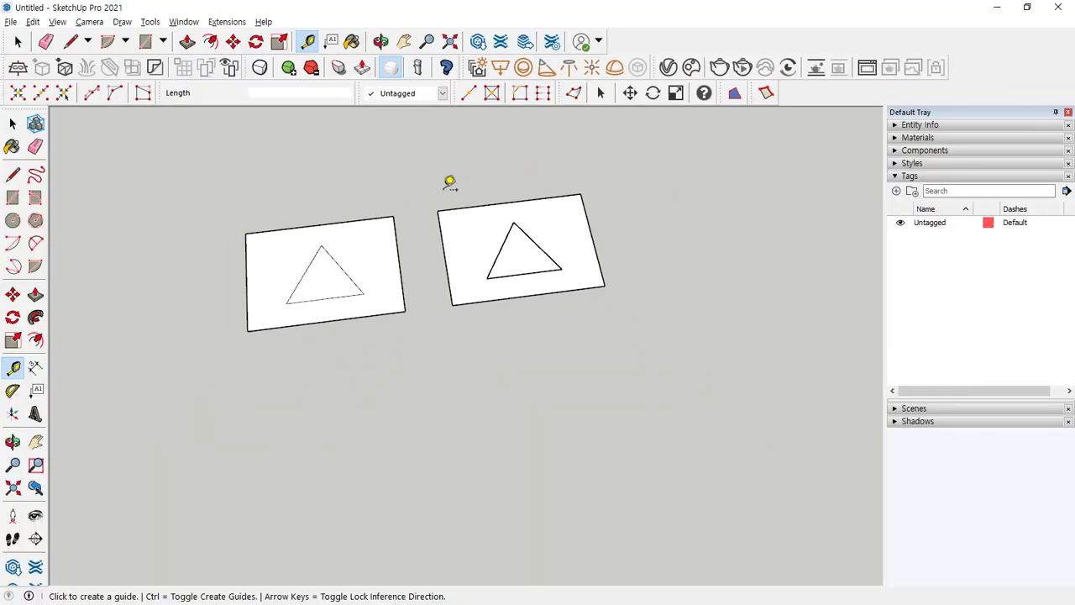
{"action": "scroll", "coordinate": [444, 238], "scroll_direction": "up", "scroll_amount": 4}
{"action": "middle_click_drag", "start_coordinate": [660, 216], "coordinate": [473, 244], "text": "shift"}
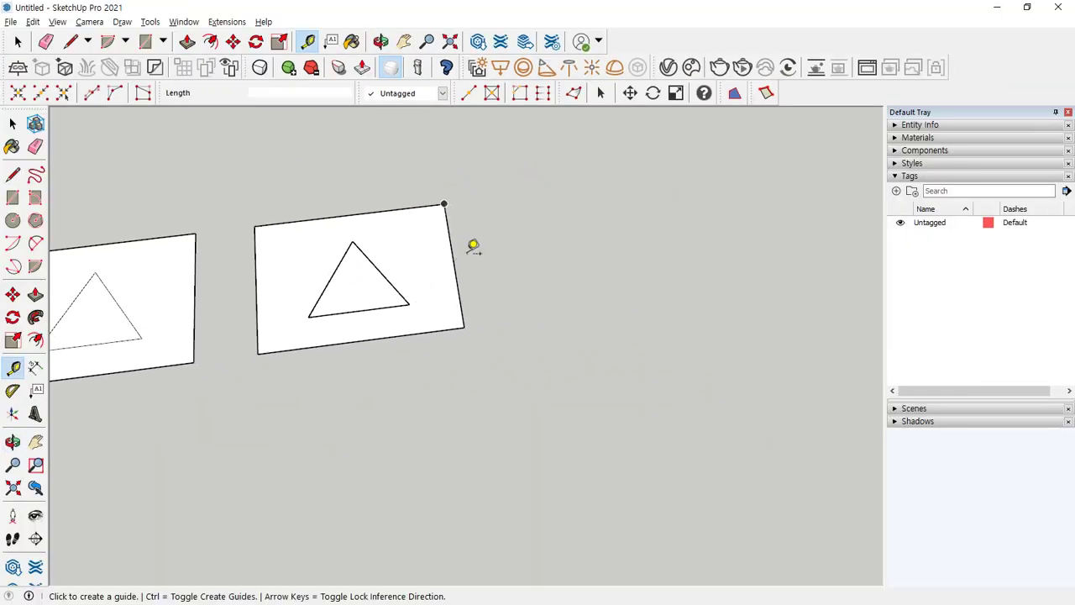
{"action": "left_click", "coordinate": [450, 244]}
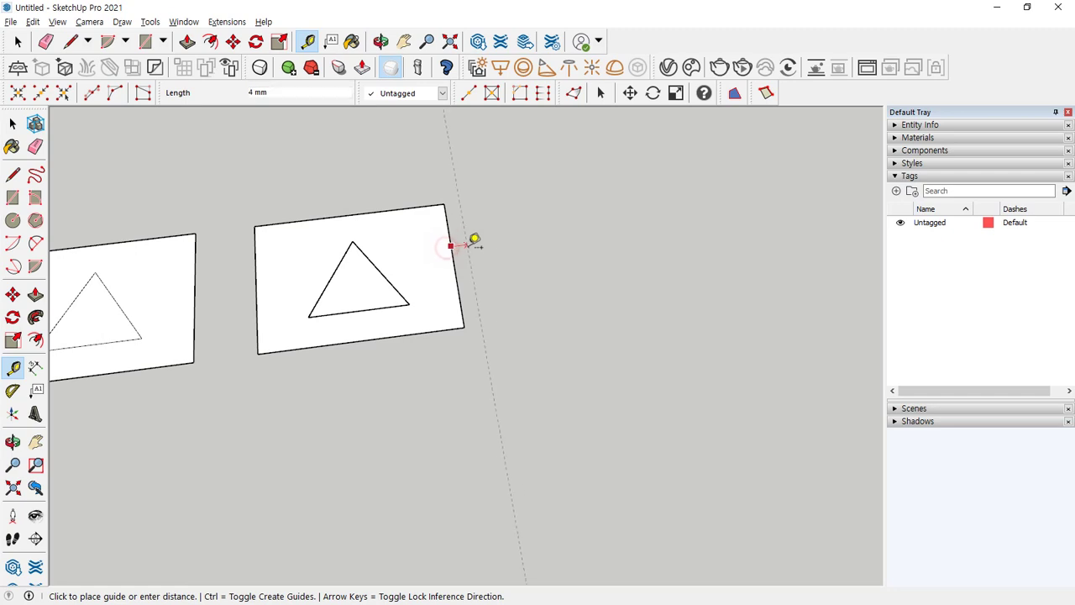
{"action": "left_click", "coordinate": [548, 230]}
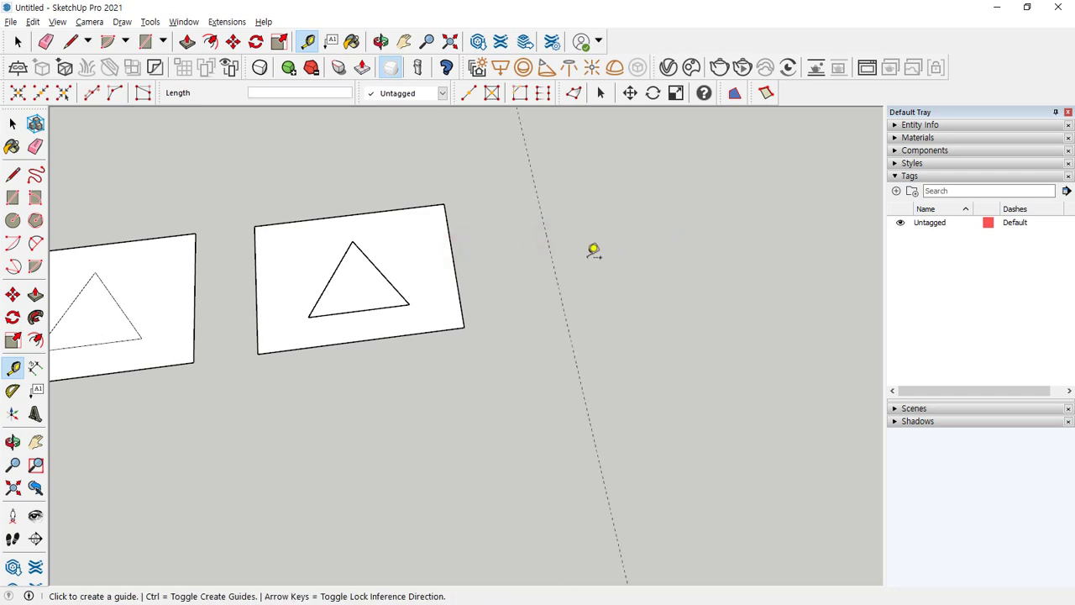
{"action": "left_click", "coordinate": [553, 261]}
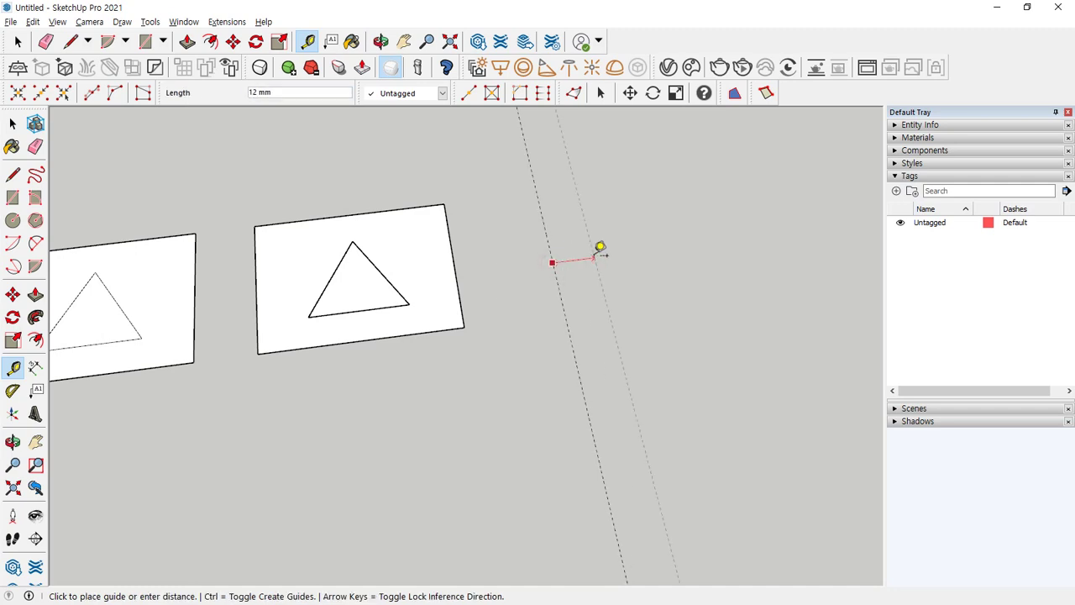
{"action": "left_click", "coordinate": [644, 248]}
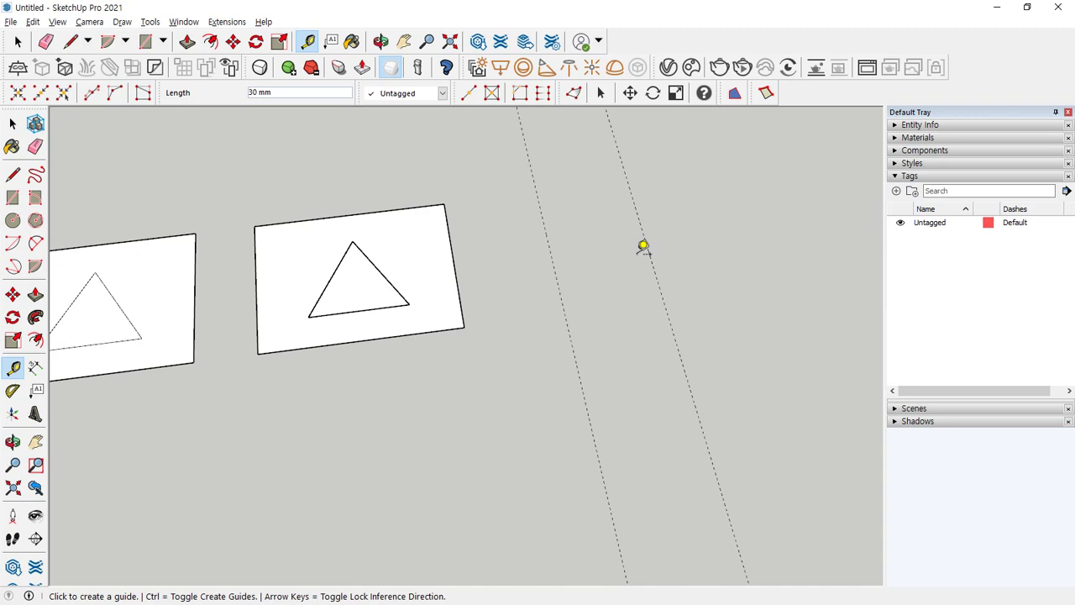
{"action": "key", "text": "e"}
{"action": "mouse_move", "coordinate": [662, 199]}
{"action": "left_mouse_down"}
{"action": "mouse_move", "coordinate": [550, 238]}
{"action": "mouse_move", "coordinate": [546, 378]}
{"action": "left_mouse_up"}
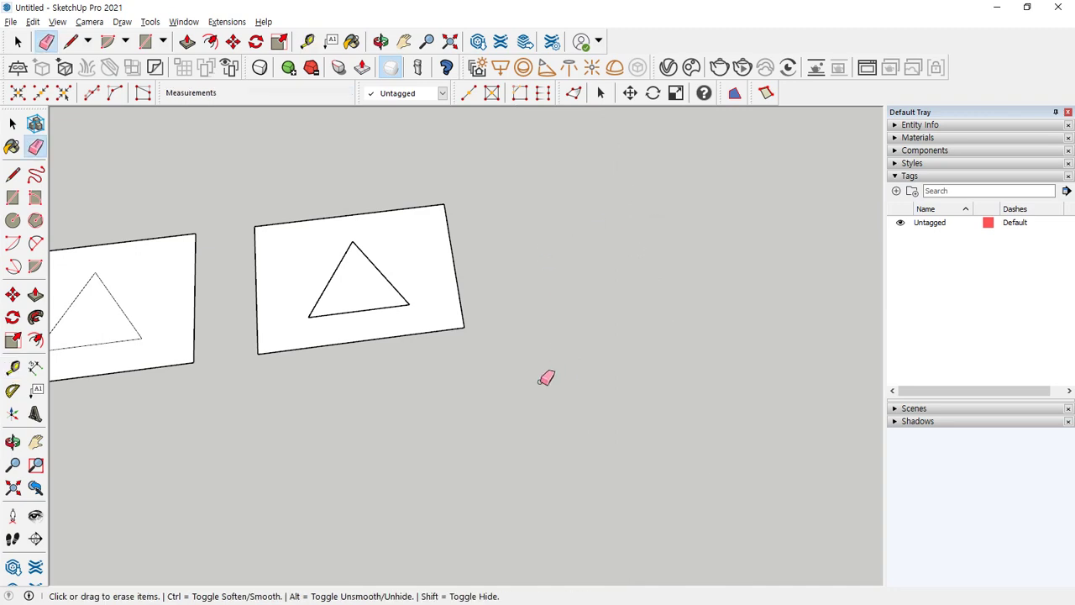
Draw a third rectangle of 60 by 45 mm in the empty area beside the second one.
{"action": "key", "text": "r"}
{"action": "left_click", "coordinate": [520, 320]}
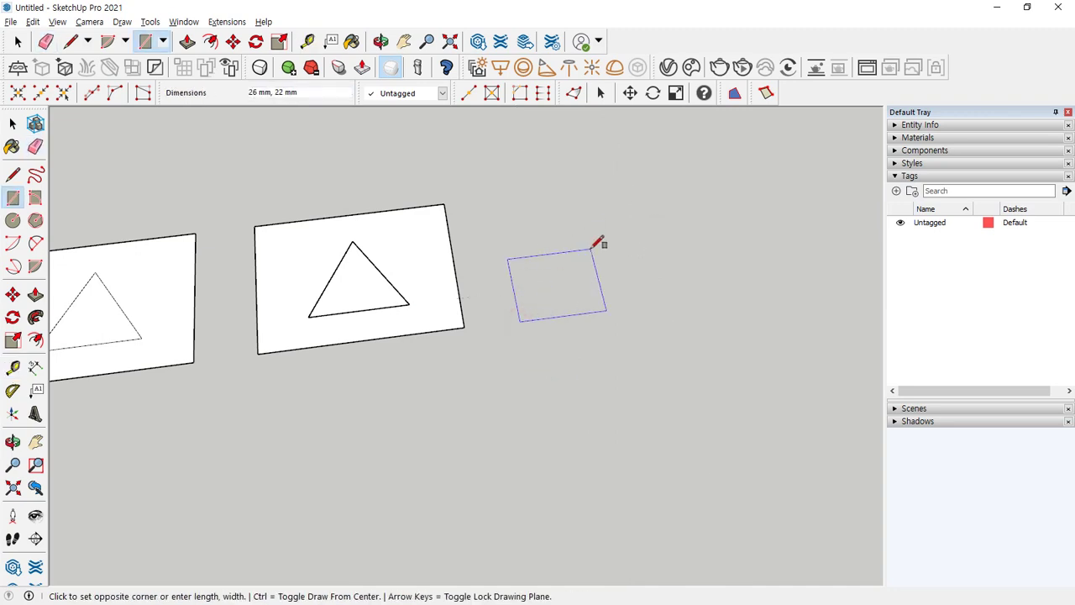
{"action": "type", "text": "@0,45"}
{"action": "key", "text": "Return"}
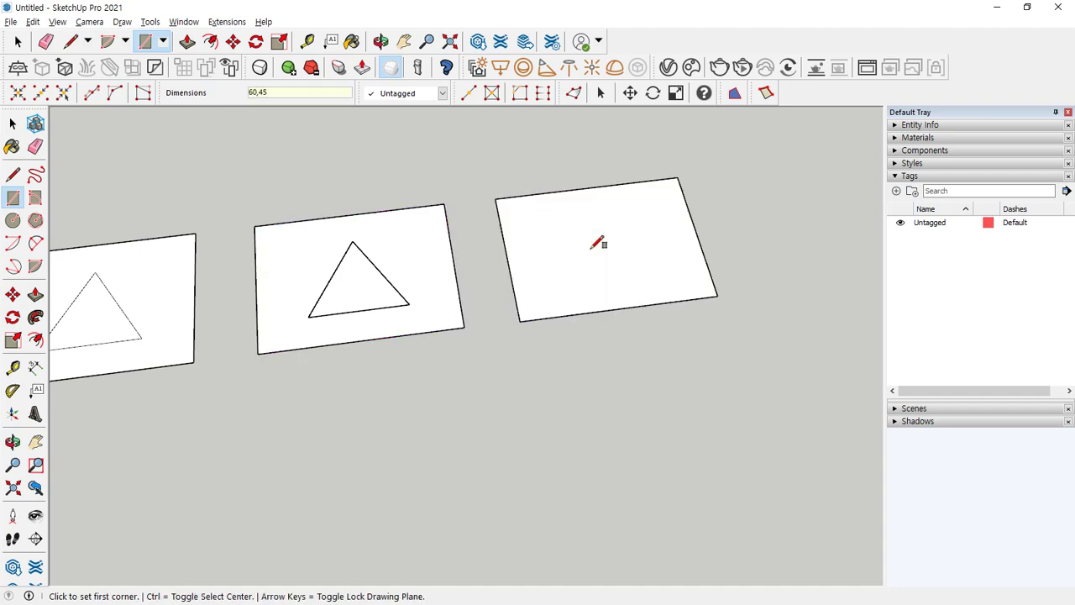
Place Tape Measure guides inside the third rectangle, 15 mm in from its left edge and 10 mm up from its bottom edge.
{"action": "scroll", "coordinate": [598, 244], "scroll_direction": "up", "scroll_amount": 3}
{"action": "key", "text": "t"}
{"action": "left_click", "coordinate": [488, 244]}
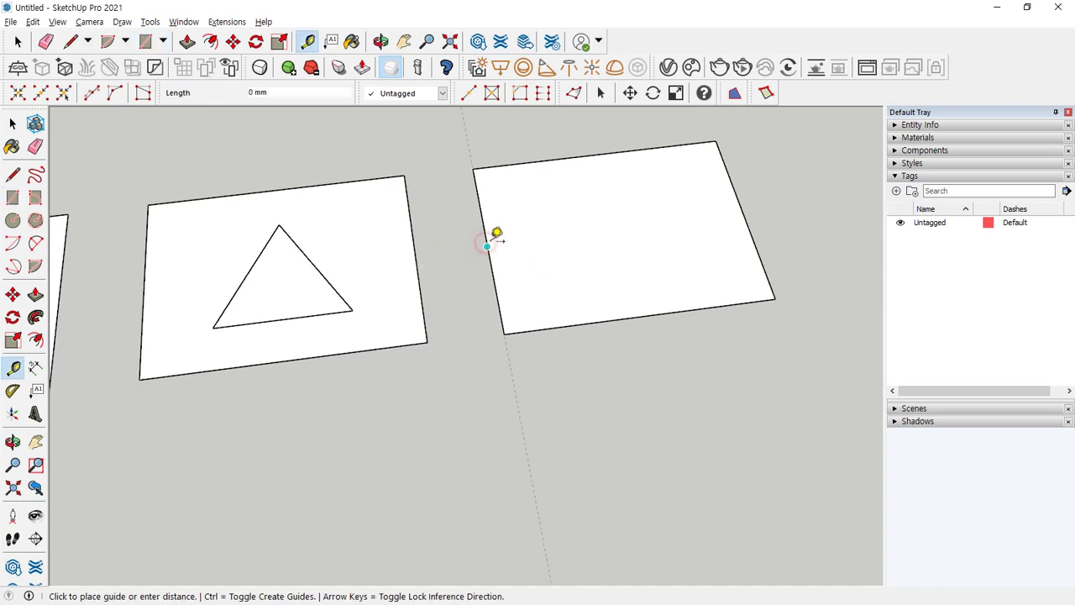
{"action": "left_click", "coordinate": [555, 234]}
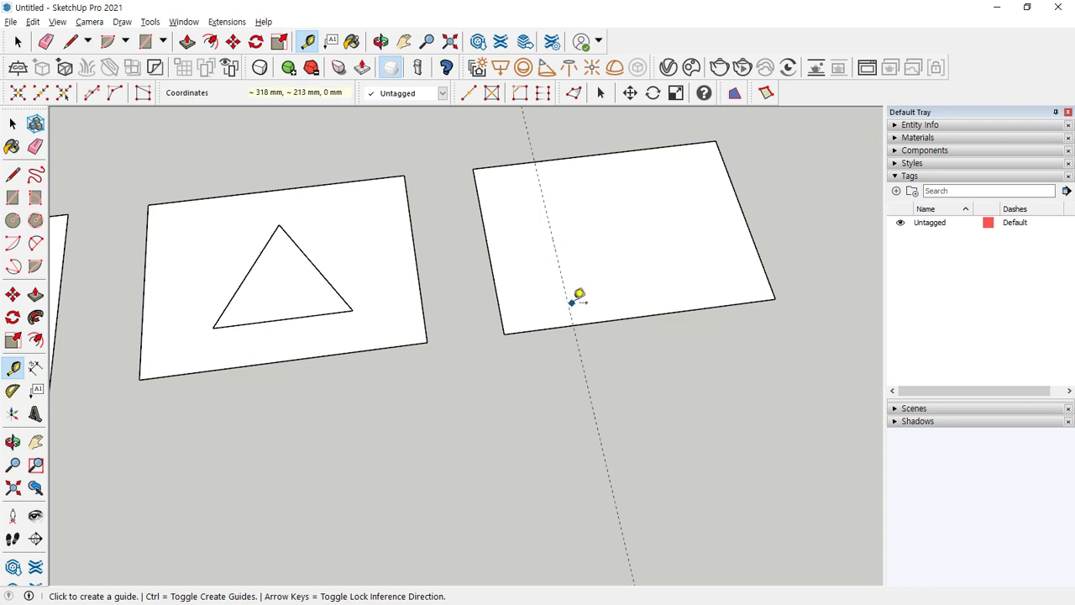
{"action": "left_click", "coordinate": [588, 322]}
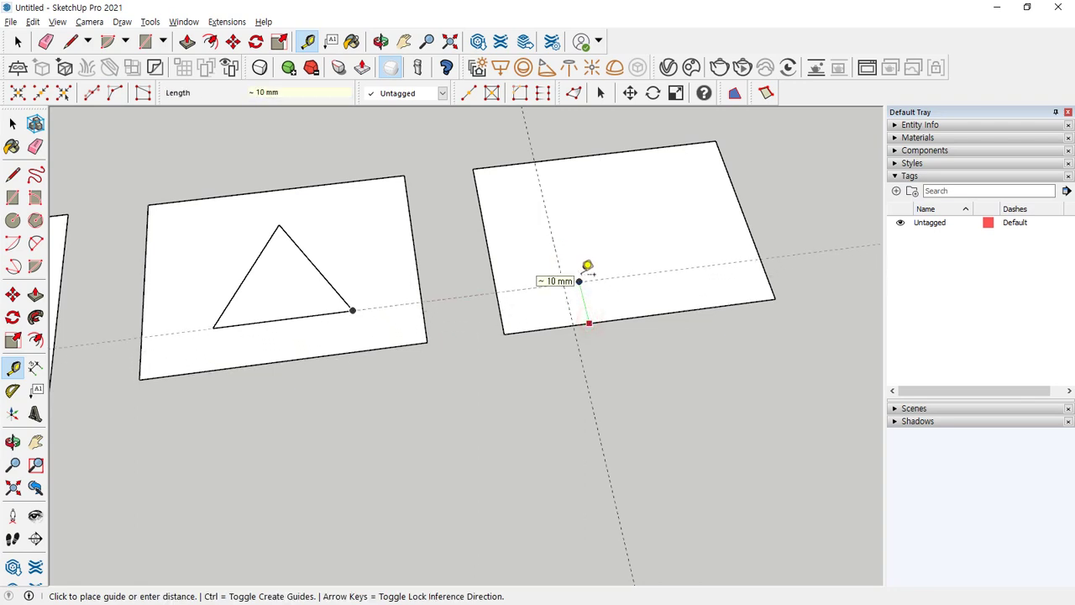
{"action": "type", "text": "10"}
{"action": "key", "text": "Return"}
Add guides 30 mm right of the vertical guide, 25 mm above the horizontal guide, and 30 mm in from the rectangle's left edge.
{"action": "middle_click_drag", "start_coordinate": [590, 242], "coordinate": [468, 291]}
{"action": "left_click", "coordinate": [446, 297]}
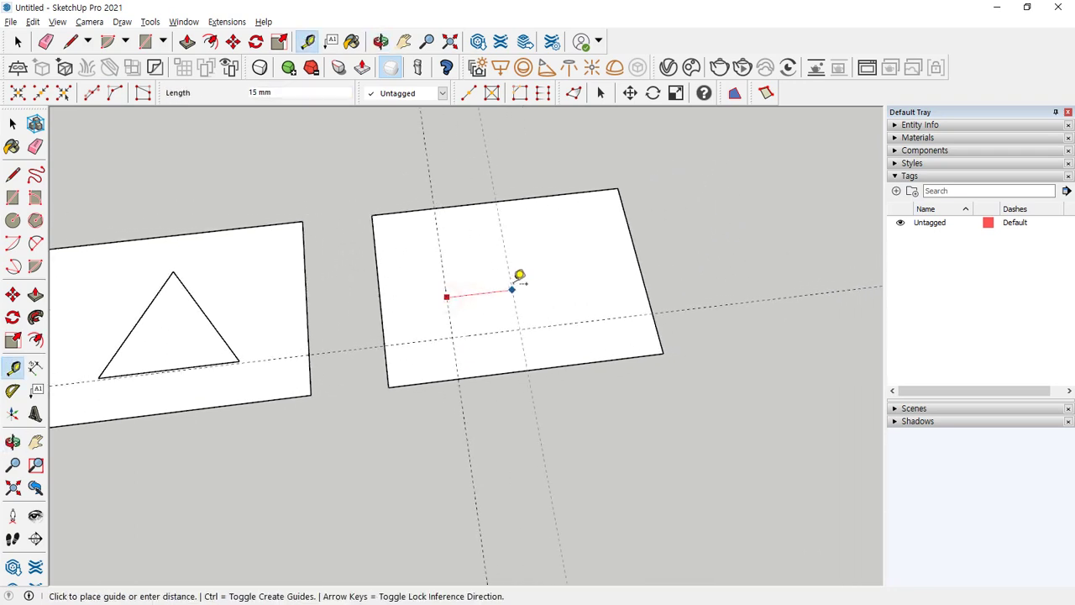
{"action": "type", "text": "30"}
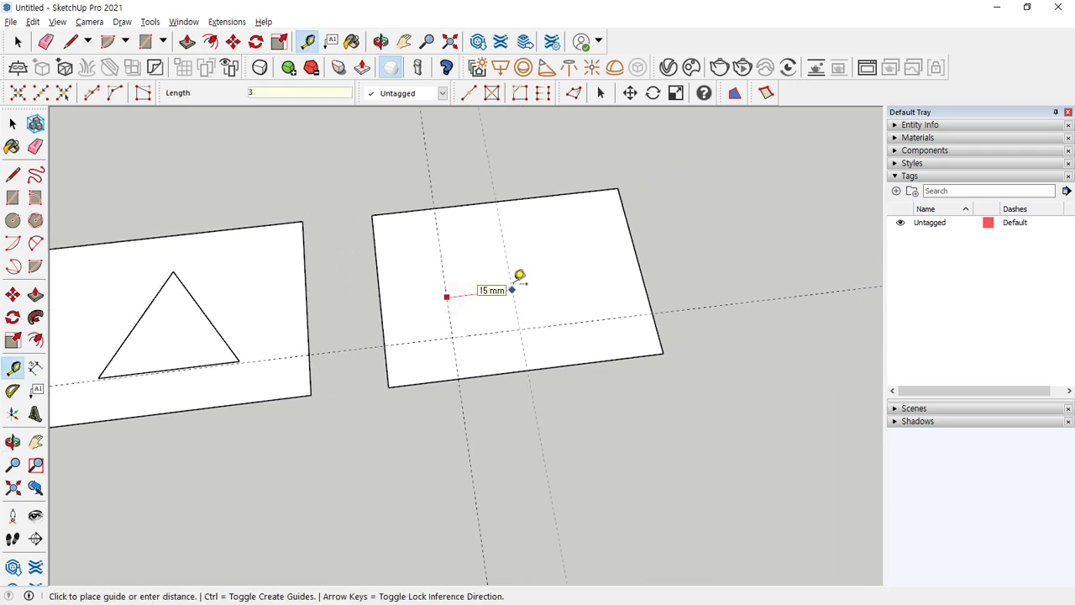
{"action": "key", "text": "Return"}
{"action": "left_click", "coordinate": [493, 331]}
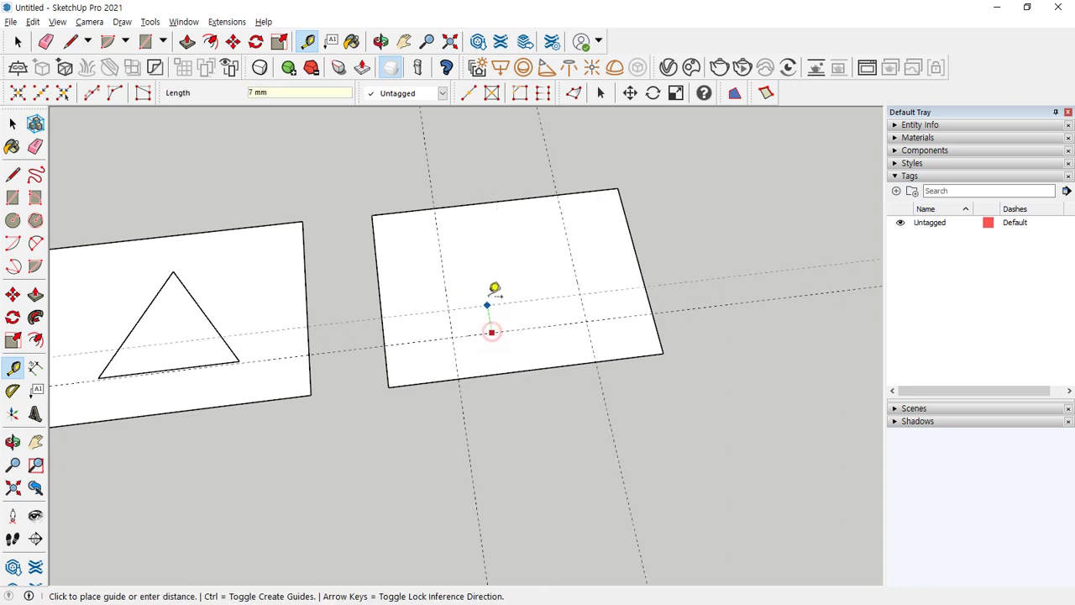
{"action": "type", "text": "25"}
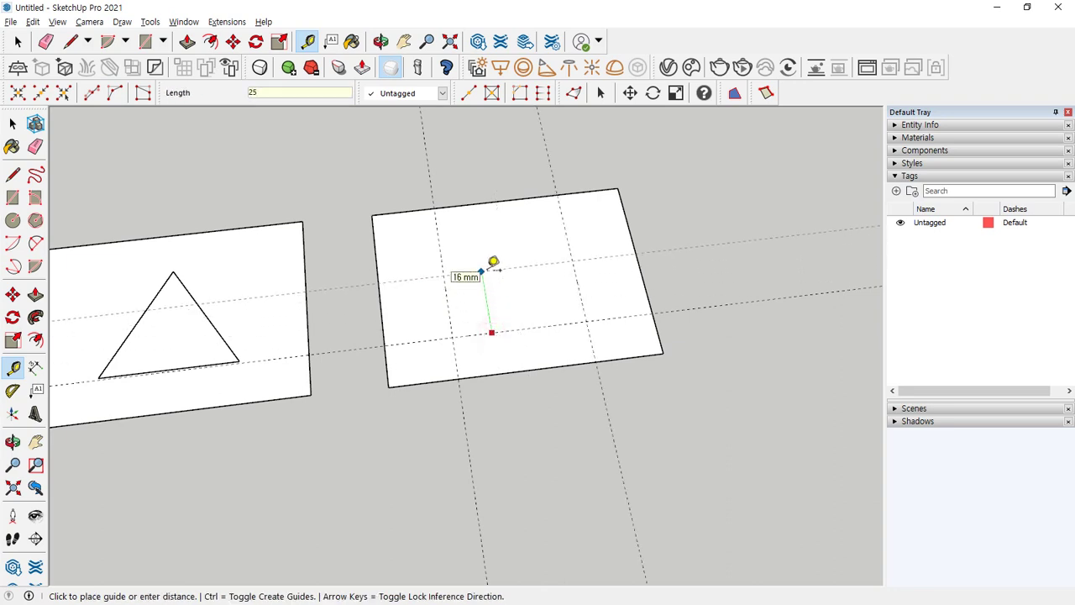
{"action": "key", "text": "Return"}
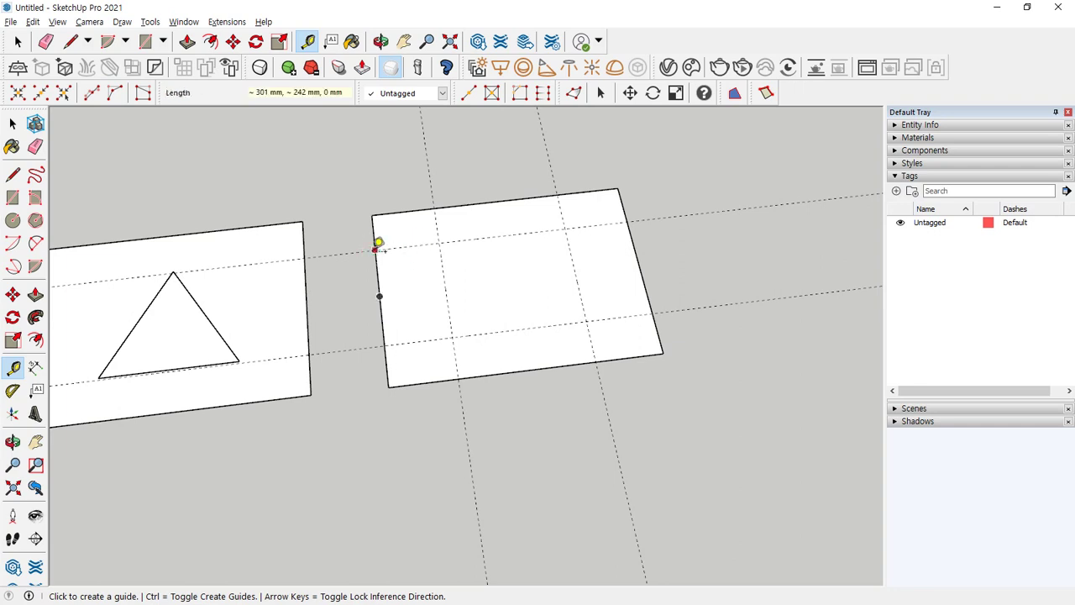
{"action": "left_click", "coordinate": [374, 238]}
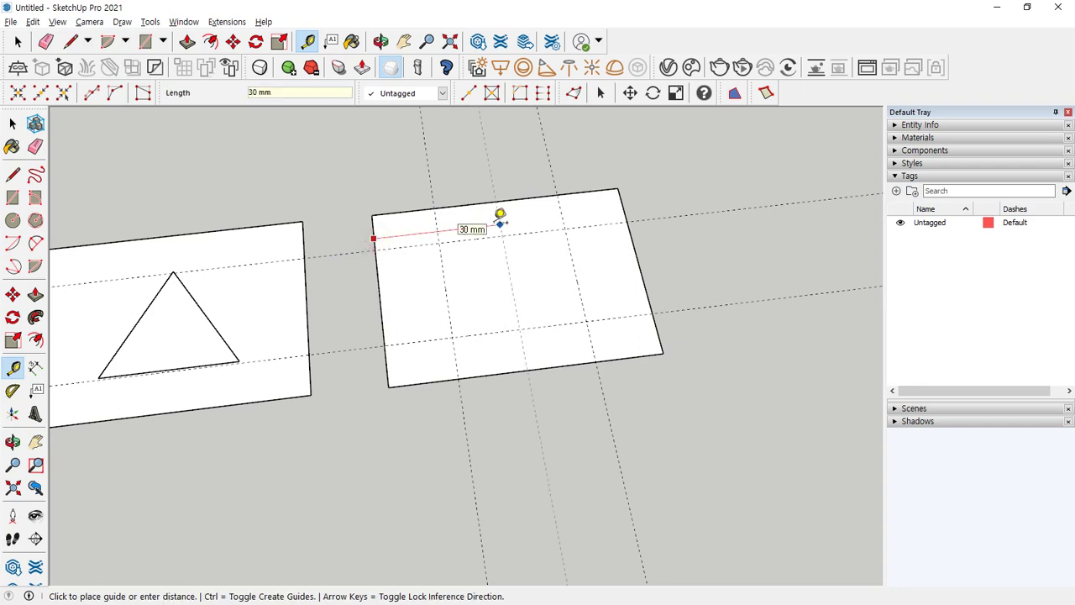
{"action": "left_click", "coordinate": [500, 217]}
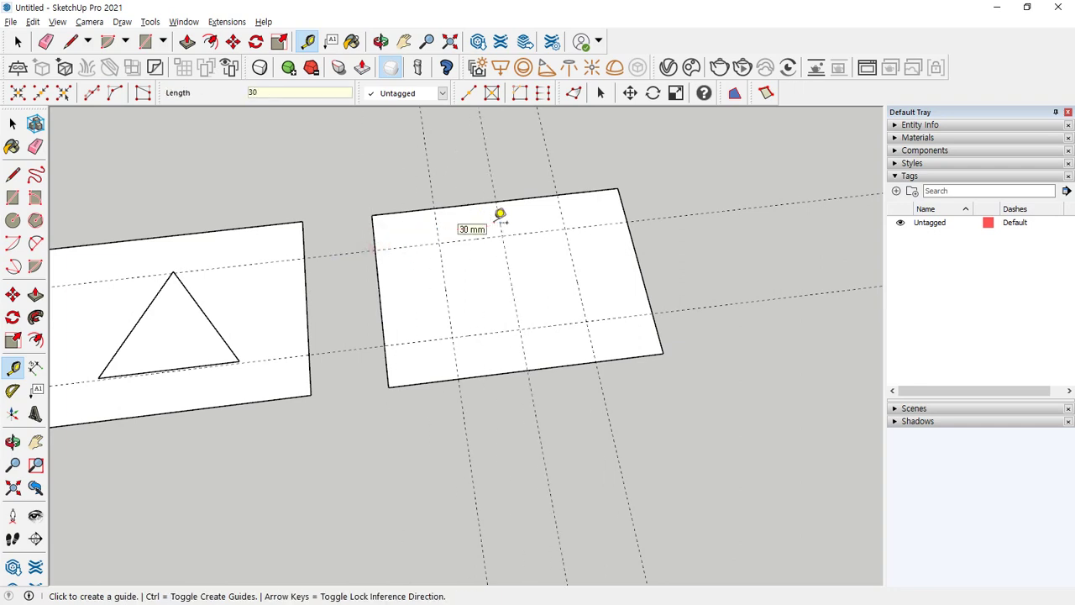
Draw a closed triangle from the middle guide's upper intersection to the lower guide's intersections with the two outer vertical guides.
{"action": "left_click", "coordinate": [14, 172]}
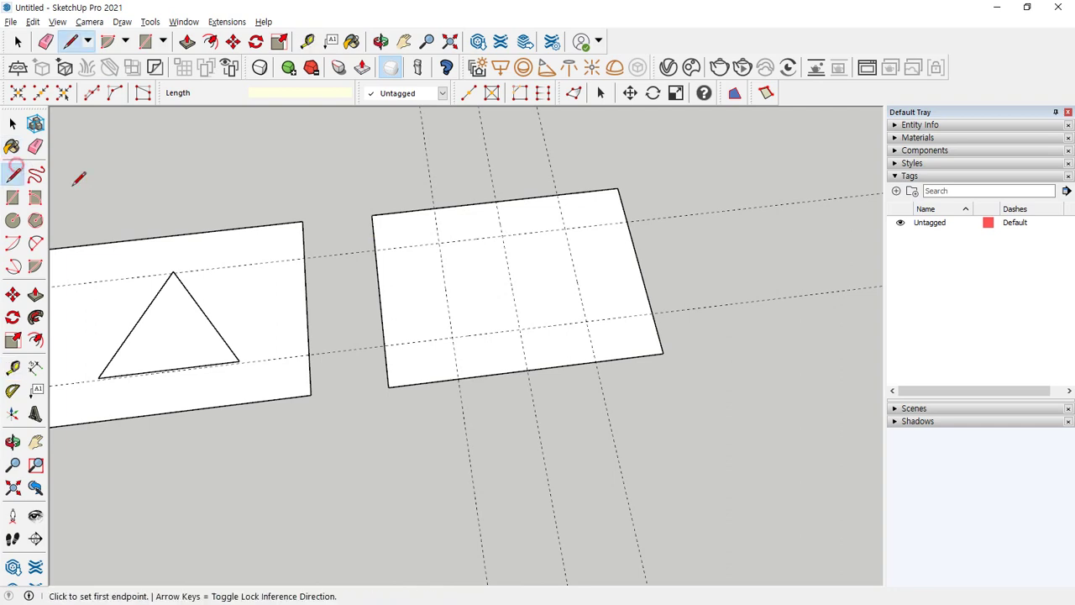
{"action": "left_click", "coordinate": [502, 236]}
{"action": "left_click", "coordinate": [452, 337]}
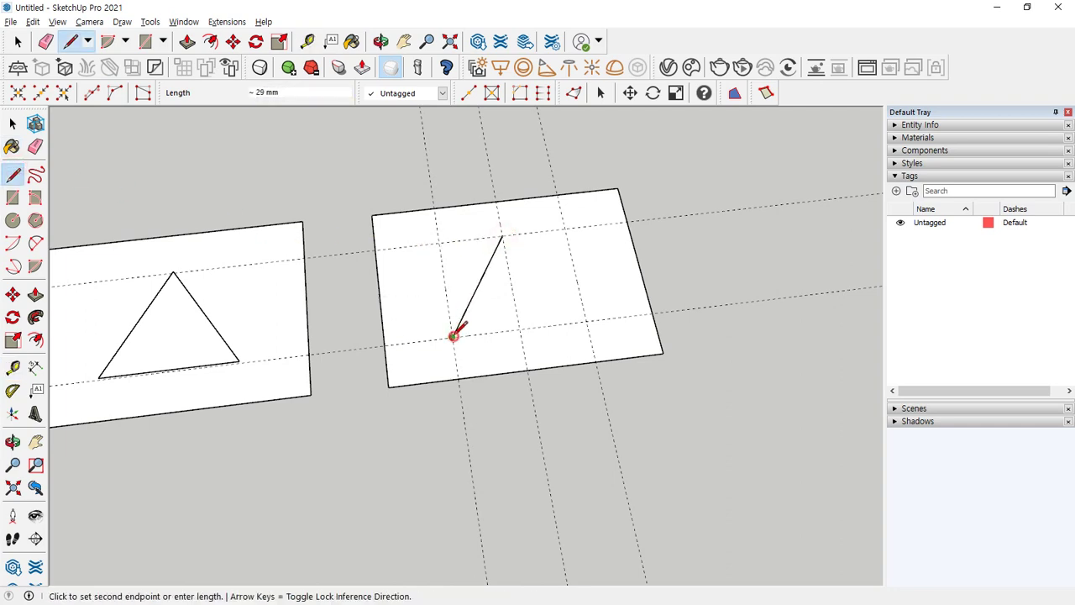
{"action": "left_click", "coordinate": [587, 321]}
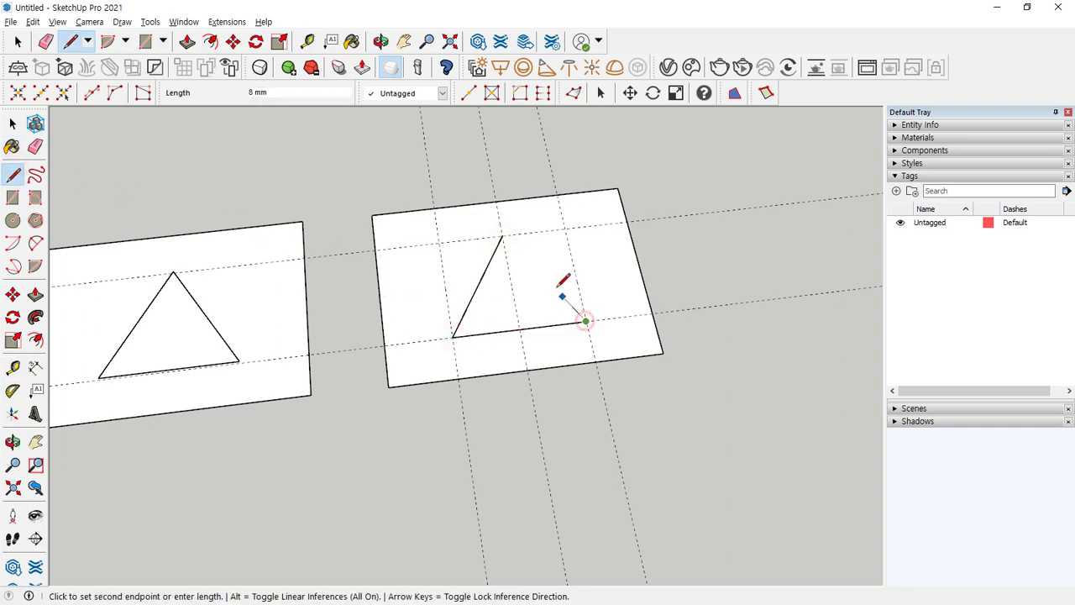
{"action": "left_click", "coordinate": [504, 237]}
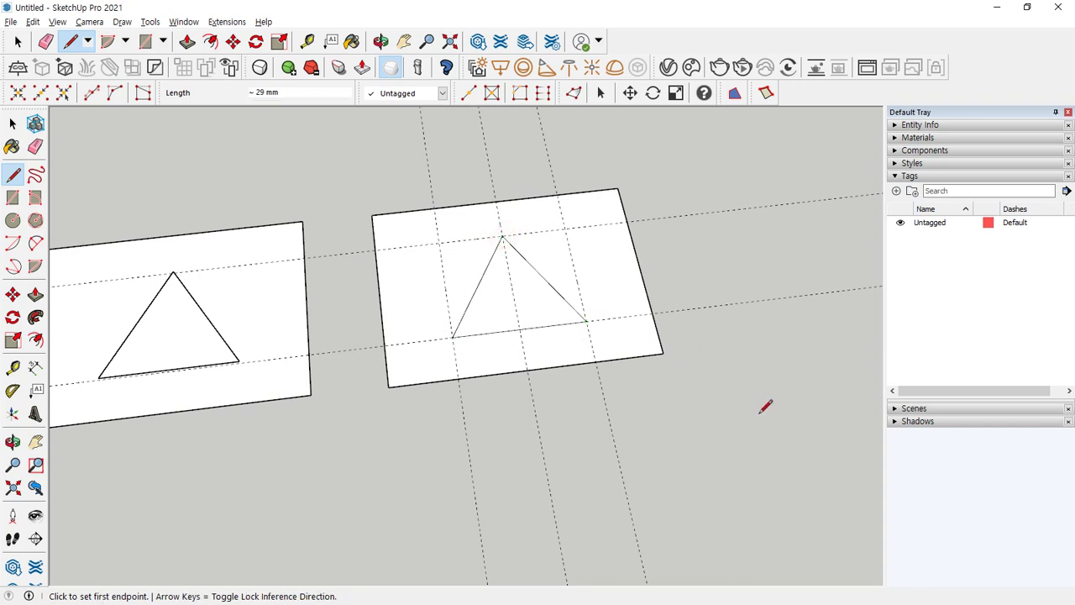